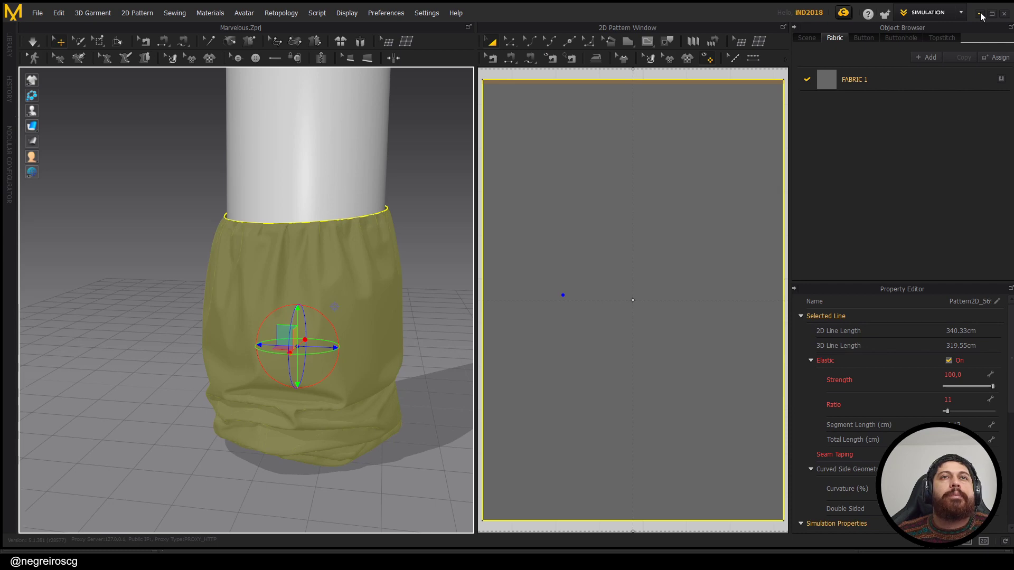
# Step: Switch to Blender, hide the WORKFLOW_TECIDOS_EXEMPLOS_PRONTOS collection and show the WORKFLOW_TECIDOS_MODO_01 collection
pyautogui.click(979, 12)
pyautogui.click(1001, 145)
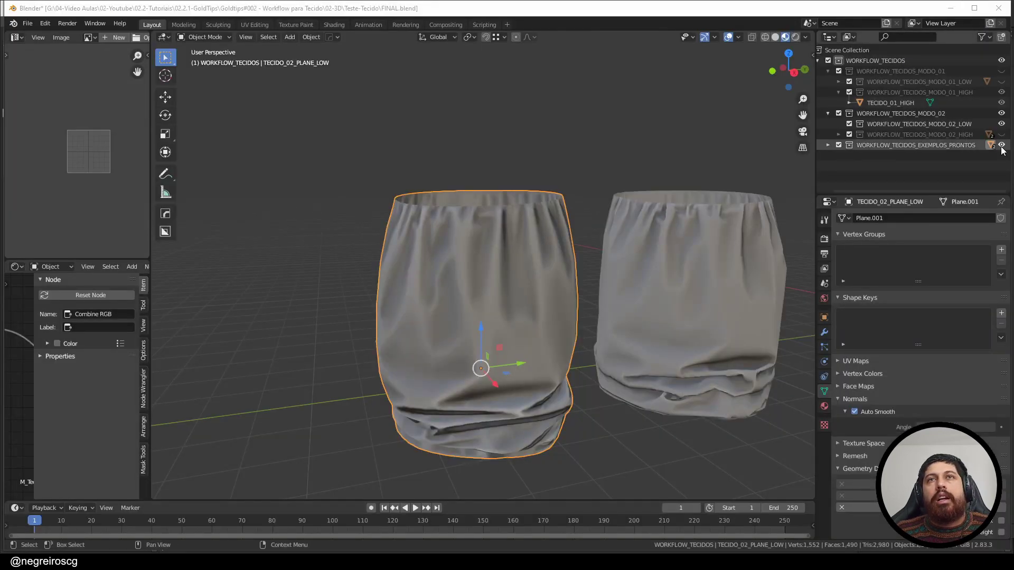
pyautogui.click(1001, 70)
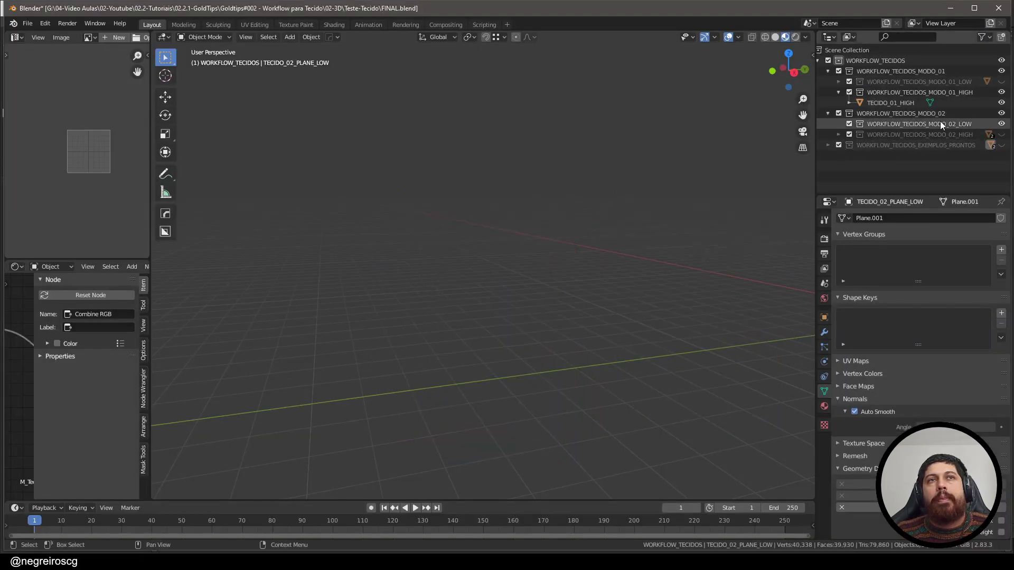
# Step: Select and frame the TECIDO_01_HIGH cloth, and turn on its wireframe display to examine the dense mesh
pyautogui.moveTo(708, 221); pyautogui.dragTo(666, 219, button='middle')
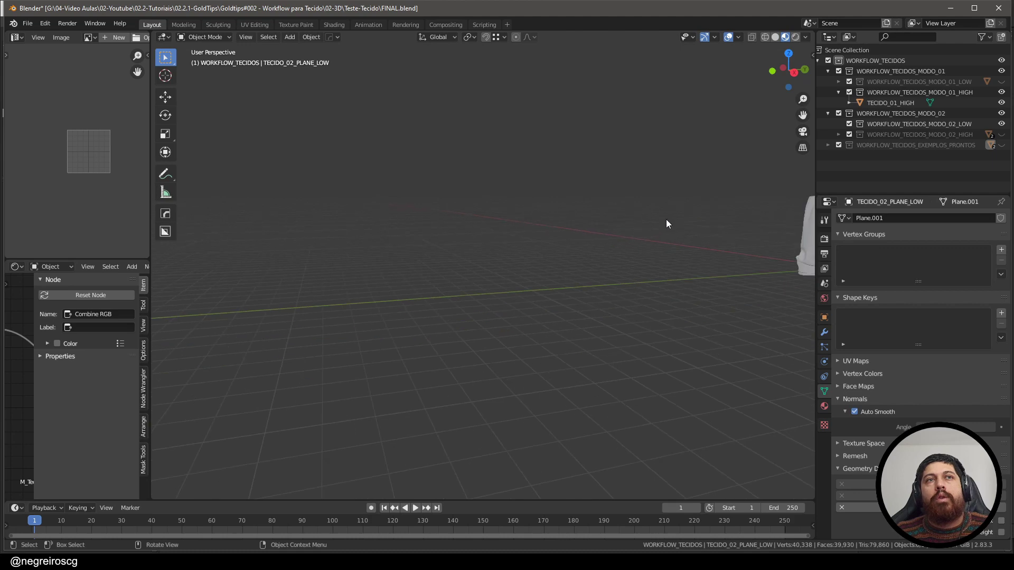
pyautogui.click(804, 244)
pyautogui.press('KP_Decimal')
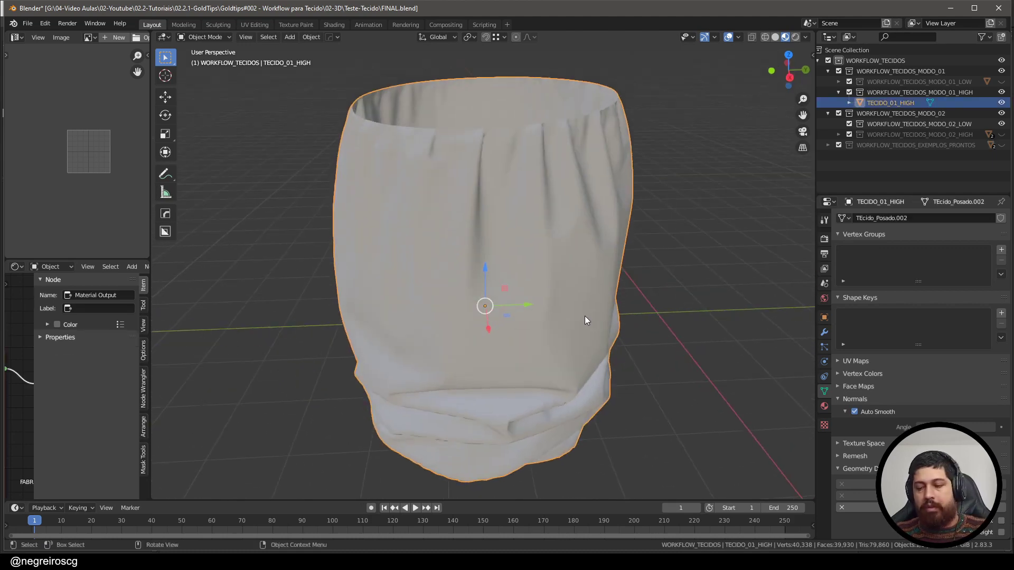
pyautogui.hotkey('shift', 'w')
pyautogui.scroll(-2, 493, 313)
pyautogui.moveTo(493, 313); pyautogui.dragTo(578, 239, button='middle')
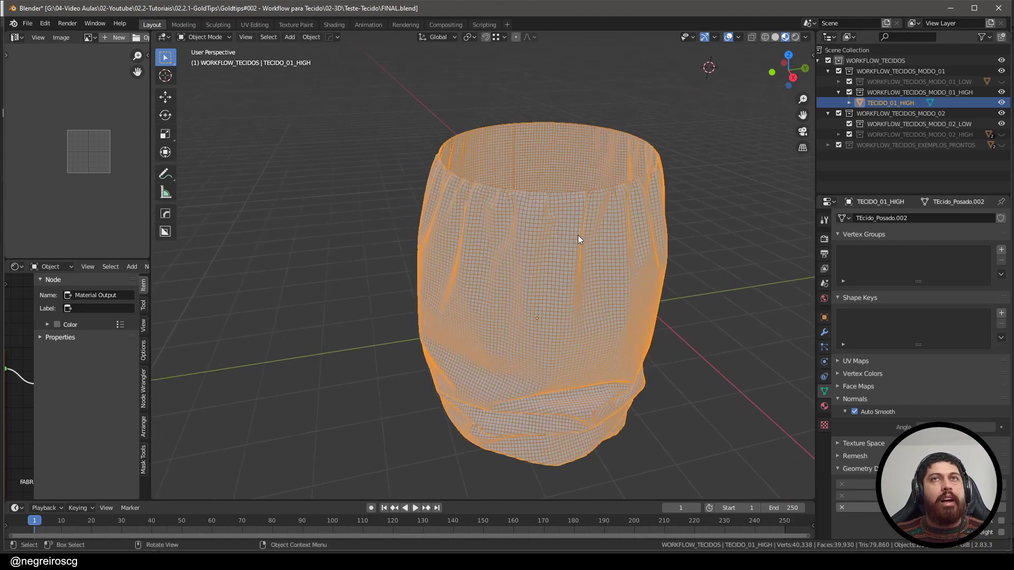
pyautogui.moveTo(549, 296); pyautogui.dragTo(511, 352, button='middle')
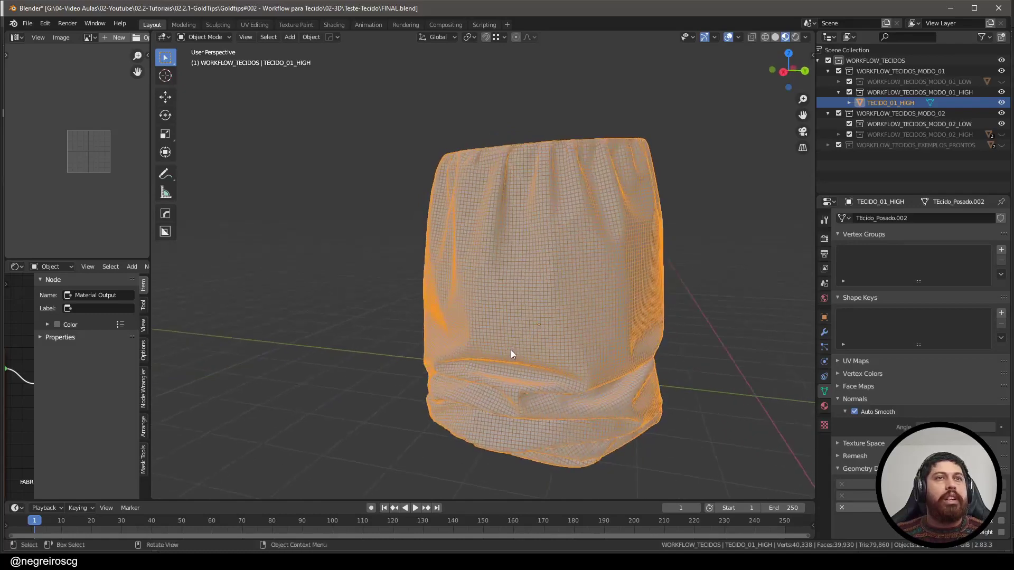
# Step: Show the WORKFLOW_TECIDOS_MODO_01_LOW collection and select TECIDO_01_LOW to compare its topology with the high-poly cloth
pyautogui.click(1002, 82)
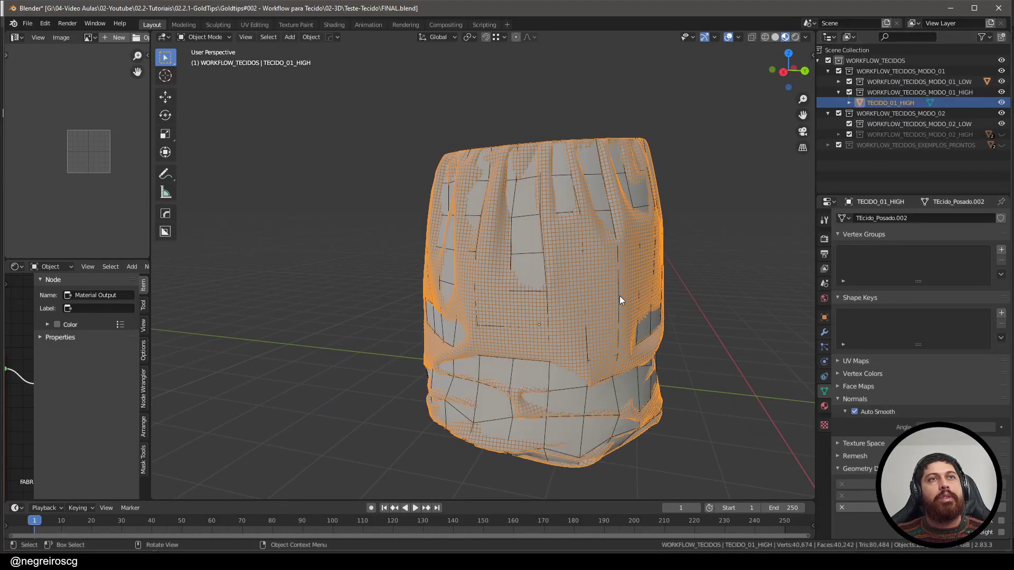
pyautogui.moveTo(619, 295); pyautogui.dragTo(562, 312, button='middle')
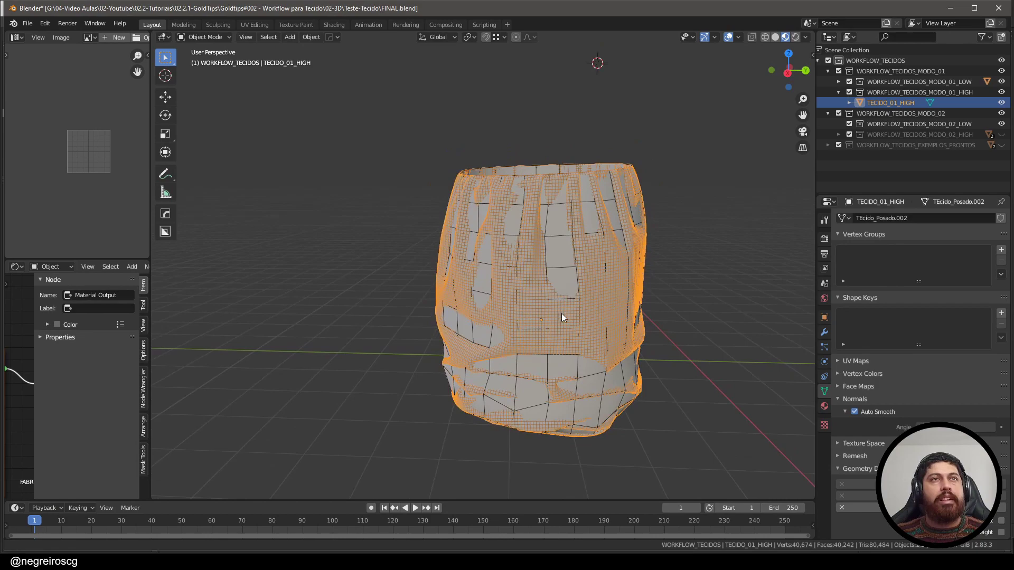
pyautogui.click(566, 235)
pyautogui.moveTo(546, 243); pyautogui.dragTo(575, 282, button='middle')
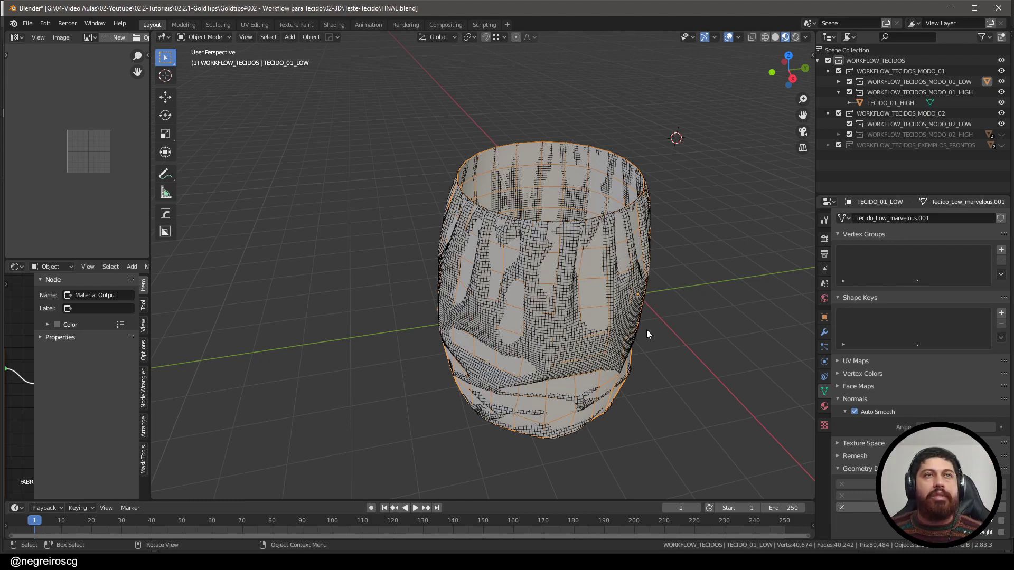
pyautogui.moveTo(649, 334); pyautogui.dragTo(572, 319, button='middle')
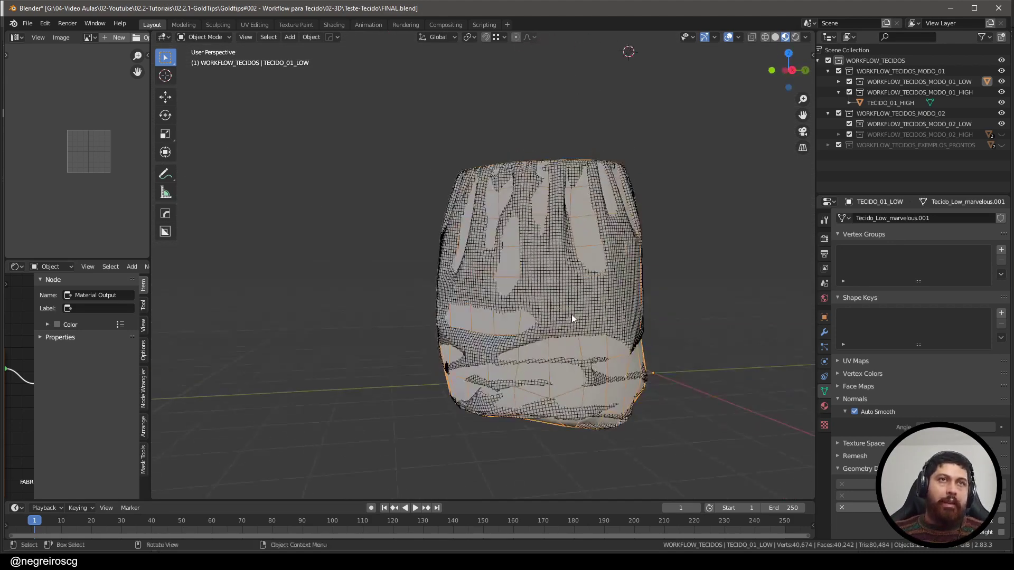
pyautogui.moveTo(602, 349); pyautogui.dragTo(602, 385, button='middle')
pyautogui.moveTo(615, 255); pyautogui.dragTo(579, 262, button='middle')
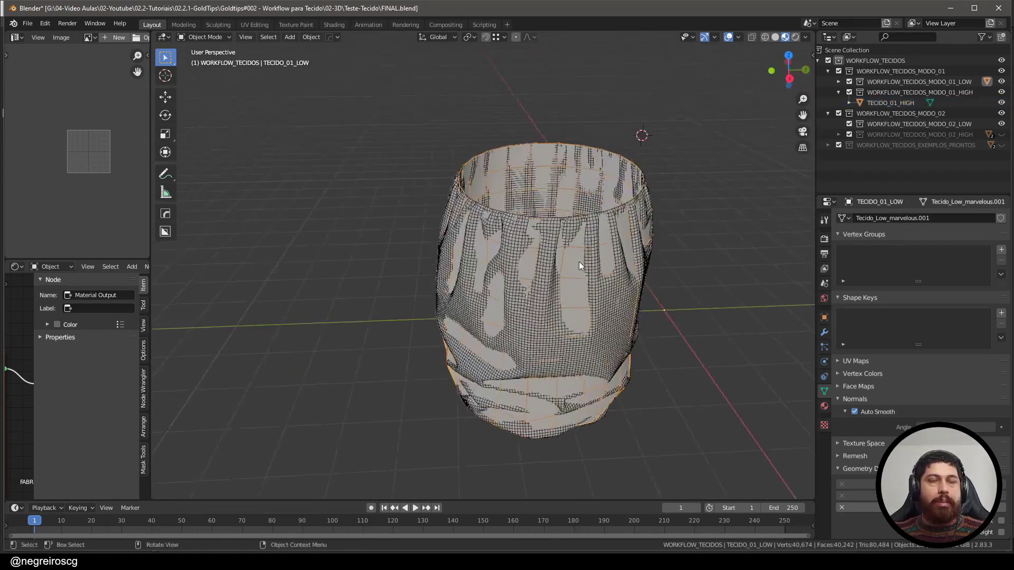
# Step: Examine the UV layout of TECIDO_01_LOW in Edit Mode, and return to Object Mode
pyautogui.press('Tab')
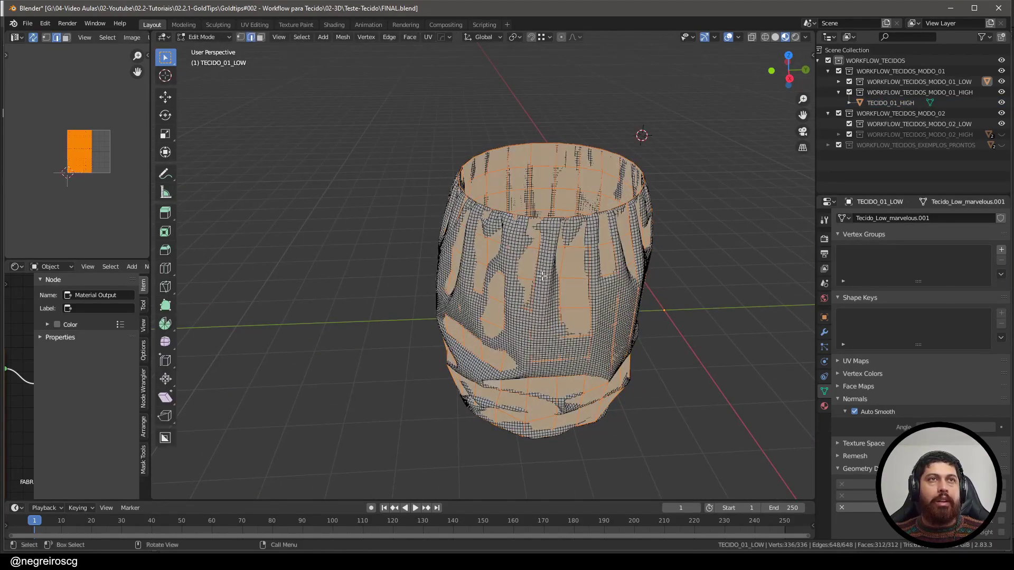
pyautogui.scroll(5, 82, 140)
pyautogui.scroll(-3, 77, 141)
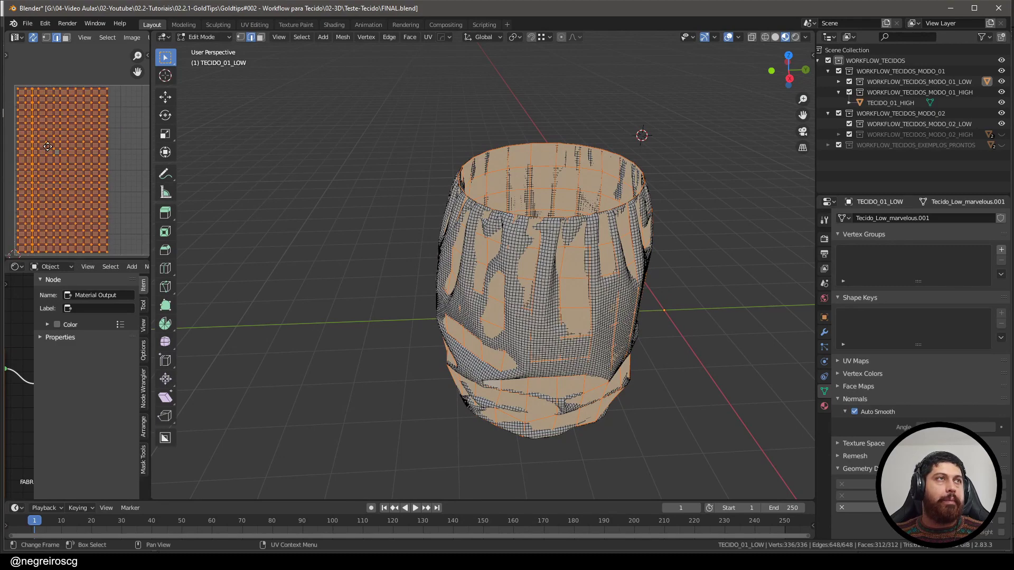
pyautogui.moveTo(507, 306); pyautogui.dragTo(543, 273, button='middle')
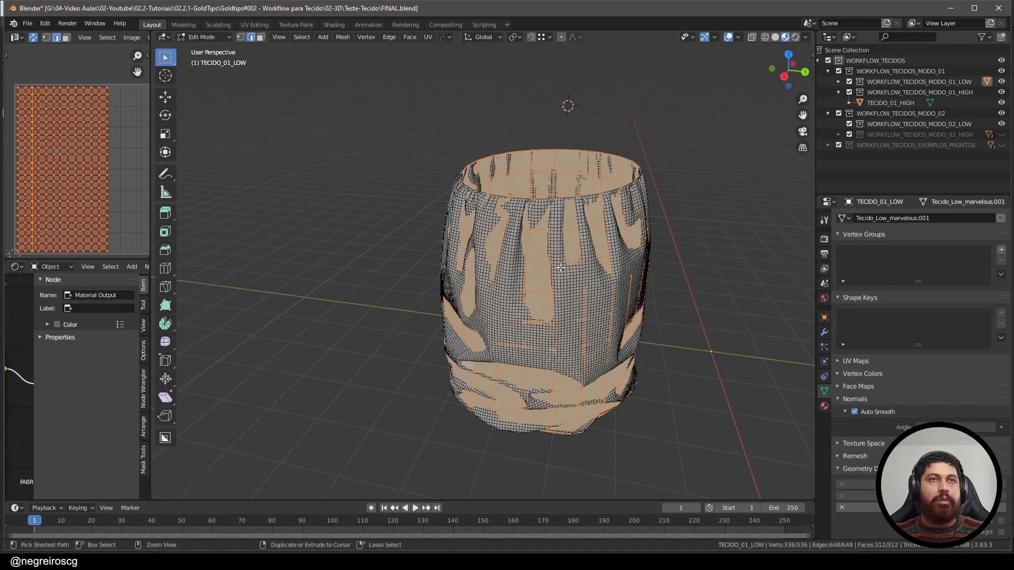
pyautogui.press('Tab')
pyautogui.moveTo(579, 313); pyautogui.dragTo(544, 338, button='middle')
pyautogui.keyDown('shift'); pyautogui.click(591, 309); pyautogui.keyUp('shift')
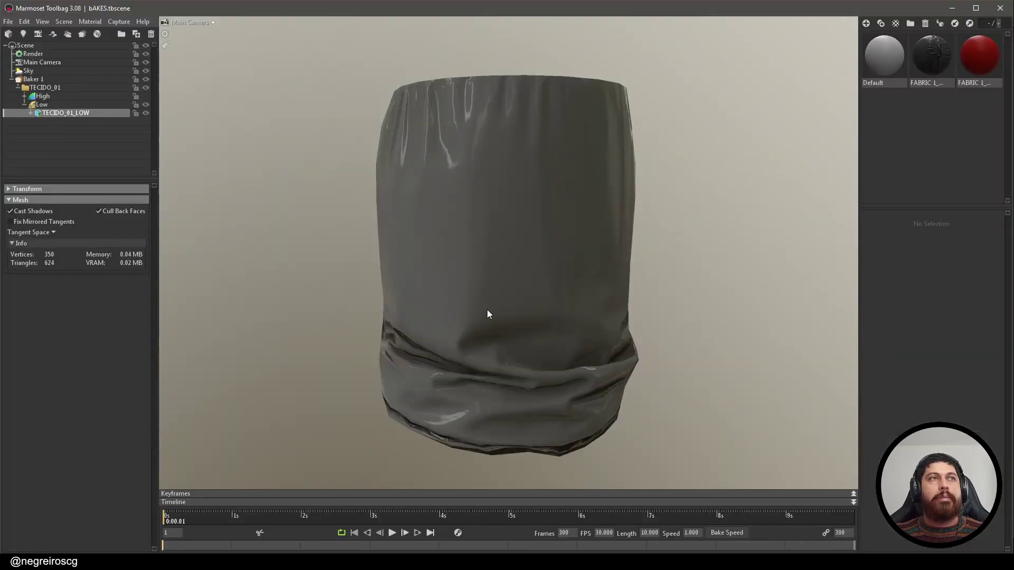
# Step: In Marmoset Toolbag, show the baker's High group and select TECIDO_01_HIGH and TECIDO_01_LOW in turn to compare them
pyautogui.click(145, 96)
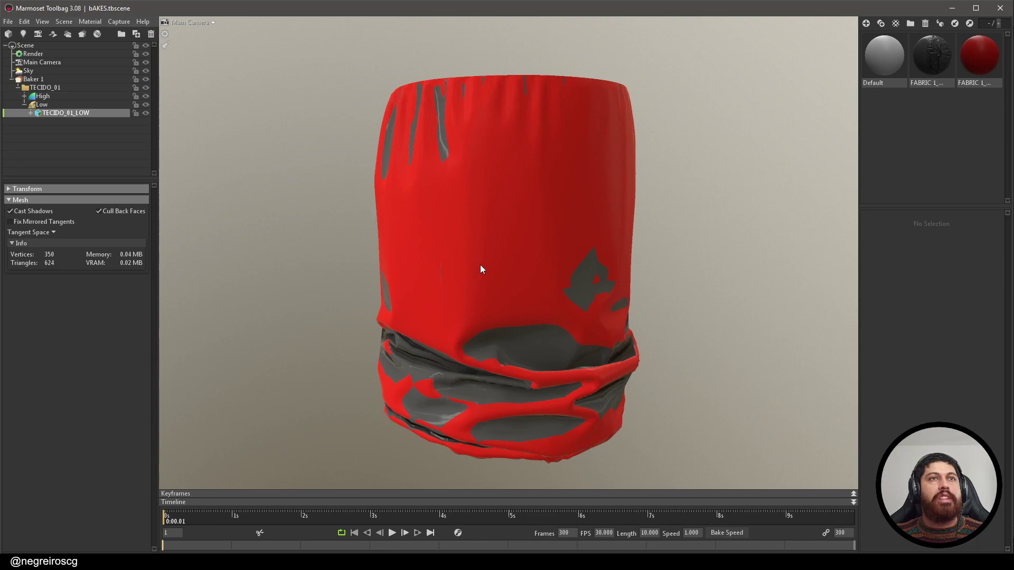
pyautogui.click(458, 245)
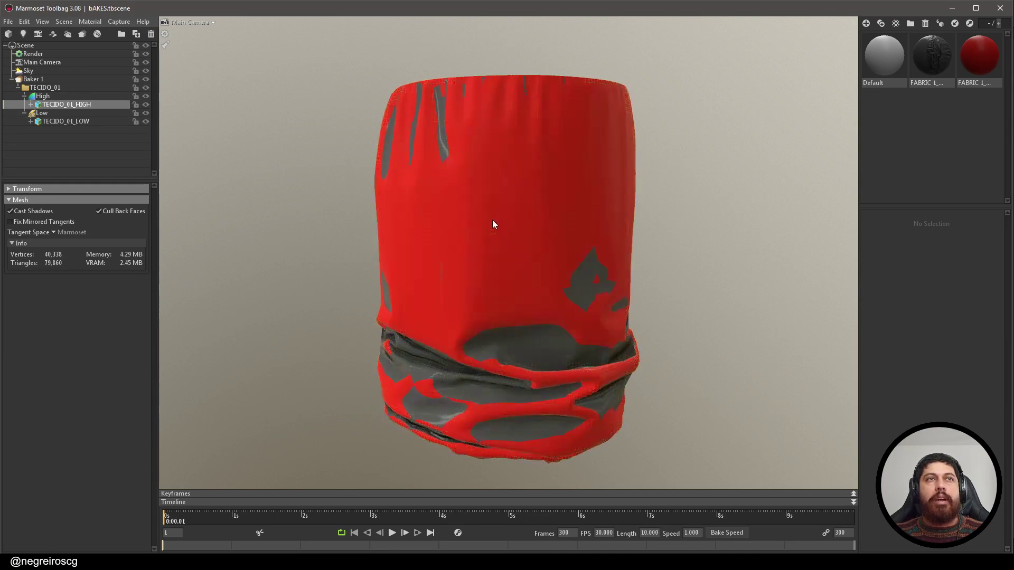
pyautogui.click(548, 345)
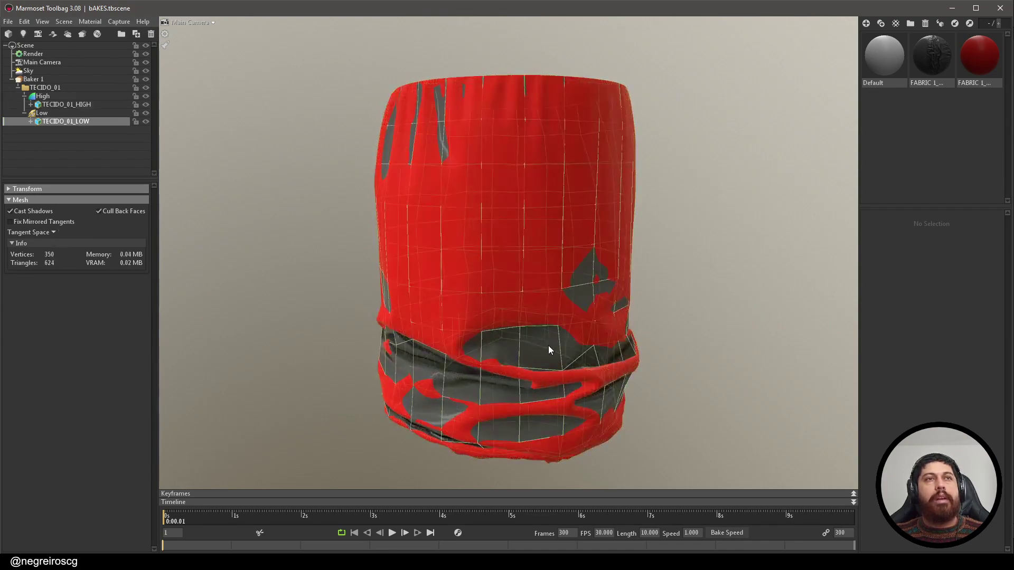
# Step: Select the baker's Low group and inspect how its cage encloses the cloth from several angles, including the lower opening
pyautogui.click(42, 113)
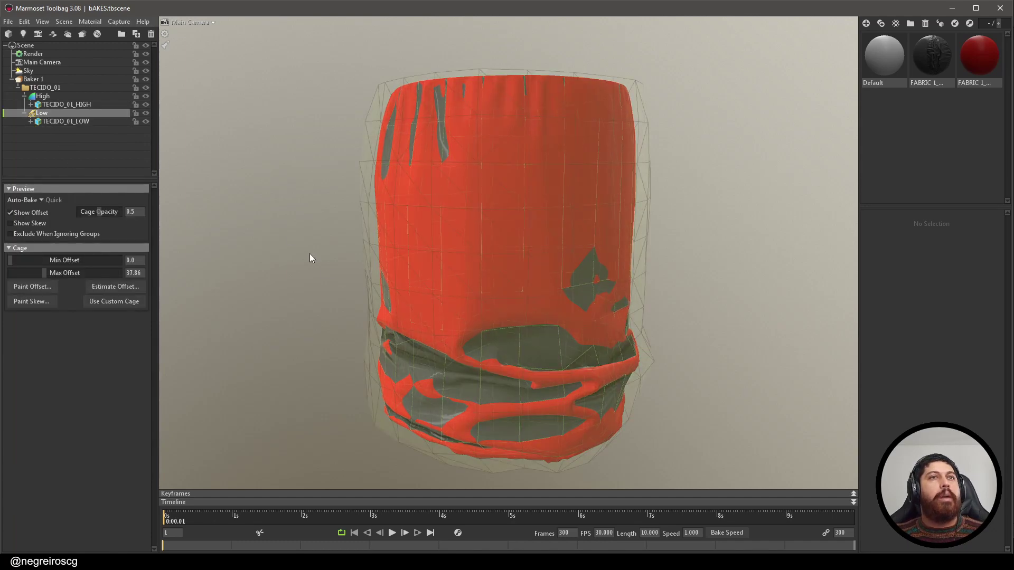
pyautogui.moveTo(316, 255); pyautogui.dragTo(299, 210)
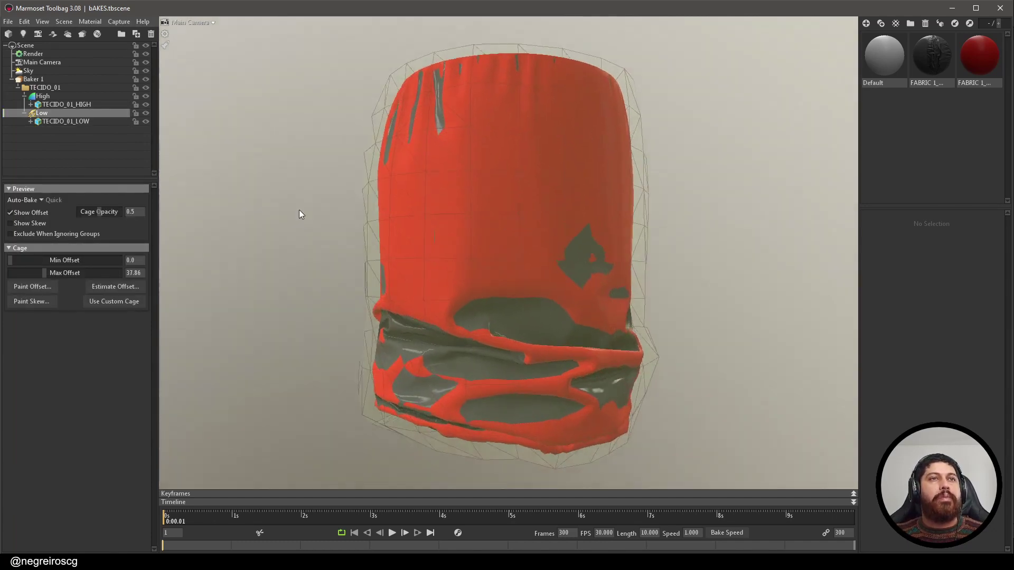
pyautogui.moveTo(584, 346); pyautogui.dragTo(570, 268)
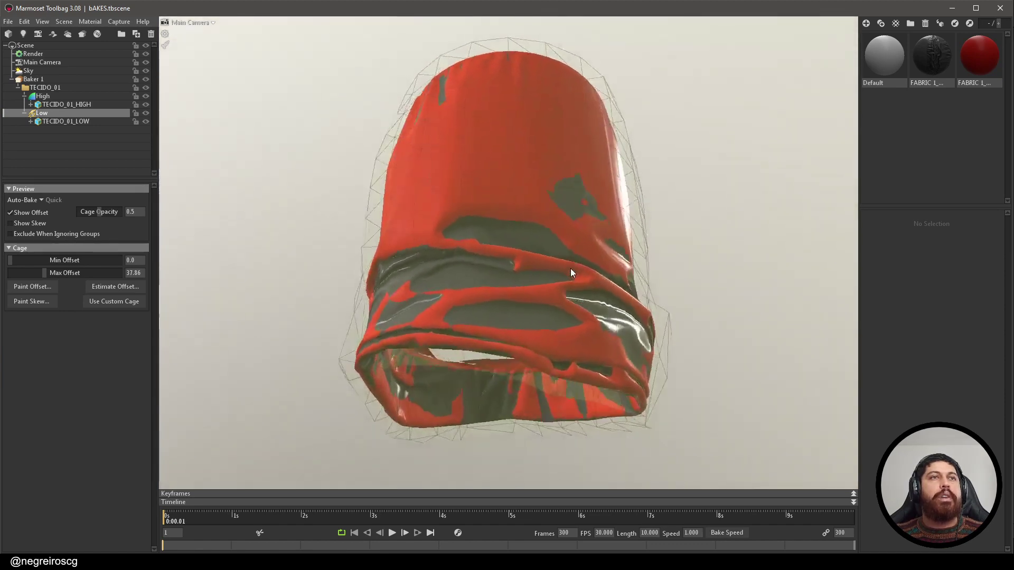
pyautogui.moveTo(667, 302); pyautogui.dragTo(582, 272)
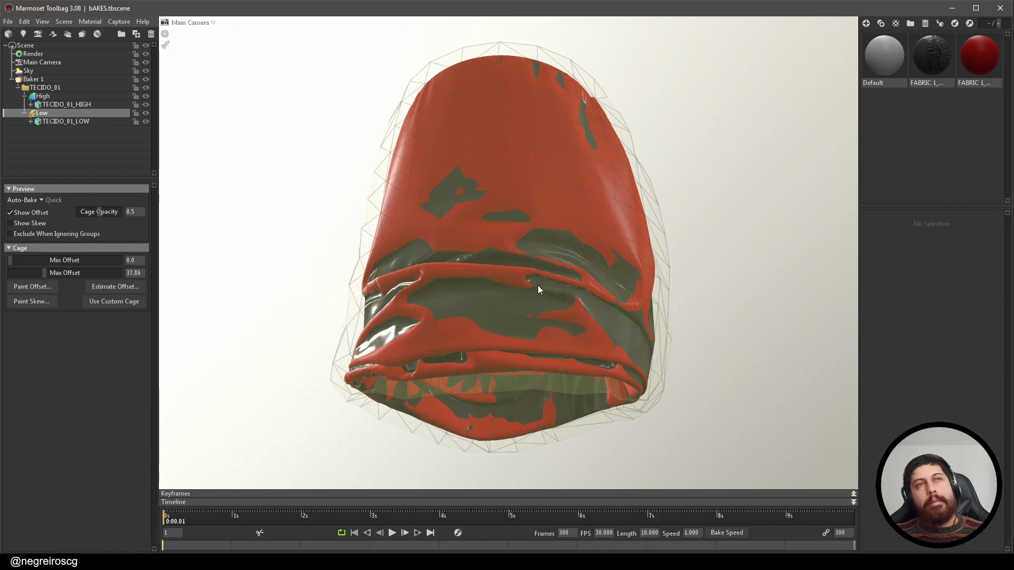
pyautogui.moveTo(524, 404); pyautogui.dragTo(382, 359)
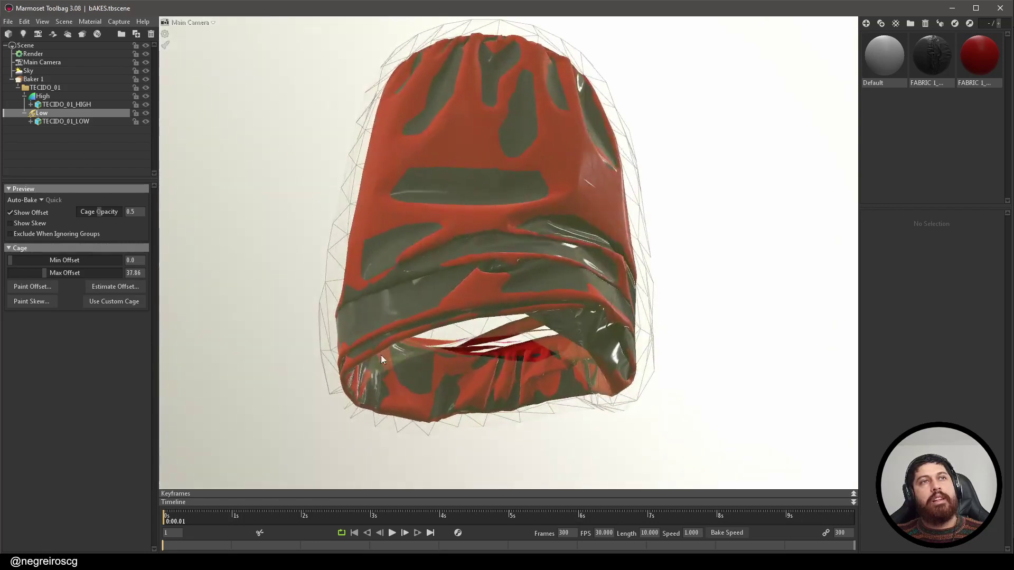
pyautogui.scroll(2, 449, 318)
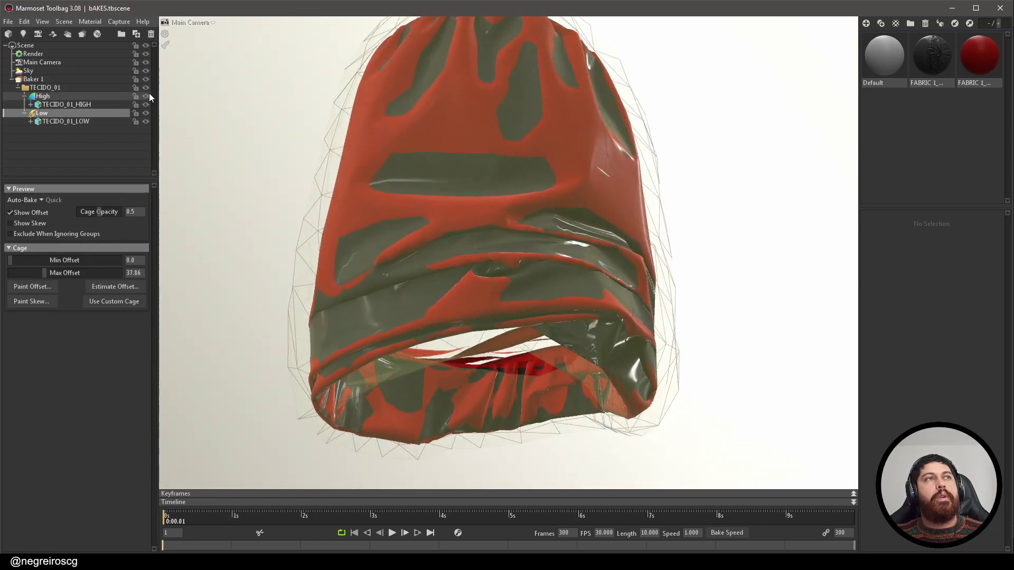
# Step: Hide the baker's High group and clear the selection to view the baked low-poly cloth alone
pyautogui.click(146, 95)
pyautogui.moveTo(362, 167); pyautogui.dragTo(235, 182)
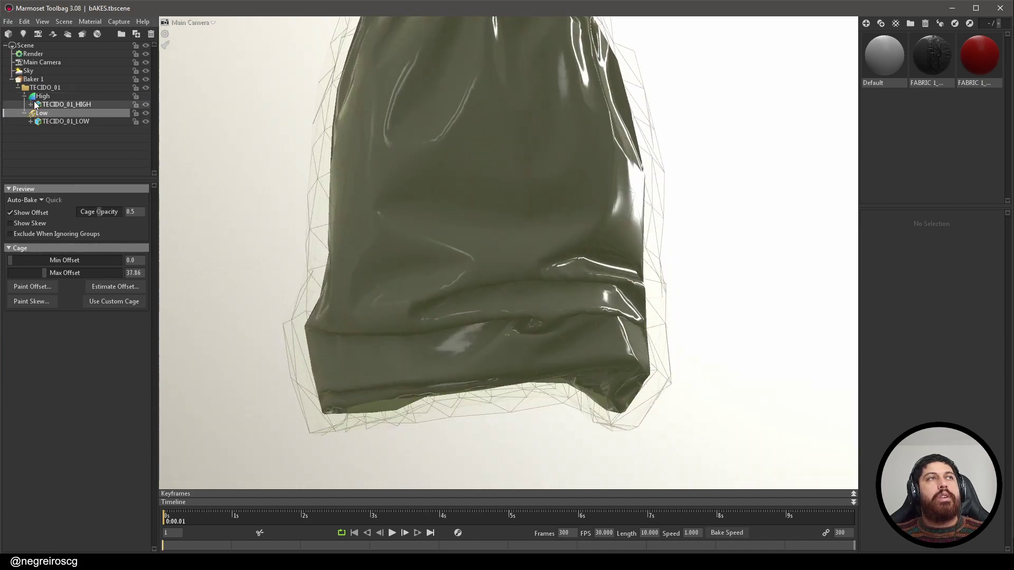
pyautogui.click(41, 80)
pyautogui.click(47, 113)
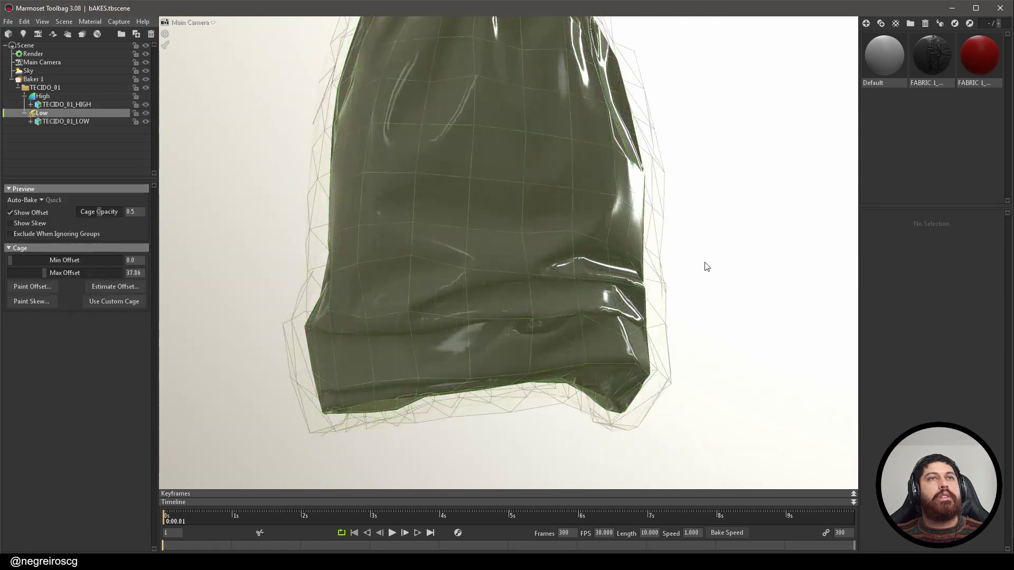
pyautogui.click(703, 264)
# Step: Examine the baked folds and silhouette of the low-poly cloth from all sides and from below
pyautogui.moveTo(730, 301); pyautogui.dragTo(589, 319)
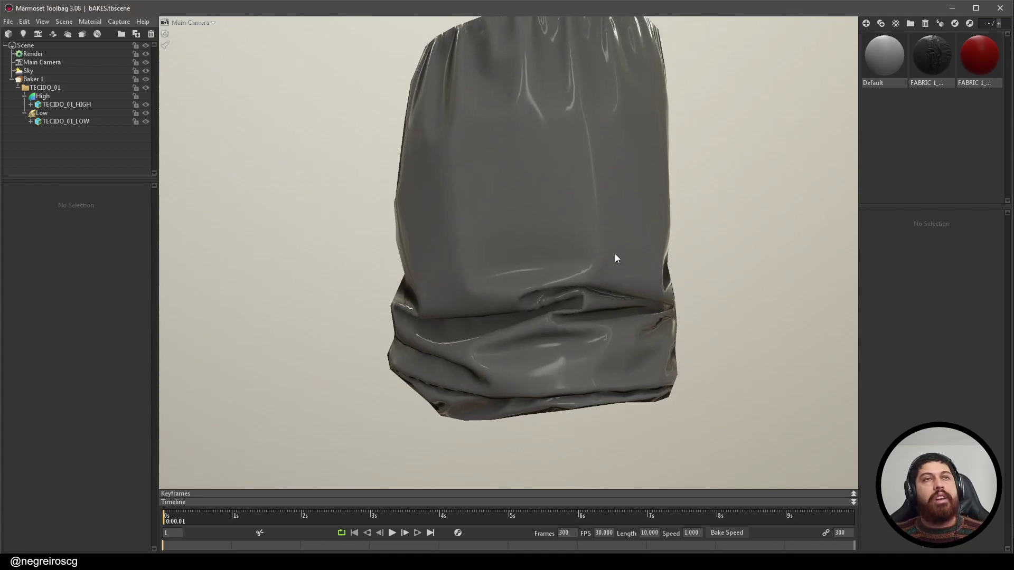
pyautogui.moveTo(603, 239); pyautogui.dragTo(630, 210)
pyautogui.moveTo(708, 236); pyautogui.dragTo(676, 254)
pyautogui.moveTo(483, 279); pyautogui.dragTo(596, 323)
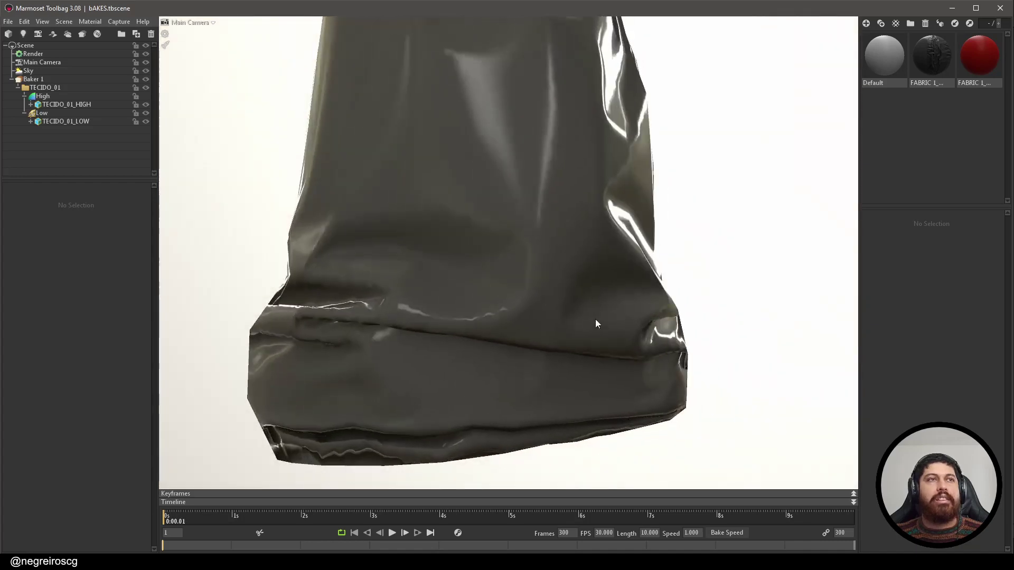
pyautogui.scroll(-2, 596, 323)
pyautogui.moveTo(390, 296); pyautogui.dragTo(384, 270)
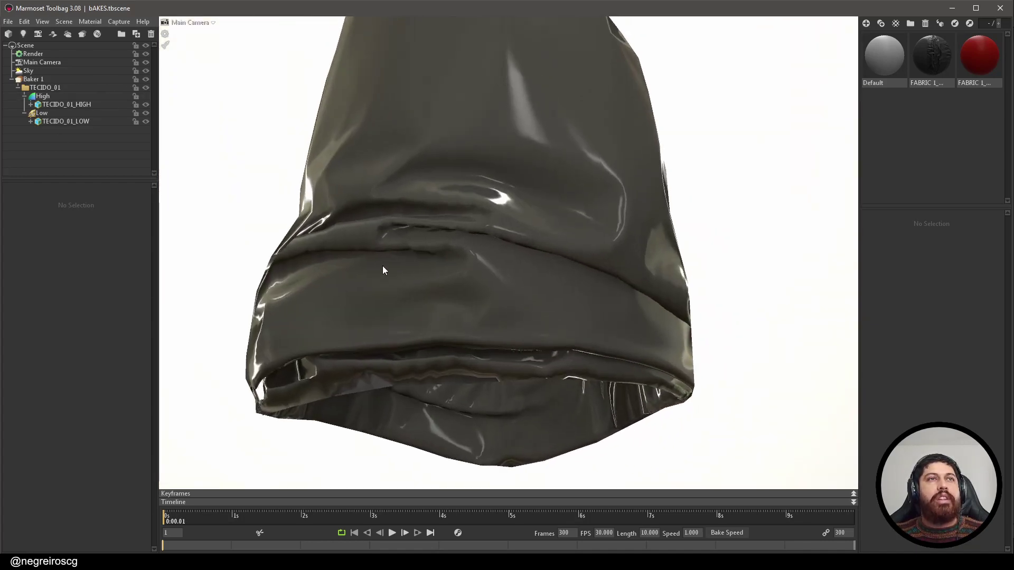
pyautogui.moveTo(301, 265); pyautogui.dragTo(489, 277)
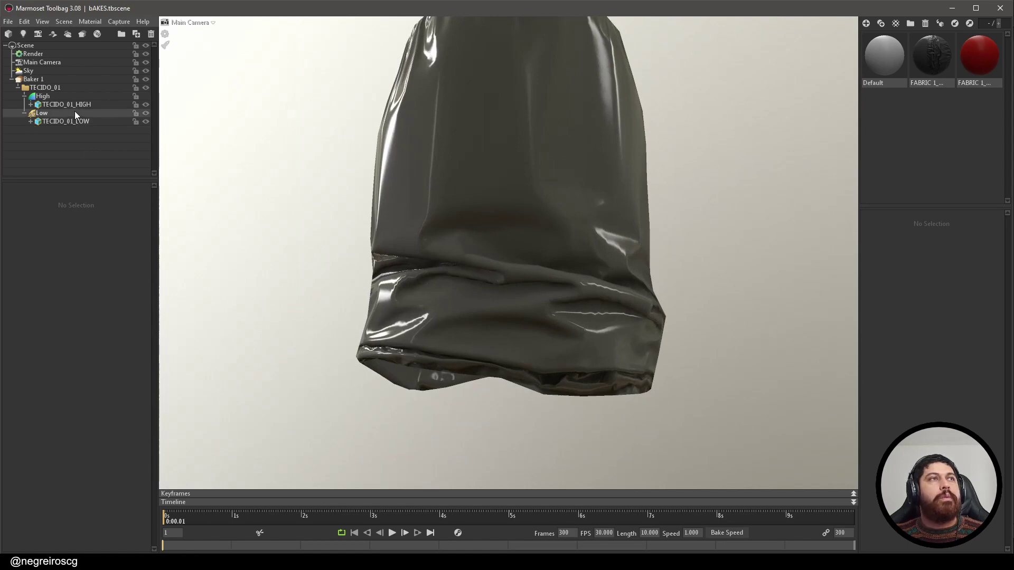
# Step: Turn off Show Offset for the baker's Low group and select the TECIDO_01_LOW mesh to show its wireframe
pyautogui.click(74, 113)
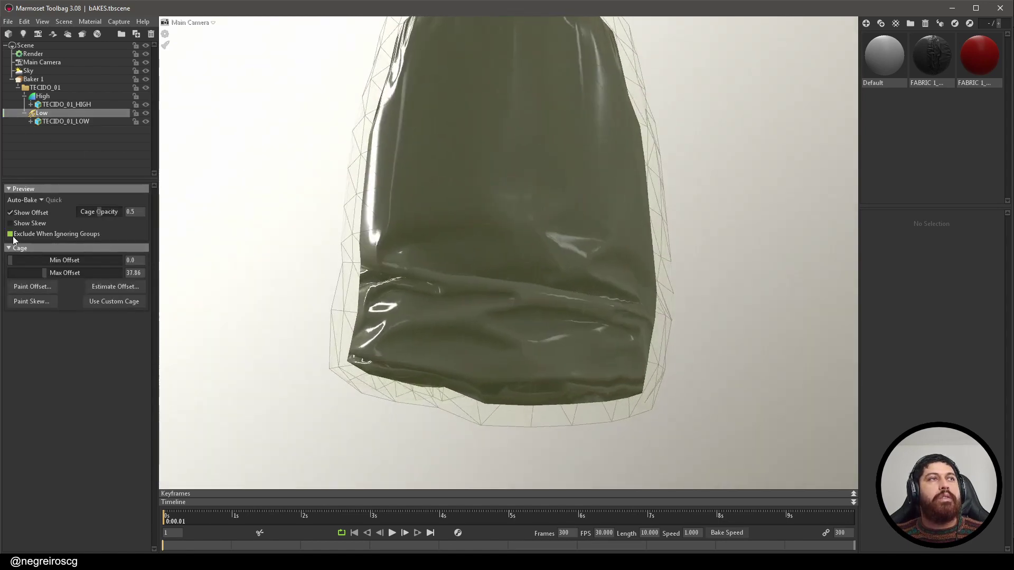
pyautogui.click(11, 212)
pyautogui.click(436, 253)
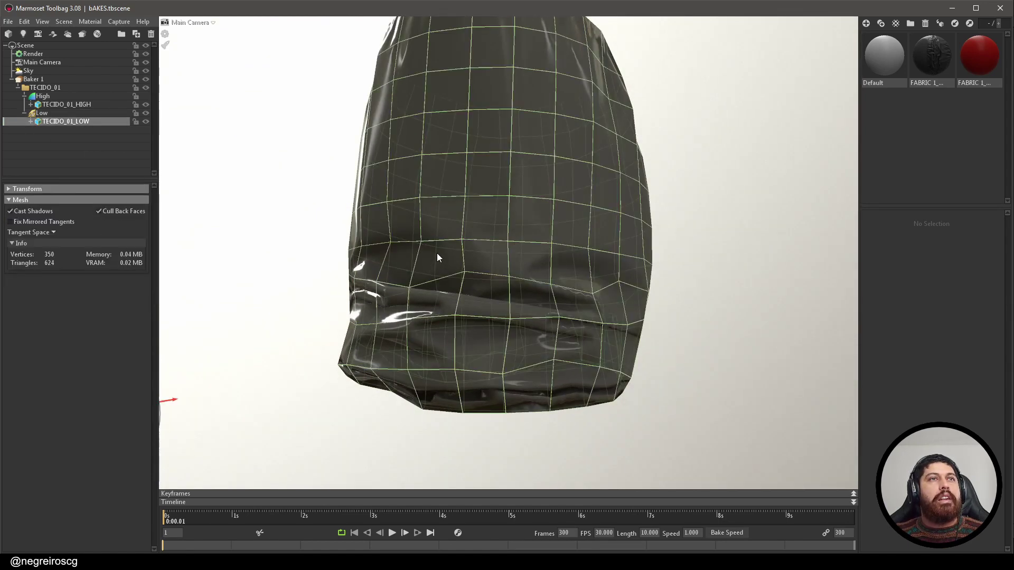
# Step: Show the High group again and inspect where the high-poly and low-poly surfaces overlap around the lower folds
pyautogui.click(145, 96)
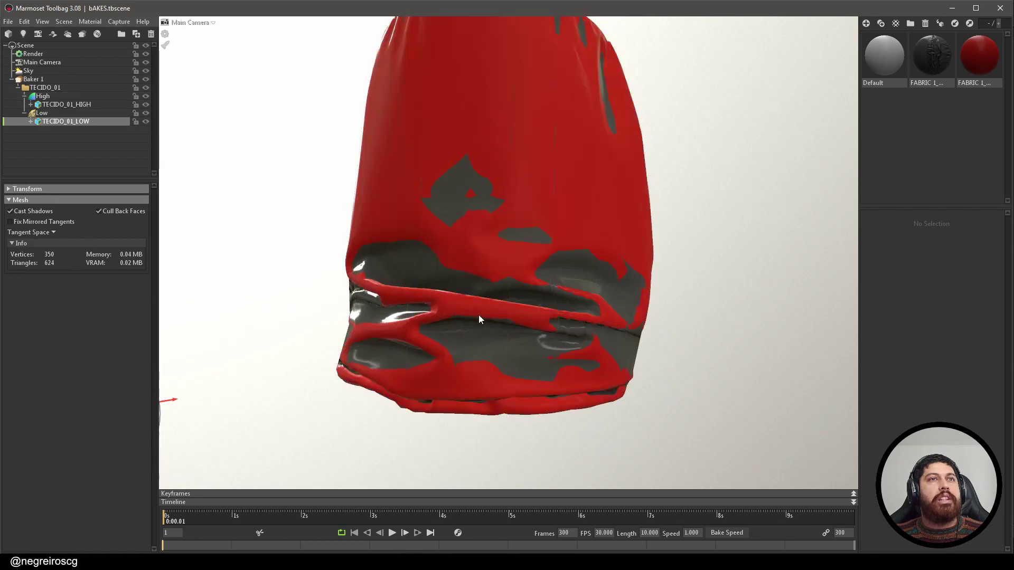
pyautogui.keyDown('alt'); pyautogui.moveTo(460, 307); pyautogui.dragTo(390, 311); pyautogui.keyUp('alt')
pyautogui.scroll(3, 381, 285)
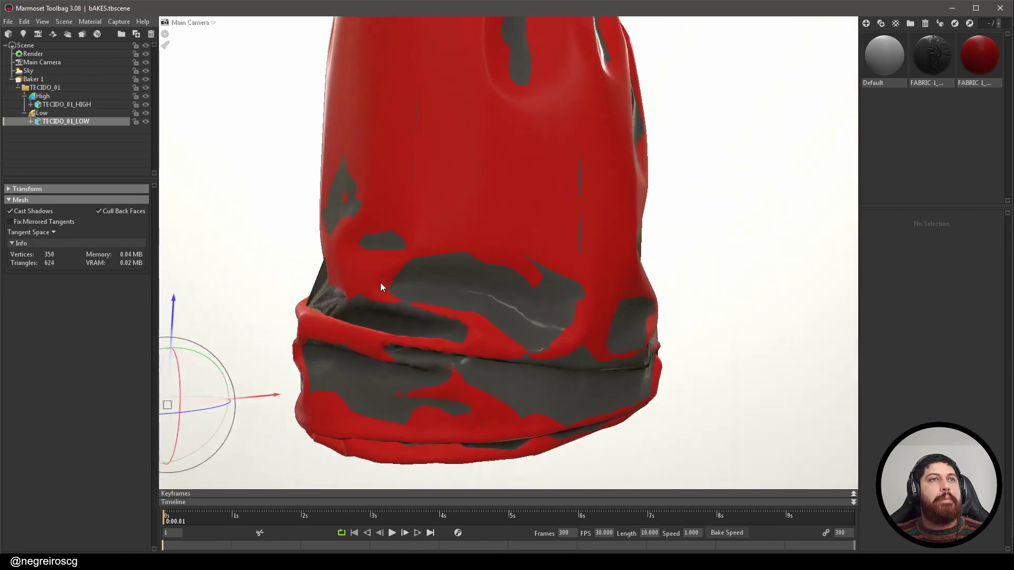
pyautogui.keyDown('alt'); pyautogui.moveTo(445, 293); pyautogui.dragTo(522, 299); pyautogui.keyUp('alt')
pyautogui.scroll(2, 525, 302)
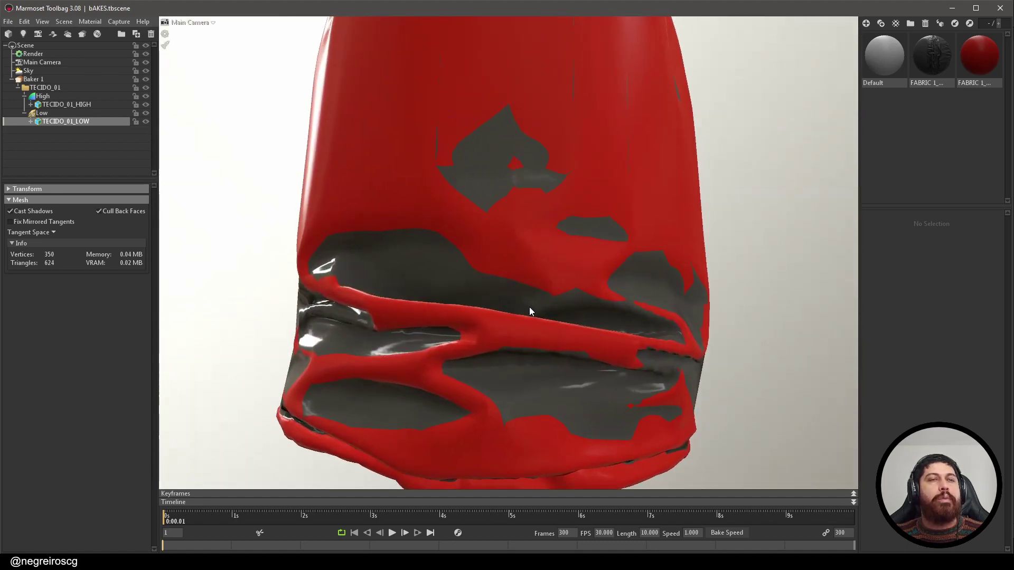
# Step: Hide the baker's High group again and inspect the lower folds of the low-poly cloth from the front and side
pyautogui.click(146, 96)
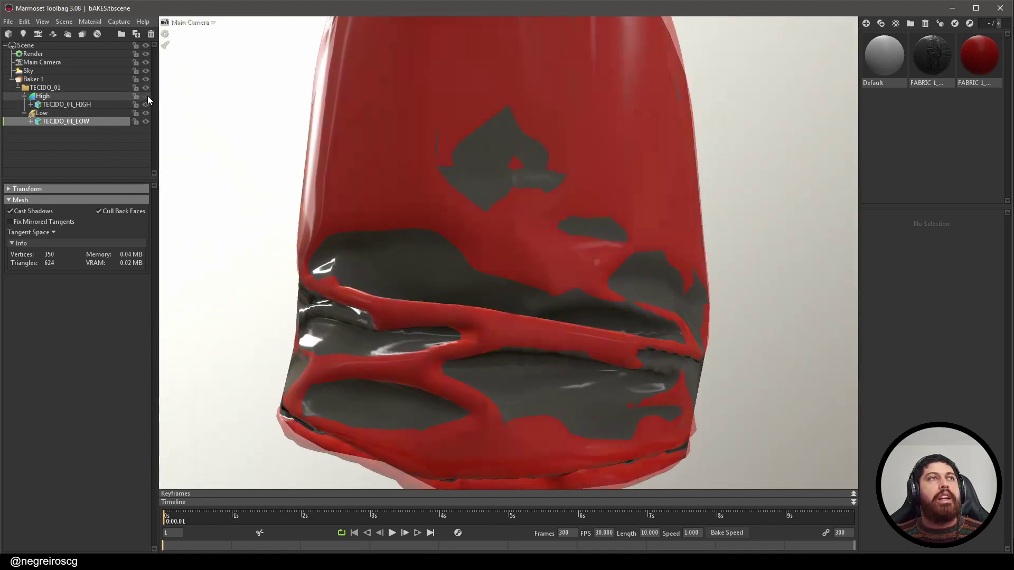
pyautogui.scroll(-2, 514, 328)
pyautogui.click(623, 315)
pyautogui.keyDown('alt'); pyautogui.moveTo(623, 313); pyautogui.dragTo(502, 362); pyautogui.keyUp('alt')
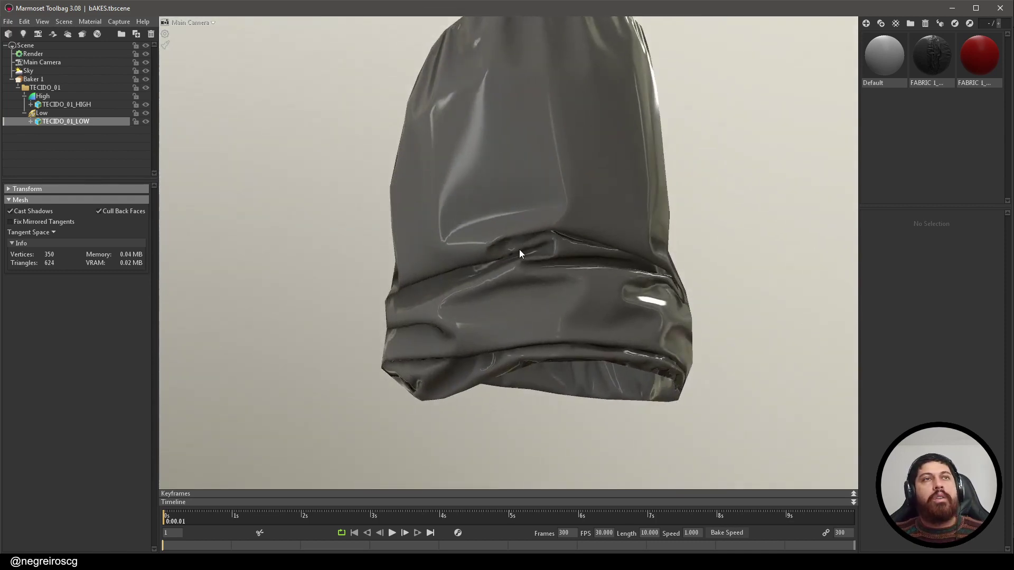
pyautogui.keyDown('alt'); pyautogui.moveTo(515, 266); pyautogui.dragTo(603, 296); pyautogui.keyUp('alt')
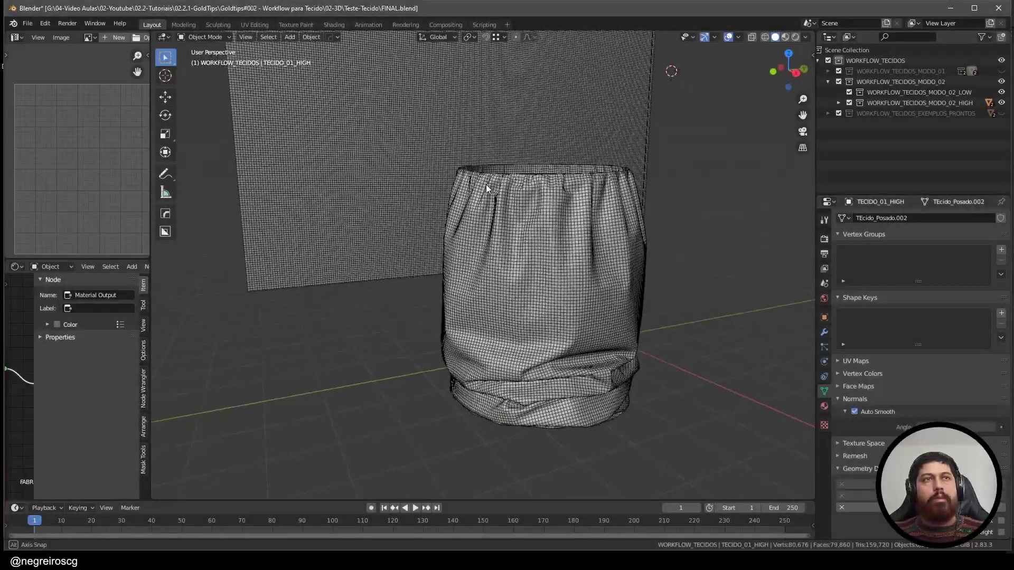
# Step: Switch to Blender and select the flat high-poly plane and the posed high-poly cloth in turn to compare the two meshes
pyautogui.moveTo(486, 185); pyautogui.dragTo(528, 248, button='middle')
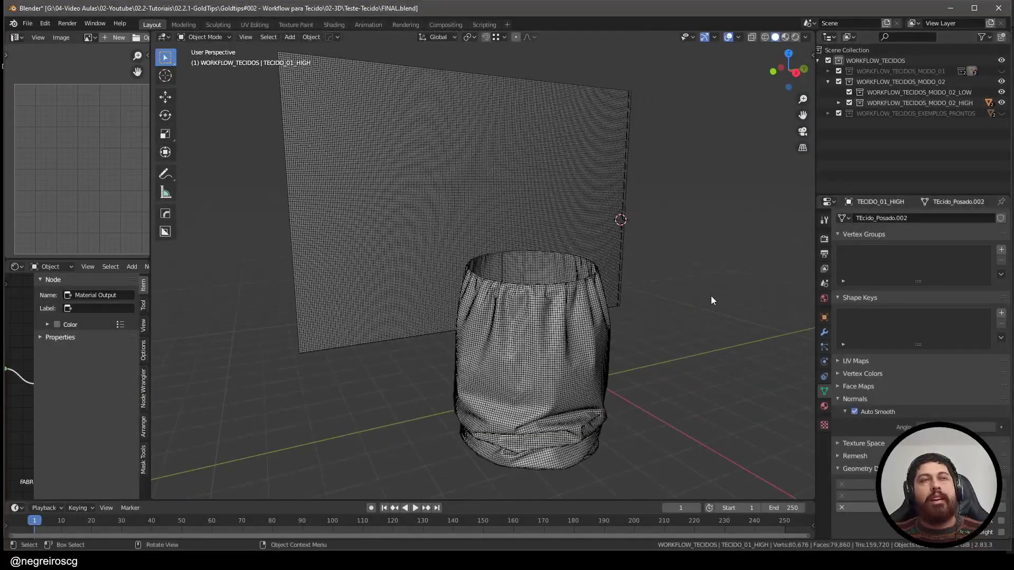
pyautogui.click(545, 378)
pyautogui.moveTo(545, 378)
pyautogui.mouseDown(button='middle')
pyautogui.moveTo(524, 370)
pyautogui.moveTo(549, 378)
pyautogui.moveTo(543, 384)
pyautogui.moveTo(596, 383)
pyautogui.moveTo(566, 382)
pyautogui.moveTo(553, 369)
pyautogui.moveTo(560, 364)
pyautogui.mouseUp(button='middle')
pyautogui.click(581, 176)
pyautogui.moveTo(601, 172); pyautogui.dragTo(587, 179, button='middle')
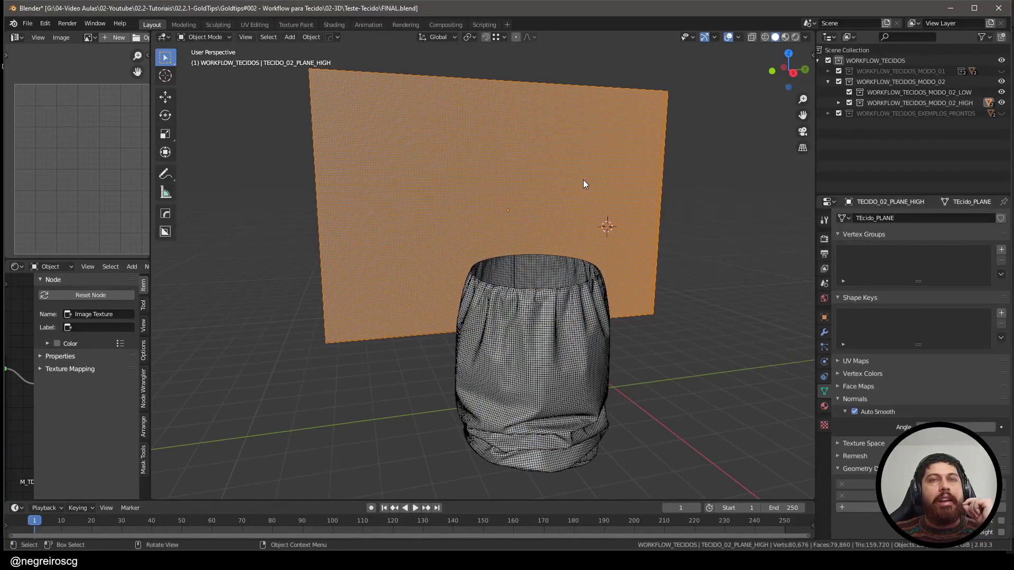
pyautogui.moveTo(579, 184); pyautogui.dragTo(564, 193, button='middle')
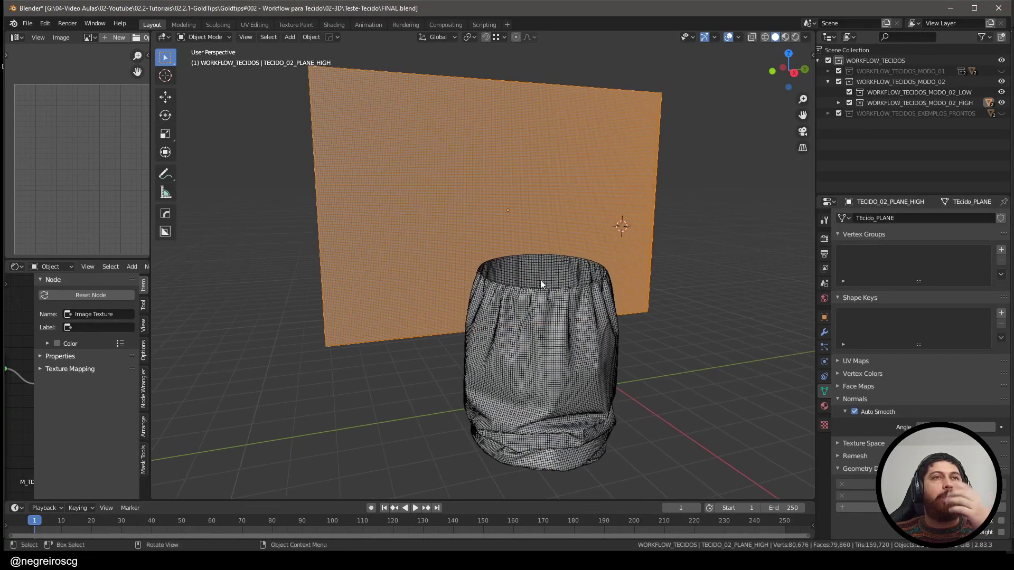
pyautogui.moveTo(546, 304); pyautogui.dragTo(560, 329, button='middle')
pyautogui.click(549, 335)
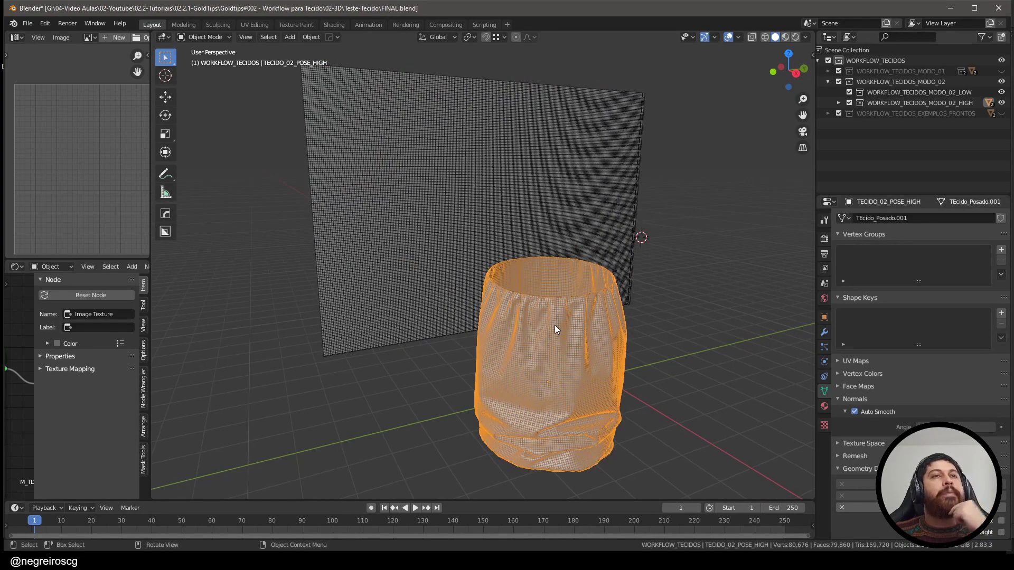
pyautogui.click(456, 245)
pyautogui.moveTo(452, 252); pyautogui.dragTo(447, 258, button='middle')
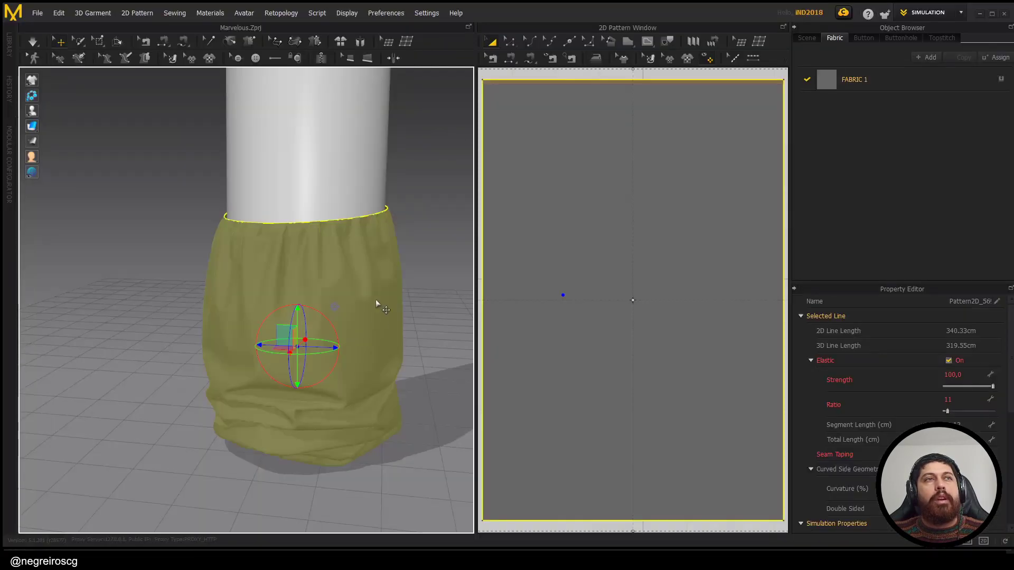
# Step: Switch to Marvelous Designer and reset the draped garment to its flat arrangement in front of the cylinder
pyautogui.click(376, 299)
pyautogui.moveTo(354, 308); pyautogui.dragTo(338, 258, button='middle')
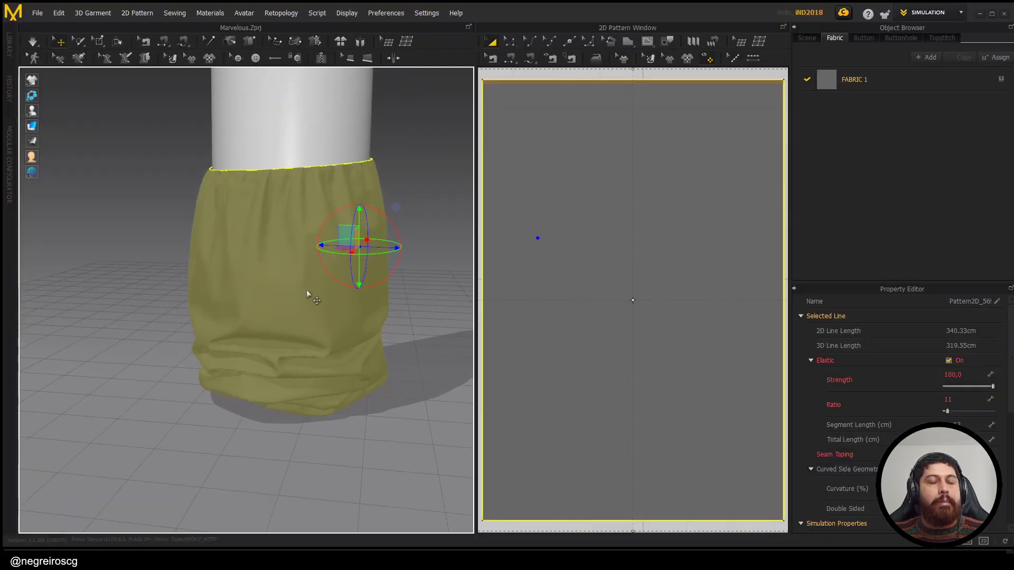
pyautogui.moveTo(306, 290); pyautogui.dragTo(331, 275, button='right')
pyautogui.scroll(-2, 337, 306)
pyautogui.scroll(-2, 334, 274)
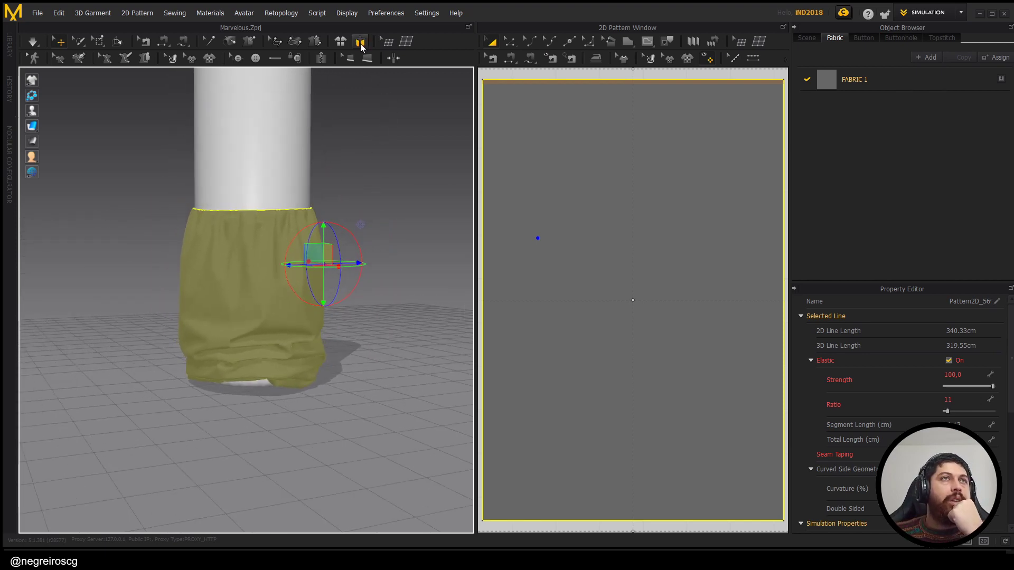
pyautogui.click(361, 47)
pyautogui.moveTo(221, 285); pyautogui.dragTo(239, 348, button='right')
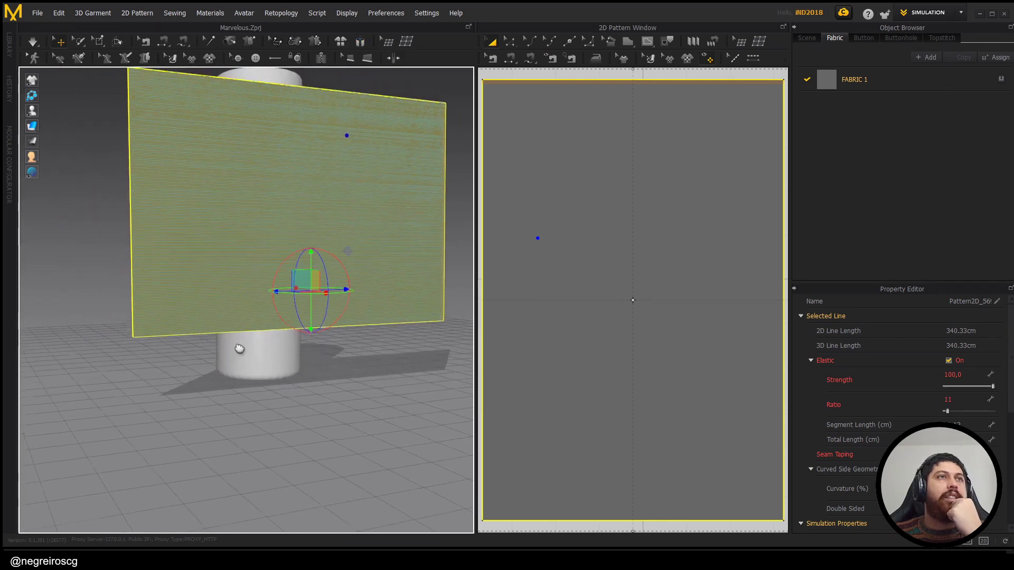
pyautogui.moveTo(239, 349); pyautogui.dragTo(220, 384, button='middle')
# Step: Review the OBJ export options for the selected pattern, naming the file teste in the Área de Trabalho folder, and cancel the export
pyautogui.click(38, 13)
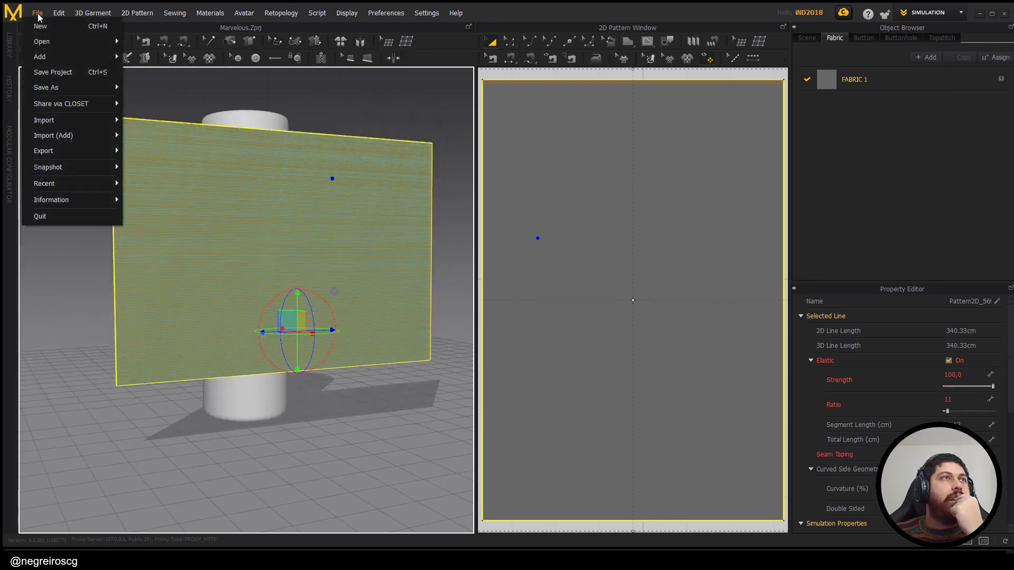
pyautogui.moveTo(65, 152)
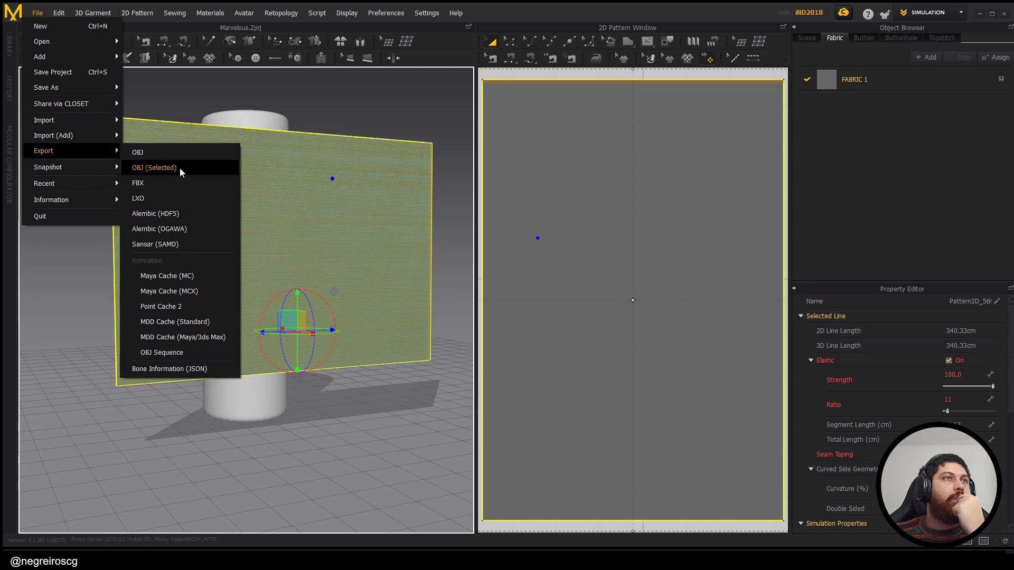
pyautogui.click(179, 168)
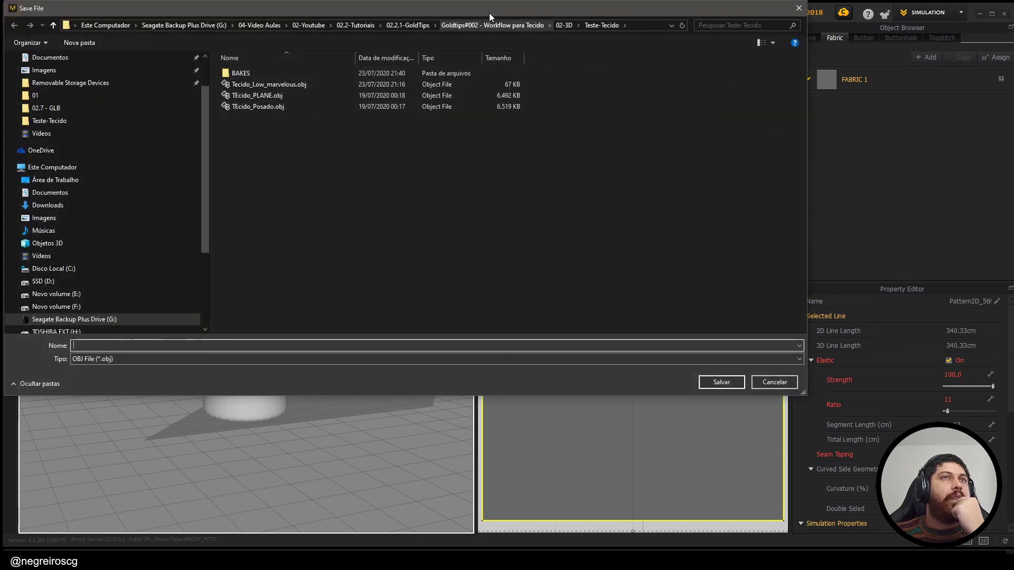
pyautogui.moveTo(488, 13); pyautogui.dragTo(639, 68)
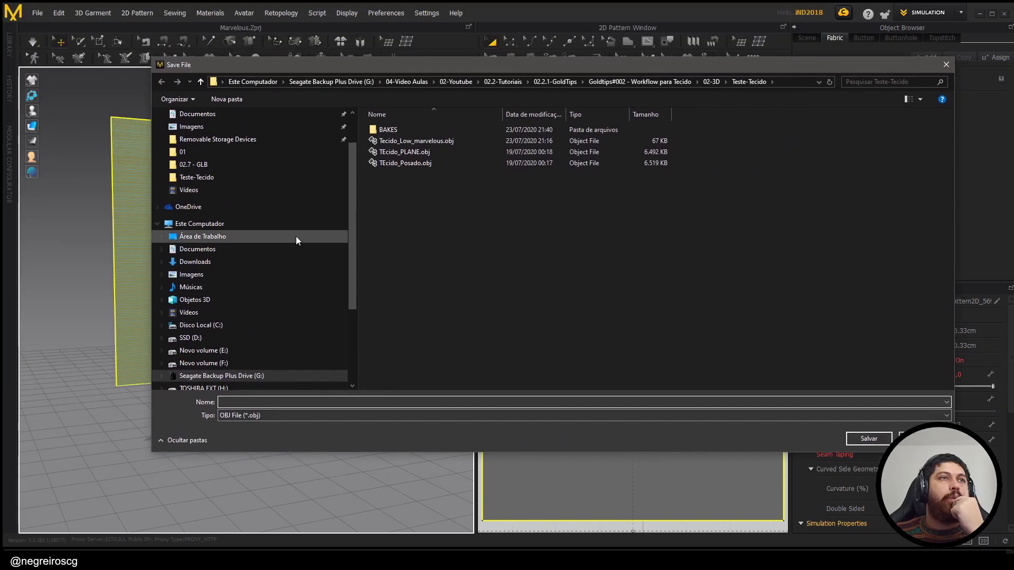
pyautogui.click(208, 238)
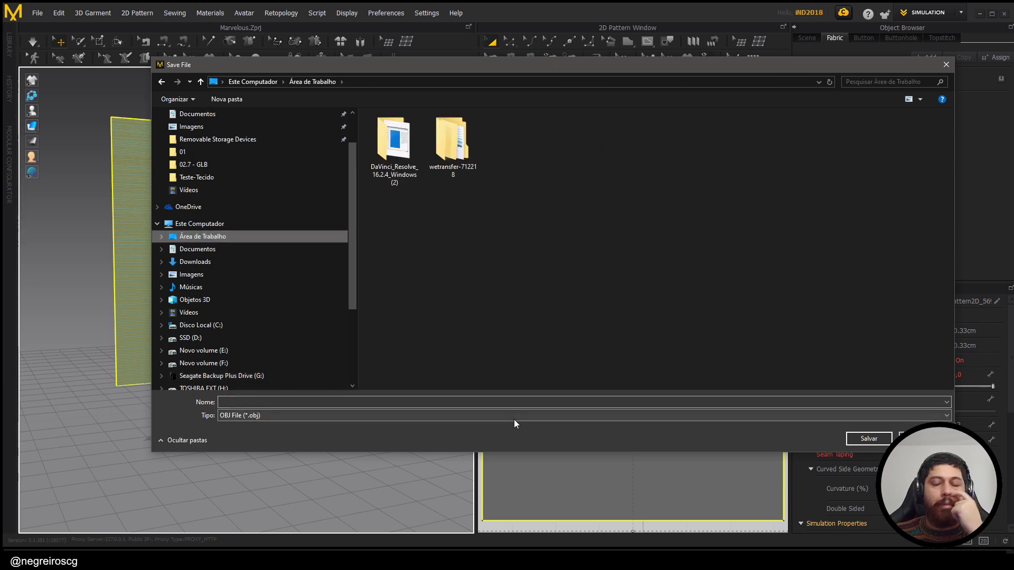
pyautogui.write('02')
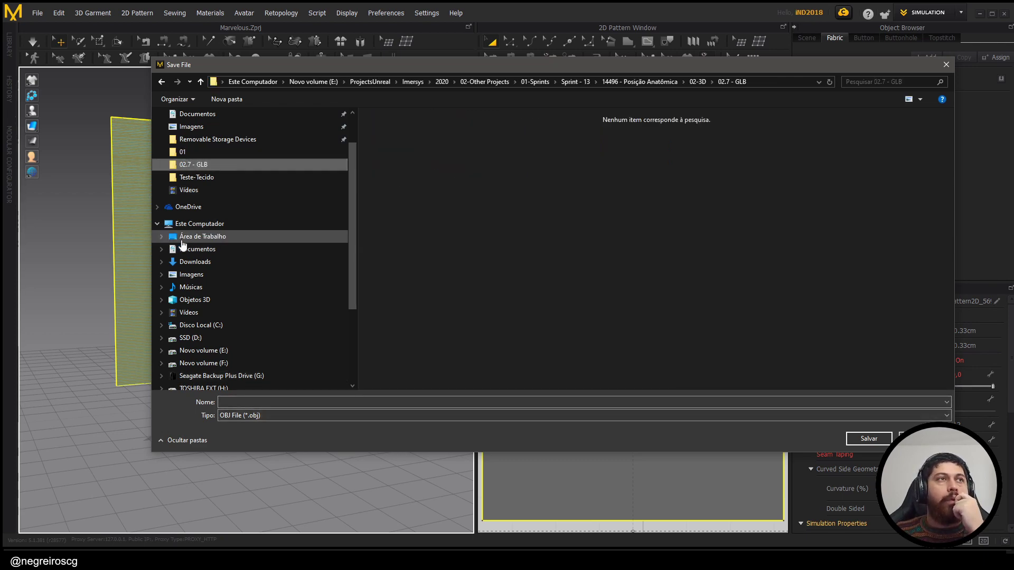
pyautogui.click(203, 236)
pyautogui.click(285, 400)
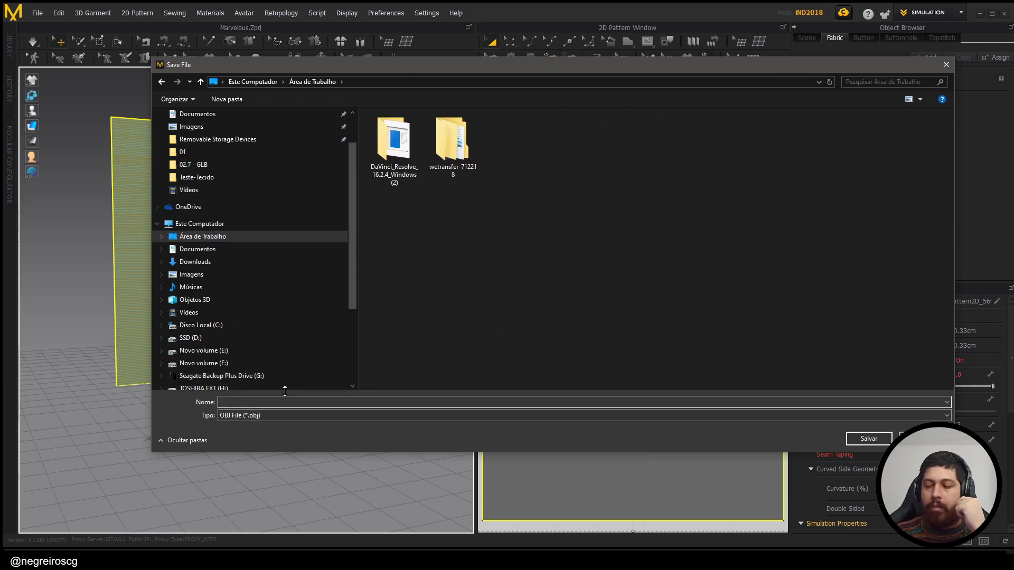
pyautogui.write('teste')
pyautogui.press('Return')
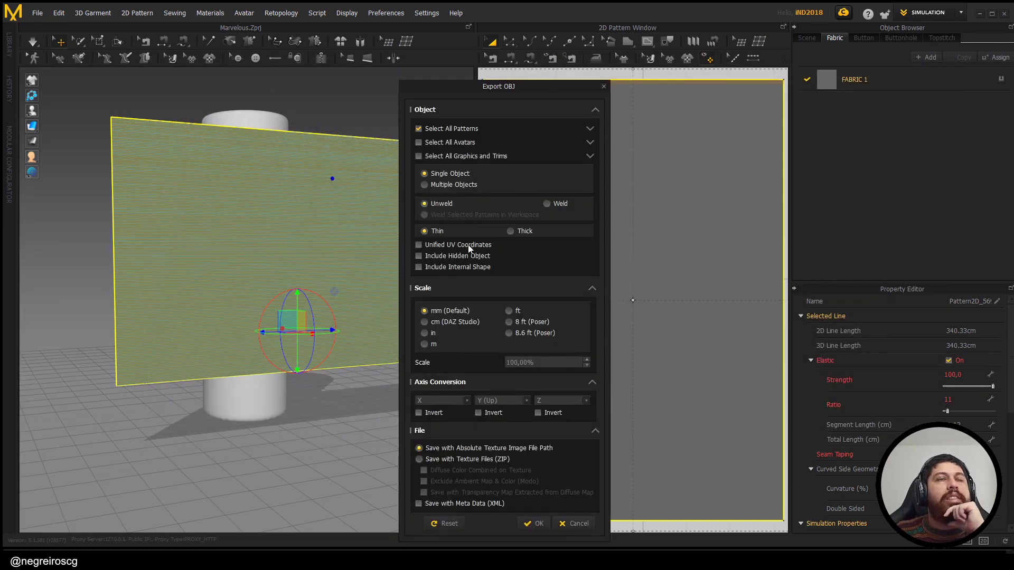
pyautogui.moveTo(511, 86); pyautogui.dragTo(370, 63)
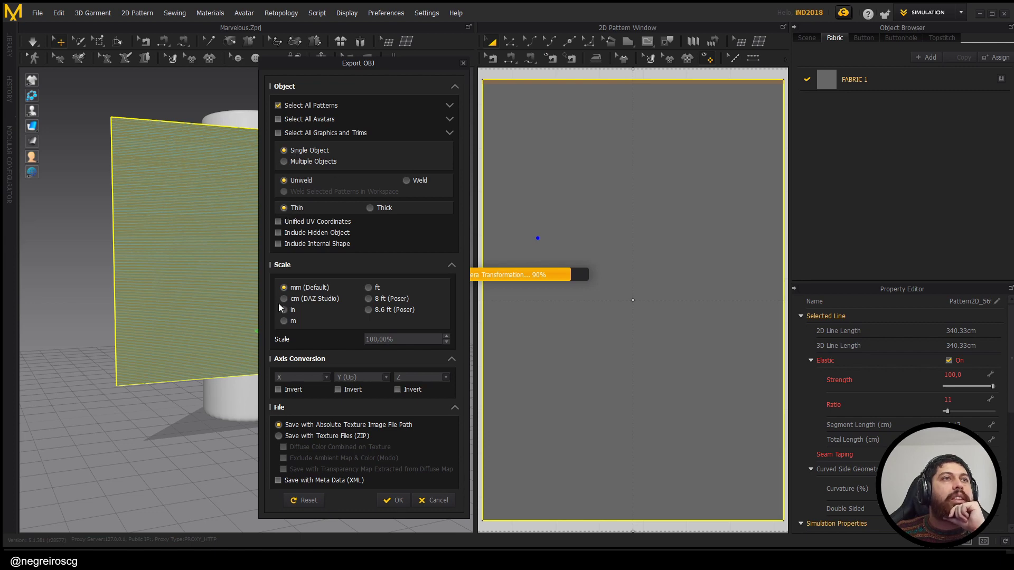
pyautogui.click(431, 502)
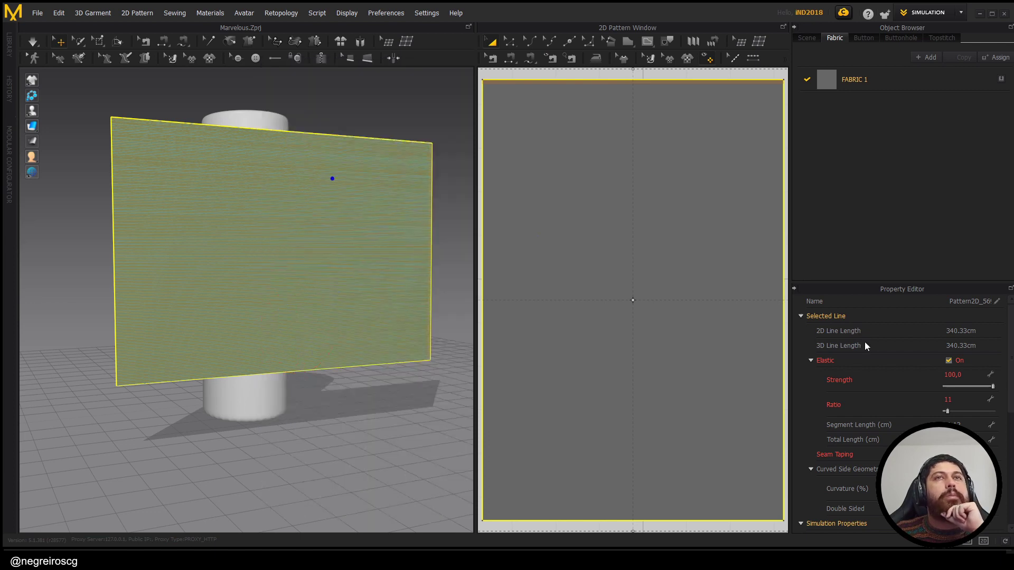
# Step: Return to Blender and examine the flat high-poly plane and the posed cloth side by side from several angles
pyautogui.click(979, 15)
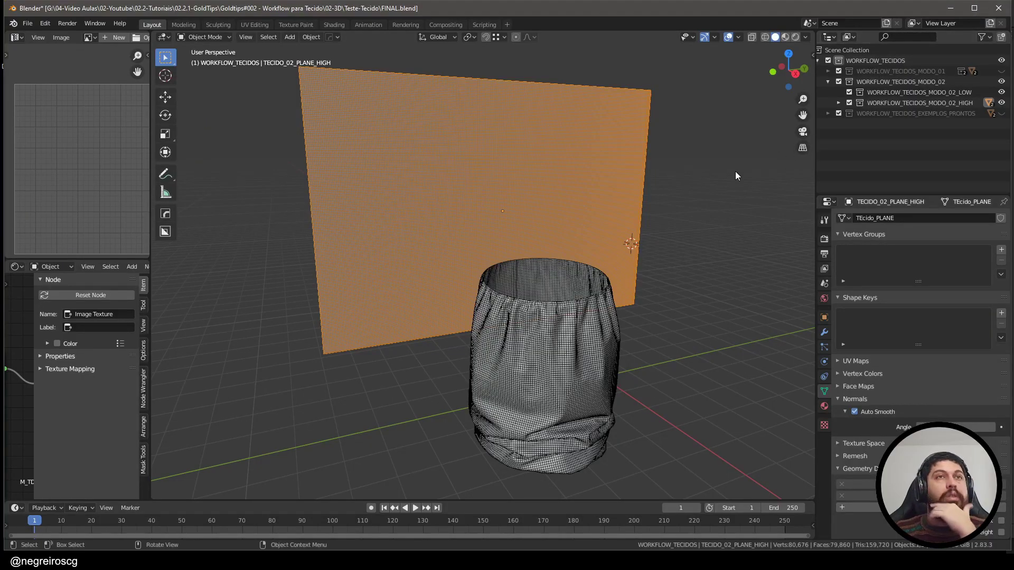
pyautogui.moveTo(735, 171); pyautogui.dragTo(601, 298, button='middle')
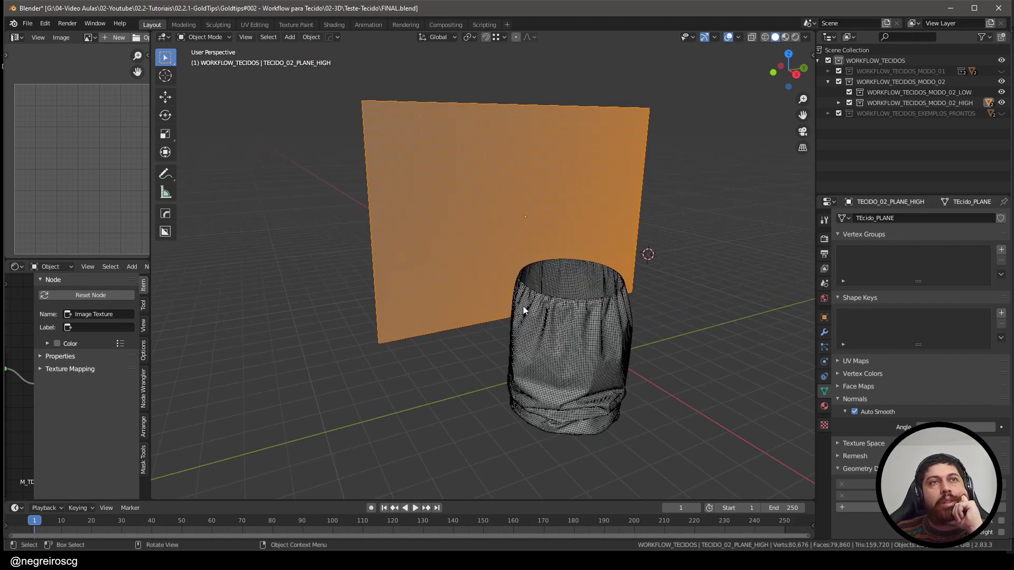
pyautogui.moveTo(522, 310); pyautogui.dragTo(603, 229, button='middle')
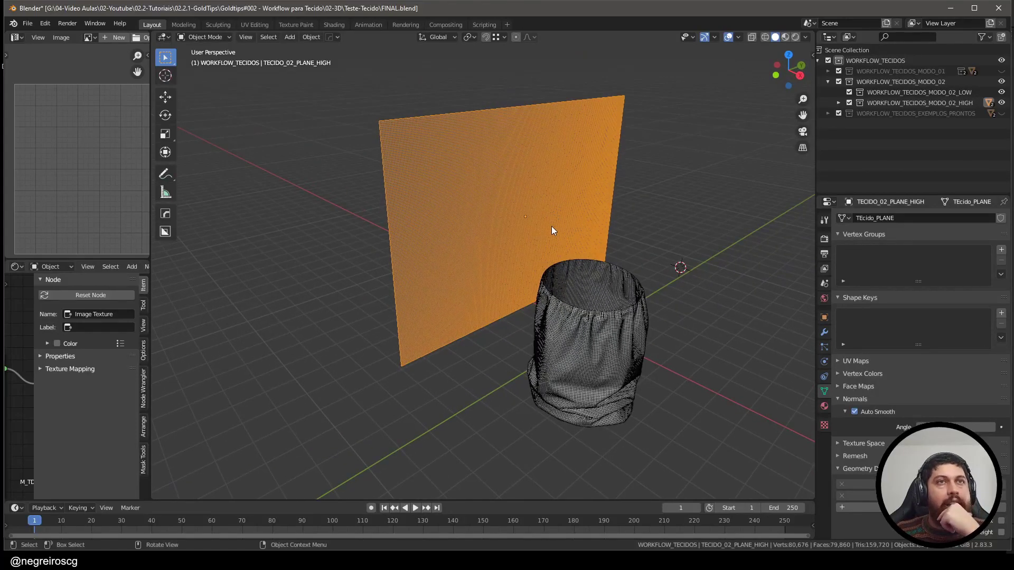
pyautogui.click(603, 327)
pyautogui.moveTo(593, 322); pyautogui.dragTo(567, 325, button='middle')
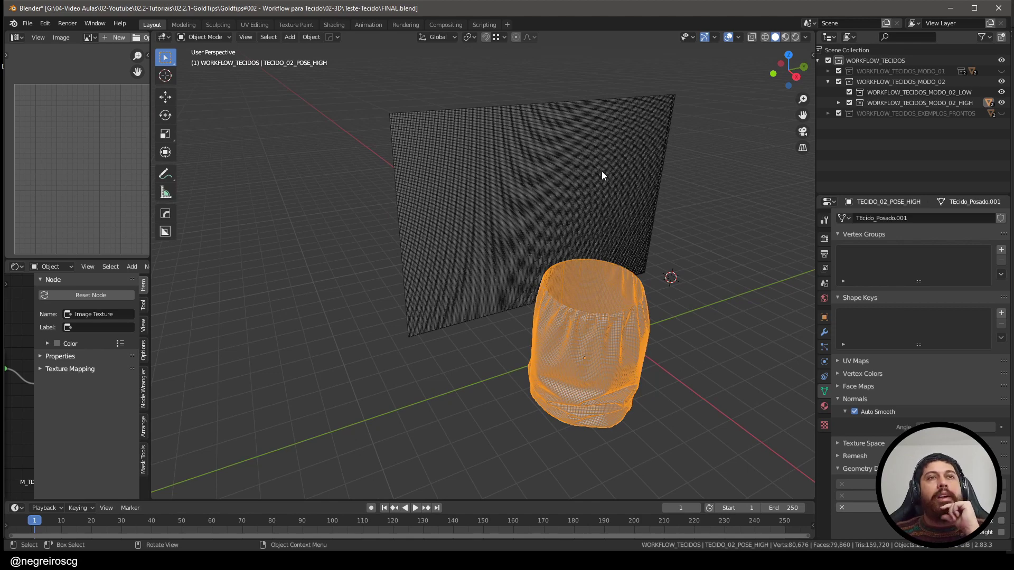
pyautogui.moveTo(610, 244); pyautogui.dragTo(612, 270, button='middle')
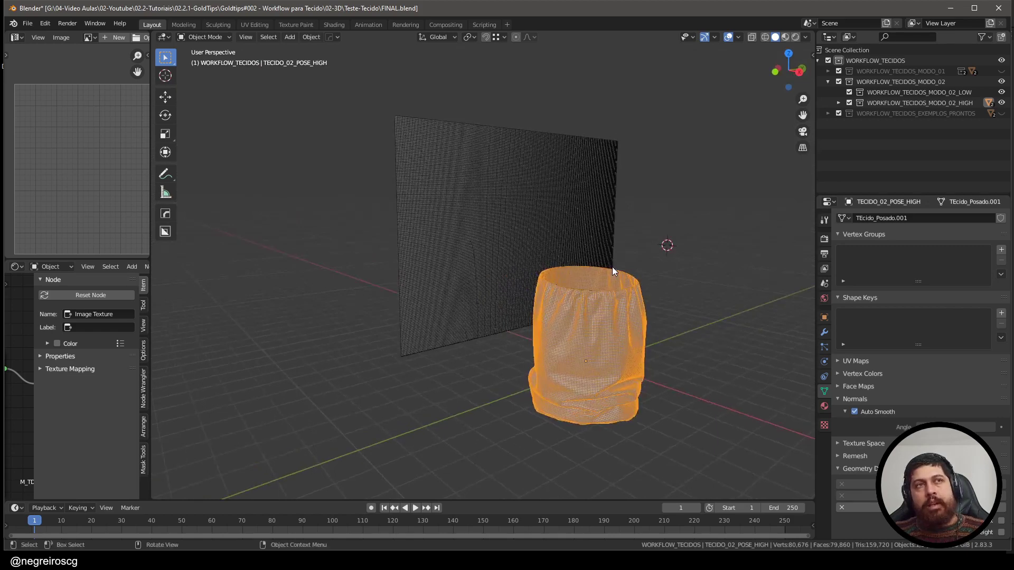
pyautogui.moveTo(628, 321); pyautogui.dragTo(614, 347, button='middle')
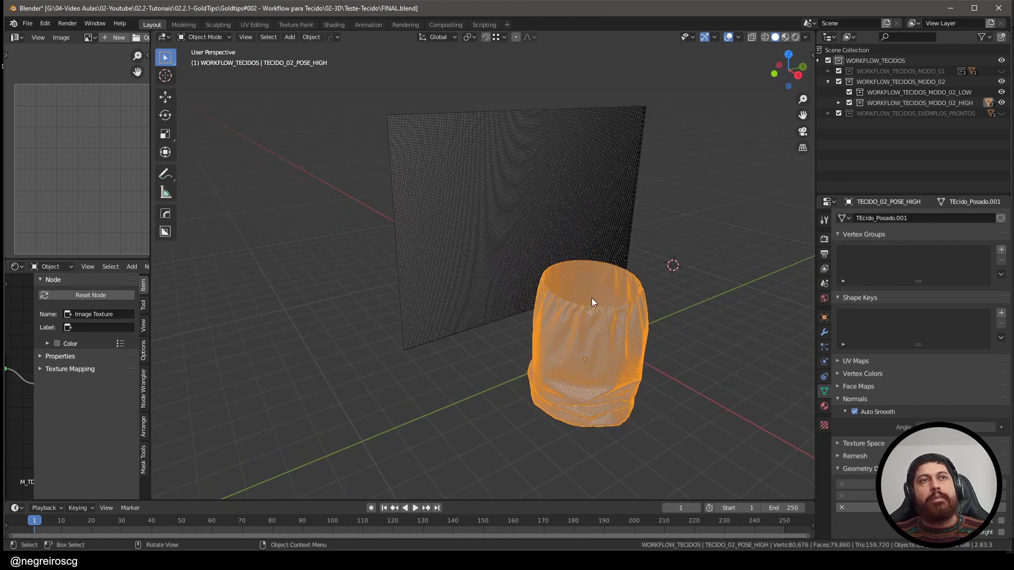
pyautogui.moveTo(592, 298); pyautogui.dragTo(605, 337, button='middle')
# Step: Enter Edit Mode on the posed high-poly cloth to show its UVs and expand the WORKFLOW_TECIDOS_MODO_02_HIGH collection
pyautogui.hotkey('alt', 'a')
pyautogui.scroll(2, 595, 344)
pyautogui.click(595, 344)
pyautogui.press('Tab')
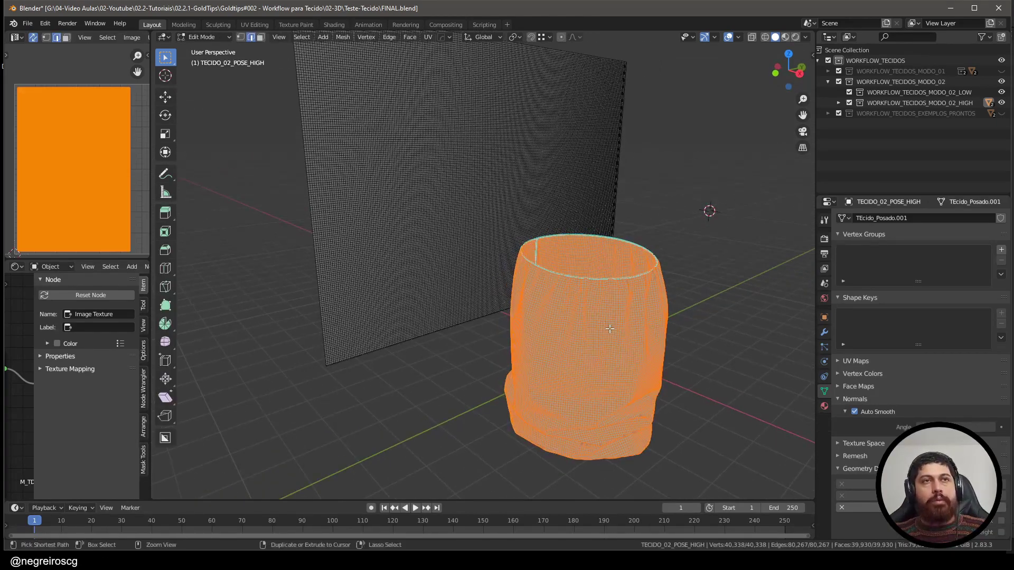
pyautogui.moveTo(103, 167); pyautogui.dragTo(65, 147, button='middle')
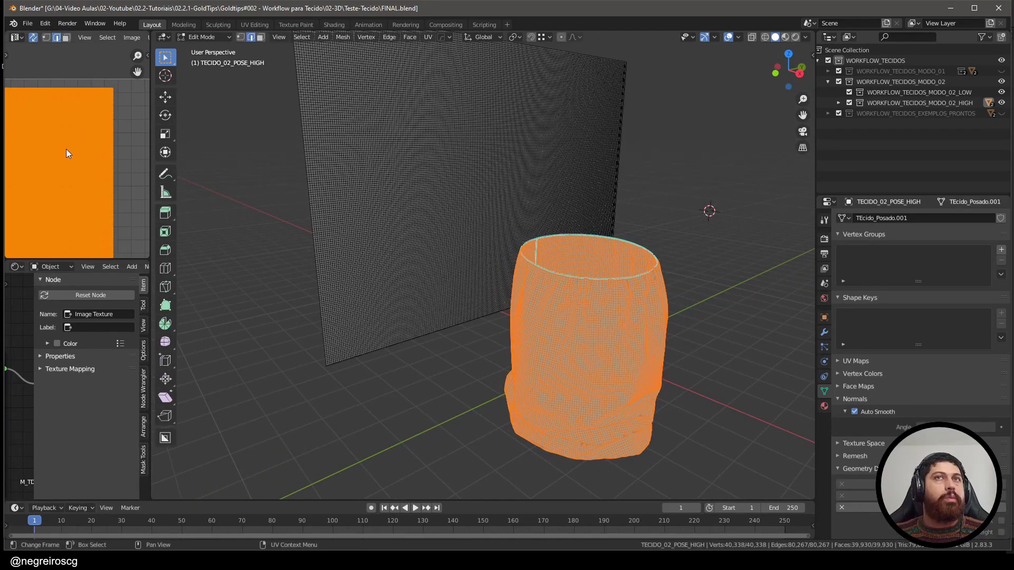
pyautogui.click(839, 103)
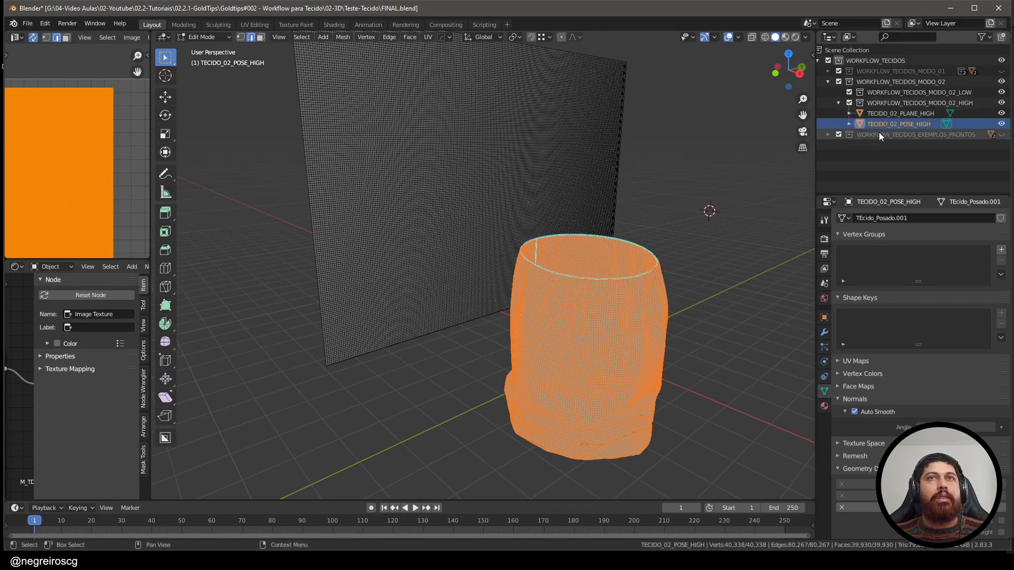
# Step: Examine the posed cloth's UV island and its grid up close in a maximized UV editor, and restore the layout
pyautogui.moveTo(82, 128); pyautogui.dragTo(82, 176, button='middle')
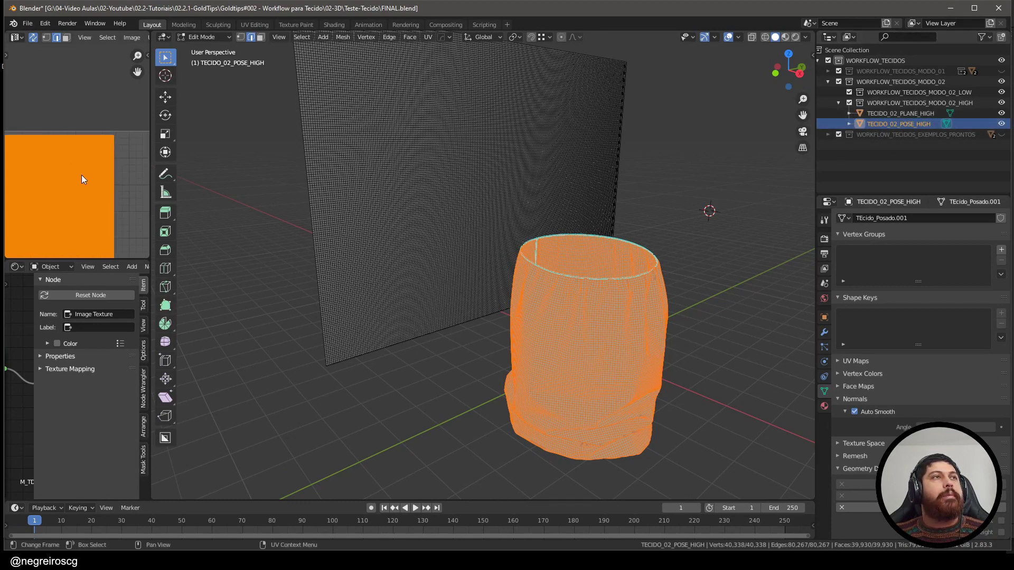
pyautogui.scroll(-7, 81, 176)
pyautogui.moveTo(38, 229); pyautogui.dragTo(60, 156, button='middle')
pyautogui.scroll(1, 59, 156)
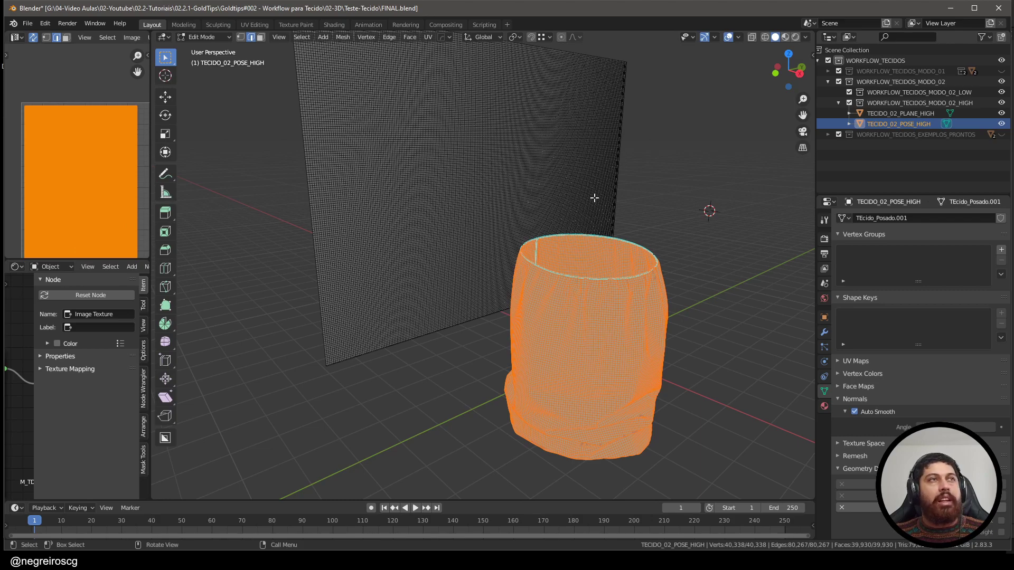
pyautogui.hotkey('ctrl', 'space')
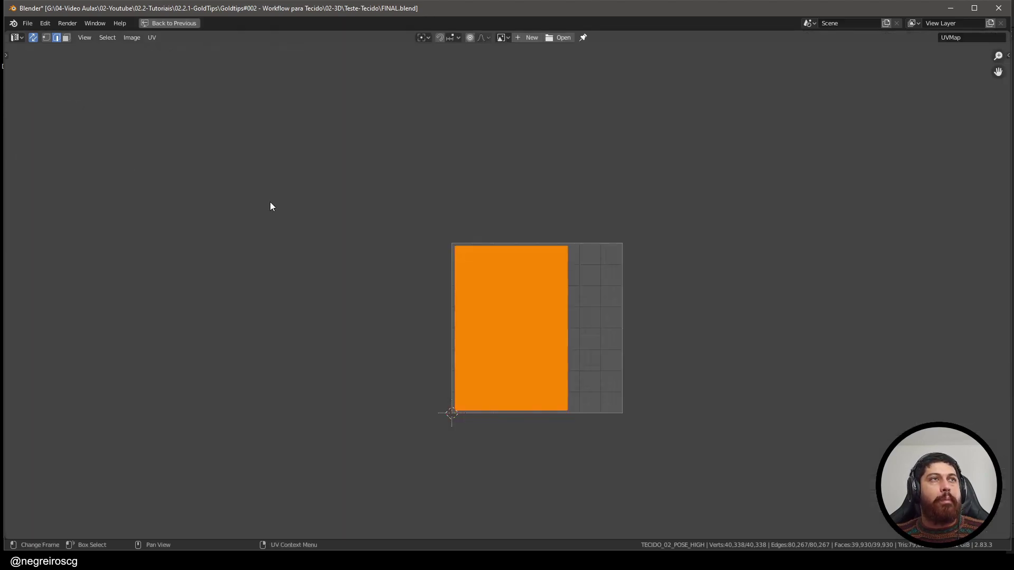
pyautogui.scroll(6, 536, 340)
pyautogui.scroll(3, 642, 233)
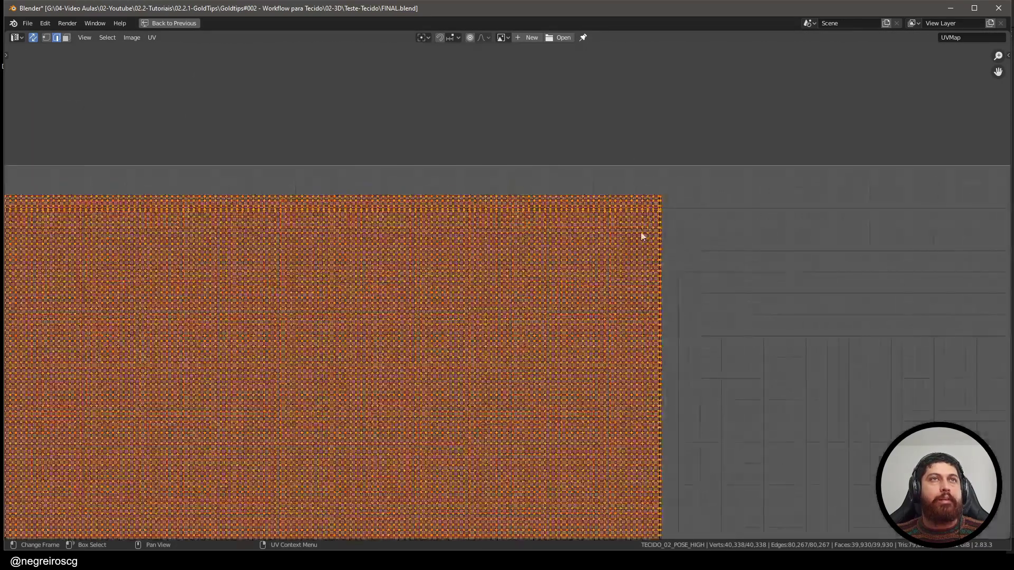
pyautogui.scroll(-3, 643, 236)
pyautogui.hotkey('ctrl', 'space')
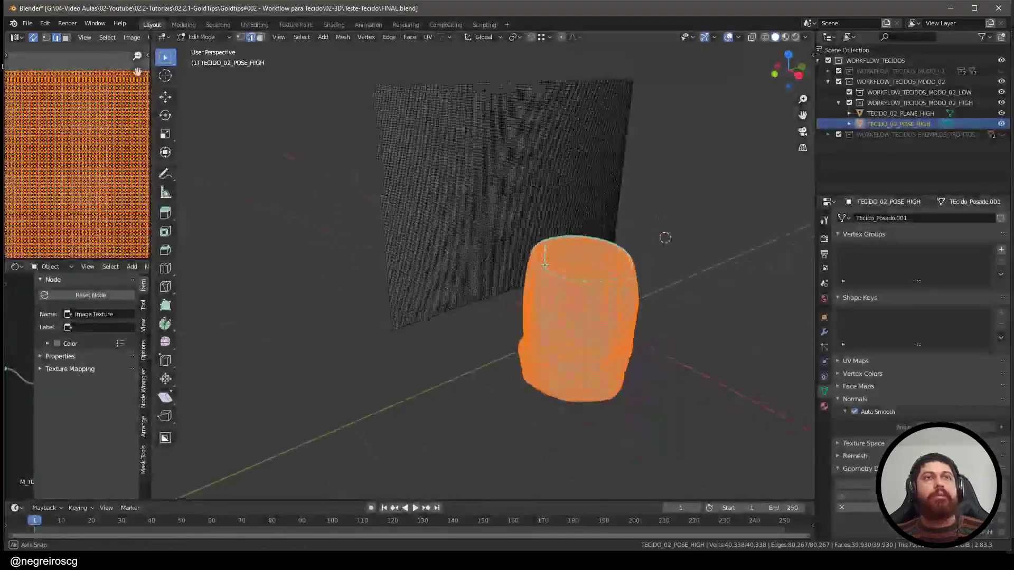
# Step: Enter Edit Mode on the flat high-poly plane and examine its UV island in a maximized UV editor
pyautogui.press('Tab')
pyautogui.click(487, 182)
pyautogui.press('Tab')
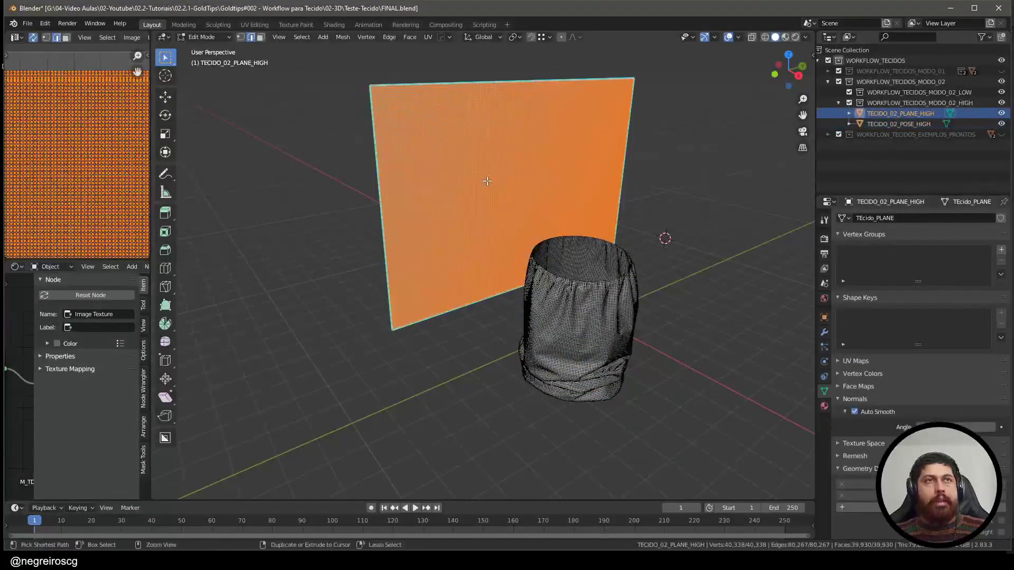
pyautogui.scroll(-5, 40, 160)
pyautogui.hotkey('ctrl', 'space')
pyautogui.scroll(5, 517, 335)
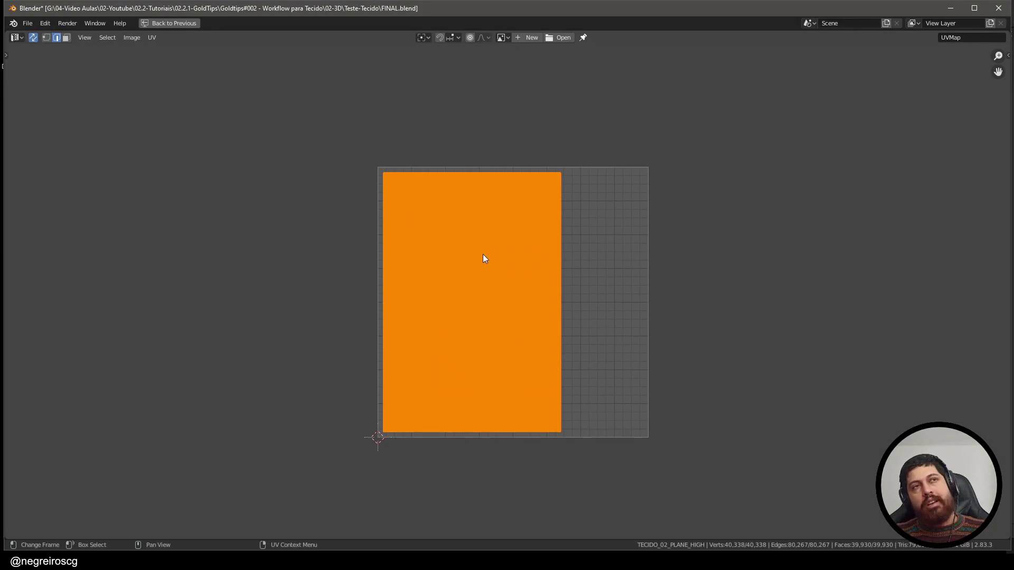
# Step: Scale the flat plane's whole UV island by about -4.26 and again by -5.58, undo the last change, and restore the layout
pyautogui.scroll(-3, 484, 258)
pyautogui.press('s')
pyautogui.click(820, 204)
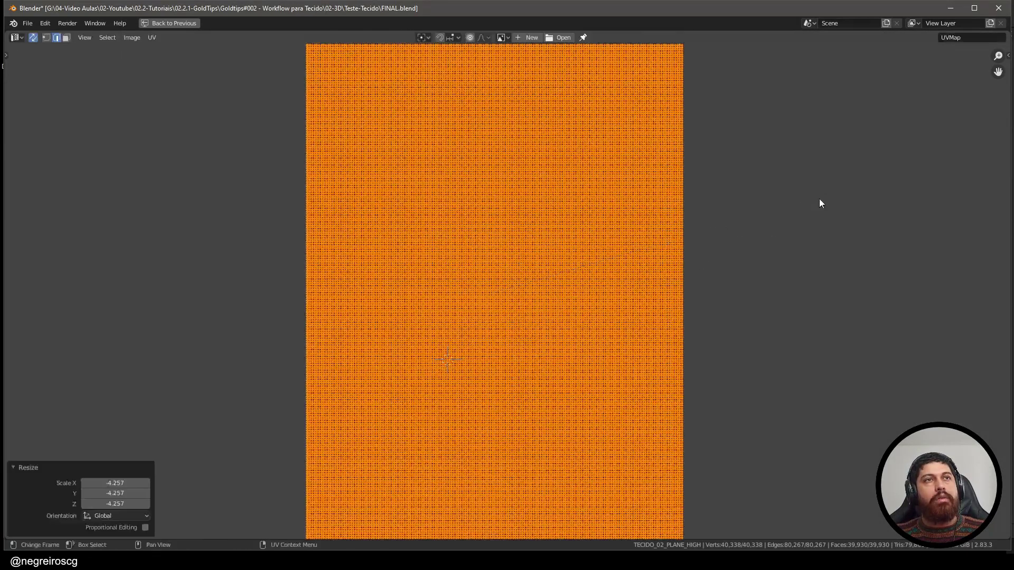
pyautogui.scroll(-5, 640, 269)
pyautogui.press('s')
pyautogui.click(754, 238)
pyautogui.press('s')
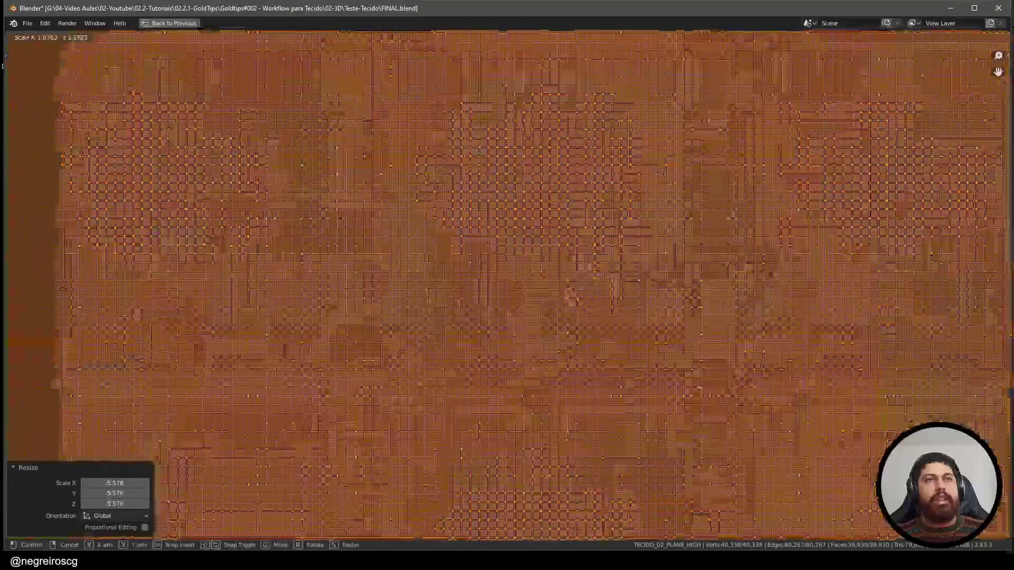
pyautogui.press('Escape')
pyautogui.hotkey('ctrl', 'z')
pyautogui.hotkey('ctrl', 'space')
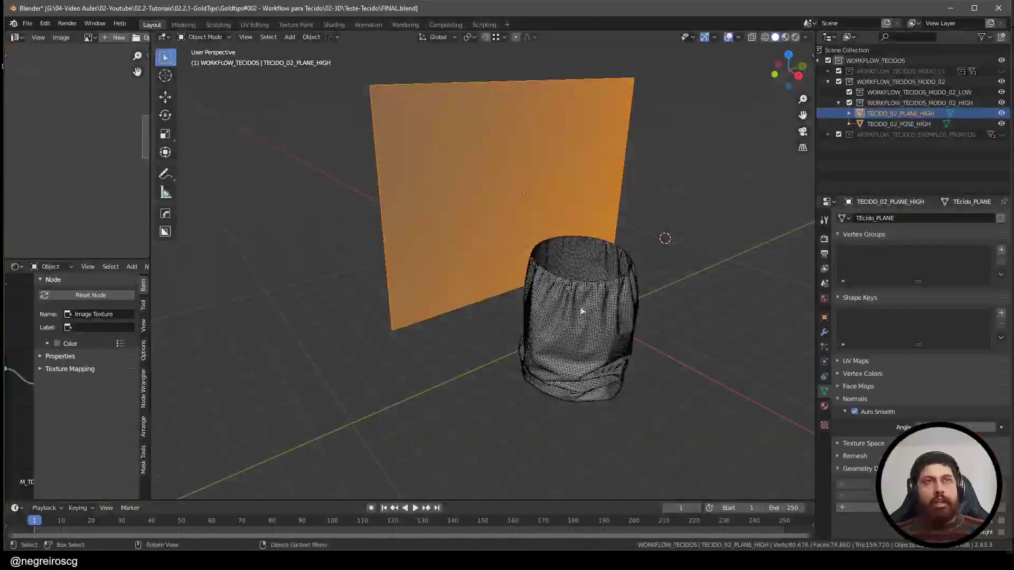
# Step: Switch the viewport to Material Preview shading and compare the checker texture on the flat plane and the posed cloth
pyautogui.moveTo(581, 311); pyautogui.dragTo(565, 300, button='middle')
pyautogui.press('z')
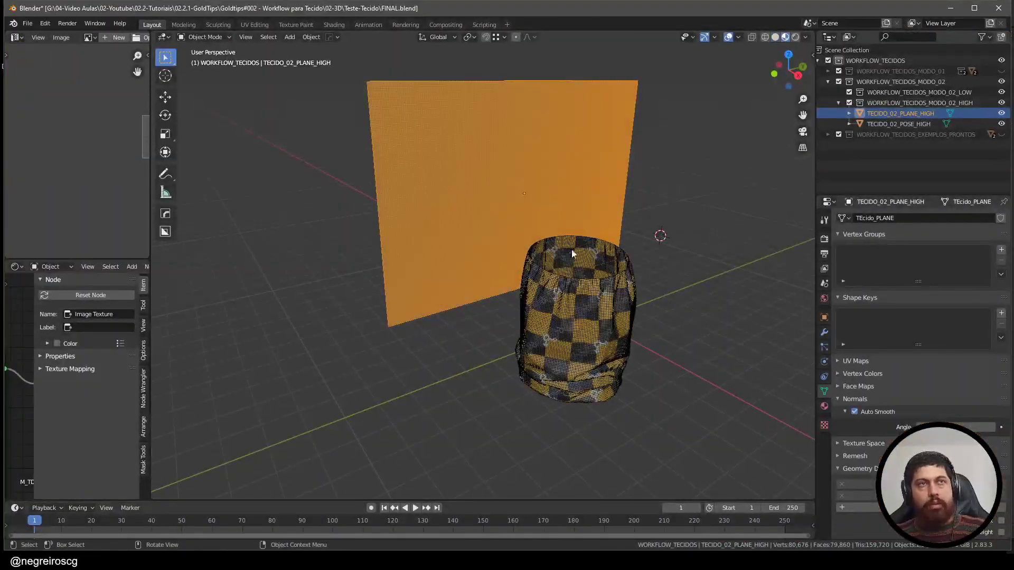
pyautogui.scroll(4, 572, 249)
pyautogui.moveTo(470, 206); pyautogui.dragTo(647, 337, button='middle')
pyautogui.scroll(5, 348, 286)
pyautogui.scroll(-6, 346, 294)
pyautogui.scroll(-4, 528, 204)
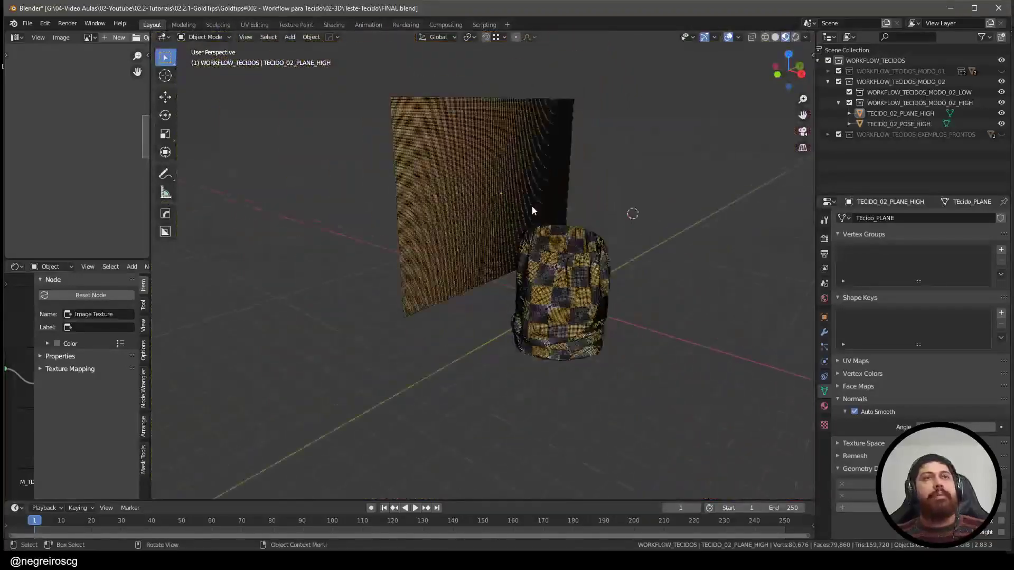
pyautogui.scroll(2, 531, 206)
pyautogui.moveTo(533, 211); pyautogui.dragTo(513, 220, button='middle')
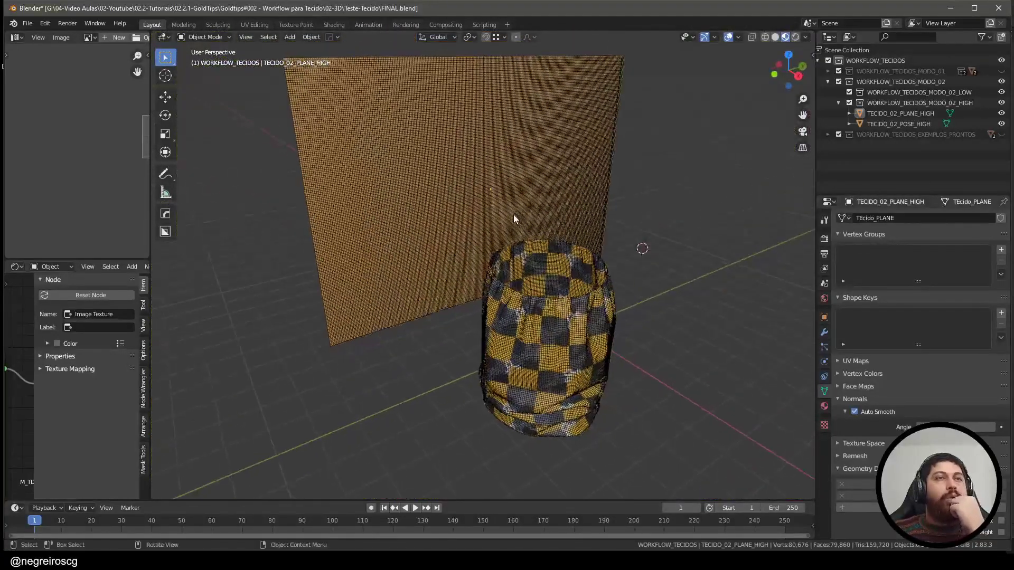
pyautogui.moveTo(492, 254); pyautogui.dragTo(497, 245, button='middle')
# Step: Examine the flat plane and the posed cloth in turn, selecting each and comparing their mesh grids and textures from several angles
pyautogui.click(468, 199)
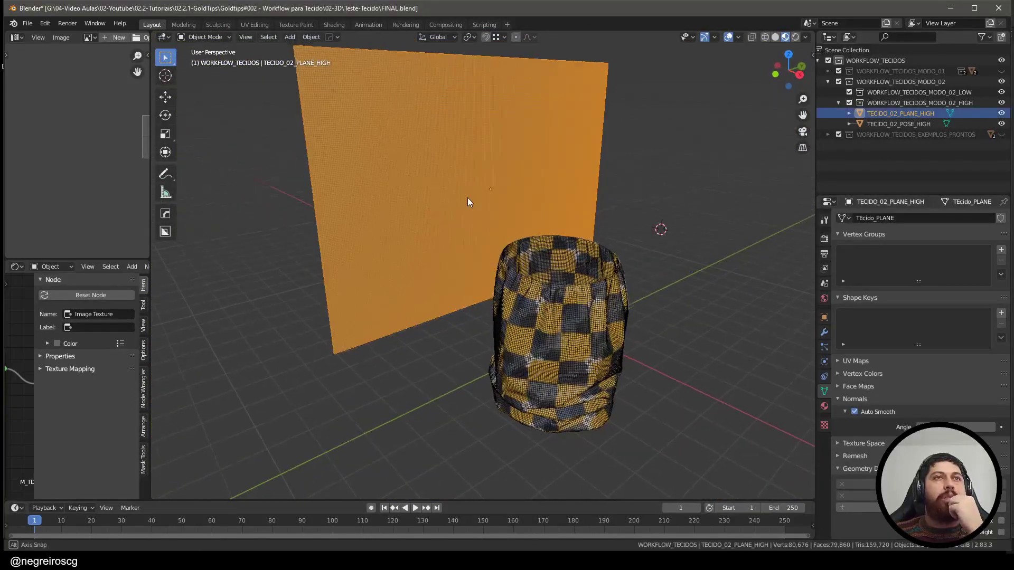
pyautogui.moveTo(468, 199); pyautogui.dragTo(488, 207, button='middle')
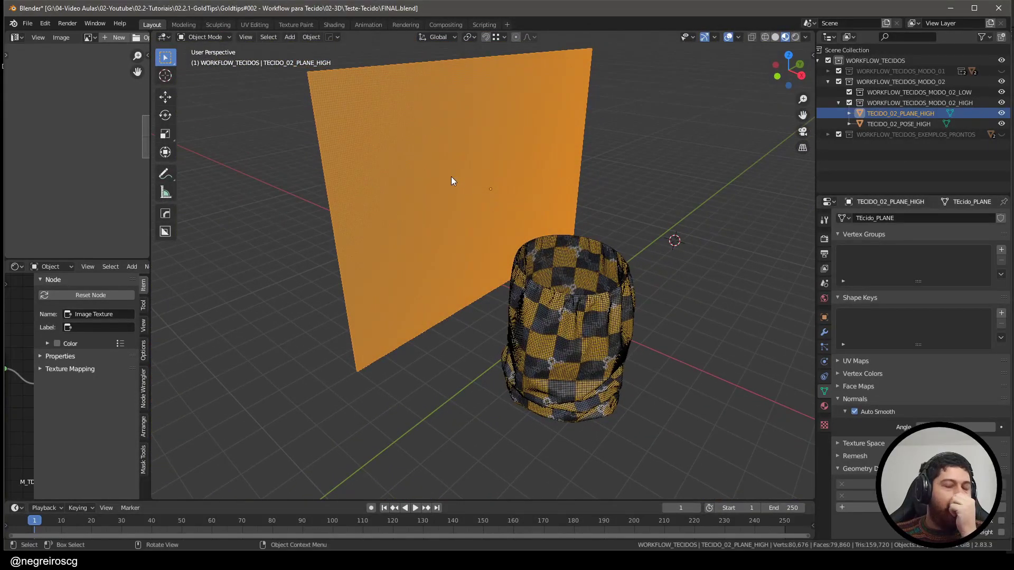
pyautogui.moveTo(559, 245); pyautogui.dragTo(513, 218, button='middle')
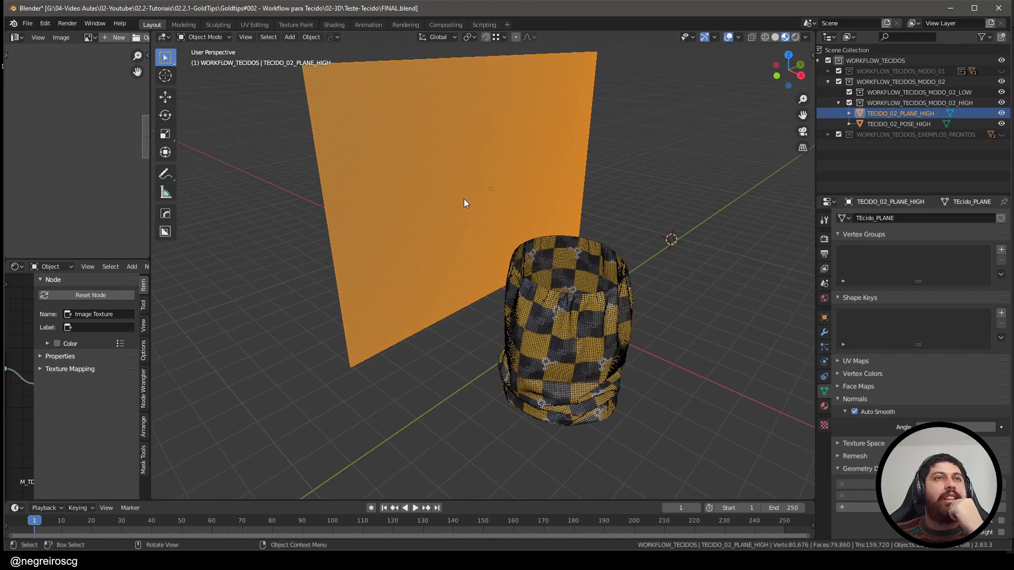
pyautogui.moveTo(563, 329); pyautogui.dragTo(574, 317, button='middle')
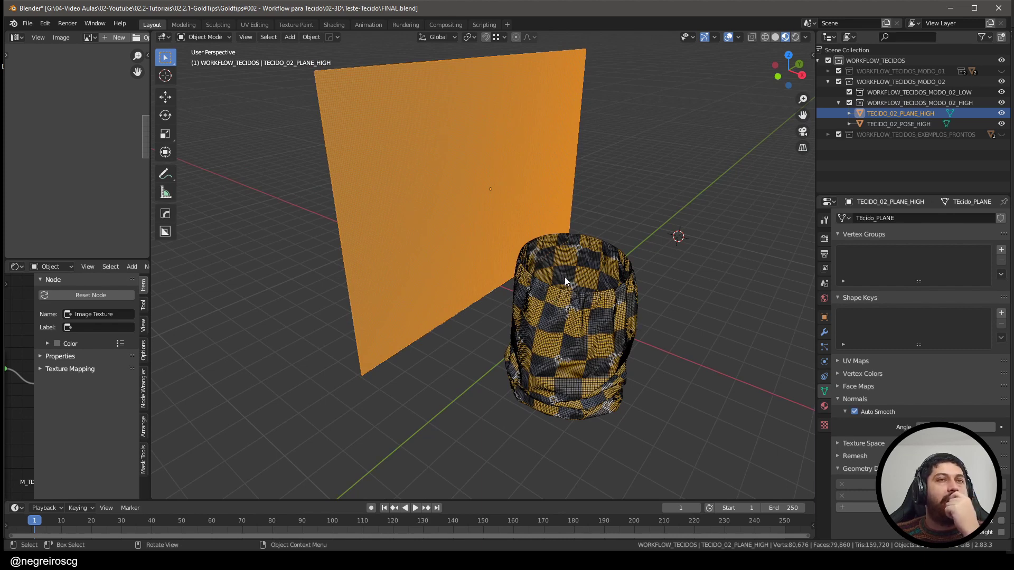
pyautogui.moveTo(604, 304); pyautogui.dragTo(556, 328, button='middle')
pyautogui.keyDown('ctrl'); pyautogui.moveTo(484, 227); pyautogui.dragTo(547, 275, button='middle'); pyautogui.keyUp('ctrl')
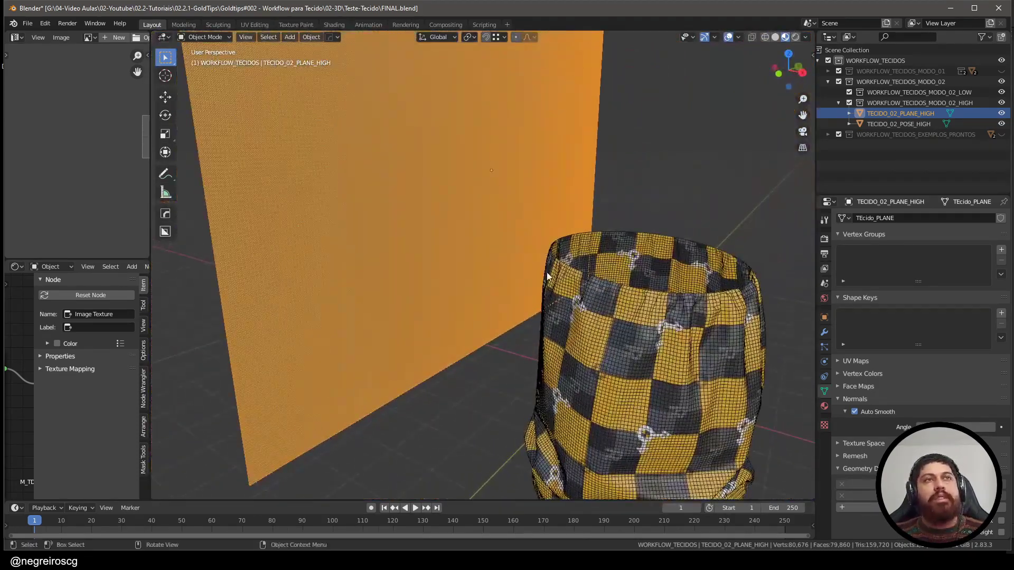
pyautogui.click(642, 328)
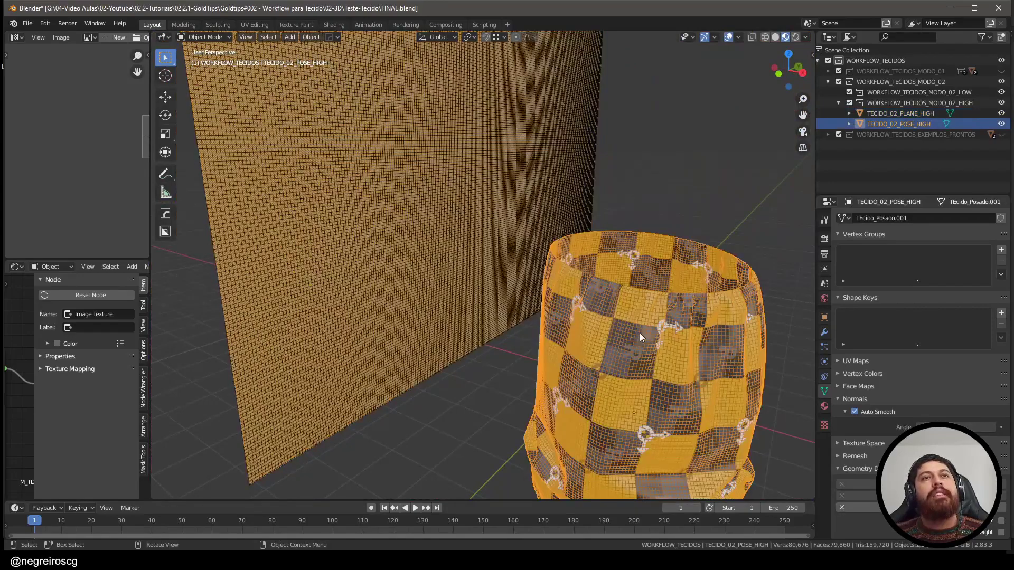
pyautogui.moveTo(639, 333); pyautogui.dragTo(522, 297, button='middle')
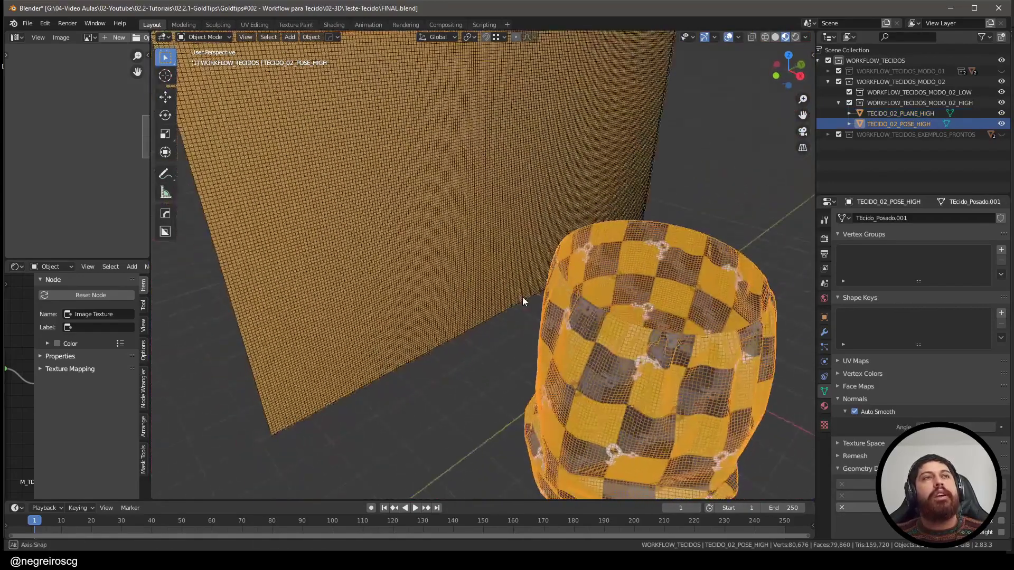
# Step: Add a Data Transfer modifier to the flat high-poly plane
pyautogui.click(450, 191)
pyautogui.moveTo(451, 191); pyautogui.dragTo(508, 223, button='middle')
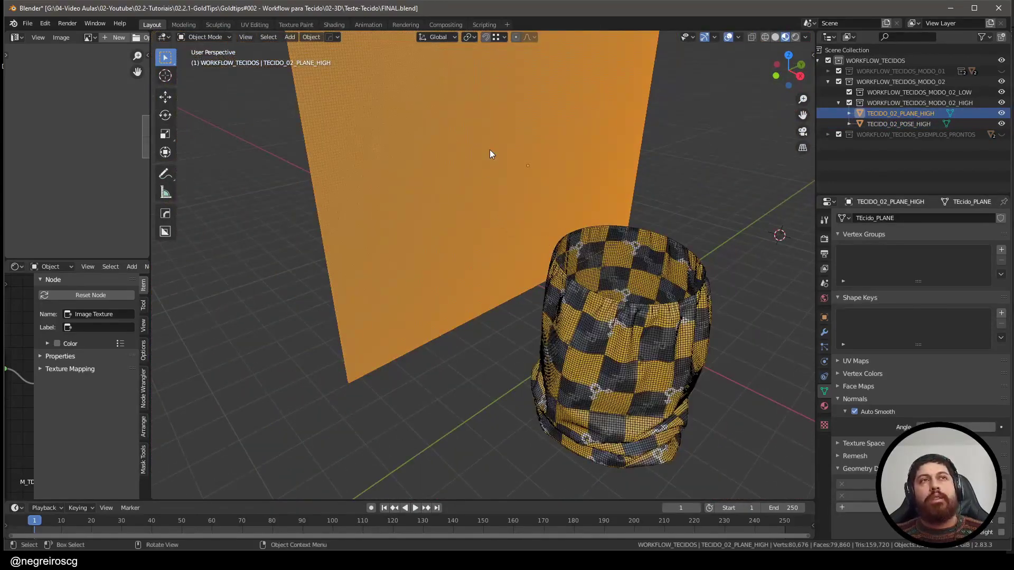
pyautogui.click(824, 332)
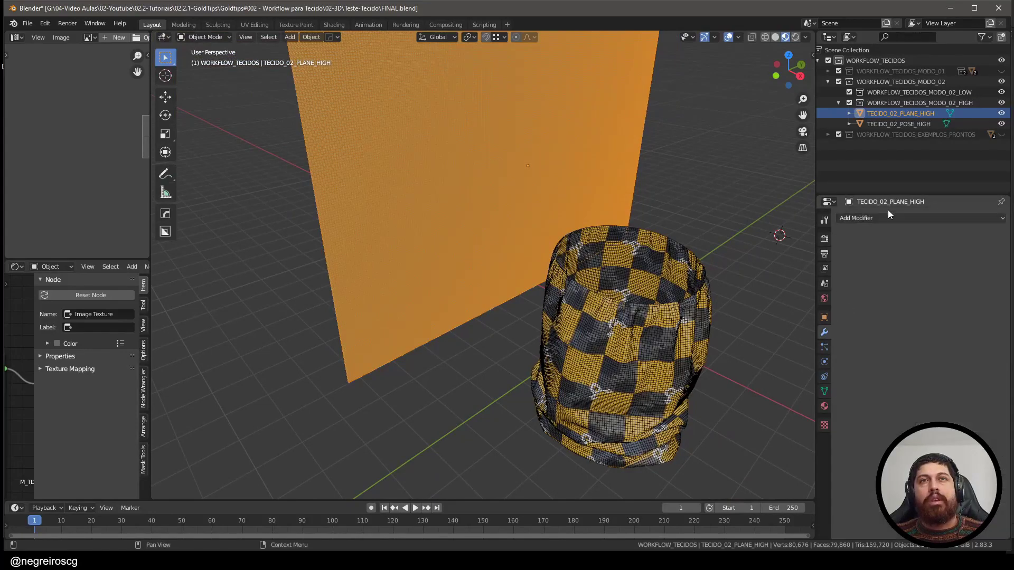
pyautogui.click(882, 218)
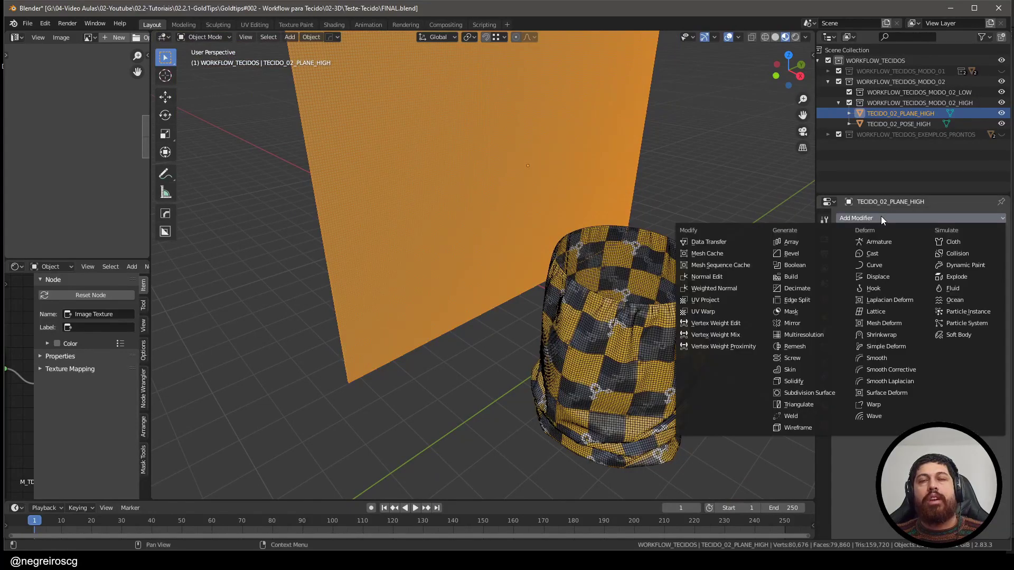
pyautogui.click(710, 242)
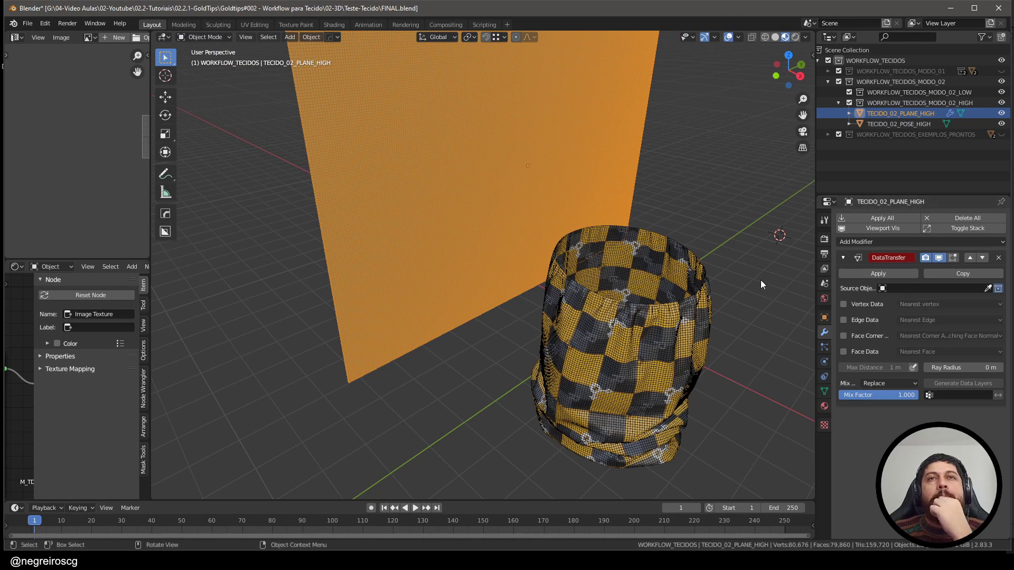
pyautogui.moveTo(617, 286); pyautogui.dragTo(628, 283, button='middle')
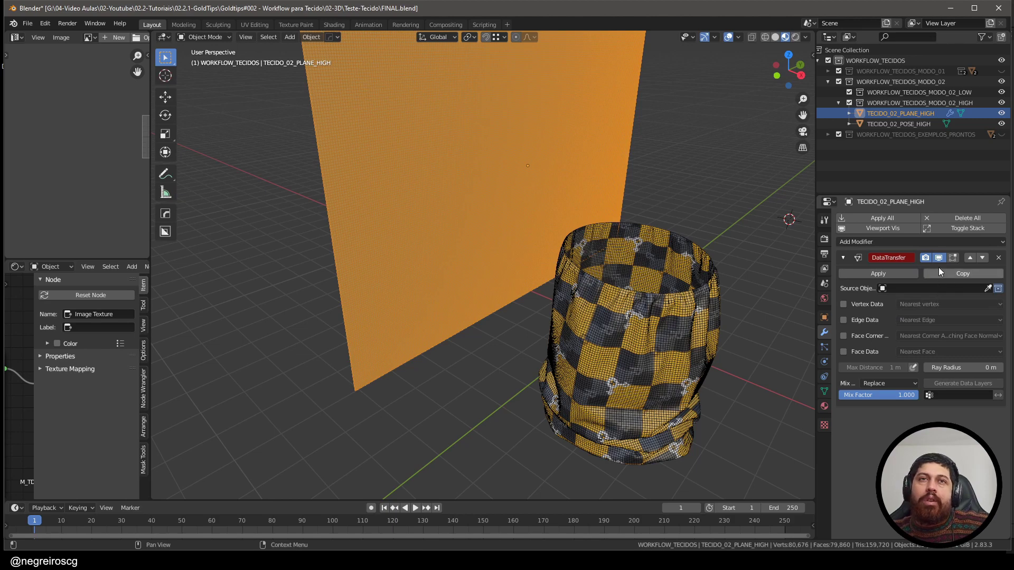
pyautogui.click(861, 242)
pyautogui.press('Escape')
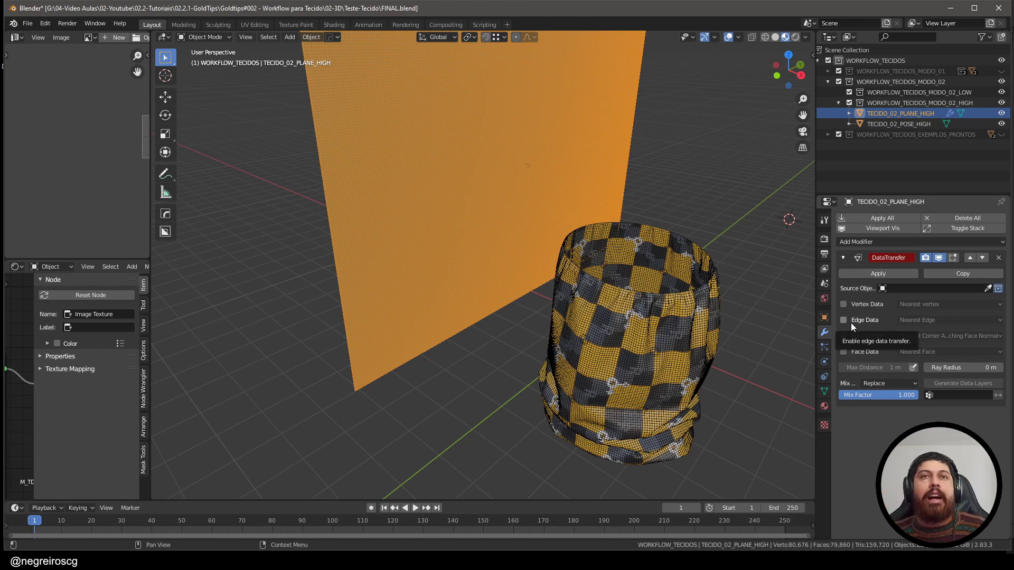
# Step: Set the posed cloth TECIDO_02_POSE_HIGH as the Data Transfer modifier's source object
pyautogui.moveTo(668, 303)
pyautogui.mouseDown(button='middle')
pyautogui.moveTo(641, 288)
pyautogui.moveTo(650, 309)
pyautogui.moveTo(660, 305)
pyautogui.mouseUp(button='middle')
pyautogui.moveTo(715, 267); pyautogui.dragTo(693, 307, button='middle')
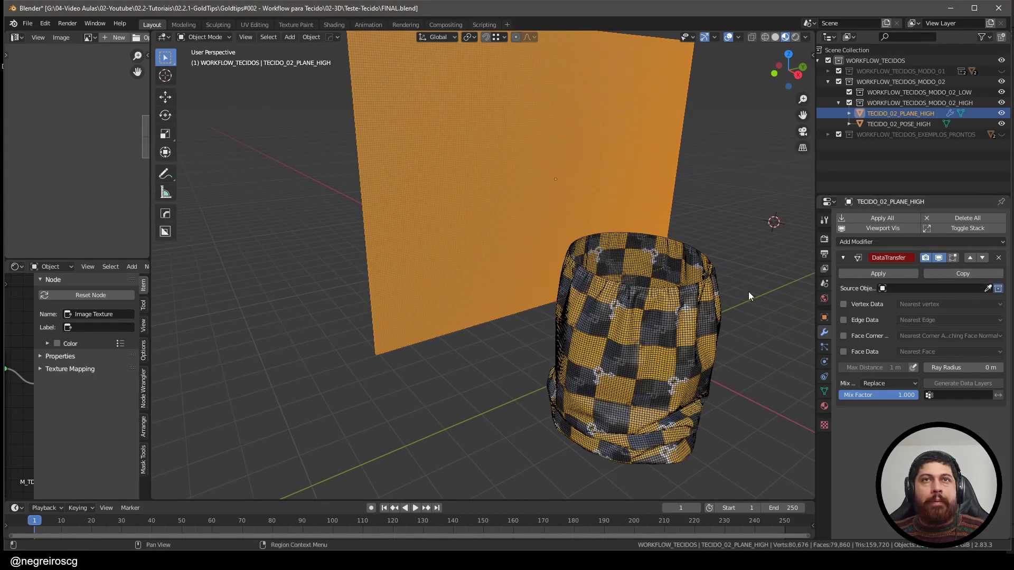
pyautogui.moveTo(519, 217); pyautogui.dragTo(532, 216, button='middle')
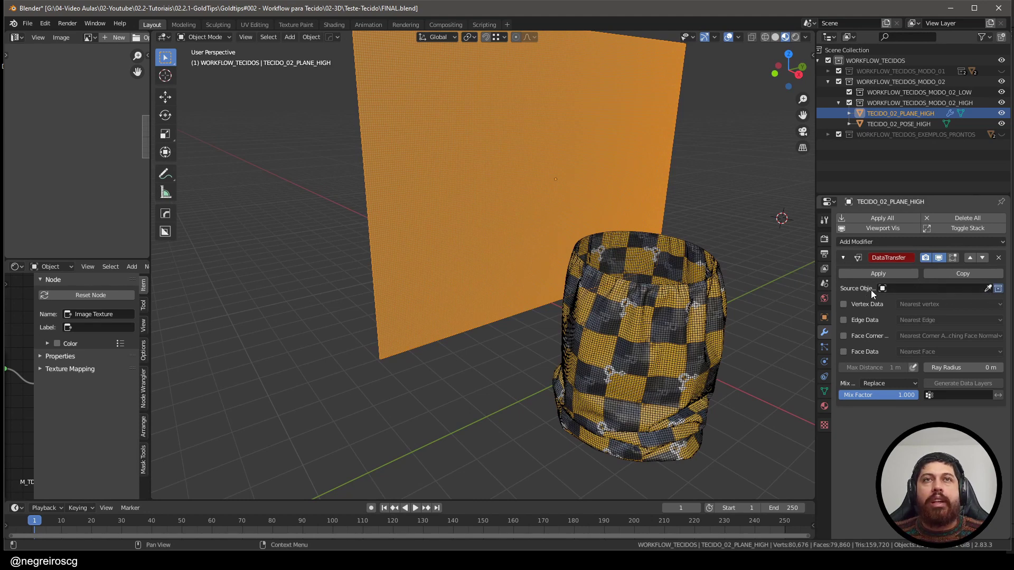
pyautogui.click(987, 288)
pyautogui.click(668, 343)
pyautogui.moveTo(668, 343); pyautogui.dragTo(702, 312, button='middle')
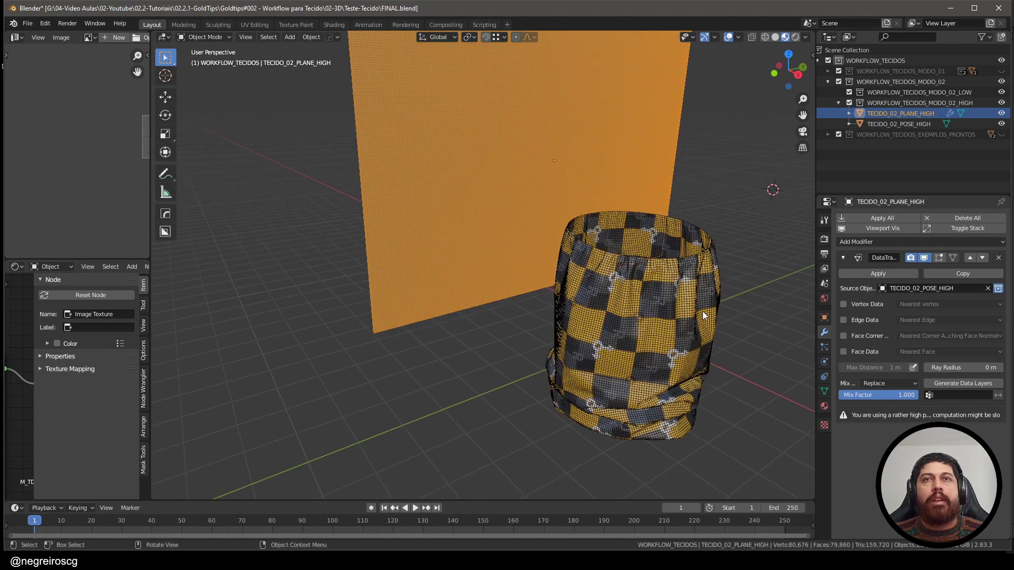
# Step: Enable Face Corner Data with UVs and enable Face Data in the Data Transfer modifier, and inspect the plane's texture
pyautogui.click(843, 336)
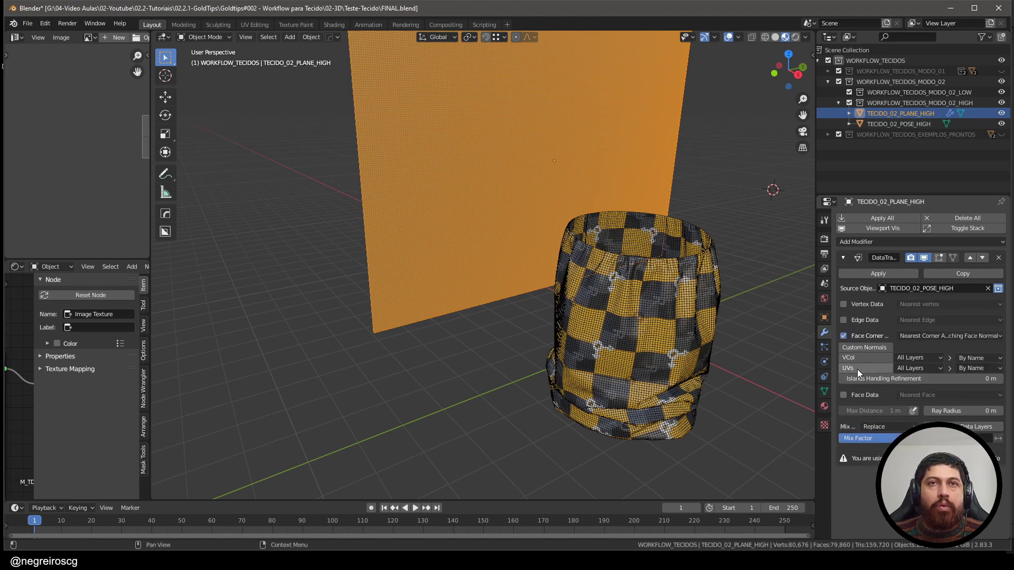
pyautogui.click(857, 369)
pyautogui.click(843, 395)
pyautogui.moveTo(579, 365); pyautogui.dragTo(513, 273, button='middle')
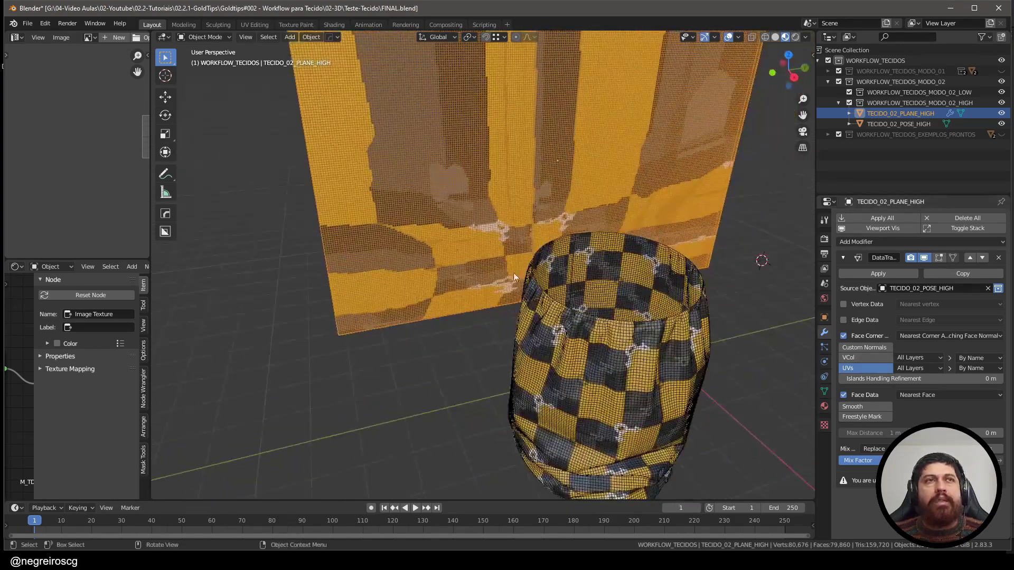
pyautogui.moveTo(484, 229); pyautogui.dragTo(619, 305, button='middle')
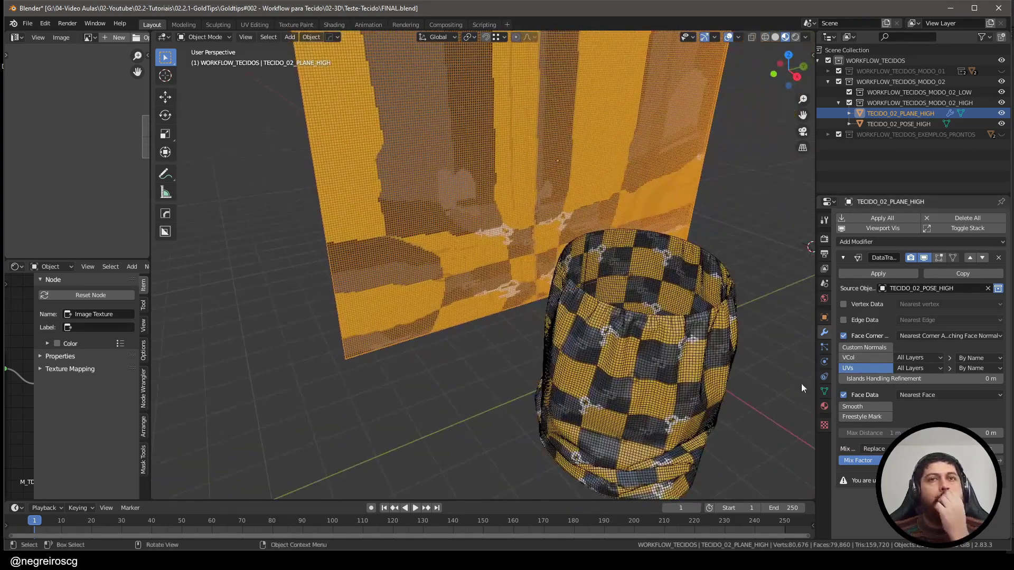
# Step: Set the face corner mapping to Topology, check the checker pattern on the plane, and apply the Data Transfer modifier
pyautogui.click(930, 335)
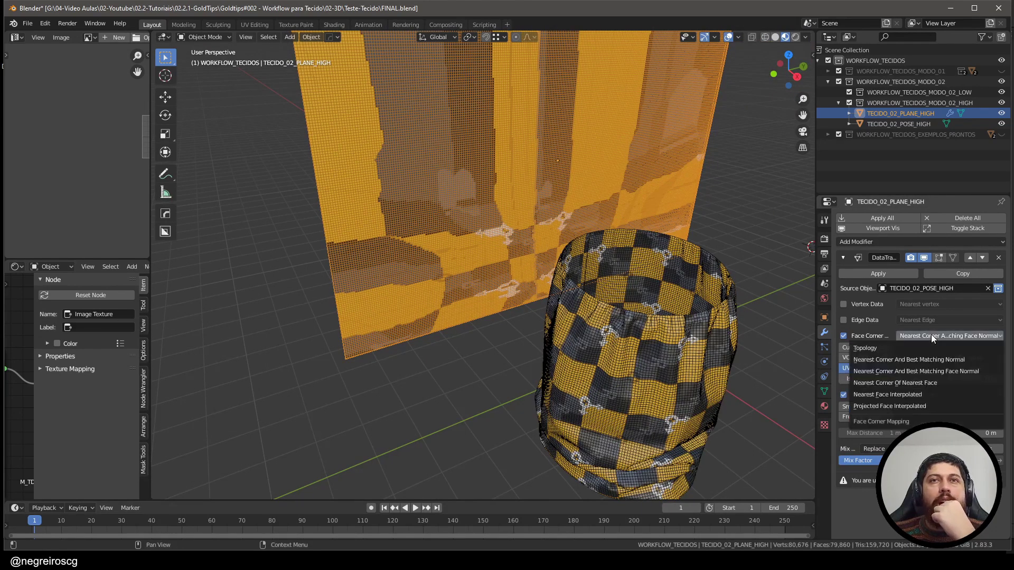
pyautogui.click(886, 347)
pyautogui.moveTo(786, 341); pyautogui.dragTo(641, 328, button='middle')
pyautogui.moveTo(635, 277); pyautogui.dragTo(568, 289, button='middle')
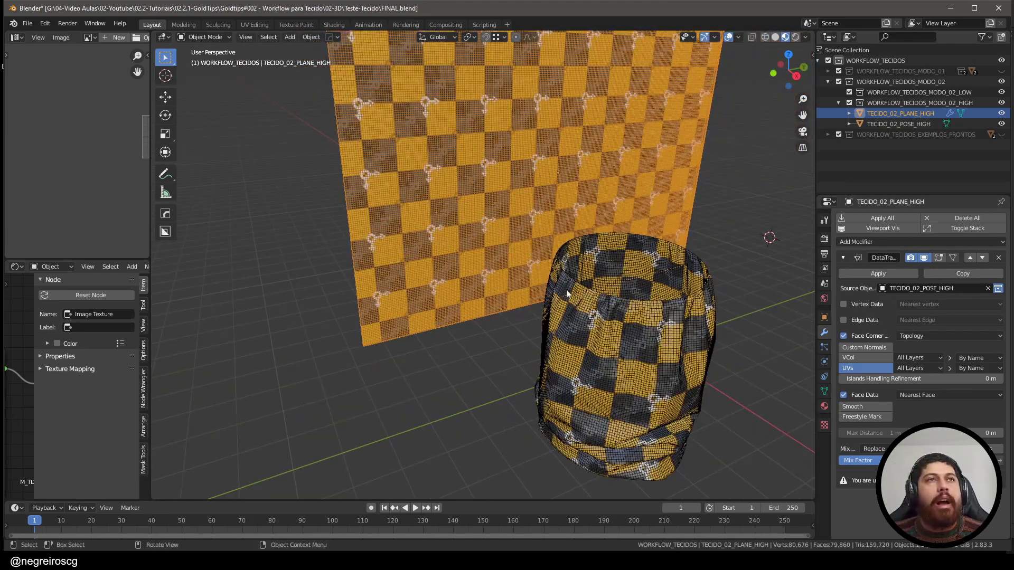
pyautogui.moveTo(635, 330)
pyautogui.mouseDown(button='middle')
pyautogui.moveTo(660, 327)
pyautogui.moveTo(636, 331)
pyautogui.mouseUp(button='middle')
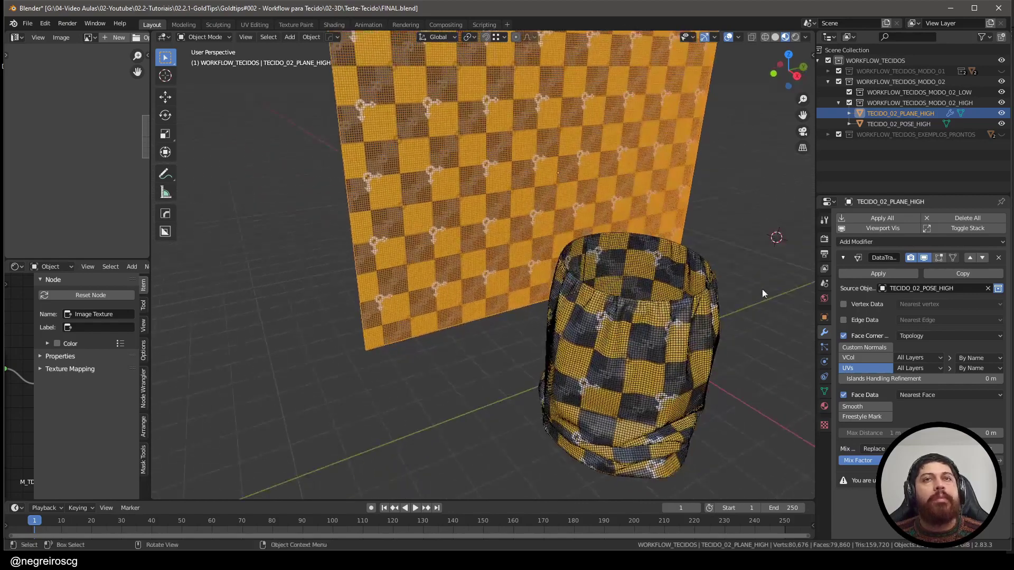
pyautogui.moveTo(761, 289)
pyautogui.mouseDown(button='middle')
pyautogui.moveTo(752, 286)
pyautogui.moveTo(771, 285)
pyautogui.mouseUp(button='middle')
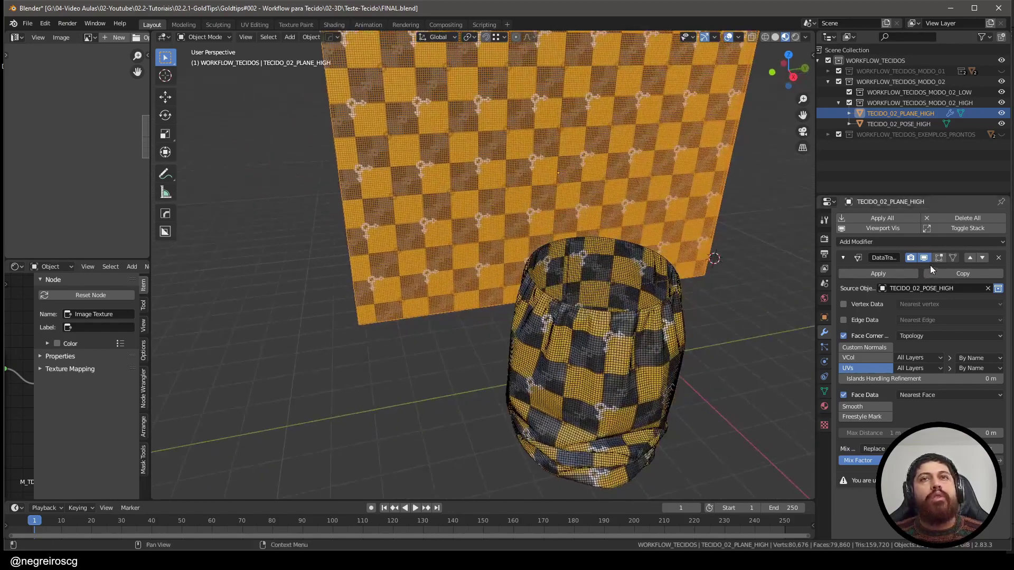
pyautogui.click(899, 274)
# Step: Enter Edit Mode on the posed cloth, widen the UV editor area, and examine the cloth's UV island beside the textured plane
pyautogui.click(613, 365)
pyautogui.press('Tab')
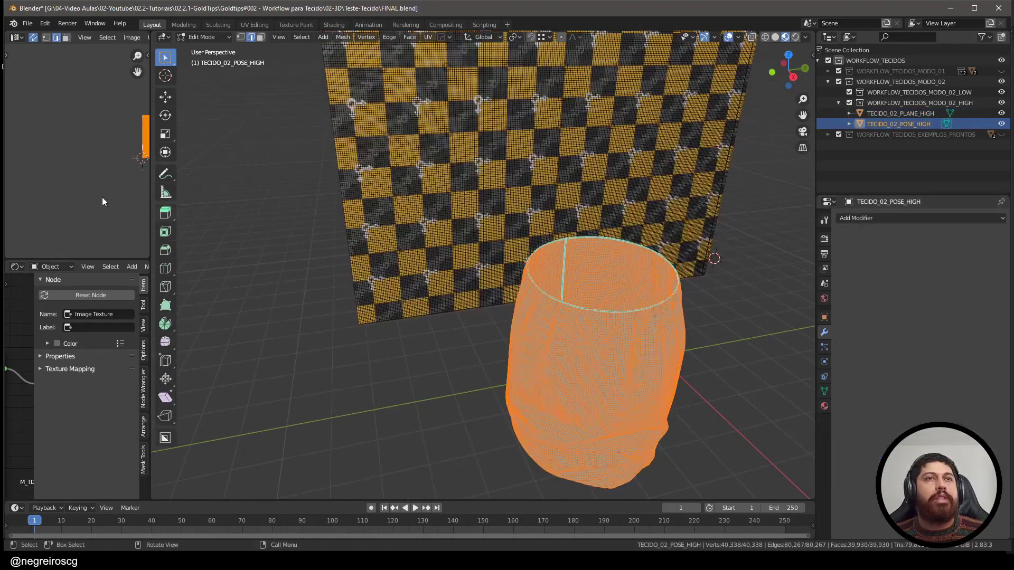
pyautogui.moveTo(150, 206); pyautogui.dragTo(330, 206)
pyautogui.scroll(4, 237, 132)
pyautogui.scroll(3, 220, 94)
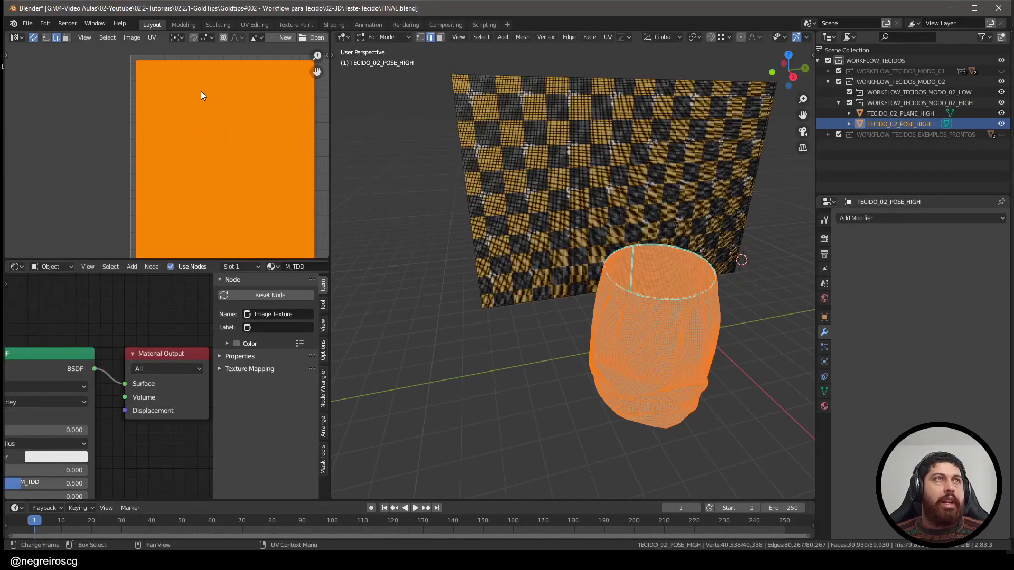
pyautogui.moveTo(201, 91); pyautogui.dragTo(173, 90, button='middle')
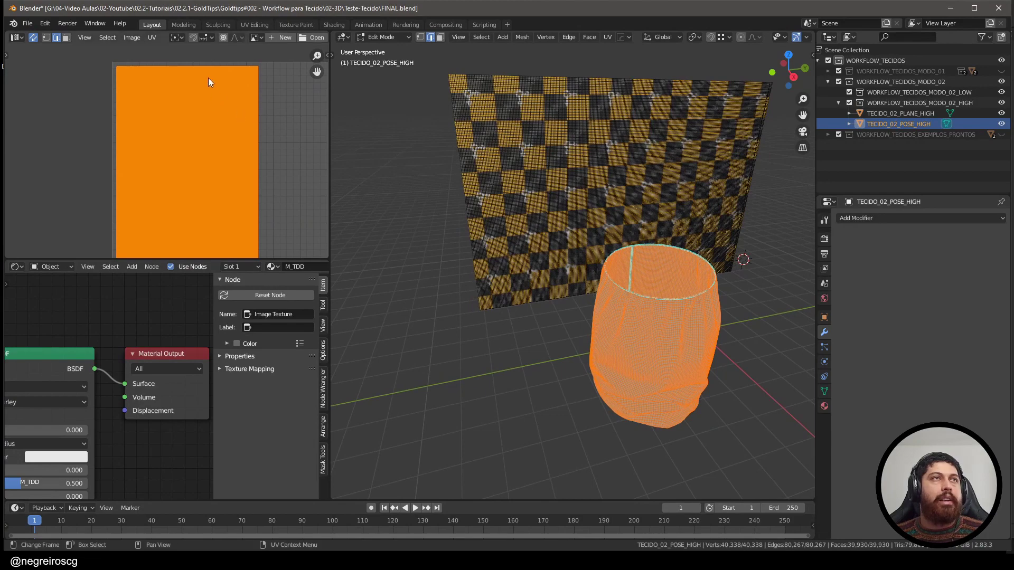
pyautogui.moveTo(195, 64); pyautogui.dragTo(199, 64, button='middle')
pyautogui.moveTo(697, 262); pyautogui.dragTo(716, 267, button='middle')
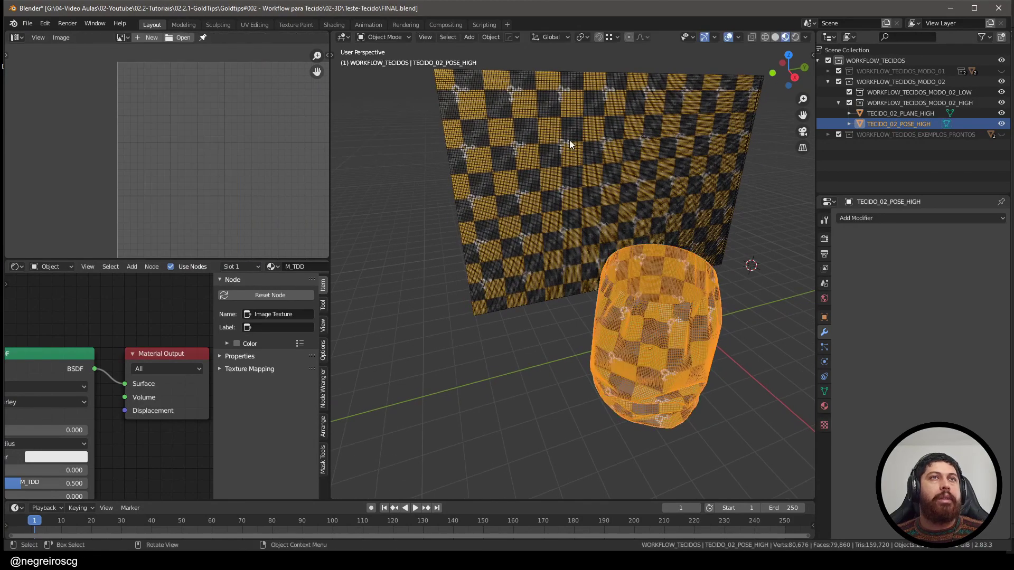
# Step: Examine the flat plane's UV layout in Edit Mode and compare its checker pattern with the posed cloth's
pyautogui.click(570, 140)
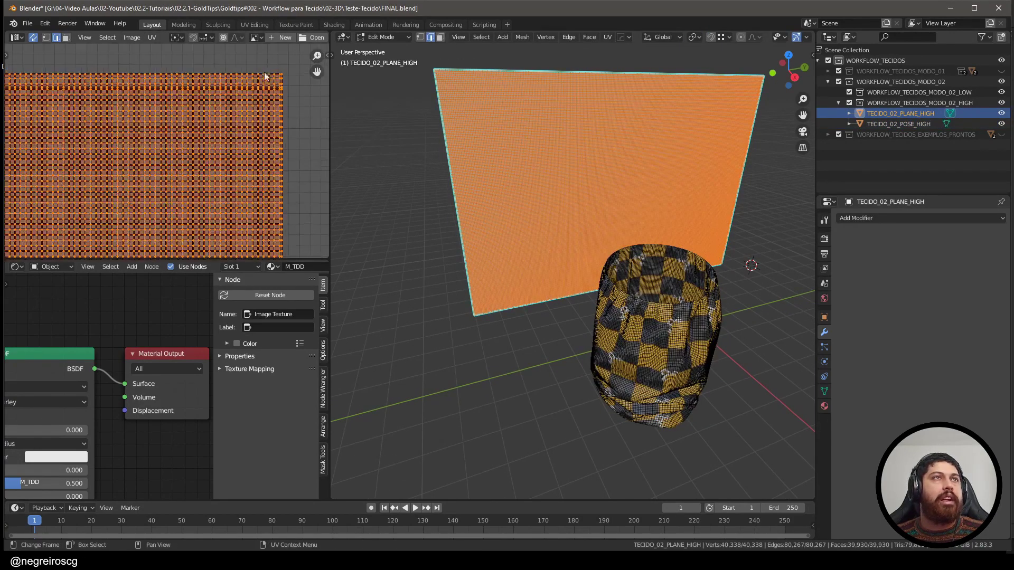
pyautogui.press('Tab')
pyautogui.moveTo(652, 219); pyautogui.dragTo(654, 281, button='middle')
pyautogui.click(699, 342)
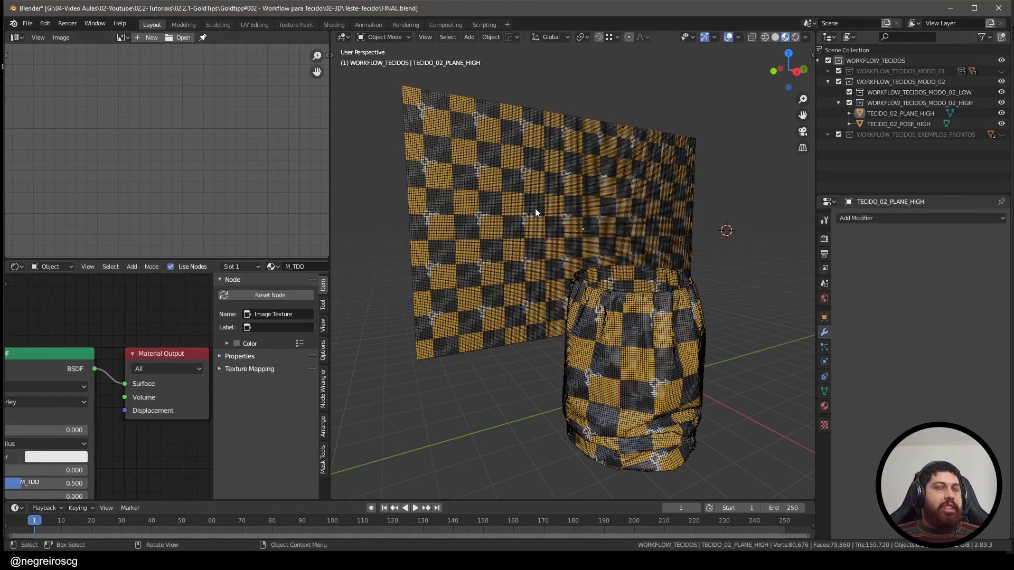
pyautogui.moveTo(604, 305); pyautogui.dragTo(515, 216, button='middle')
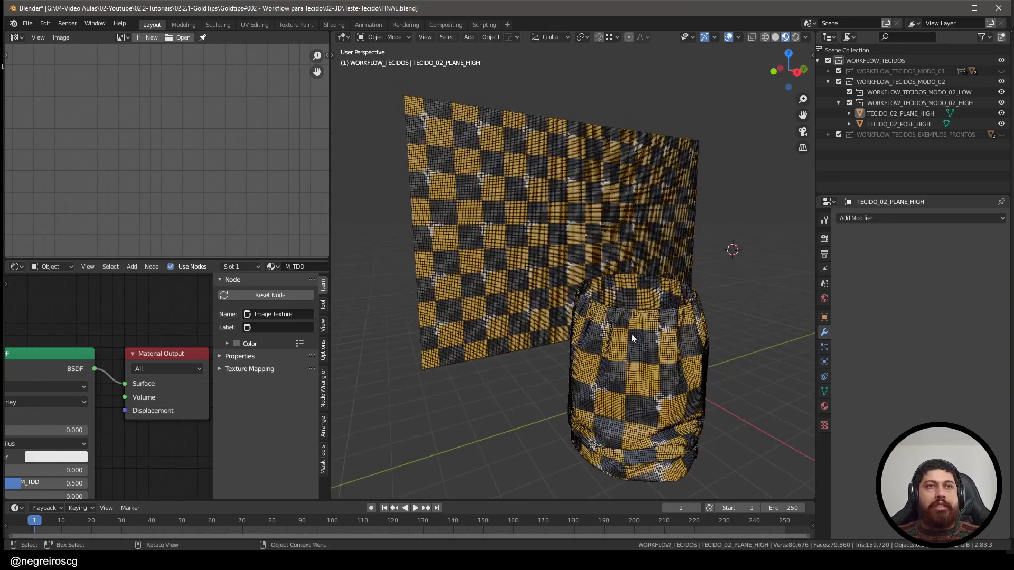
pyautogui.moveTo(612, 282); pyautogui.dragTo(559, 256, button='middle')
pyautogui.click(554, 239)
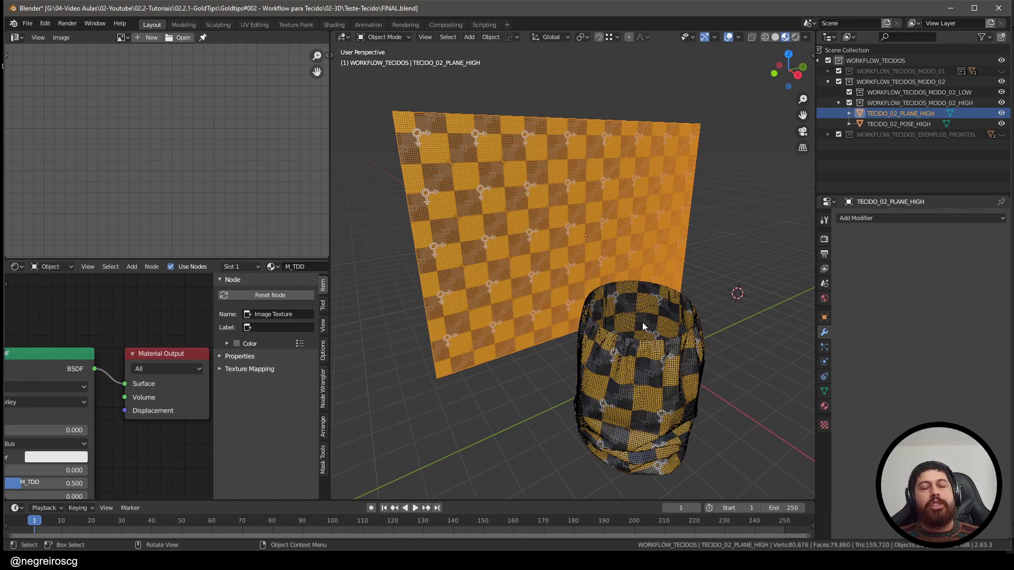
pyautogui.moveTo(578, 277); pyautogui.dragTo(556, 257, button='middle')
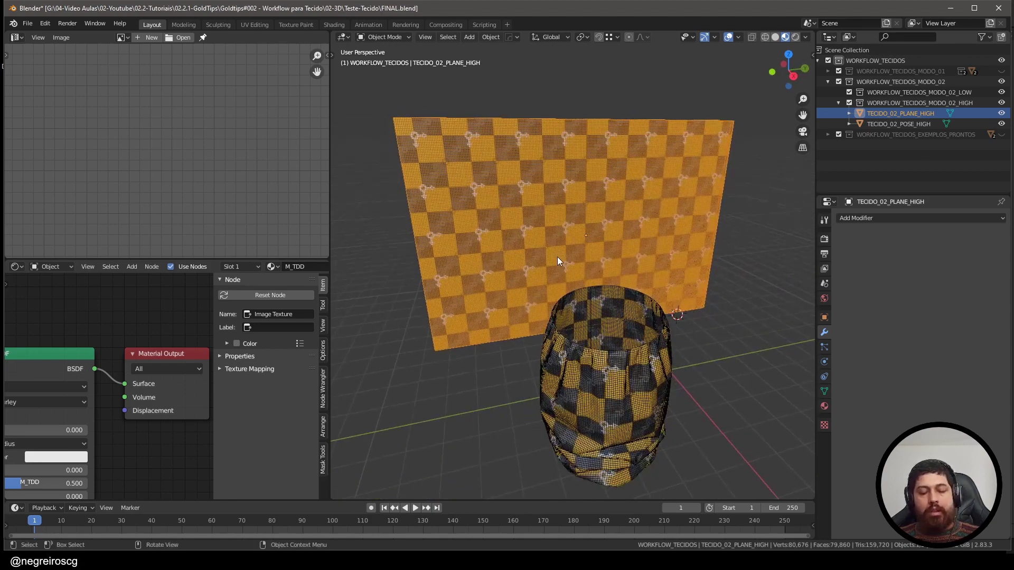
# Step: Switch the viewport to solid shading and inspect the wireframes of the flat plane and the posed cloth
pyautogui.press('z')
pyautogui.press('6')
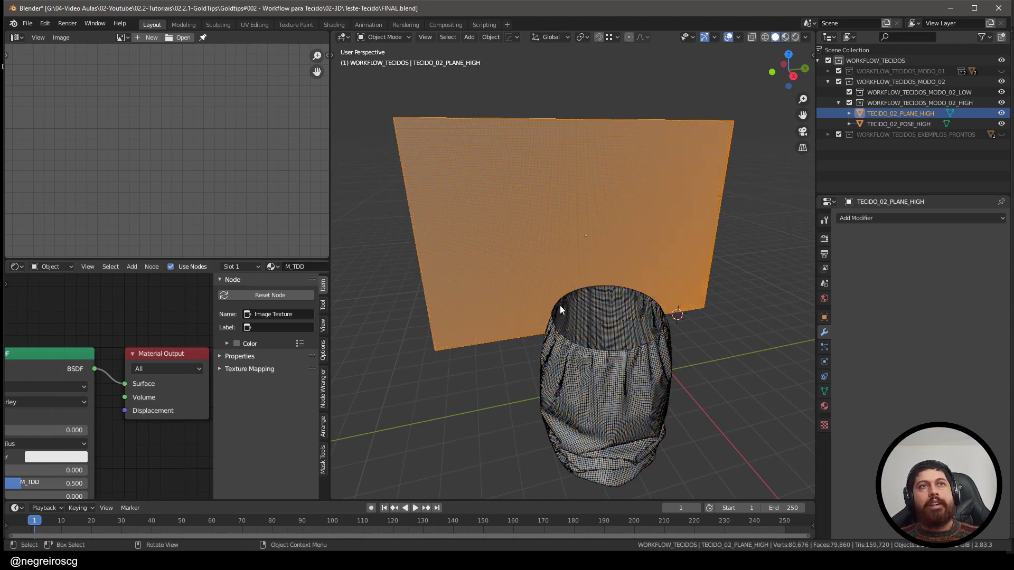
pyautogui.moveTo(559, 305)
pyautogui.mouseDown(button='middle')
pyautogui.moveTo(739, 279)
pyautogui.moveTo(656, 355)
pyautogui.moveTo(656, 396)
pyautogui.mouseUp(button='middle')
pyautogui.click(739, 278)
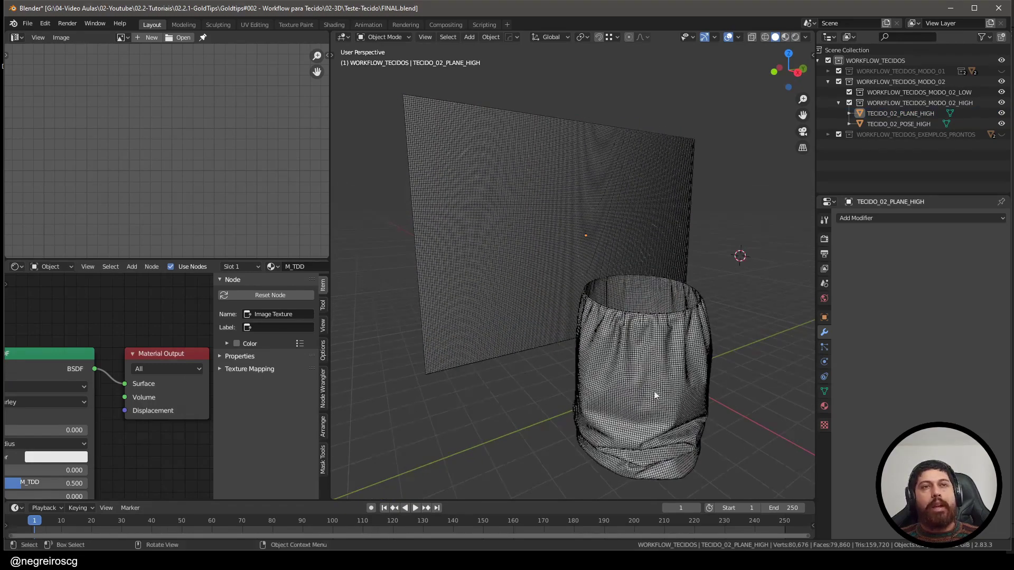
pyautogui.moveTo(661, 351); pyautogui.dragTo(605, 395, button='middle')
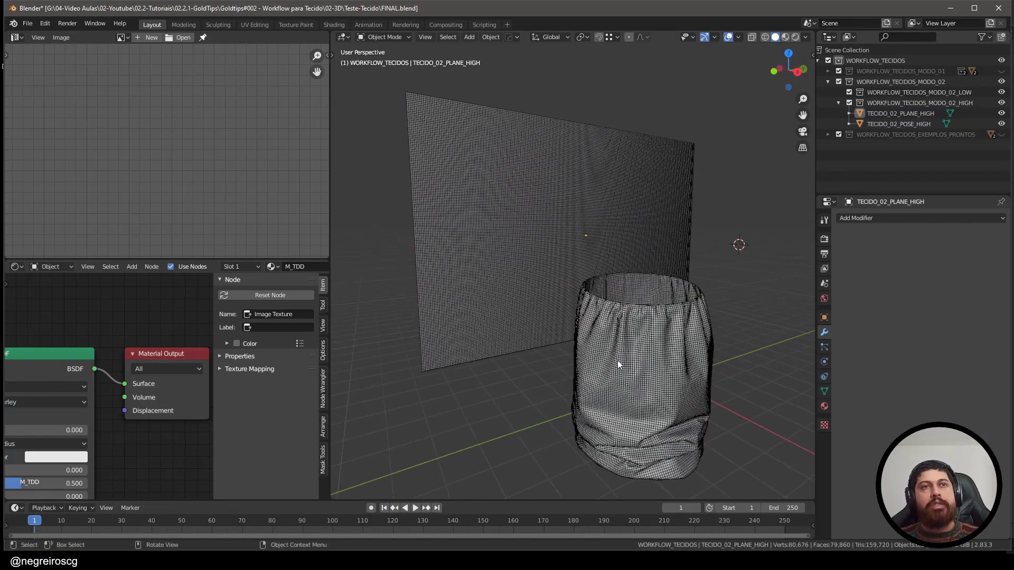
pyautogui.click(628, 352)
pyautogui.moveTo(628, 351); pyautogui.dragTo(585, 266, button='middle')
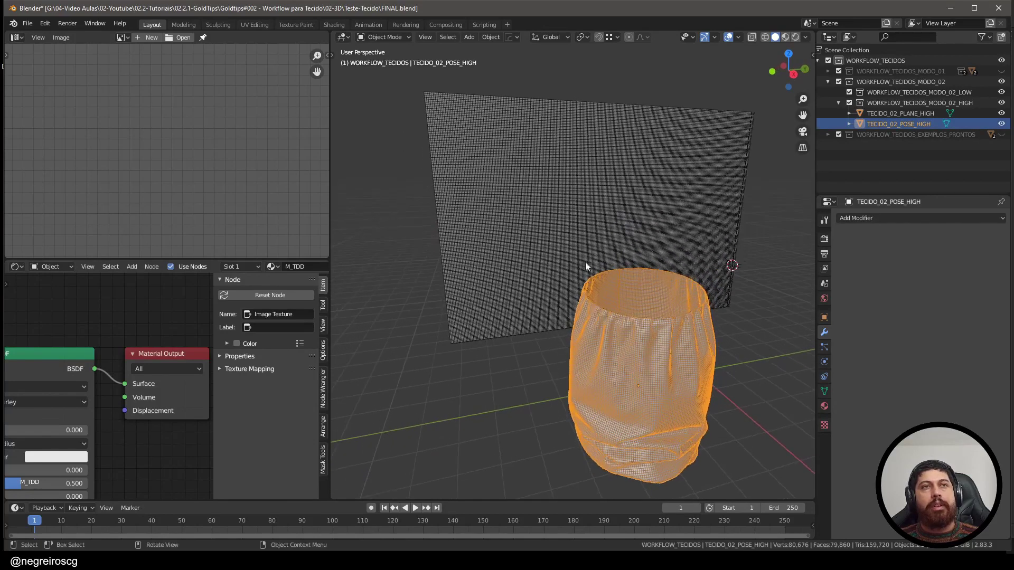
# Step: Add a Data Transfer modifier to TECIDO_02_PLANE_HIGH with TECIDO_02_POSE_HIGH as its source object
pyautogui.click(577, 217)
pyautogui.click(861, 217)
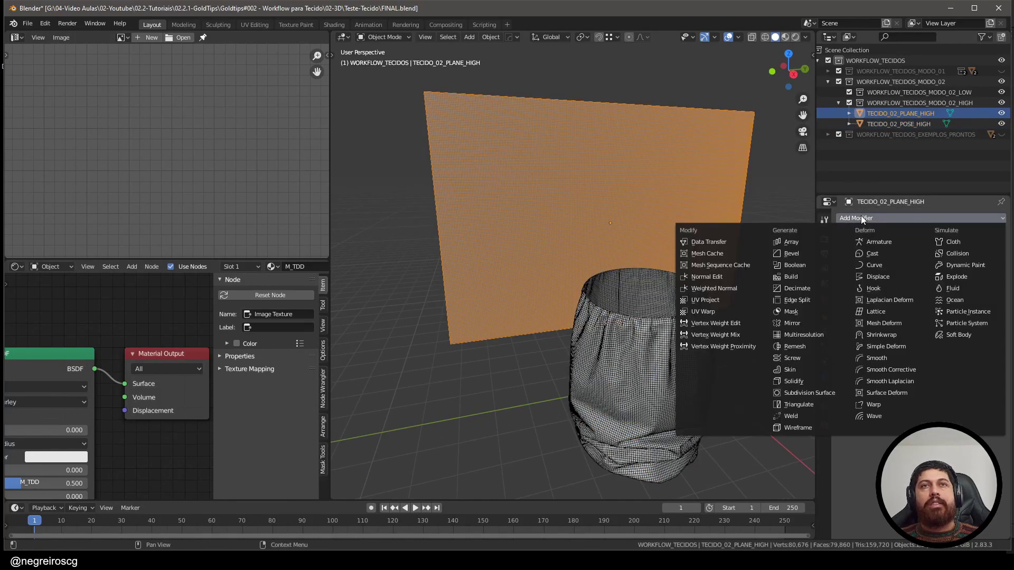
pyautogui.click(723, 243)
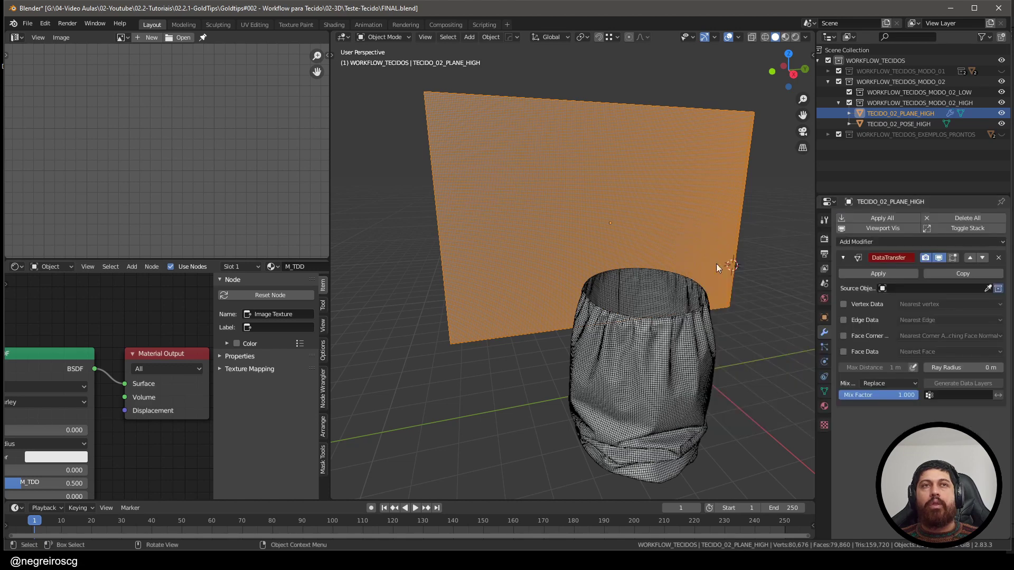
pyautogui.click(988, 290)
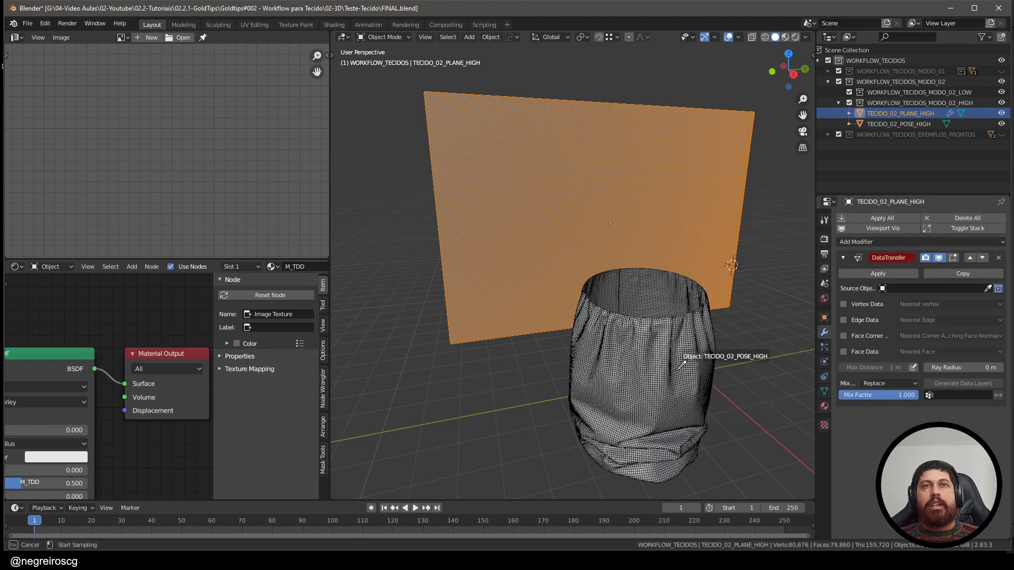
pyautogui.click(657, 351)
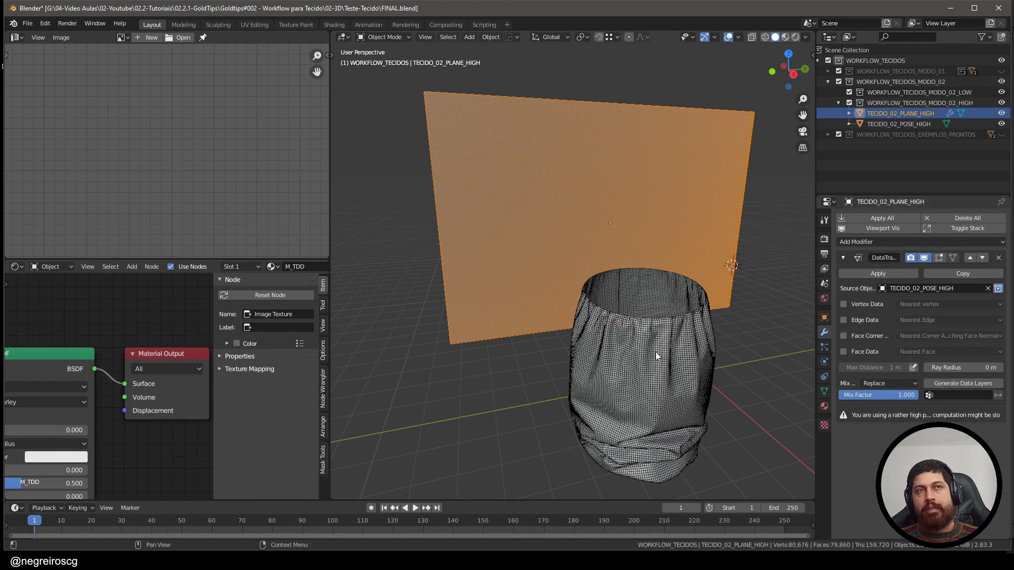
# Step: Enable Face Corner Data with Custom Normals in the plane's Data Transfer modifier
pyautogui.click(843, 337)
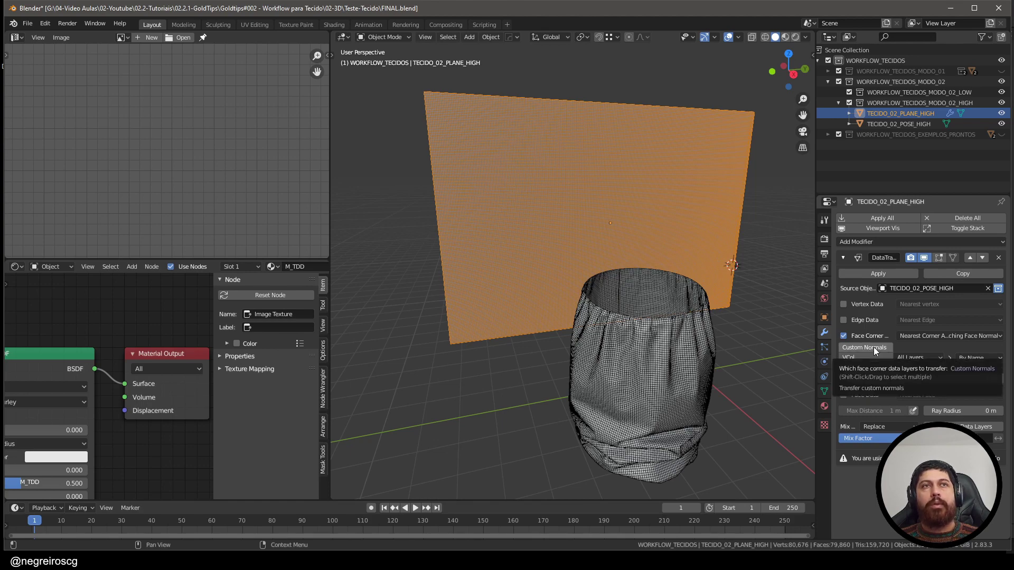
pyautogui.click(873, 347)
pyautogui.moveTo(609, 309)
pyautogui.mouseDown(button='middle')
pyautogui.moveTo(606, 268)
pyautogui.moveTo(584, 255)
pyautogui.moveTo(619, 291)
pyautogui.moveTo(578, 254)
pyautogui.mouseUp(button='middle')
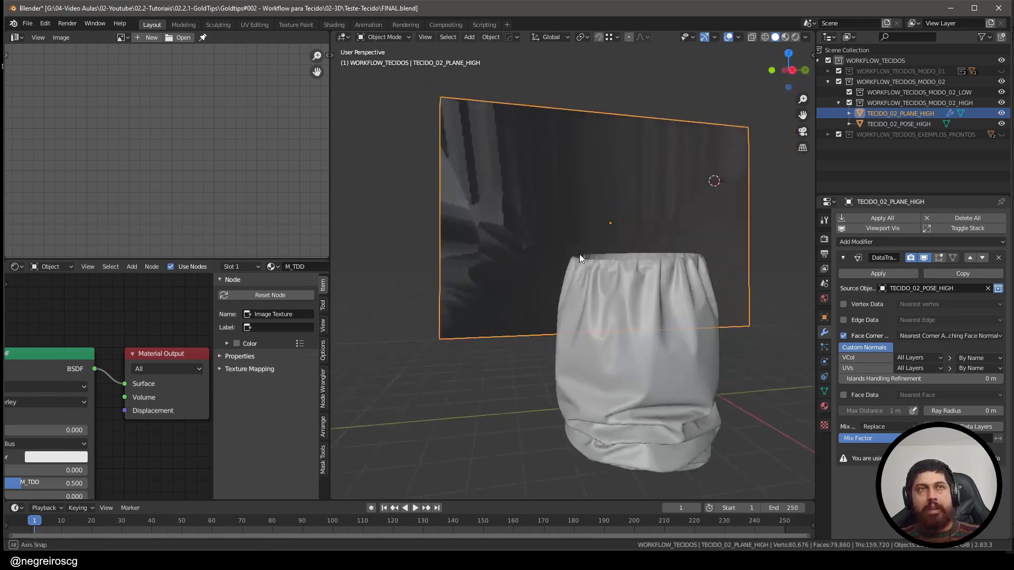
# Step: Set the modifier's face corner mapping to Topology and check the shading on the plane
pyautogui.click(950, 336)
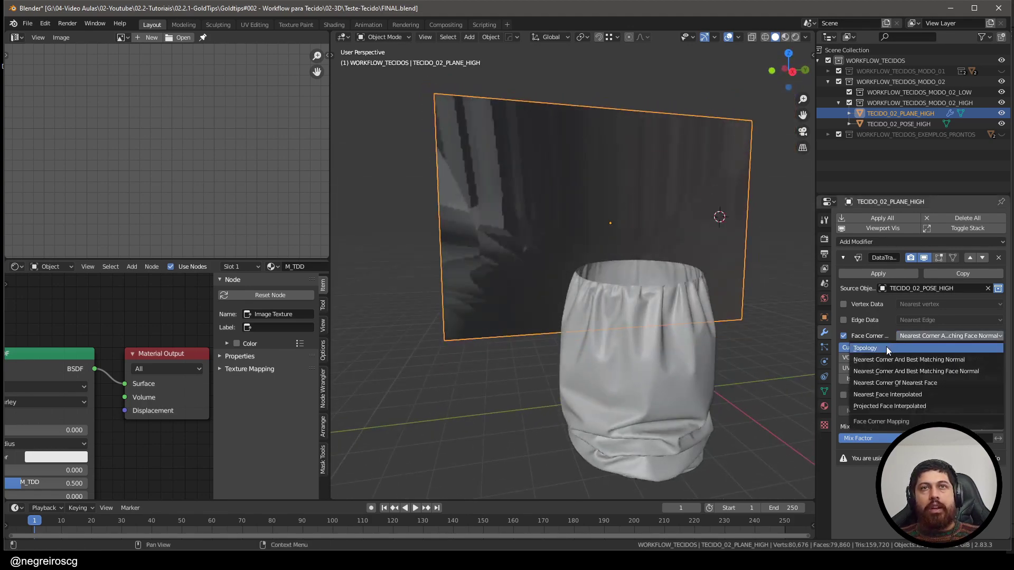
pyautogui.click(864, 347)
pyautogui.moveTo(681, 315); pyautogui.dragTo(626, 305, button='middle')
pyautogui.click(688, 371)
pyautogui.moveTo(688, 371); pyautogui.dragTo(590, 282, button='middle')
pyautogui.click(587, 254)
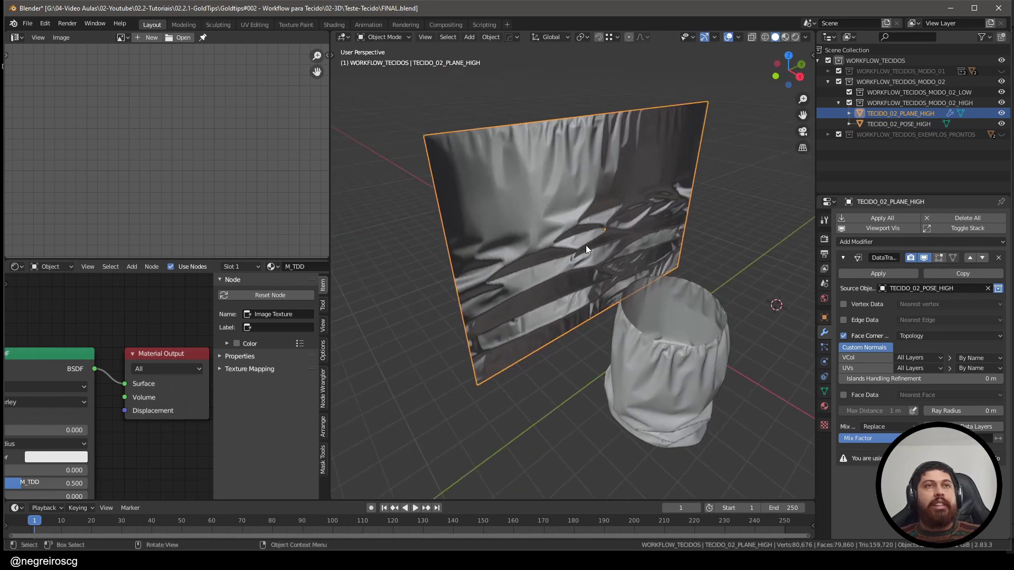
# Step: Examine the transferred fold shading on the flat plane up close and against the posed cloth
pyautogui.moveTo(585, 245); pyautogui.dragTo(643, 230, button='middle')
pyautogui.scroll(2, 566, 217)
pyautogui.scroll(2, 566, 249)
pyautogui.moveTo(566, 250); pyautogui.dragTo(591, 220, button='middle')
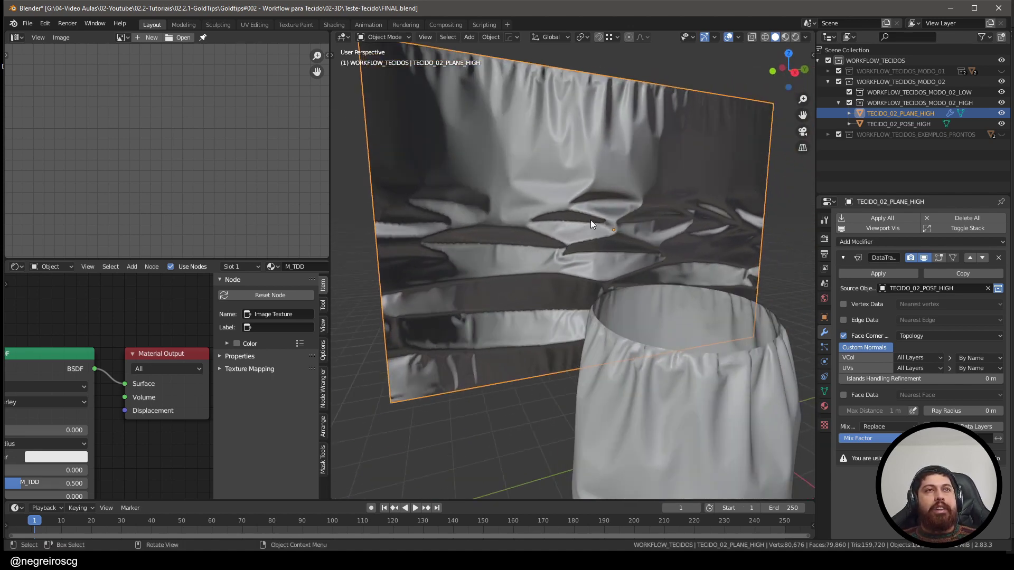
pyautogui.moveTo(426, 268); pyautogui.dragTo(530, 288, button='middle')
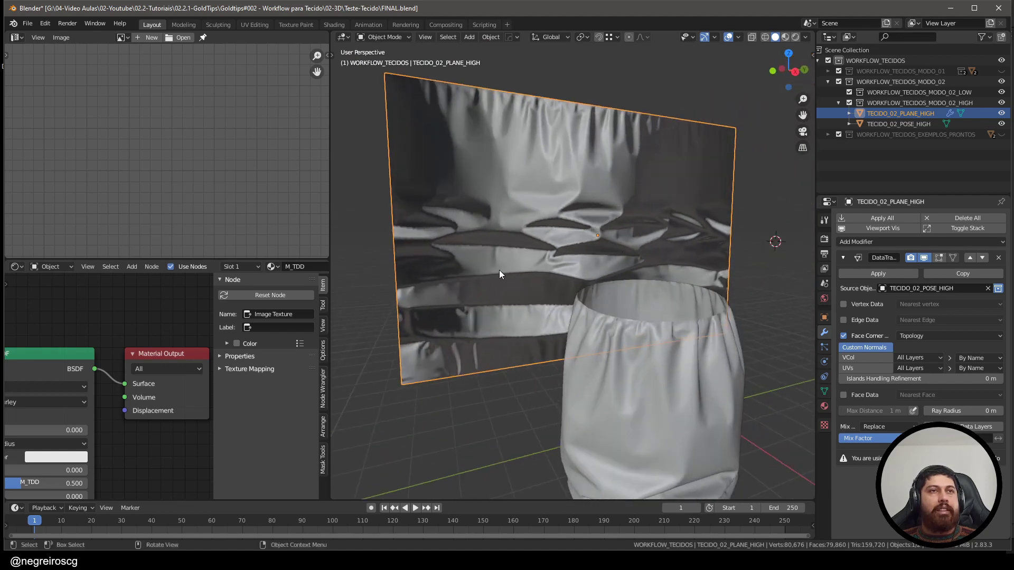
pyautogui.moveTo(473, 241); pyautogui.dragTo(540, 249, button='middle')
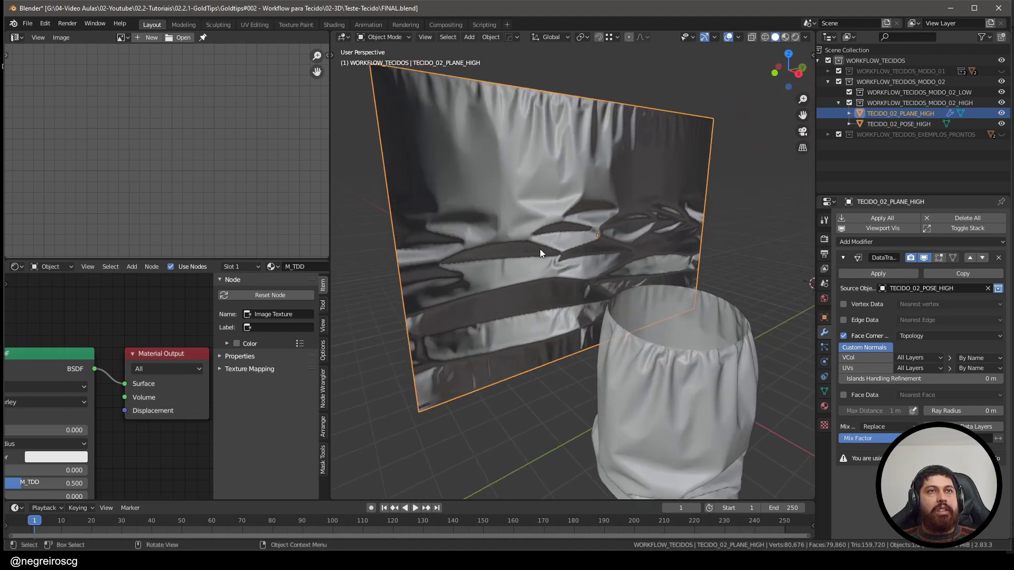
pyautogui.moveTo(613, 225); pyautogui.dragTo(542, 263, button='middle')
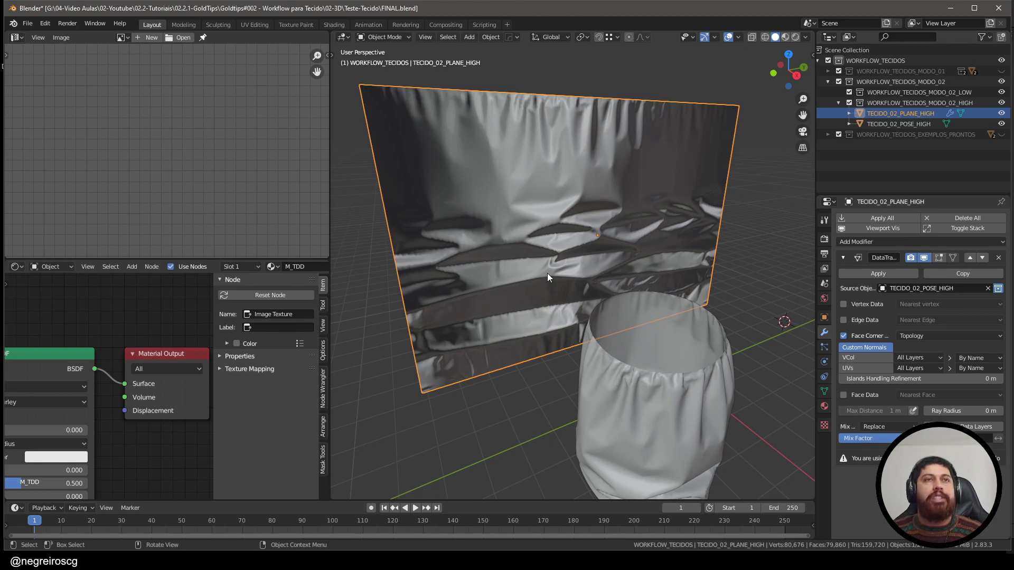
pyautogui.click(745, 236)
# Step: Start an FBX export with the flat plane selected and choose the BAKES/02/TUTORIAL folder as destination
pyautogui.click(550, 214)
pyautogui.moveTo(554, 219); pyautogui.dragTo(579, 191, button='middle')
pyautogui.press('F4')
pyautogui.moveTo(539, 201)
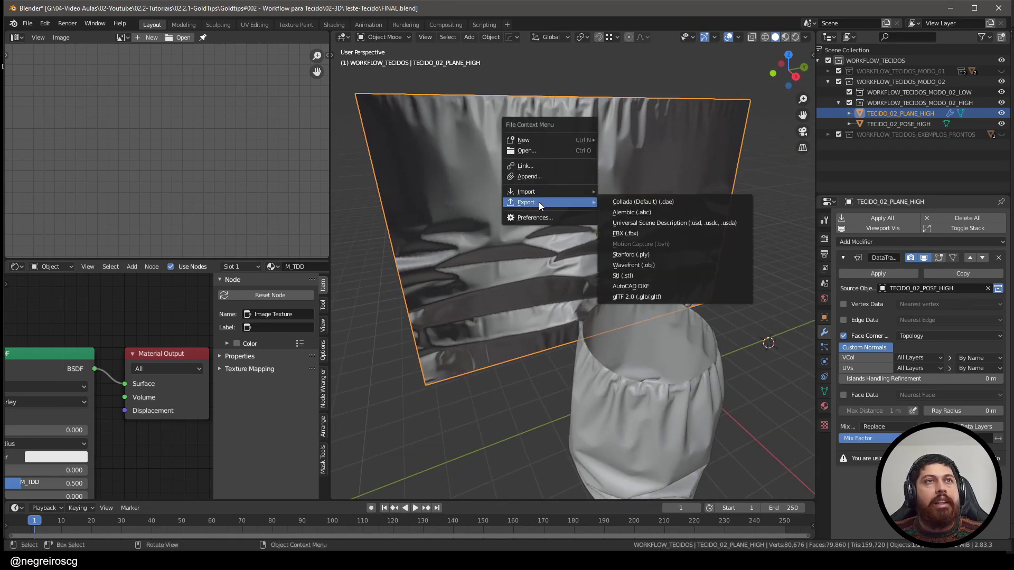
pyautogui.click(665, 230)
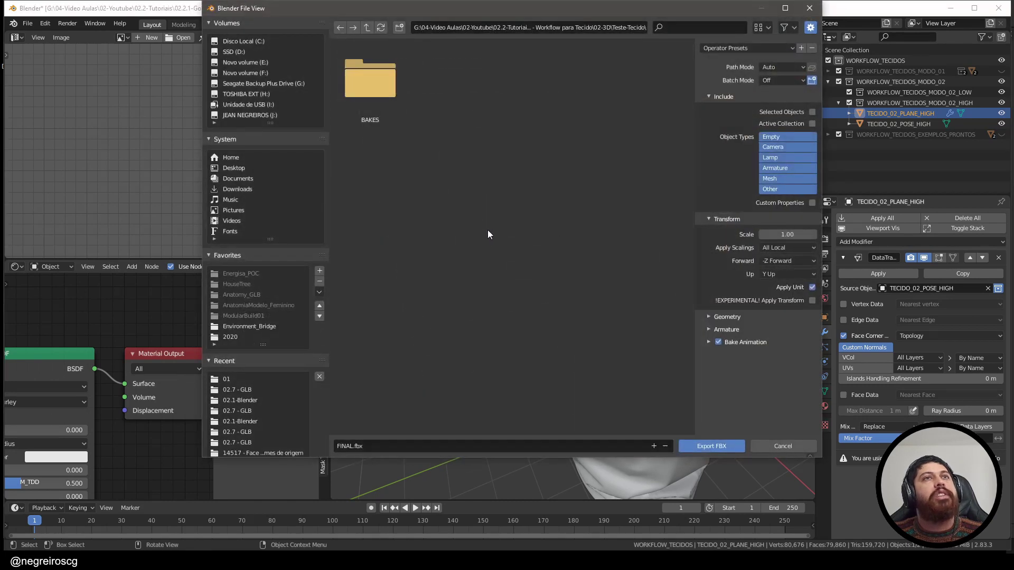
pyautogui.doubleClick(371, 91)
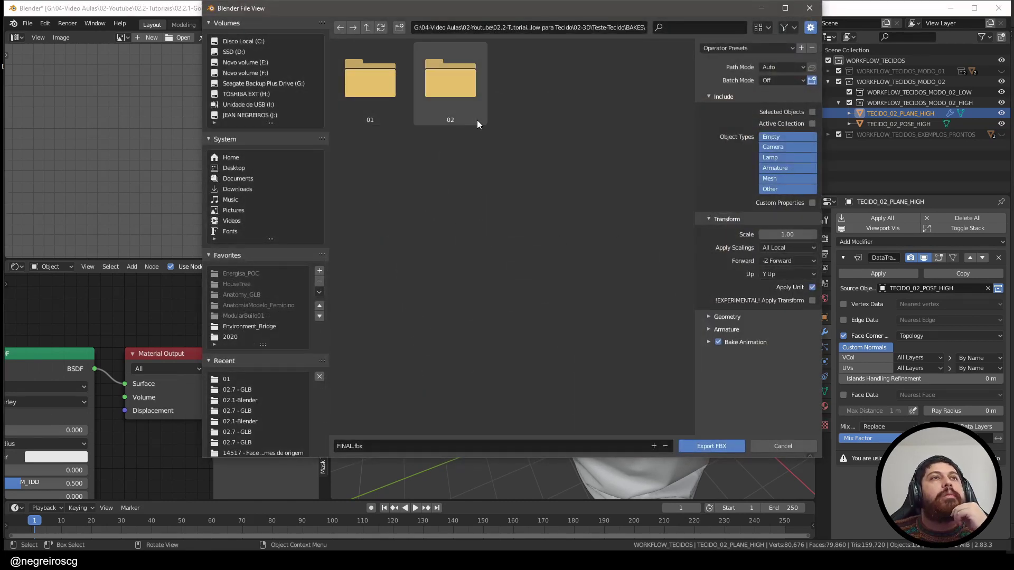
pyautogui.click(459, 90)
pyautogui.doubleClick(458, 91)
pyautogui.doubleClick(370, 90)
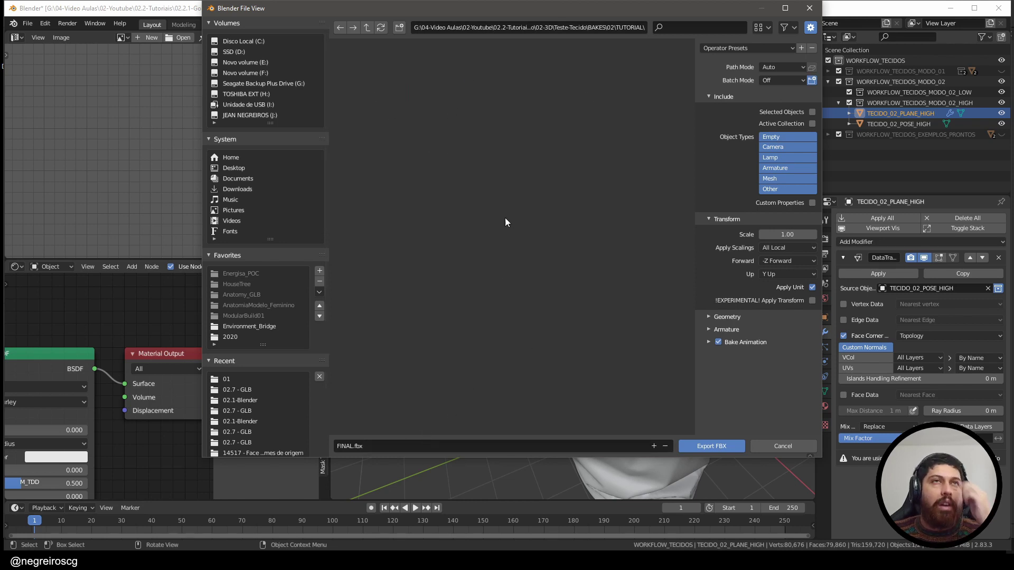
# Step: Name the export file TECIDO_02_PLANE_HIGH
pyautogui.click(380, 446)
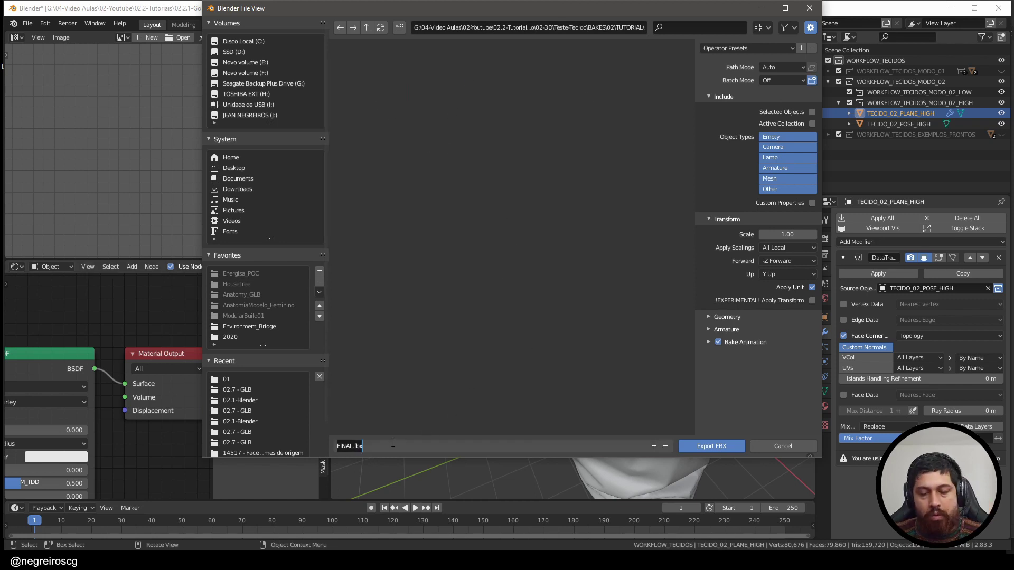
pyautogui.write('TE')
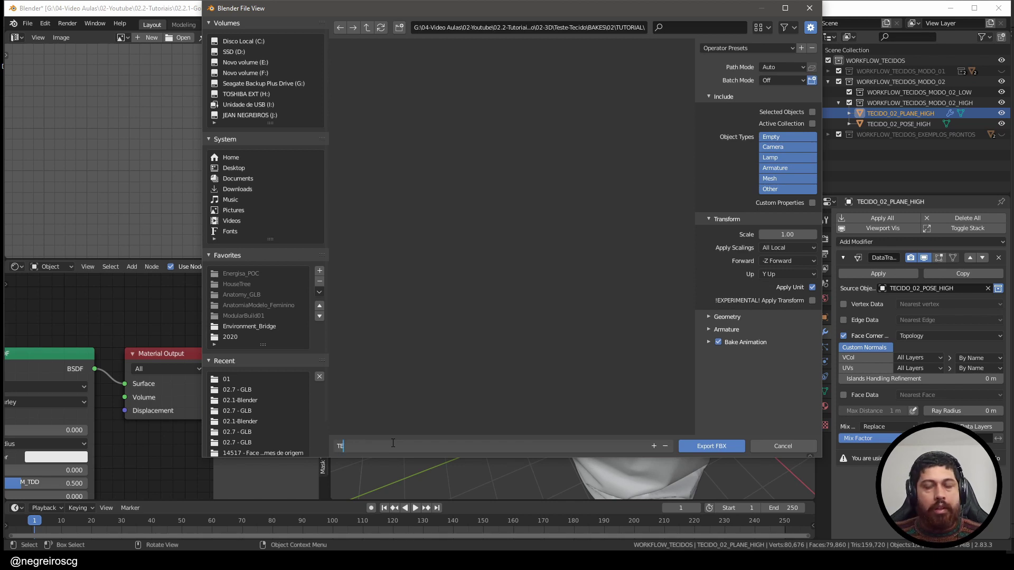
pyautogui.write('CIDO_')
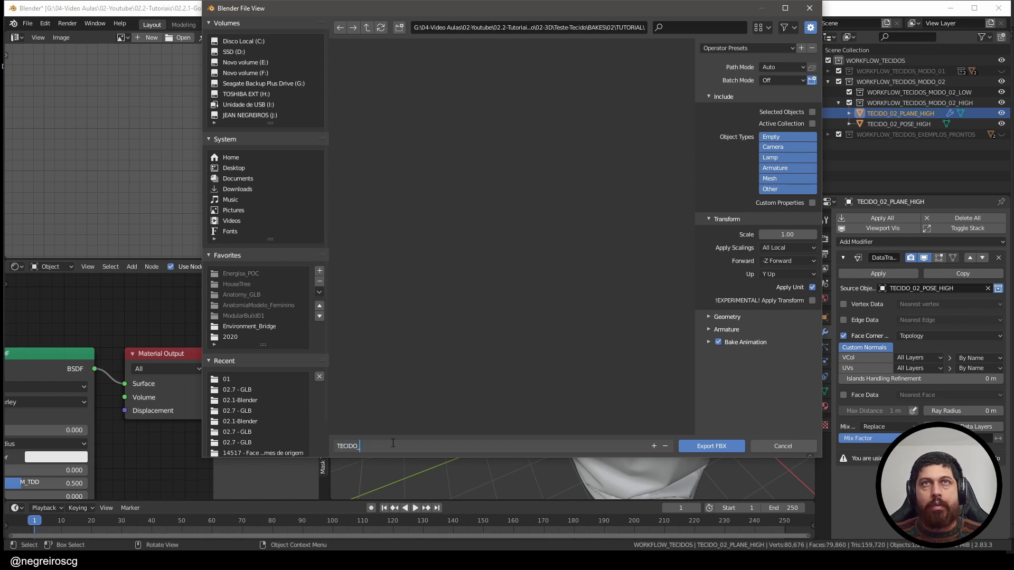
pyautogui.write('02_')
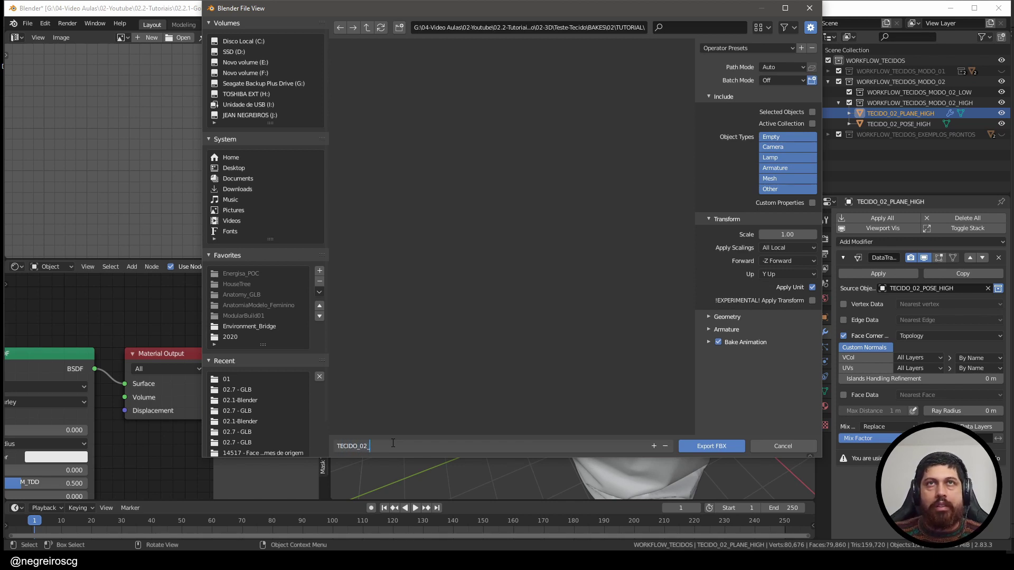
pyautogui.write('PLANE')
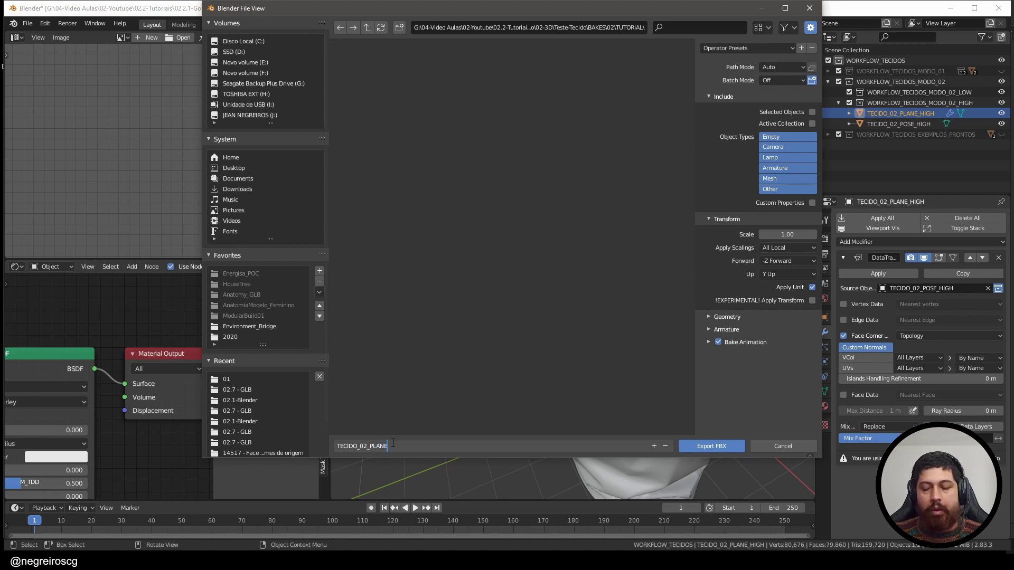
pyautogui.write('_')
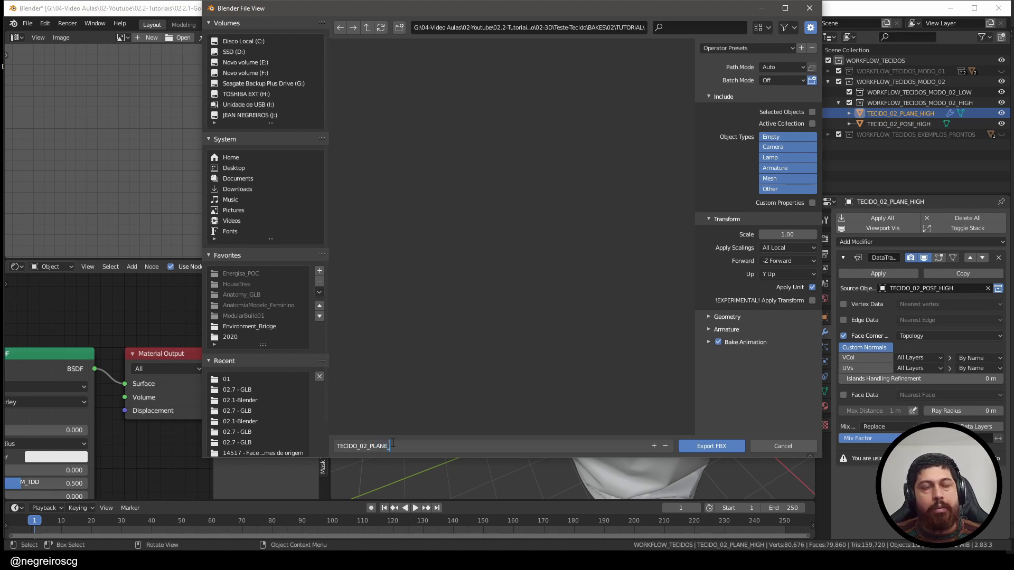
pyautogui.write('HIGH')
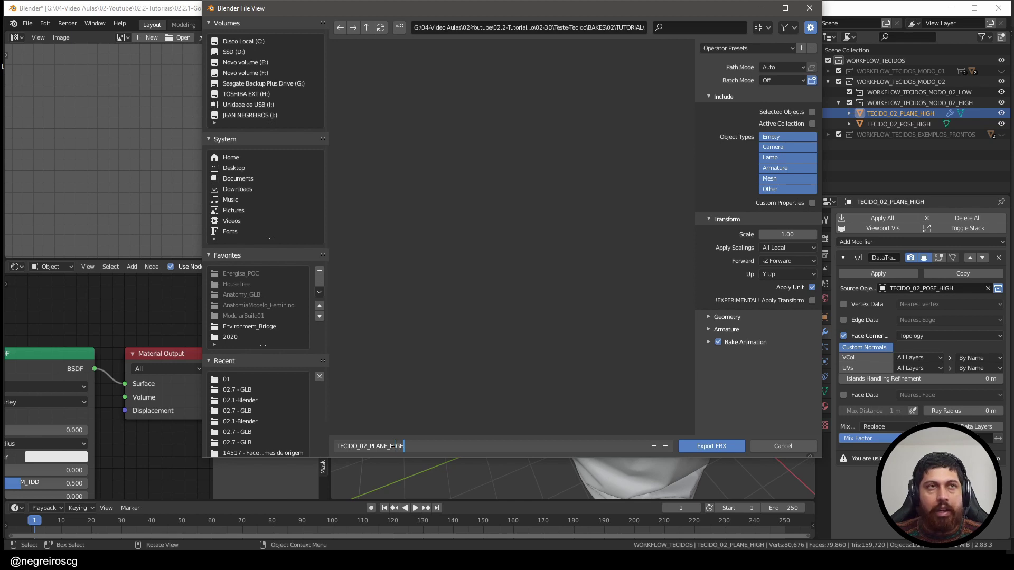
# Step: Limit the export to Selected Objects and export the plane as FBX
pyautogui.click(812, 112)
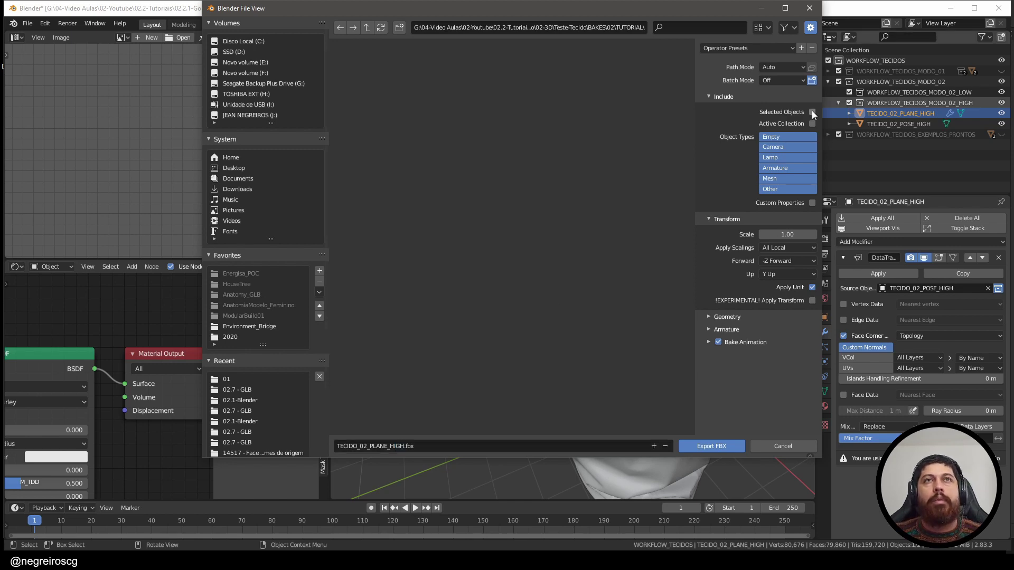
pyautogui.click(812, 112)
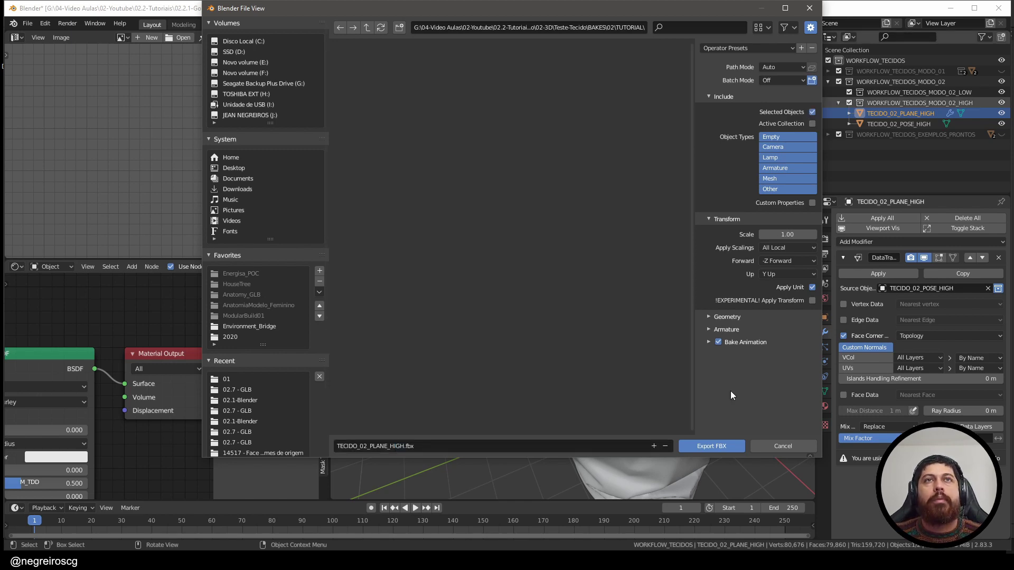
pyautogui.click(714, 446)
pyautogui.moveTo(571, 315); pyautogui.dragTo(603, 296, button='middle')
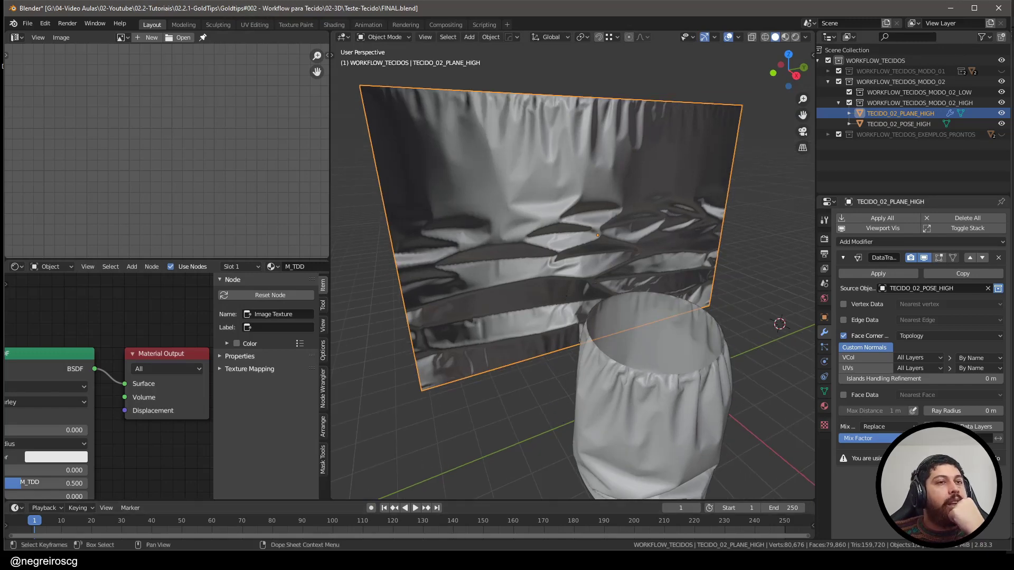
# Step: Switch to Substance Designer and start a new substance graph from the Empty template
pyautogui.moveTo(419, 562)
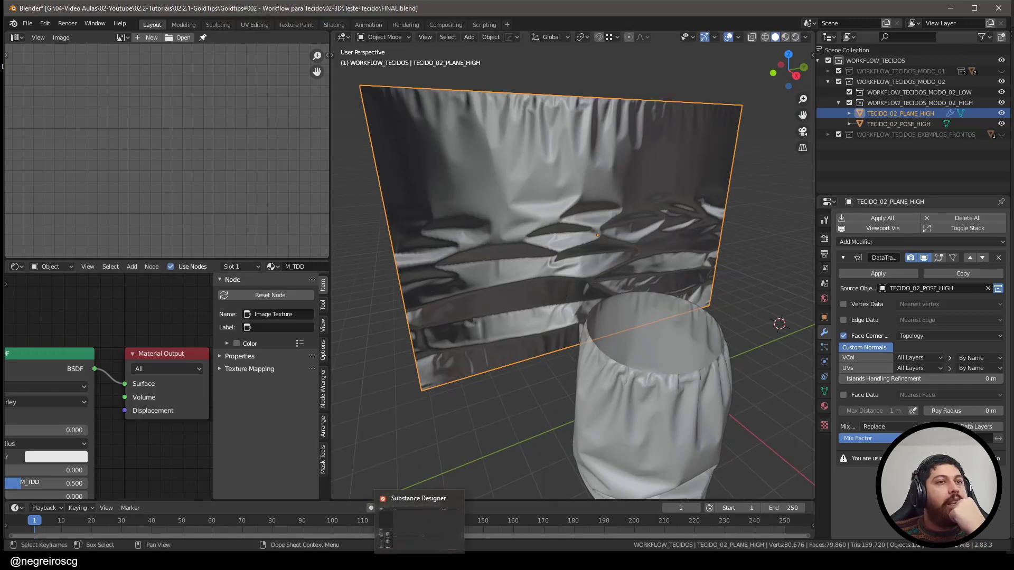
pyautogui.click(415, 503)
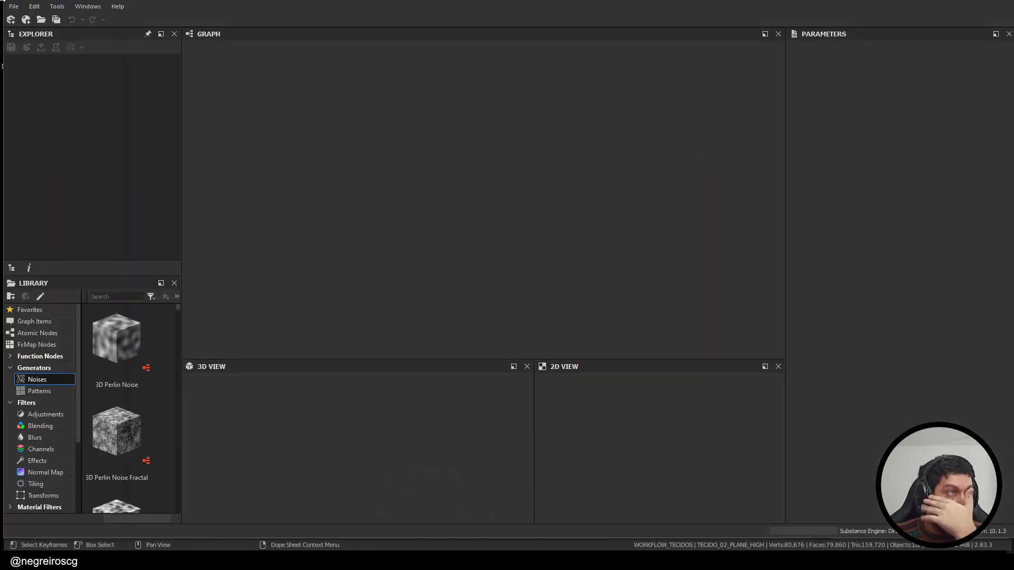
pyautogui.click(11, 21)
pyautogui.click(506, 172)
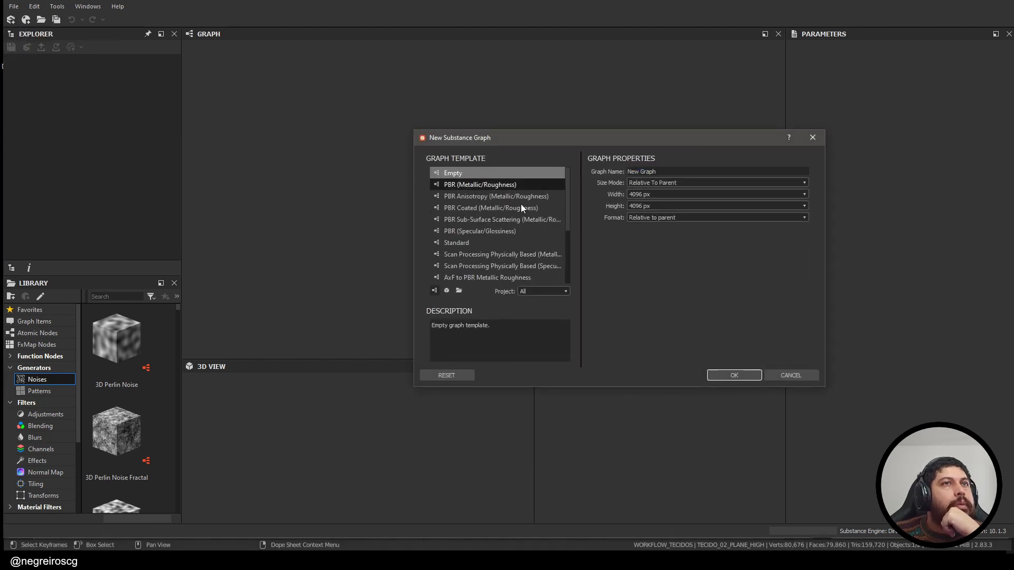
# Step: Name the new graph BAKE_TECIDO and create it at the preset 4096 px size
pyautogui.moveTo(677, 174); pyautogui.dragTo(607, 182)
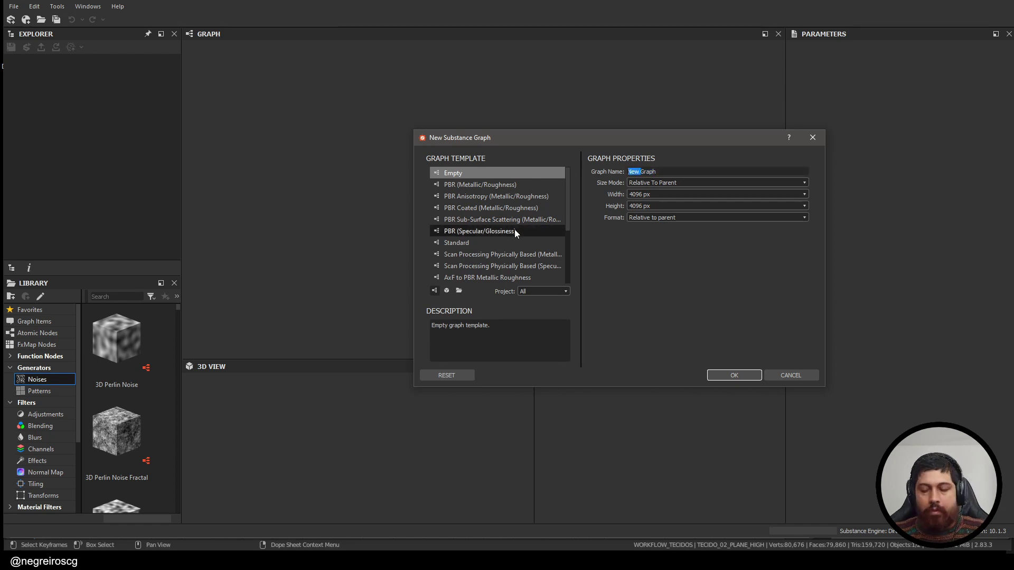
pyautogui.press('Delete')
pyautogui.press('Delete')
pyautogui.press('Delete')
pyautogui.press('Delete')
pyautogui.press('Delete')
pyautogui.press('Delete')
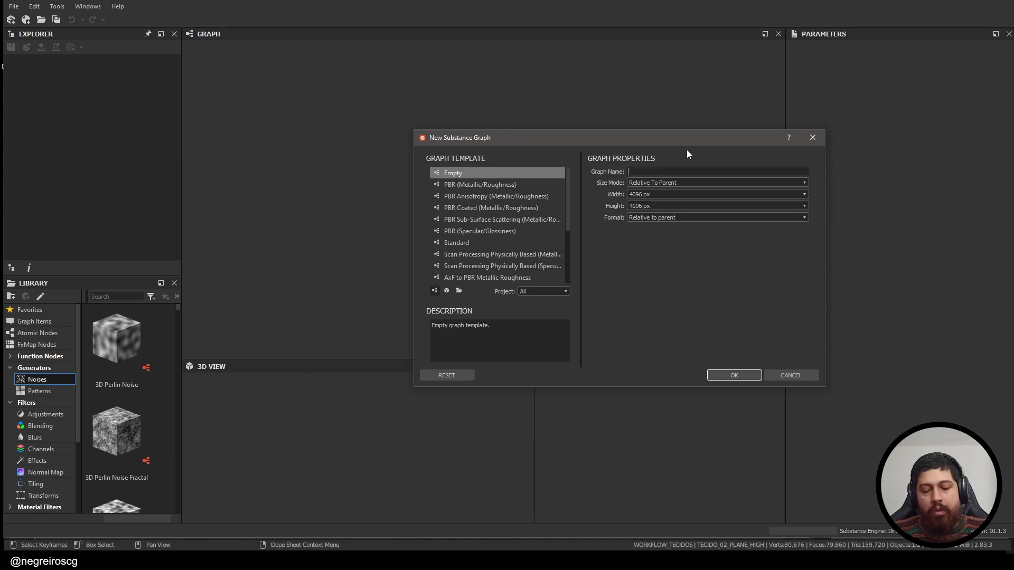
pyautogui.write('BAKE_TECIDO')
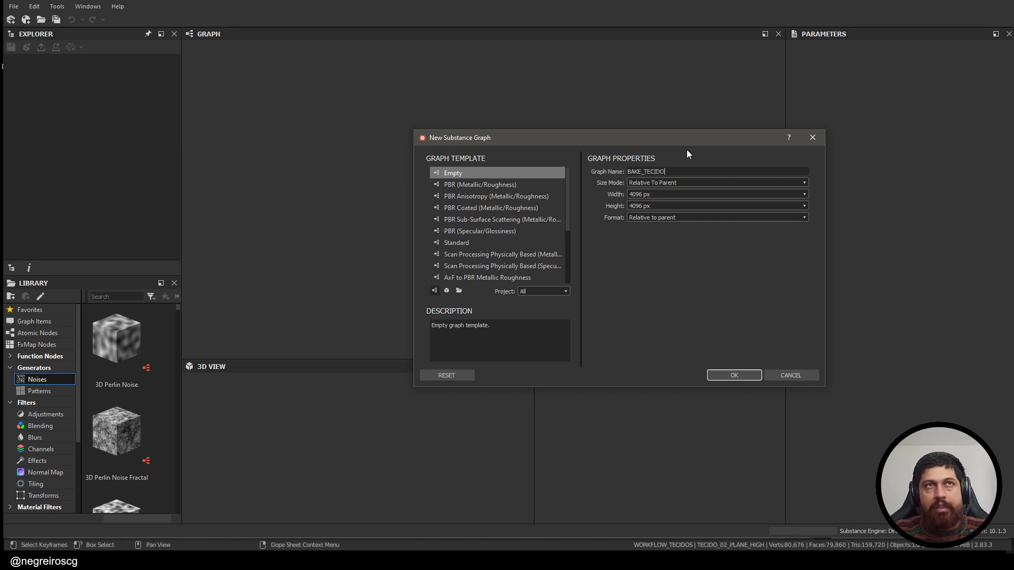
pyautogui.press('Return')
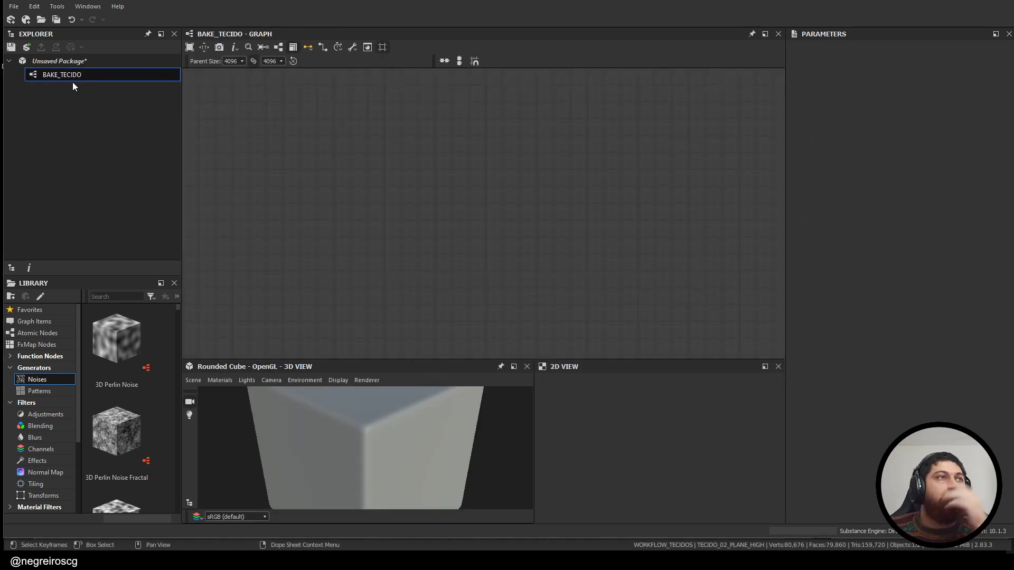
# Step: Add two new folders to the unsaved package
pyautogui.click(70, 62)
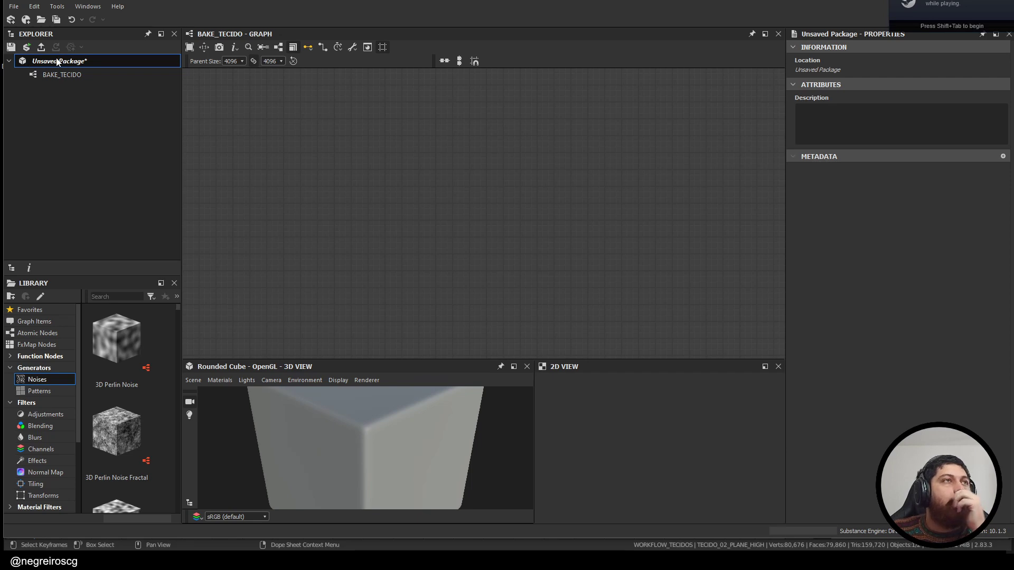
pyautogui.rightClick(49, 61)
pyautogui.moveTo(105, 69)
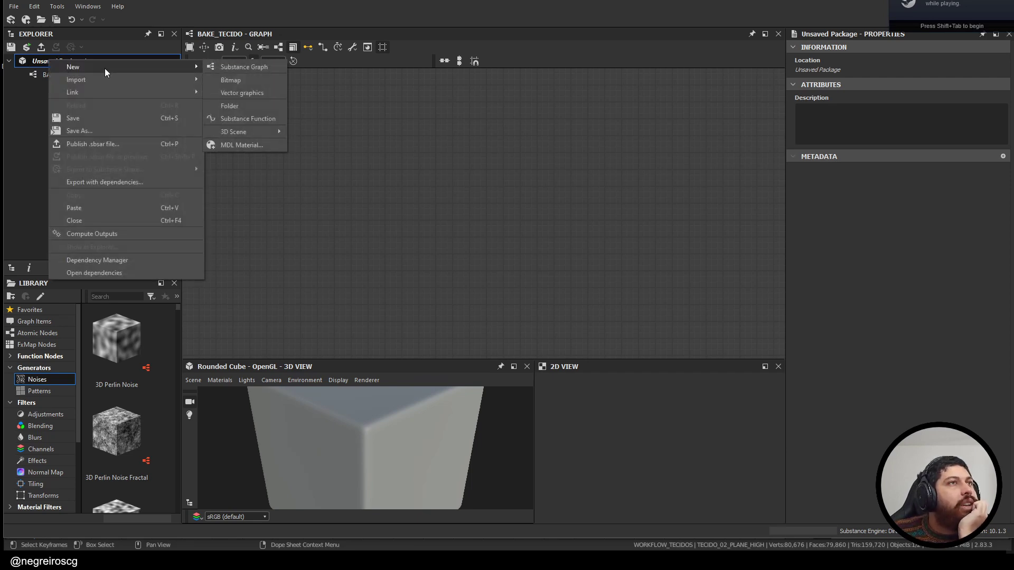
pyautogui.click(251, 106)
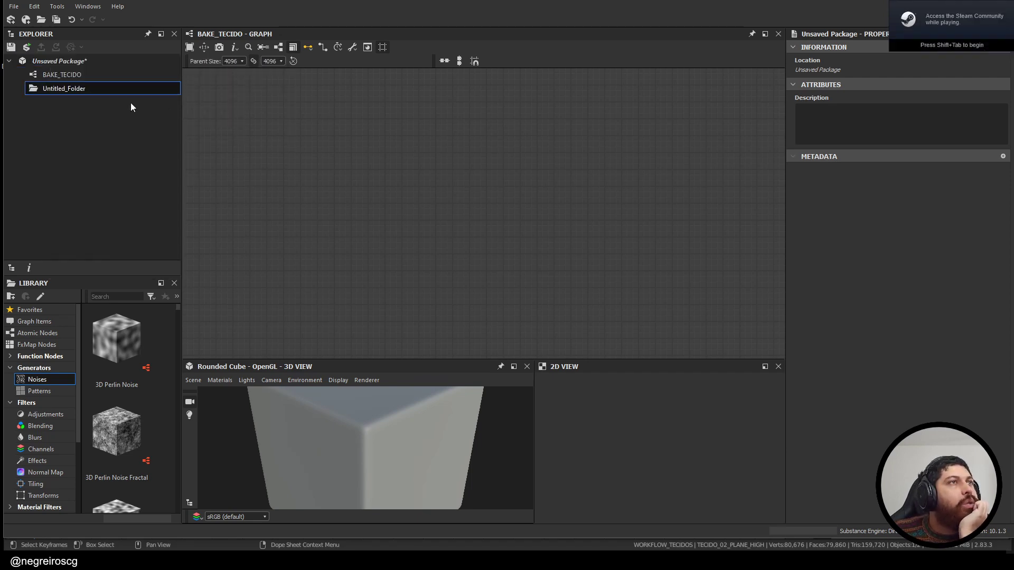
pyautogui.rightClick(60, 61)
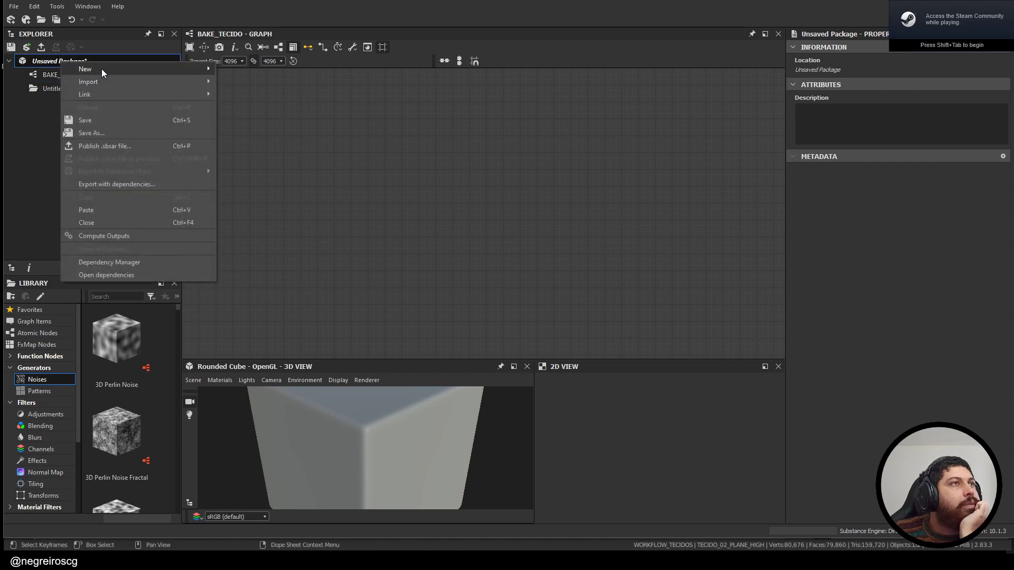
pyautogui.moveTo(101, 69)
pyautogui.click(255, 108)
# Step: Rename the first new folder as MESH
pyautogui.click(68, 87)
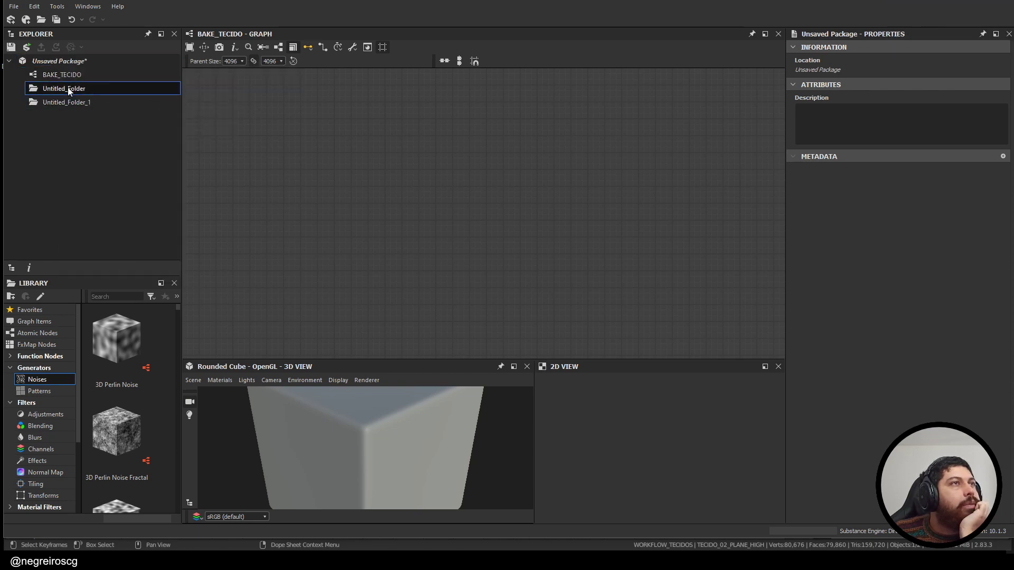
pyautogui.click(67, 87)
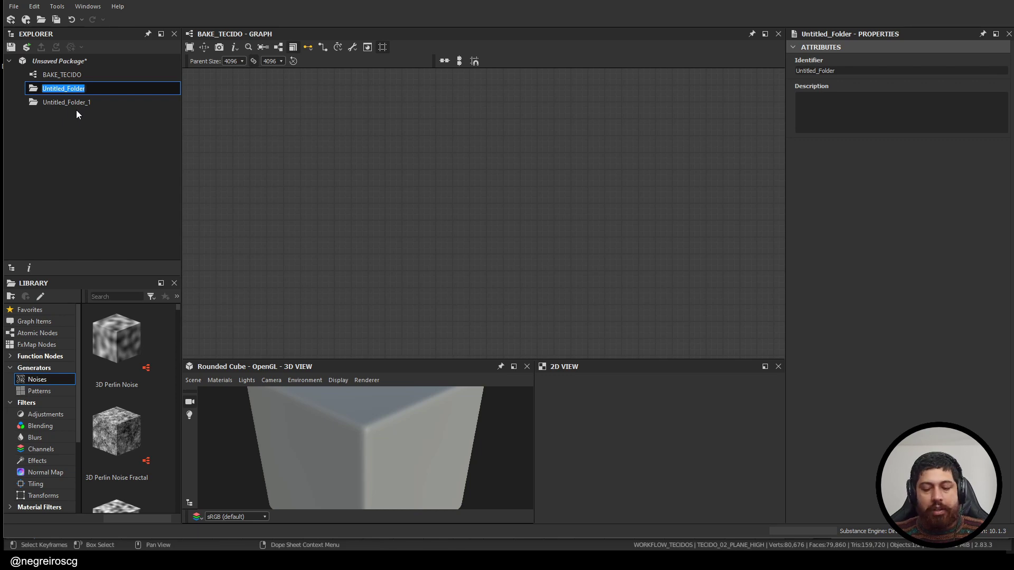
pyautogui.write('m')
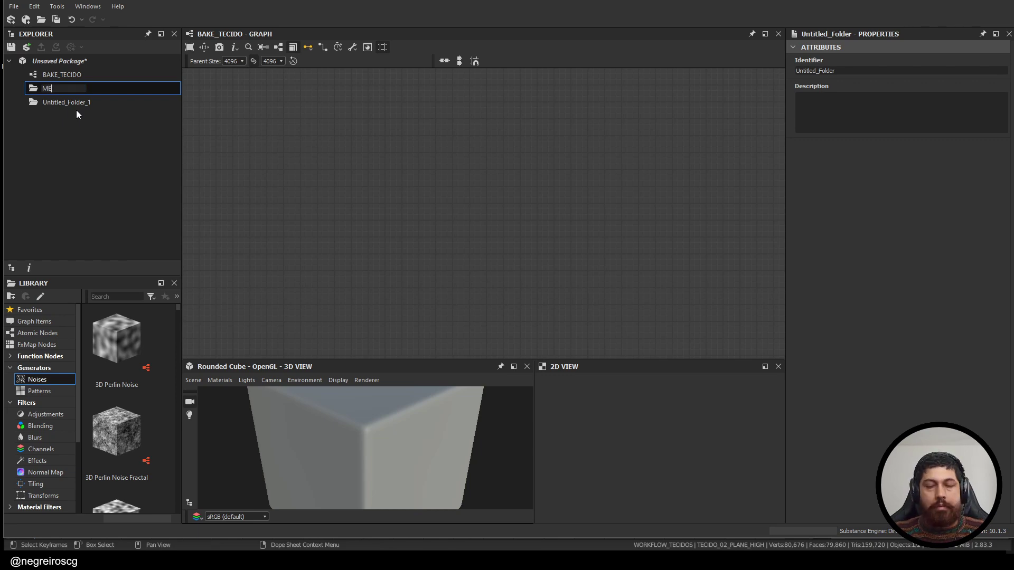
pyautogui.press('Return')
# Step: Rename the second new folder as MAPS
pyautogui.click(80, 106)
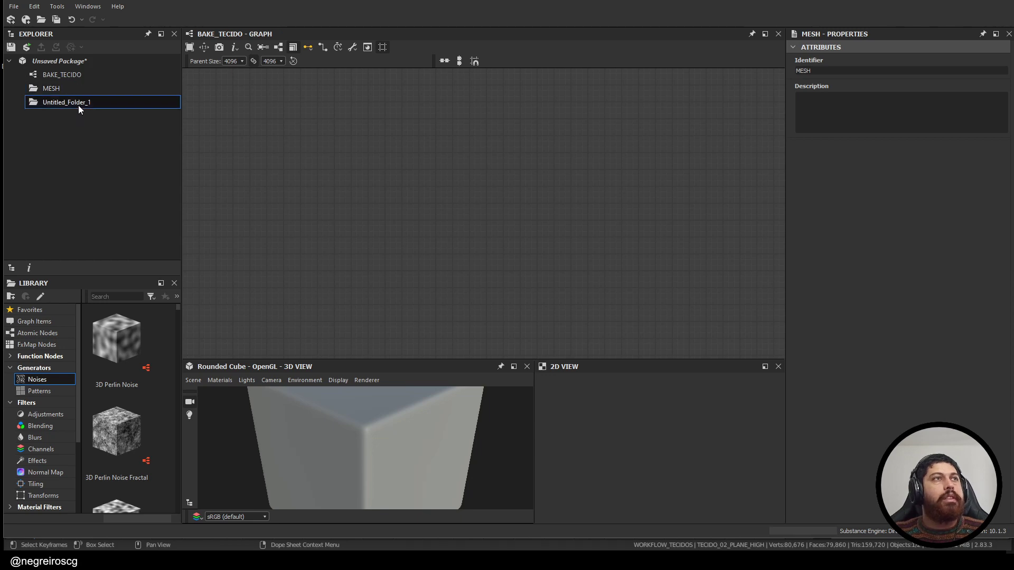
pyautogui.rightClick(78, 105)
pyautogui.click(52, 104)
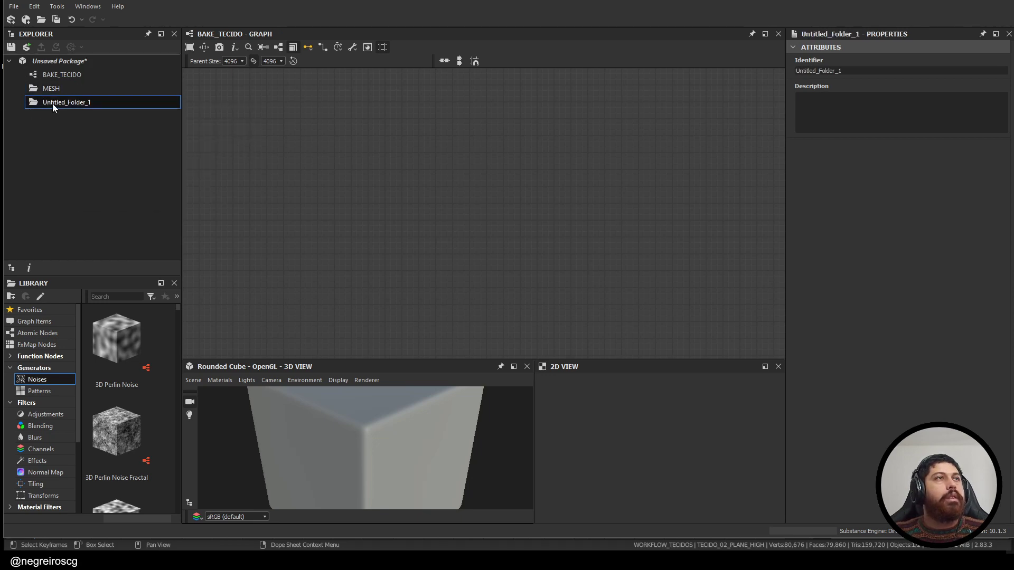
pyautogui.doubleClick(57, 102)
pyautogui.write('MAPS')
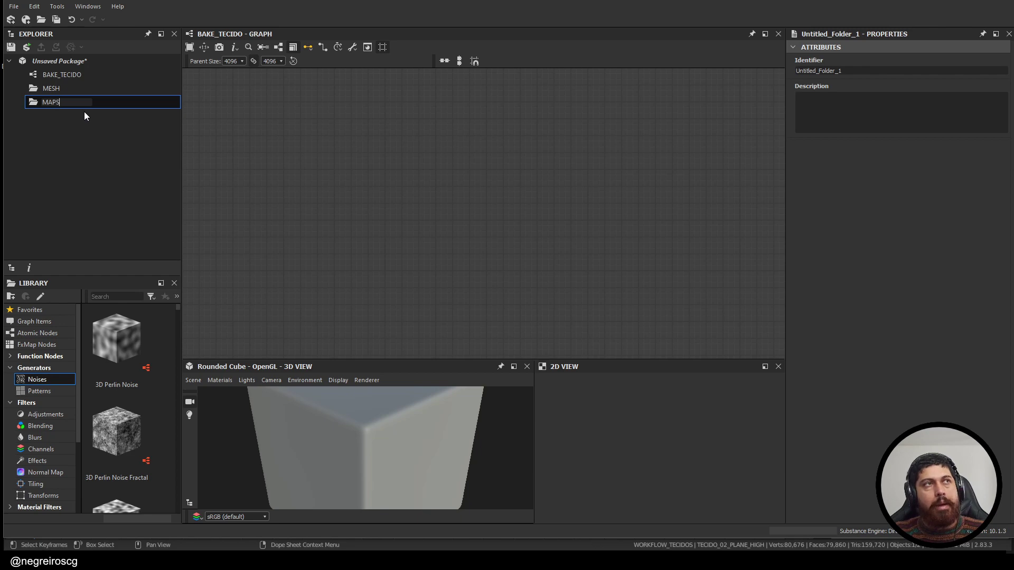
pyautogui.press('Return')
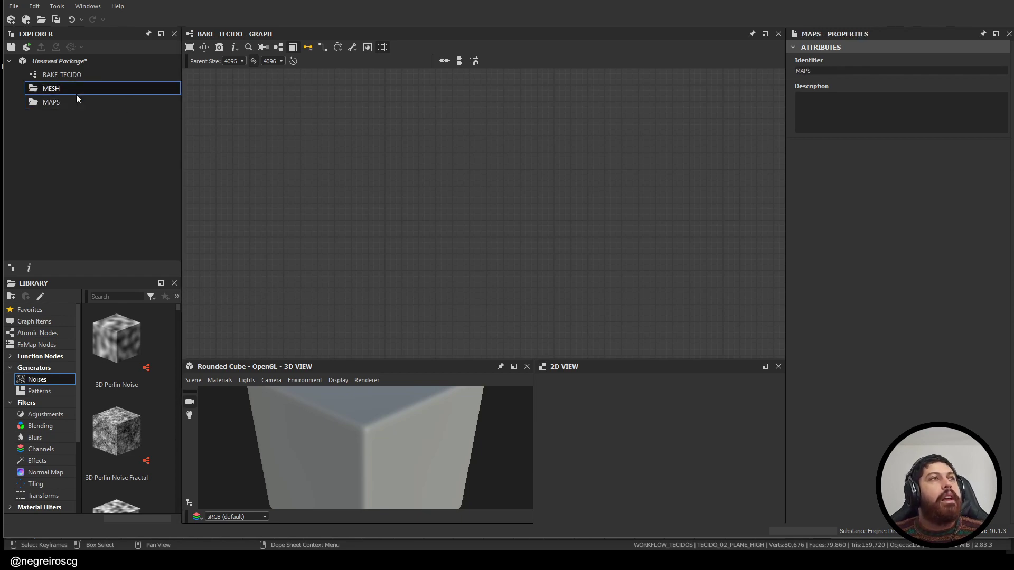
# Step: Link TECIDO_02_PLANE_HIGH.fbx from the BAKES/02/TUTORIAL folder as a 3D mesh in the MESH folder
pyautogui.rightClick(58, 86)
pyautogui.moveTo(116, 119)
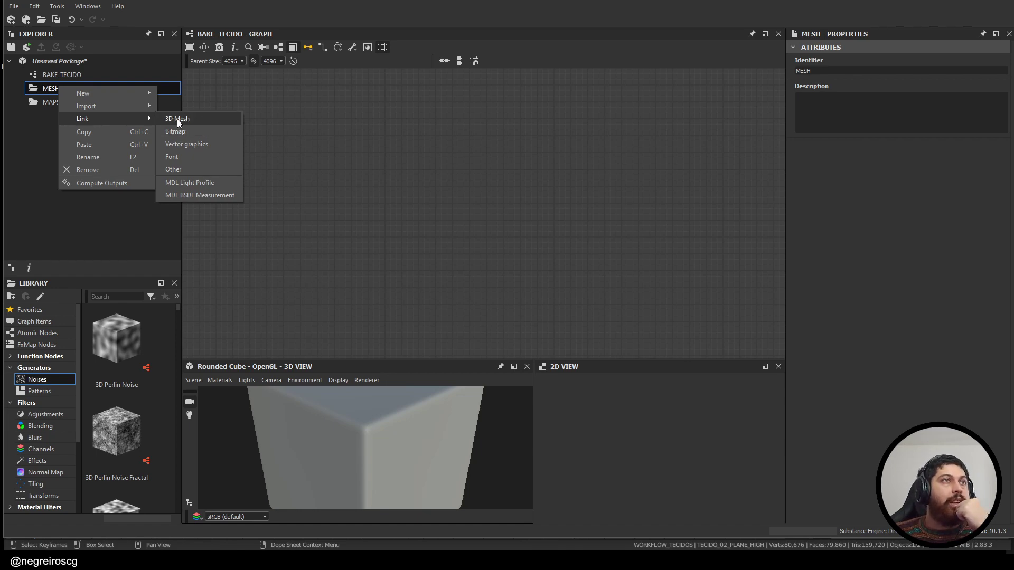
pyautogui.click(189, 118)
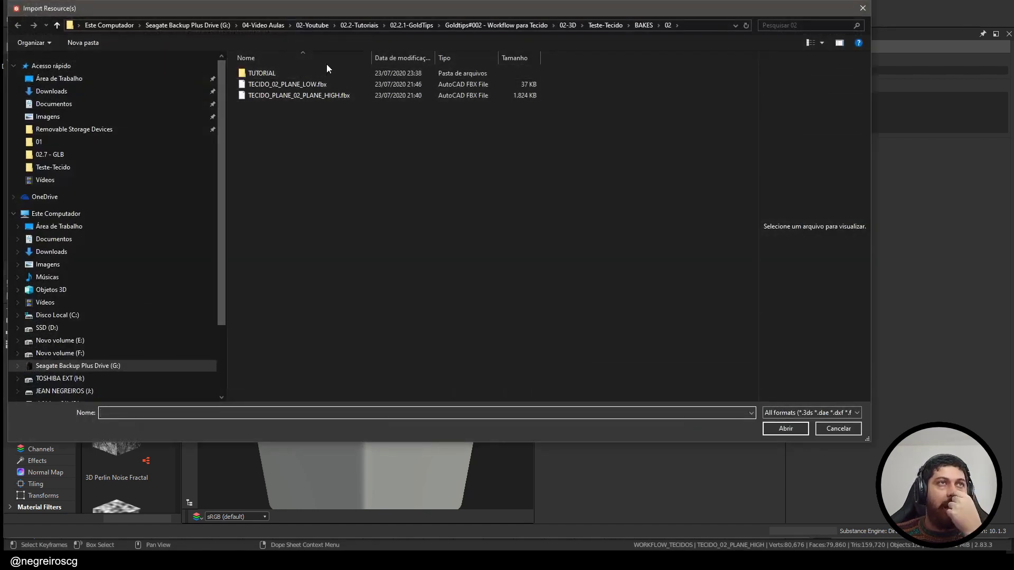
pyautogui.doubleClick(262, 74)
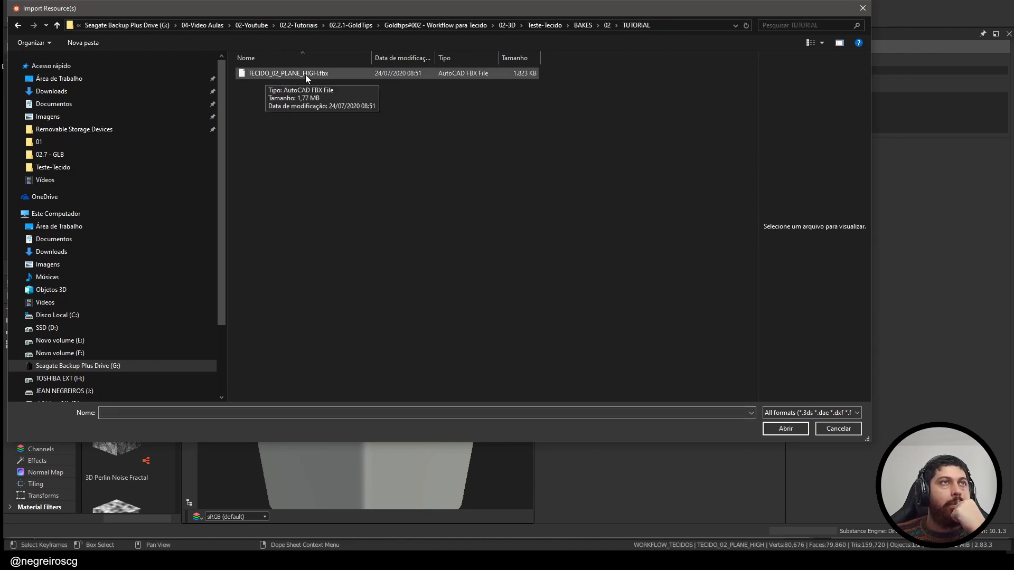
pyautogui.click(301, 75)
pyautogui.click(785, 428)
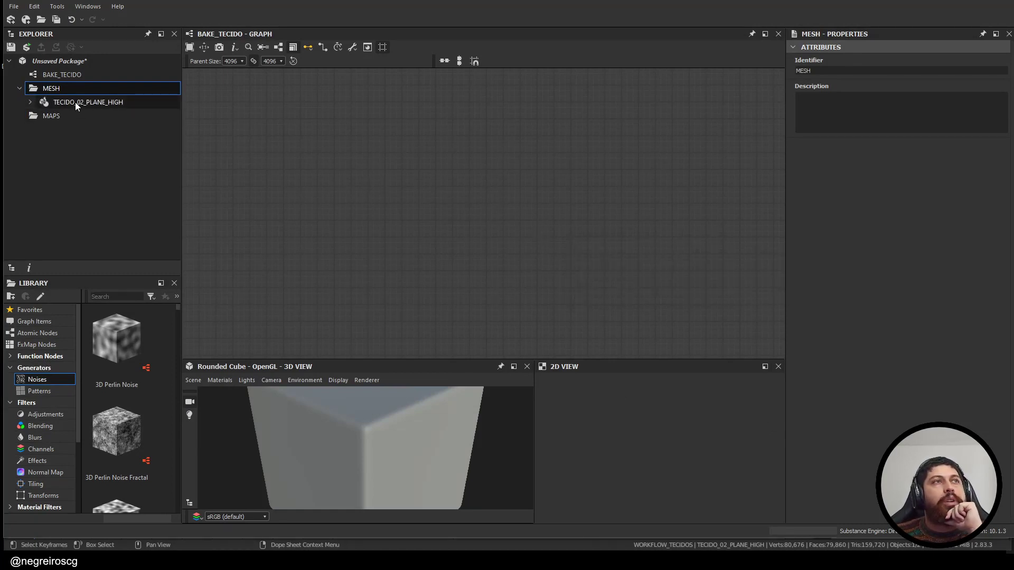
# Step: Show the linked TECIDO_02_PLANE_HIGH mesh in the 3D view and inspect its fold shading from the front
pyautogui.click(89, 105)
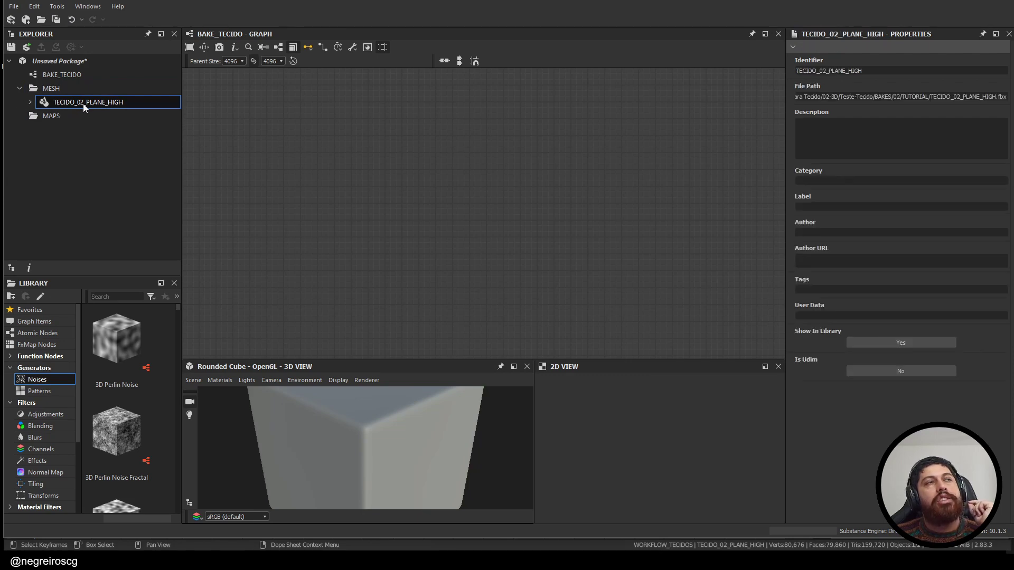
pyautogui.moveTo(83, 104); pyautogui.dragTo(362, 444)
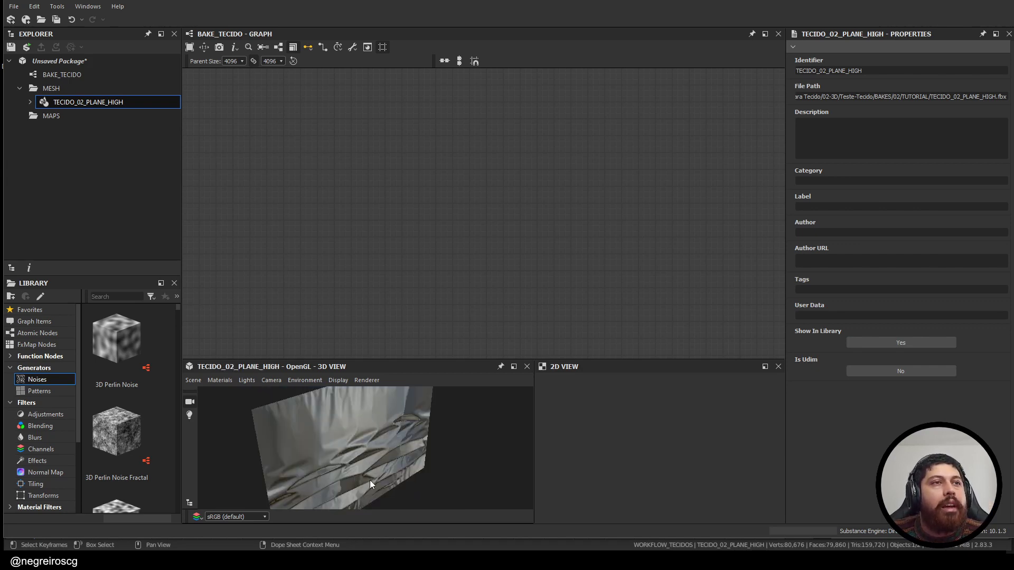
pyautogui.moveTo(322, 431); pyautogui.dragTo(286, 438)
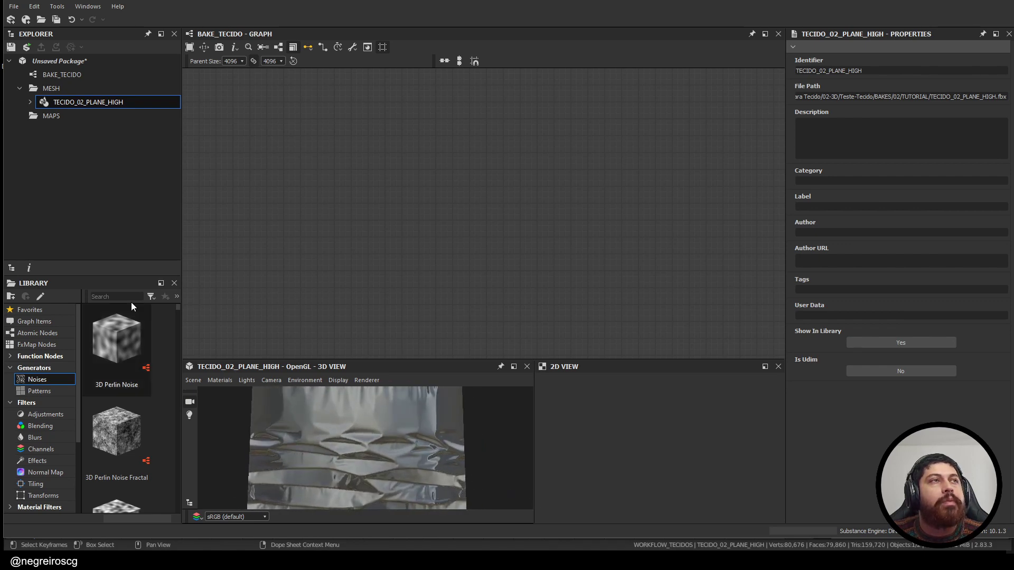
# Step: Open the model information baking setup for TECIDO_02_PLANE_HIGH and select the elements to bake by Sub-mesh
pyautogui.rightClick(81, 101)
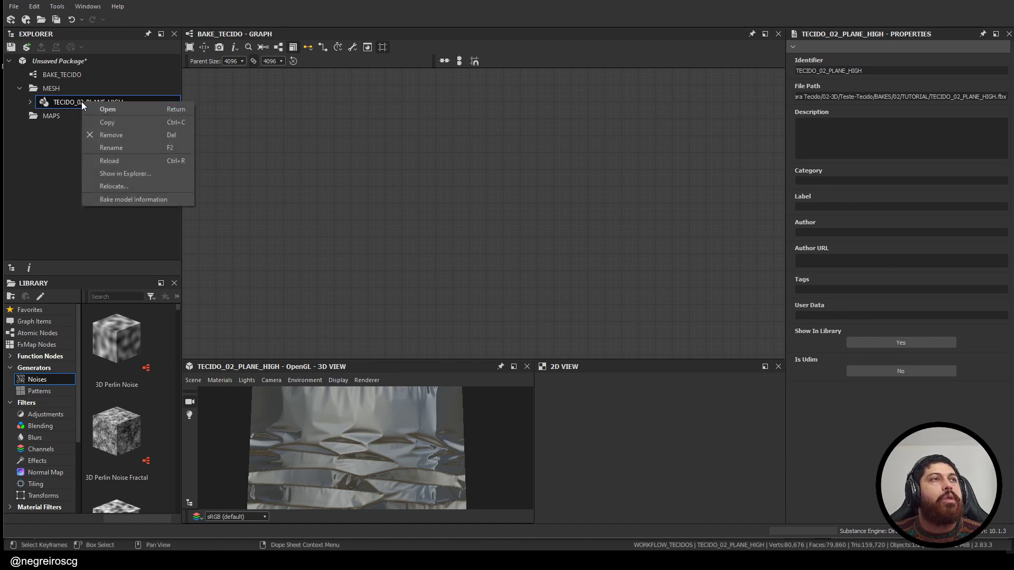
pyautogui.click(126, 201)
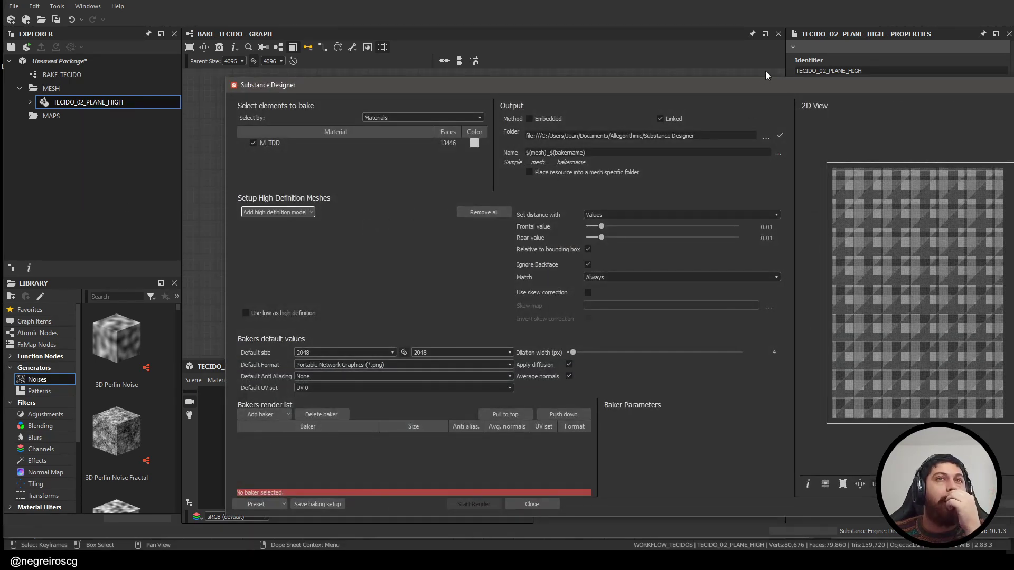
pyautogui.moveTo(756, 84); pyautogui.dragTo(596, 70)
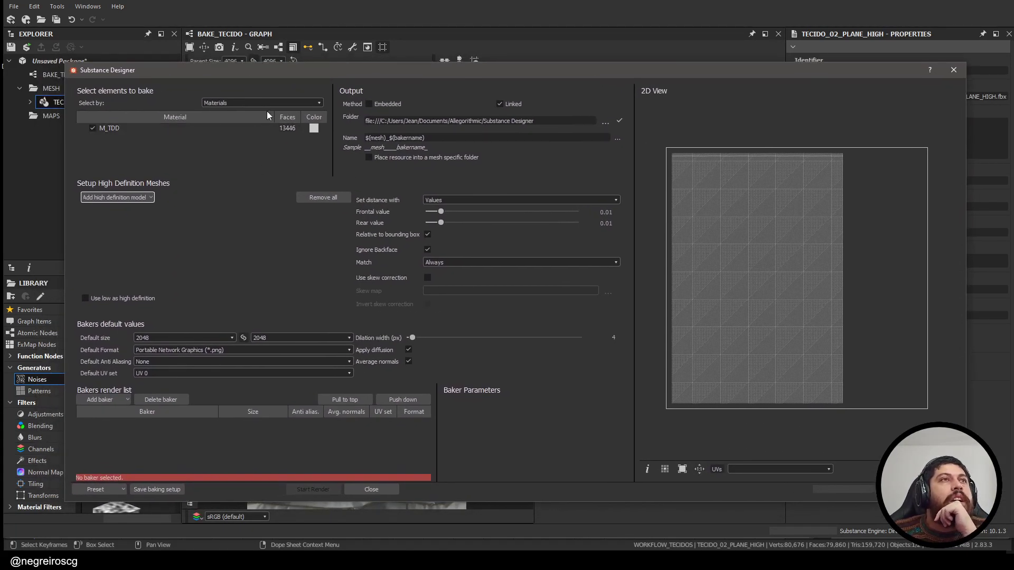
pyautogui.click(251, 104)
pyautogui.click(237, 111)
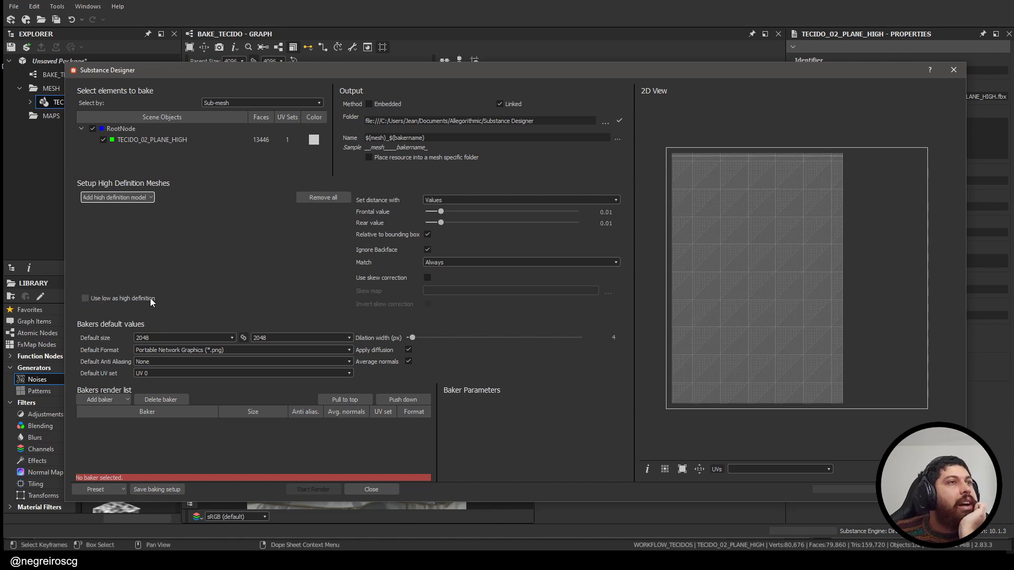
# Step: Enable using the low mesh as the high definition mesh for the bake
pyautogui.click(89, 299)
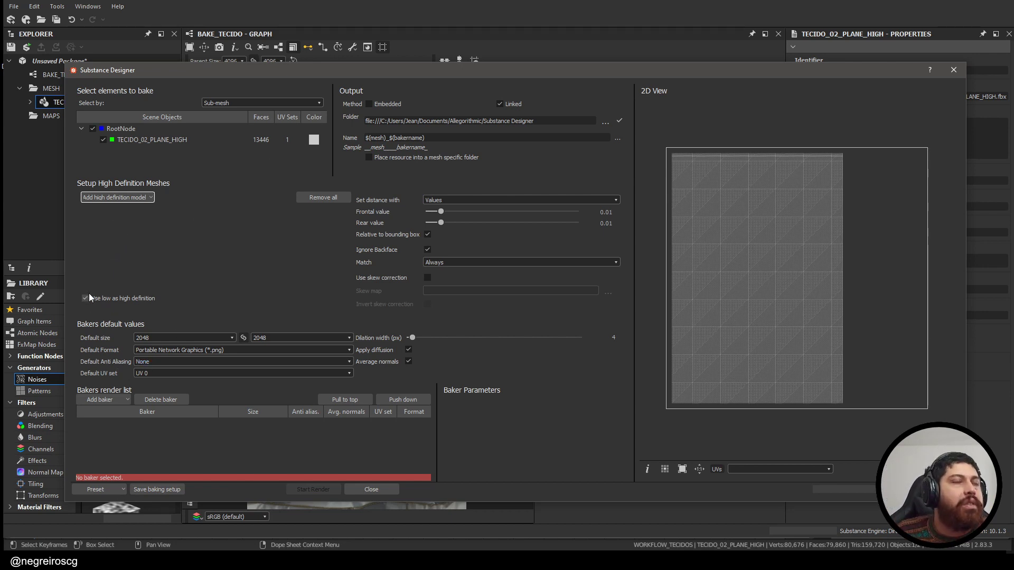
pyautogui.click(135, 198)
pyautogui.click(139, 195)
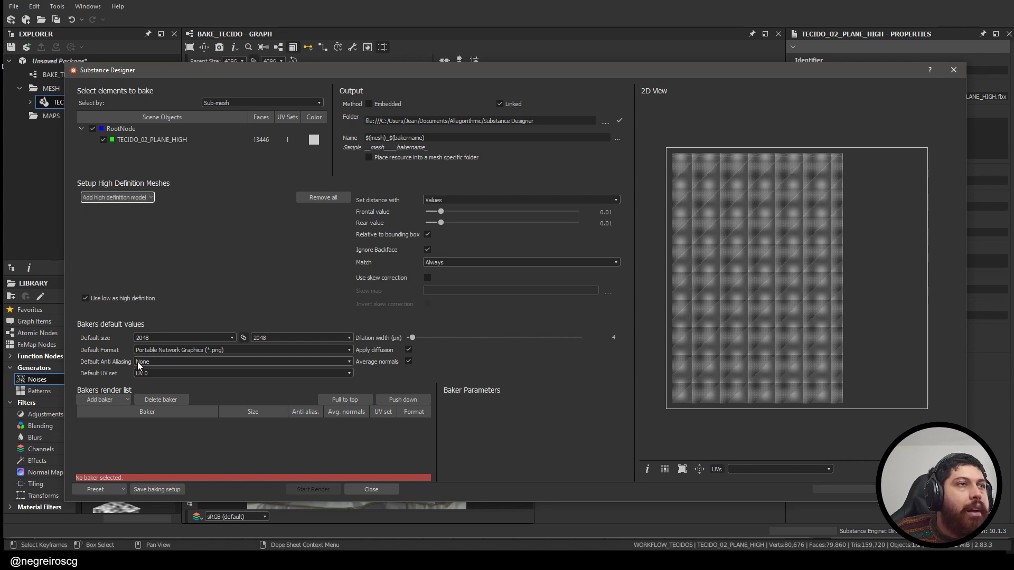
# Step: Set the default bake size to 4096 and add a Normal Map from Mesh baker
pyautogui.click(225, 338)
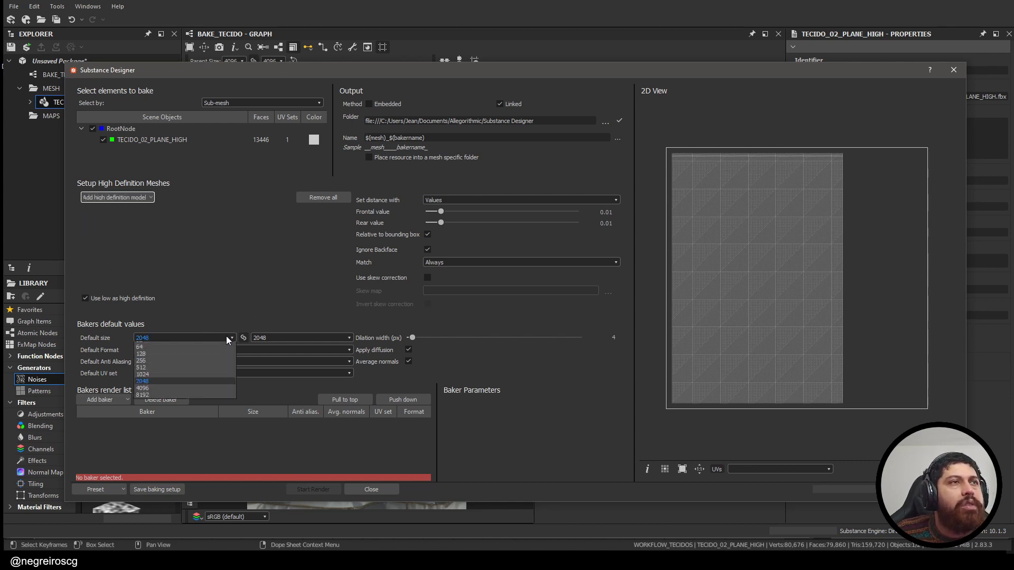
pyautogui.click(147, 395)
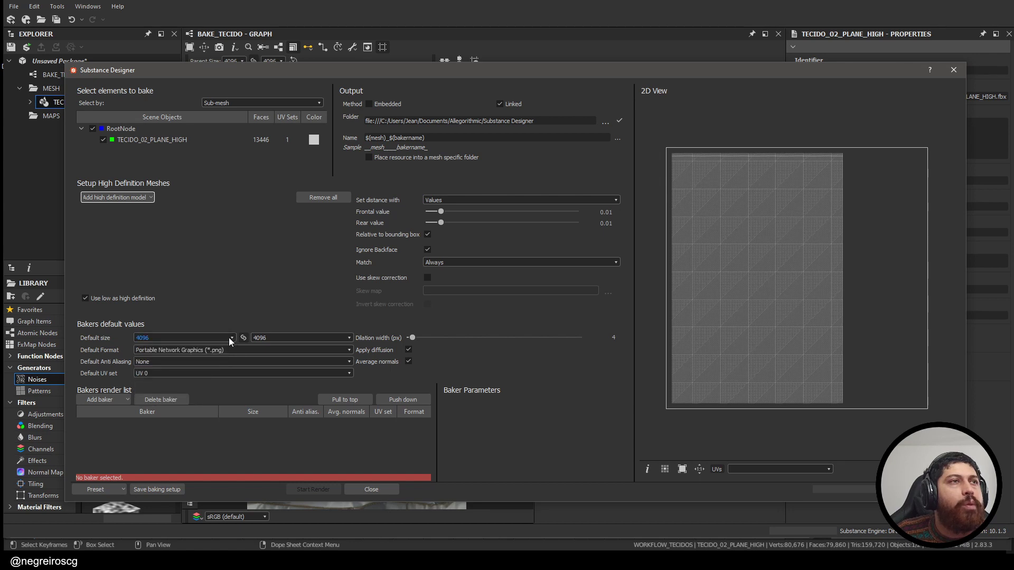
pyautogui.click(118, 403)
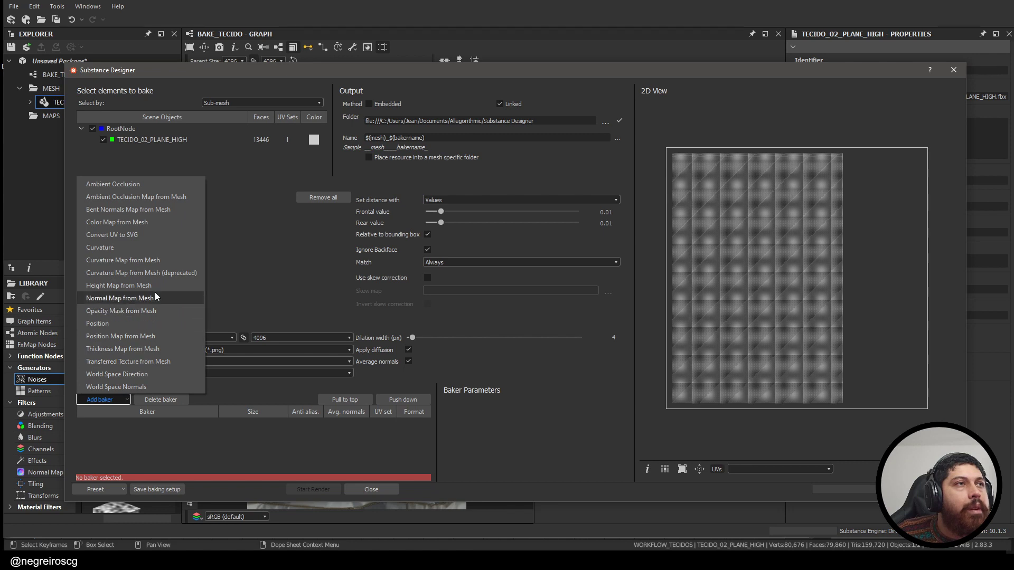
pyautogui.click(126, 297)
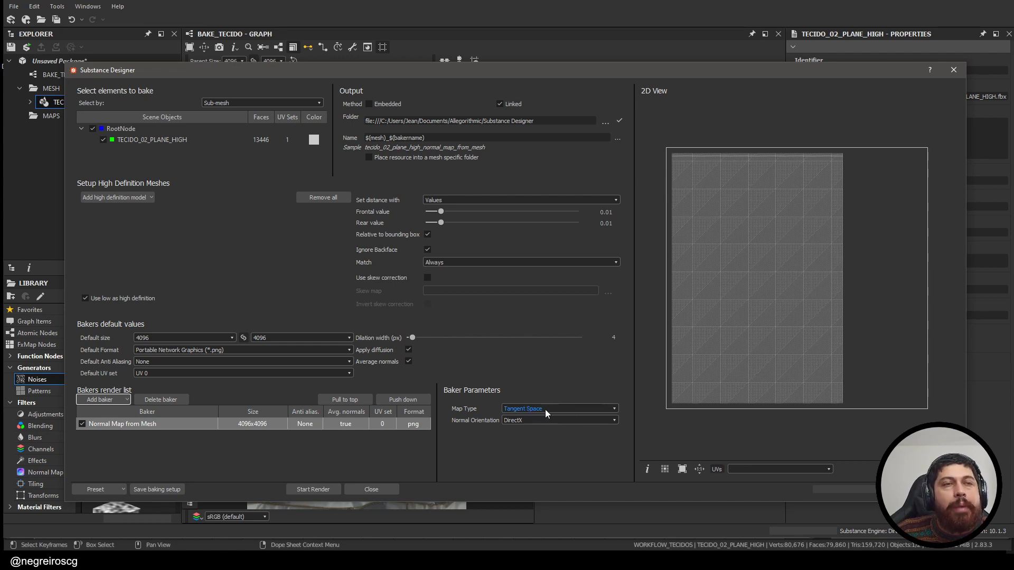
# Step: Set the map type of the Normal Map from Mesh baker to World Space
pyautogui.click(558, 407)
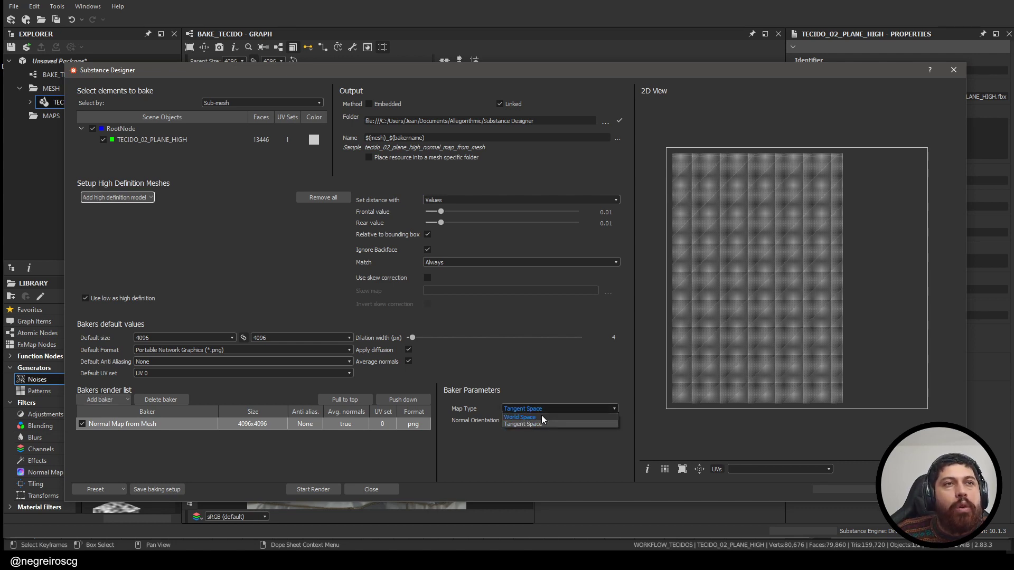
pyautogui.click(541, 417)
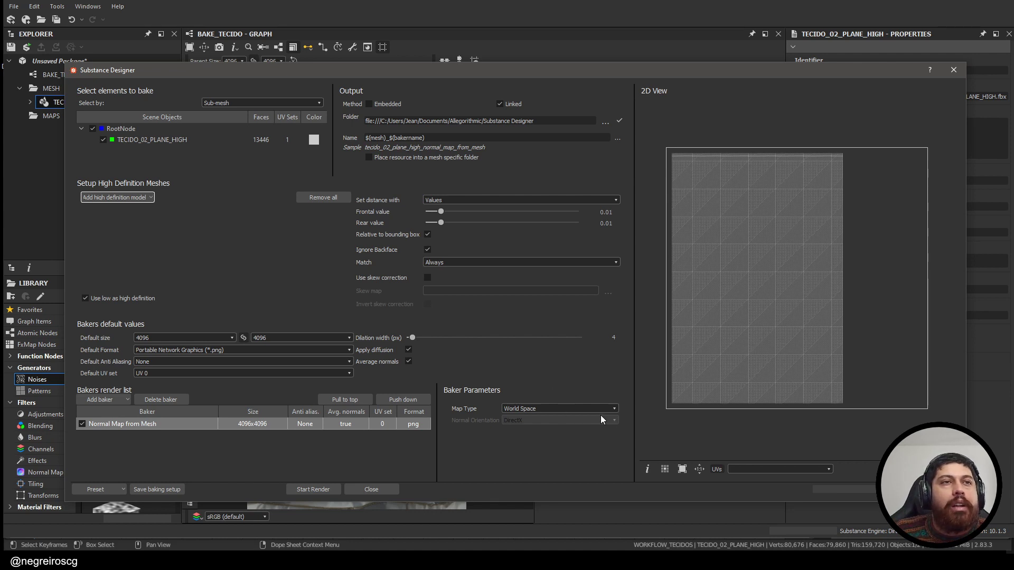
pyautogui.click(567, 409)
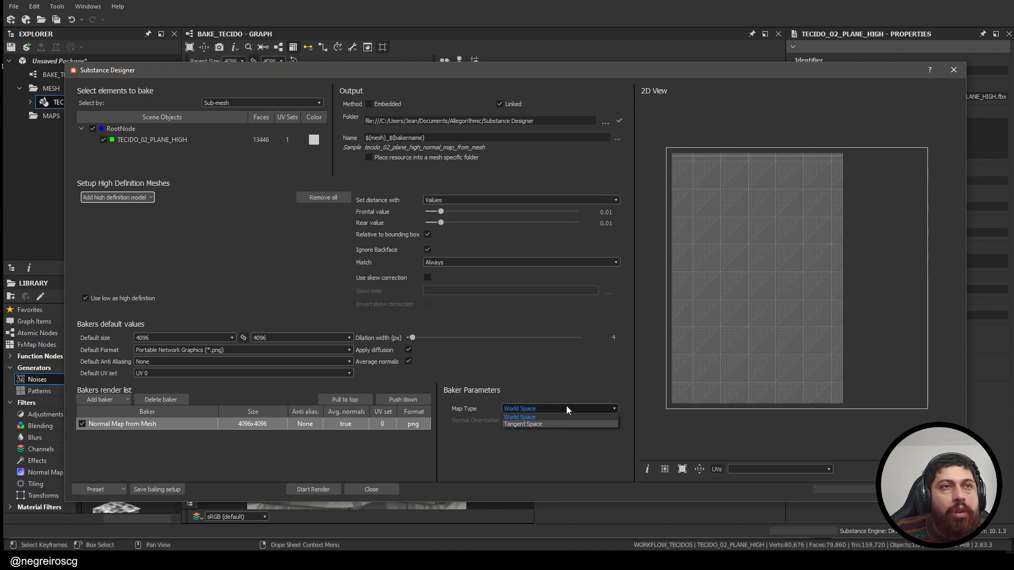
pyautogui.click(565, 407)
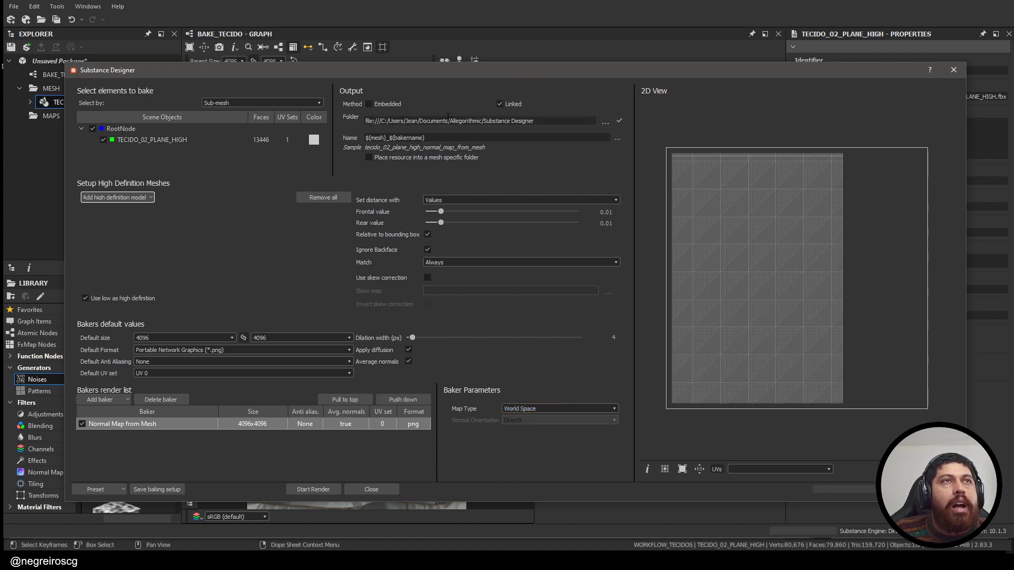
# Step: Set the bake output folder to Teste-Tecido/BAKES/02/TUTORIAL and render the world space normal map
pyautogui.click(605, 121)
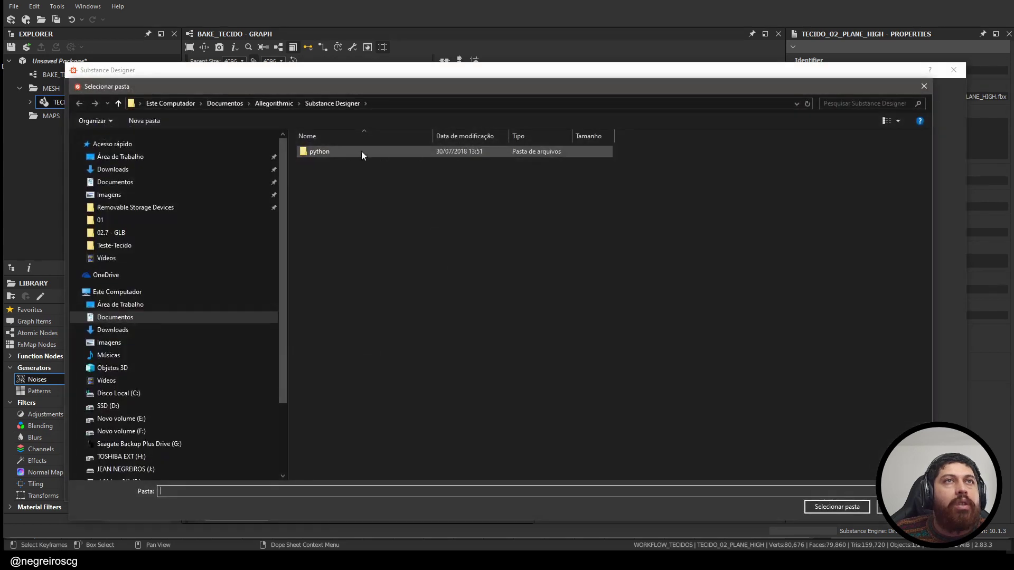
pyautogui.press('Escape')
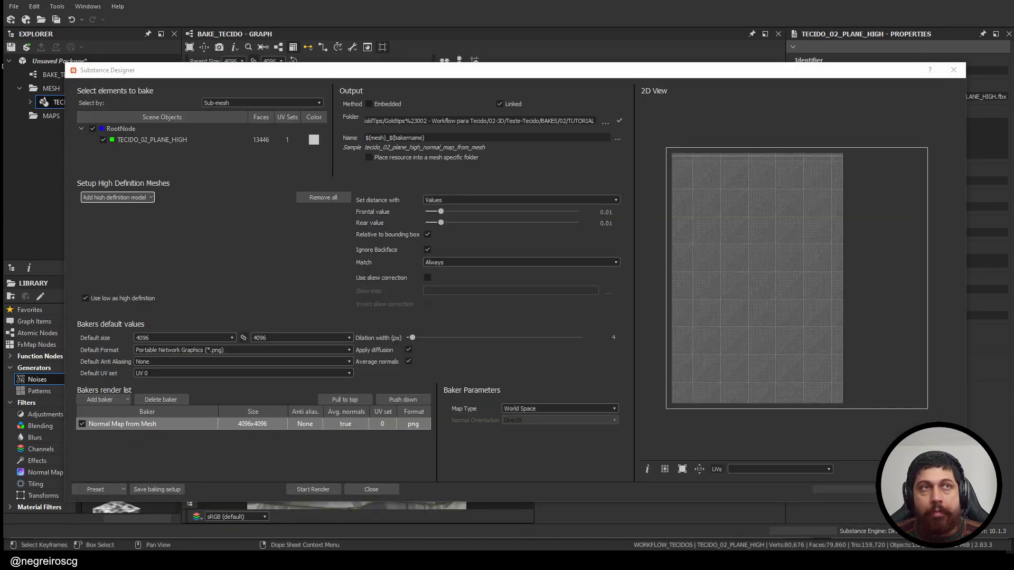
pyautogui.moveTo(512, 74); pyautogui.dragTo(505, 60)
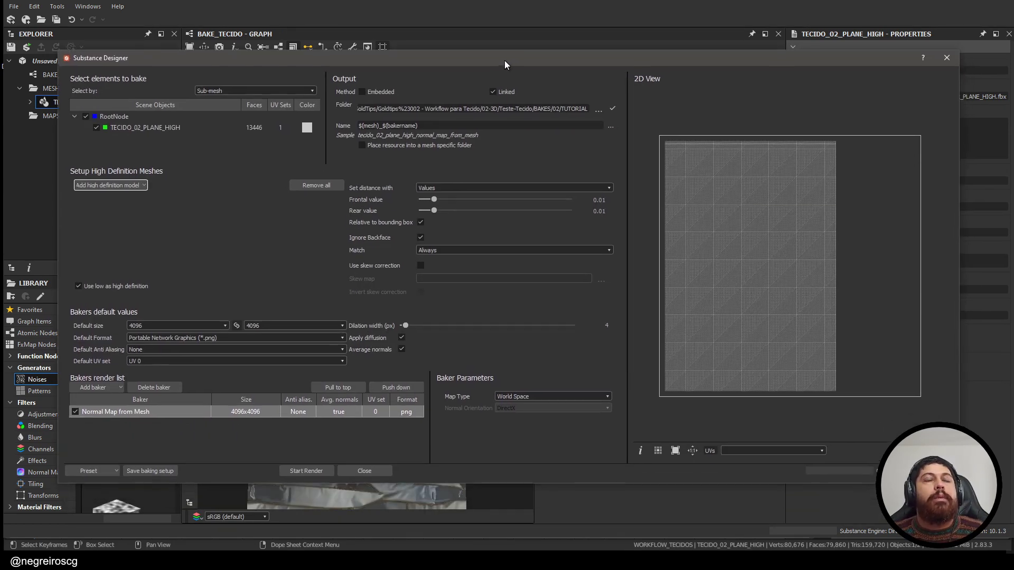
pyautogui.click(313, 470)
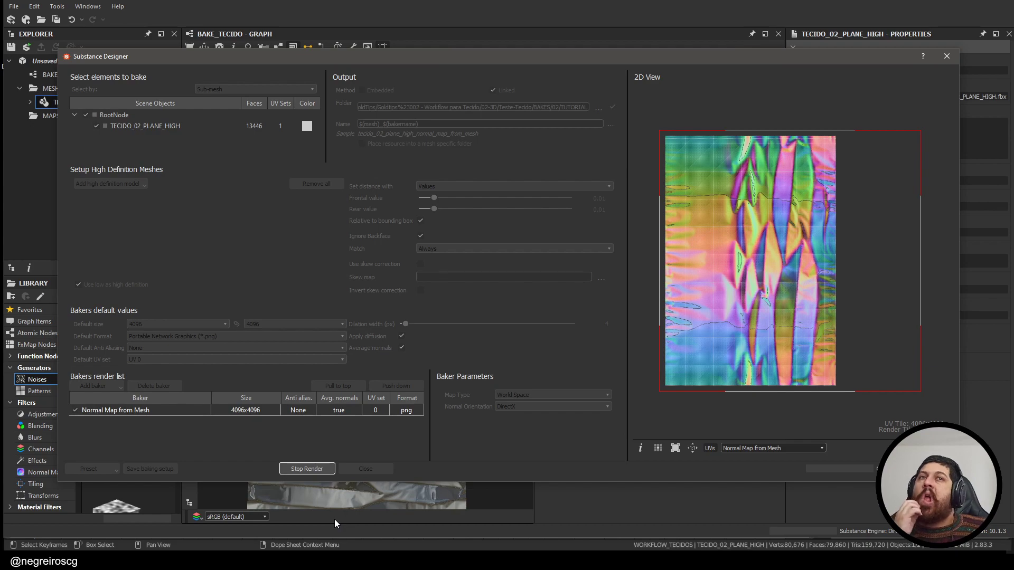
# Step: Examine the fold detail and edges of the baked world space normal map up close
pyautogui.scroll(5, 746, 294)
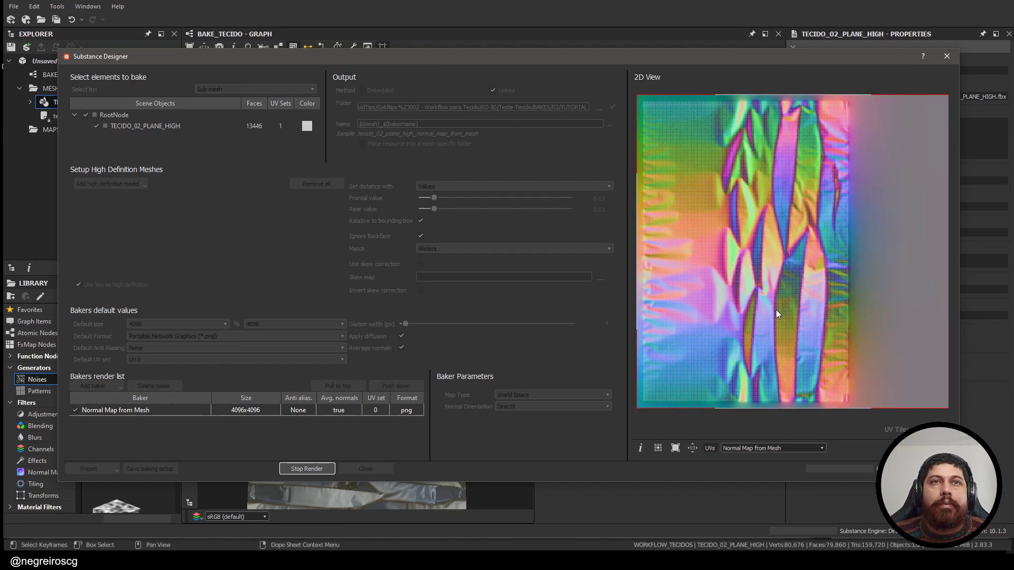
pyautogui.scroll(3, 760, 297)
pyautogui.scroll(-7, 771, 291)
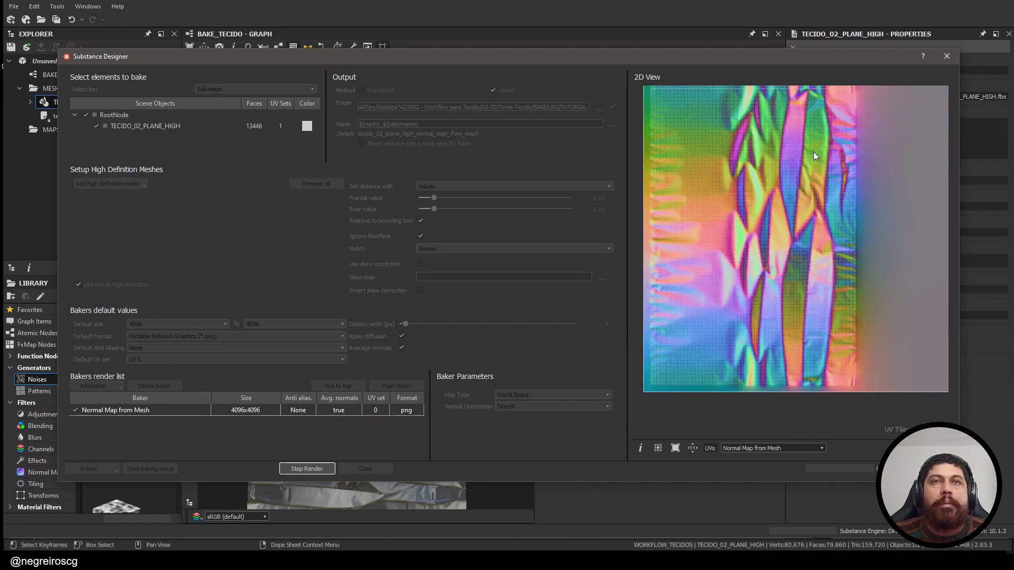
pyautogui.scroll(5, 815, 154)
pyautogui.moveTo(815, 155); pyautogui.dragTo(793, 372, button='middle')
pyautogui.scroll(4, 819, 194)
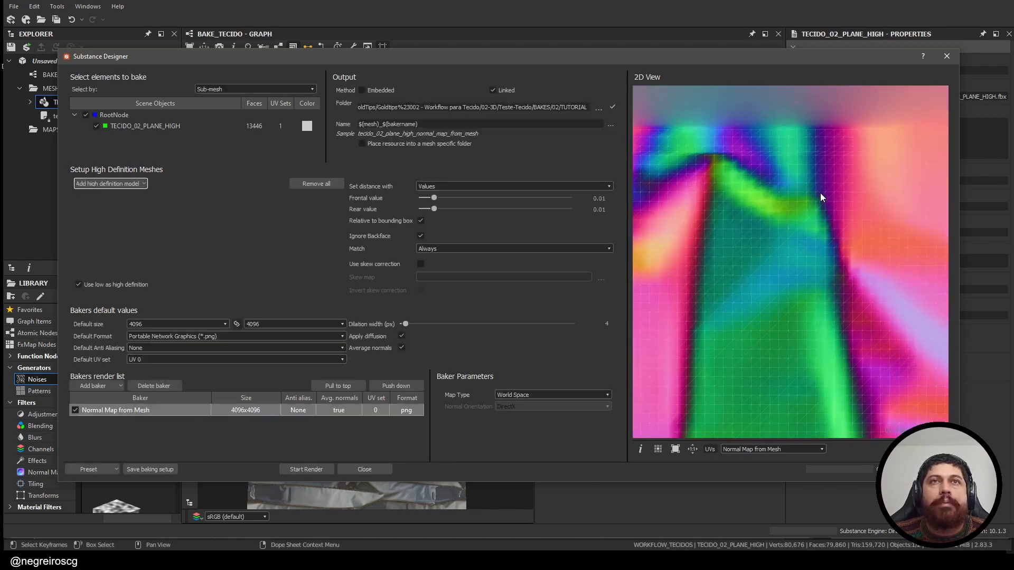
pyautogui.scroll(-4, 801, 189)
pyautogui.scroll(-2, 818, 198)
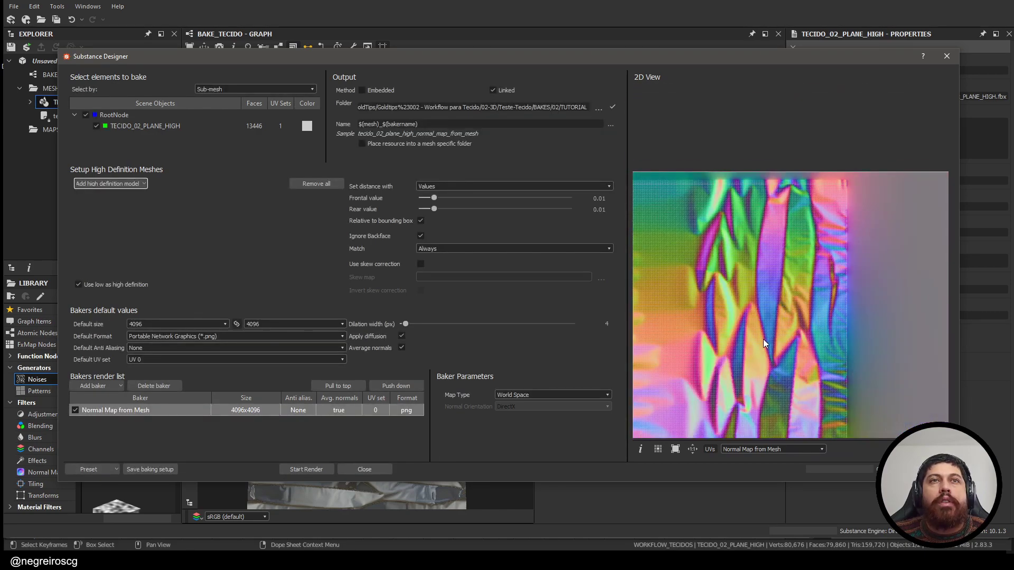
pyautogui.scroll(3, 743, 367)
pyautogui.scroll(-2, 741, 369)
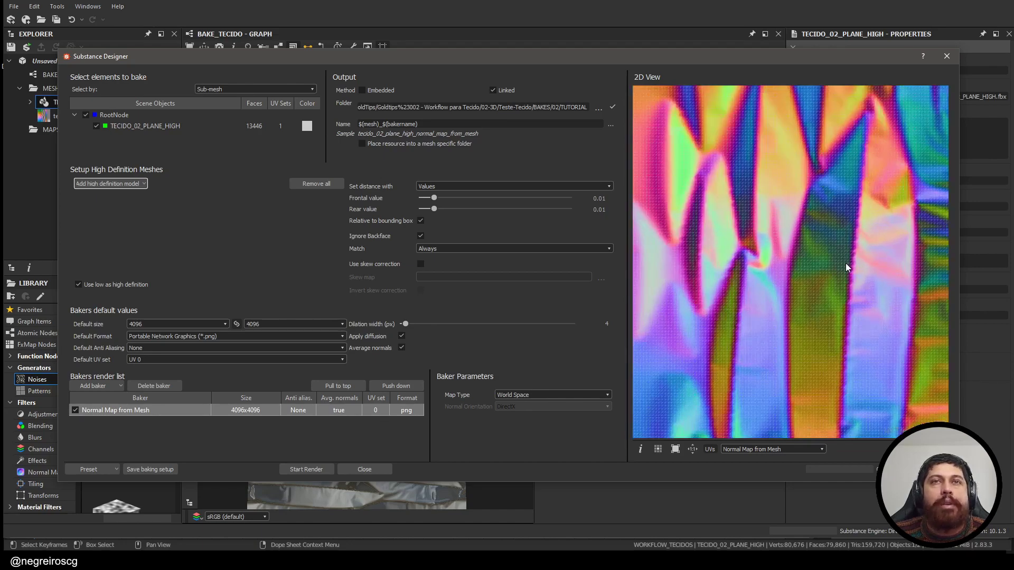
pyautogui.scroll(-3, 837, 243)
pyautogui.scroll(3, 840, 224)
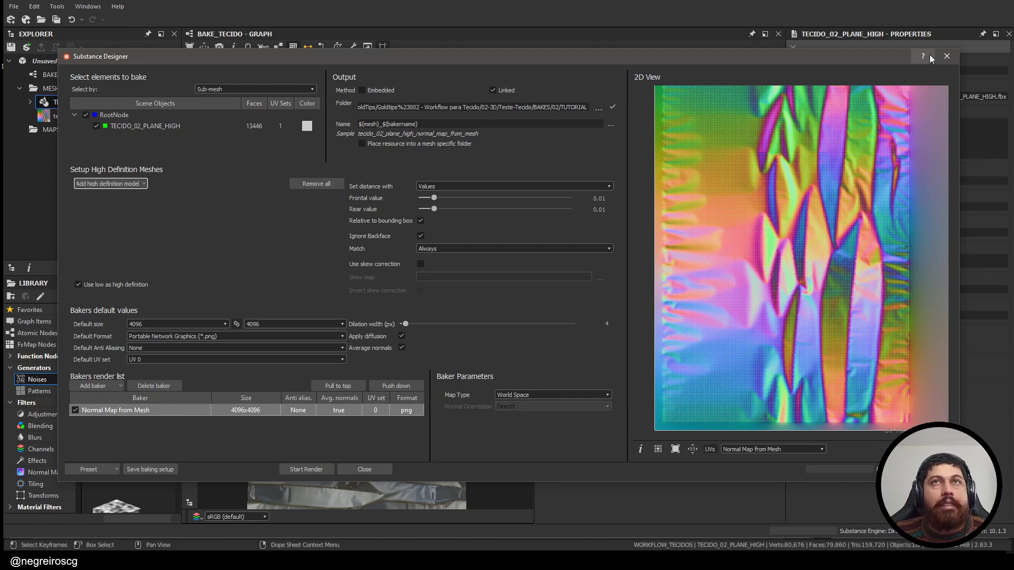
# Step: Close the baking setup and select the baked normal map resource under the MESH folder
pyautogui.click(946, 56)
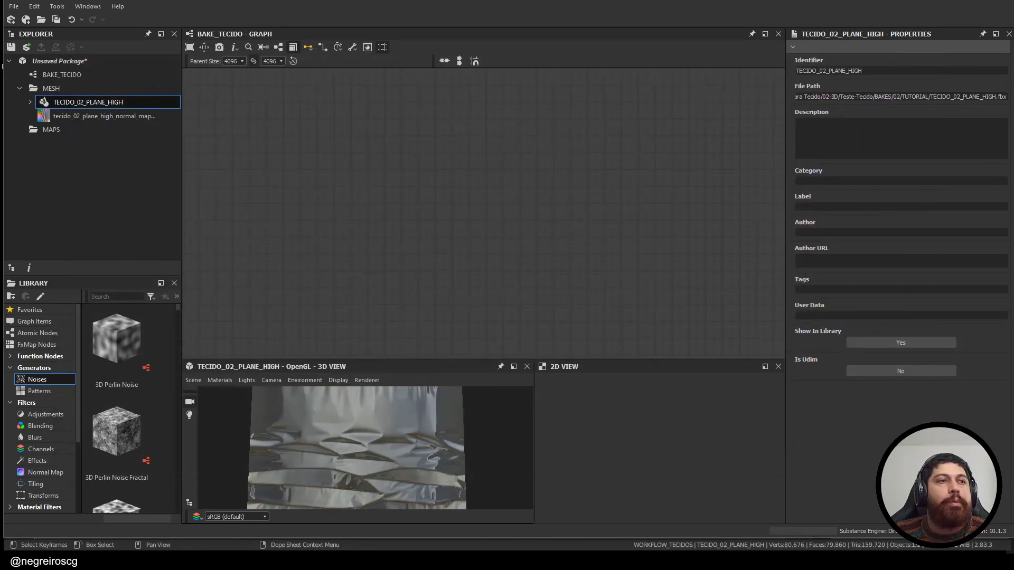
pyautogui.click(103, 116)
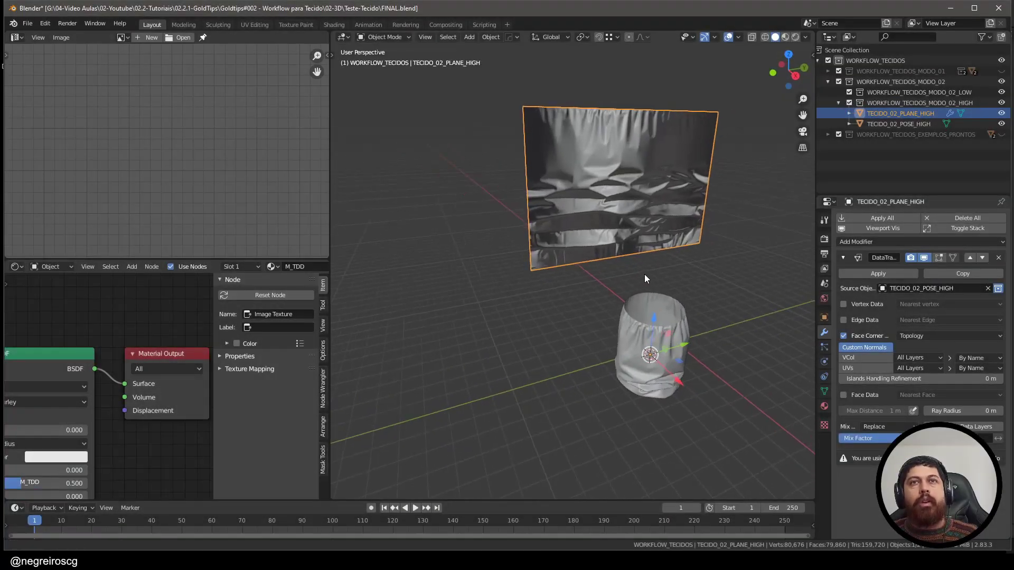
# Step: Switch to Blender and examine the mesh density of TECIDO_02_PLANE_HIGH in wireframe display
pyautogui.keyDown('shift'); pyautogui.moveTo(644, 274); pyautogui.dragTo(598, 291, button='middle'); pyautogui.keyUp('shift')
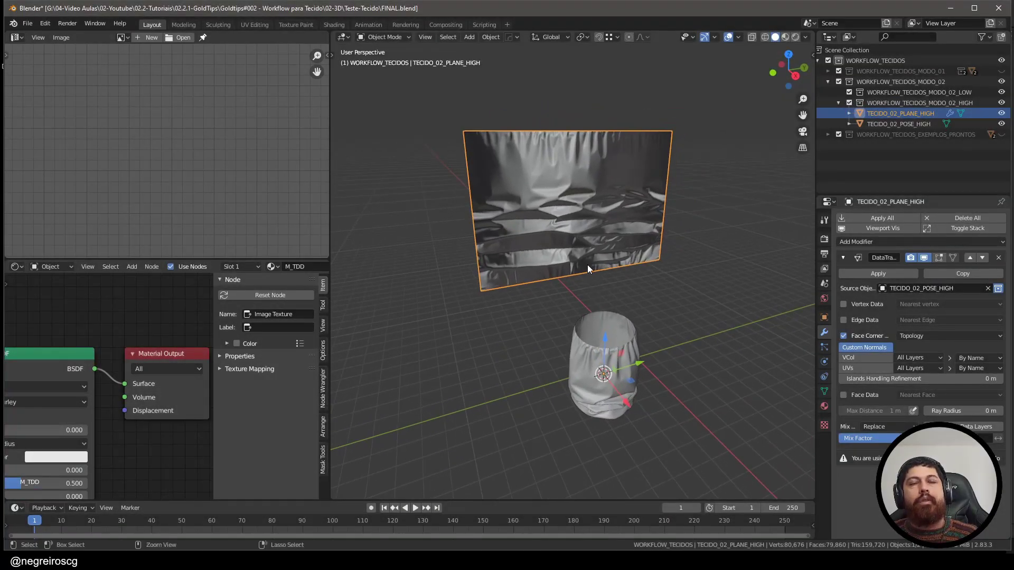
pyautogui.scroll(3, 587, 224)
pyautogui.moveTo(630, 193)
pyautogui.mouseDown(button='middle')
pyautogui.moveTo(625, 210)
pyautogui.moveTo(572, 198)
pyautogui.mouseUp(button='middle')
pyautogui.hotkey('shift', 'z')
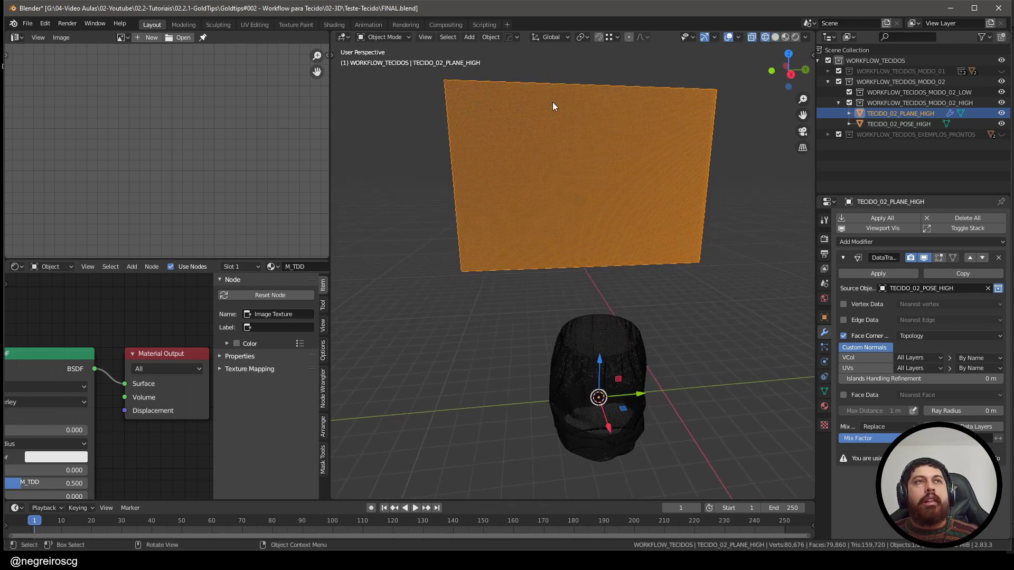
pyautogui.moveTo(633, 136)
pyautogui.mouseDown(button='middle')
pyautogui.moveTo(599, 125)
pyautogui.moveTo(619, 138)
pyautogui.moveTo(592, 182)
pyautogui.moveTo(586, 173)
pyautogui.moveTo(555, 184)
pyautogui.mouseUp(button='middle')
pyautogui.hotkey('shift', 'z')
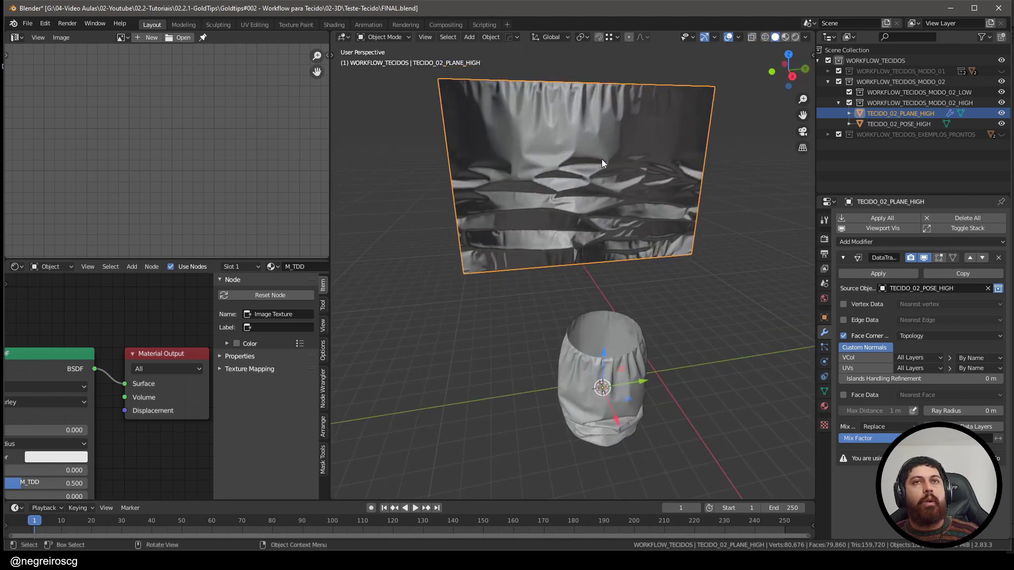
# Step: Isolate TECIDO_02_PLANE_HIGH in local view and show it from the left orthographic view
pyautogui.press('KP_Divide')
pyautogui.press('`')
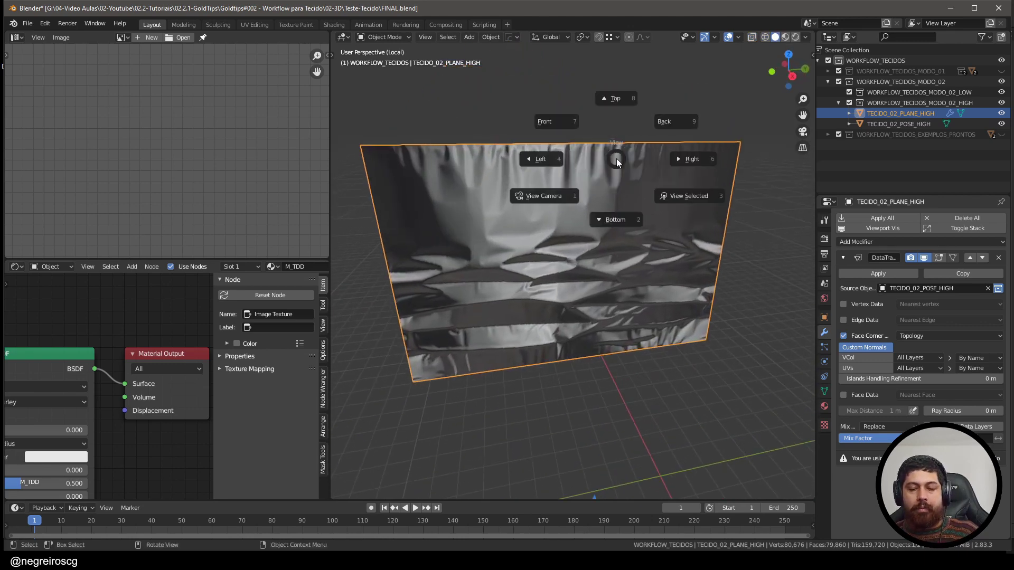
pyautogui.press('KP_1')
pyautogui.press('`')
pyautogui.press('4')
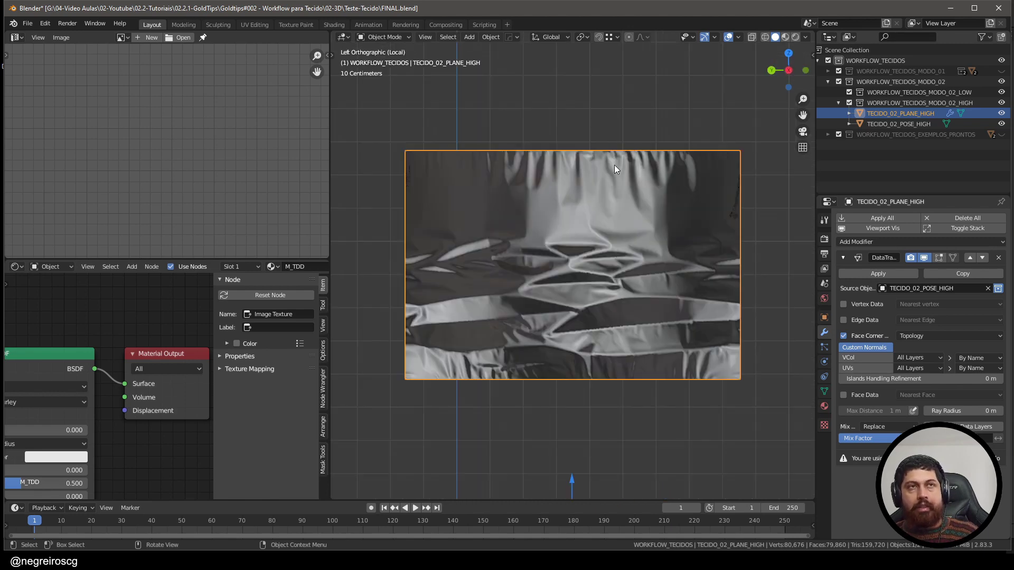
pyautogui.scroll(-2, 614, 164)
pyautogui.keyDown('shift'); pyautogui.moveTo(576, 250); pyautogui.dragTo(576, 283, button='middle'); pyautogui.keyUp('shift')
# Step: Snap the 3D cursor to the center of TECIDO_02_PLANE_HIGH's selected geometry
pyautogui.press('Tab')
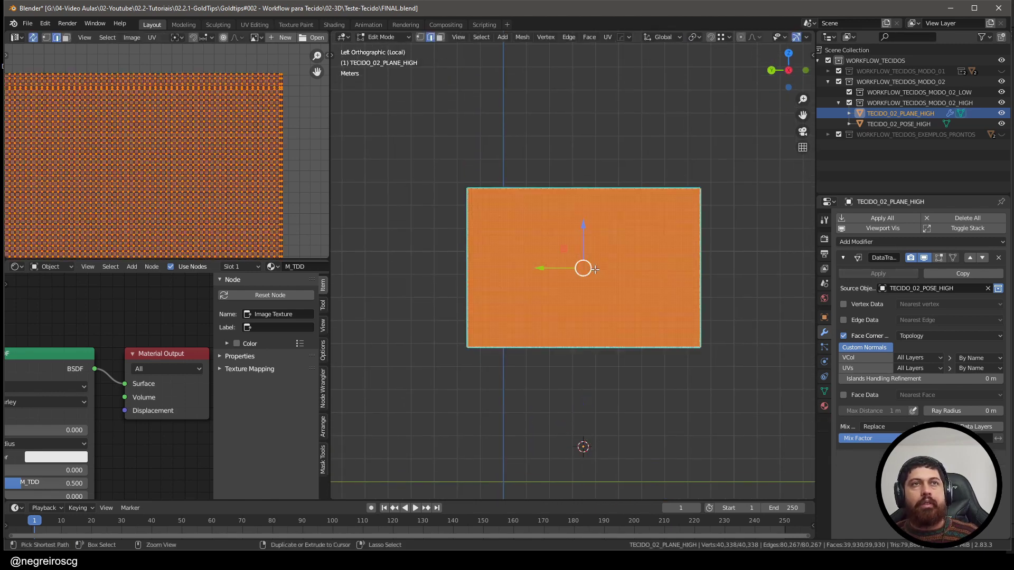
pyautogui.hotkey('ctrl', 'Tab')
pyautogui.click(622, 246)
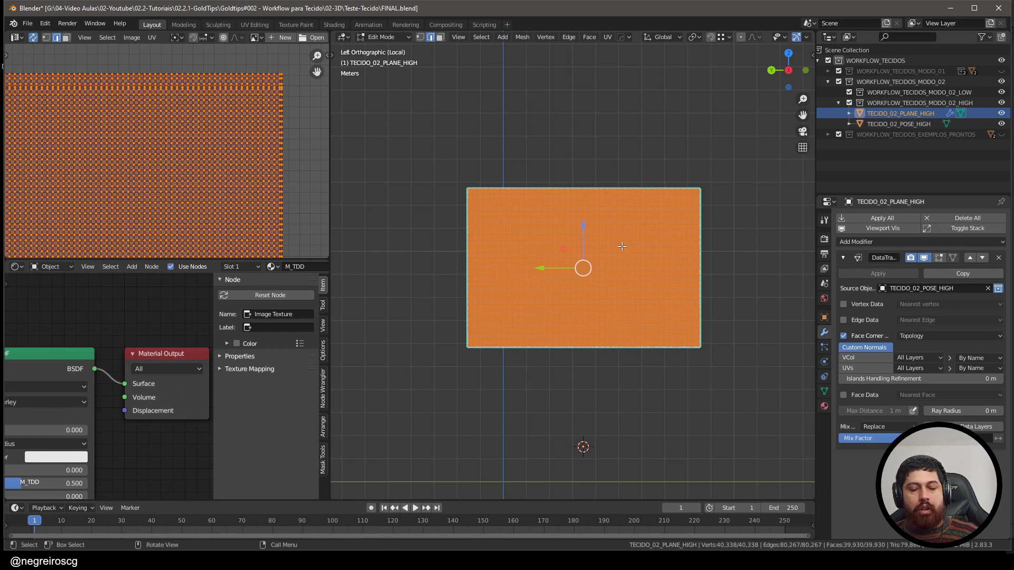
pyautogui.press('Tab')
pyautogui.click(622, 244)
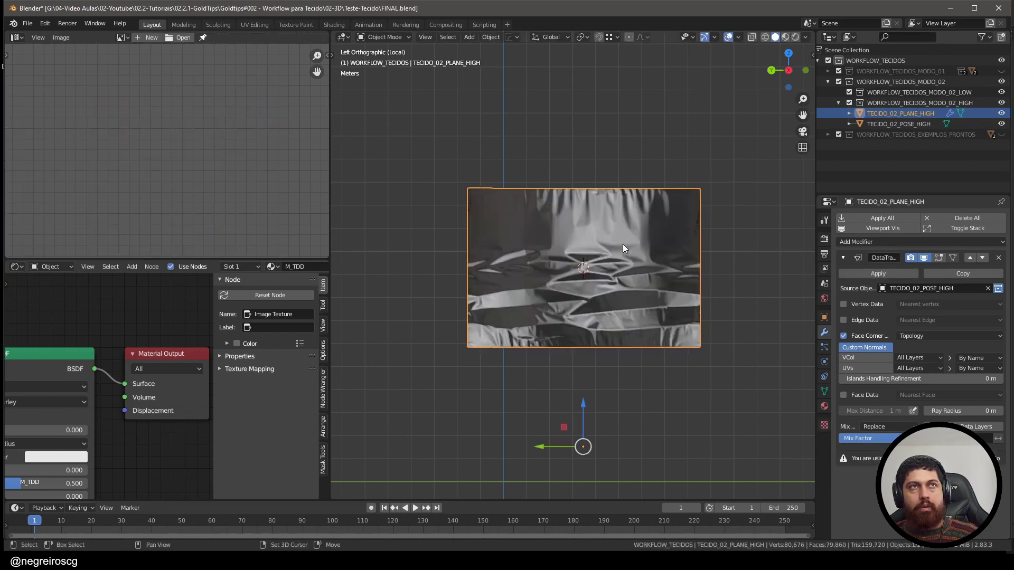
# Step: Add a mesh plane at the 3D cursor and rotate it 90° around the Y axis
pyautogui.keyDown('shift'); pyautogui.moveTo(622, 244); pyautogui.dragTo(631, 274, button='middle'); pyautogui.keyUp('shift')
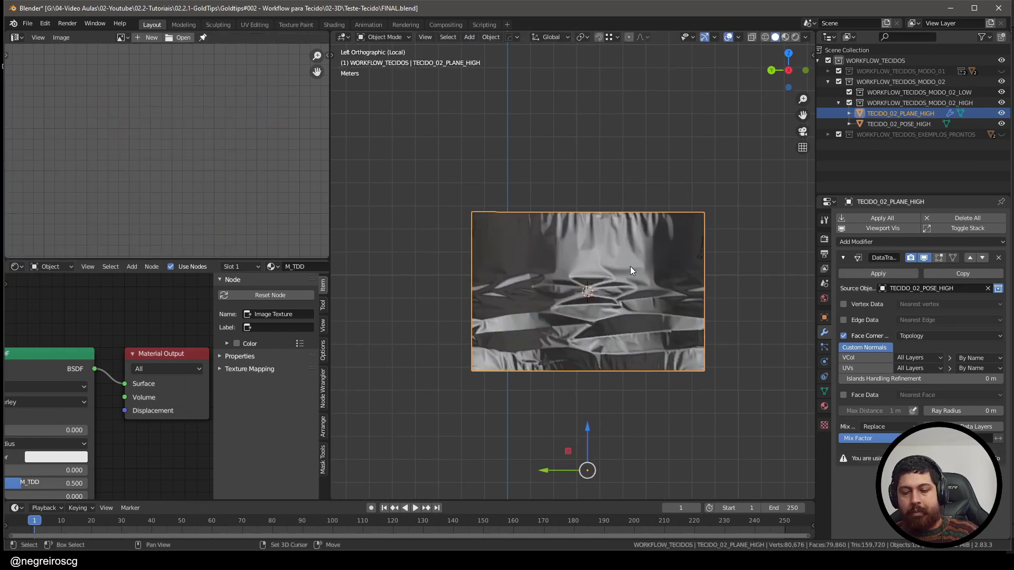
pyautogui.keyDown('shift'); pyautogui.moveTo(579, 296); pyautogui.dragTo(587, 305, button='middle'); pyautogui.keyUp('shift')
pyautogui.hotkey('shift', 'a')
pyautogui.moveTo(592, 290)
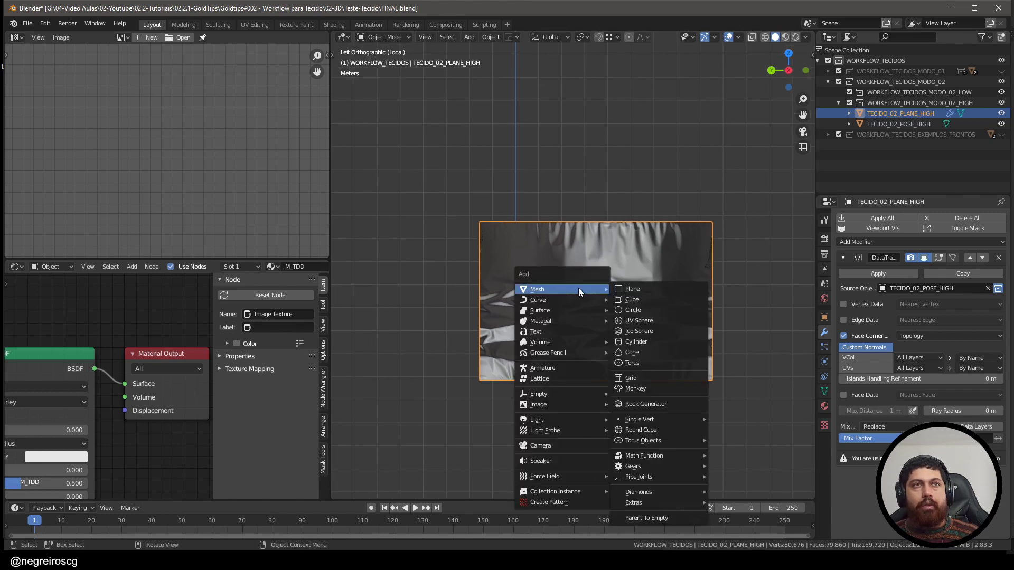
pyautogui.click(646, 291)
pyautogui.scroll(1, 592, 290)
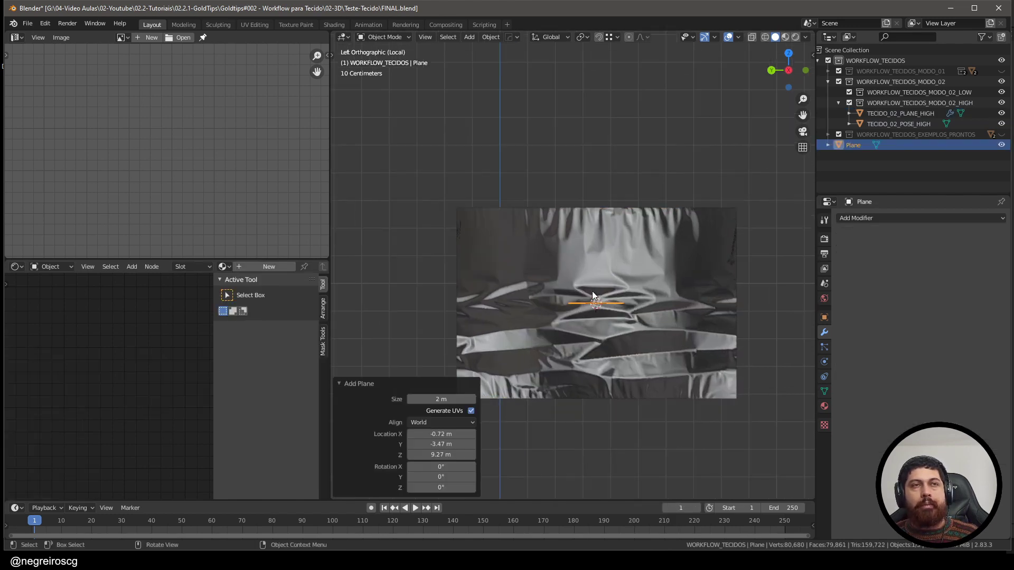
pyautogui.press('r')
pyautogui.press('Escape')
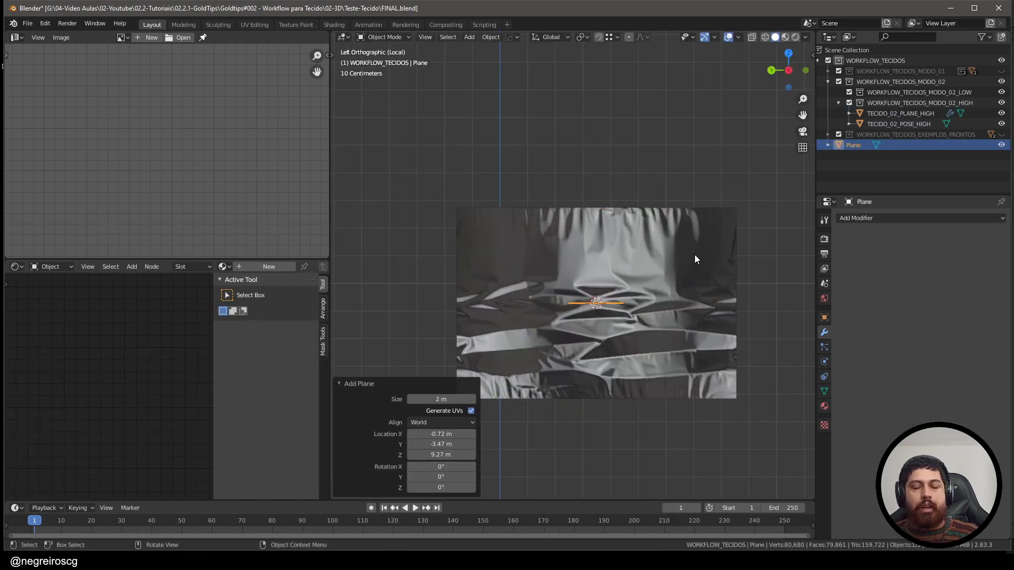
pyautogui.write('ry90')
pyautogui.press('Return')
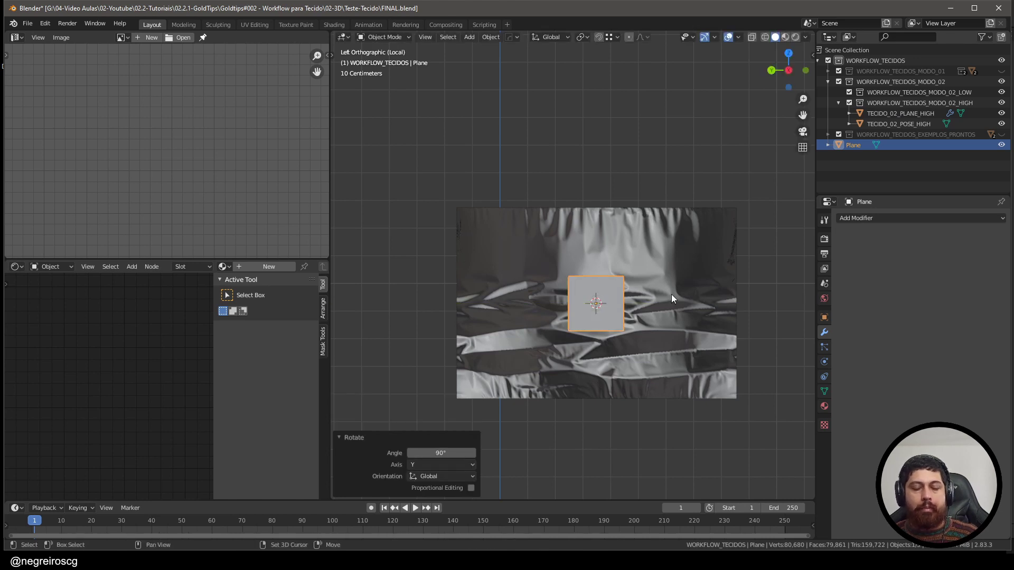
# Step: Use vertex snapping to align the new plane's top and bottom edges with those of the high-poly plane
pyautogui.press('Tab')
pyautogui.press('2')
pyautogui.click(603, 278)
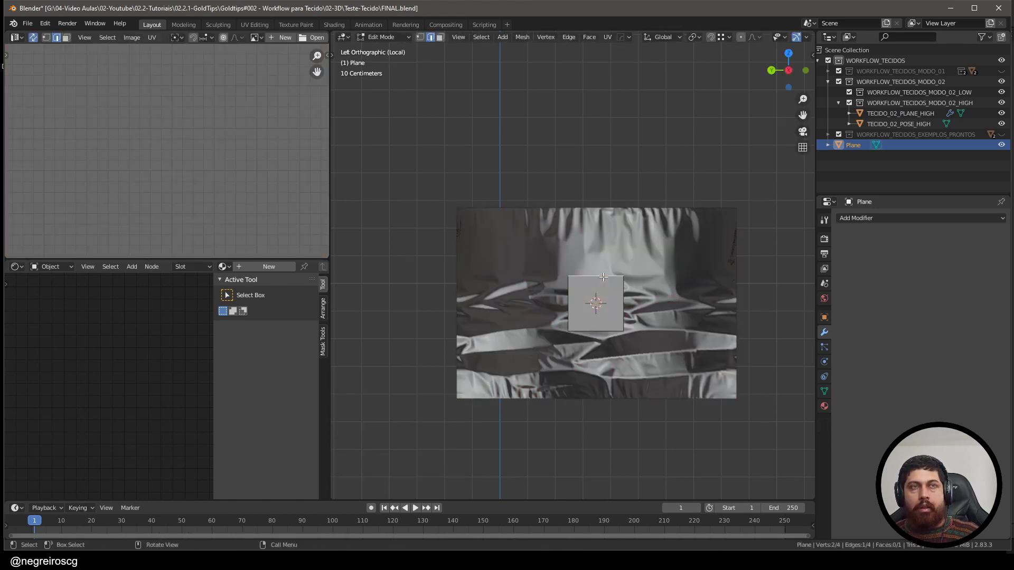
pyautogui.hotkey('ctrl', 'shift', 'Tab')
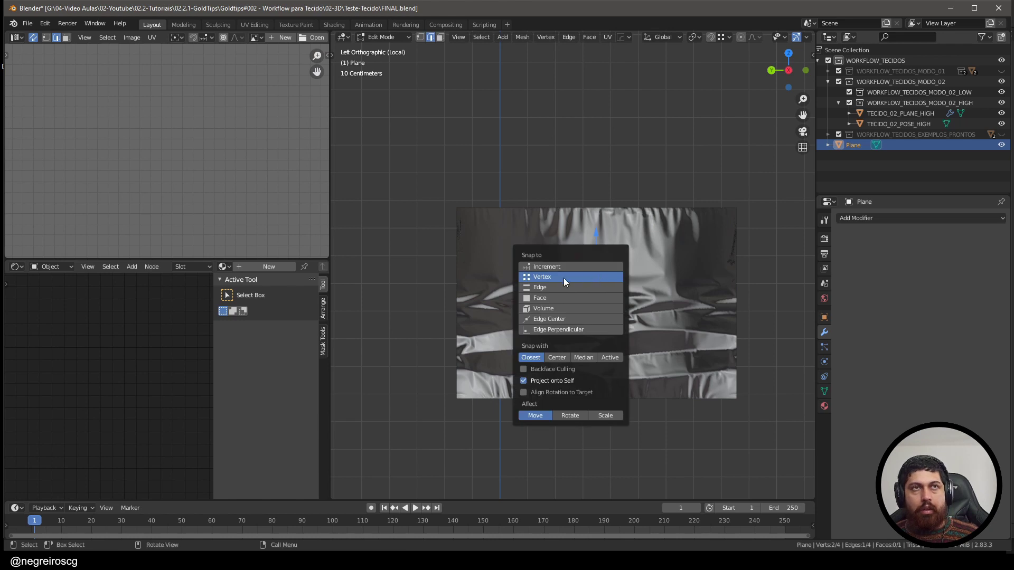
pyautogui.click(563, 278)
pyautogui.moveTo(595, 242); pyautogui.dragTo(734, 209)
pyautogui.click(587, 330)
pyautogui.moveTo(596, 296); pyautogui.dragTo(743, 401)
# Step: Snap the new plane's left and right edges to the side borders of the high-poly plane
pyautogui.click(555, 301)
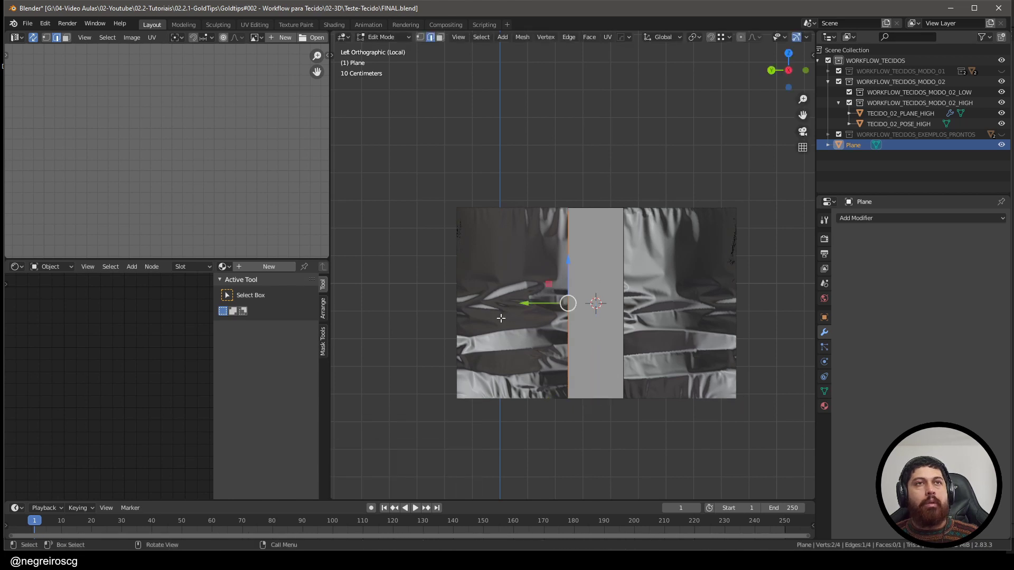
pyautogui.keyDown('shift'); pyautogui.moveTo(593, 315); pyautogui.dragTo(641, 309, button='middle'); pyautogui.keyUp('shift')
pyautogui.moveTo(585, 297); pyautogui.dragTo(498, 208)
pyautogui.keyDown('shift'); pyautogui.moveTo(685, 300); pyautogui.dragTo(598, 310, button='middle'); pyautogui.keyUp('shift')
pyautogui.click(573, 311)
pyautogui.moveTo(548, 305); pyautogui.dragTo(707, 206)
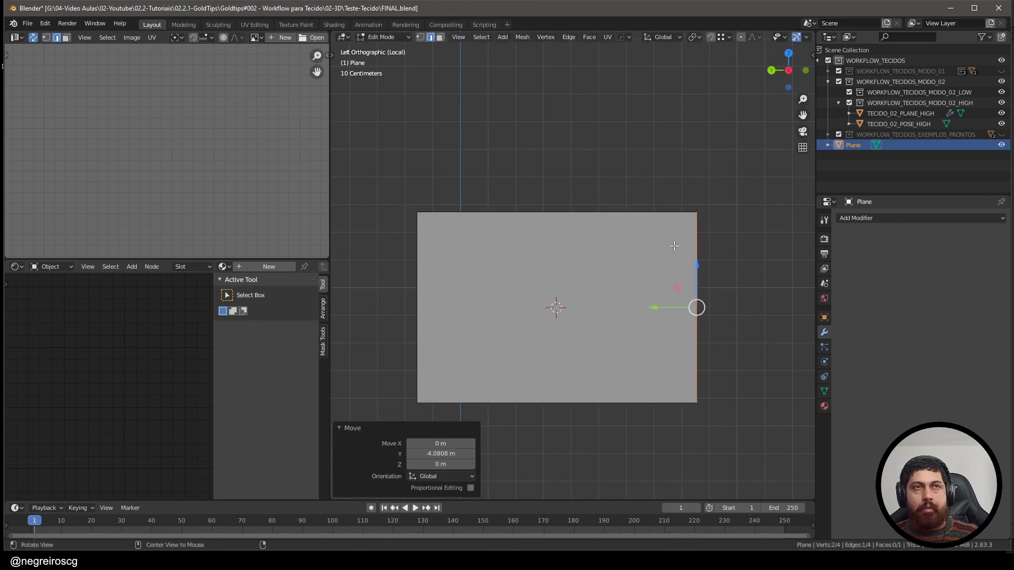
# Step: Turn on X-ray display to compare the new plane with the folded high-poly plane behind it
pyautogui.hotkey('alt', 'z')
pyautogui.keyDown('shift'); pyautogui.moveTo(642, 274); pyautogui.dragTo(670, 288, button='middle'); pyautogui.keyUp('shift')
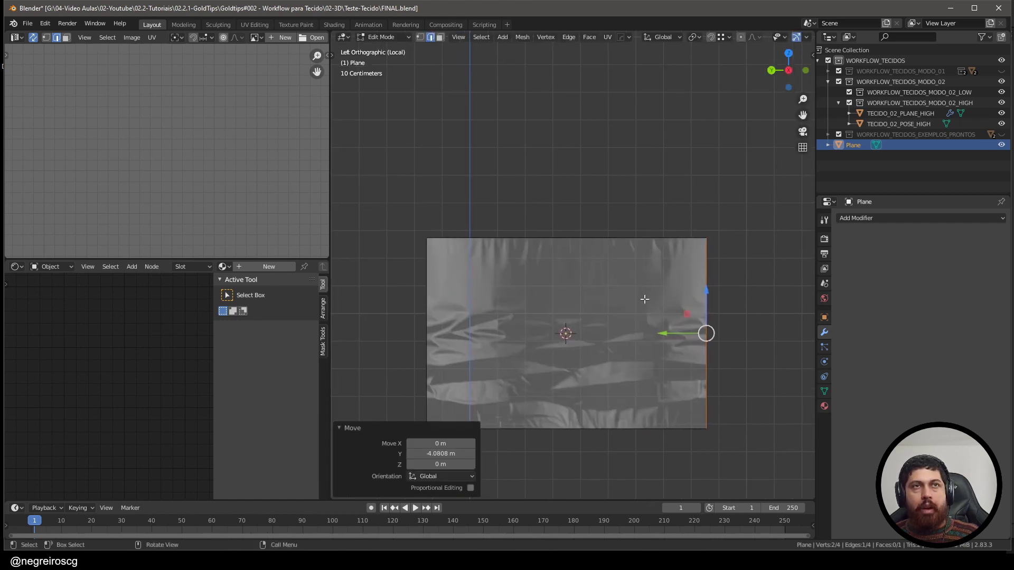
pyautogui.keyDown('shift'); pyautogui.moveTo(558, 382); pyautogui.dragTo(564, 297, button='middle'); pyautogui.keyUp('shift')
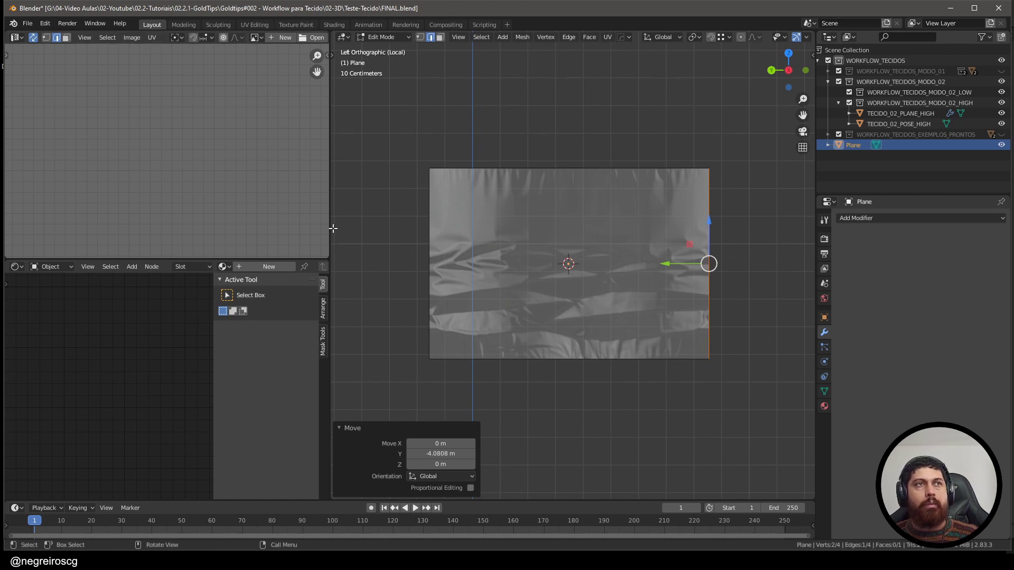
# Step: Widen the 3D viewport over the neighbouring editors and centre the plane in it
pyautogui.moveTo(329, 228); pyautogui.dragTo(63, 248)
pyautogui.keyDown('shift'); pyautogui.moveTo(532, 261); pyautogui.dragTo(544, 244, button='middle'); pyautogui.keyUp('shift')
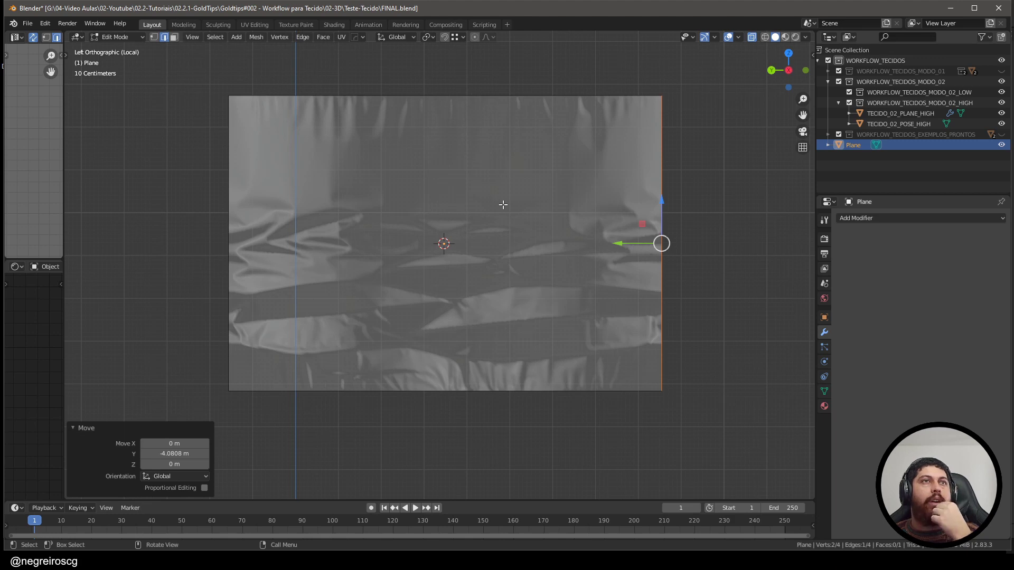
pyautogui.keyDown('shift'); pyautogui.moveTo(516, 199); pyautogui.dragTo(581, 247, button='middle'); pyautogui.keyUp('shift')
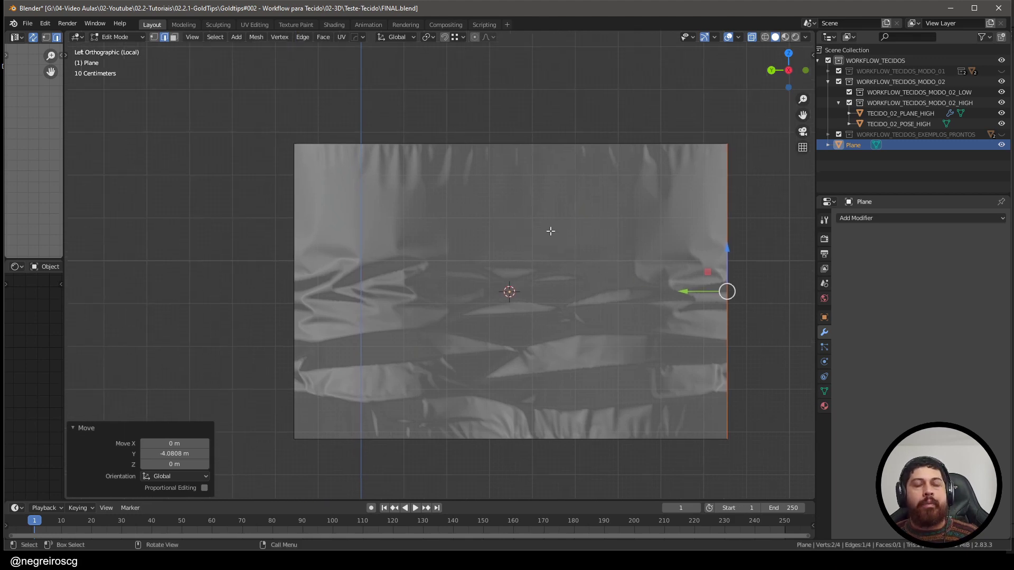
# Step: Add evenly spaced vertical loop cuts across the plane and set the number of cuts to 18
pyautogui.hotkey('ctrl', 'r')
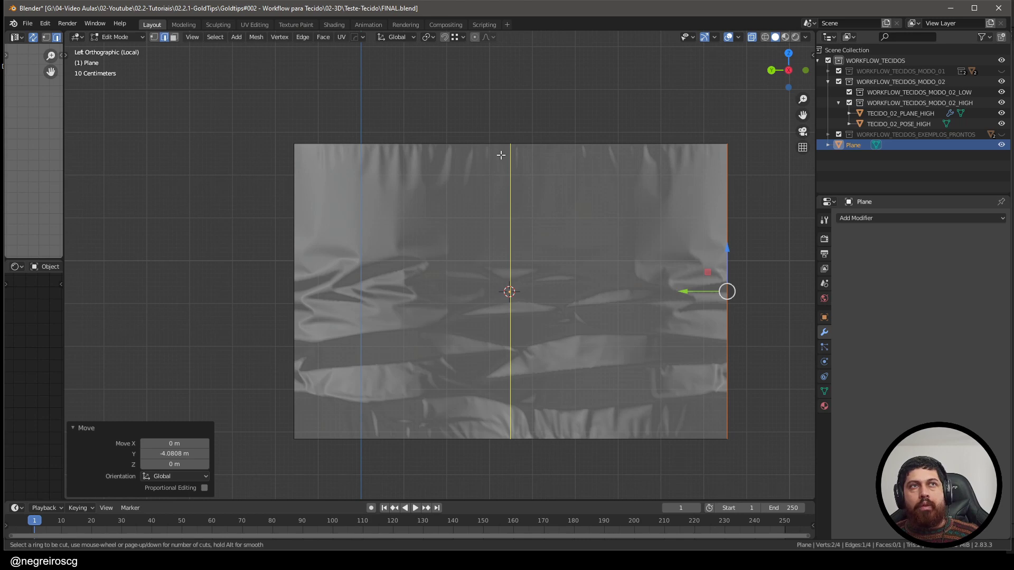
pyautogui.scroll(3, 500, 154)
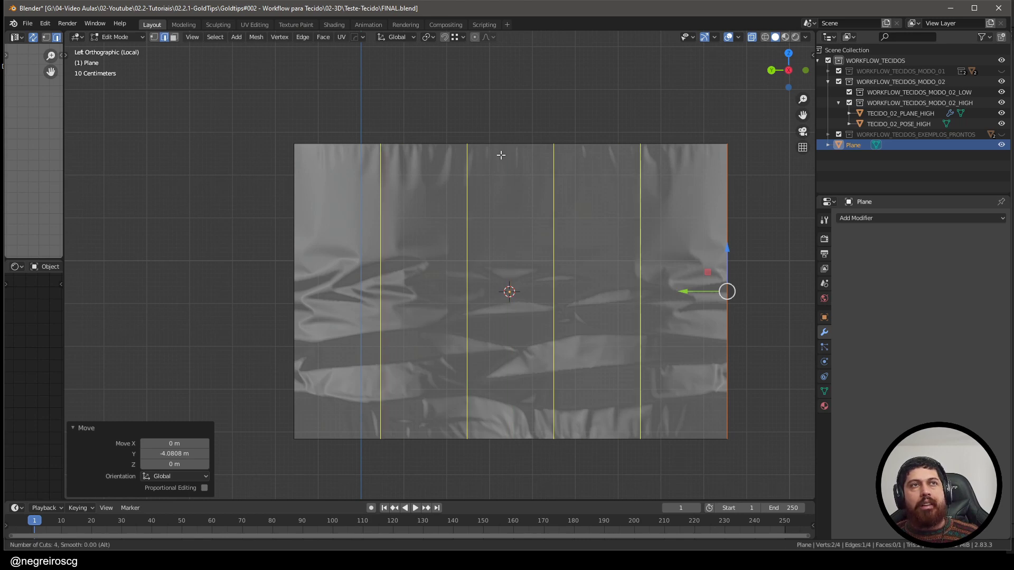
pyautogui.click(501, 155)
pyautogui.rightClick(493, 154)
pyautogui.click(198, 405)
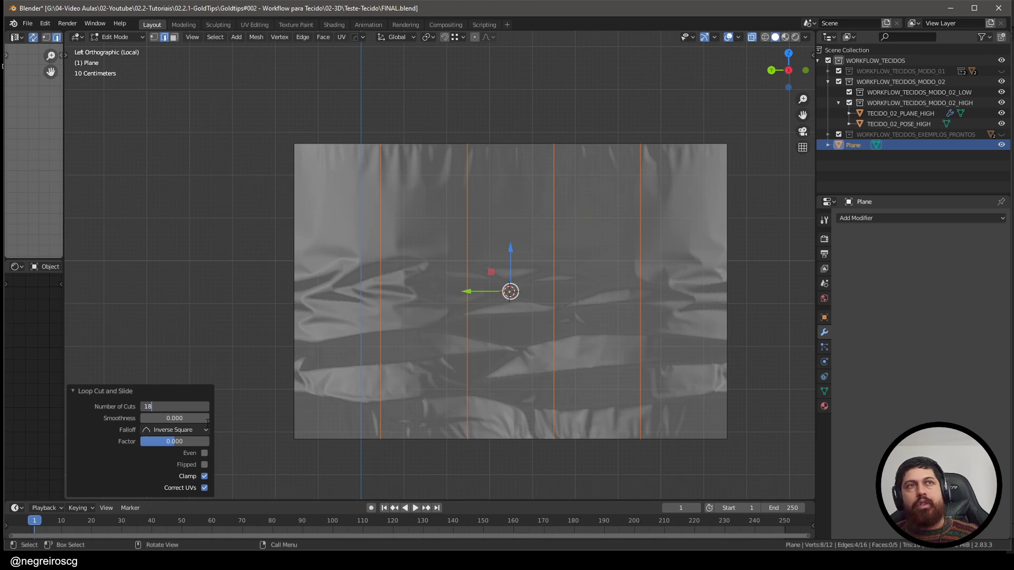
pyautogui.write('18')
pyautogui.press('Return')
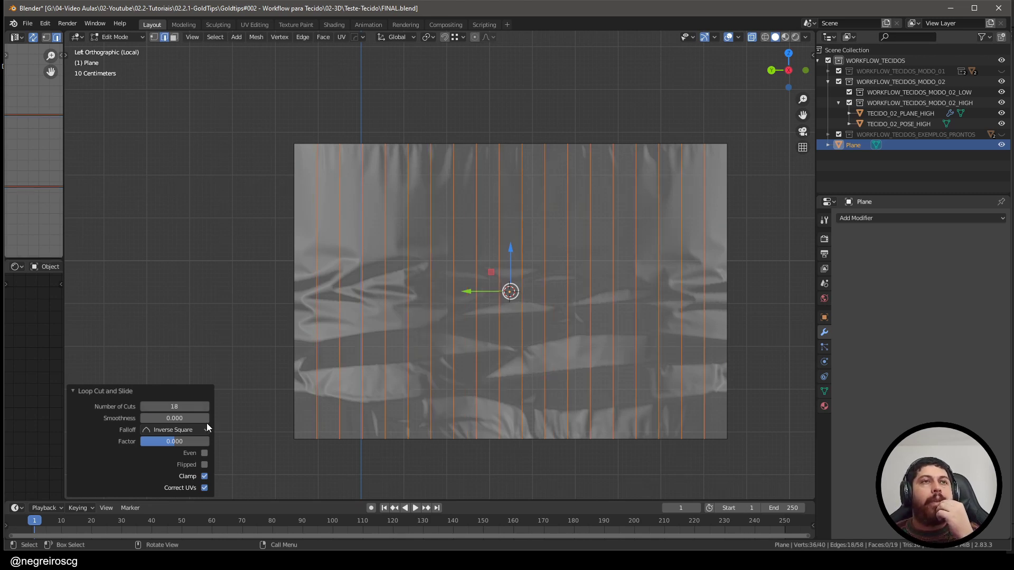
# Step: Increase the number of vertical loop cuts to 36
pyautogui.click(186, 404)
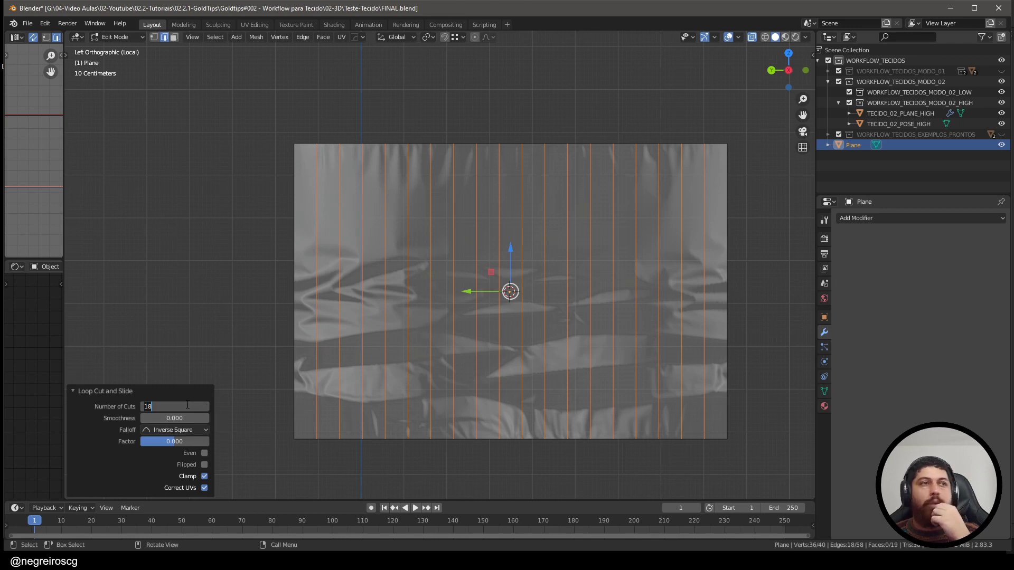
pyautogui.write('36')
pyautogui.press('Return')
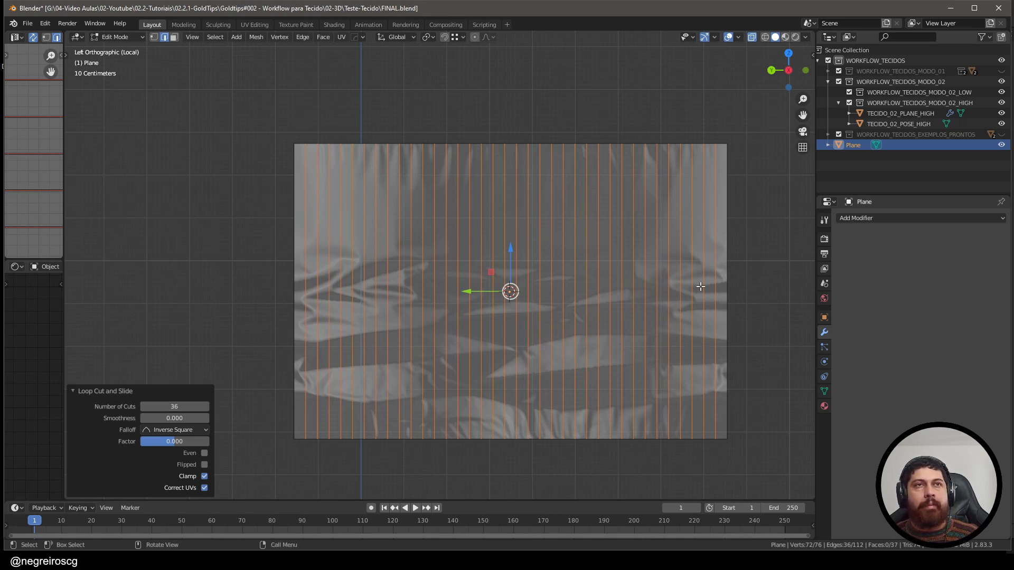
# Step: Add a horizontal edge loop near the plane's bottom with a slide factor of about -0.814, then raise it about 0.029 m
pyautogui.scroll(1, 700, 286)
pyautogui.scroll(-1, 692, 341)
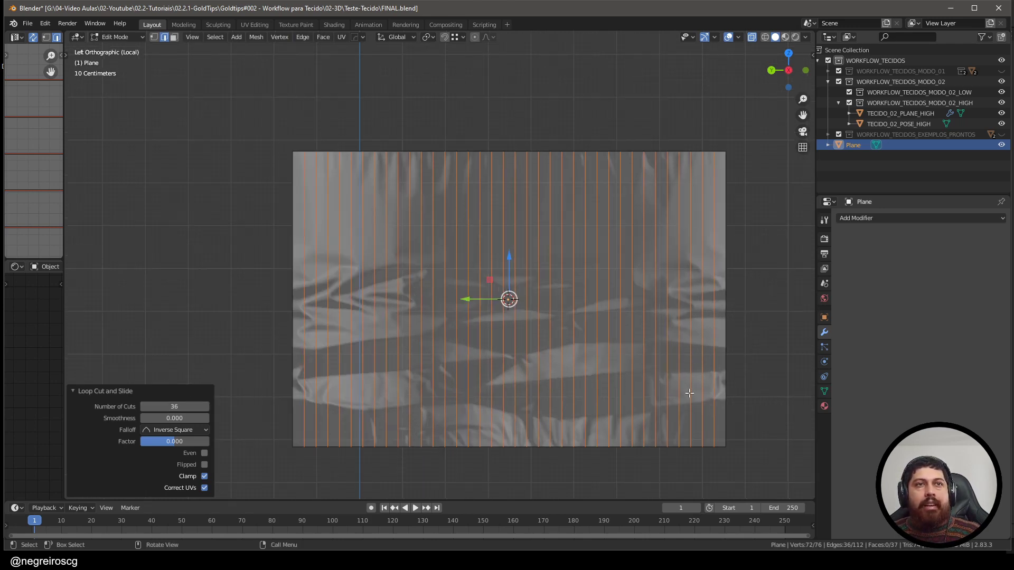
pyautogui.hotkey('ctrl', 'r')
pyautogui.click(700, 410)
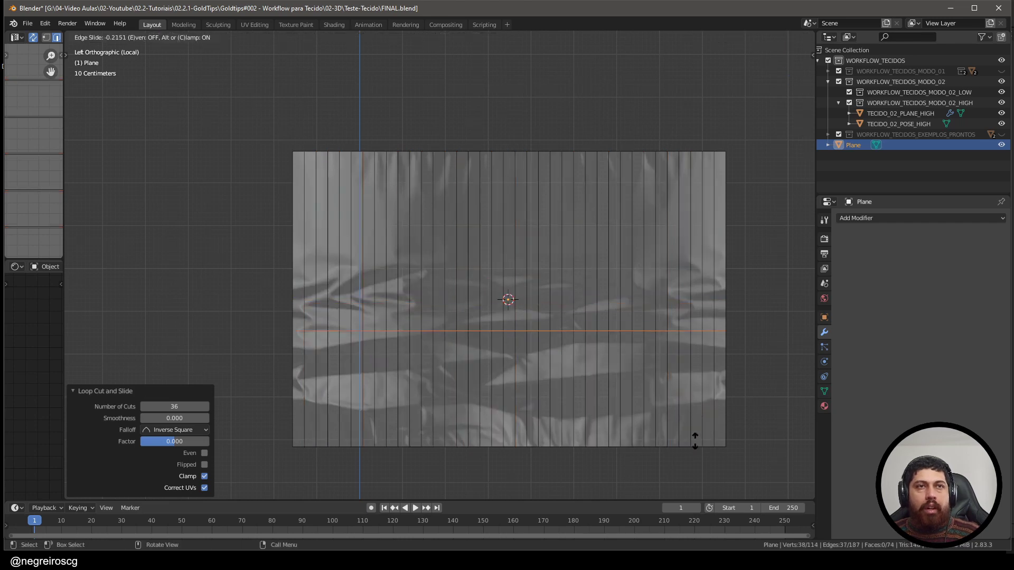
pyautogui.click(667, 62)
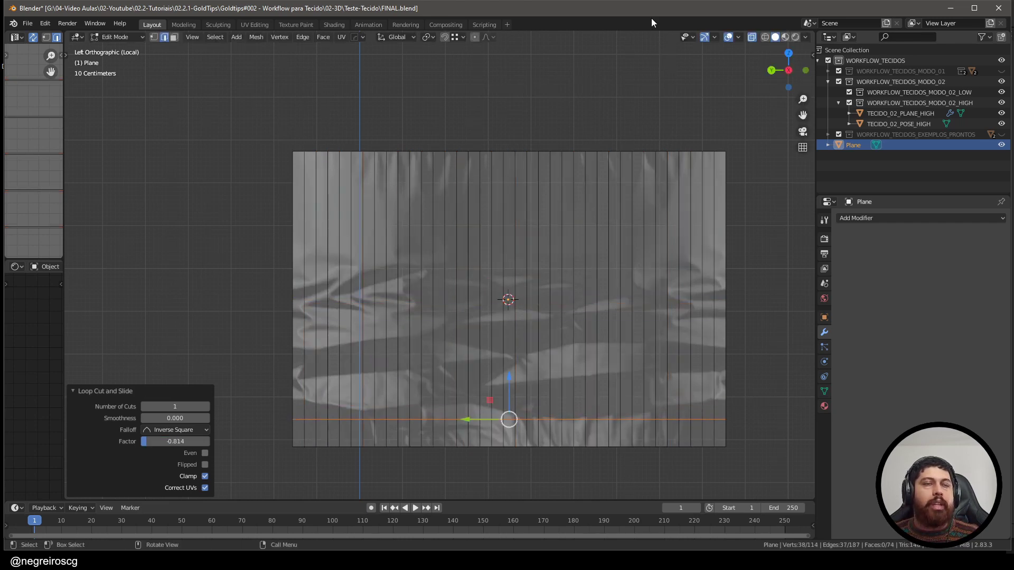
pyautogui.keyDown('shift'); pyautogui.moveTo(628, 257); pyautogui.dragTo(592, 203, button='middle'); pyautogui.keyUp('shift')
pyautogui.scroll(3, 618, 330)
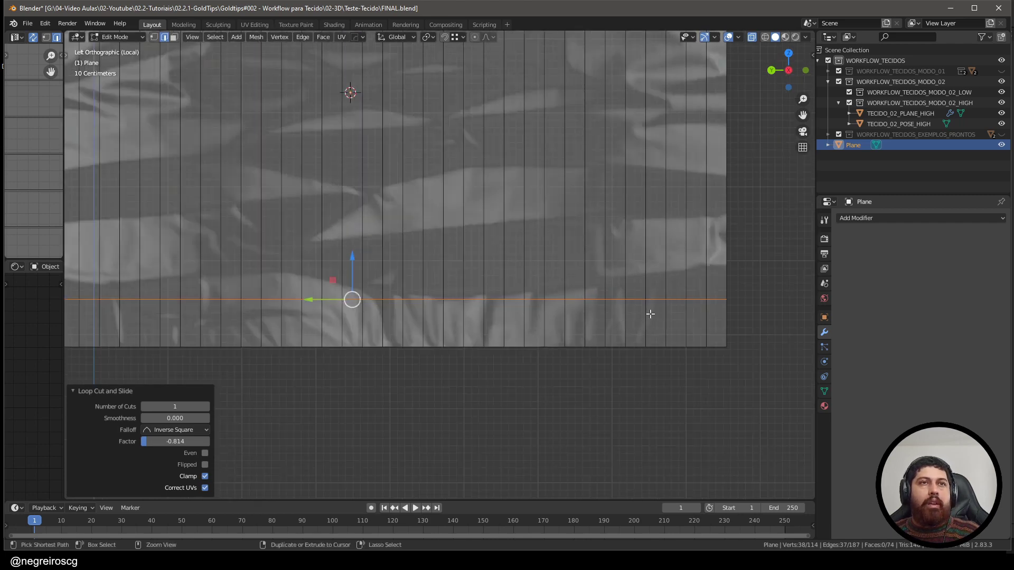
pyautogui.moveTo(352, 269); pyautogui.dragTo(352, 267)
# Step: Bevel the lower horizontal edge loop with 4 segments and an offset of about 0.191 m
pyautogui.hotkey('ctrl', 'b')
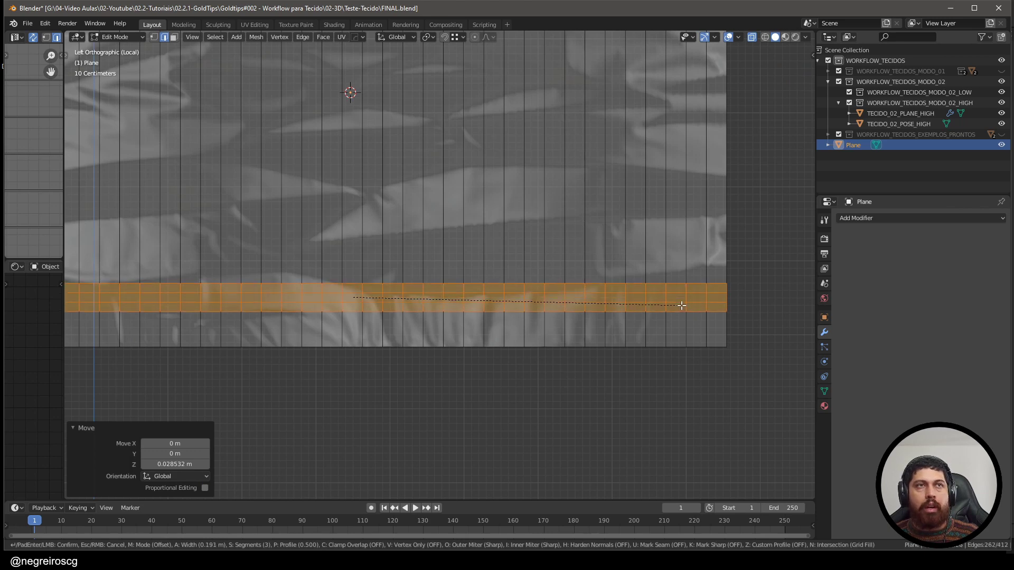
pyautogui.scroll(1, 681, 305)
pyautogui.click(681, 305)
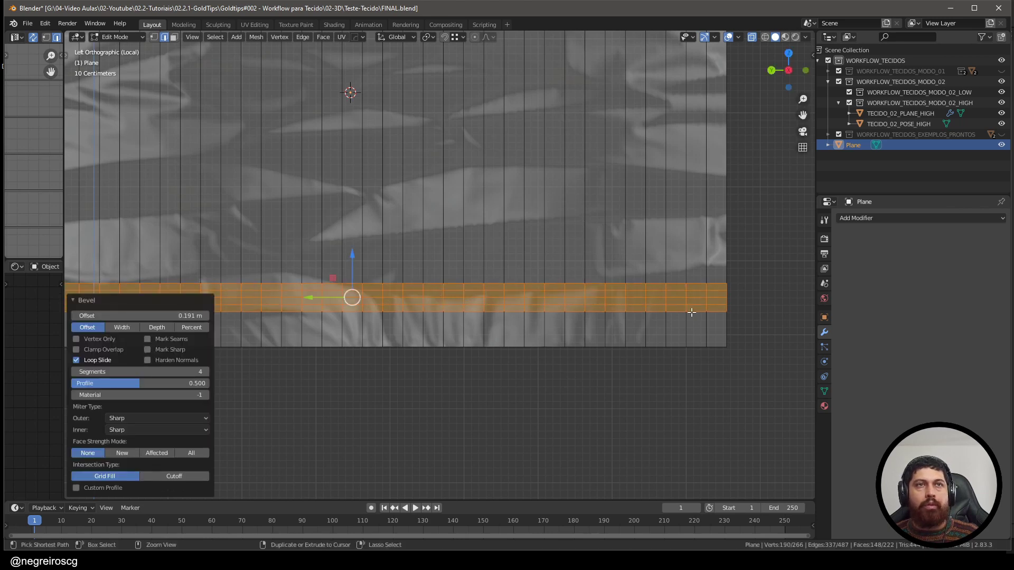
# Step: Add two evenly spaced horizontal loop cuts between the bevelled band and the plane's bottom edge
pyautogui.hotkey('ctrl', 'r')
pyautogui.scroll(1, 661, 336)
pyautogui.click(661, 336)
pyautogui.rightClick(661, 336)
# Step: Add a horizontal edge loop just above the large middle folds, with a slide factor of about 0.147
pyautogui.scroll(-1, 675, 312)
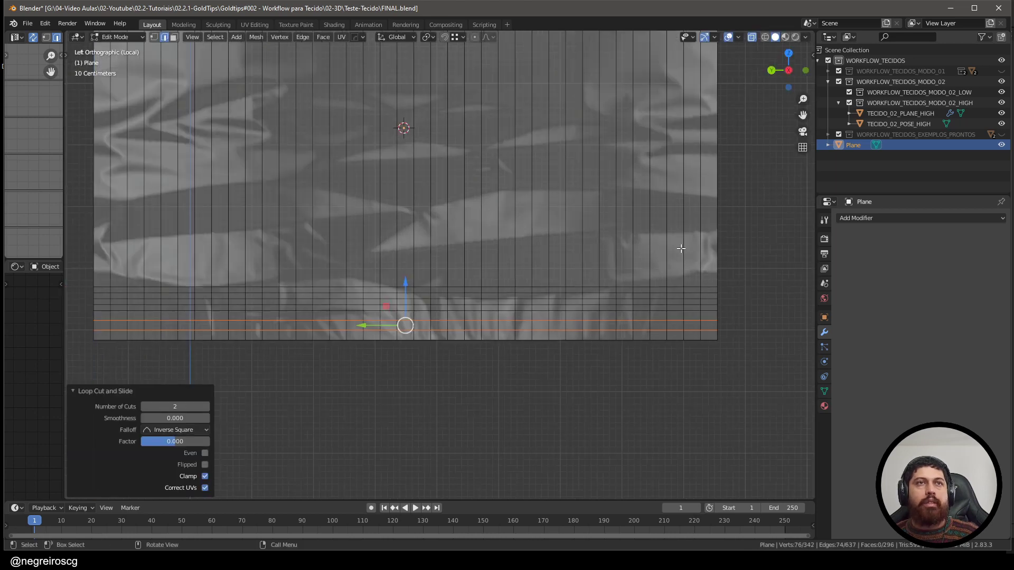
pyautogui.keyDown('shift'); pyautogui.moveTo(684, 246); pyautogui.dragTo(669, 351, button='middle'); pyautogui.keyUp('shift')
pyautogui.hotkey('ctrl', 'r')
pyautogui.click(667, 133)
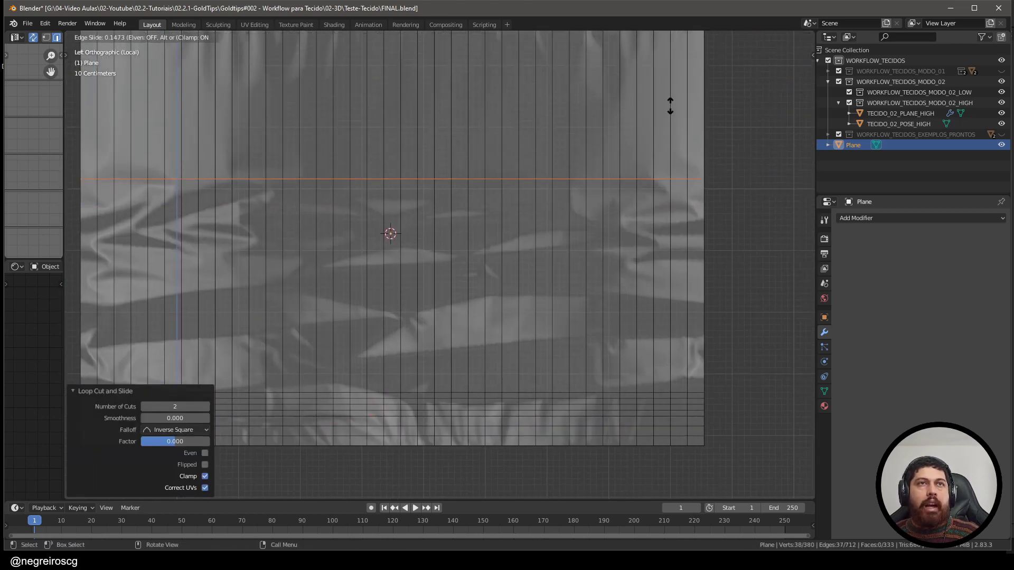
pyautogui.click(670, 105)
# Step: Add 10 evenly spaced horizontal loop cuts between the loop above the middle folds and the bevelled band
pyautogui.scroll(-2, 545, 335)
pyautogui.hotkey('ctrl', 'r')
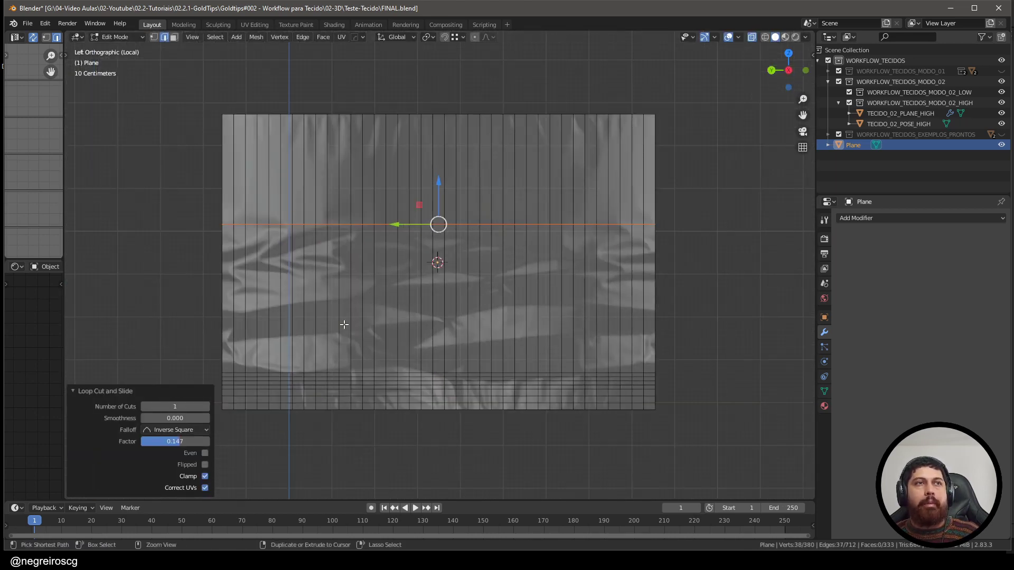
pyautogui.scroll(4, 332, 327)
pyautogui.scroll(4, 331, 327)
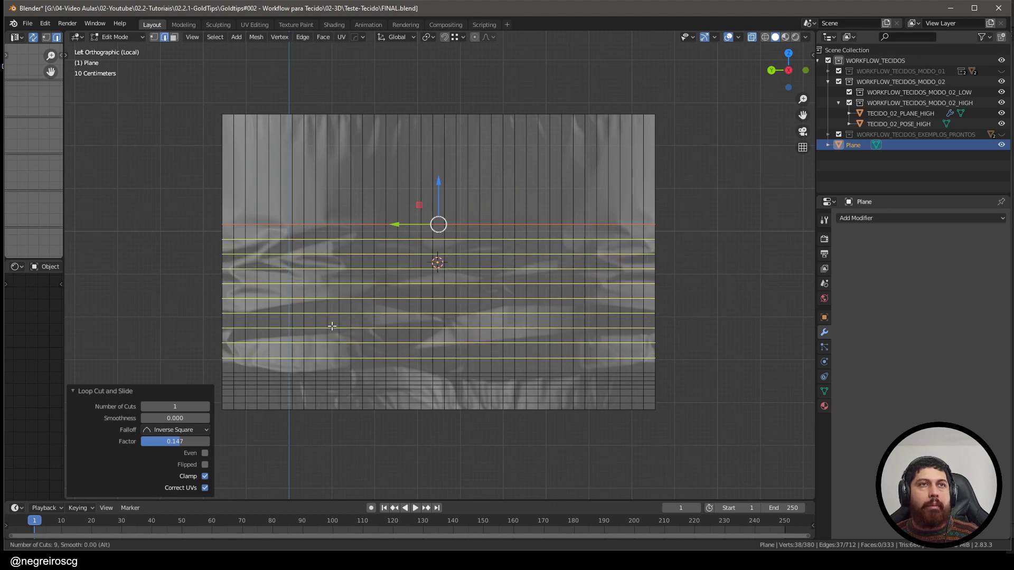
pyautogui.scroll(1, 331, 327)
pyautogui.click(332, 327)
pyautogui.rightClick(331, 327)
# Step: Add a horizontal edge loop close to the plane's top edge, with a slide factor of about 0.817
pyautogui.scroll(1, 564, 147)
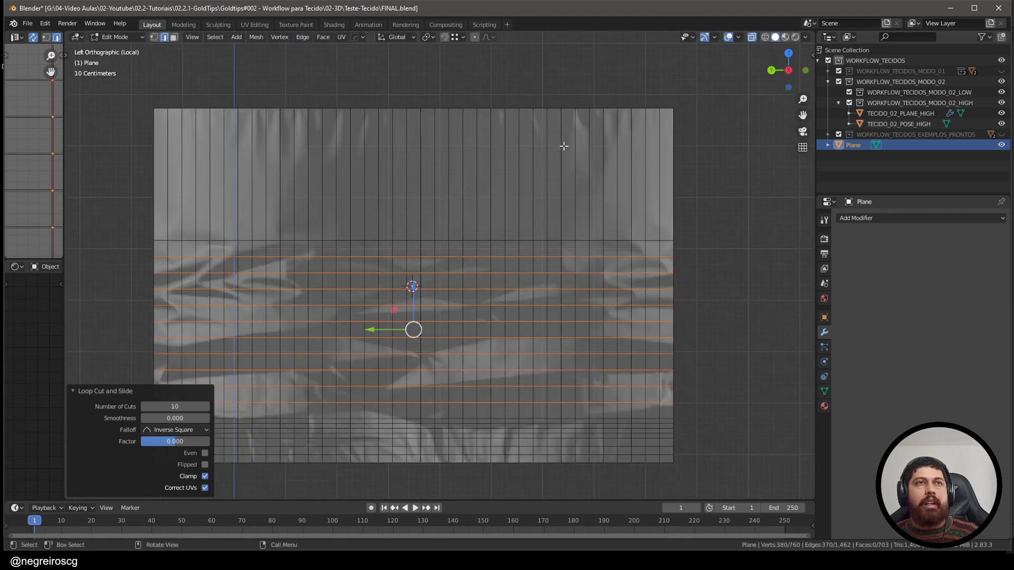
pyautogui.hotkey('ctrl', 'r')
pyautogui.click(612, 176)
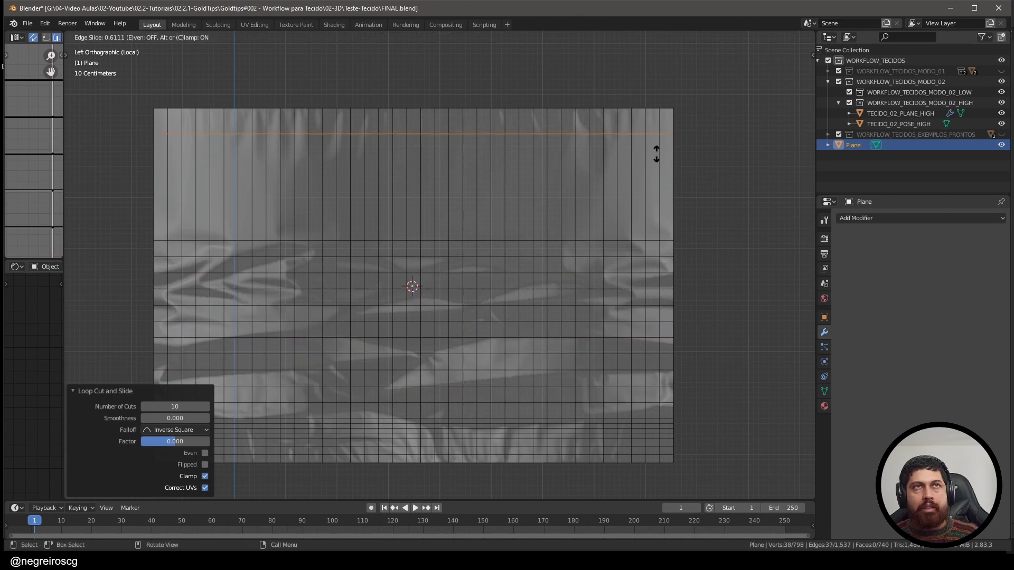
pyautogui.click(658, 140)
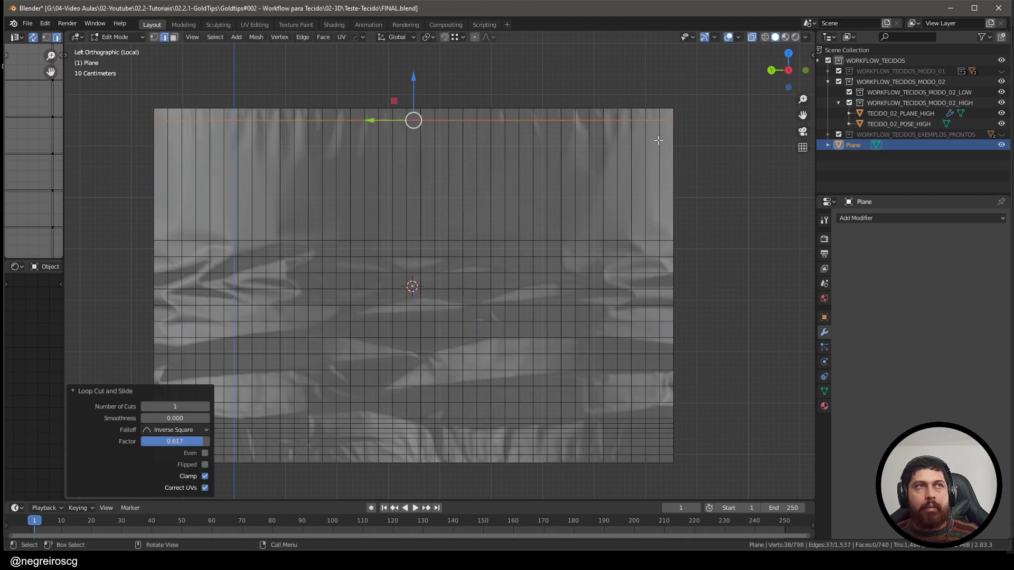
# Step: Add two evenly spaced horizontal loop cuts between the top loop and the loop above the middle folds
pyautogui.hotkey('ctrl', 'r')
pyautogui.click(621, 187)
pyautogui.rightClick(621, 187)
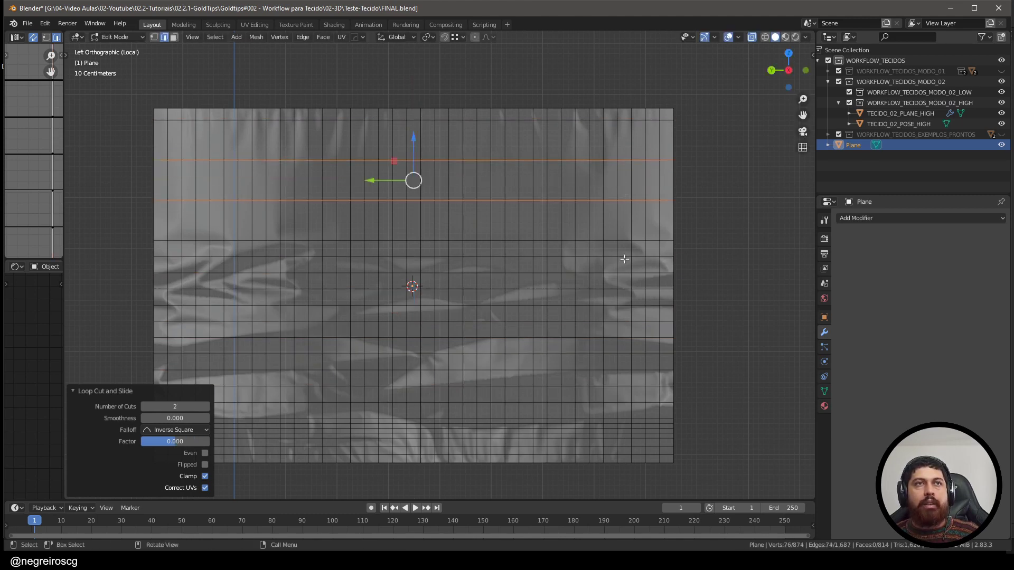
# Step: Add one centred horizontal loop cut in the row just below the loop nearest the top edge
pyautogui.keyDown('shift'); pyautogui.moveTo(628, 286); pyautogui.dragTo(665, 249, button='middle'); pyautogui.keyUp('shift')
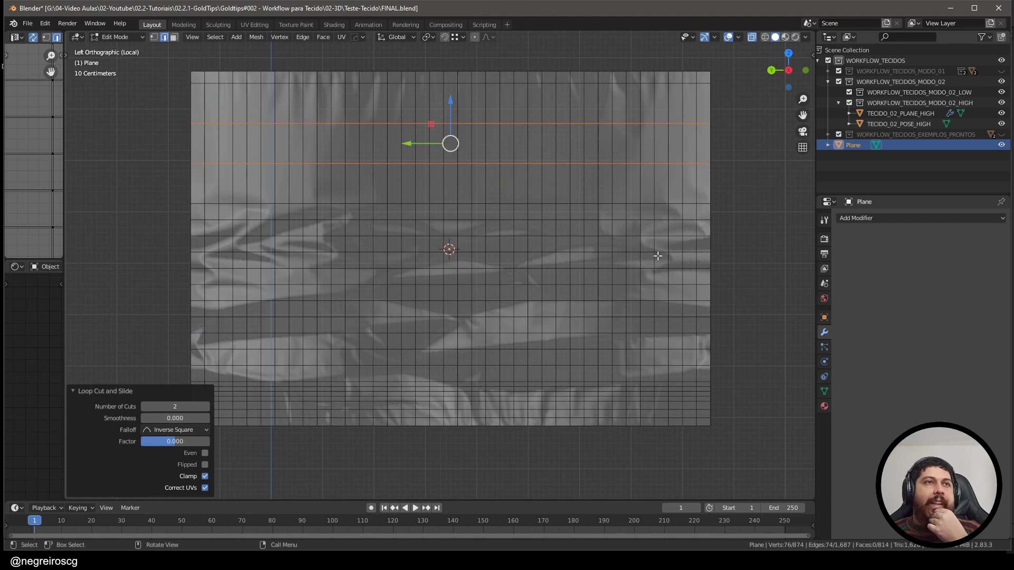
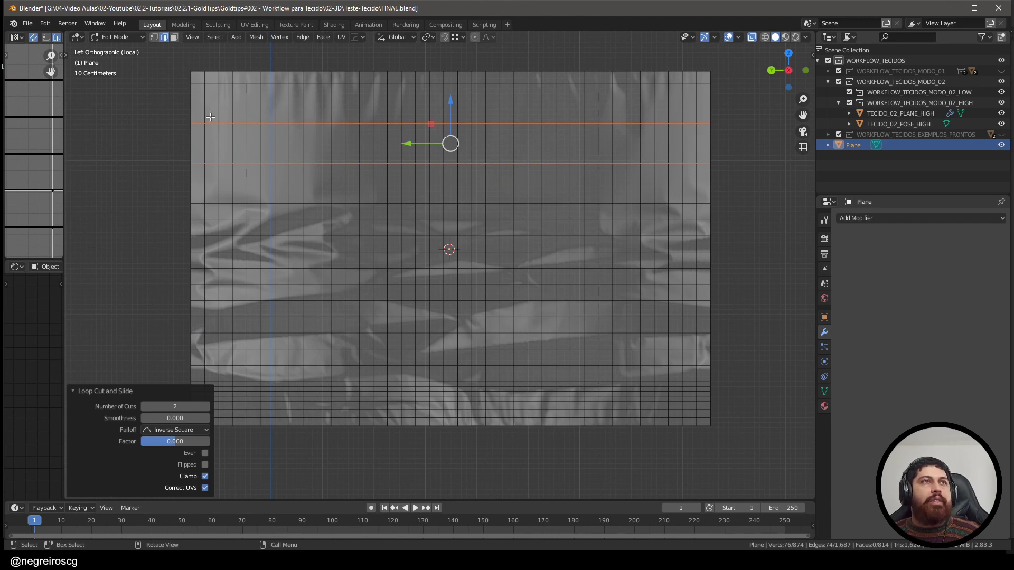
pyautogui.scroll(1, 210, 116)
pyautogui.scroll(-2, 224, 179)
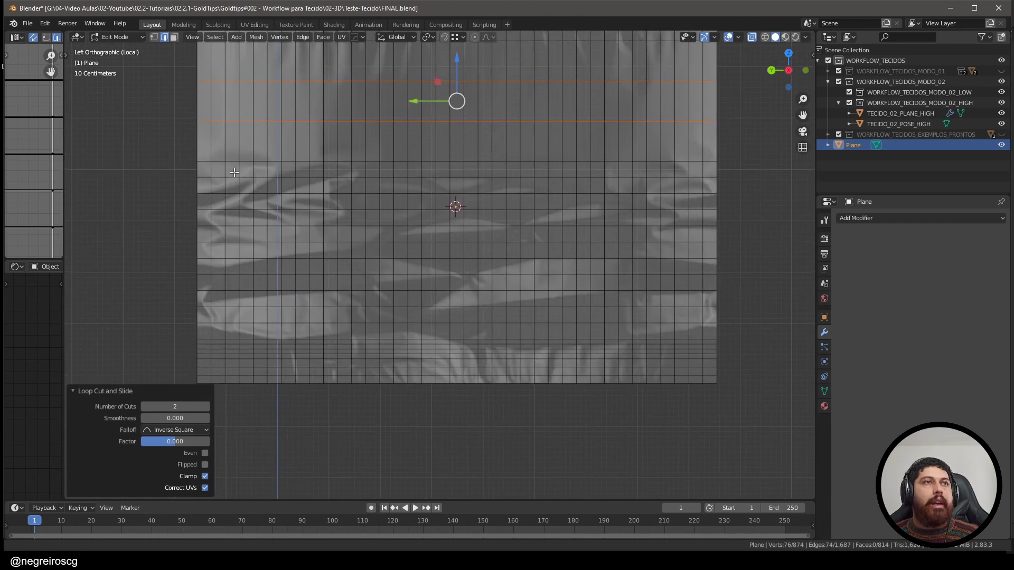
pyautogui.keyDown('shift'); pyautogui.moveTo(233, 98); pyautogui.dragTo(245, 144, button='middle'); pyautogui.keyUp('shift')
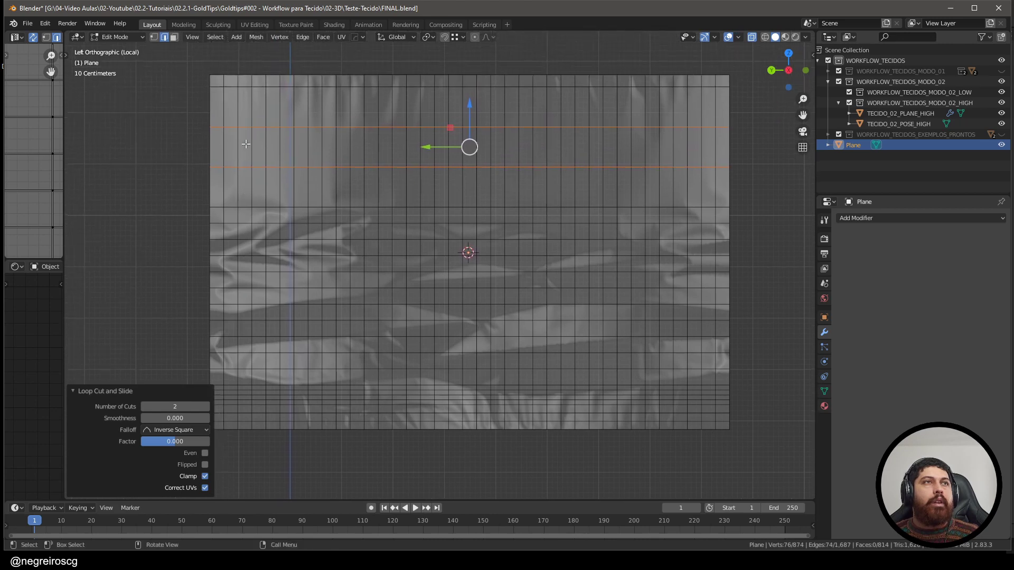
pyautogui.hotkey('ctrl', 'r')
pyautogui.scroll(-1, 230, 108)
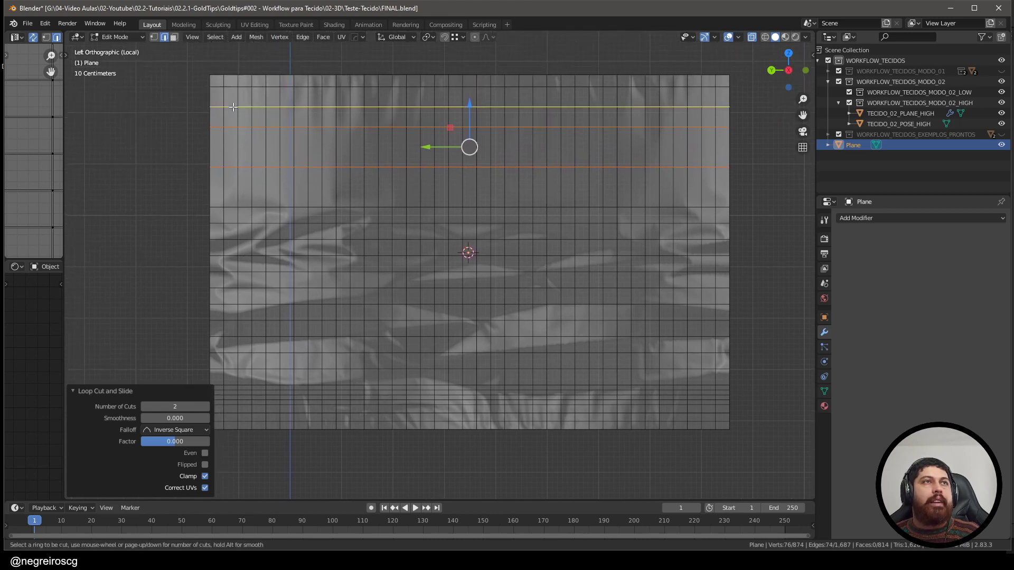
pyautogui.click(230, 107)
pyautogui.rightClick(231, 106)
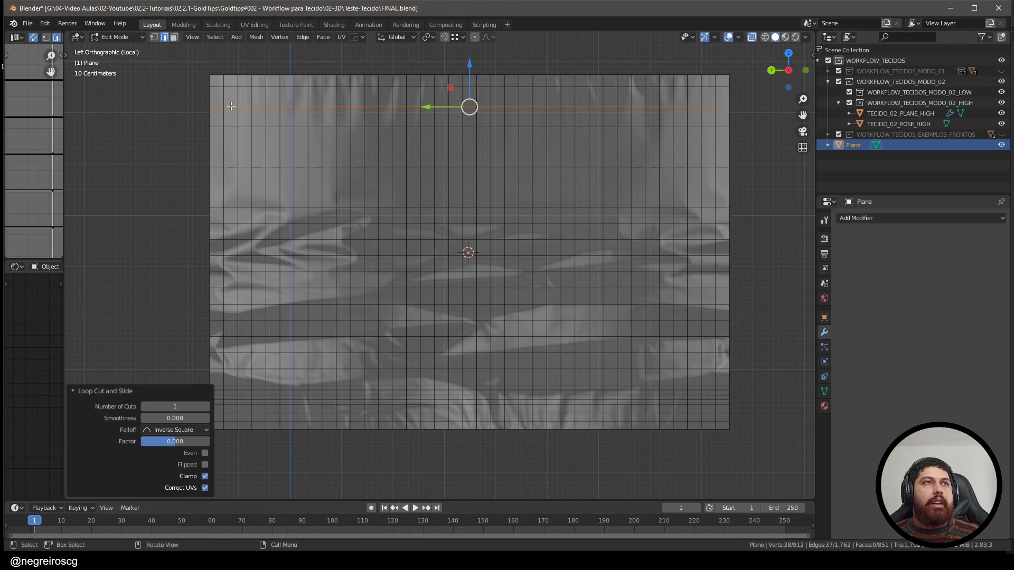
# Step: Select the entire new horizontal edge loop near the top and apply Checker Deselect to keep every other edge selected
pyautogui.click(231, 106)
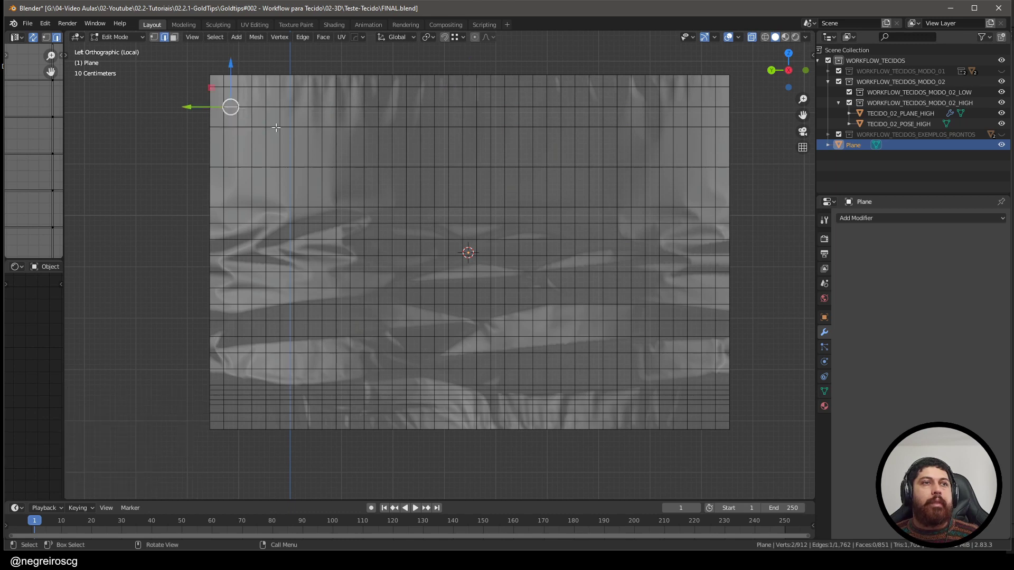
pyautogui.keyDown('alt'); pyautogui.click(230, 107); pyautogui.keyUp('alt')
pyautogui.keyDown('shift'); pyautogui.moveTo(275, 112); pyautogui.dragTo(292, 180, button='middle'); pyautogui.keyUp('shift')
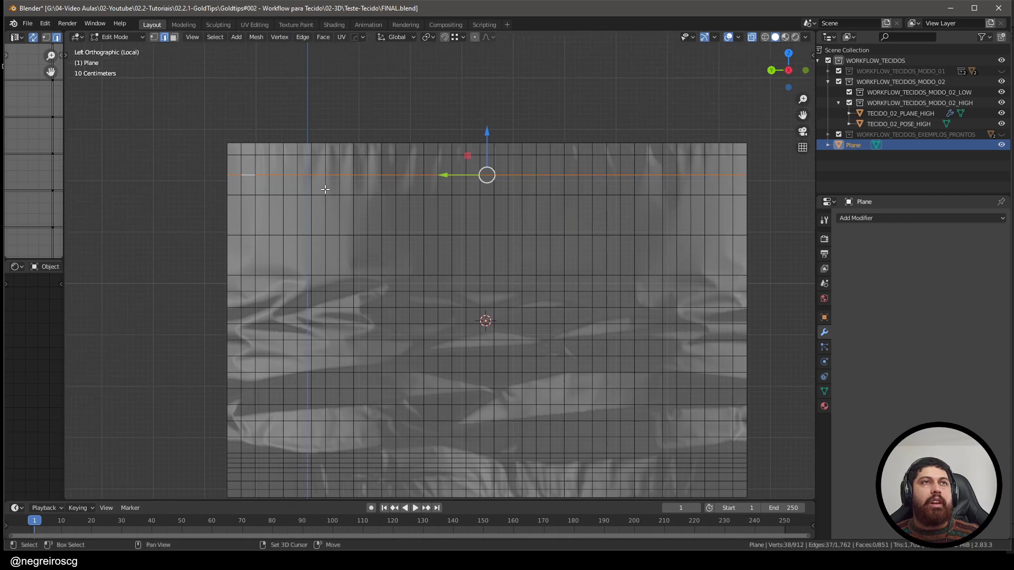
pyautogui.click(216, 37)
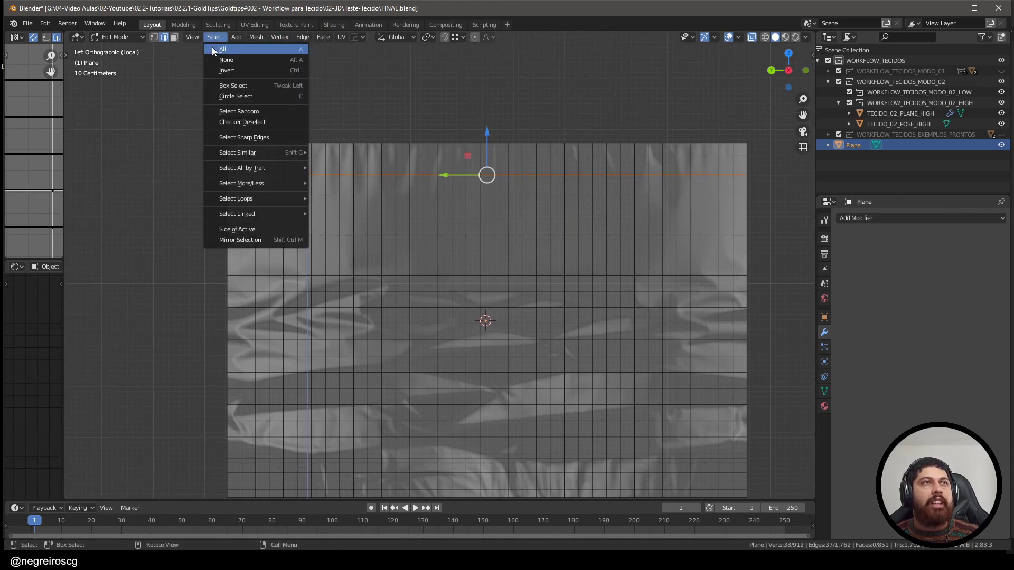
pyautogui.click(264, 123)
pyautogui.scroll(-1, 359, 158)
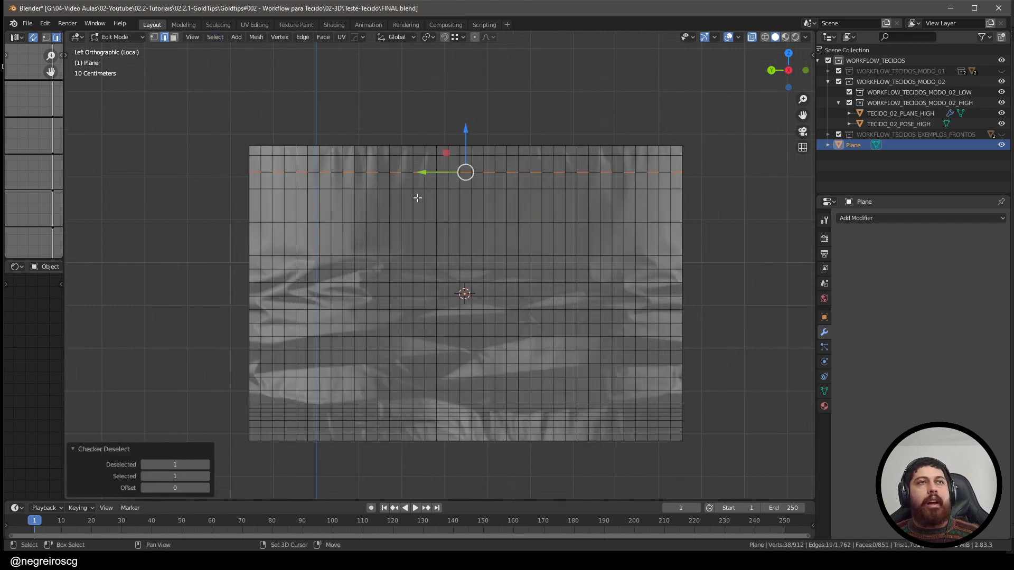
pyautogui.keyDown('shift'); pyautogui.moveTo(443, 217); pyautogui.dragTo(429, 190, button='middle'); pyautogui.keyUp('shift')
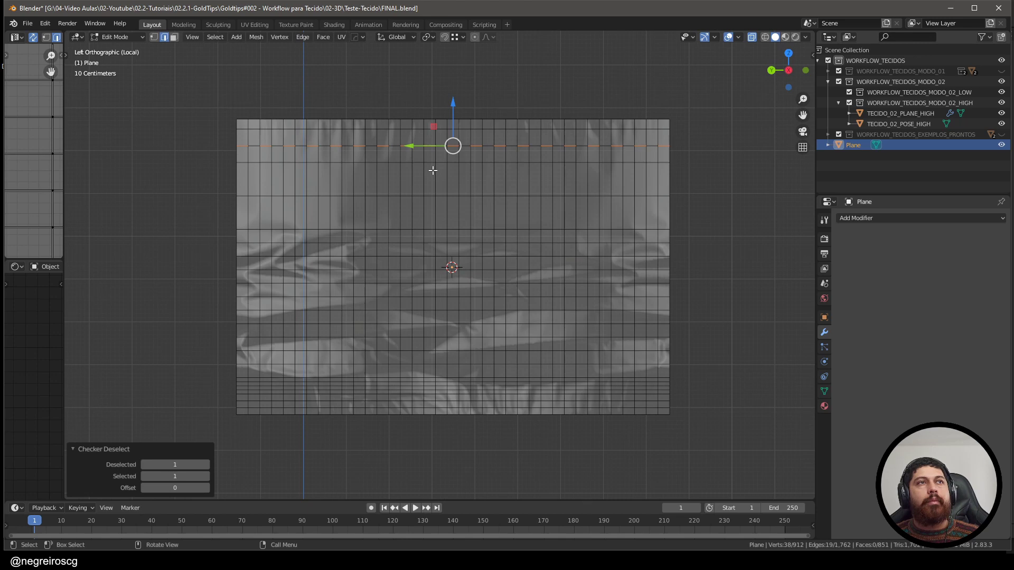
pyautogui.scroll(2, 368, 142)
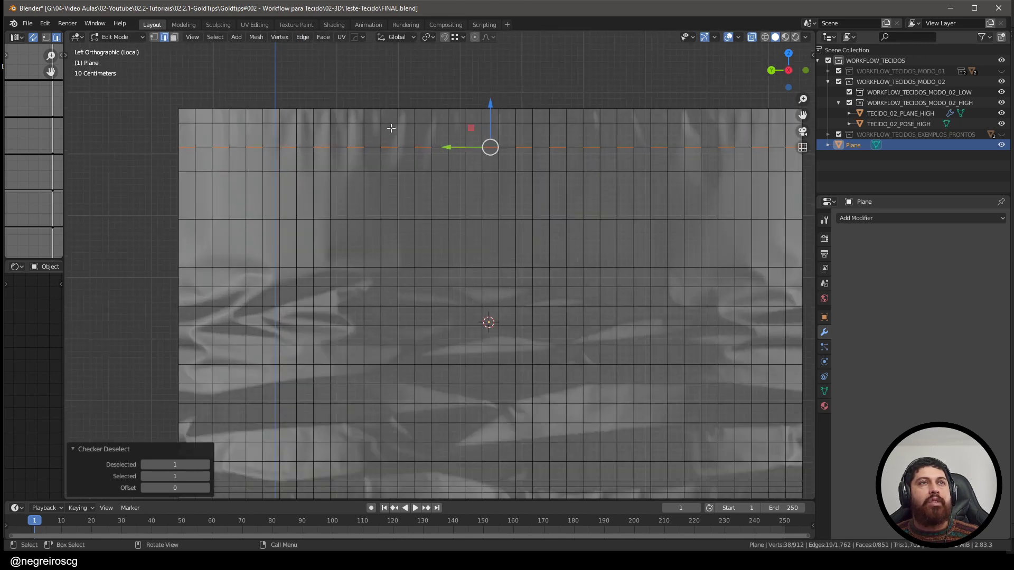
pyautogui.scroll(-1, 398, 128)
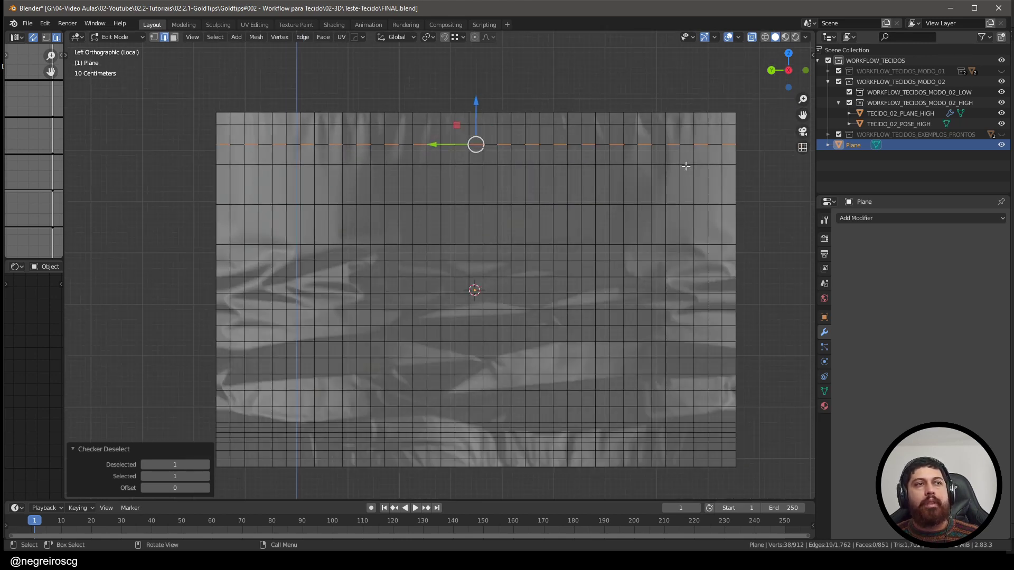
# Step: Keep Checker Deselect at 1 deselected and 1 selected, and extend the selection to the edge rings of the alternating edges
pyautogui.click(207, 464)
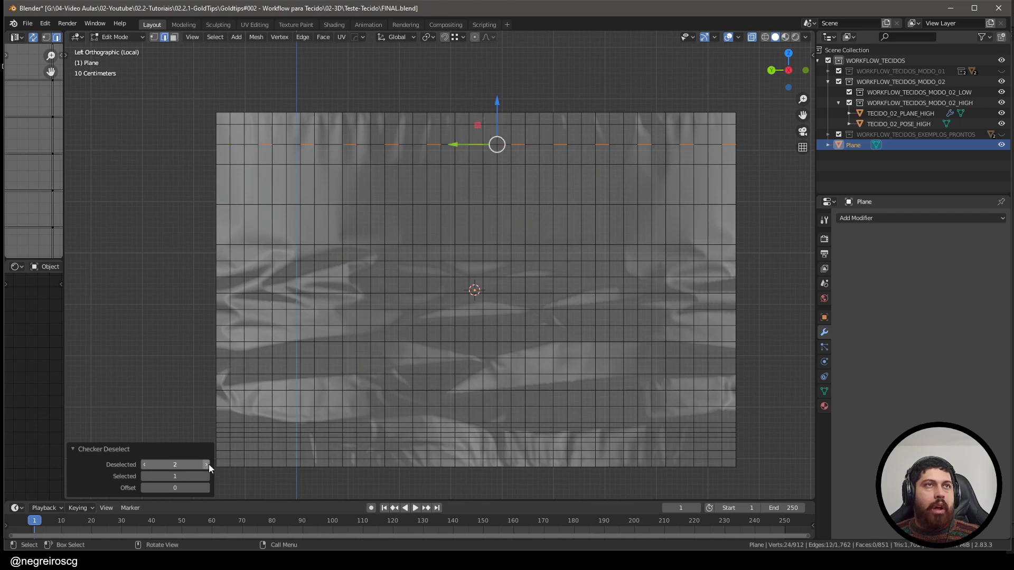
pyautogui.click(144, 465)
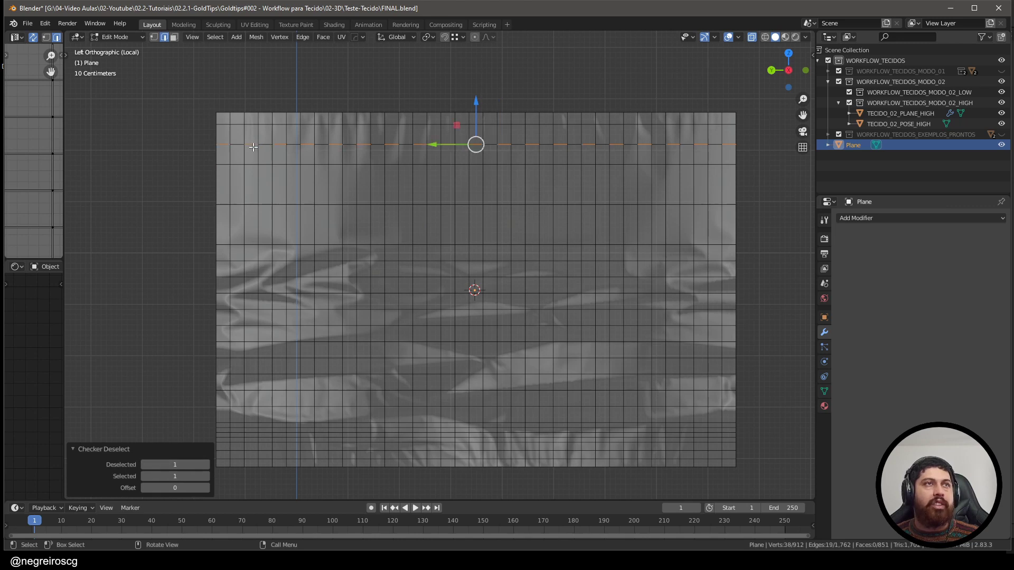
pyautogui.keyDown('shift'); pyautogui.moveTo(390, 128); pyautogui.dragTo(380, 164, button='middle'); pyautogui.keyUp('shift')
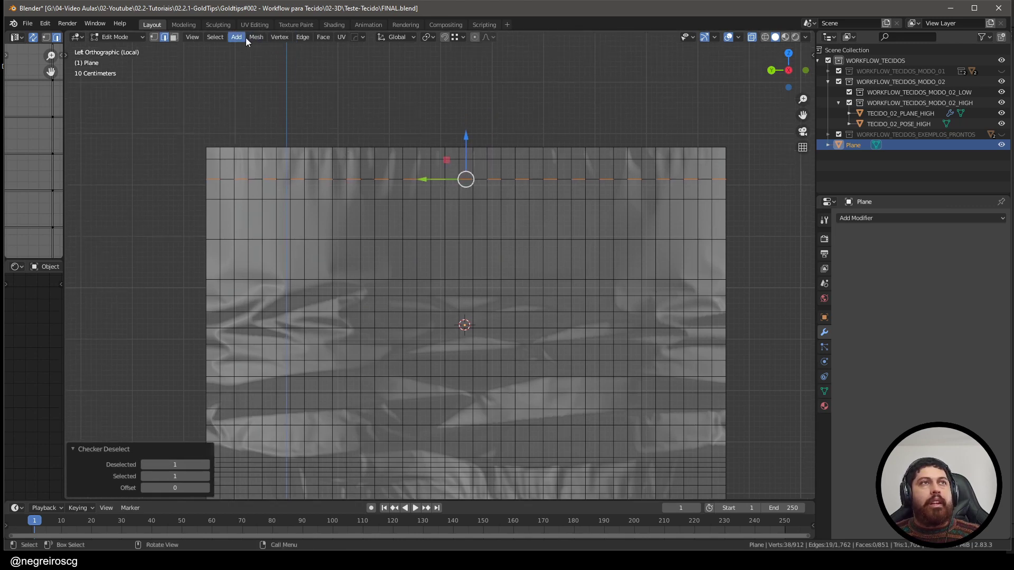
pyautogui.click(215, 37)
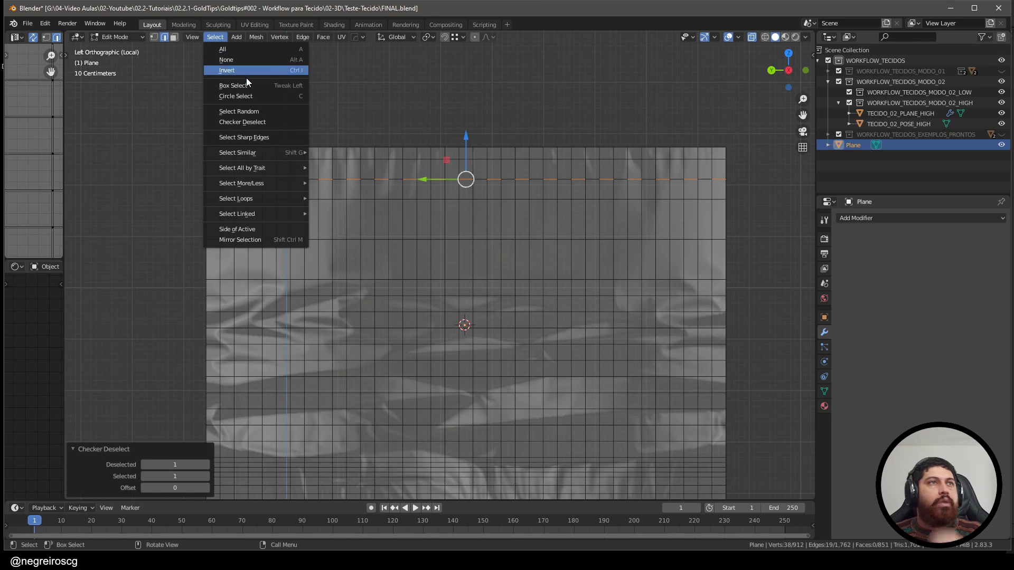
pyautogui.moveTo(259, 201)
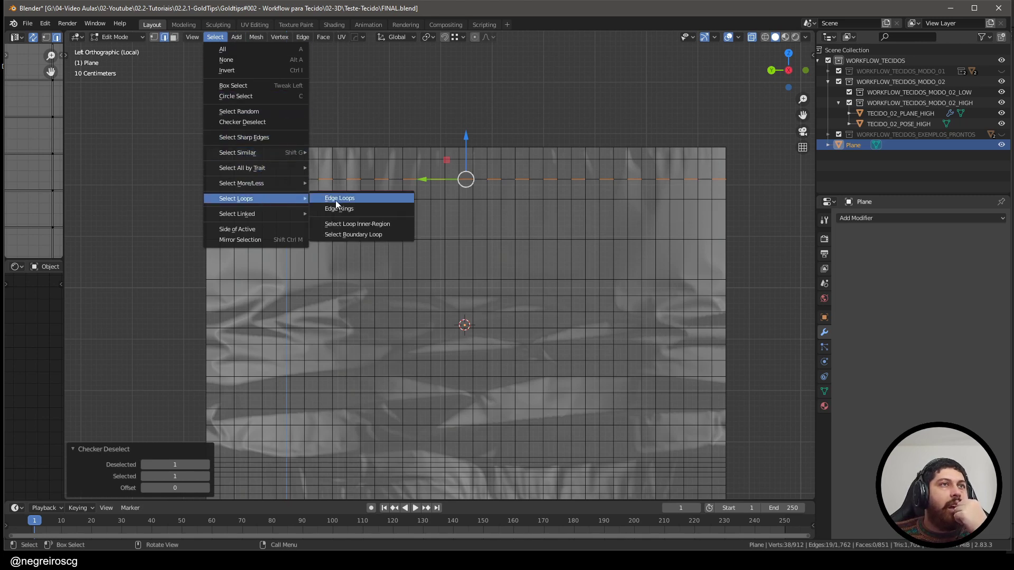
pyautogui.click(356, 213)
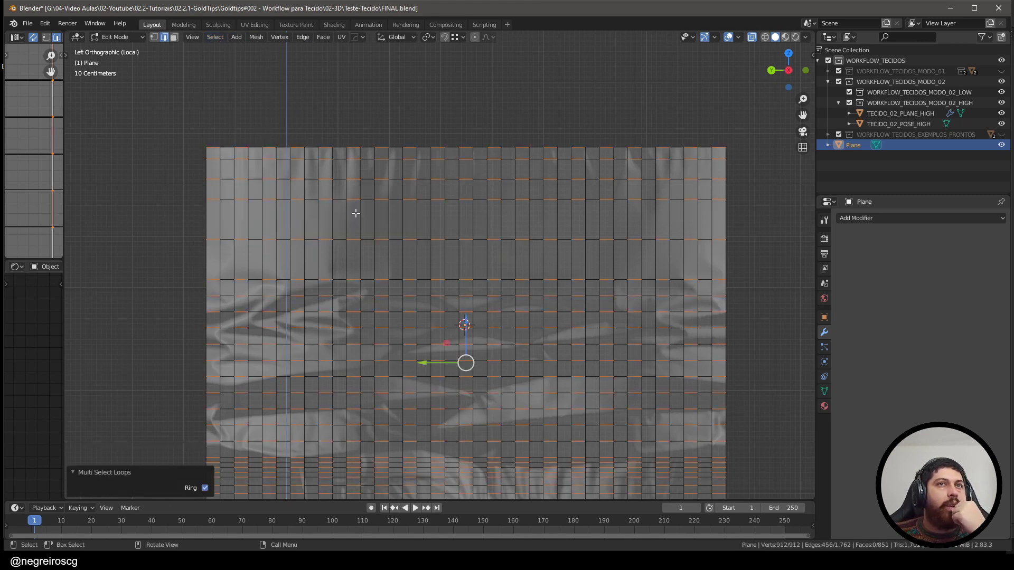
# Step: Deselect the two uppermost and the two lowermost rows of edges on the low-poly plane, keeping the other ring edges selected
pyautogui.keyDown('shift'); pyautogui.moveTo(703, 267); pyautogui.dragTo(624, 252, button='middle'); pyautogui.keyUp('shift')
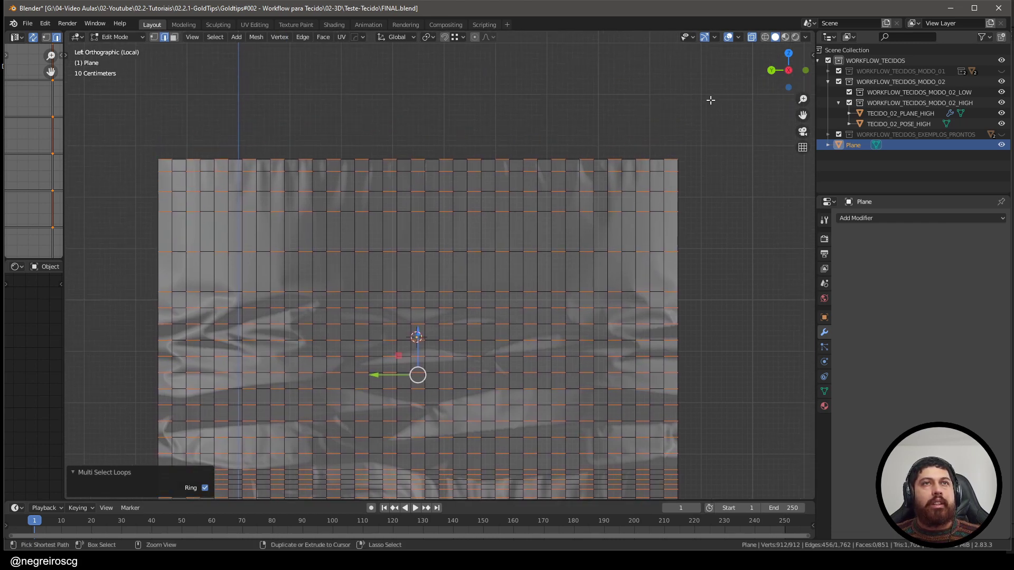
pyautogui.moveTo(716, 96)
pyautogui.keyDown('ctrl'); pyautogui.mouseDown()
pyautogui.moveTo(515, 159)
pyautogui.moveTo(80, 163)
pyautogui.moveTo(508, 161)
pyautogui.moveTo(64, 178)
pyautogui.mouseUp(); pyautogui.keyUp('ctrl')
pyautogui.keyDown('shift'); pyautogui.moveTo(617, 302); pyautogui.dragTo(609, 128, button='middle'); pyautogui.keyUp('shift')
pyautogui.scroll(1, 646, 352)
pyautogui.keyDown('ctrl'); pyautogui.moveTo(685, 322); pyautogui.dragTo(1, 428); pyautogui.keyUp('ctrl')
pyautogui.keyDown('shift'); pyautogui.moveTo(199, 390); pyautogui.dragTo(391, 371, button='middle'); pyautogui.keyUp('shift')
pyautogui.scroll(-1, 459, 303)
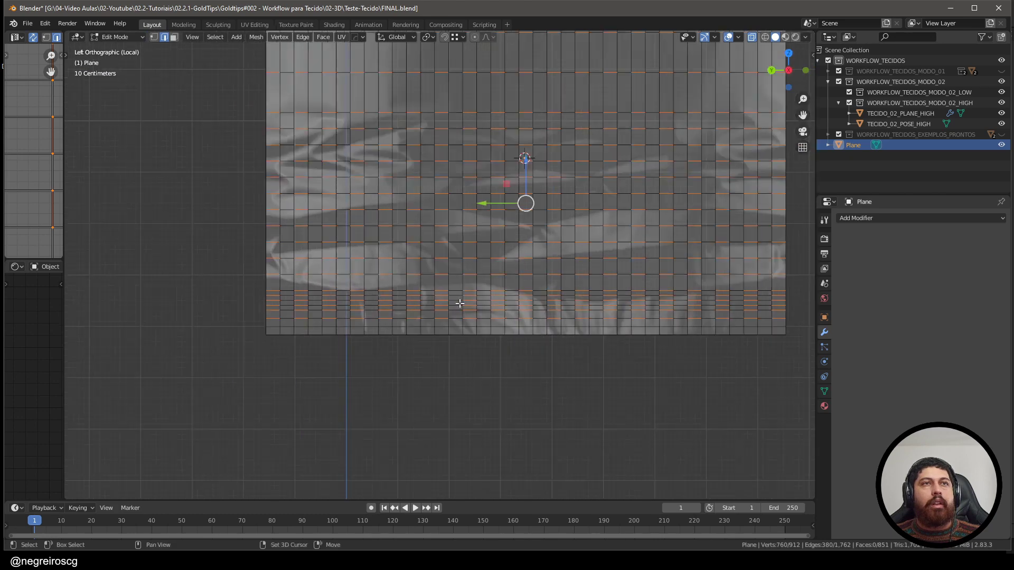
pyautogui.keyDown('shift'); pyautogui.moveTo(460, 303); pyautogui.dragTo(424, 367, button='middle'); pyautogui.keyUp('shift')
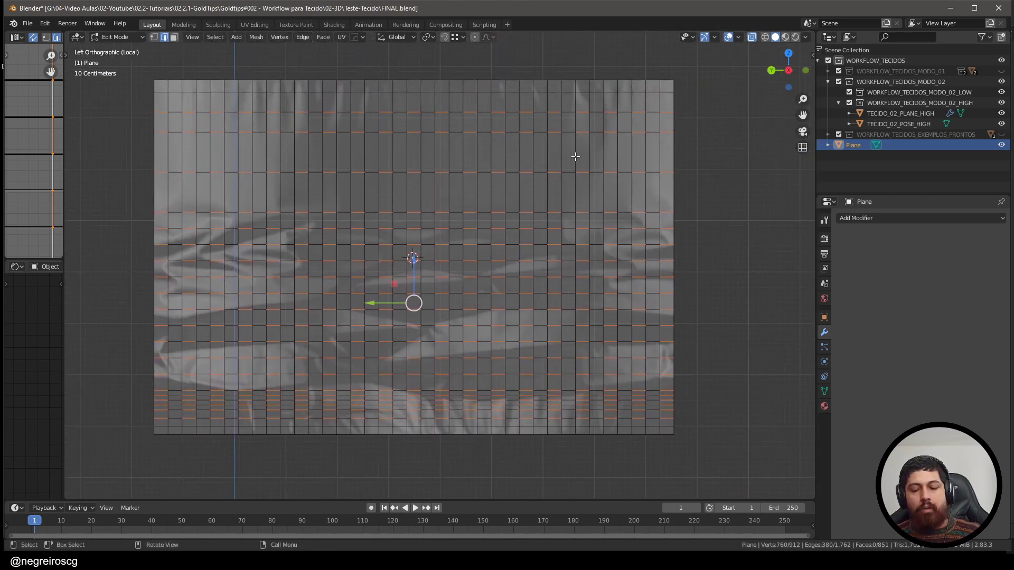
# Step: Try to merge the selected edges with Collapse, with the outermost side columns still included
pyautogui.press('m')
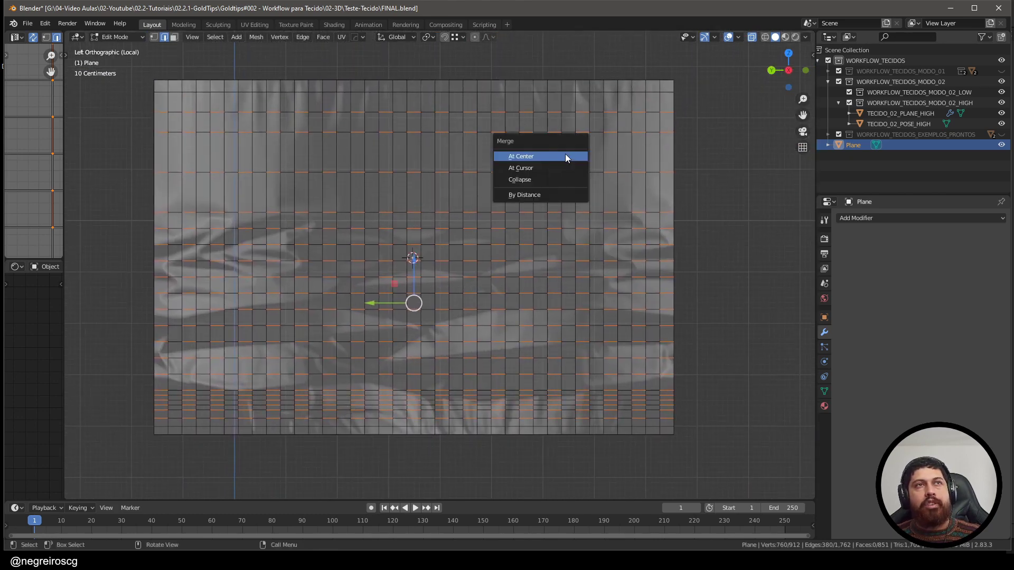
pyautogui.click(526, 181)
pyautogui.keyDown('shift'); pyautogui.moveTo(545, 192); pyautogui.dragTo(553, 214, button='middle'); pyautogui.keyUp('shift')
pyautogui.scroll(-1, 553, 214)
pyautogui.hotkey('ctrl', 'z')
pyautogui.scroll(1, 621, 293)
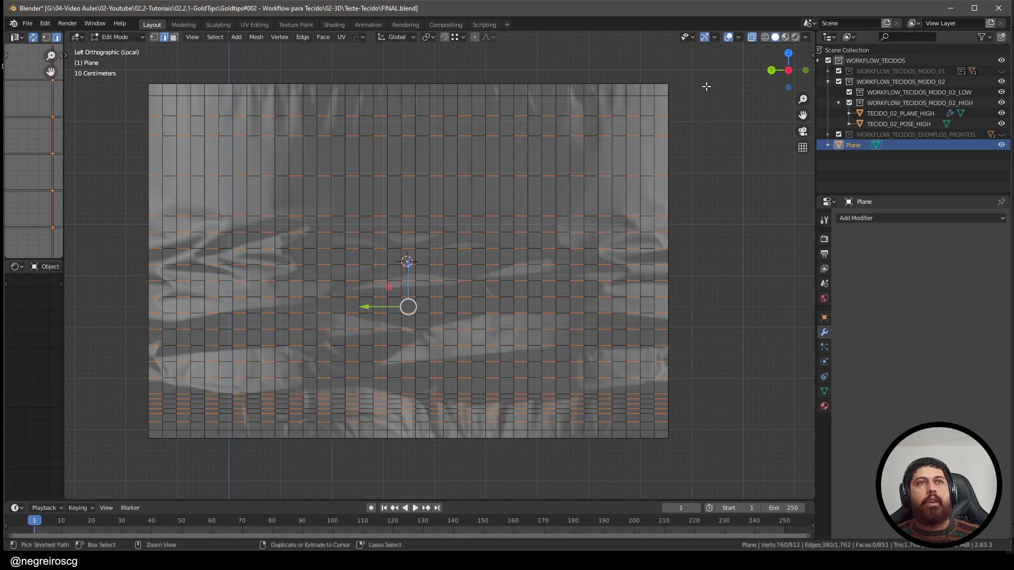
# Step: Deselect the outermost column of selected edges on each side and merge the remaining selected edges with Collapse
pyautogui.keyDown('ctrl'); pyautogui.moveTo(694, 70); pyautogui.dragTo(652, 466); pyautogui.keyUp('ctrl')
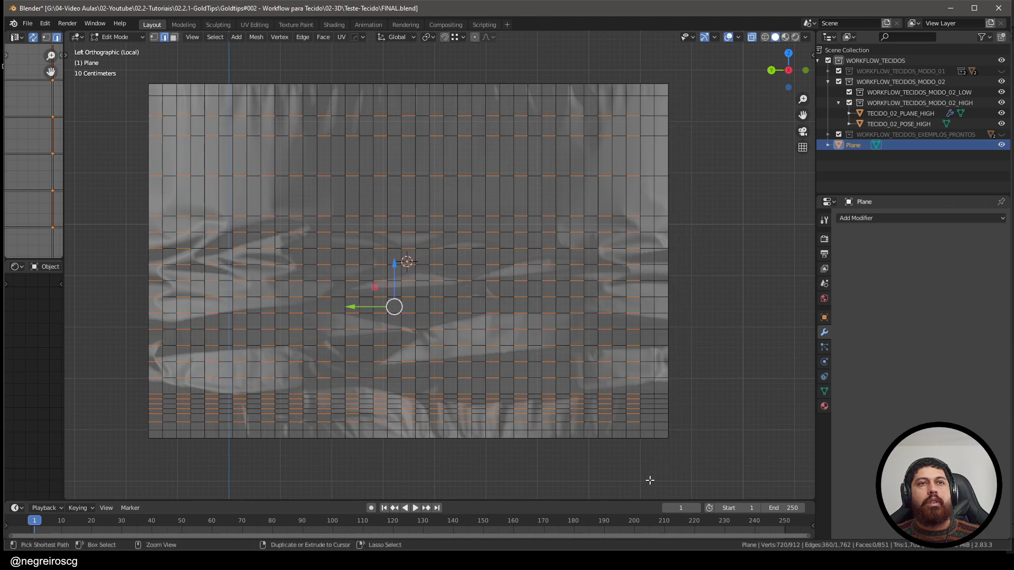
pyautogui.keyDown('ctrl'); pyautogui.moveTo(167, 91); pyautogui.dragTo(65, 467); pyautogui.keyUp('ctrl')
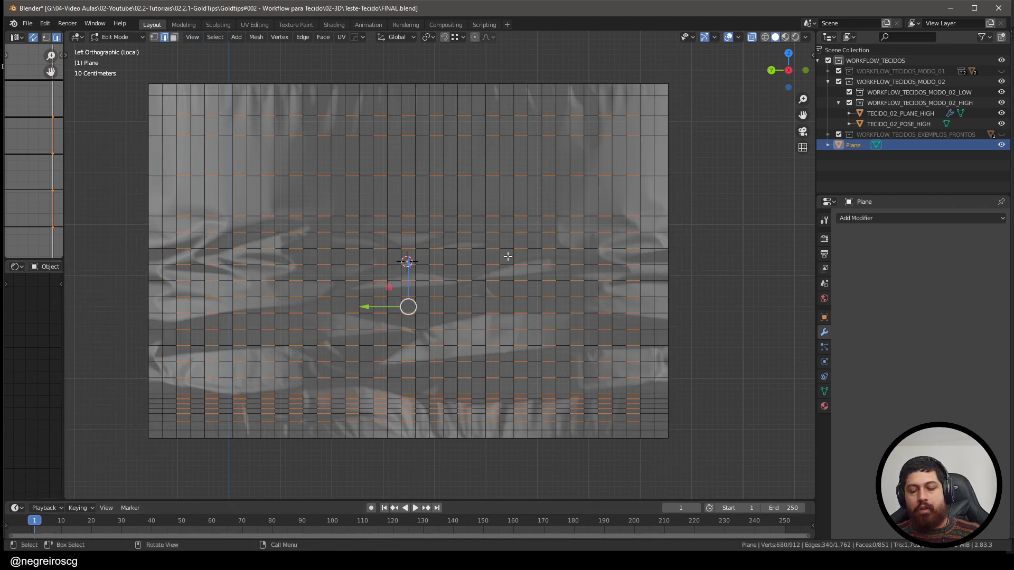
pyautogui.press('m')
pyautogui.click(505, 256)
pyautogui.scroll(-1, 606, 362)
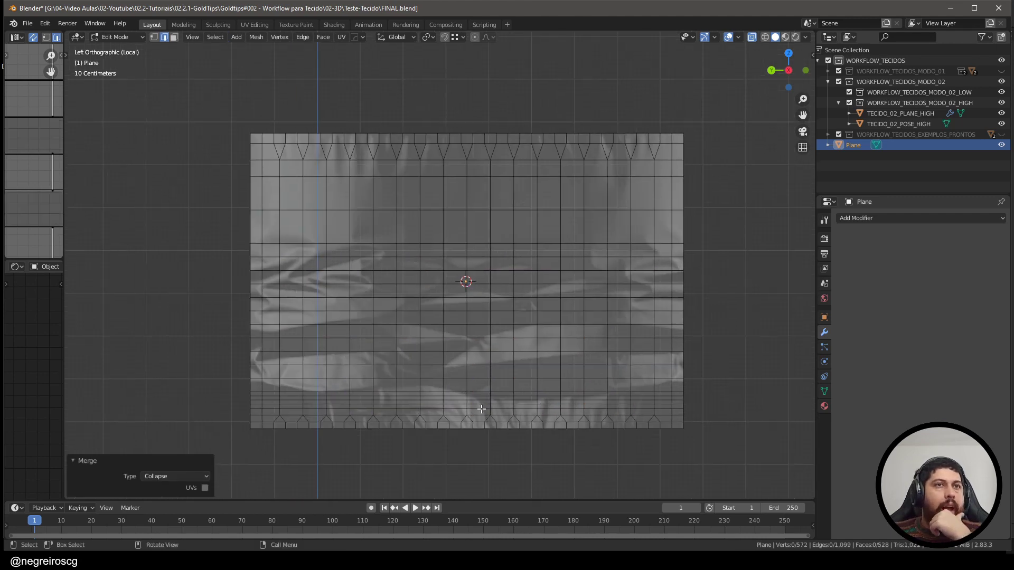
# Step: Examine the reduced grid and the transitions between dense and sparse columns along the plane's upper and lower borders
pyautogui.scroll(2, 613, 424)
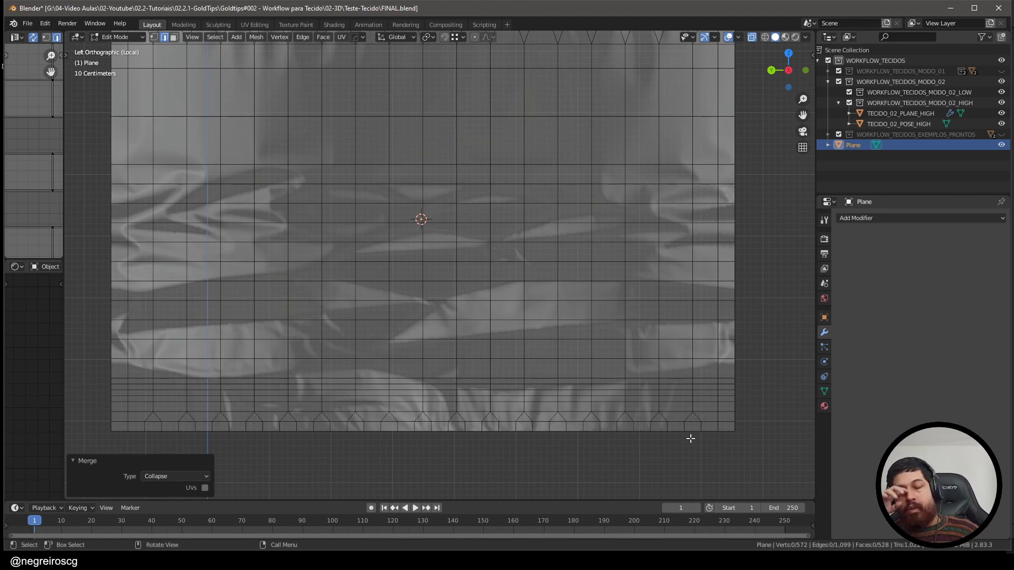
pyautogui.scroll(-3, 676, 348)
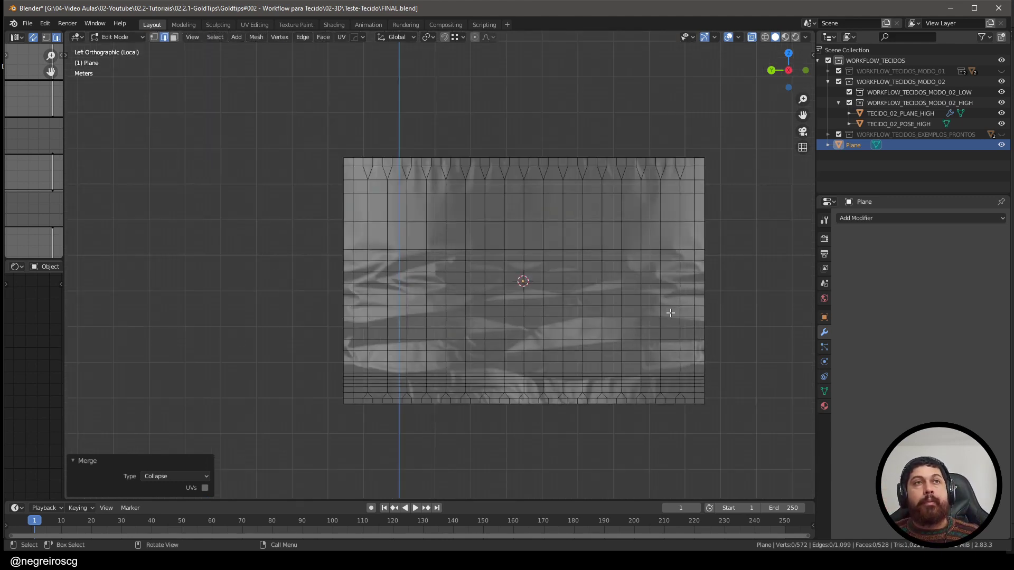
pyautogui.scroll(2, 655, 318)
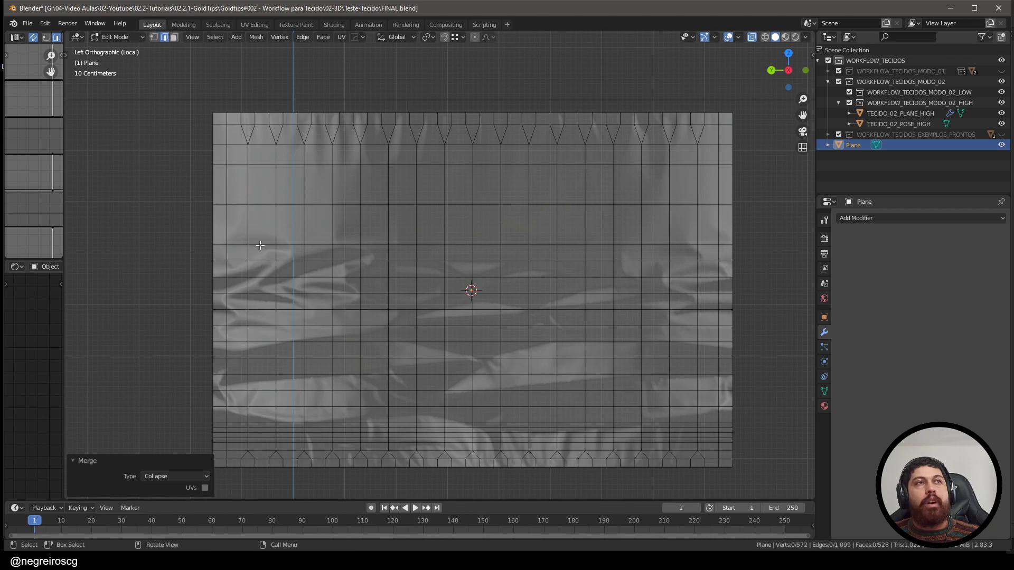
pyautogui.keyDown('shift'); pyautogui.moveTo(406, 341); pyautogui.dragTo(412, 267, button='middle'); pyautogui.keyUp('shift')
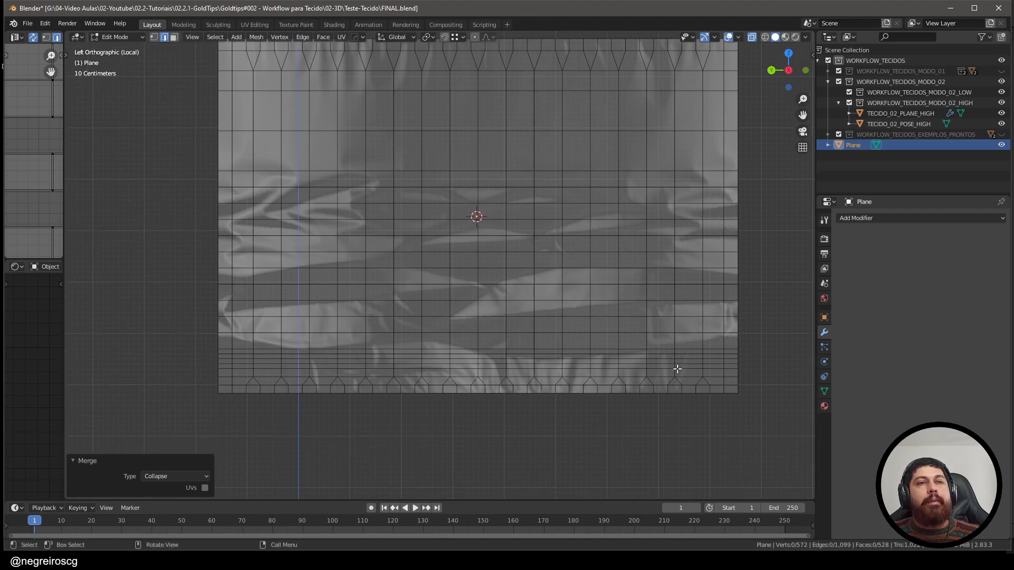
pyautogui.scroll(-1, 626, 363)
pyautogui.keyDown('shift'); pyautogui.moveTo(654, 331); pyautogui.dragTo(645, 377, button='middle'); pyautogui.keyUp('shift')
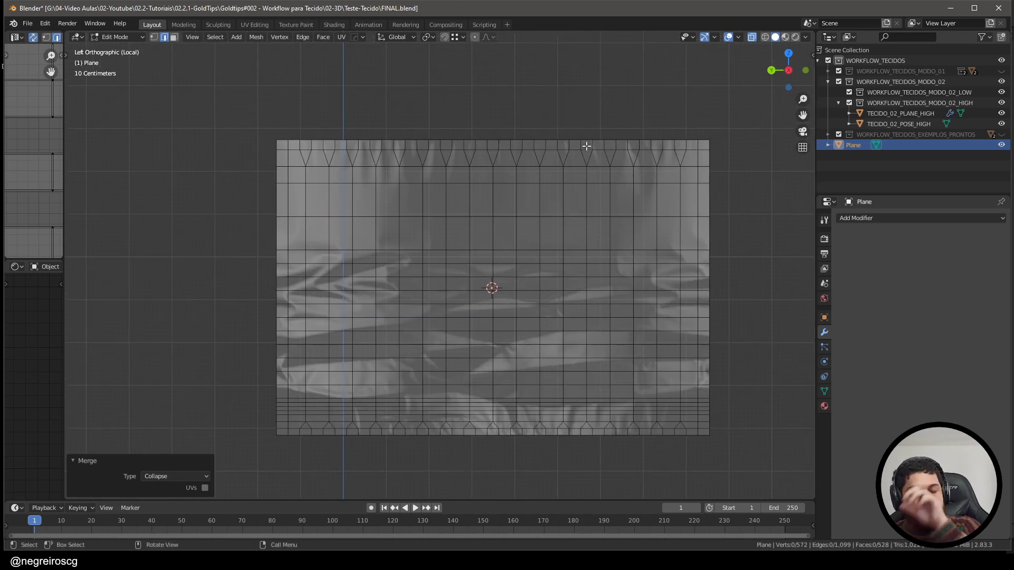
pyautogui.scroll(-2, 575, 165)
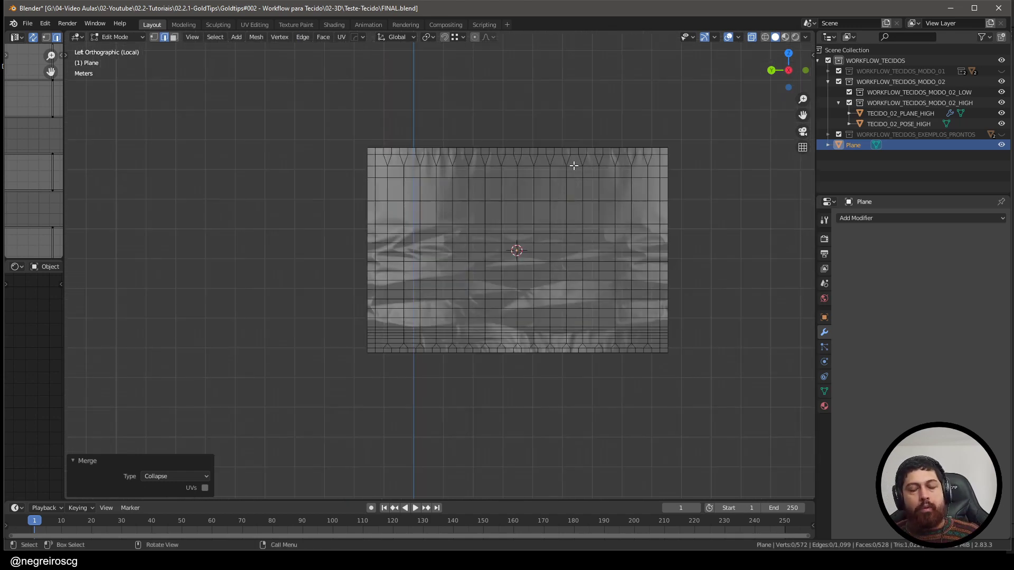
# Step: Leave Edit Mode and move the low-poly plane along the X axis so it stands apart in front of the high-poly plane
pyautogui.press('Tab')
pyautogui.scroll(-3, 536, 204)
pyautogui.moveTo(537, 205); pyautogui.dragTo(530, 258, button='middle')
pyautogui.scroll(2, 530, 259)
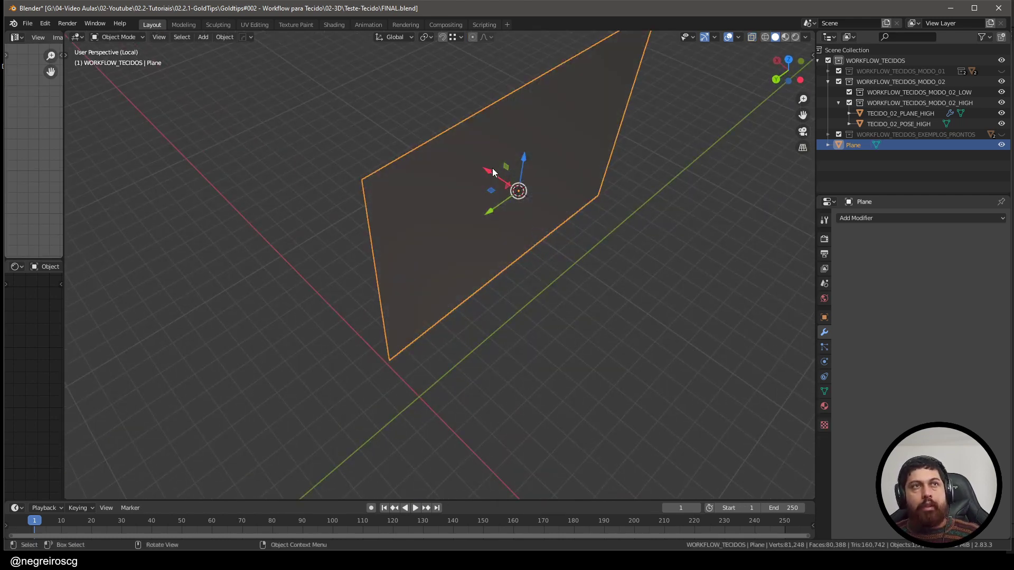
pyautogui.moveTo(492, 178); pyautogui.dragTo(533, 208)
pyautogui.moveTo(531, 204)
pyautogui.mouseDown(button='middle')
pyautogui.moveTo(520, 222)
pyautogui.moveTo(466, 193)
pyautogui.moveTo(512, 185)
pyautogui.moveTo(543, 219)
pyautogui.moveTo(563, 200)
pyautogui.moveTo(538, 203)
pyautogui.mouseUp(button='middle')
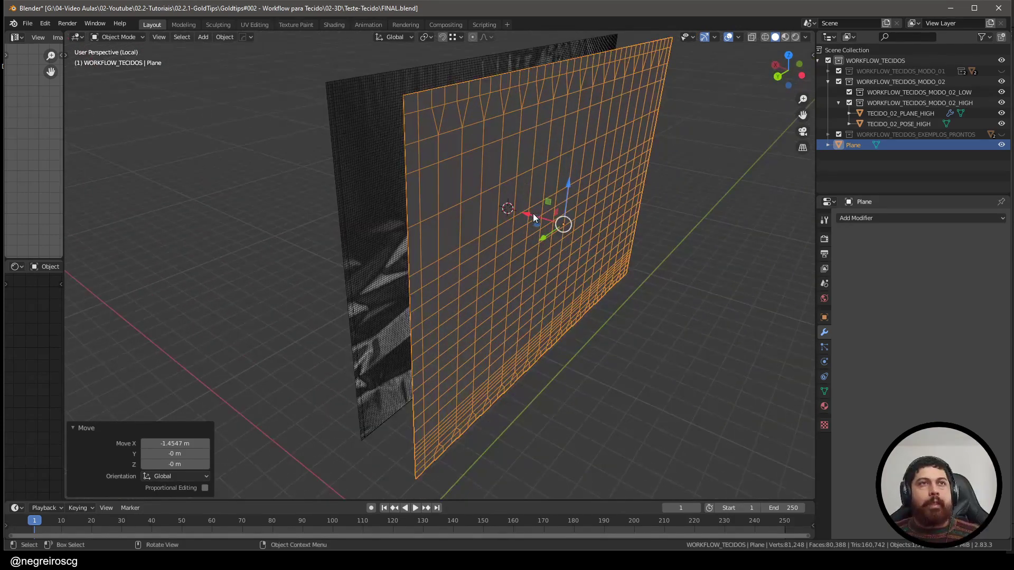
pyautogui.moveTo(532, 215); pyautogui.dragTo(514, 209)
pyautogui.keyDown('shift'); pyautogui.moveTo(509, 210); pyautogui.dragTo(490, 233, button='middle'); pyautogui.keyUp('shift')
# Step: Apply the rotation and scale of the low-poly plane
pyautogui.hotkey('ctrl', 'a')
pyautogui.click(509, 293)
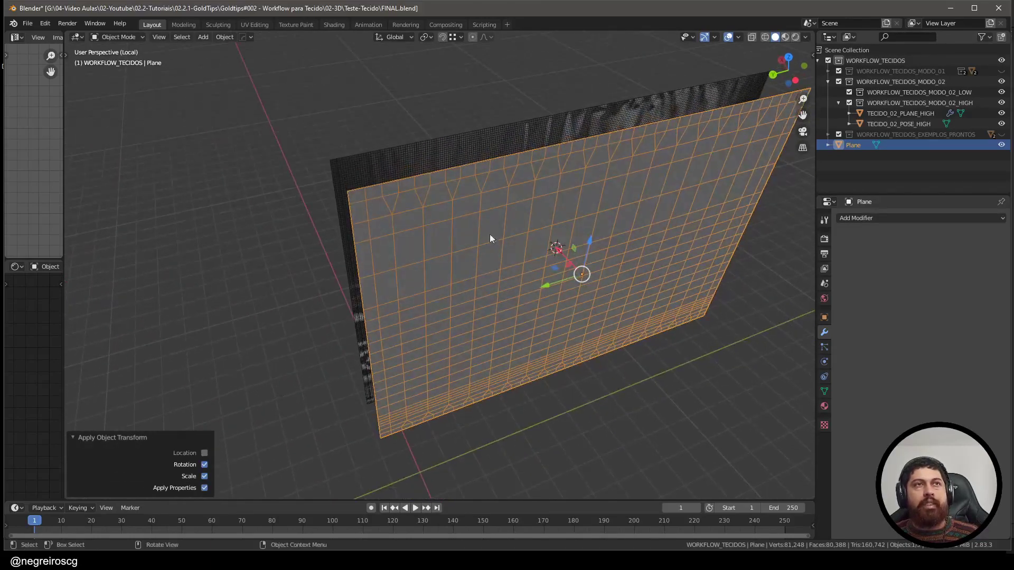
pyautogui.moveTo(511, 189)
pyautogui.mouseDown(button='middle')
pyautogui.moveTo(547, 169)
pyautogui.moveTo(500, 204)
pyautogui.mouseUp(button='middle')
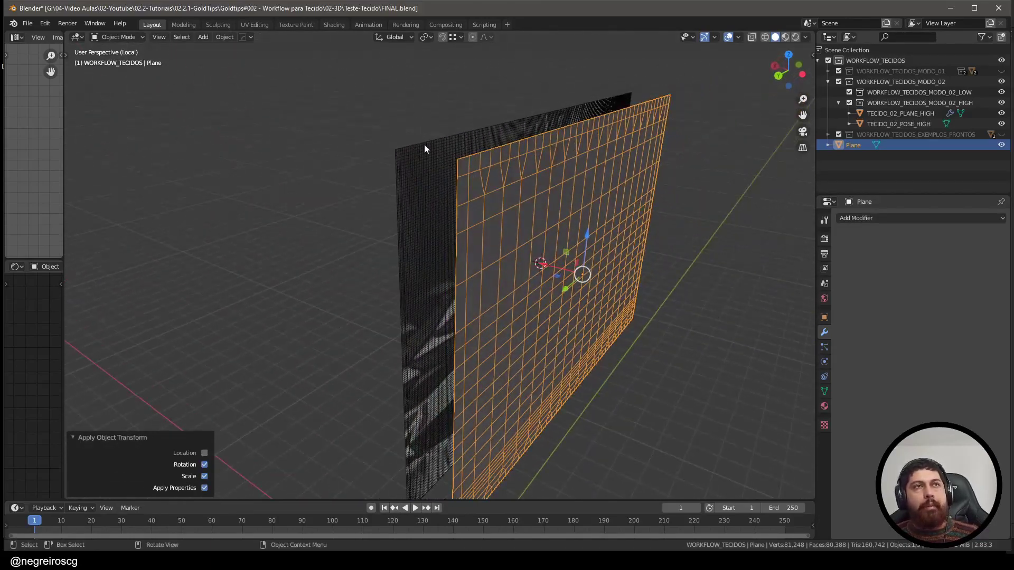
pyautogui.moveTo(430, 167); pyautogui.dragTo(554, 246, button='middle')
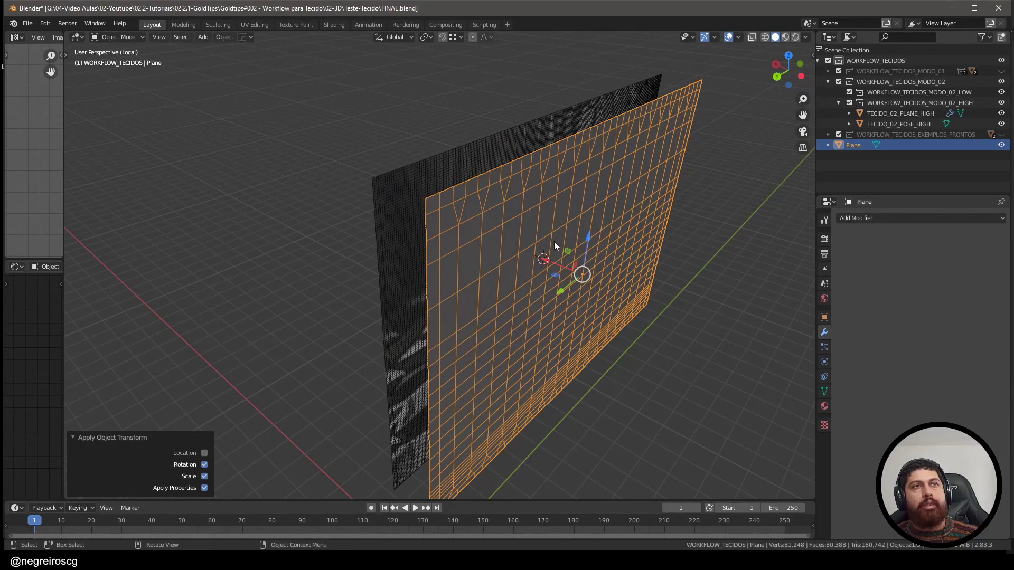
# Step: Switch to Material Preview shading and link the checker material of TECIDO_02_PLANE_HIGH to the low-poly plane
pyautogui.press('z')
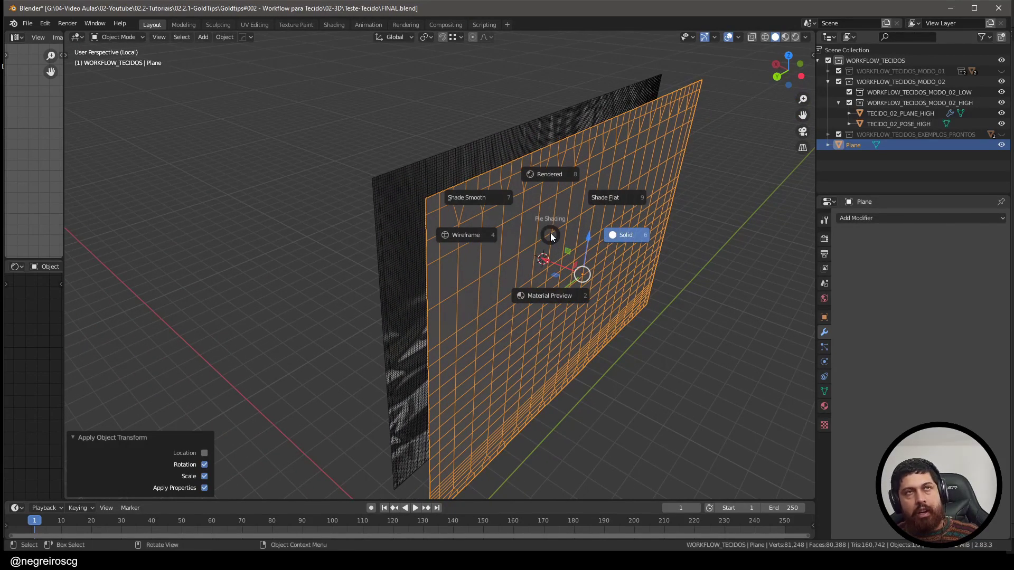
pyautogui.press('2')
pyautogui.moveTo(541, 233); pyautogui.dragTo(506, 235, button='middle')
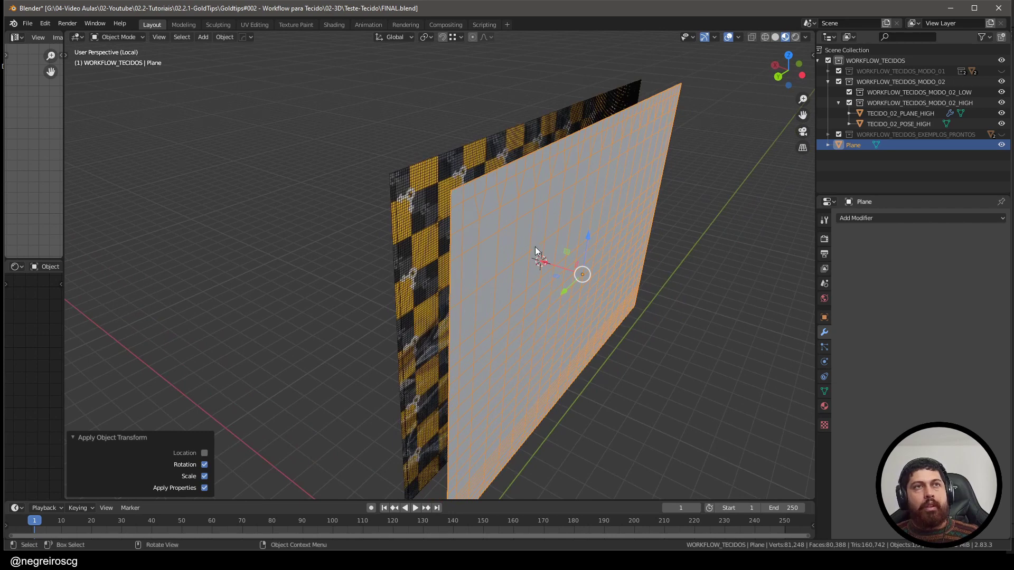
pyautogui.keyDown('shift'); pyautogui.click(409, 190); pyautogui.keyUp('shift')
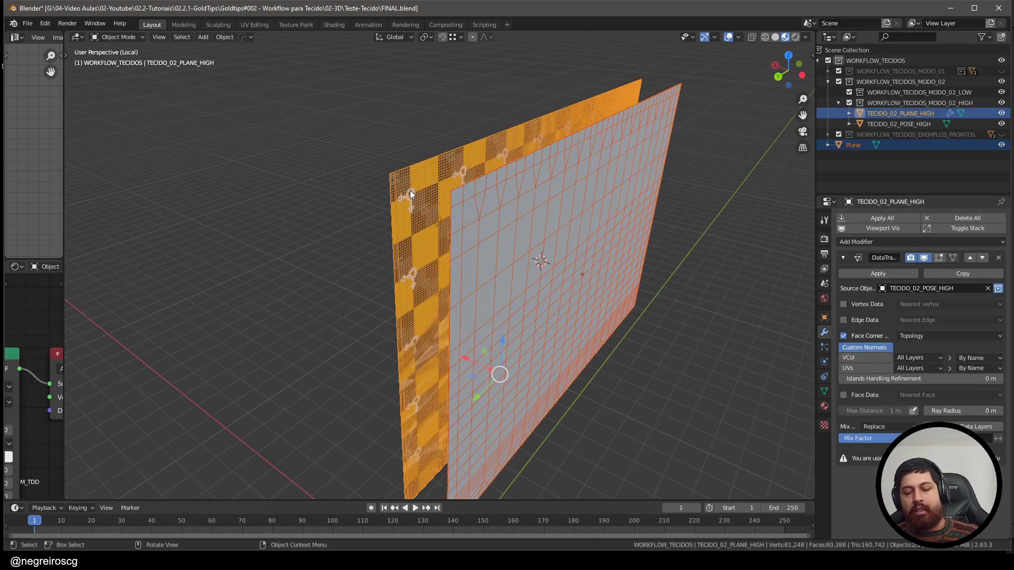
pyautogui.hotkey('ctrl', 'l')
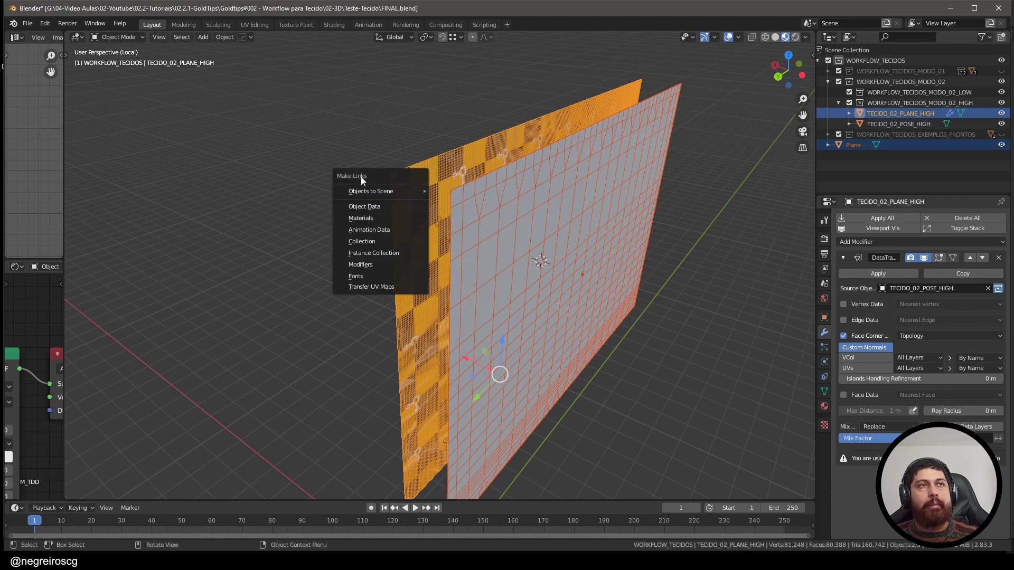
pyautogui.click(362, 221)
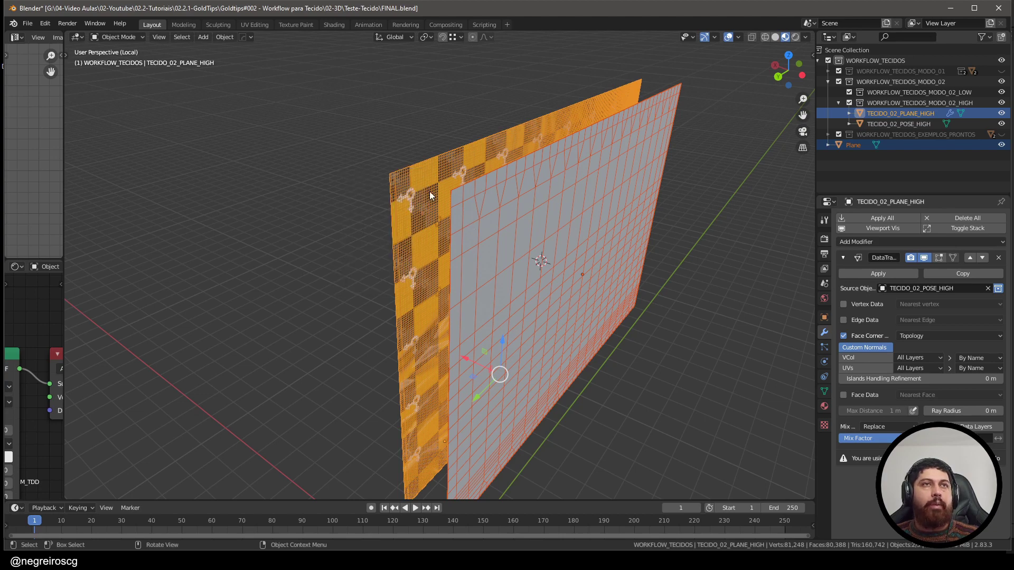
pyautogui.hotkey('ctrl', 'l')
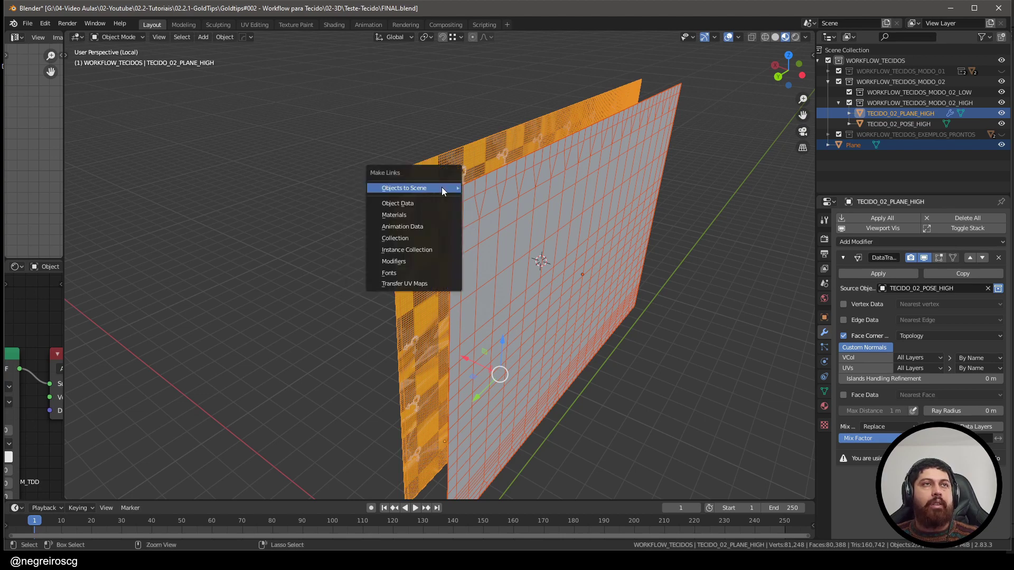
pyautogui.click(406, 217)
pyautogui.click(537, 264)
pyautogui.moveTo(537, 264); pyautogui.dragTo(490, 206, button='middle')
pyautogui.moveTo(452, 173); pyautogui.dragTo(489, 193, button='middle')
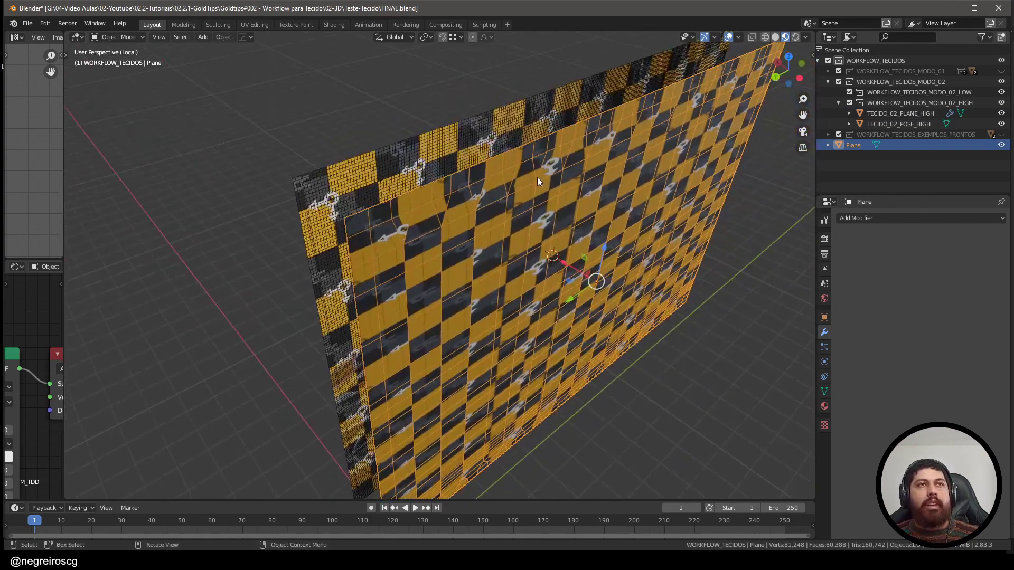
# Step: Apply the low-poly plane's rotation and scale again and add a Data Transfer modifier to it
pyautogui.moveTo(546, 167); pyautogui.dragTo(359, 165, button='middle')
pyautogui.hotkey('ctrl', 'a')
pyautogui.click(549, 240)
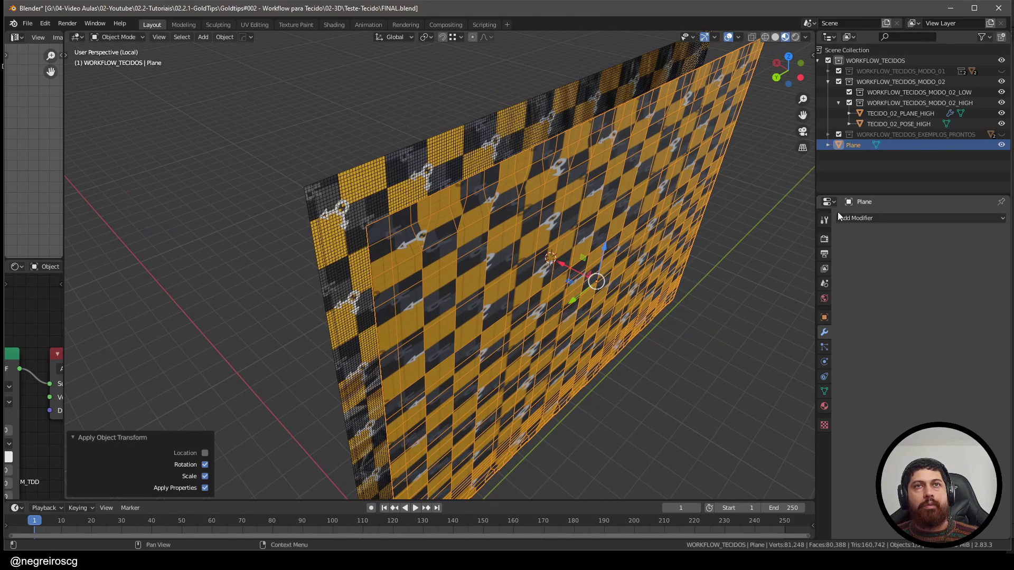
pyautogui.click(870, 218)
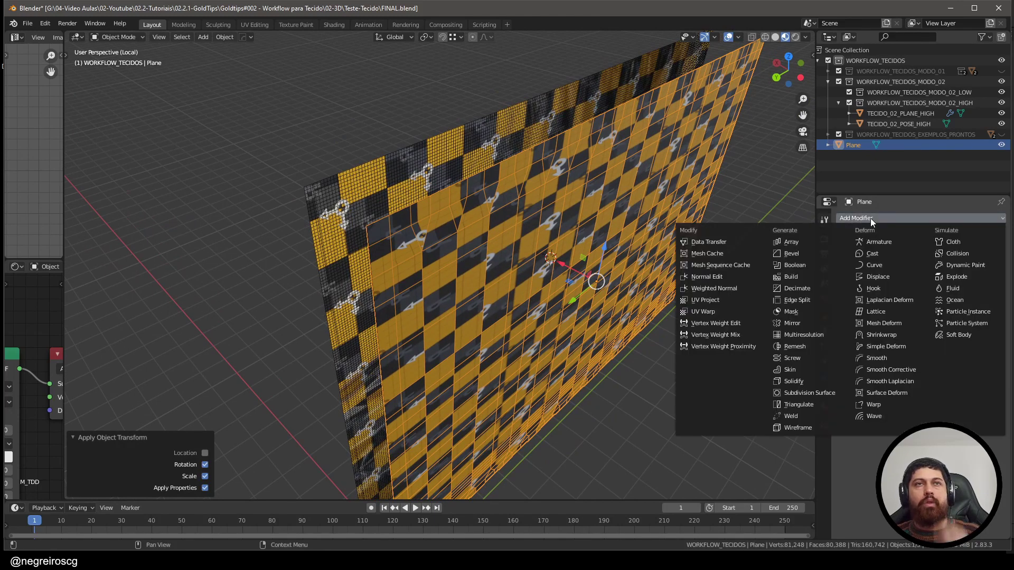
pyautogui.click(711, 242)
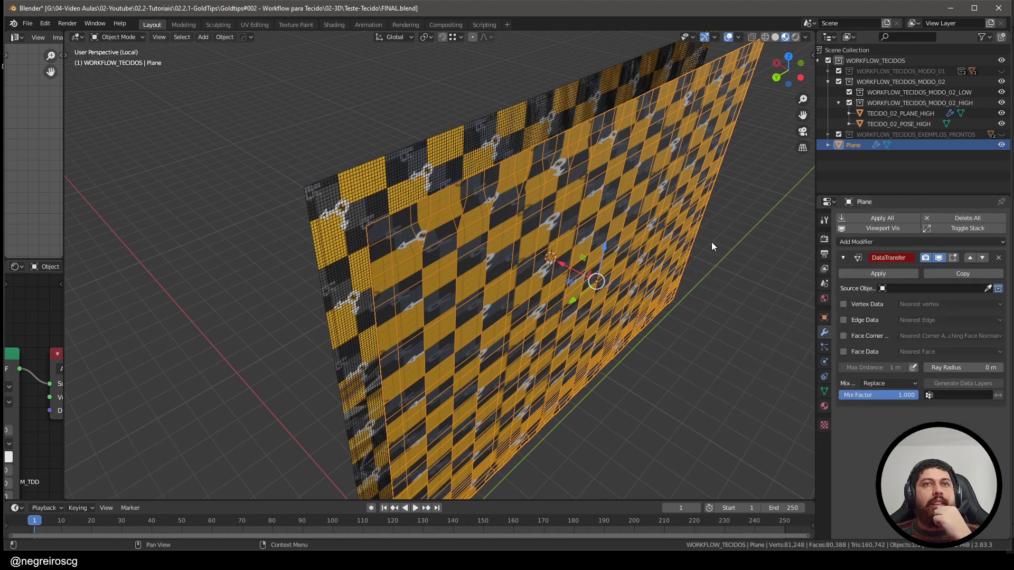
# Step: Set TECIDO_02_PLANE_HIGH as the Data Transfer source, transfer UVs through Face Corner Data, and enable Face Data
pyautogui.click(988, 289)
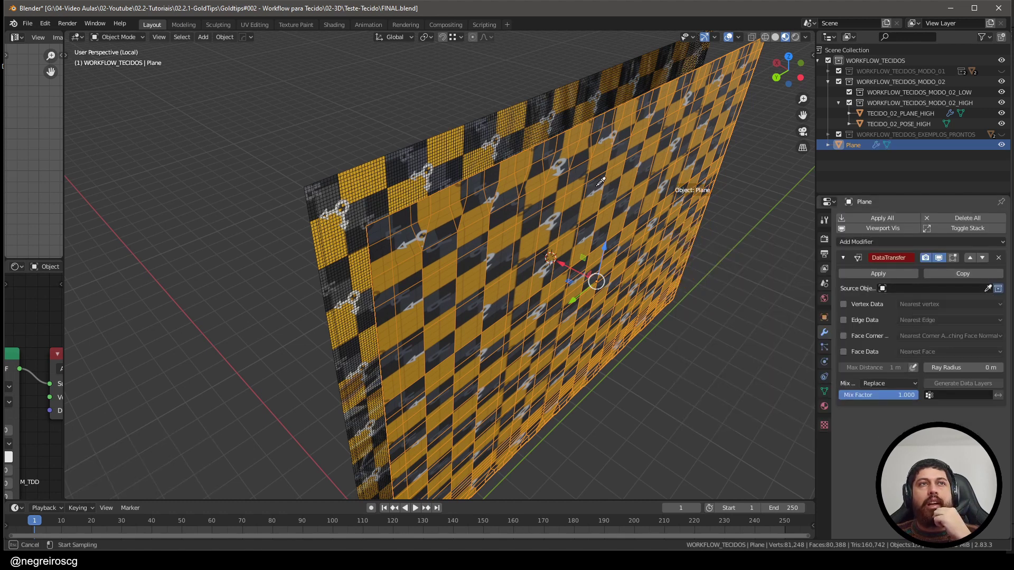
pyautogui.click(474, 143)
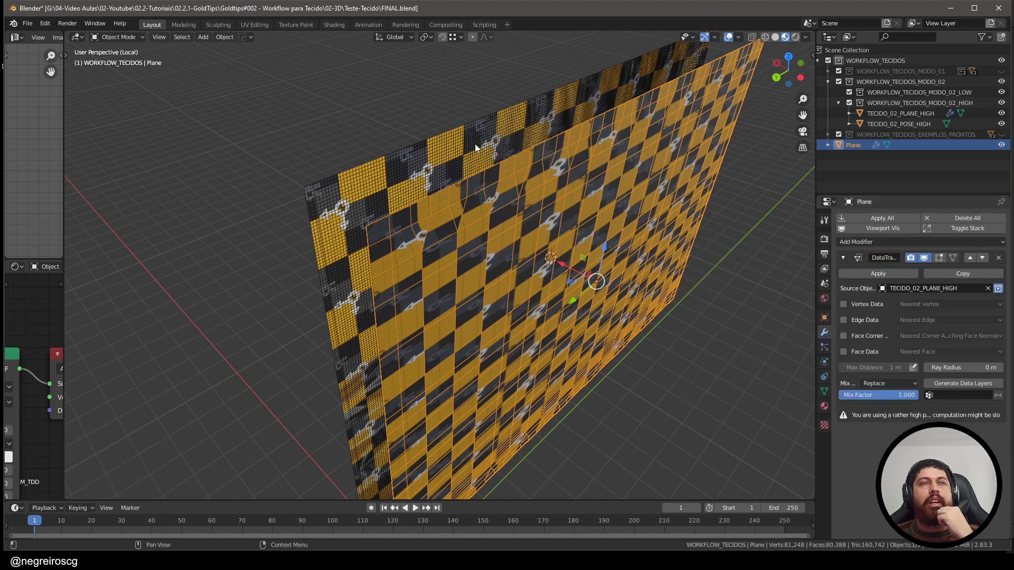
pyautogui.click(843, 336)
pyautogui.moveTo(629, 332); pyautogui.dragTo(607, 288, button='middle')
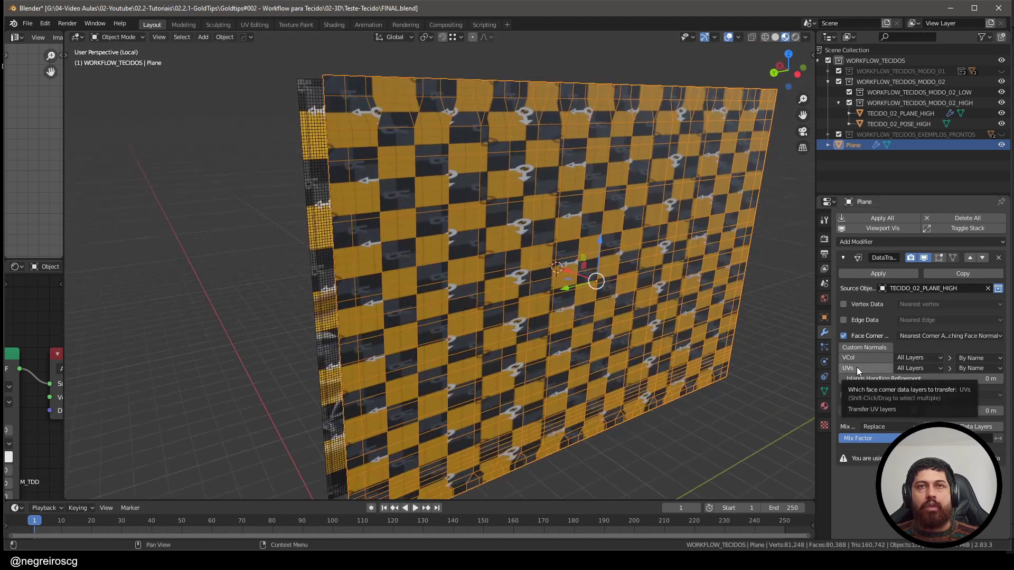
pyautogui.click(856, 368)
pyautogui.click(843, 395)
pyautogui.moveTo(543, 309); pyautogui.dragTo(571, 322, button='middle')
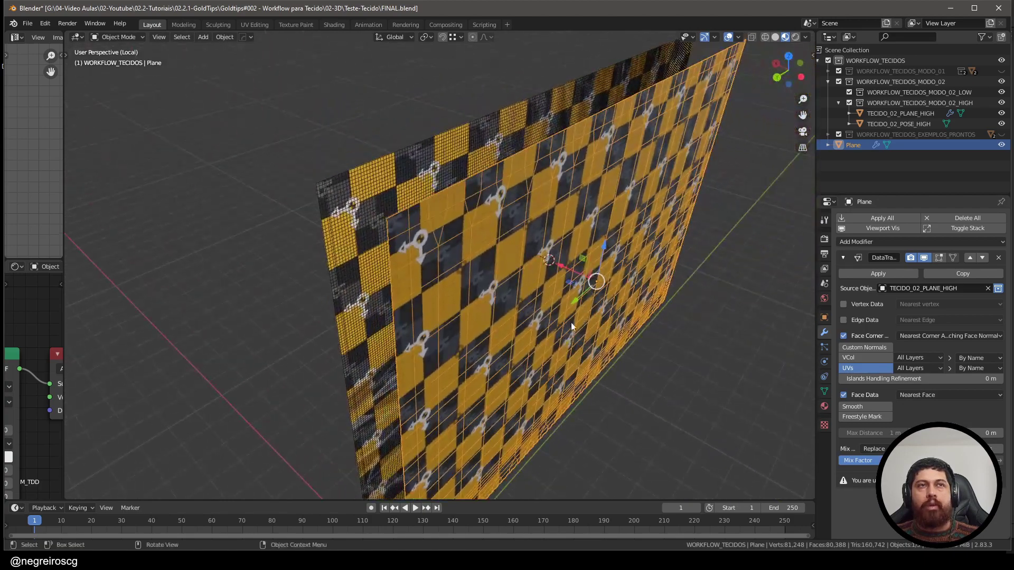
# Step: Move the low-poly plane about 1.04 m along the X axis so it overlaps the high-poly plane
pyautogui.moveTo(566, 270); pyautogui.dragTo(341, 189)
pyautogui.moveTo(370, 219); pyautogui.dragTo(336, 201, button='middle')
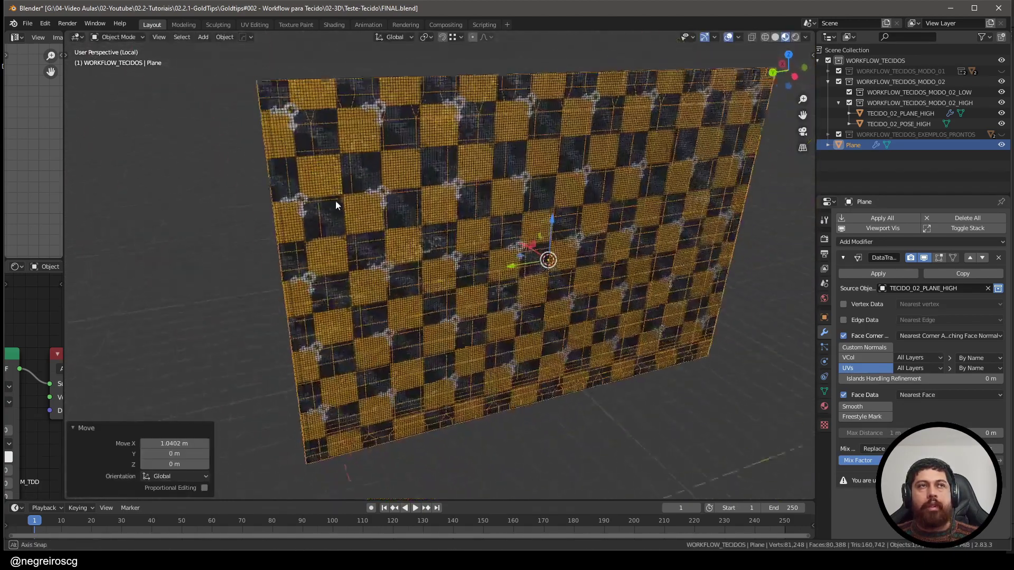
pyautogui.moveTo(515, 243); pyautogui.dragTo(524, 248, button='middle')
# Step: Shift the low-poly plane about -0.21 m along the X axis, in front of the high-poly, and apply its Data Transfer modifier
pyautogui.press('g')
pyautogui.press('x')
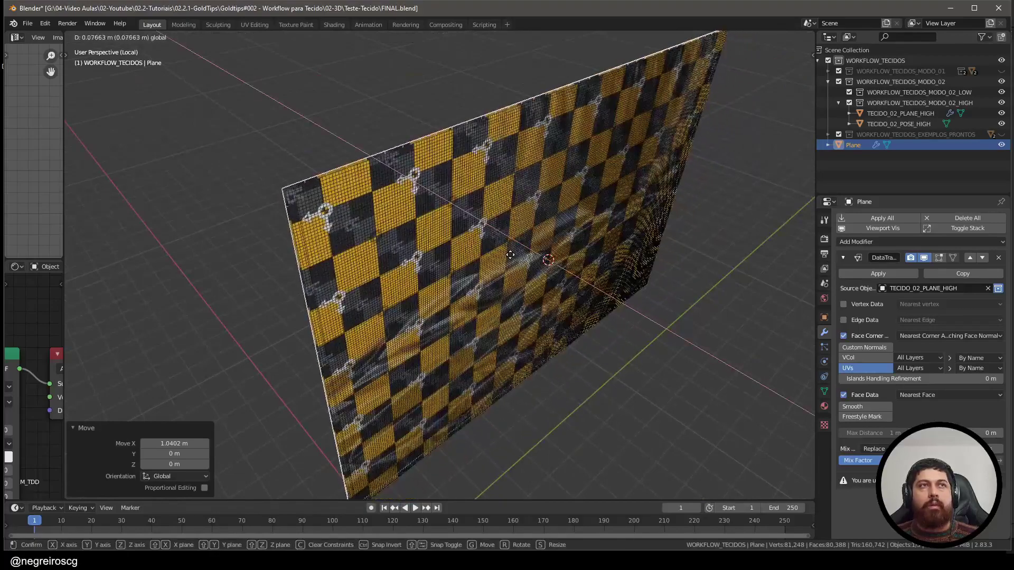
pyautogui.click(521, 262)
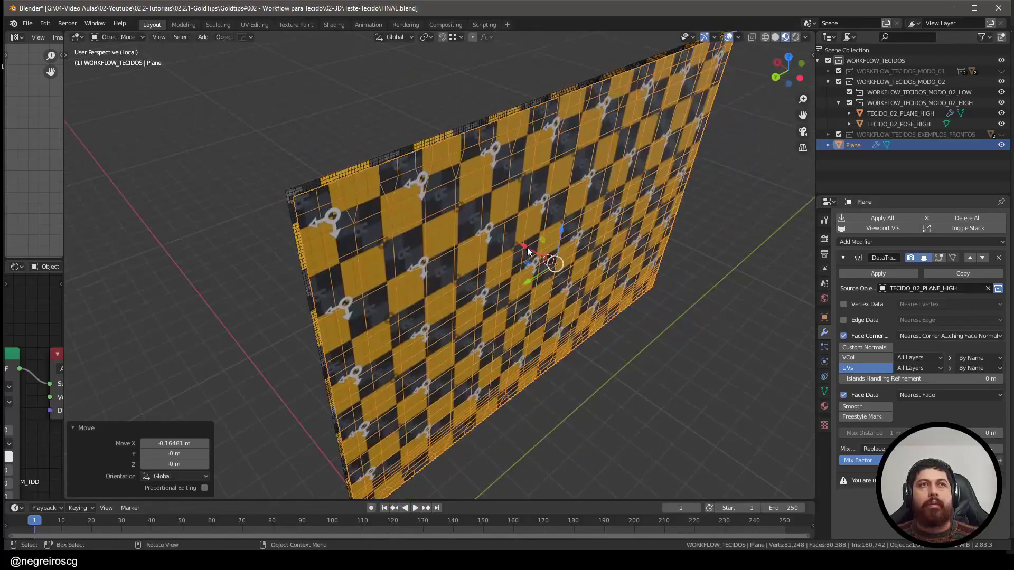
pyautogui.press('g')
pyautogui.press('x')
pyautogui.click(554, 265)
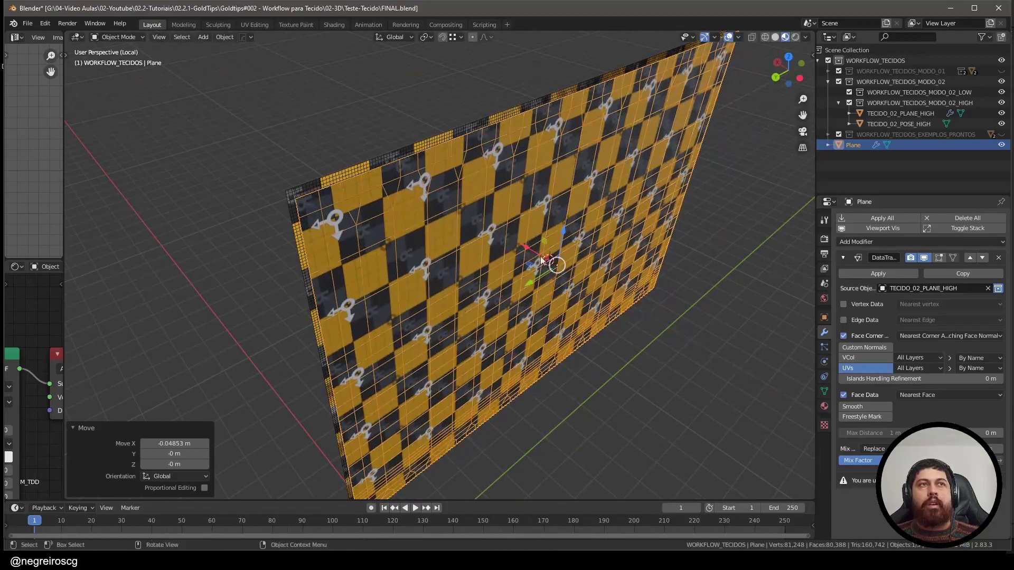
pyautogui.click(877, 274)
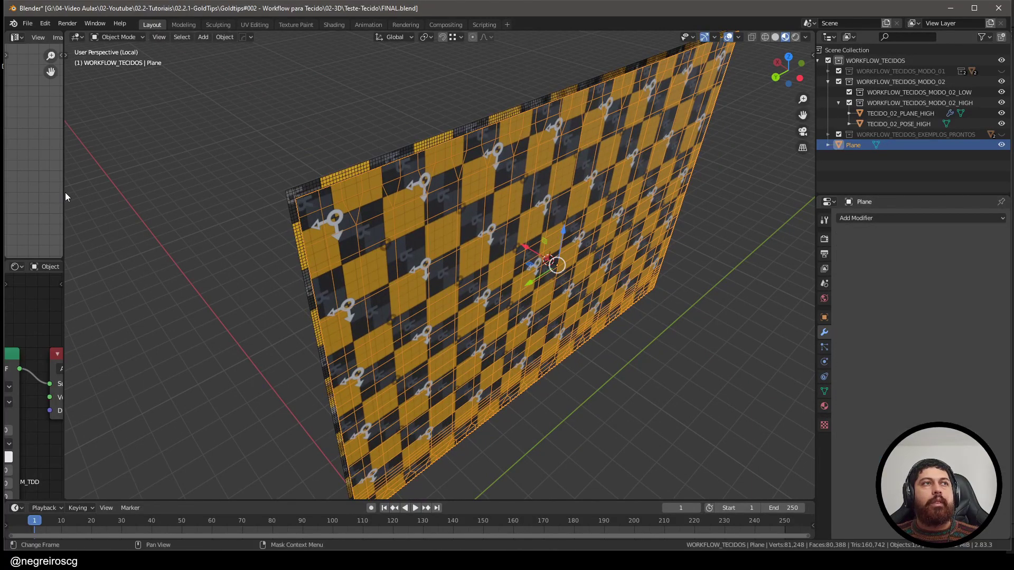
# Step: Enlarge the UV editor and examine the low-poly plane's transferred UV layout in Edit Mode, checking its corners and borders
pyautogui.moveTo(64, 192); pyautogui.dragTo(302, 253)
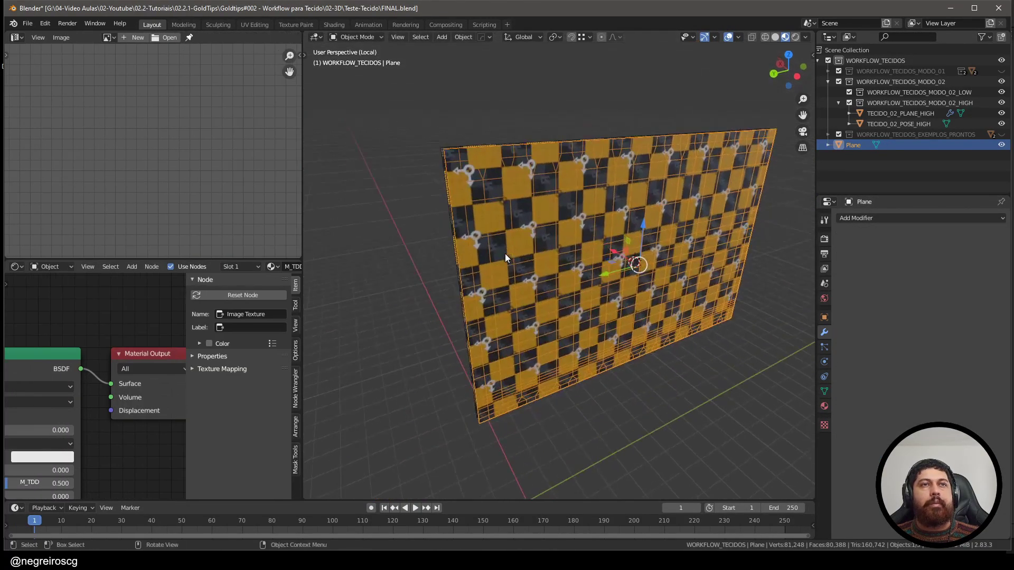
pyautogui.press('Tab')
pyautogui.scroll(-3, 191, 168)
pyautogui.scroll(6, 192, 168)
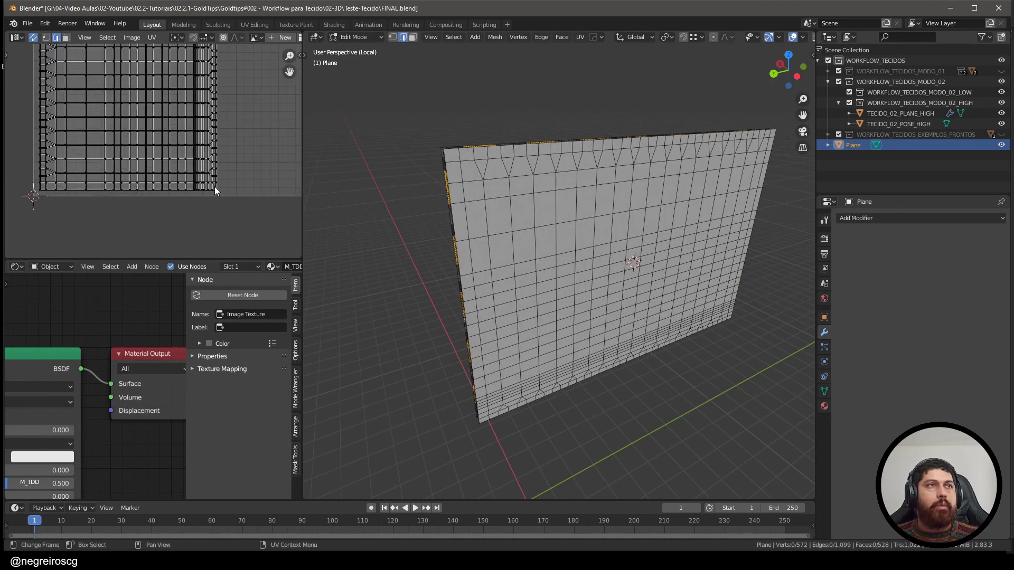
pyautogui.scroll(-3, 215, 186)
pyautogui.scroll(4, 98, 112)
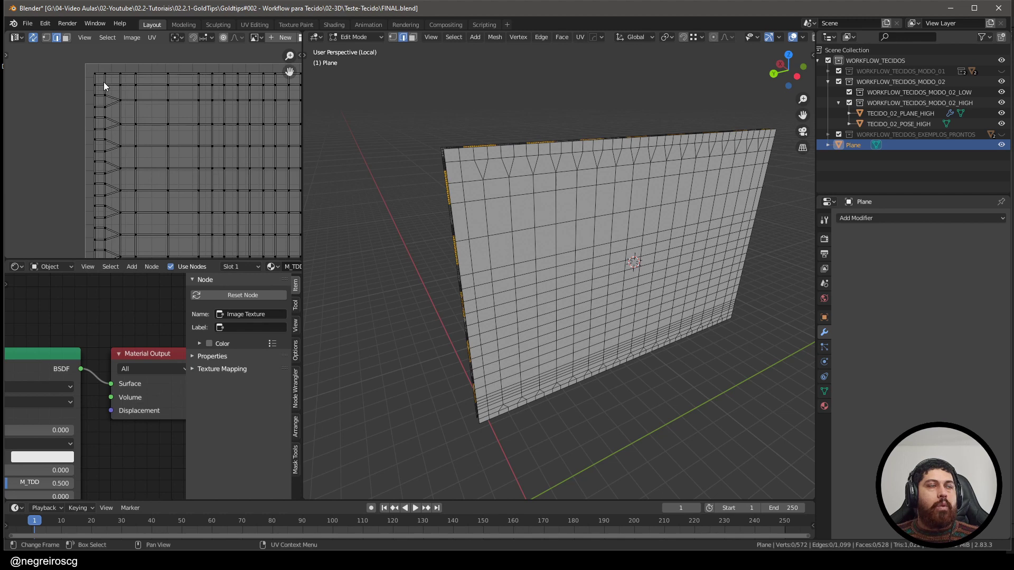
pyautogui.scroll(-3, 103, 81)
pyautogui.scroll(3, 144, 102)
pyautogui.scroll(1, 226, 106)
pyautogui.moveTo(502, 182); pyautogui.dragTo(524, 208, button='middle')
pyautogui.scroll(1, 525, 208)
pyautogui.press('Tab')
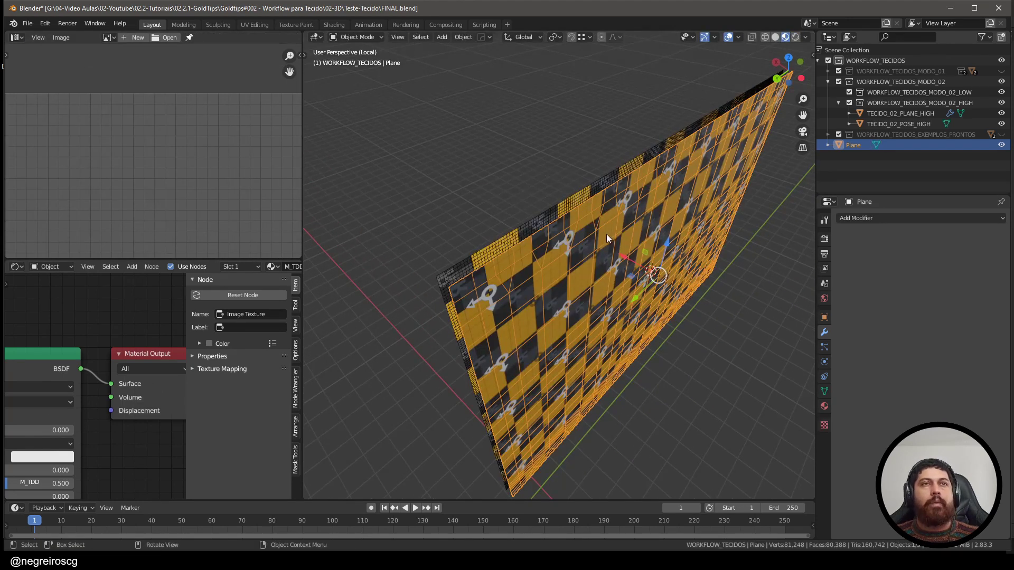
# Step: Move the low-poly plane about 0.213 m along the X axis, back onto the high-poly plane
pyautogui.moveTo(607, 239); pyautogui.dragTo(612, 224, button='middle')
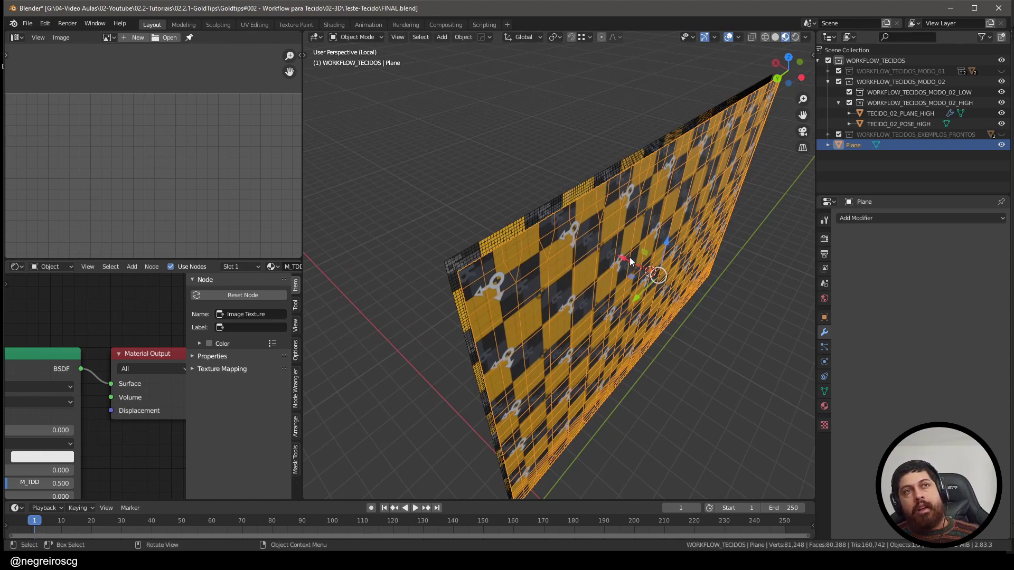
pyautogui.moveTo(629, 257); pyautogui.dragTo(565, 267)
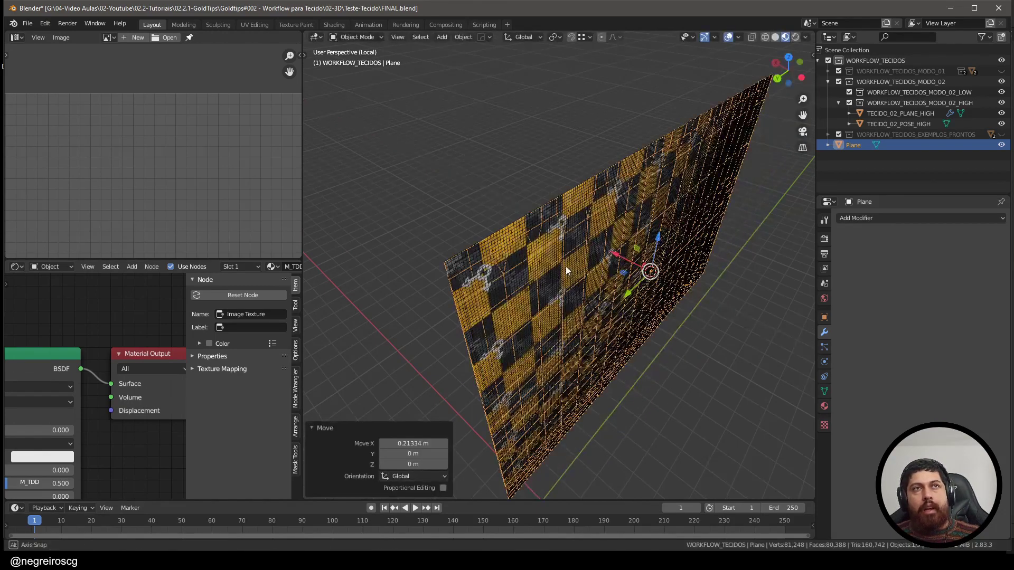
pyautogui.moveTo(565, 268); pyautogui.dragTo(611, 270, button='middle')
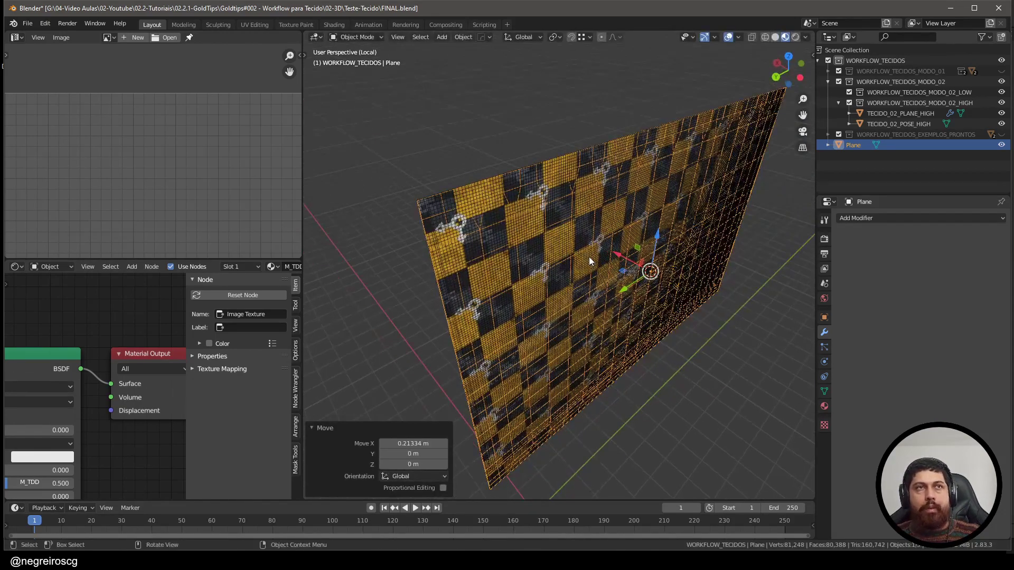
# Step: Rename the low-poly plane TECIDO_02_LOW and place it in the WORKFLOW_TECIDOS_MODO_02_LOW collection
pyautogui.press('F2')
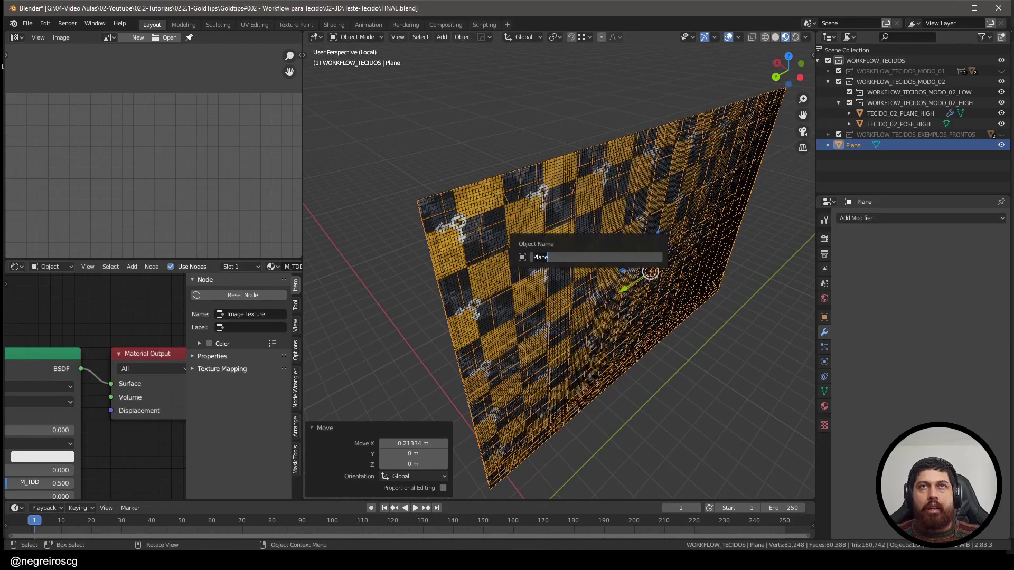
pyautogui.write('t')
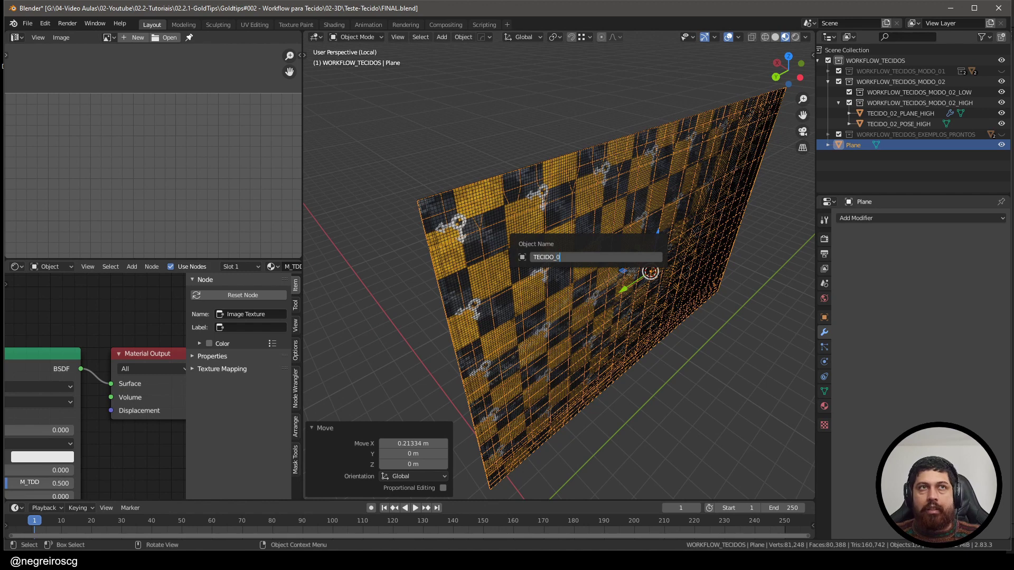
pyautogui.write('ECIDO_02_LOW')
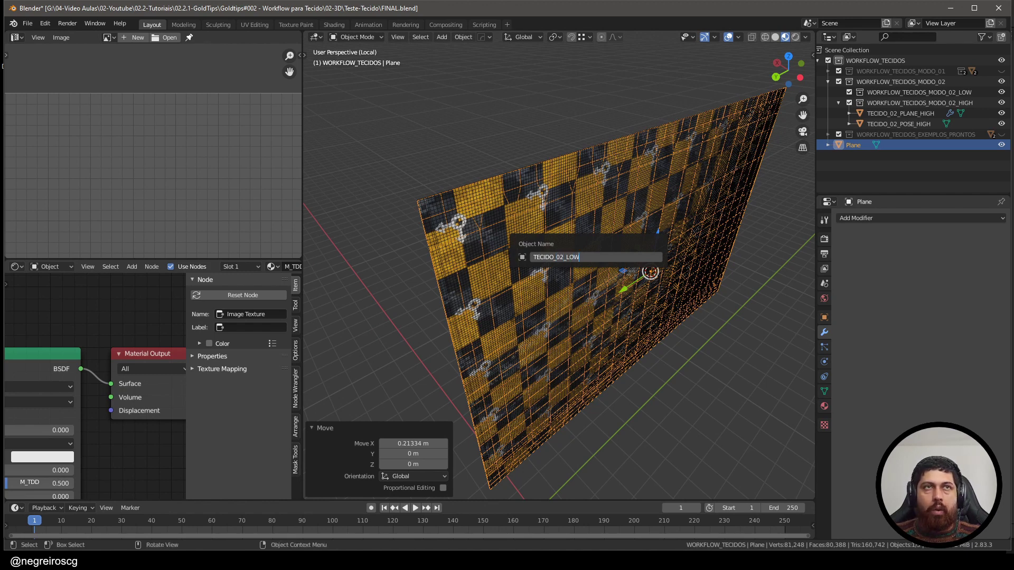
pyautogui.press('Return')
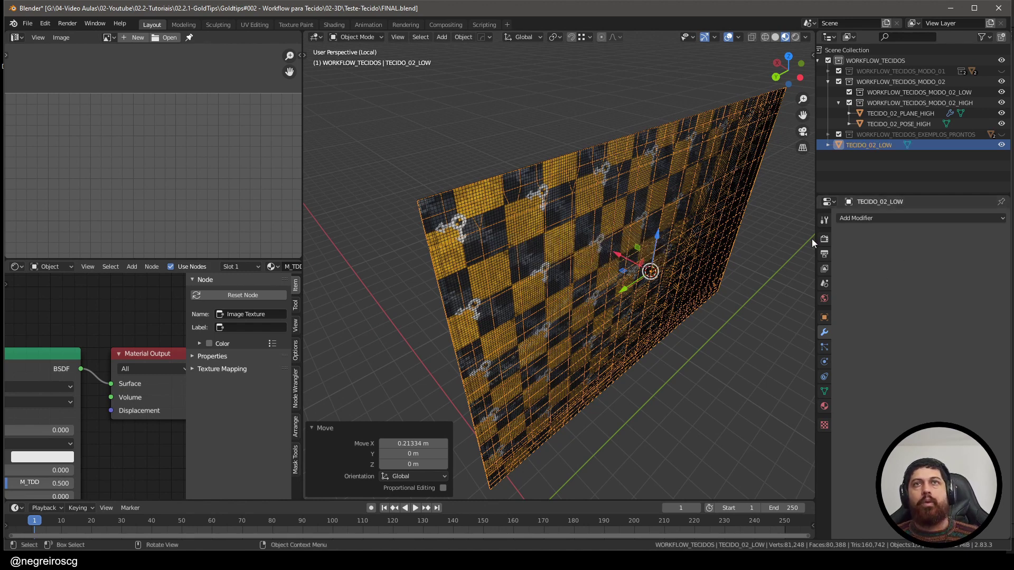
pyautogui.moveTo(870, 144); pyautogui.dragTo(933, 90)
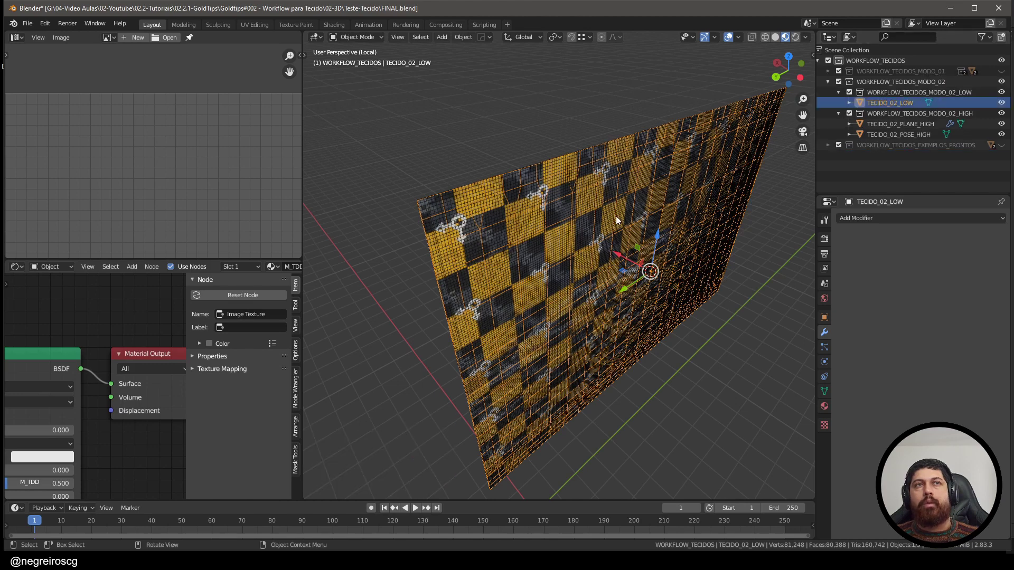
# Step: Exit local view and hide the WORKFLOW_TECIDOS_MODO_02_LOW collection, leaving the two high-poly meshes in the scene
pyautogui.click(999, 92)
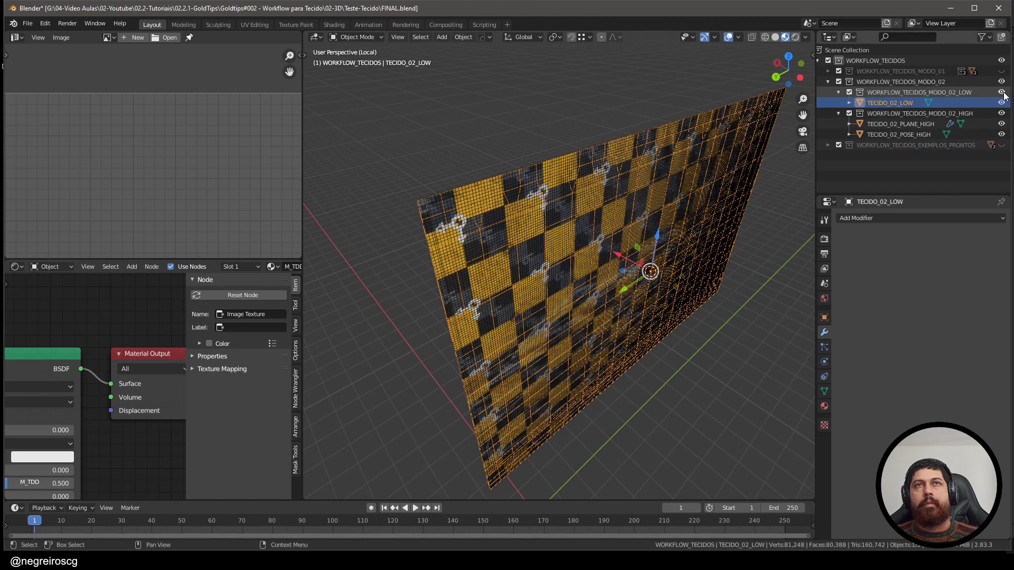
pyautogui.click(1001, 92)
pyautogui.press('KP_Divide')
pyautogui.moveTo(622, 239); pyautogui.dragTo(665, 206, button='middle')
pyautogui.click(1001, 92)
pyautogui.moveTo(534, 211); pyautogui.dragTo(563, 199, button='middle')
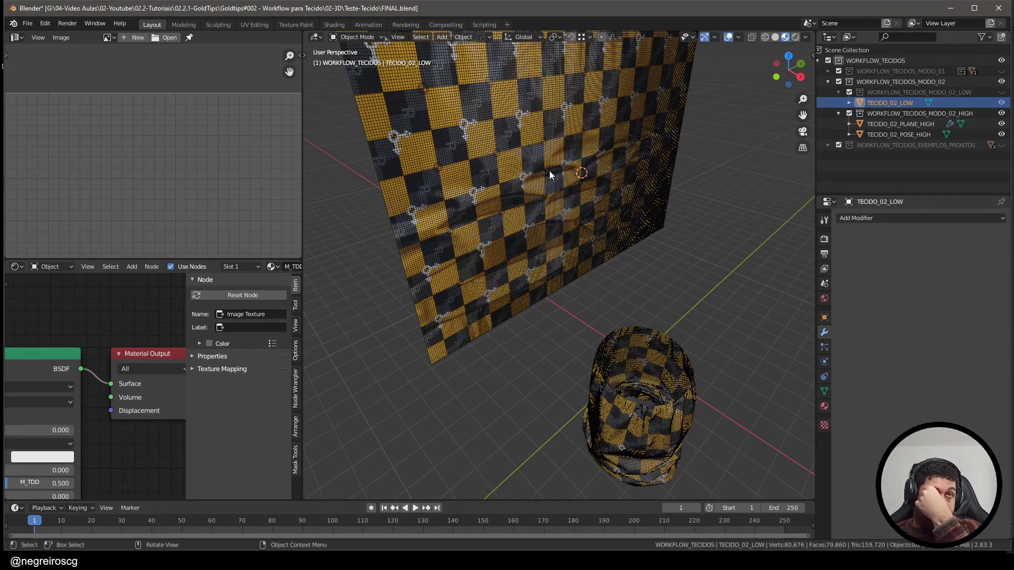
pyautogui.moveTo(553, 252); pyautogui.dragTo(553, 253, button='middle')
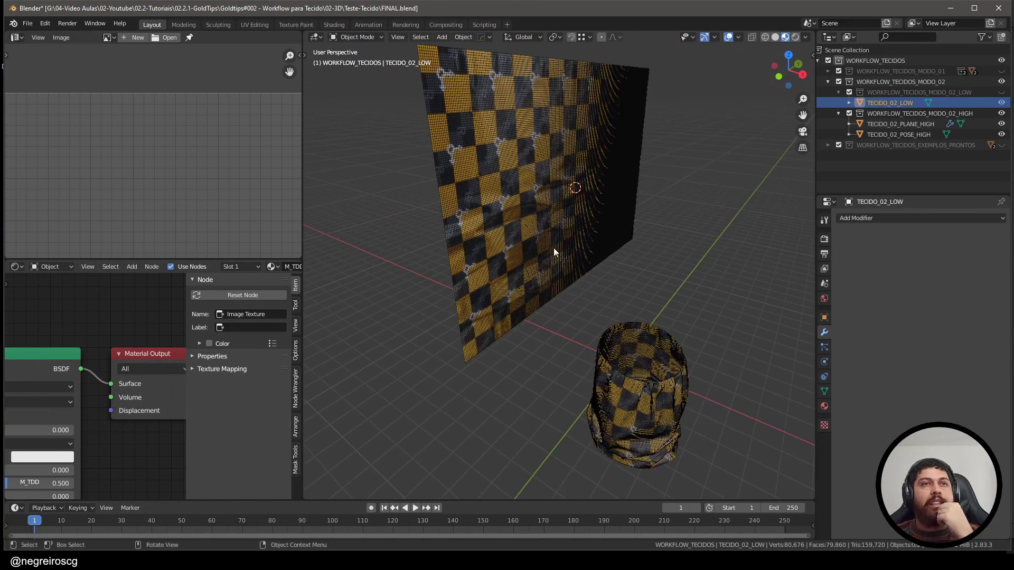
# Step: Remove the Data Transfer modifier from TECIDO_02_PLANE_HIGH
pyautogui.click(520, 170)
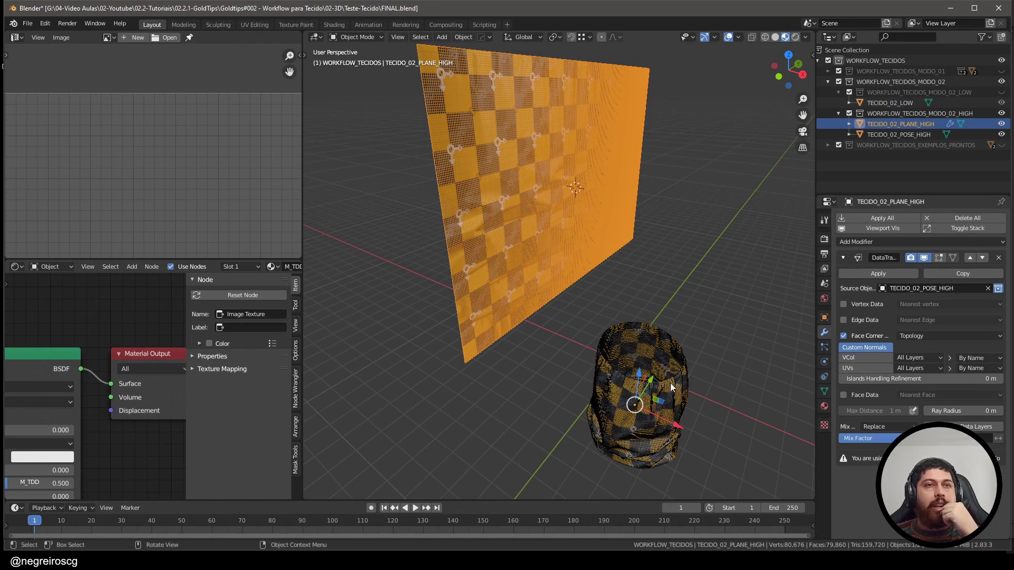
pyautogui.moveTo(676, 400); pyautogui.dragTo(637, 343, button='middle')
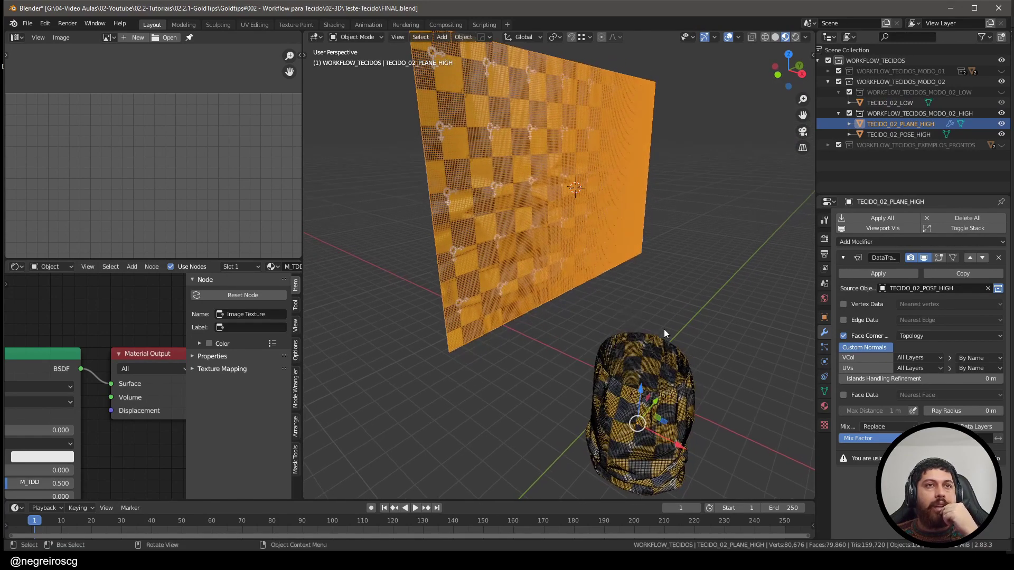
pyautogui.moveTo(674, 408); pyautogui.dragTo(512, 238, button='middle')
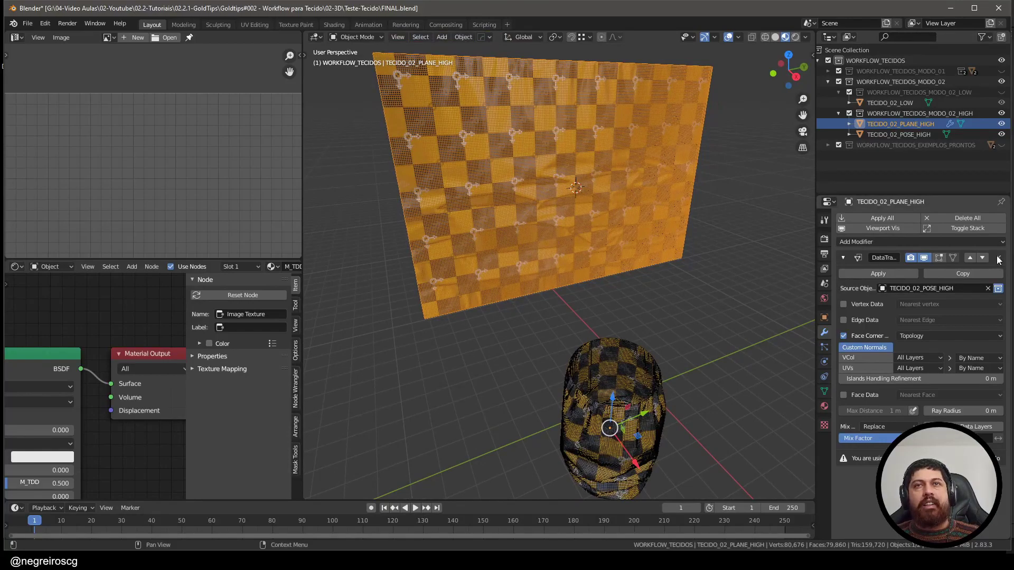
pyautogui.moveTo(595, 204)
pyautogui.mouseDown(button='middle')
pyautogui.moveTo(585, 191)
pyautogui.moveTo(813, 227)
pyautogui.moveTo(619, 232)
pyautogui.moveTo(600, 217)
pyautogui.mouseUp(button='middle')
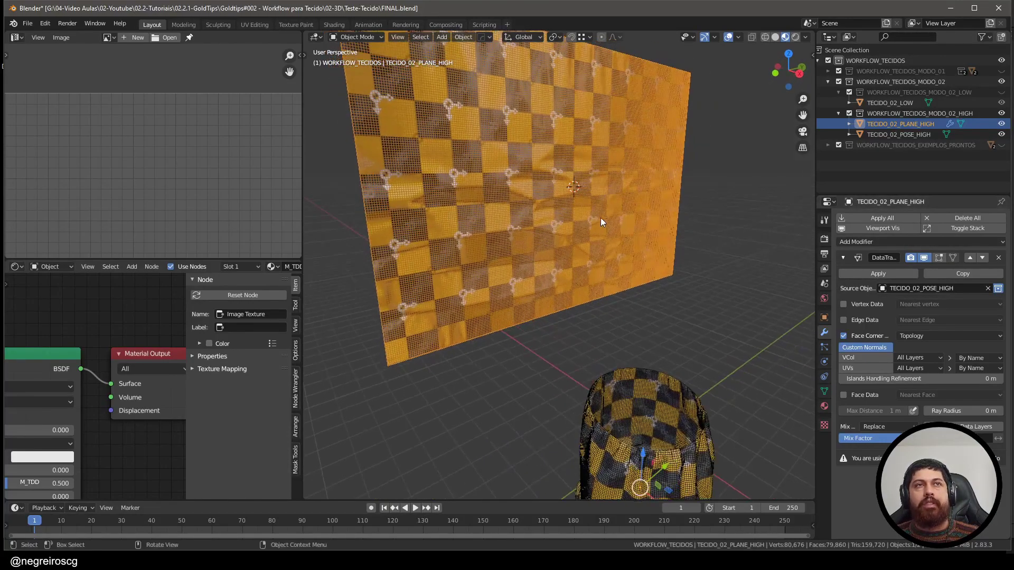
pyautogui.click(998, 258)
pyautogui.moveTo(715, 255); pyautogui.dragTo(546, 210, button='middle')
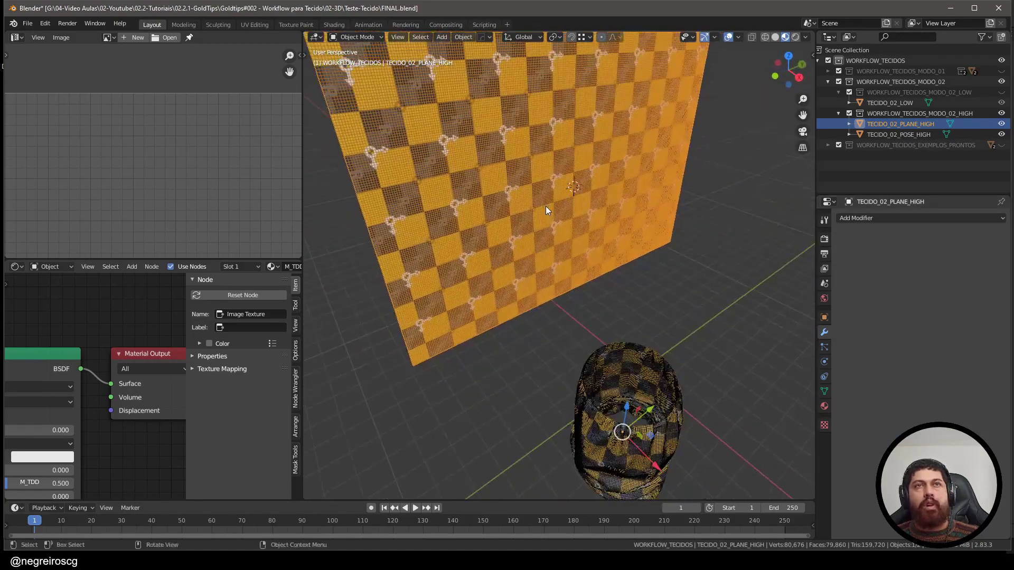
# Step: Select TECIDO_02_POSE_HIGH and add TECIDO_02_PLANE_HIGH to the selection as the active object
pyautogui.scroll(-3, 638, 302)
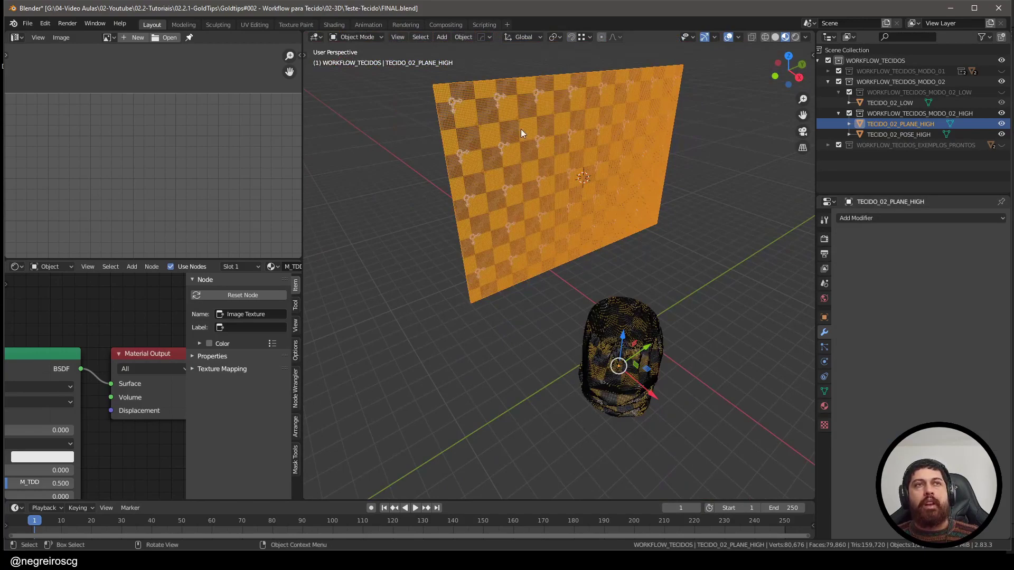
pyautogui.scroll(1, 637, 353)
pyautogui.moveTo(638, 353); pyautogui.dragTo(676, 436, button='middle')
pyautogui.scroll(3, 607, 375)
pyautogui.scroll(-1, 676, 436)
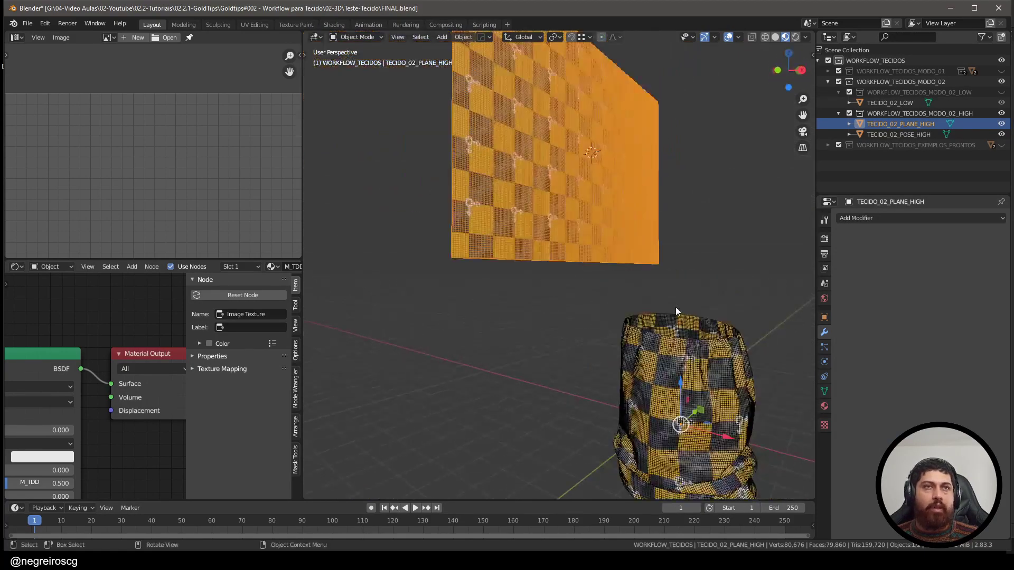
pyautogui.scroll(-2, 676, 348)
pyautogui.moveTo(675, 306); pyautogui.dragTo(652, 324, button='middle')
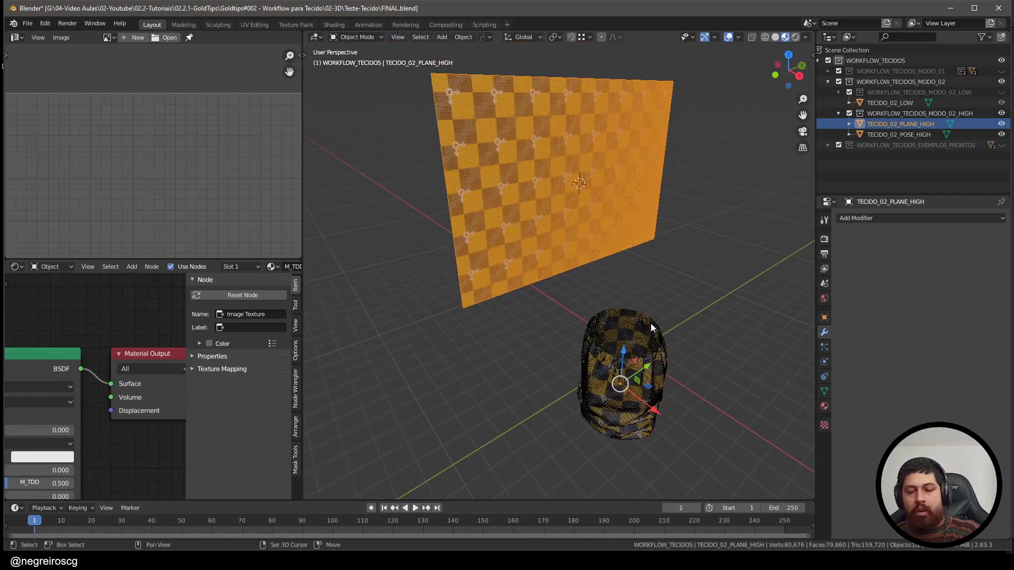
pyautogui.press('w')
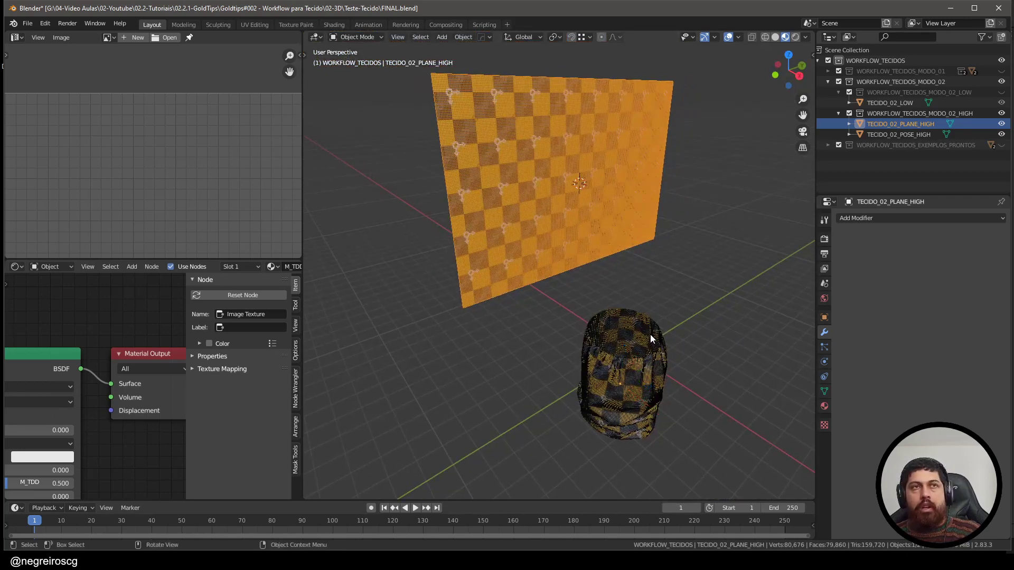
pyautogui.click(625, 395)
pyautogui.moveTo(625, 395); pyautogui.dragTo(634, 366, button='middle')
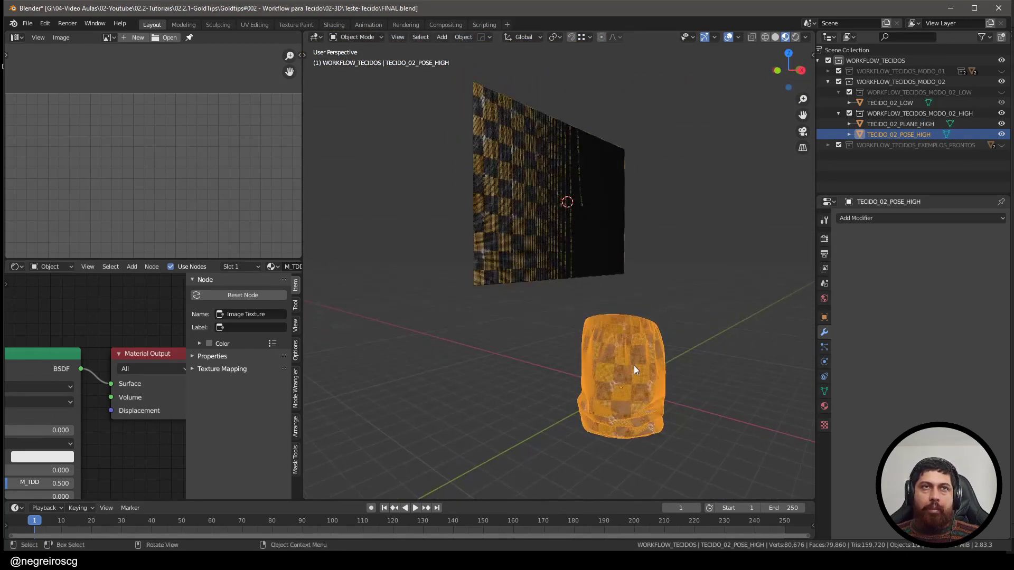
pyautogui.keyDown('shift'); pyautogui.click(561, 220); pyautogui.keyUp('shift')
pyautogui.moveTo(561, 220); pyautogui.dragTo(599, 181, button='middle')
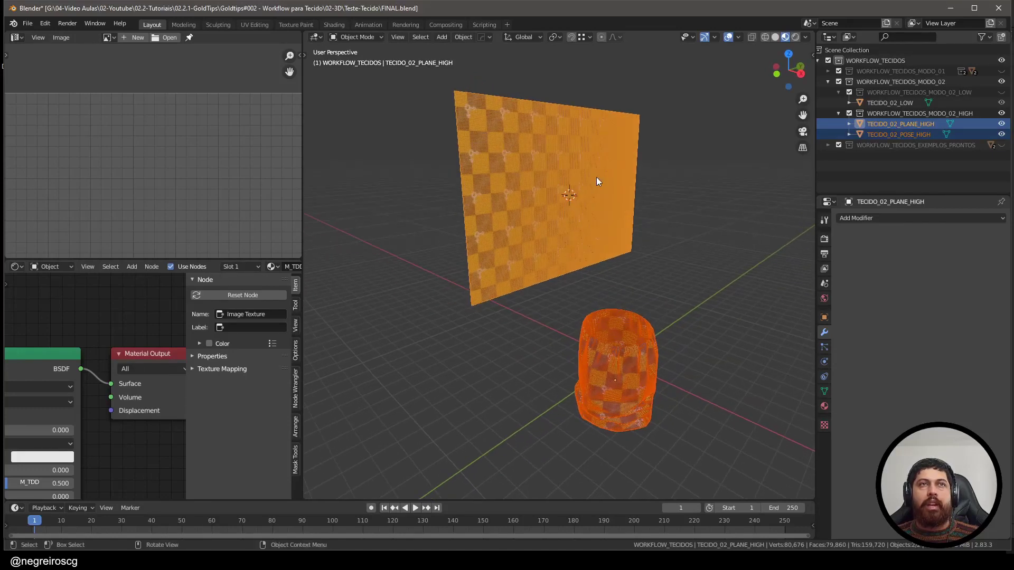
# Step: In the mesh data of TECIDO_02_PLANE_HIGH, collapse Vertex Groups and Normals, keep Shape Keys expanded, and open the shape key operations
pyautogui.click(824, 393)
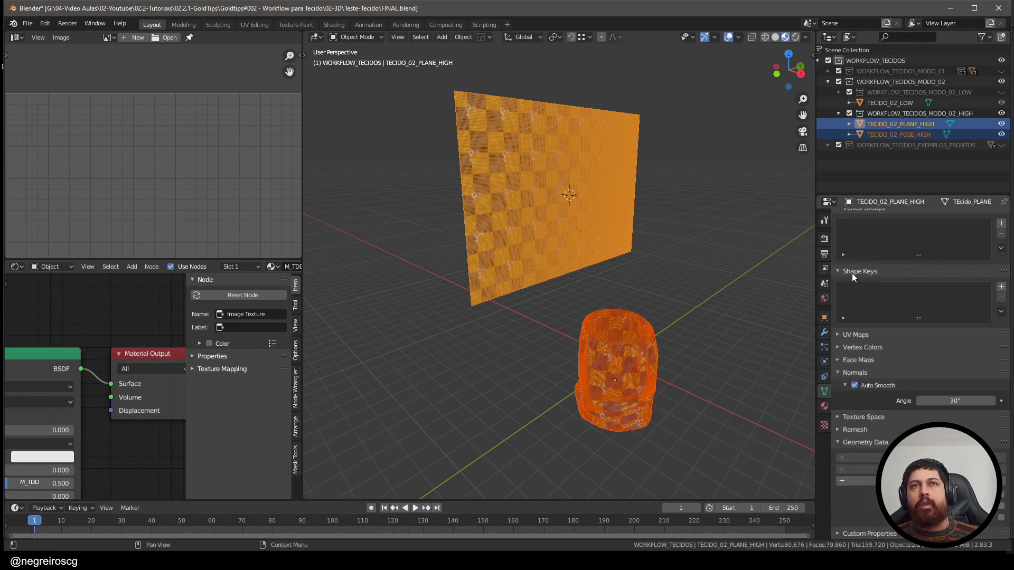
pyautogui.scroll(2, 870, 275)
pyautogui.click(840, 234)
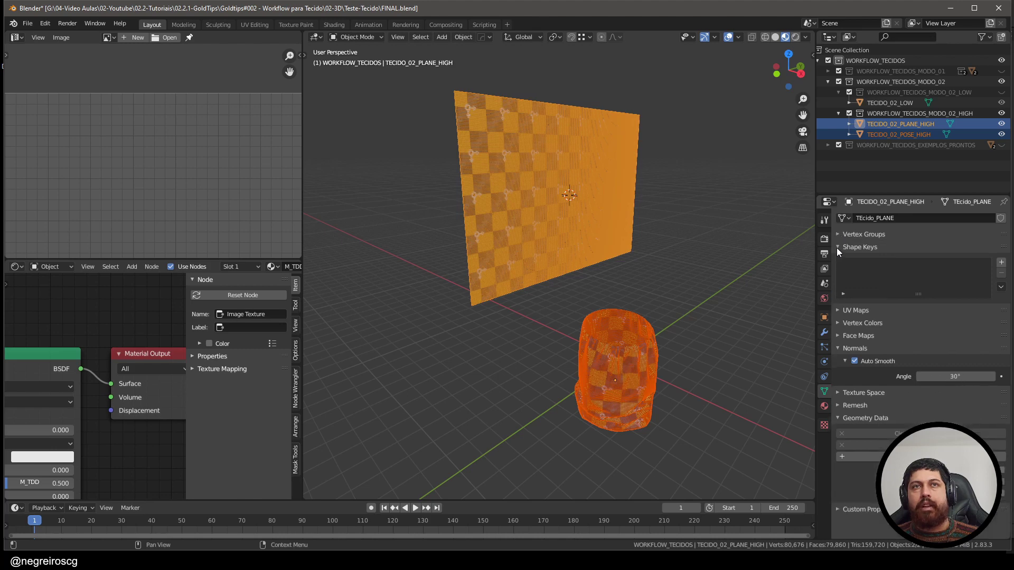
pyautogui.click(838, 247)
pyautogui.click(838, 298)
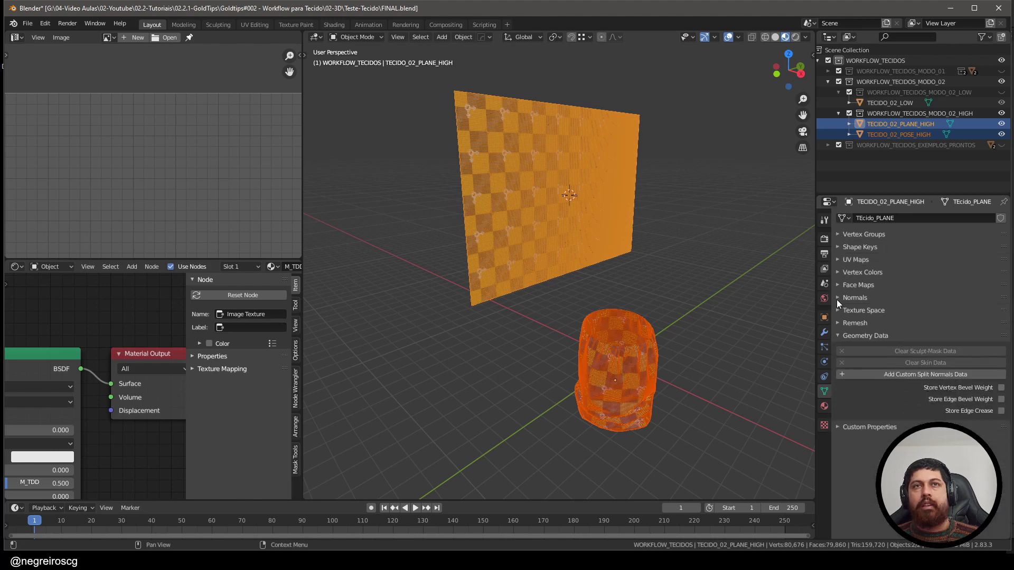
pyautogui.click(839, 247)
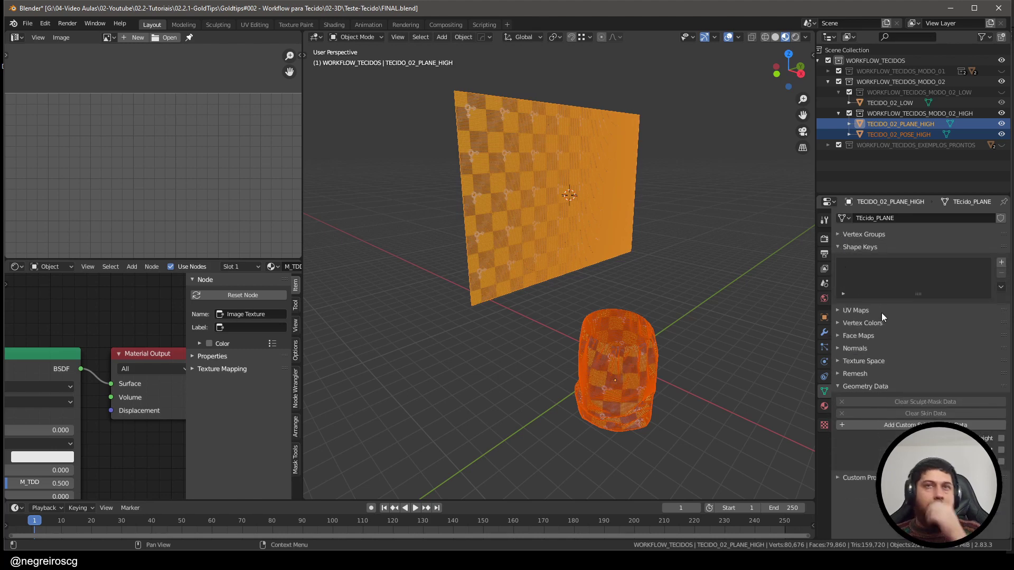
pyautogui.click(1001, 288)
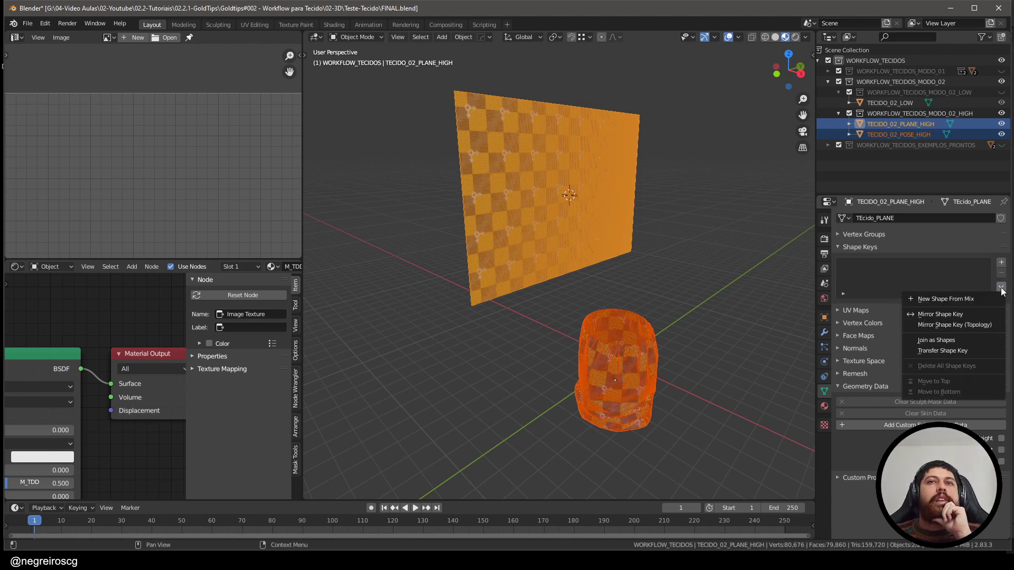
# Step: Join TECIDO_02_POSE_HIGH as a shape key onto TECIDO_02_PLANE_HIGH and select the posed cloth object
pyautogui.click(942, 340)
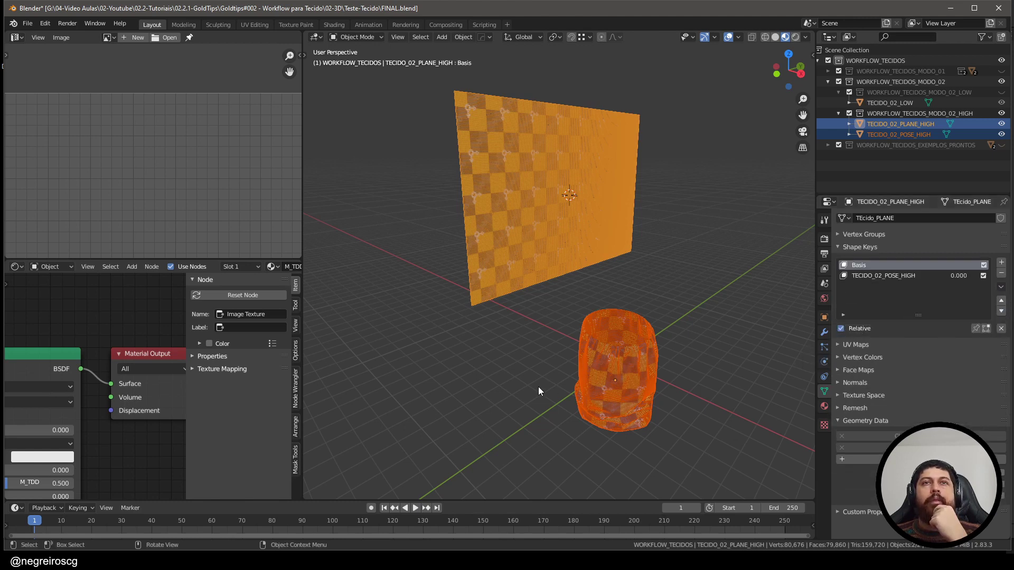
pyautogui.moveTo(614, 363); pyautogui.dragTo(612, 366, button='middle')
pyautogui.scroll(1, 607, 371)
pyautogui.click(616, 374)
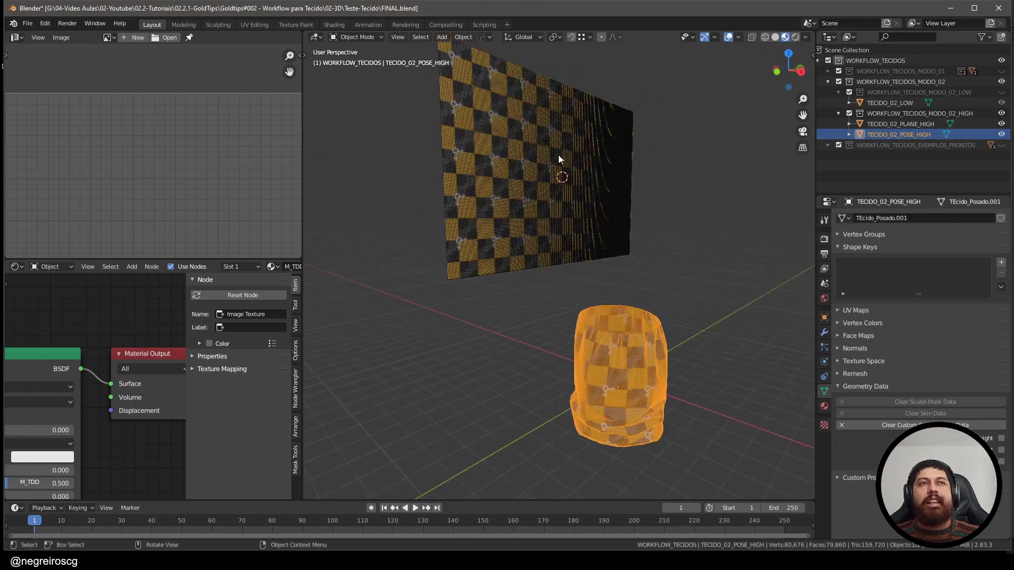
# Step: On TECIDO_02_PLANE_HIGH, set the TECIDO_02_POSE_HIGH shape key's value to 1.000
pyautogui.click(549, 196)
pyautogui.moveTo(549, 196); pyautogui.dragTo(544, 216, button='middle')
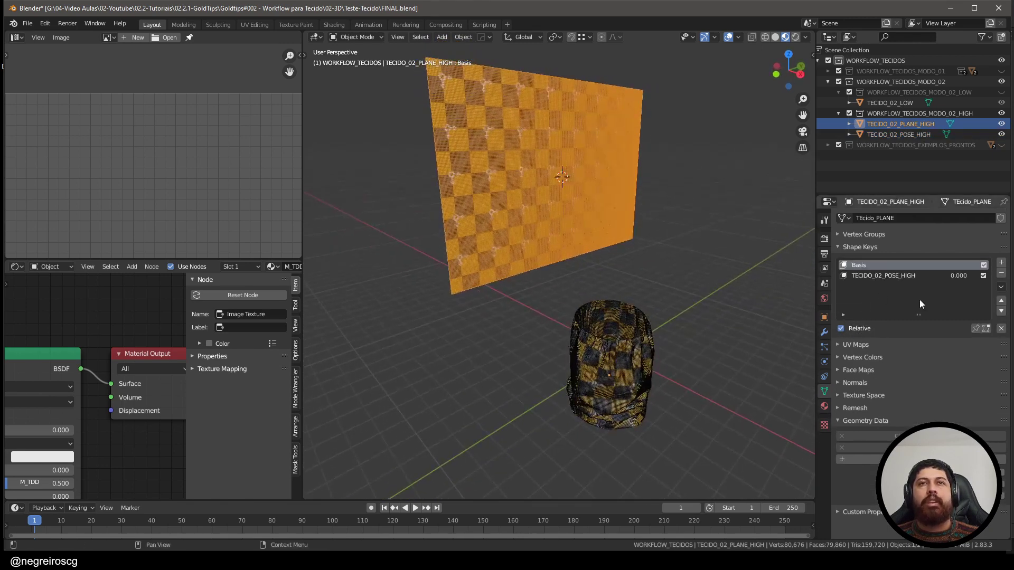
pyautogui.click(887, 275)
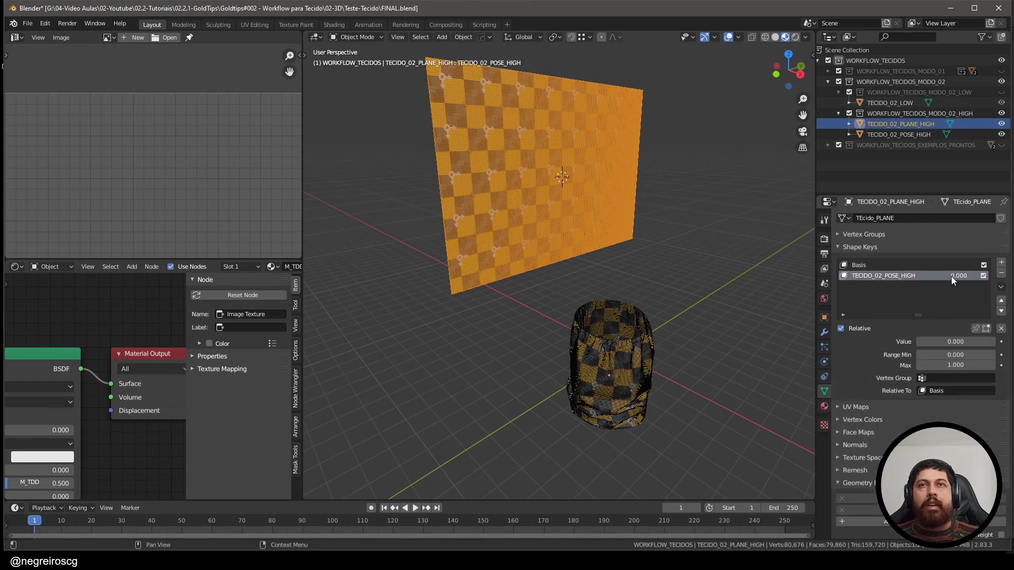
pyautogui.moveTo(952, 277); pyautogui.dragTo(1011, 277)
# Step: Isolate TECIDO_02_PLANE_HIGH in local view with solid shading and shade it smooth
pyautogui.press('KP_Divide')
pyautogui.moveTo(719, 283); pyautogui.dragTo(651, 293, button='middle')
pyautogui.press('z')
pyautogui.scroll(-3, 556, 289)
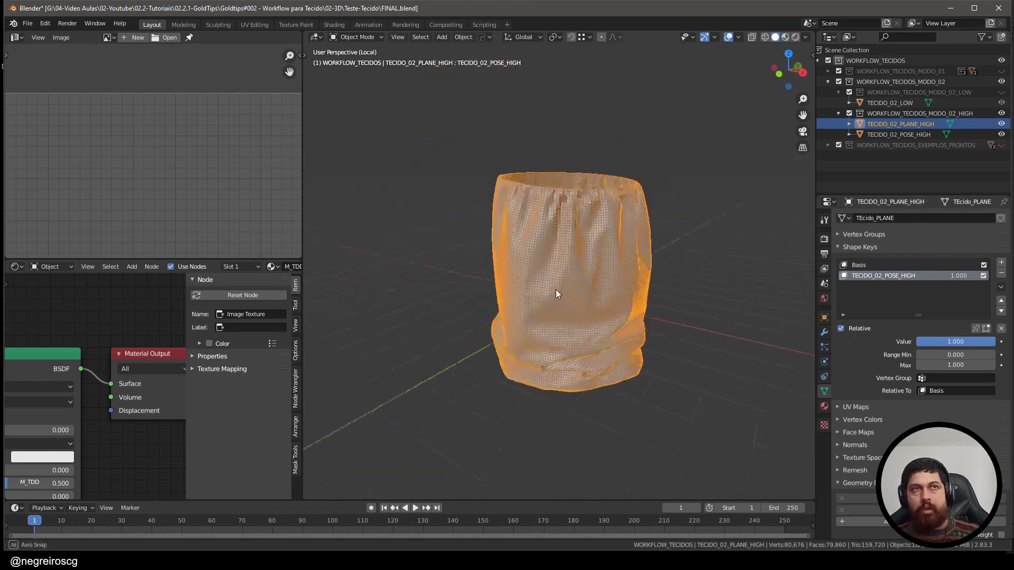
pyautogui.moveTo(555, 289)
pyautogui.mouseDown(button='middle')
pyautogui.moveTo(543, 211)
pyautogui.moveTo(596, 203)
pyautogui.mouseUp(button='middle')
pyautogui.scroll(3, 543, 211)
pyautogui.rightClick(597, 215)
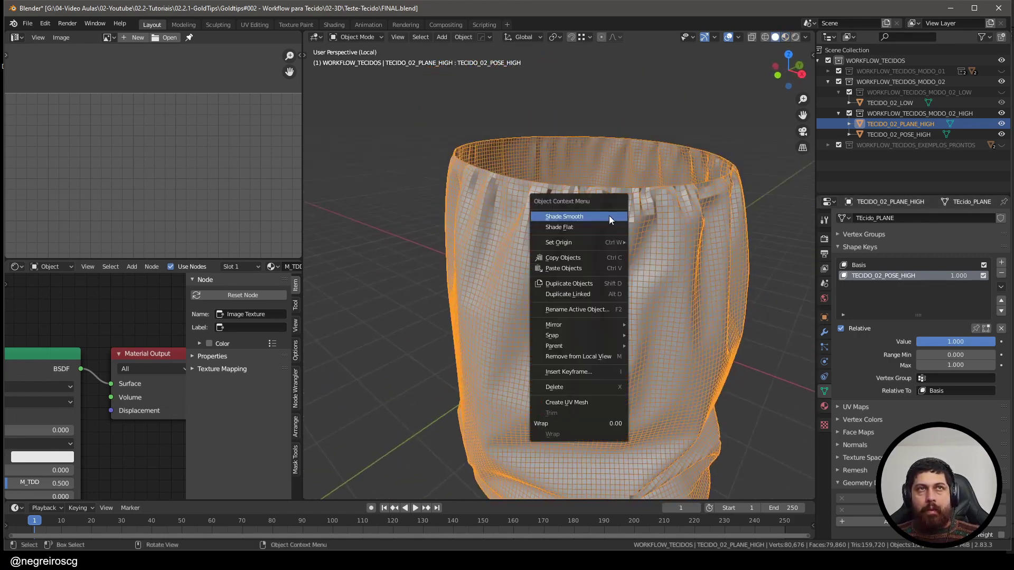
pyautogui.click(596, 218)
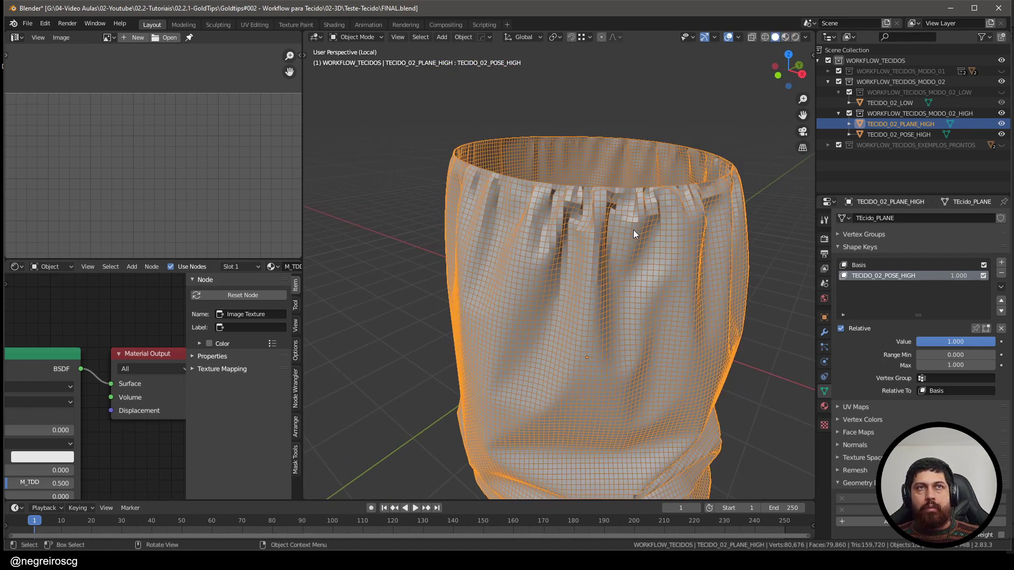
# Step: Hide the wireframe overlay and enable Auto Smooth in the normals settings of TECIDO_02_PLANE_HIGH
pyautogui.moveTo(633, 227); pyautogui.dragTo(724, 317, button='middle')
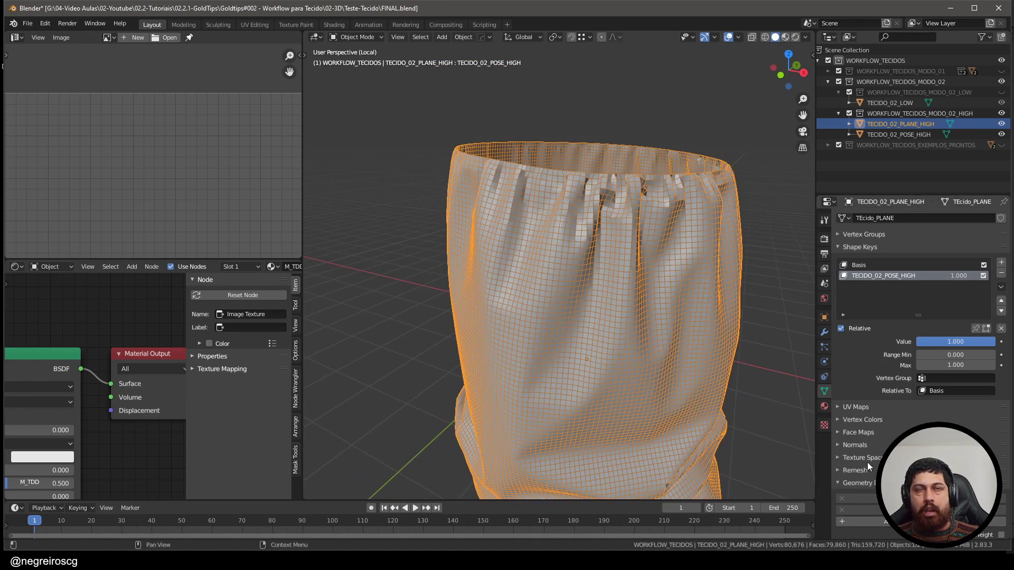
pyautogui.scroll(3, 634, 239)
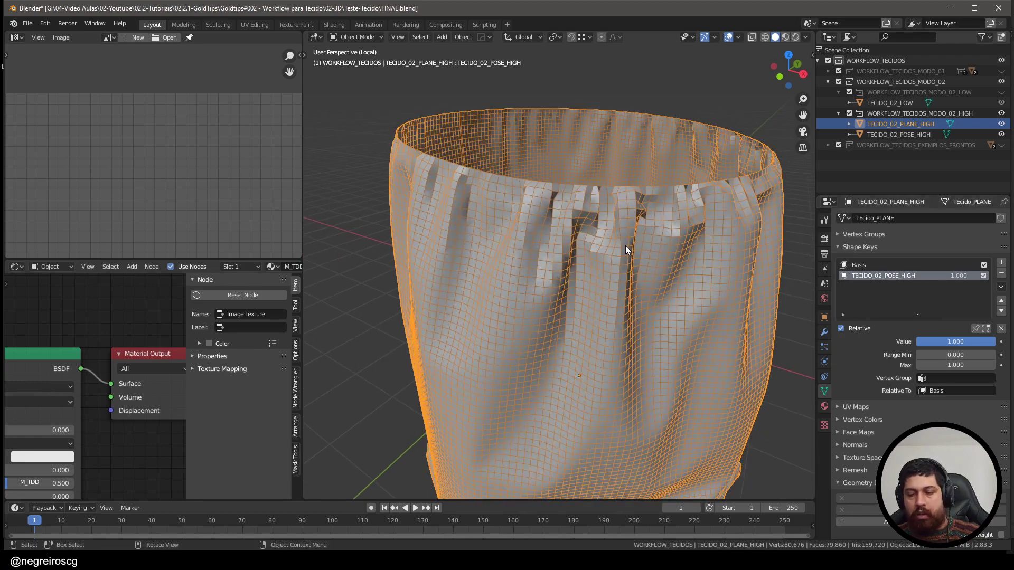
pyautogui.press('F4')
pyautogui.moveTo(625, 245); pyautogui.dragTo(588, 222, button='middle')
pyautogui.scroll(2, 525, 205)
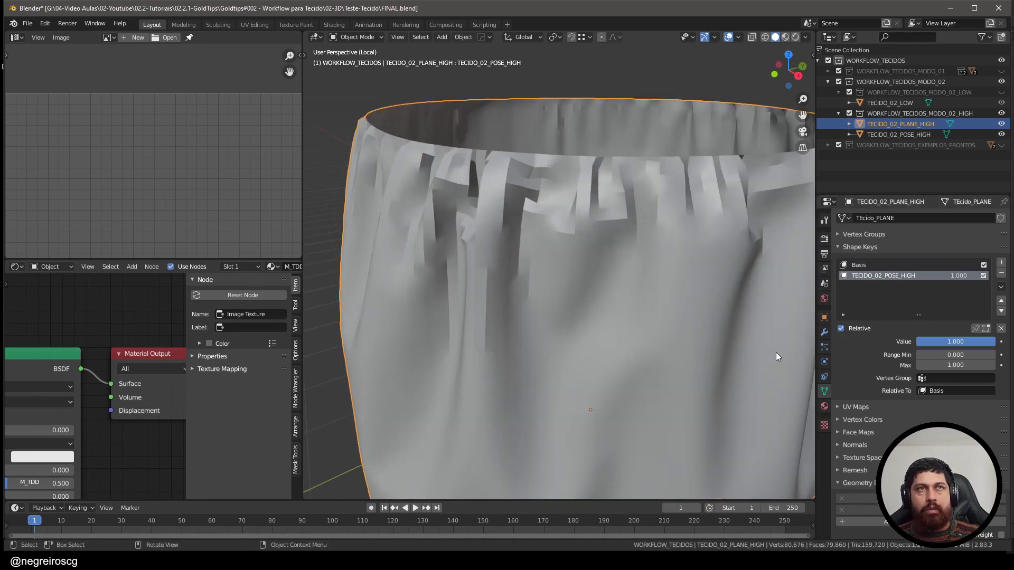
pyautogui.scroll(-1, 855, 423)
pyautogui.click(859, 424)
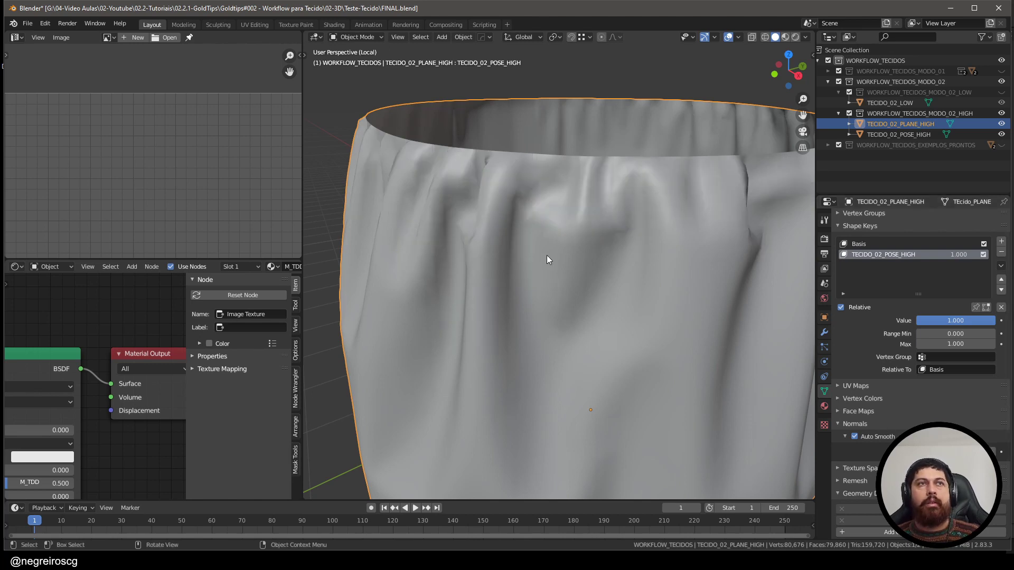
pyautogui.scroll(-8, 546, 255)
pyautogui.moveTo(605, 229); pyautogui.dragTo(612, 272, button='middle')
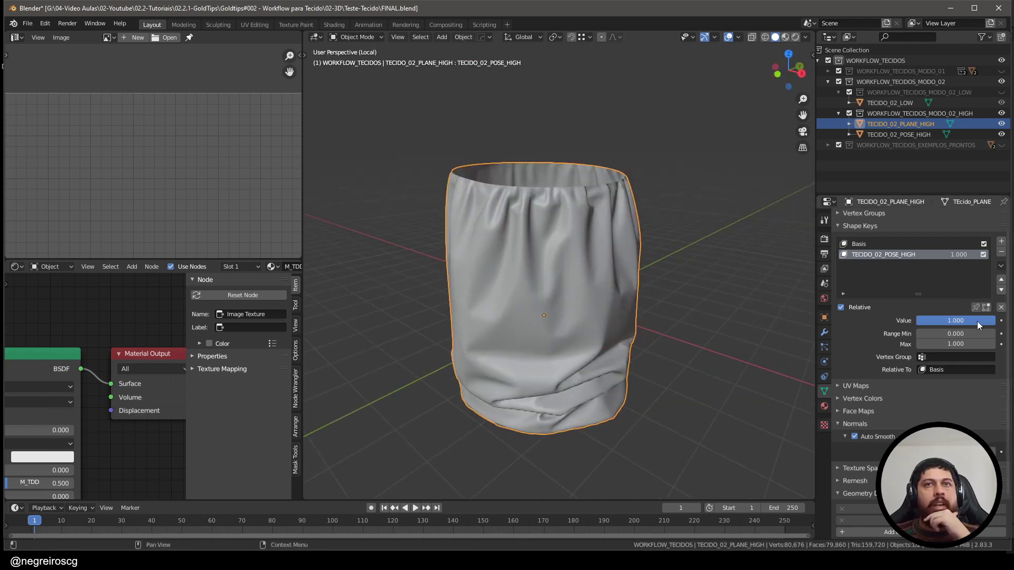
# Step: Set the TECIDO_02_POSE_HIGH shape key's value to 0.000 to flatten the cloth
pyautogui.moveTo(977, 321); pyautogui.dragTo(915, 320)
pyautogui.moveTo(686, 300); pyautogui.dragTo(600, 232, button='middle')
pyautogui.moveTo(943, 321); pyautogui.dragTo(917, 321)
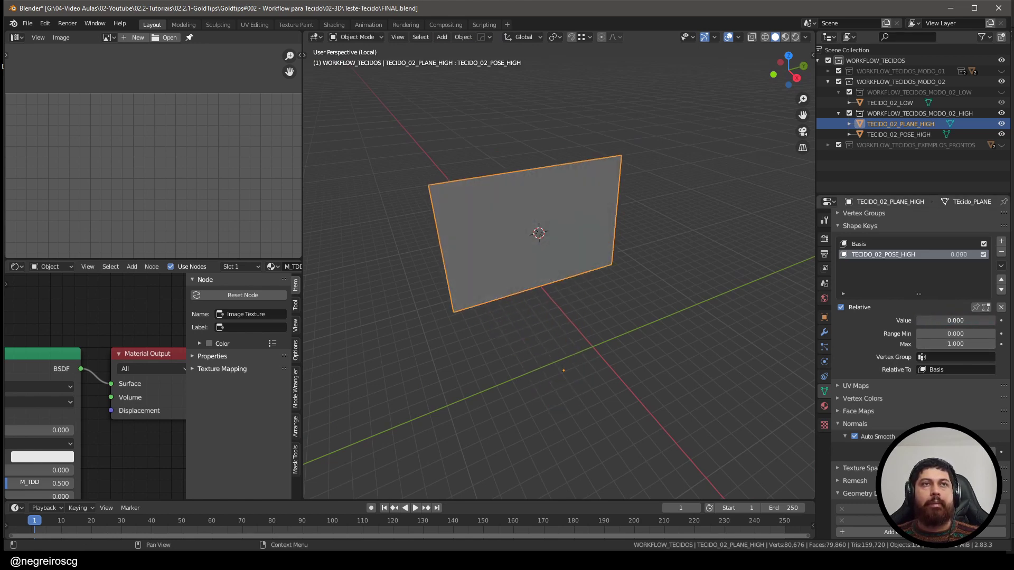
# Step: Unhide the WORKFLOW_TECIDOS_MODO_02_LOW collection, exit local view and select TECIDO_02_LOW
pyautogui.click(1001, 93)
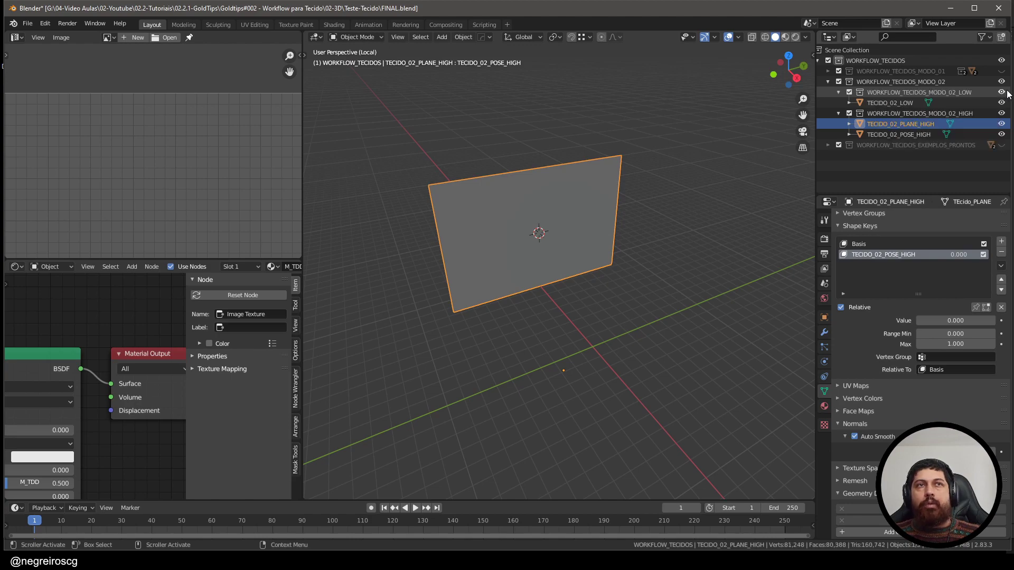
pyautogui.click(982, 103)
pyautogui.moveTo(681, 262)
pyautogui.mouseDown(button='middle')
pyautogui.moveTo(560, 242)
pyautogui.moveTo(536, 177)
pyautogui.moveTo(570, 193)
pyautogui.moveTo(553, 182)
pyautogui.mouseUp(button='middle')
pyautogui.hotkey('shift', 'z')
pyautogui.scroll(3, 573, 191)
pyautogui.hotkey('shift', 'z')
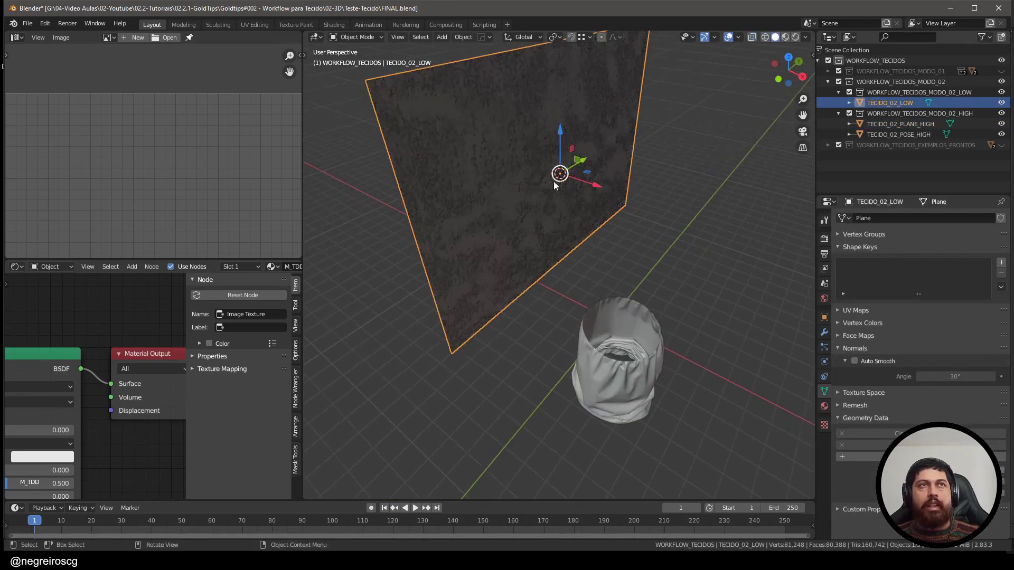
# Step: Select TECIDO_02_PLANE_HIGH and set its pose shape key's value to 1.000
pyautogui.click(919, 123)
pyautogui.moveTo(961, 343); pyautogui.dragTo(996, 343)
pyautogui.moveTo(607, 296); pyautogui.dragTo(565, 256, button='middle')
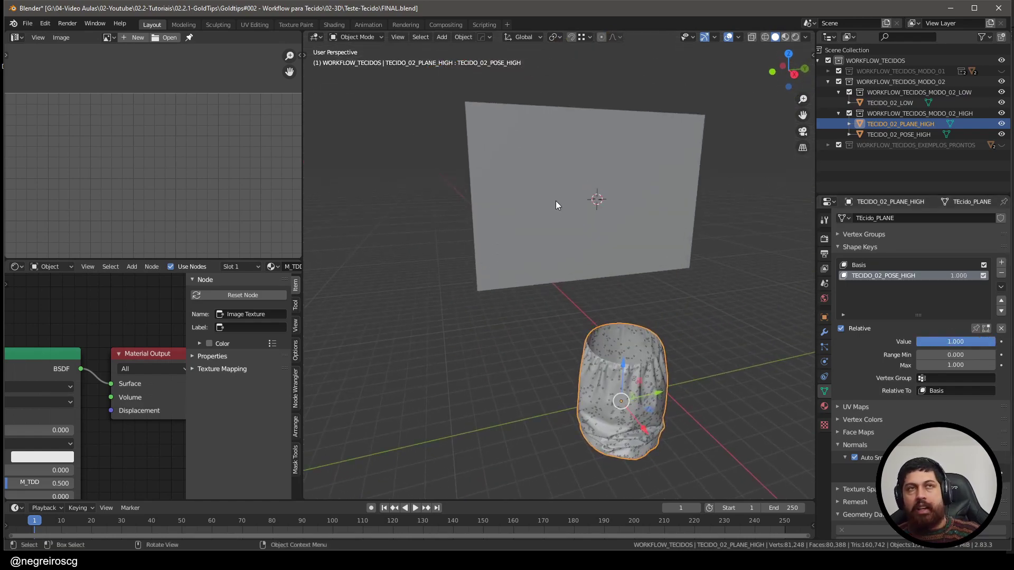
# Step: Show the wireframe overlay on the meshes and set the pose shape key of TECIDO_02_PLANE_HIGH to 0.000
pyautogui.hotkey('shift', 'z')
pyautogui.moveTo(558, 199); pyautogui.dragTo(578, 207, button='middle')
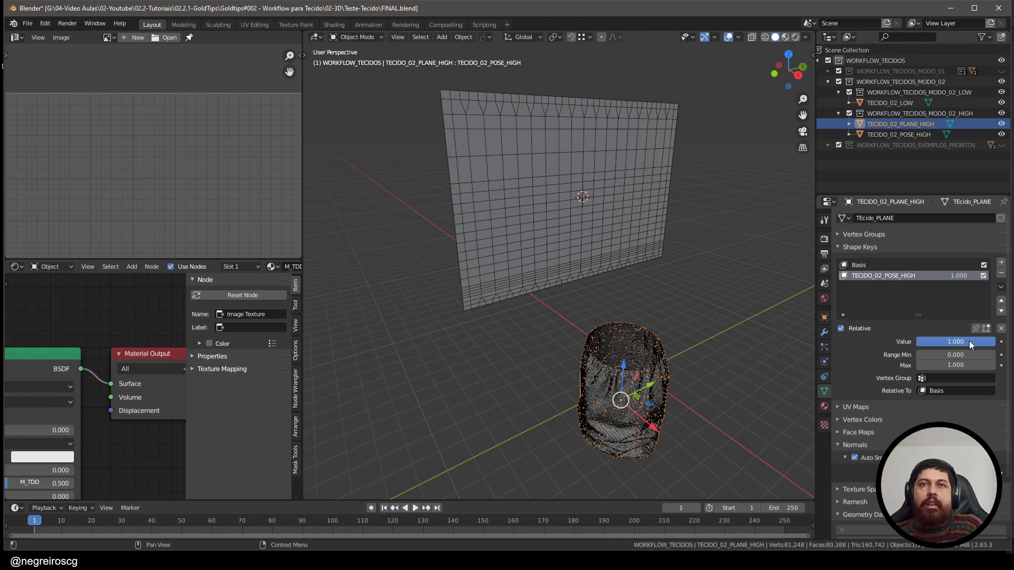
pyautogui.moveTo(968, 341); pyautogui.dragTo(918, 341)
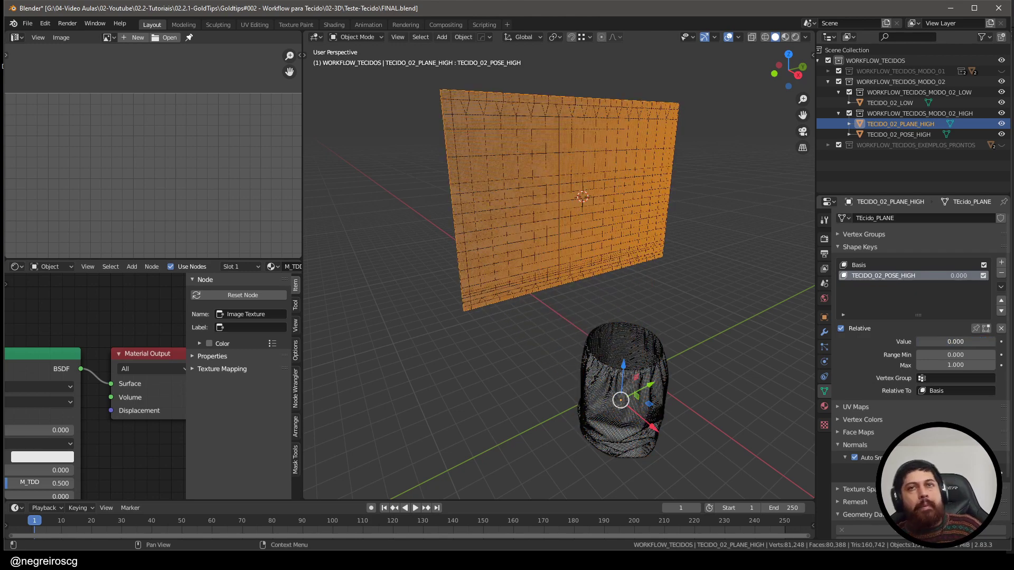
pyautogui.moveTo(645, 316); pyautogui.dragTo(576, 198, button='middle')
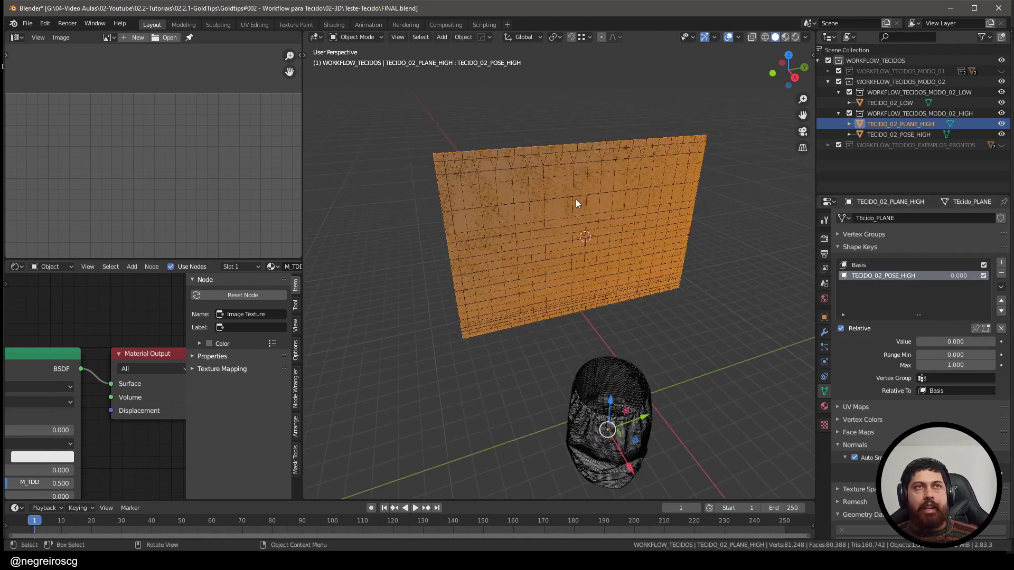
pyautogui.moveTo(951, 341); pyautogui.dragTo(917, 341)
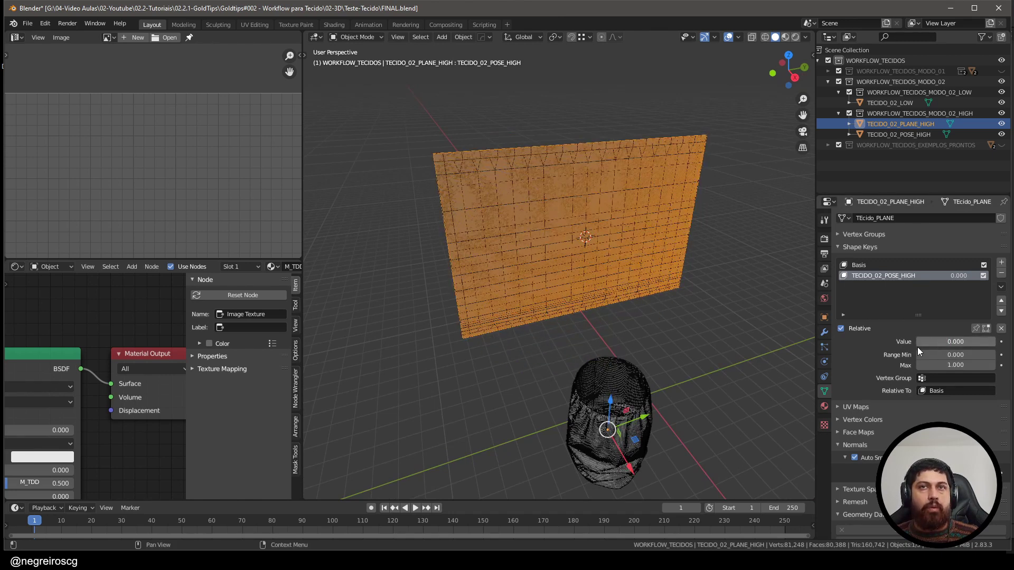
pyautogui.scroll(4, 544, 208)
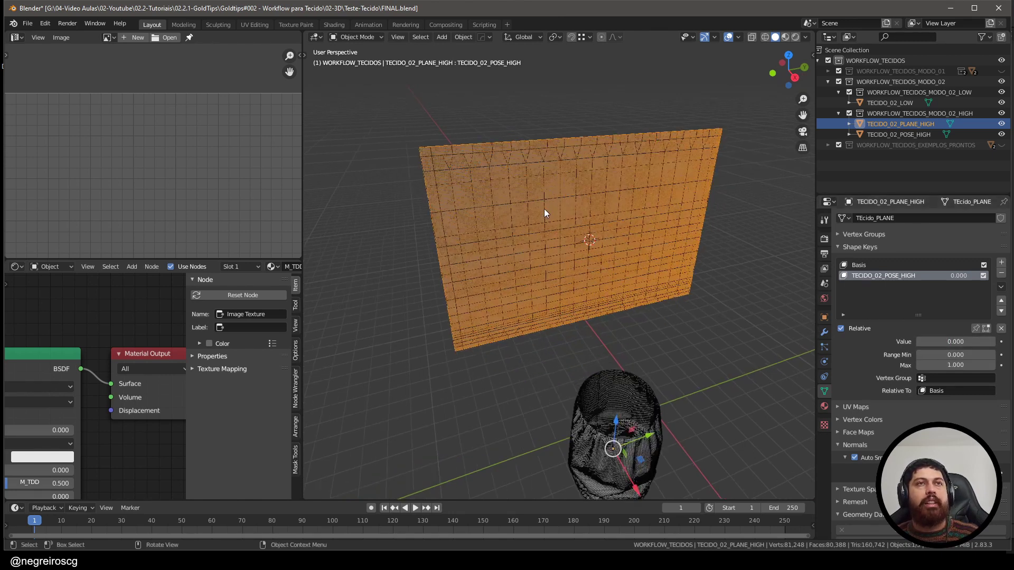
pyautogui.press('F2')
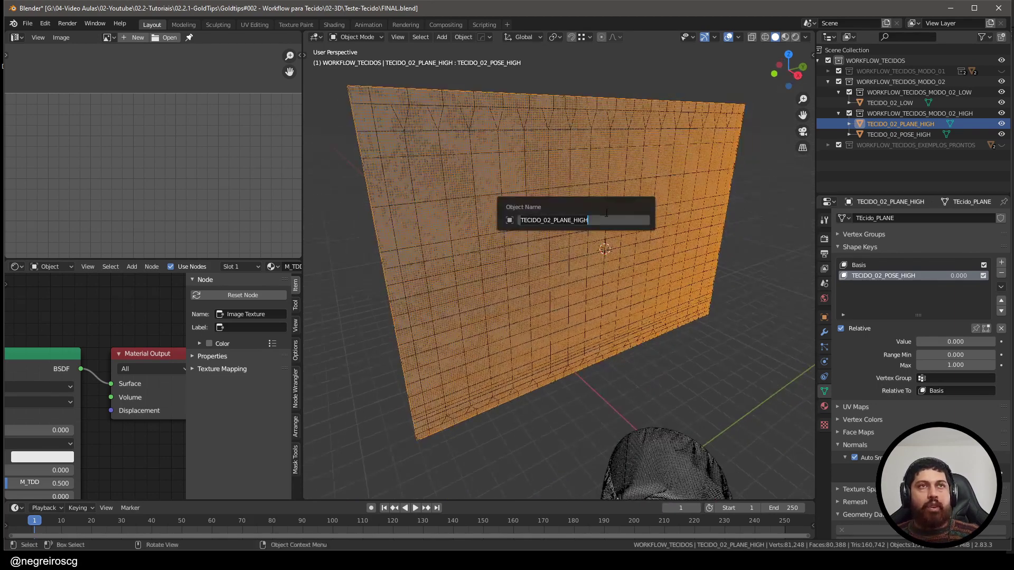
pyautogui.press('Escape')
pyautogui.press('F2')
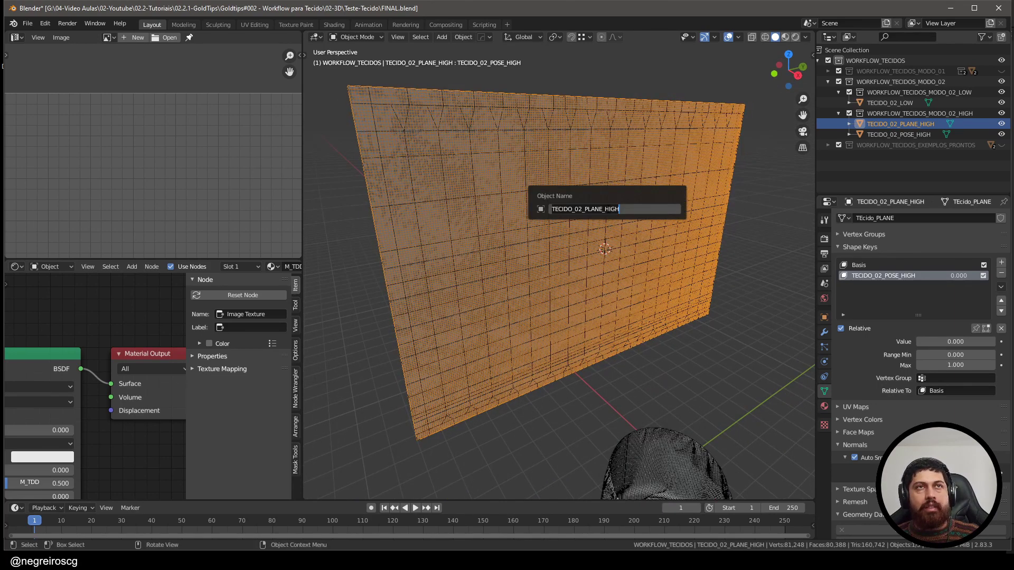
pyautogui.press('Escape')
pyautogui.press('F2')
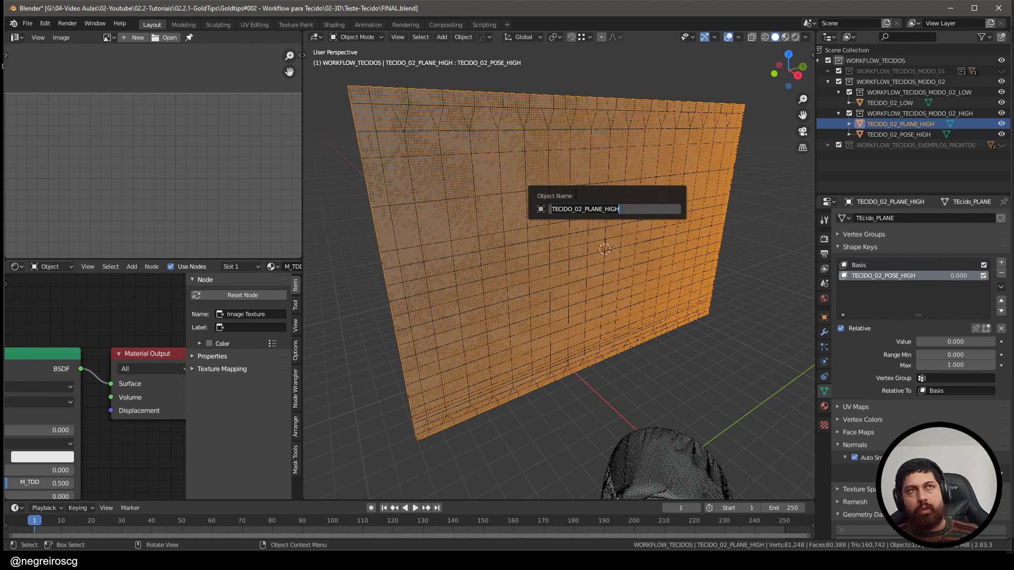
pyautogui.press('Escape')
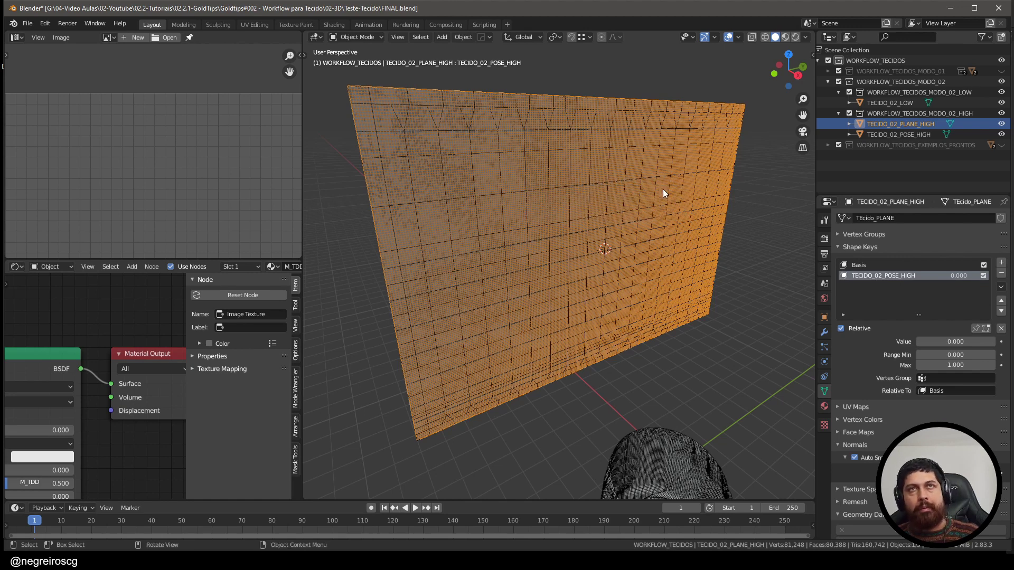
# Step: Add a Surface Deform modifier to TECIDO_02_LOW
pyautogui.click(900, 104)
pyautogui.moveTo(669, 190); pyautogui.dragTo(676, 230, button='middle')
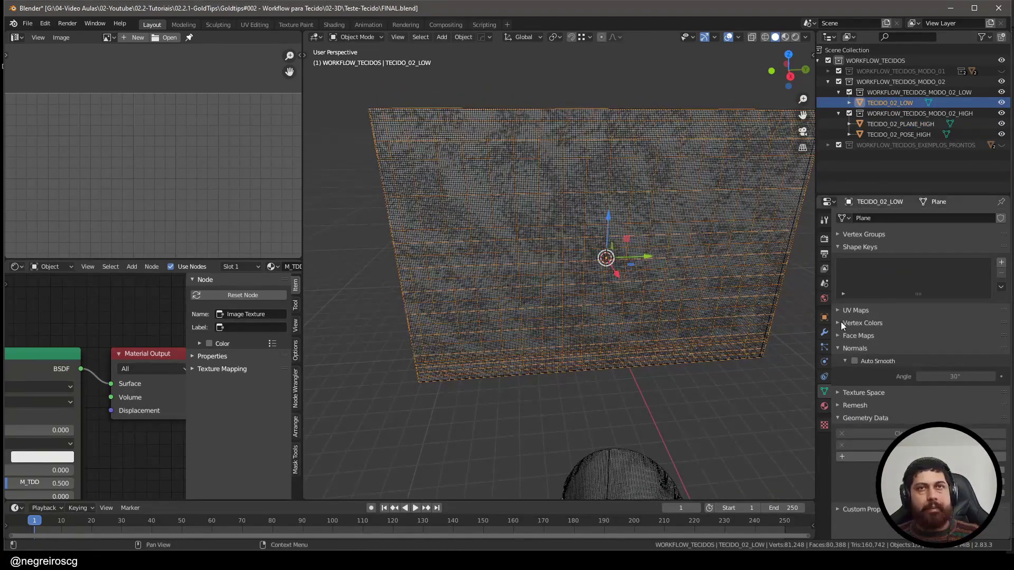
pyautogui.click(824, 335)
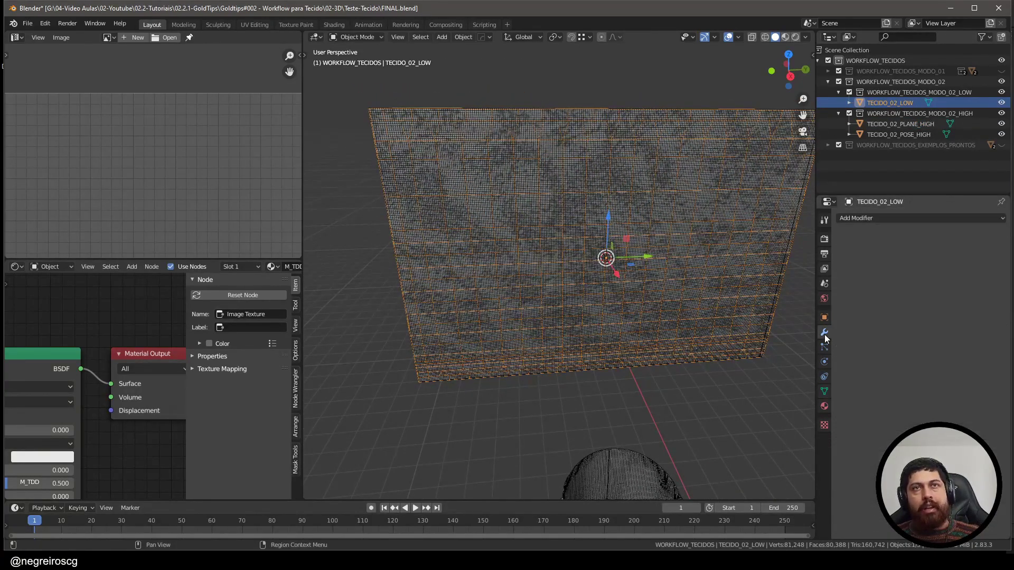
pyautogui.click(872, 215)
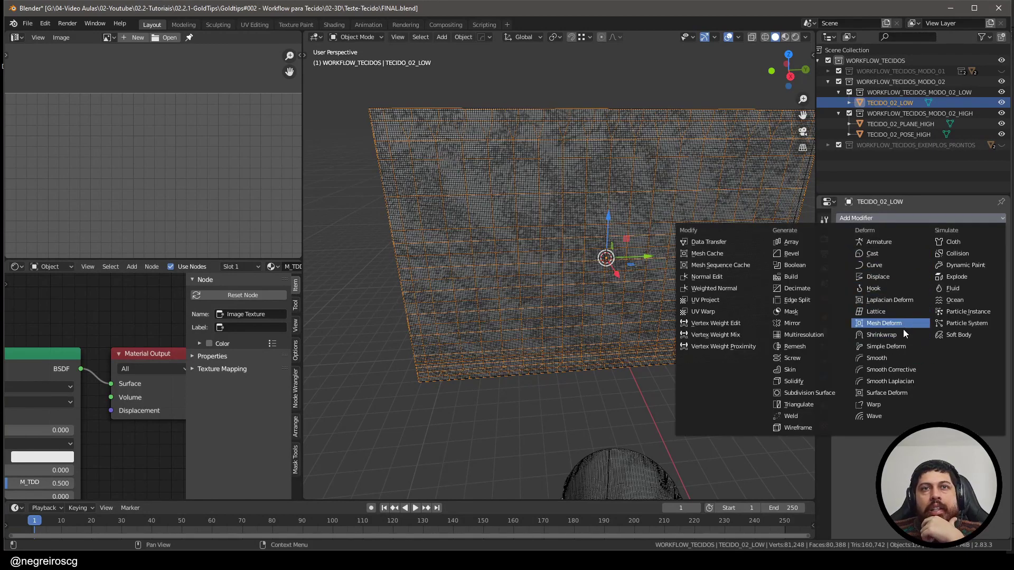
pyautogui.click(887, 393)
pyautogui.moveTo(632, 344); pyautogui.dragTo(634, 369, button='middle')
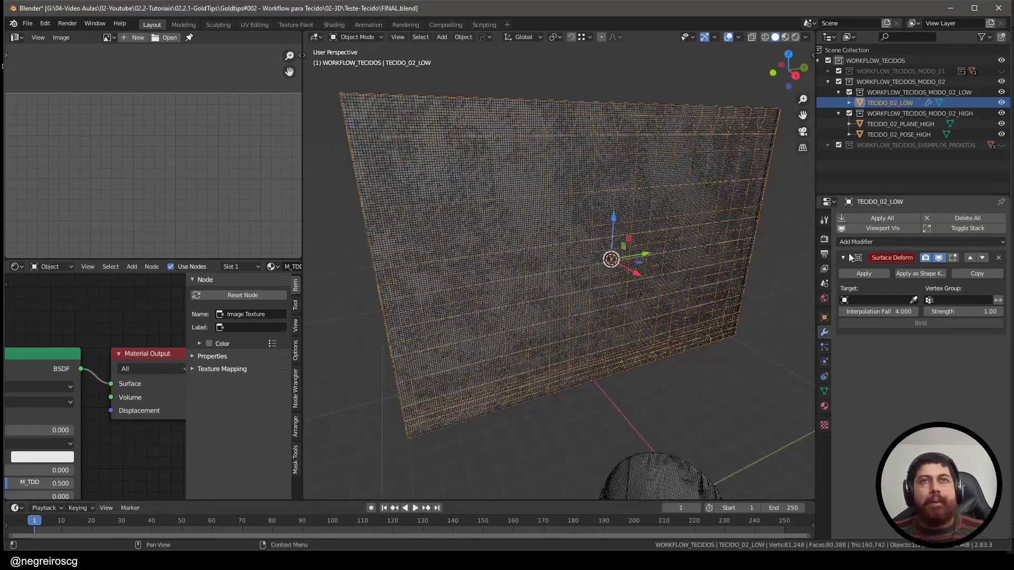
pyautogui.moveTo(708, 371); pyautogui.dragTo(749, 359, button='middle')
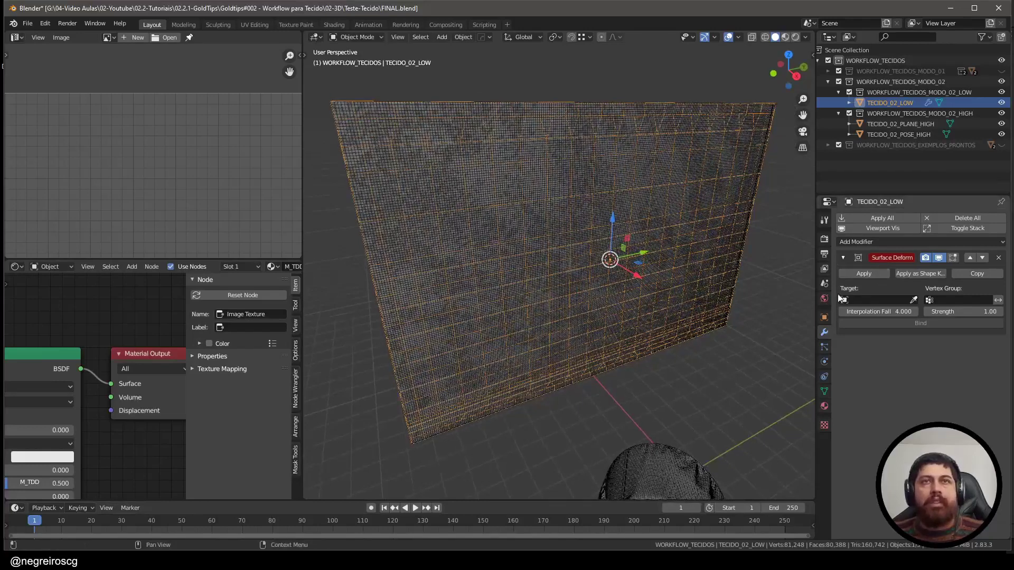
pyautogui.click(898, 241)
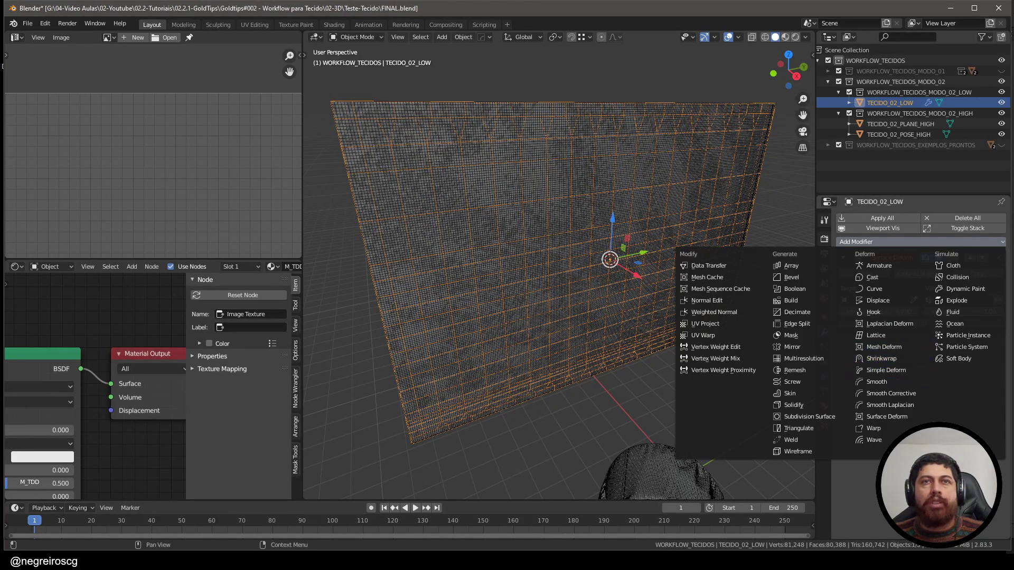
pyautogui.moveTo(734, 380); pyautogui.dragTo(711, 392, button='middle')
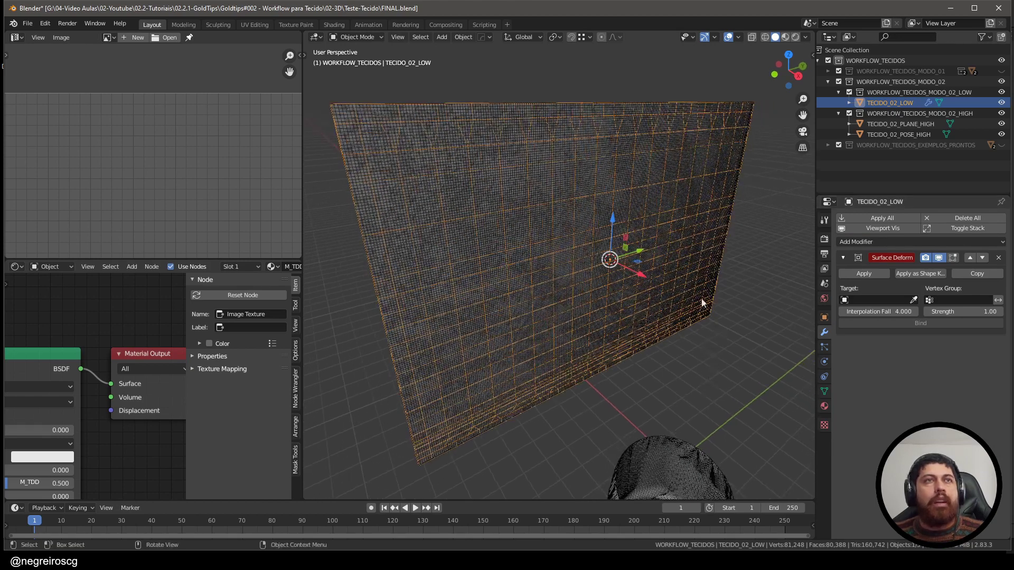
pyautogui.moveTo(566, 273); pyautogui.dragTo(579, 278, button='middle')
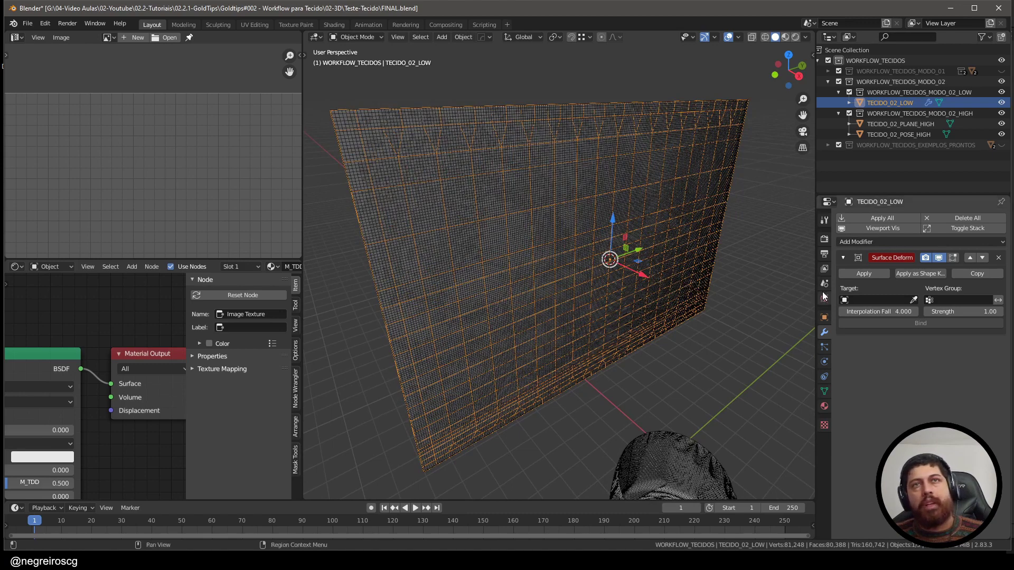
pyautogui.moveTo(570, 322); pyautogui.dragTo(602, 328, button='middle')
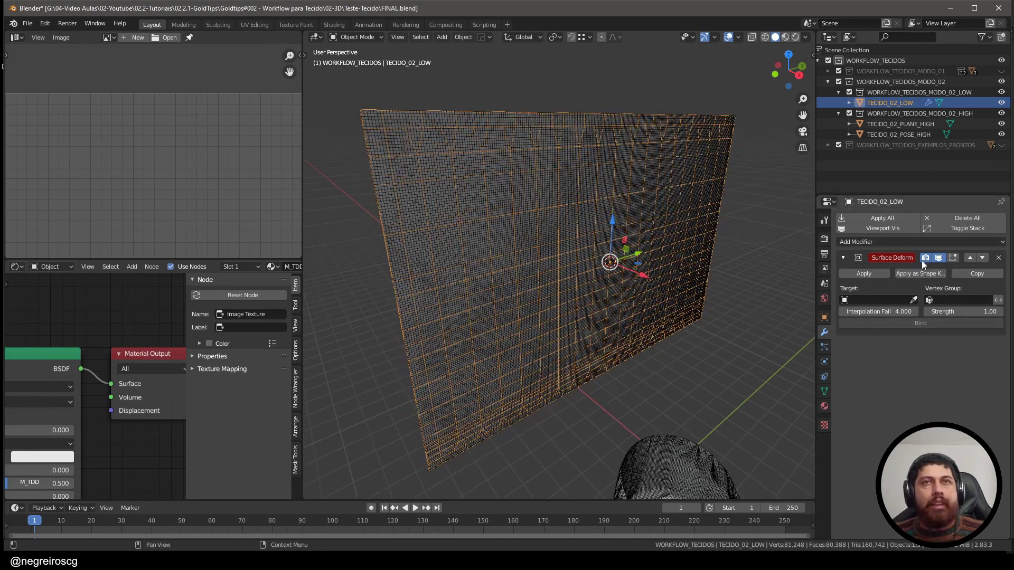
pyautogui.click(917, 242)
pyautogui.click(917, 242)
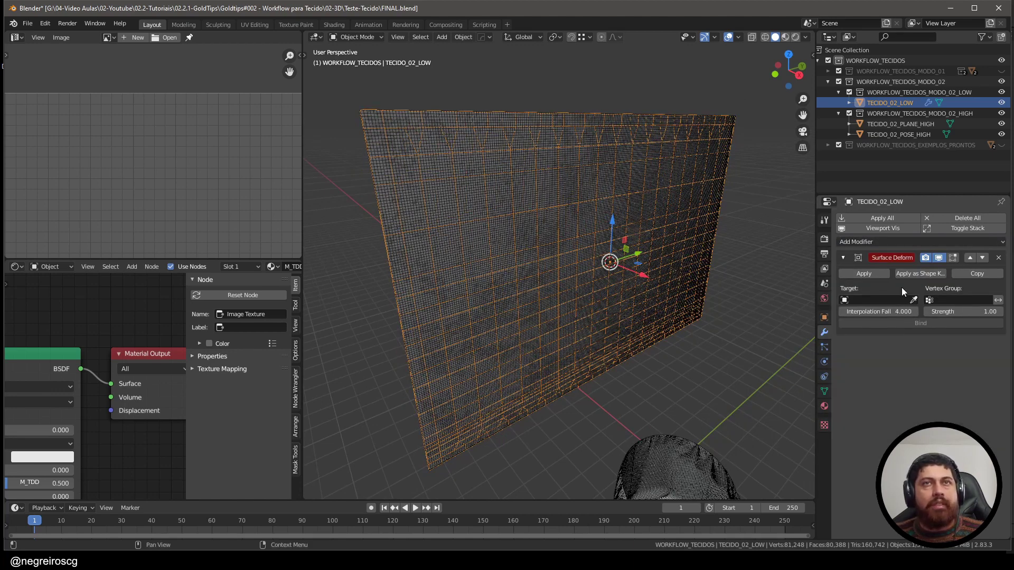
# Step: Set TECIDO_02_PLANE_HIGH as the target of the Surface Deform modifier on TECIDO_02_LOW and bind it
pyautogui.moveTo(588, 294); pyautogui.dragTo(663, 315, button='middle')
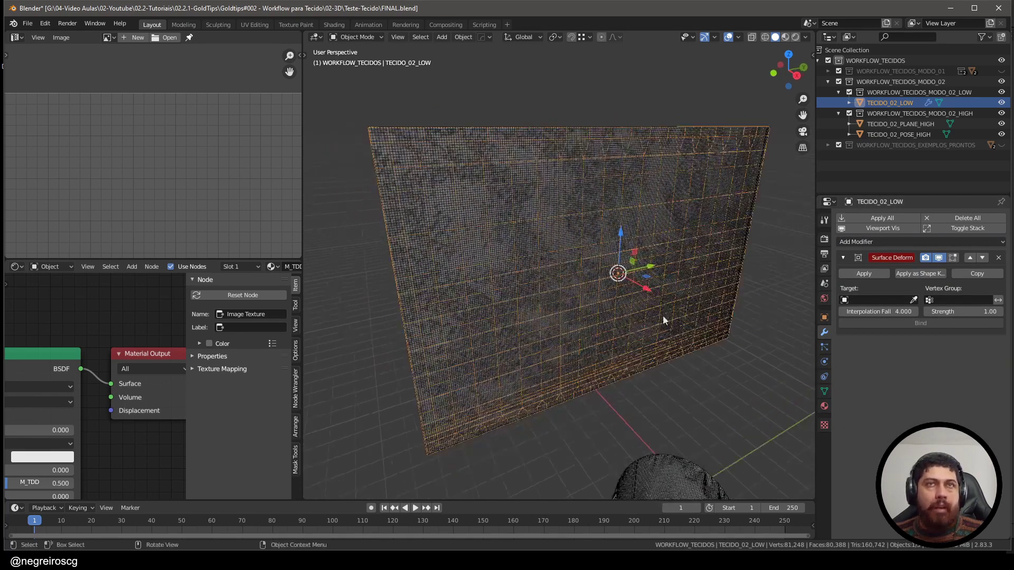
pyautogui.click(873, 300)
pyautogui.write('TECIDO_02_PLANE_HIGH')
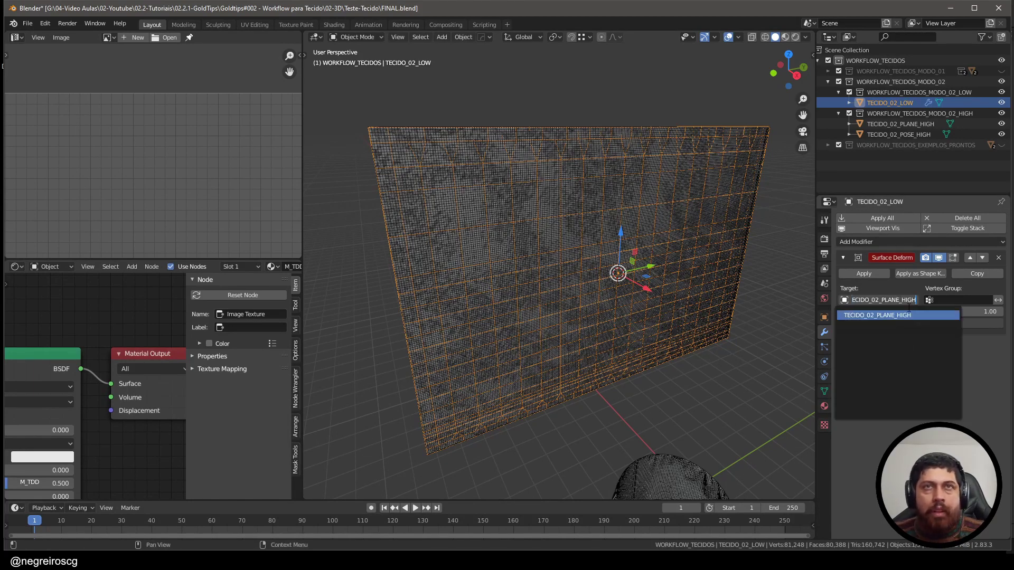
pyautogui.press('Return')
pyautogui.moveTo(625, 311); pyautogui.dragTo(721, 249, button='middle')
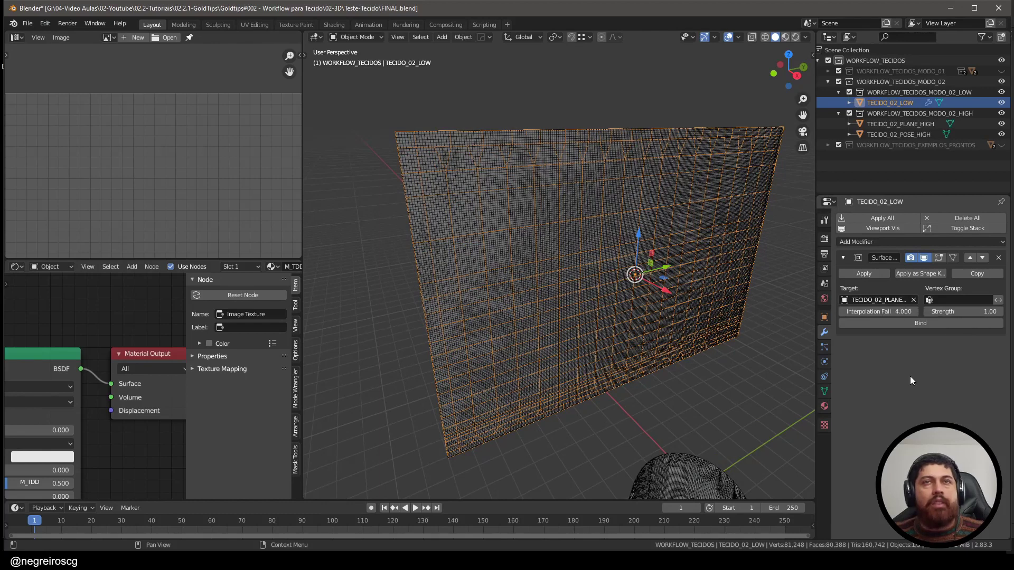
pyautogui.click(926, 324)
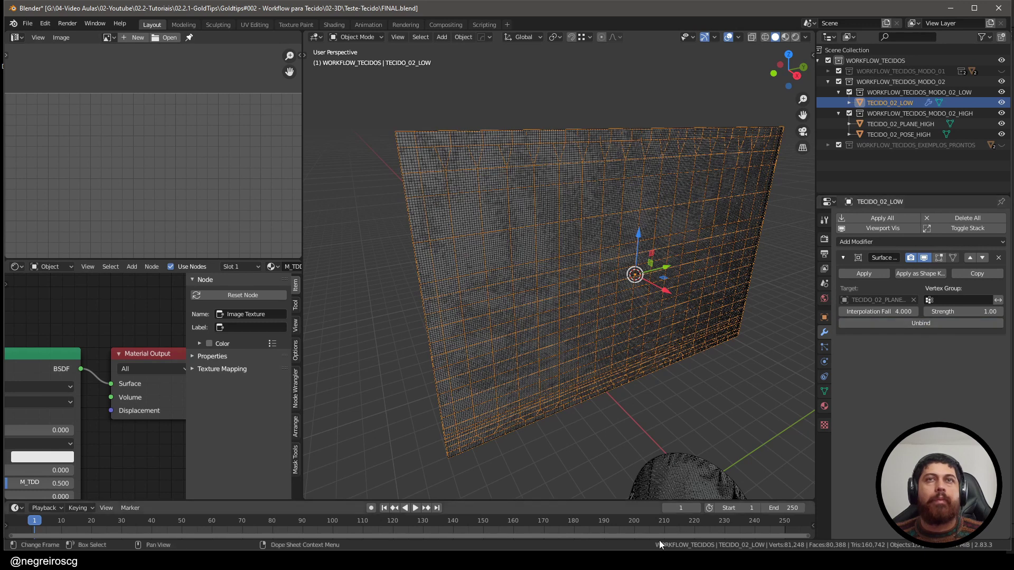
# Step: Set the pose shape key of TECIDO_02_PLANE_HIGH to 1.000 and hide TECIDO_02_POSE_HIGH
pyautogui.click(550, 244)
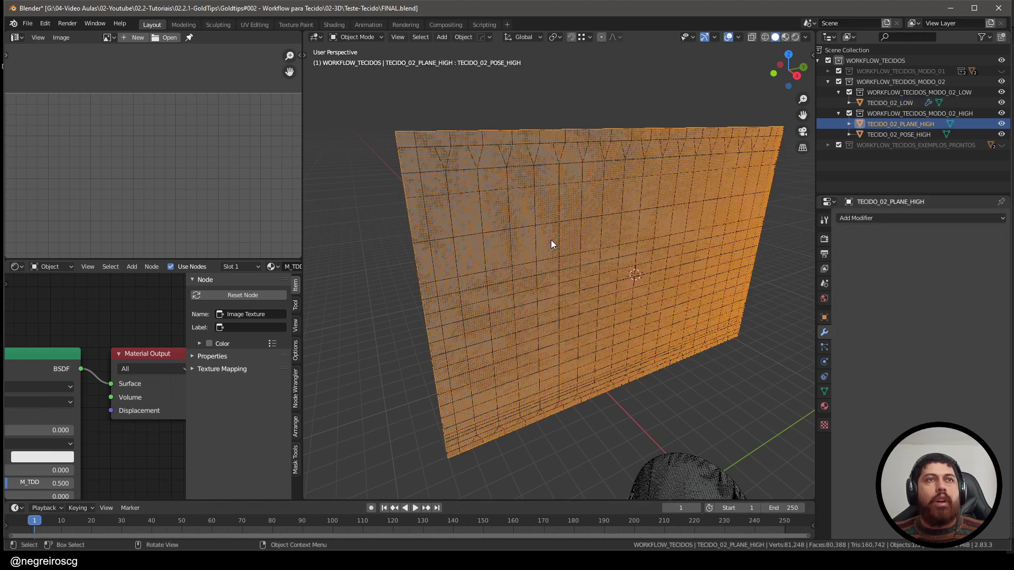
pyautogui.click(824, 391)
pyautogui.moveTo(595, 343); pyautogui.dragTo(653, 293, button='middle')
pyautogui.moveTo(948, 341); pyautogui.dragTo(998, 345)
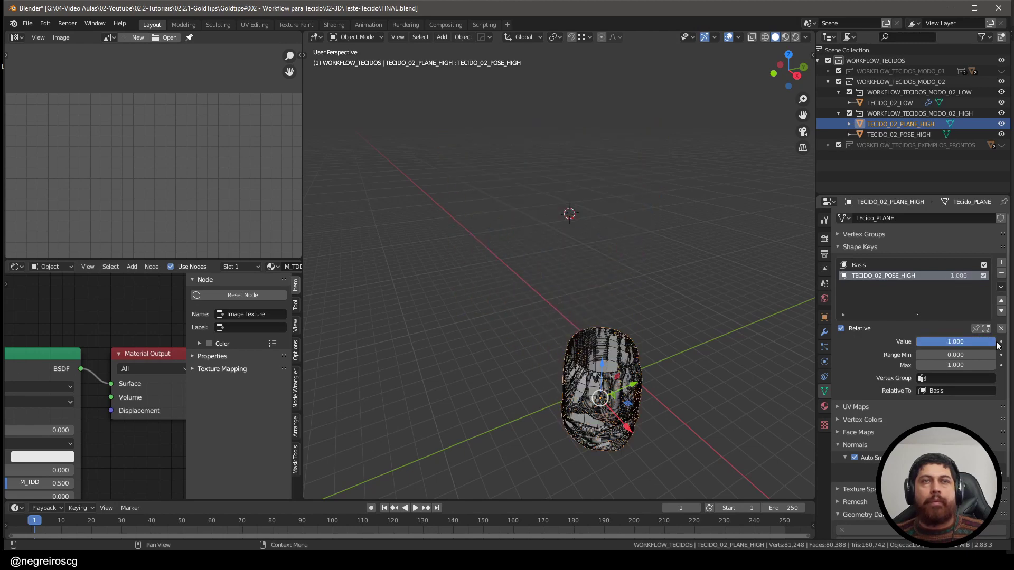
pyautogui.click(1002, 134)
pyautogui.scroll(5, 708, 419)
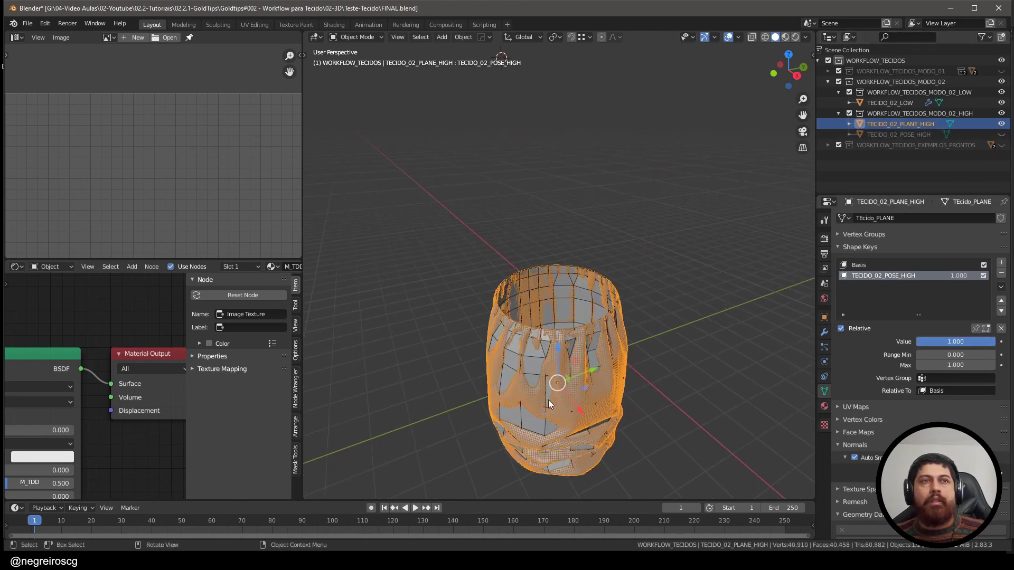
# Step: Isolate TECIDO_02_LOW in local view and shade it smooth
pyautogui.click(531, 353)
pyautogui.scroll(5, 534, 353)
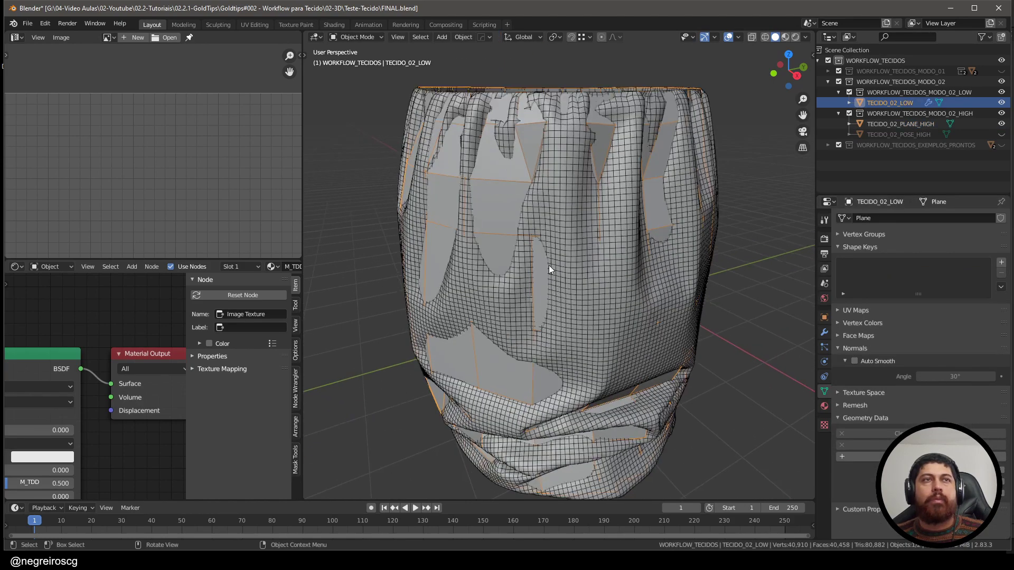
pyautogui.press('KP_Divide')
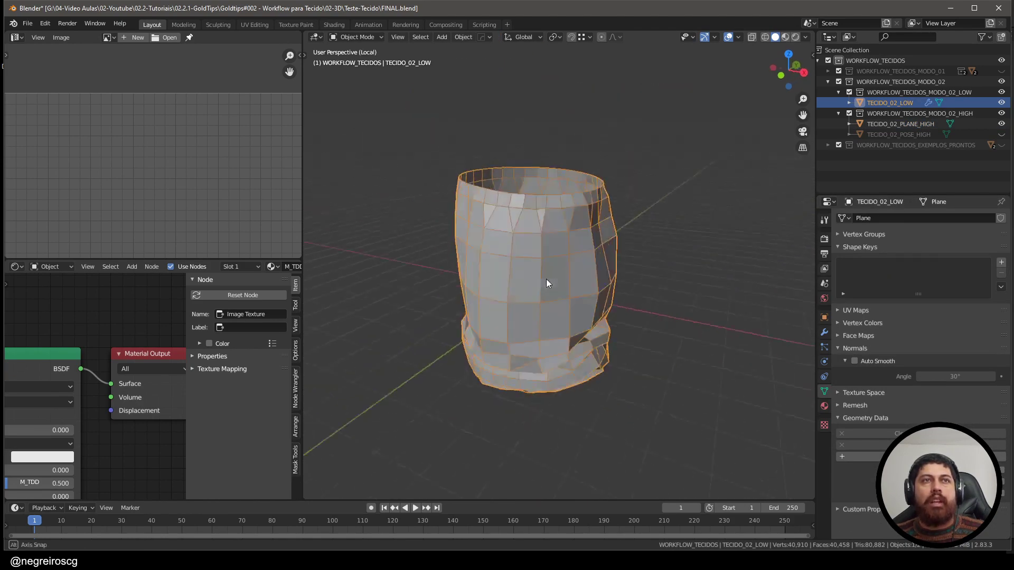
pyautogui.moveTo(546, 279); pyautogui.dragTo(594, 243, button='middle')
pyautogui.scroll(3, 561, 272)
pyautogui.press('KP_Divide')
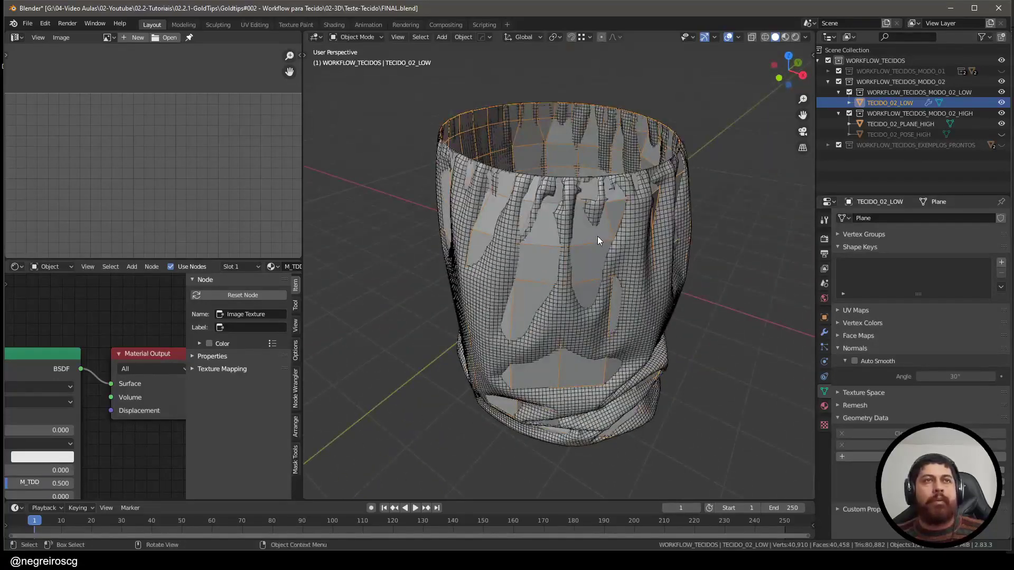
pyautogui.press('KP_Divide')
pyautogui.rightClick(597, 235)
pyautogui.click(583, 233)
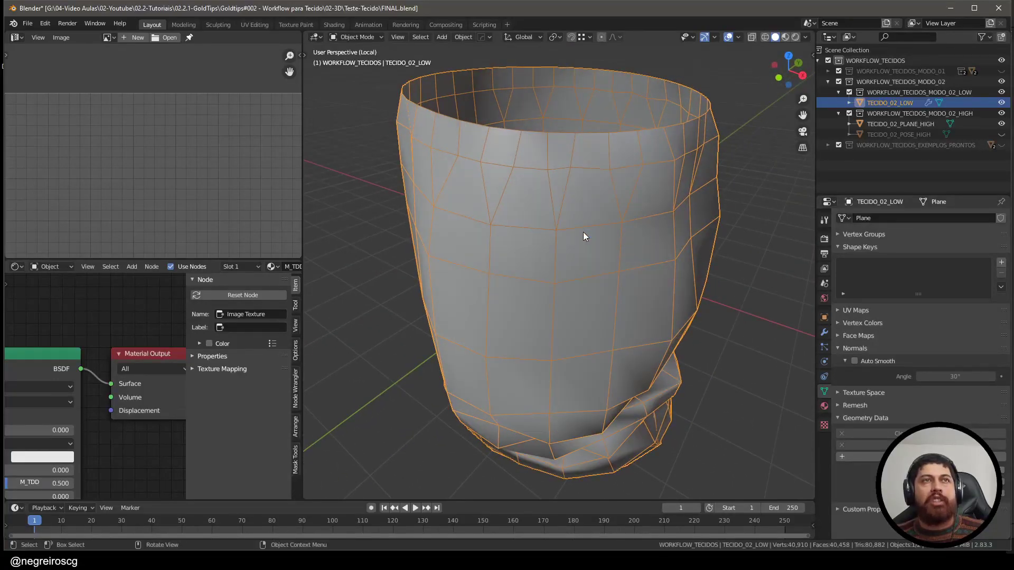
# Step: Exit local view and apply the Surface Deform modifier on TECIDO_02_LOW
pyautogui.moveTo(583, 232)
pyautogui.mouseDown(button='middle')
pyautogui.moveTo(515, 195)
pyautogui.moveTo(602, 138)
pyautogui.moveTo(718, 198)
pyautogui.moveTo(576, 255)
pyautogui.moveTo(564, 243)
pyautogui.moveTo(769, 242)
pyautogui.moveTo(614, 259)
pyautogui.moveTo(607, 272)
pyautogui.moveTo(525, 263)
pyautogui.moveTo(607, 266)
pyautogui.mouseUp(button='middle')
pyautogui.scroll(-2, 525, 263)
pyautogui.press('KP_Divide')
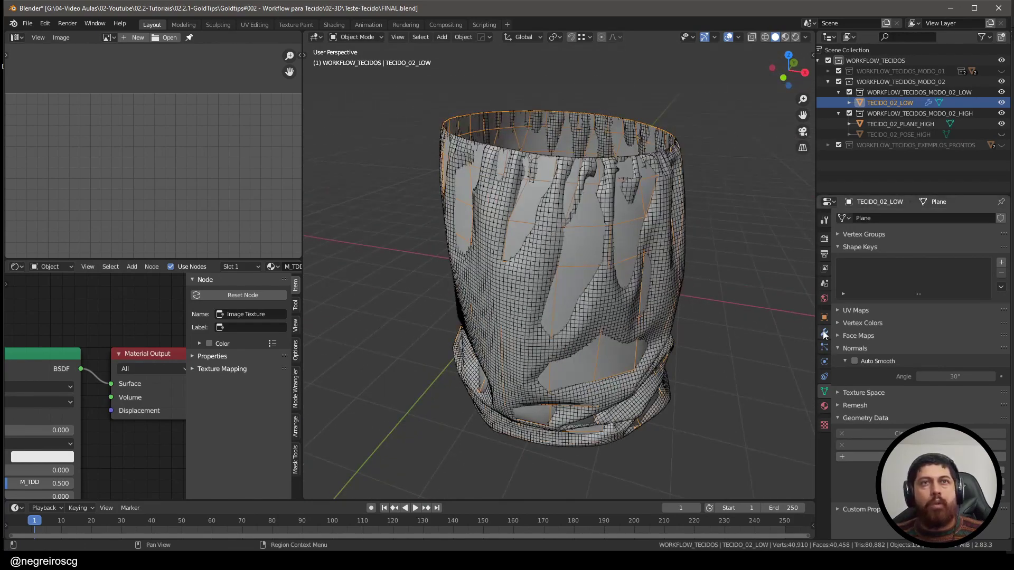
pyautogui.click(824, 332)
pyautogui.click(875, 275)
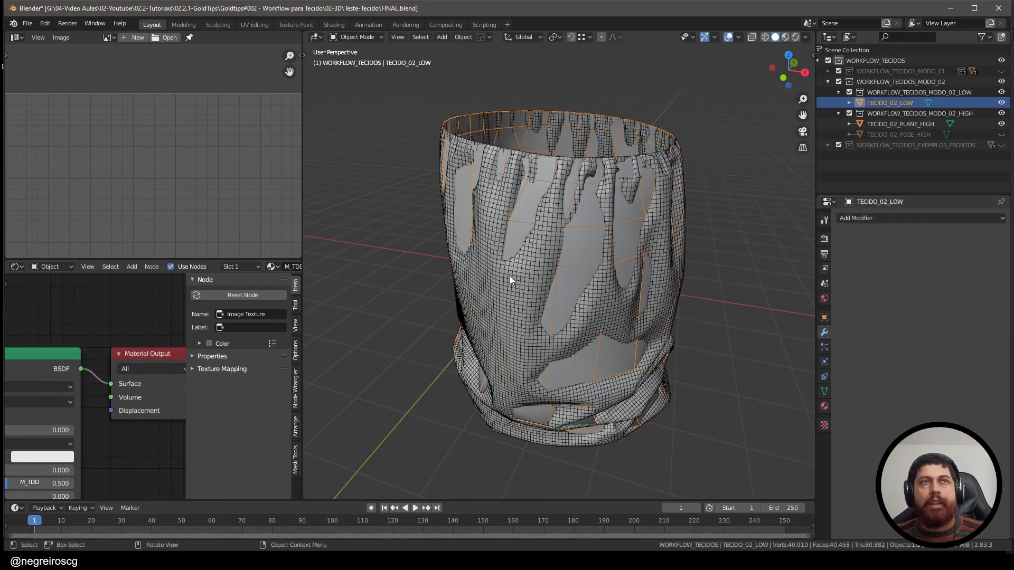
# Step: Isolate TECIDO_02_LOW in local view, enter Edit Mode and turn off the Mesh Analysis overlay
pyautogui.press('KP_Divide')
pyautogui.moveTo(566, 281); pyautogui.dragTo(711, 262, button='middle')
pyautogui.press('Tab')
pyautogui.moveTo(583, 228); pyautogui.dragTo(660, 259, button='middle')
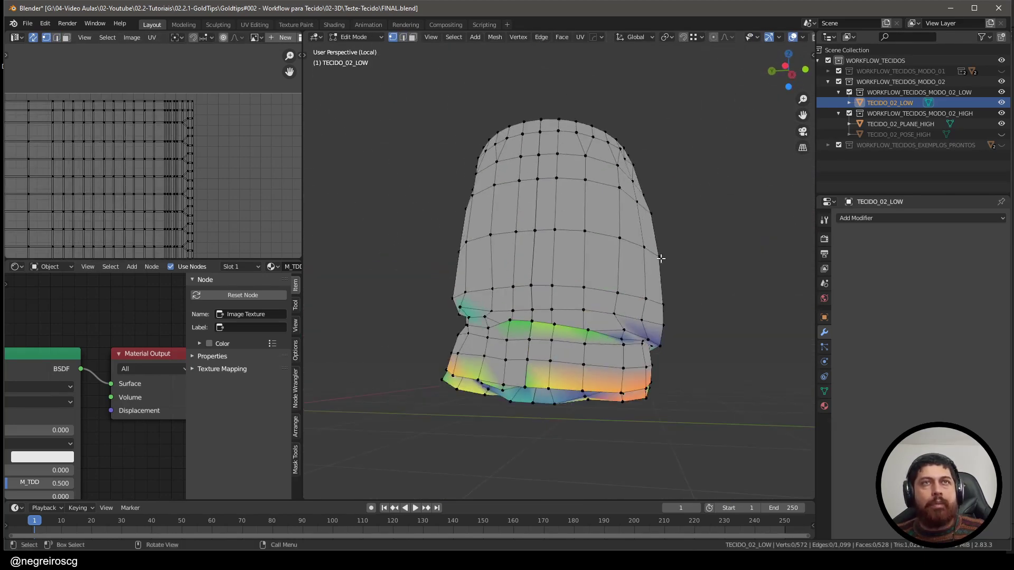
pyautogui.scroll(-3, 794, 40)
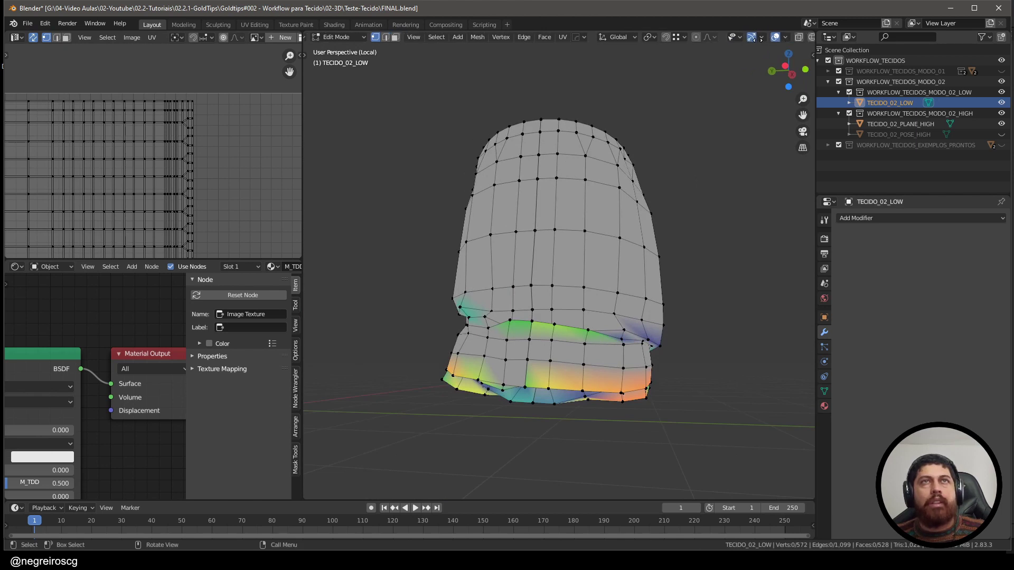
pyautogui.click(739, 36)
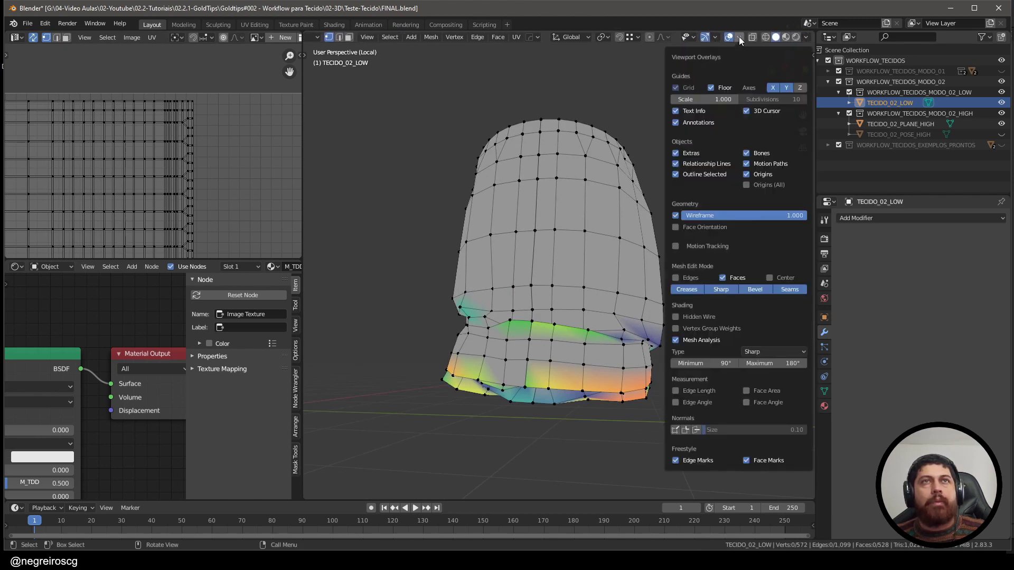
pyautogui.click(676, 340)
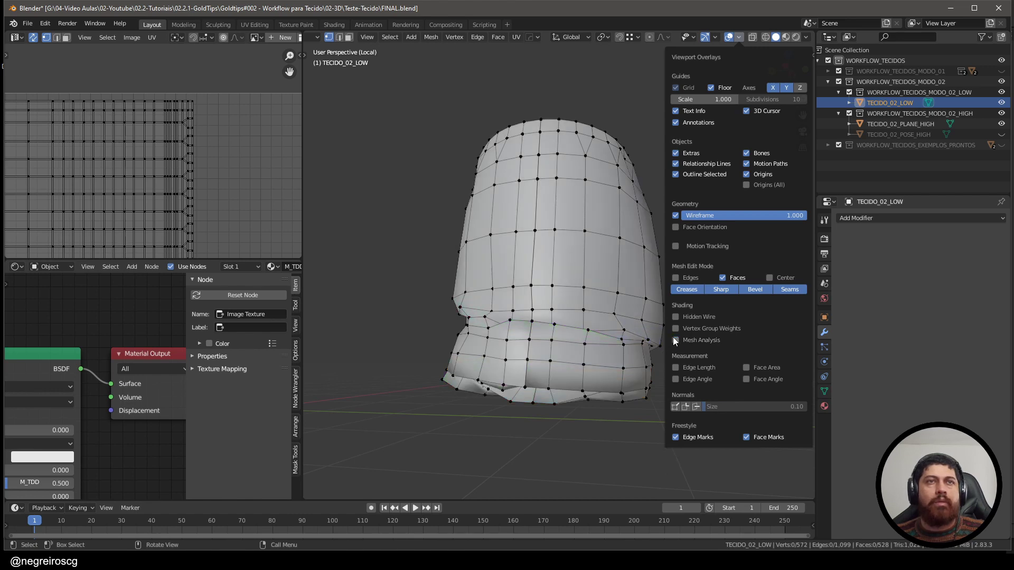
# Step: Select the whole TECIDO_02_LOW mesh and merge its vertices by distance at 0.001 m
pyautogui.moveTo(660, 317); pyautogui.dragTo(651, 283, button='middle')
pyautogui.click(657, 272)
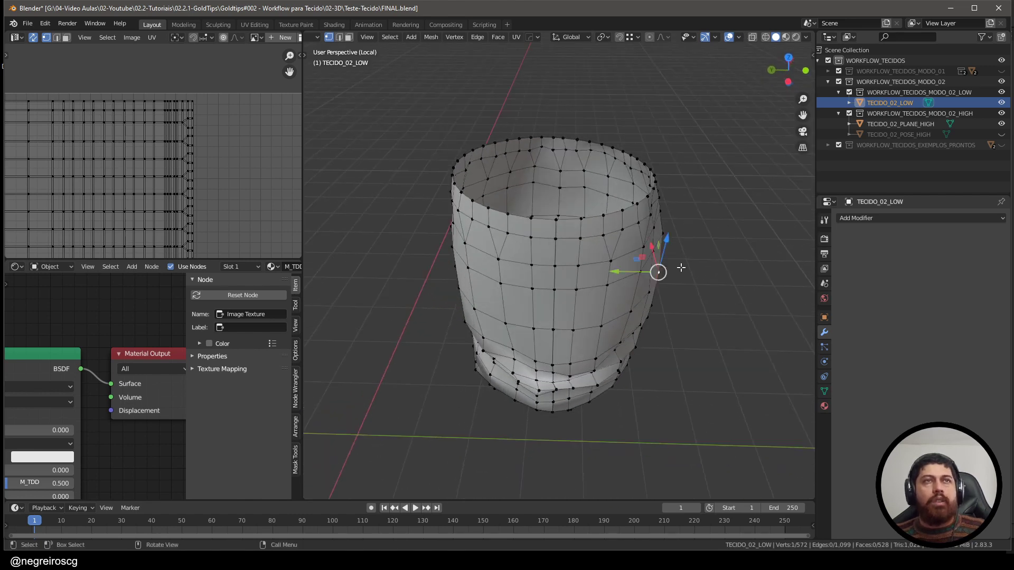
pyautogui.click(739, 261)
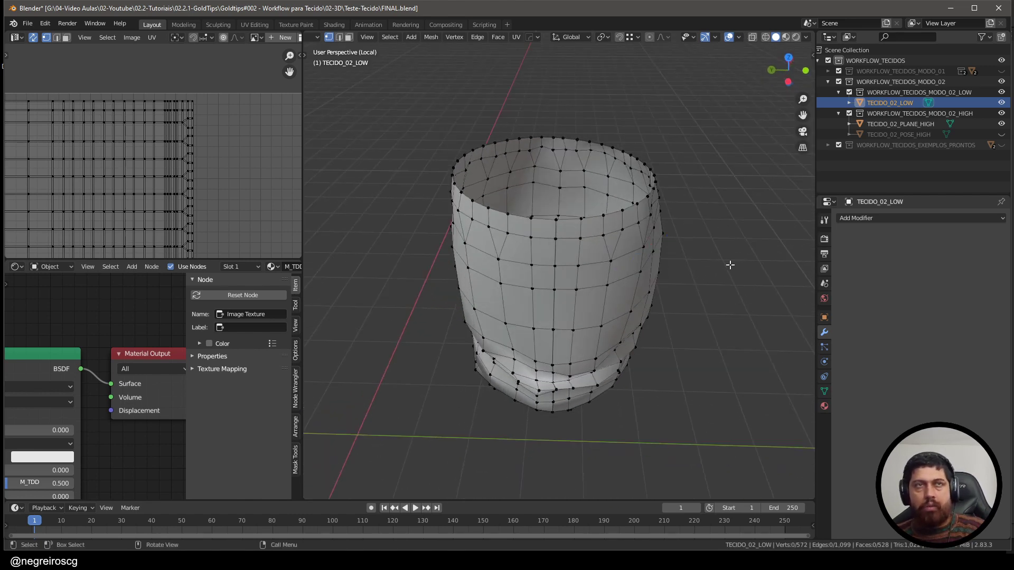
pyautogui.press('a')
pyautogui.moveTo(620, 257); pyautogui.dragTo(549, 248, button='middle')
pyautogui.press('m')
pyautogui.click(565, 257)
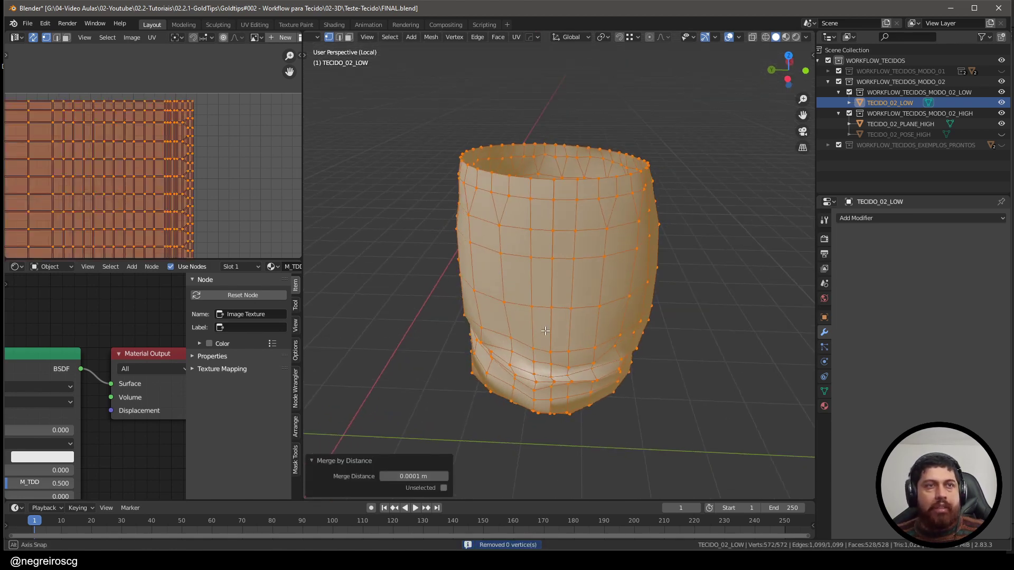
pyautogui.click(420, 476)
pyautogui.write('.001')
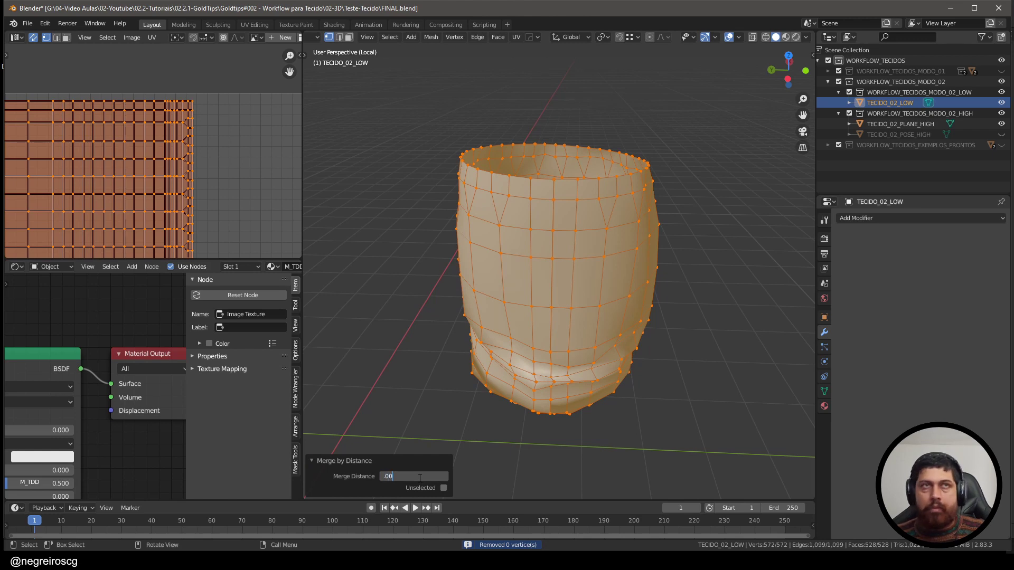
pyautogui.press('Return')
# Step: Try moving a single vertex on the cloth's vertical seam to check whether it is welded, and cancel the move
pyautogui.scroll(1, 586, 292)
pyautogui.scroll(2, 586, 292)
pyautogui.moveTo(586, 291); pyautogui.dragTo(551, 320, button='middle')
pyautogui.click(549, 306)
pyautogui.press('g')
pyautogui.rightClick(569, 313)
pyautogui.hotkey('shift', 'f')
pyautogui.hotkey('shift', 'f')
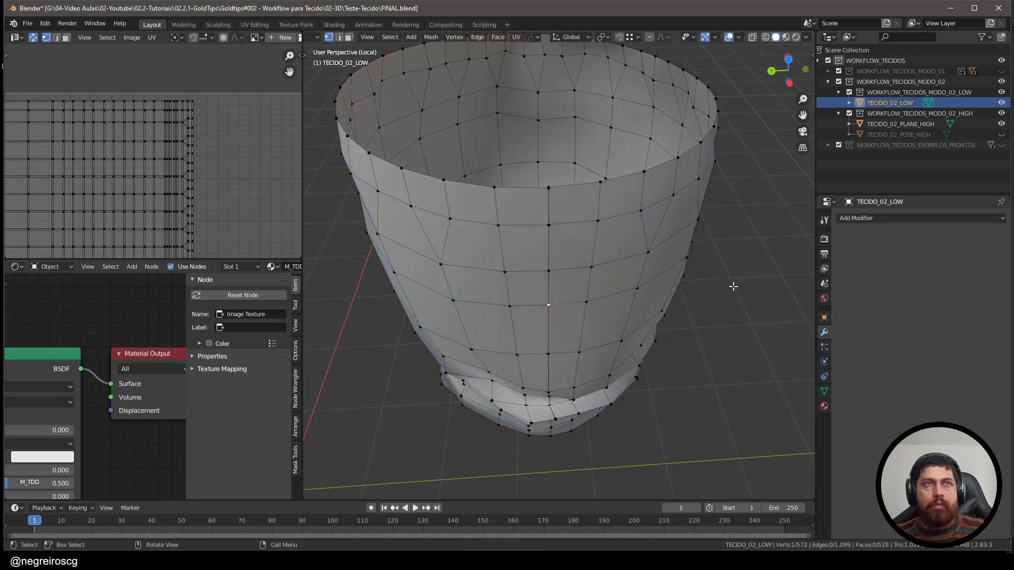
# Step: Select the seam vertices at the cloth's upper rim and extend the selection with Edge Loops
pyautogui.moveTo(622, 275); pyautogui.dragTo(615, 296, button='middle')
pyautogui.moveTo(617, 299); pyautogui.dragTo(559, 269, button='middle')
pyautogui.moveTo(559, 255); pyautogui.dragTo(536, 280)
pyautogui.moveTo(536, 281); pyautogui.dragTo(536, 257, button='middle')
pyautogui.press('q')
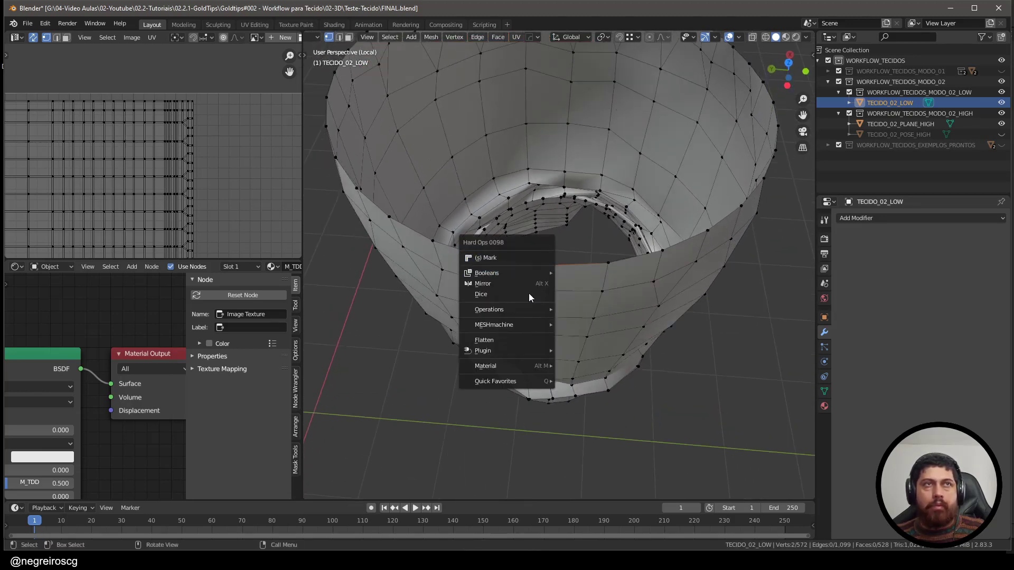
pyautogui.moveTo(517, 381)
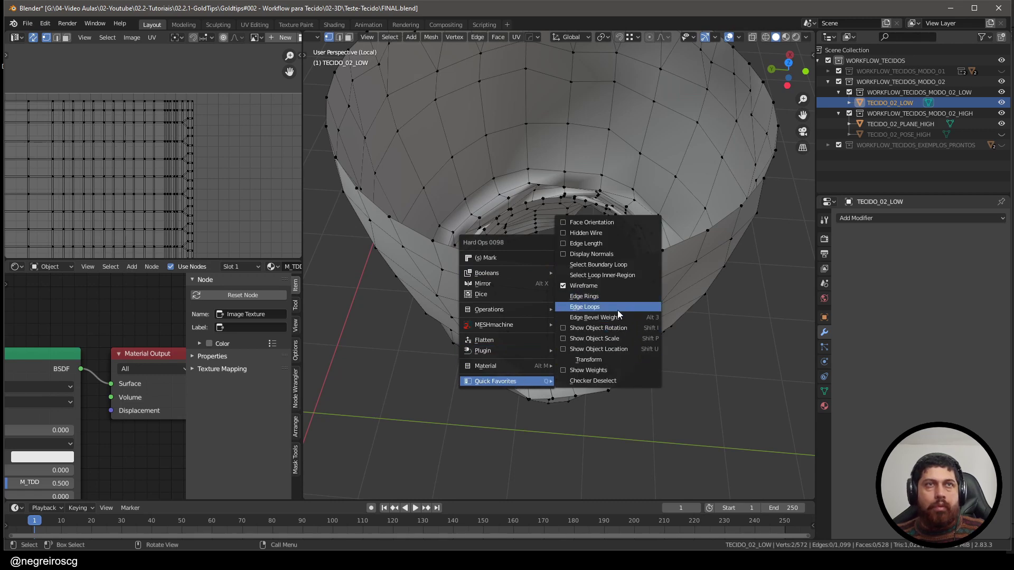
pyautogui.click(617, 307)
# Step: Switch to wireframe shading and box-select the vertices along the cloth's vertical seam
pyautogui.moveTo(616, 310)
pyautogui.mouseDown(button='middle')
pyautogui.moveTo(562, 285)
pyautogui.moveTo(562, 264)
pyautogui.mouseUp(button='middle')
pyautogui.press('q')
pyautogui.press('Escape')
pyautogui.hotkey('shift', 'z')
pyautogui.moveTo(558, 239)
pyautogui.mouseDown()
pyautogui.moveTo(549, 336)
pyautogui.moveTo(536, 369)
pyautogui.mouseUp()
pyautogui.moveTo(543, 369); pyautogui.dragTo(544, 332, button='middle')
pyautogui.hotkey('shift', 'z')
pyautogui.hotkey('shift', 'z')
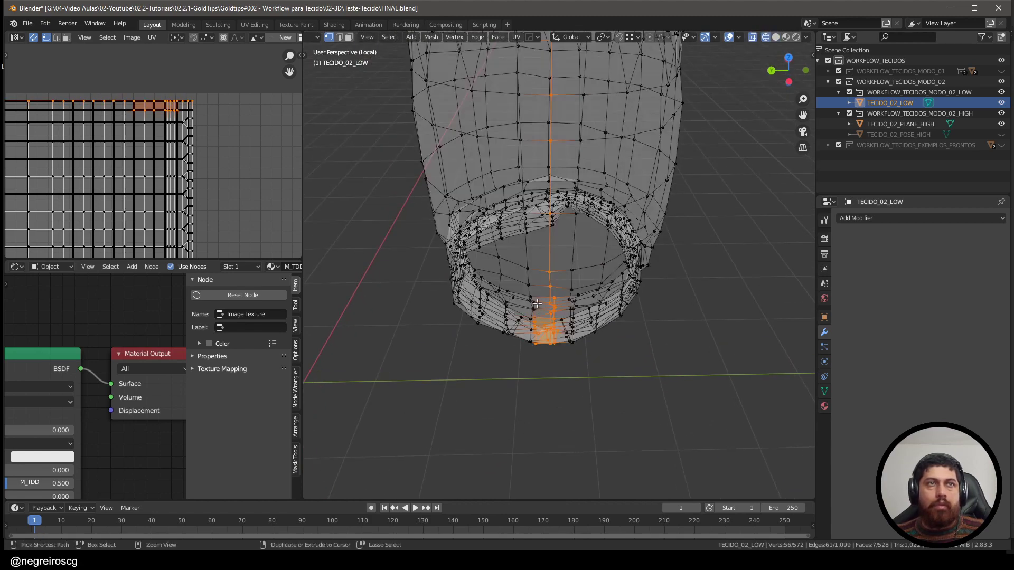
# Step: Refine the selection to the double row of vertices along the vertical seam, including the ones in the lower folds
pyautogui.keyDown('ctrl'); pyautogui.moveTo(538, 333); pyautogui.dragTo(514, 398); pyautogui.keyUp('ctrl')
pyautogui.moveTo(538, 385); pyautogui.dragTo(546, 337, button='middle')
pyautogui.keyDown('ctrl'); pyautogui.moveTo(544, 338); pyautogui.dragTo(516, 391); pyautogui.keyUp('ctrl')
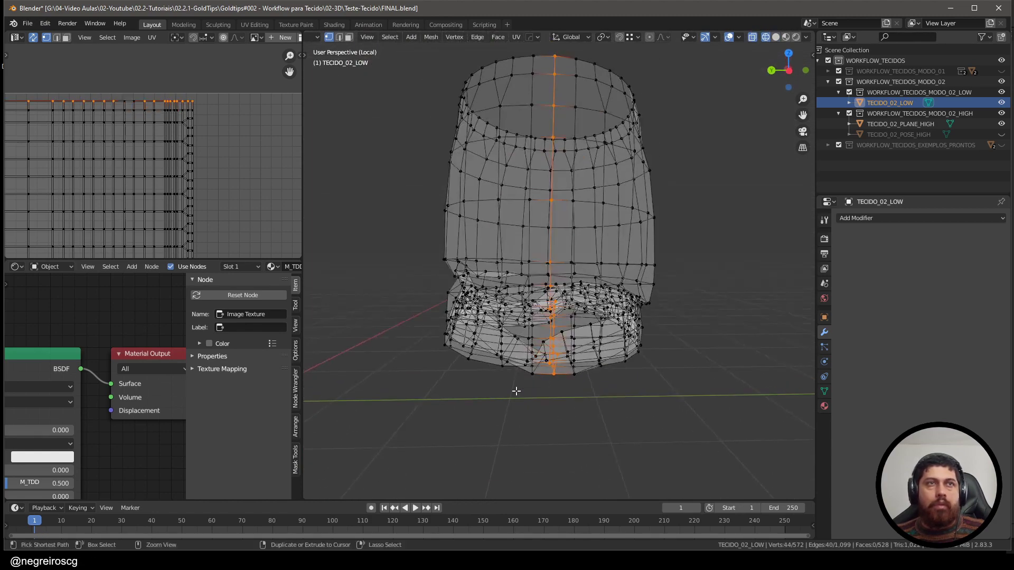
pyautogui.scroll(3, 520, 383)
pyautogui.moveTo(565, 381); pyautogui.dragTo(585, 369, button='middle')
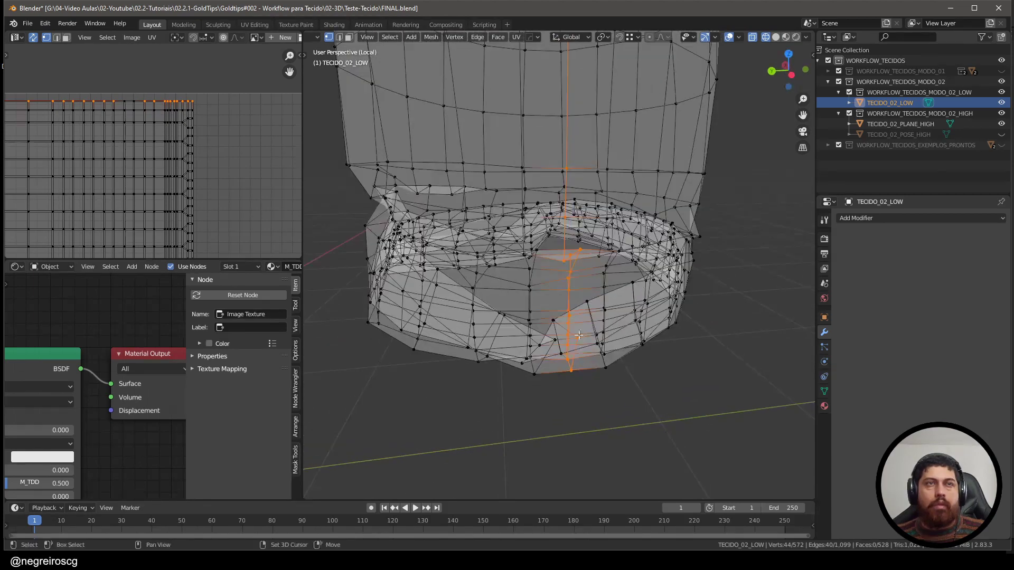
pyautogui.keyDown('shift'); pyautogui.moveTo(570, 316); pyautogui.dragTo(549, 374); pyautogui.keyUp('shift')
# Step: Merge the selected seam vertices by distance at 0.01 m
pyautogui.moveTo(547, 343); pyautogui.dragTo(606, 326, button='middle')
pyautogui.press('m')
pyautogui.click(606, 328)
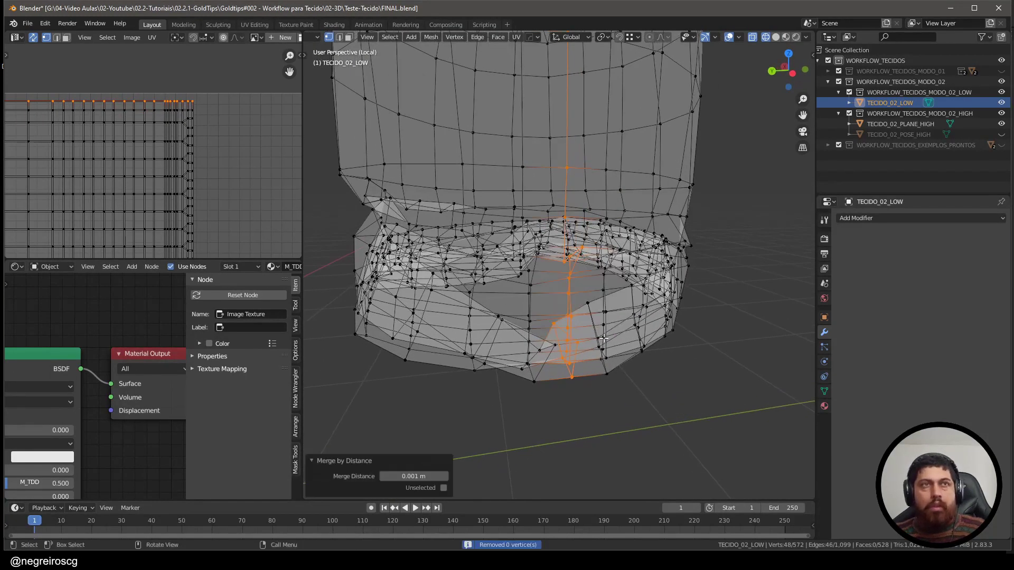
pyautogui.doubleClick(432, 476)
pyautogui.write('0.01')
pyautogui.press('Return')
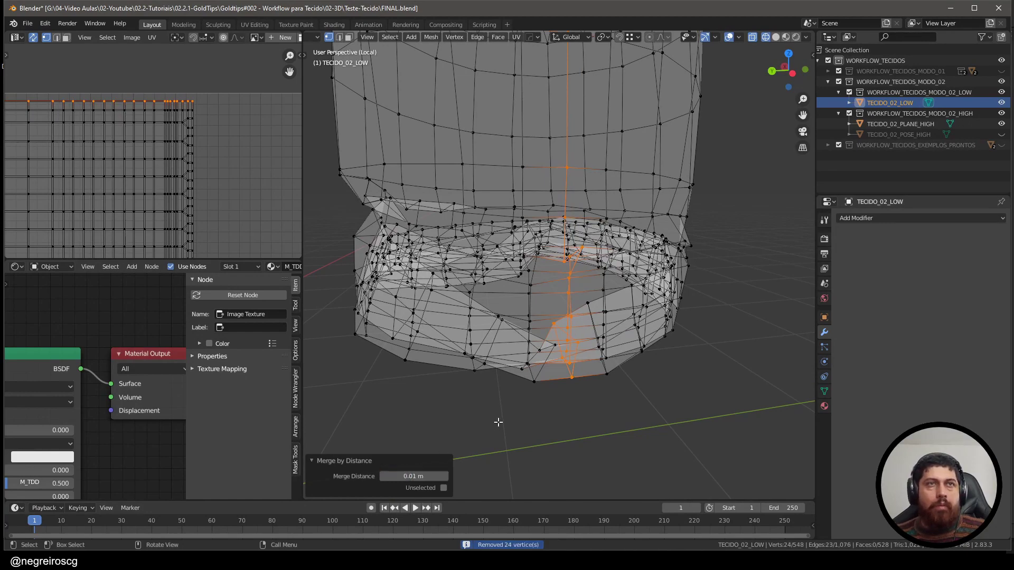
# Step: Set the merge distance of the seam vertices to 0.005 m
pyautogui.moveTo(589, 311); pyautogui.dragTo(617, 321, button='middle')
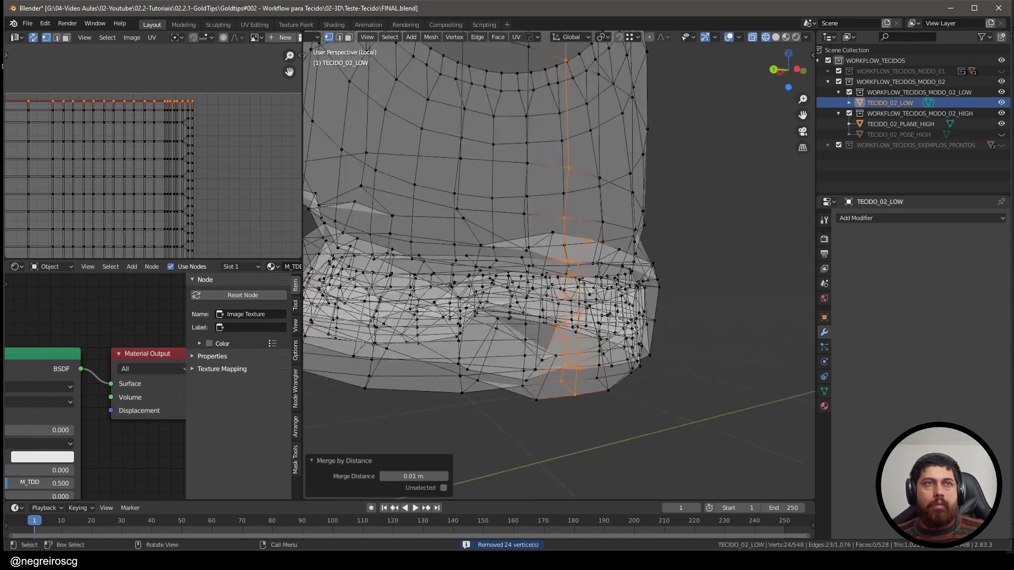
pyautogui.doubleClick(433, 476)
pyautogui.write('0.005')
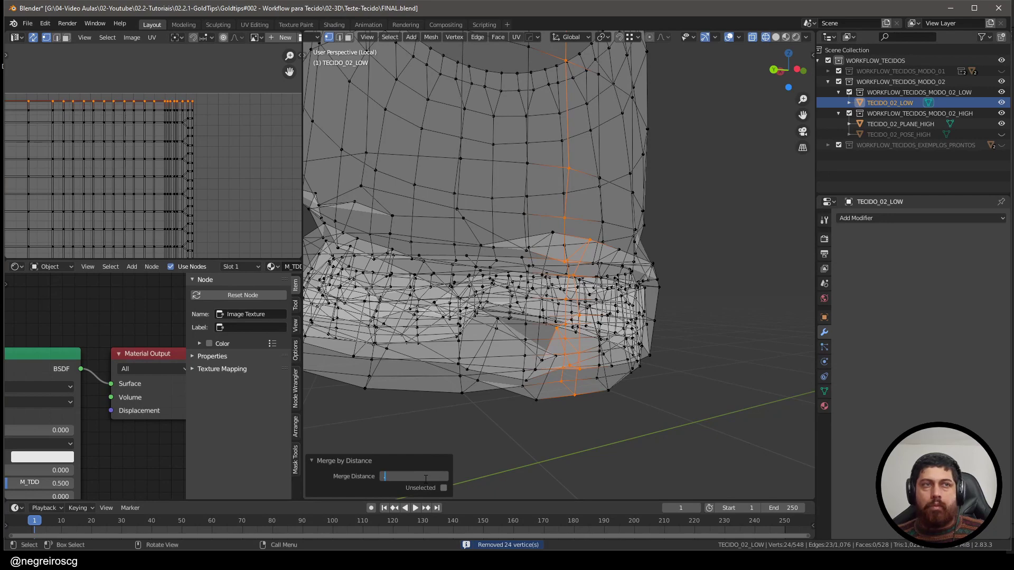
pyautogui.press('Return')
# Step: Return to solid shading, select the faces linked to one cloth face to check the mesh and its UVs, and leave Edit Mode
pyautogui.moveTo(642, 148); pyautogui.dragTo(559, 287, button='middle')
pyautogui.hotkey('shift', 'z')
pyautogui.scroll(-1, 625, 182)
pyautogui.press('3')
pyautogui.click(572, 232)
pyautogui.hotkey('ctrl', 'l')
pyautogui.scroll(-3, 147, 144)
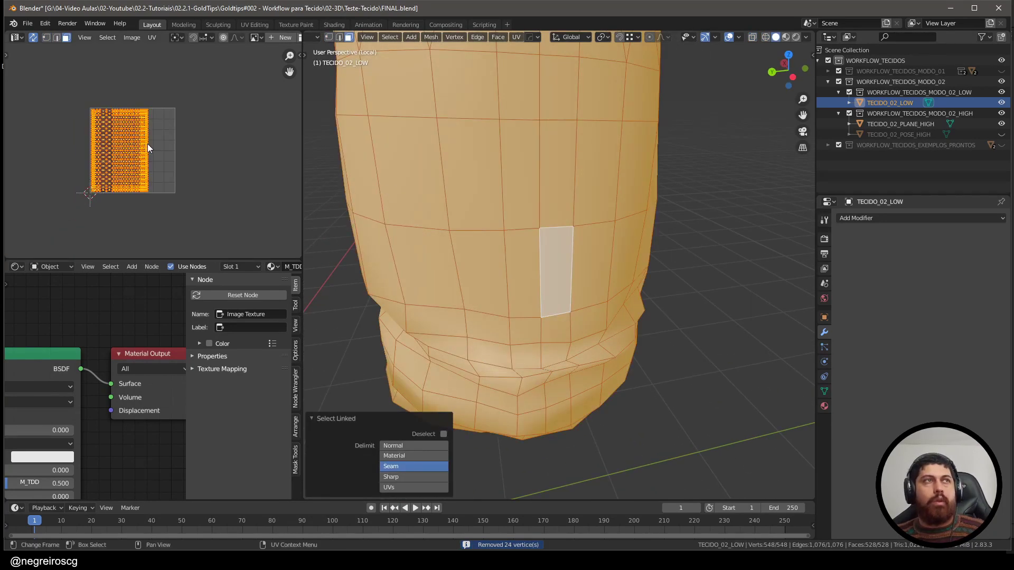
pyautogui.scroll(5, 92, 85)
pyautogui.moveTo(93, 85); pyautogui.dragTo(148, 105, button='middle')
pyautogui.press('Tab')
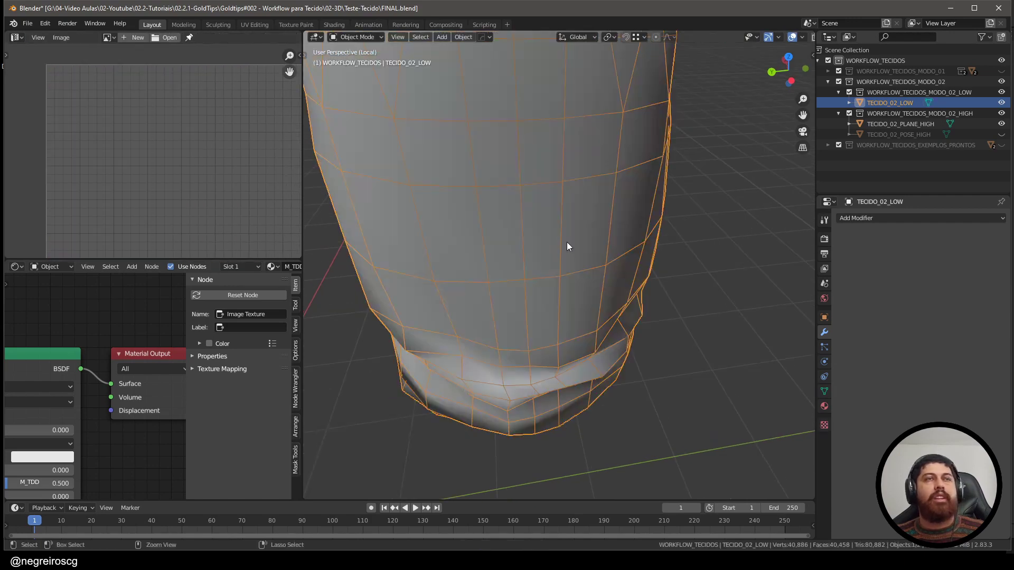
# Step: Compare TECIDO_02_LOW with the high-poly cloth outside local view, and isolate the low-poly mesh again to inspect it
pyautogui.scroll(-4, 566, 242)
pyautogui.press('KP_Divide')
pyautogui.moveTo(632, 262); pyautogui.dragTo(588, 286, button='middle')
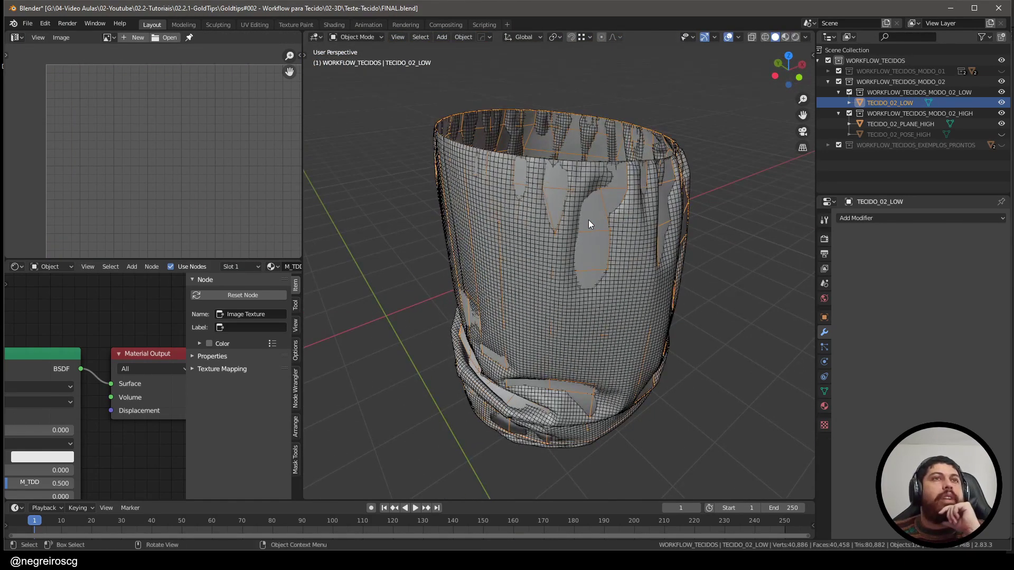
pyautogui.press('KP_Divide')
pyautogui.scroll(-3, 597, 221)
pyautogui.moveTo(613, 217); pyautogui.dragTo(576, 237, button='middle')
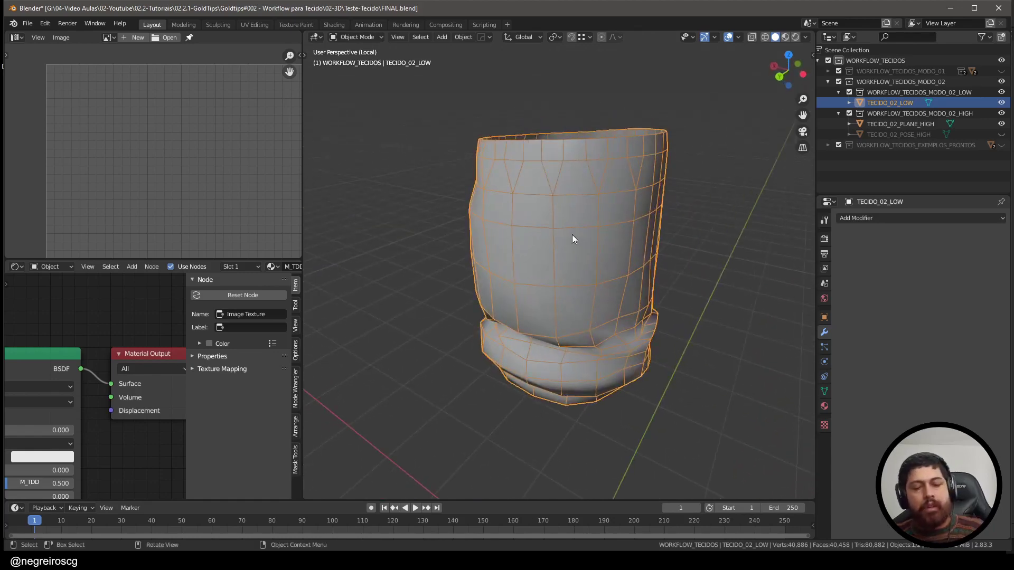
pyautogui.press('F4')
pyautogui.moveTo(566, 234)
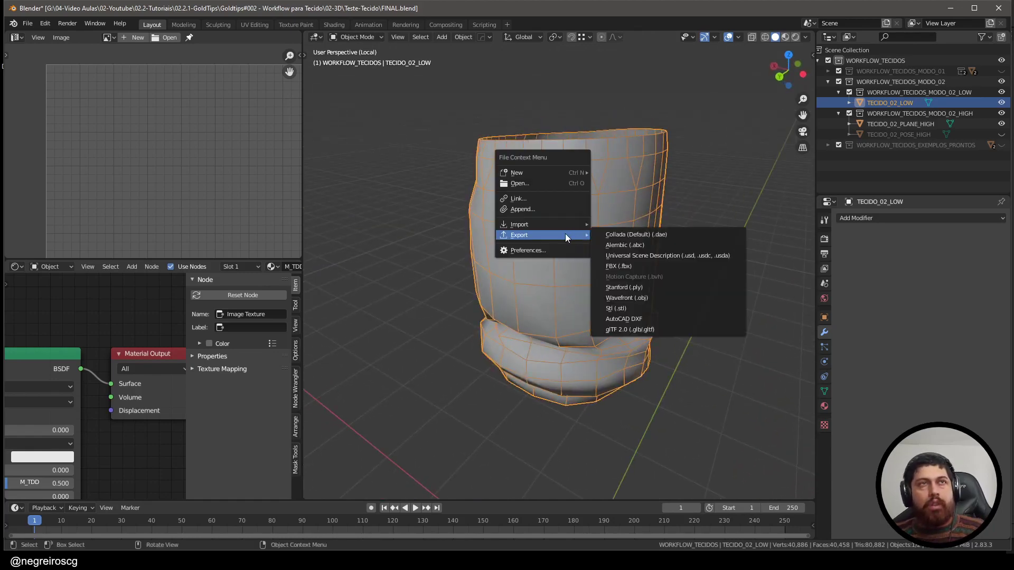
pyautogui.click(619, 265)
pyautogui.press('Escape')
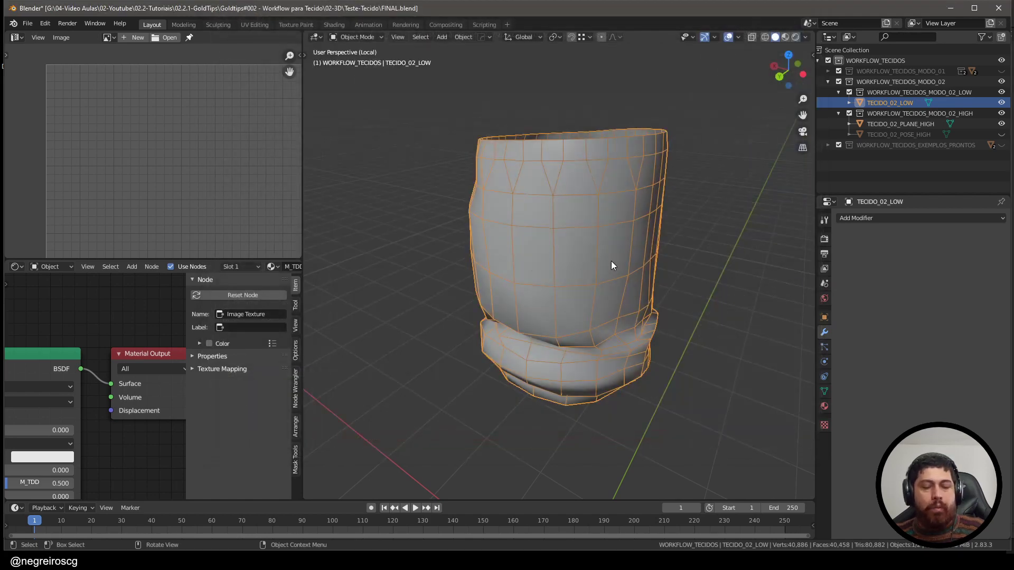
# Step: Copy the low-poly cloth's object name and export the selected mesh as TECIDO_02_LOW.fbx in the TUTORIAL folder
pyautogui.press('F2')
pyautogui.hotkey('ctrl', 'c')
pyautogui.press('Escape')
pyautogui.press('F4')
pyautogui.moveTo(629, 248)
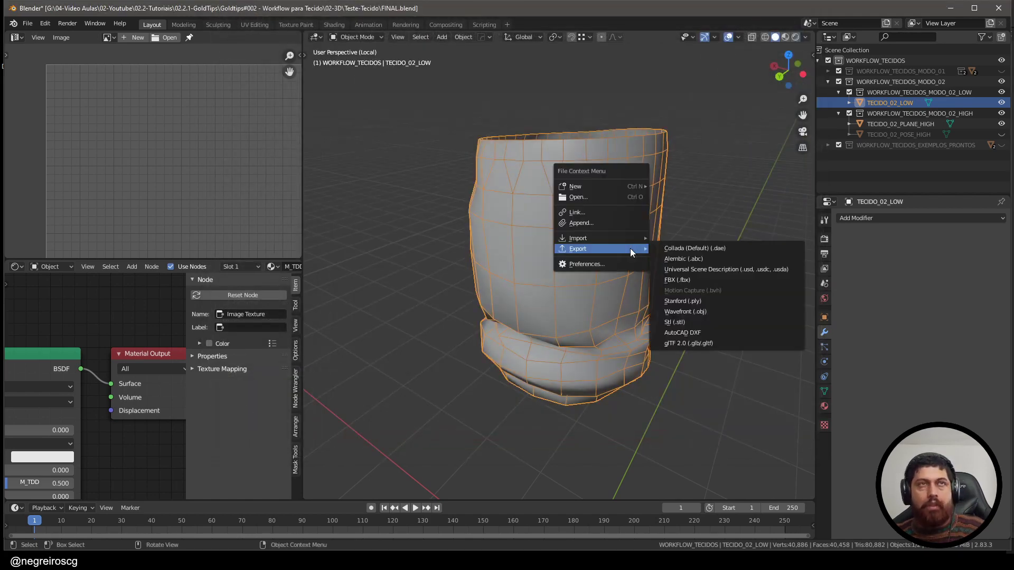
pyautogui.click(695, 285)
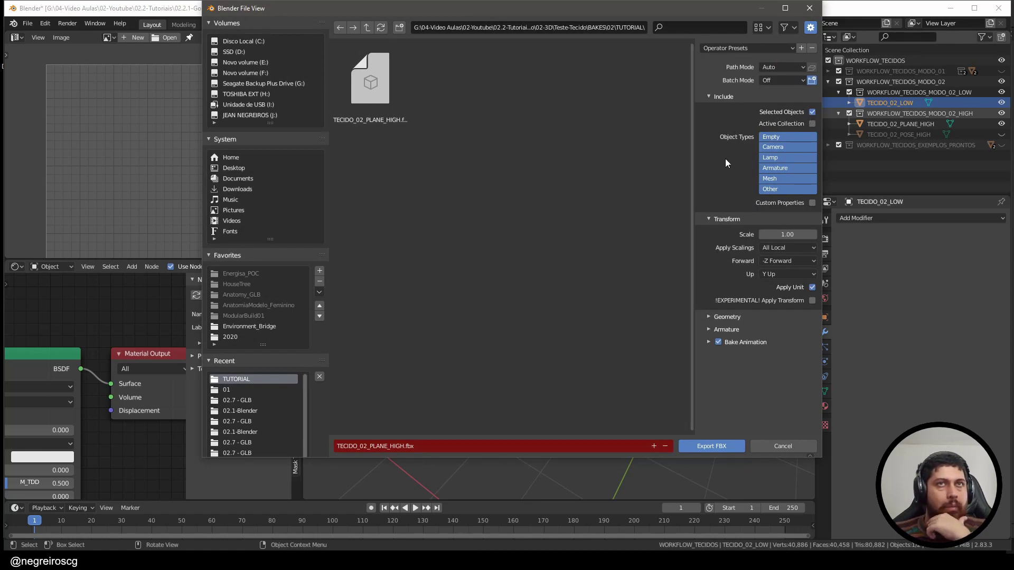
pyautogui.click(448, 444)
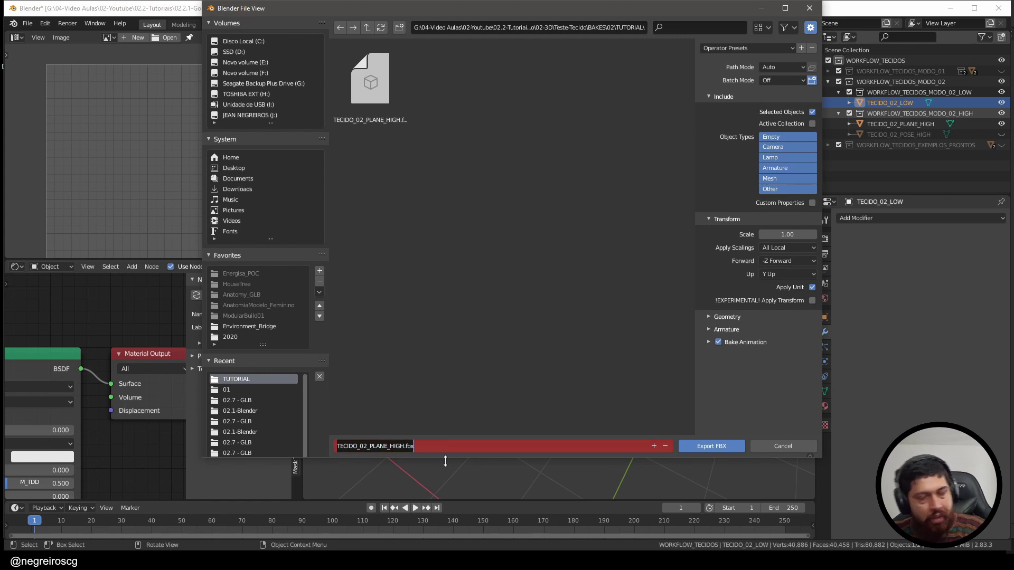
pyautogui.hotkey('ctrl', 'v')
pyautogui.press('Return')
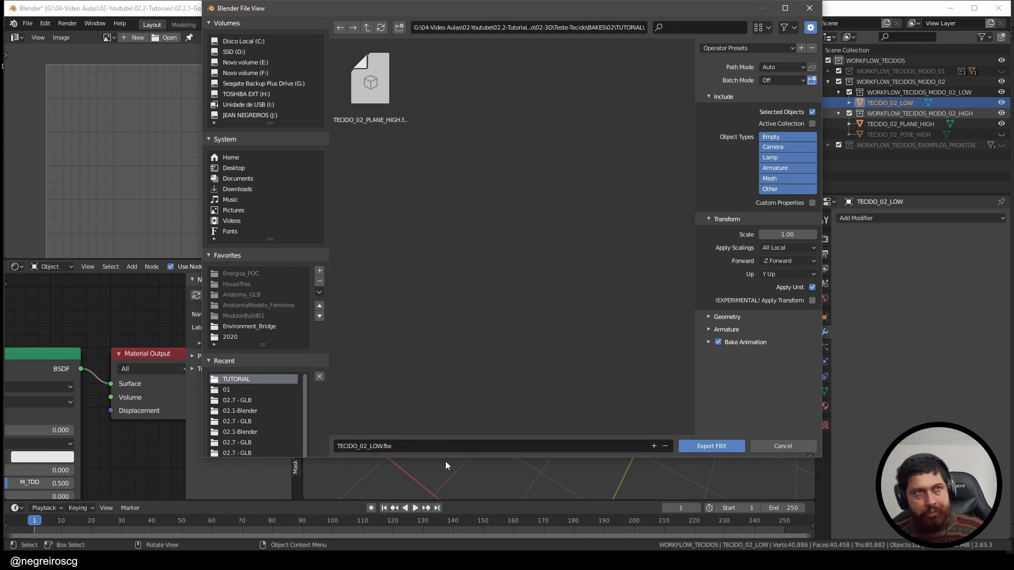
pyautogui.click(724, 444)
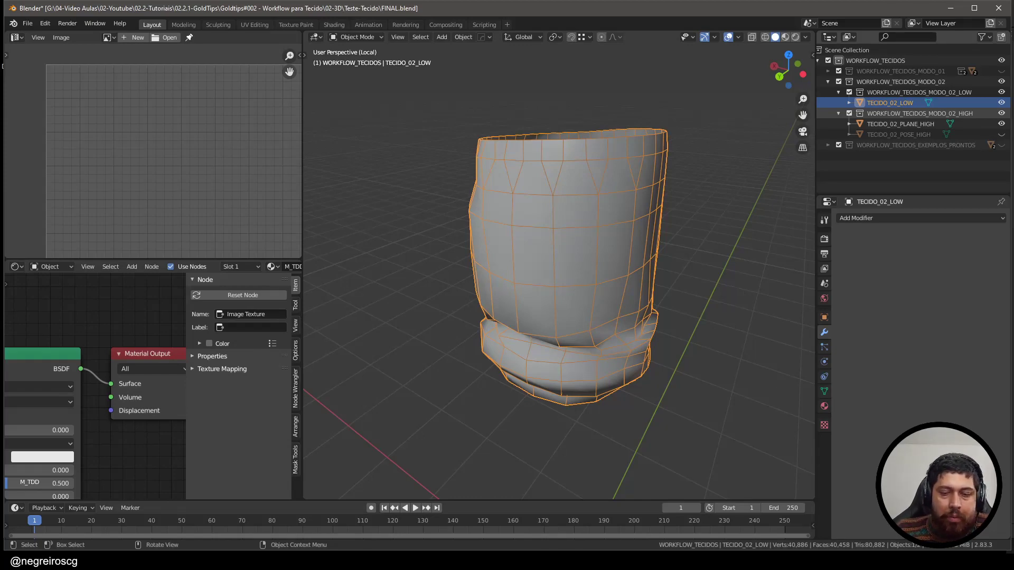
# Step: Switch to Substance Designer, move the high-poly normal map into the MAPS folder, and link TECIDO_02_LOW.fbx into the MESH folder
pyautogui.hotkey('alt', 'Tab')
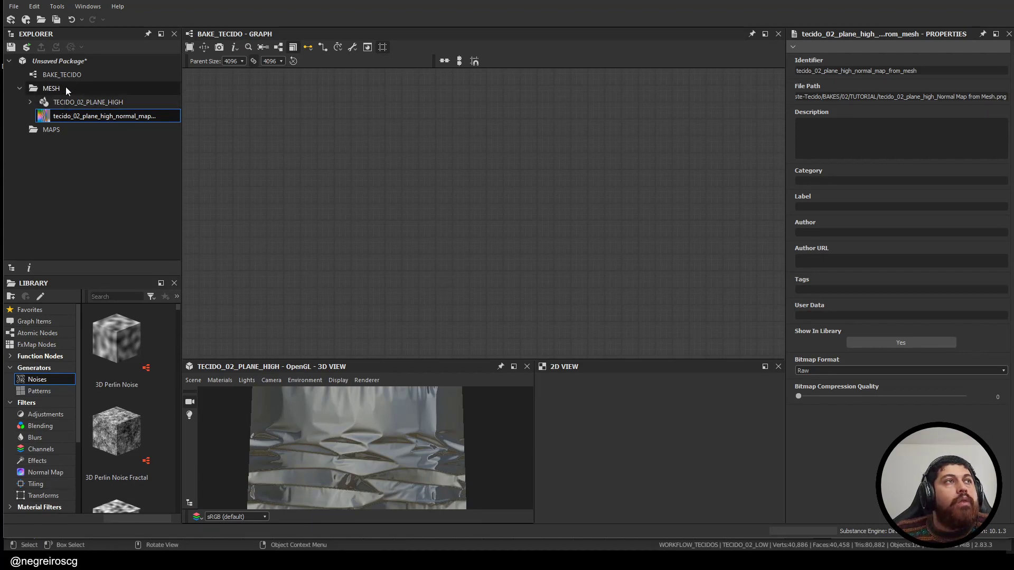
pyautogui.moveTo(63, 115)
pyautogui.mouseDown()
pyautogui.moveTo(79, 122)
pyautogui.moveTo(64, 117)
pyautogui.moveTo(44, 131)
pyautogui.moveTo(66, 133)
pyautogui.mouseUp()
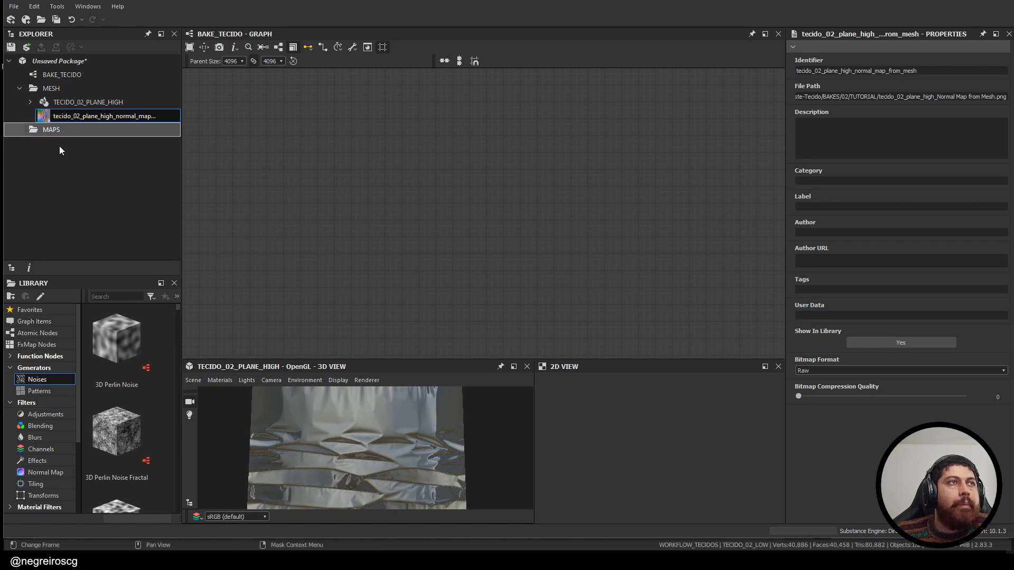
pyautogui.rightClick(50, 88)
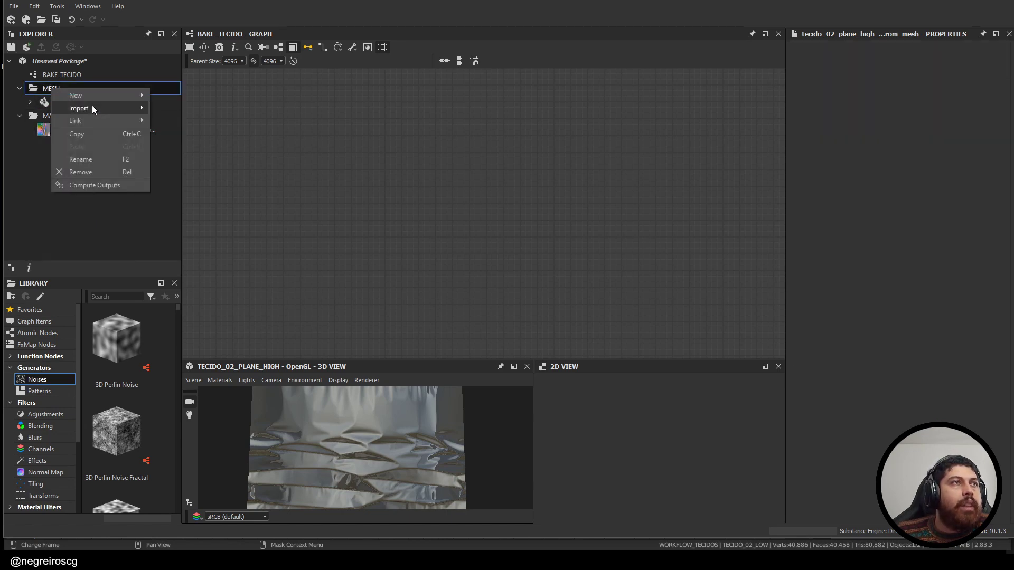
pyautogui.moveTo(96, 120)
pyautogui.click(199, 119)
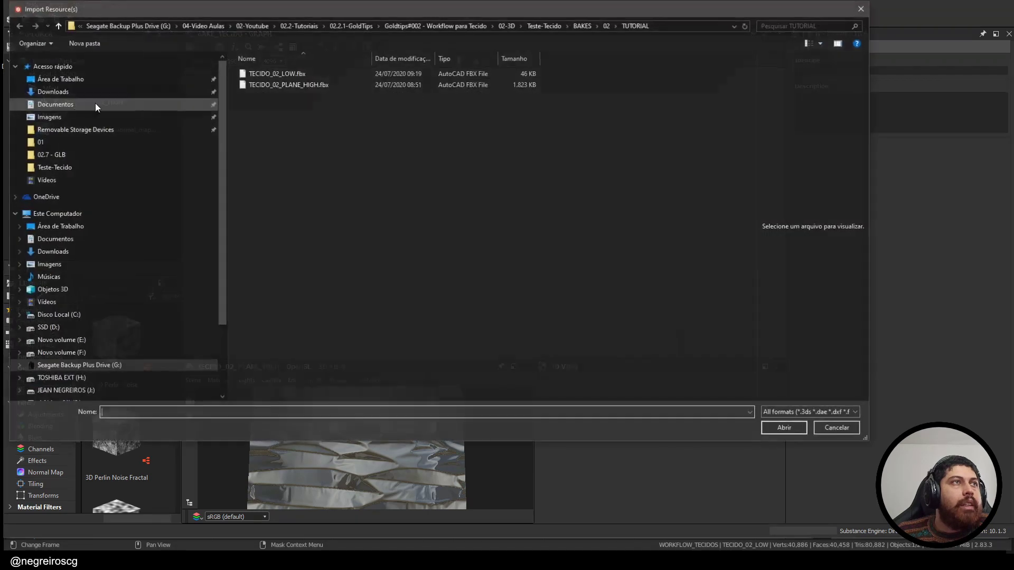
pyautogui.click(287, 73)
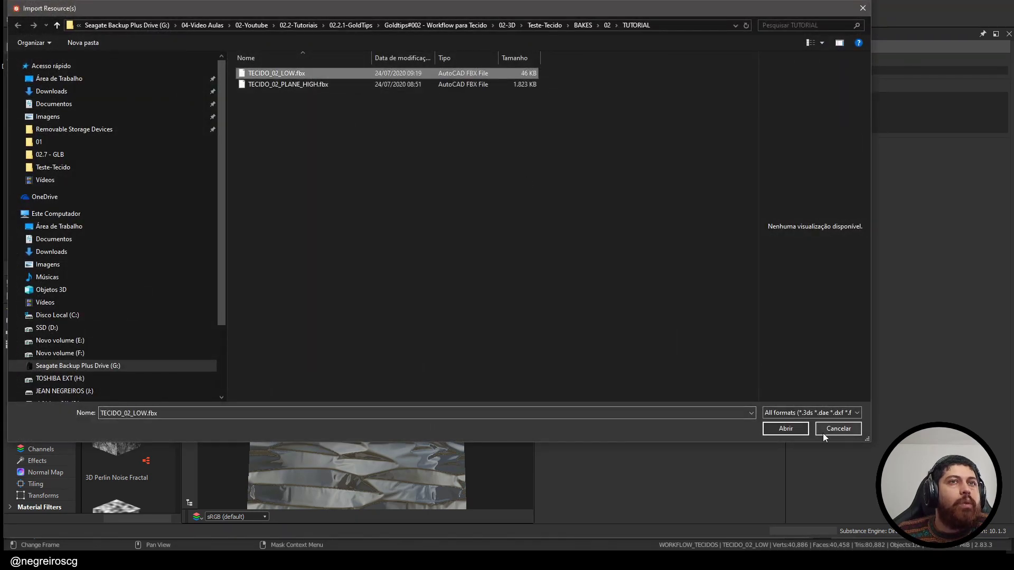
pyautogui.click(785, 428)
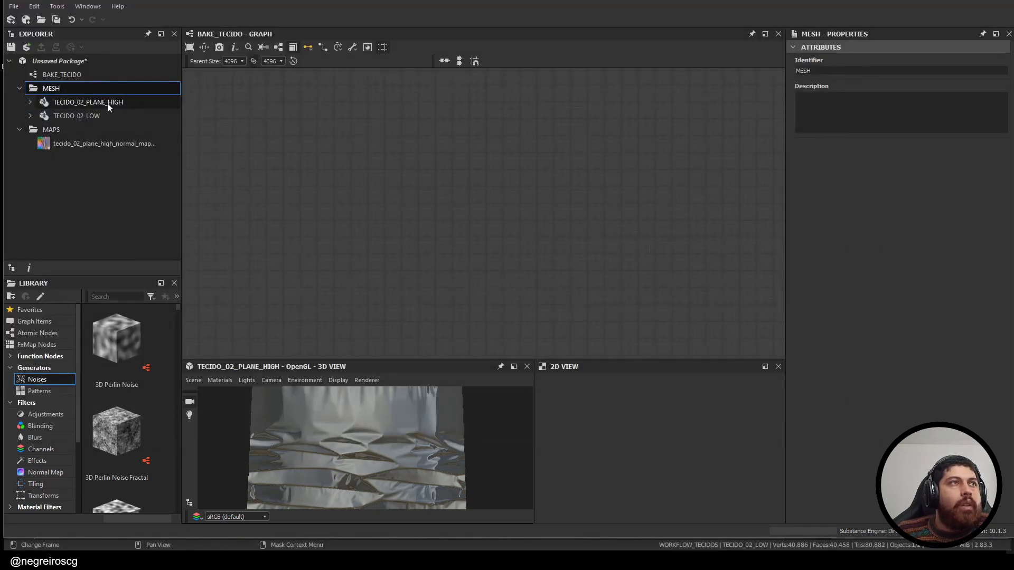
# Step: Display the TECIDO_02_LOW mesh in the 3D view and inspect its shape
pyautogui.click(49, 119)
pyautogui.moveTo(52, 116); pyautogui.dragTo(365, 448)
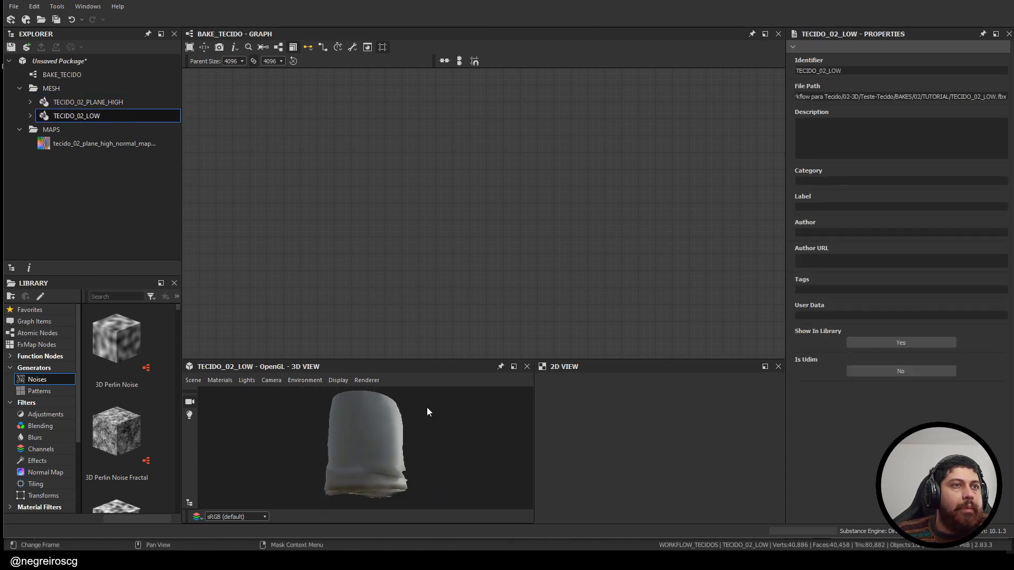
pyautogui.moveTo(316, 419); pyautogui.dragTo(338, 435)
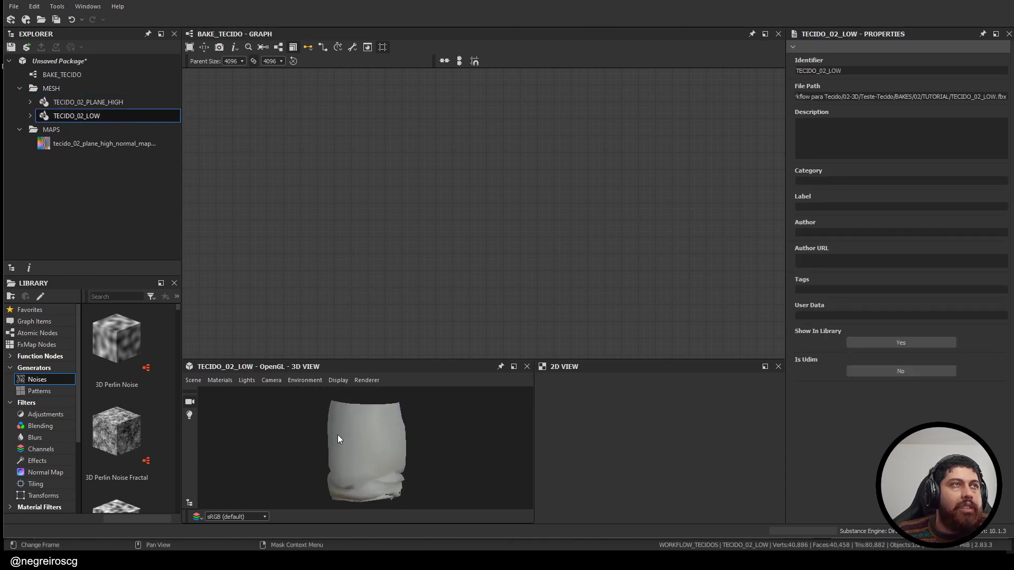
# Step: Start baking model information for TECIDO_02_LOW, using low as high definition and a default size of 4096 × 4096
pyautogui.rightClick(86, 118)
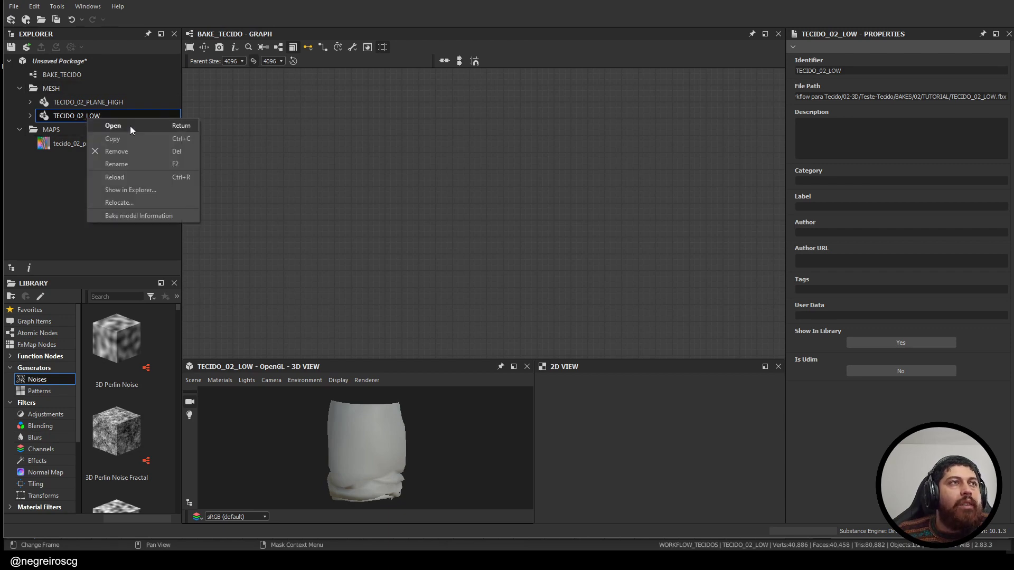
pyautogui.click(147, 215)
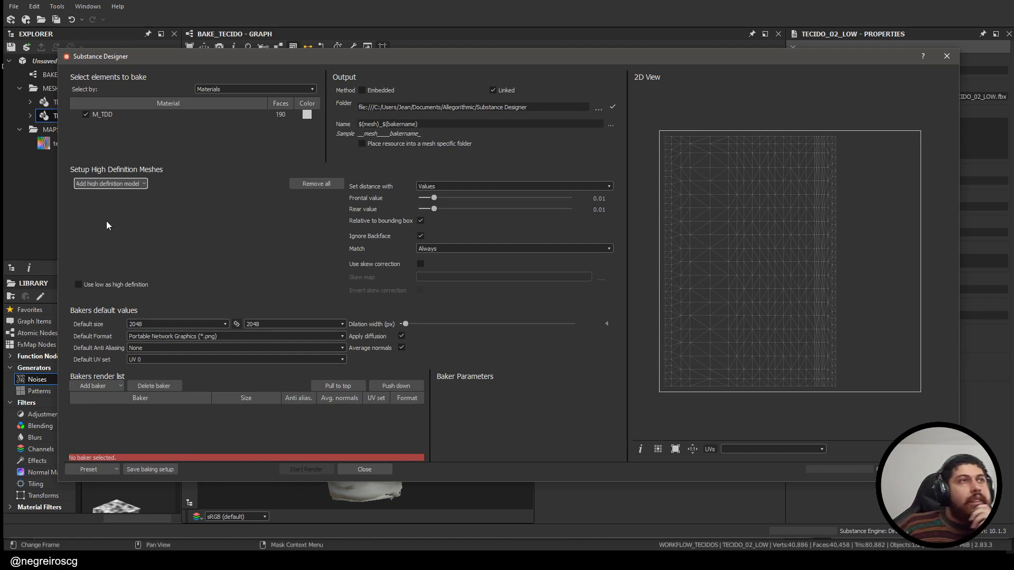
pyautogui.click(79, 285)
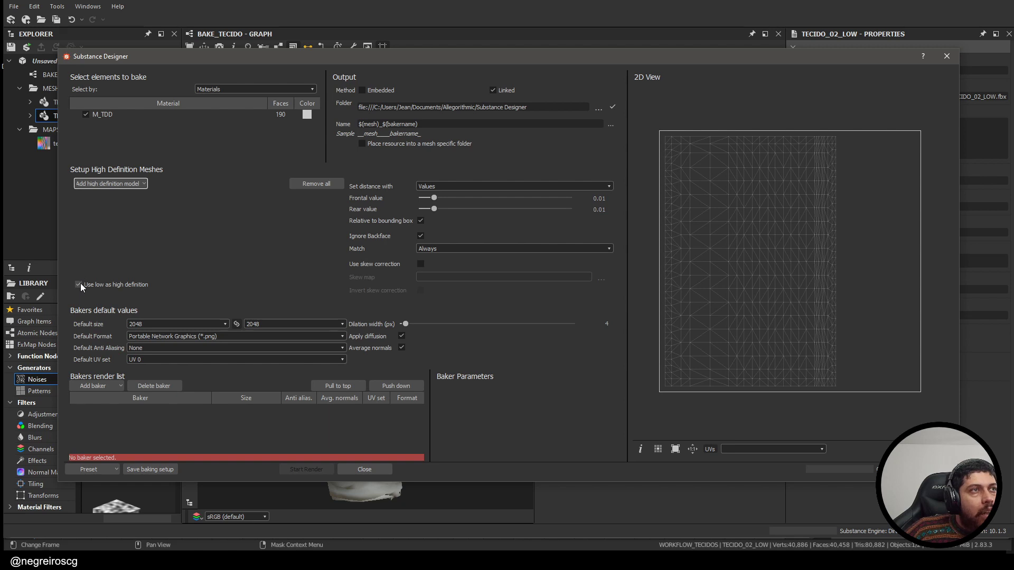
pyautogui.click(199, 322)
pyautogui.click(196, 323)
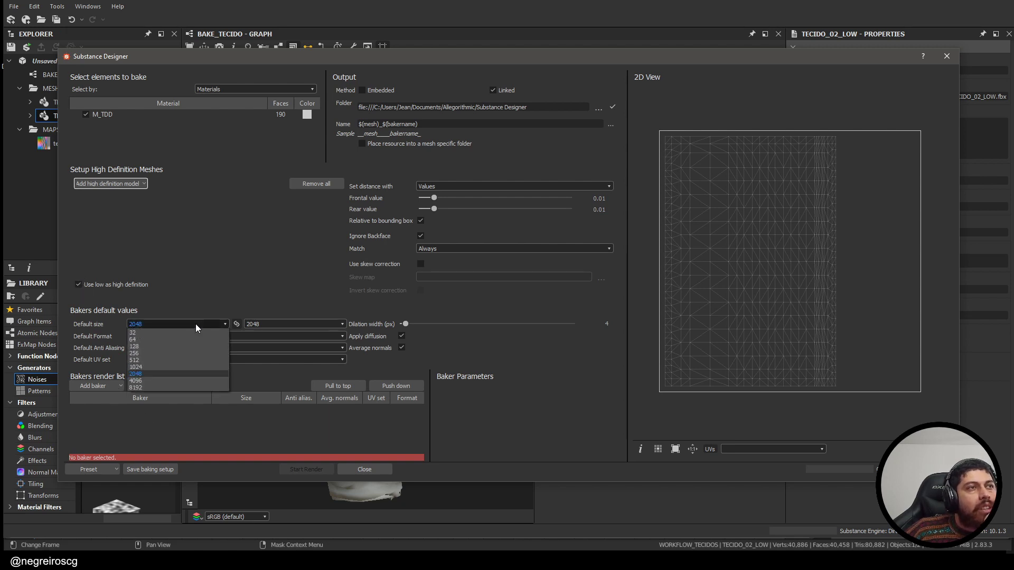
pyautogui.click(143, 380)
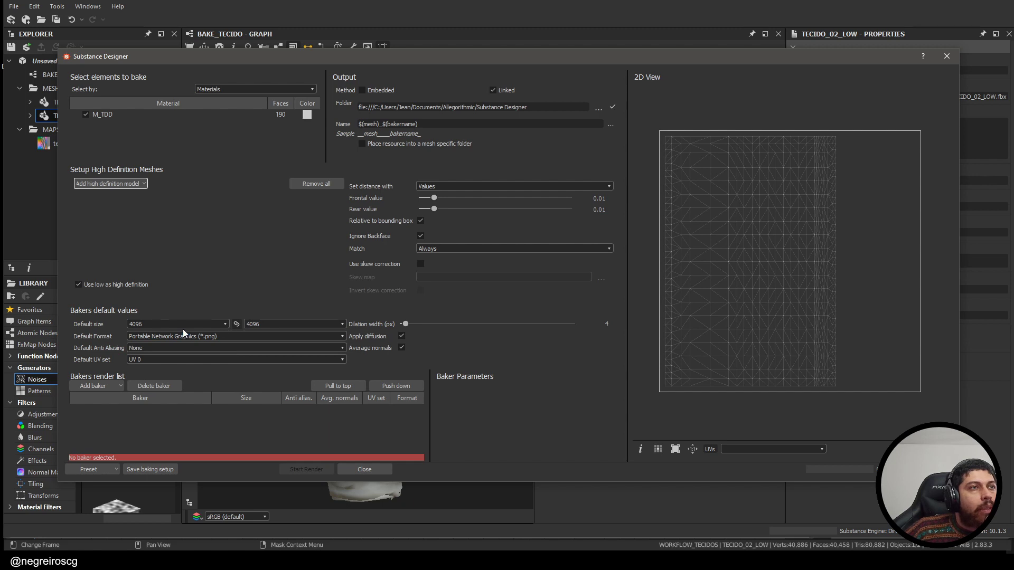
# Step: Add a World Space Direction baker and set its input direction to From Texture
pyautogui.click(102, 390)
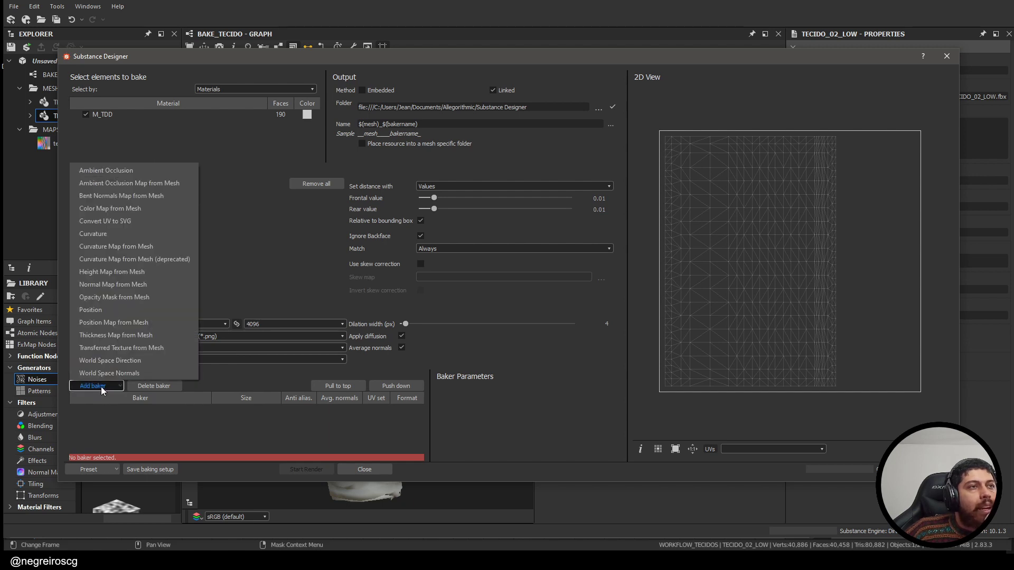
pyautogui.click(131, 359)
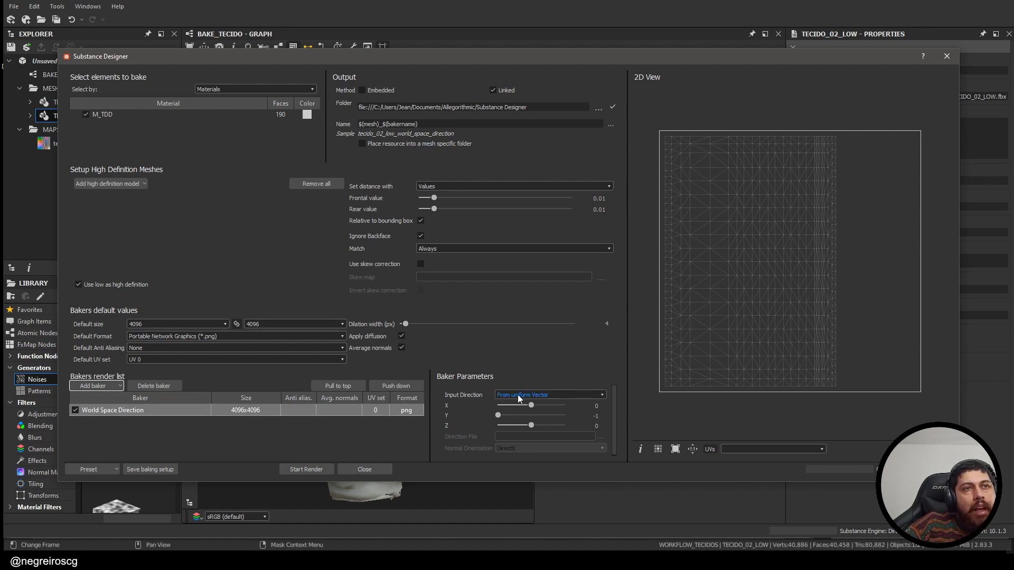
pyautogui.click(537, 397)
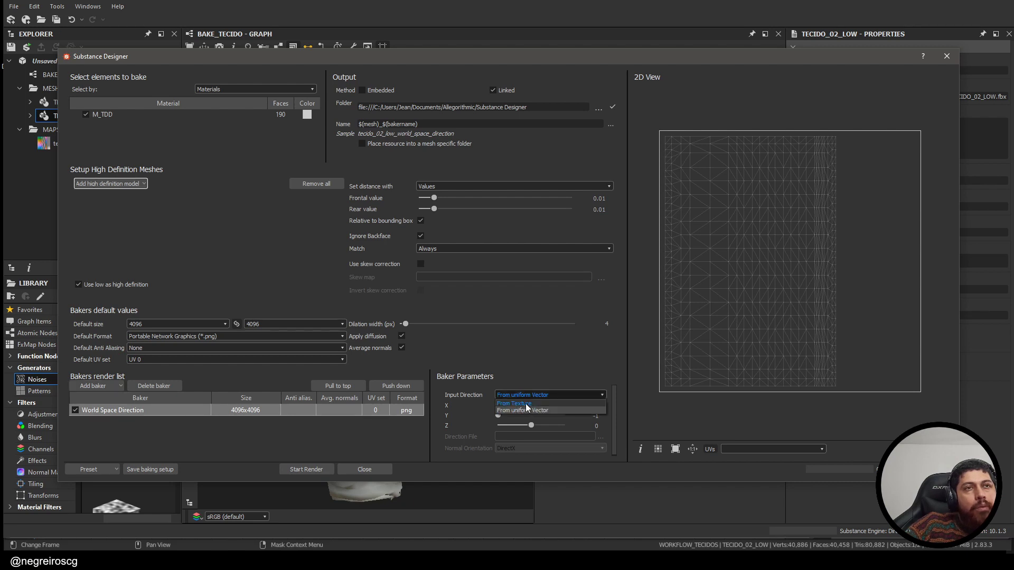
pyautogui.click(525, 403)
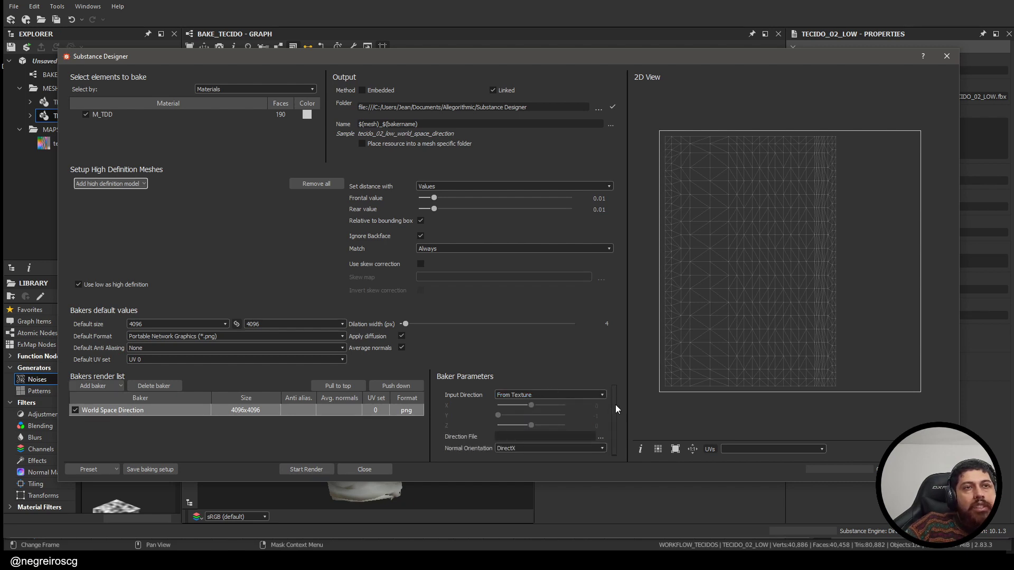
# Step: Assign the resource tecido_02_plane_high_normal_map_from_mesh as the baker's direction file
pyautogui.moveTo(616, 405); pyautogui.dragTo(614, 416)
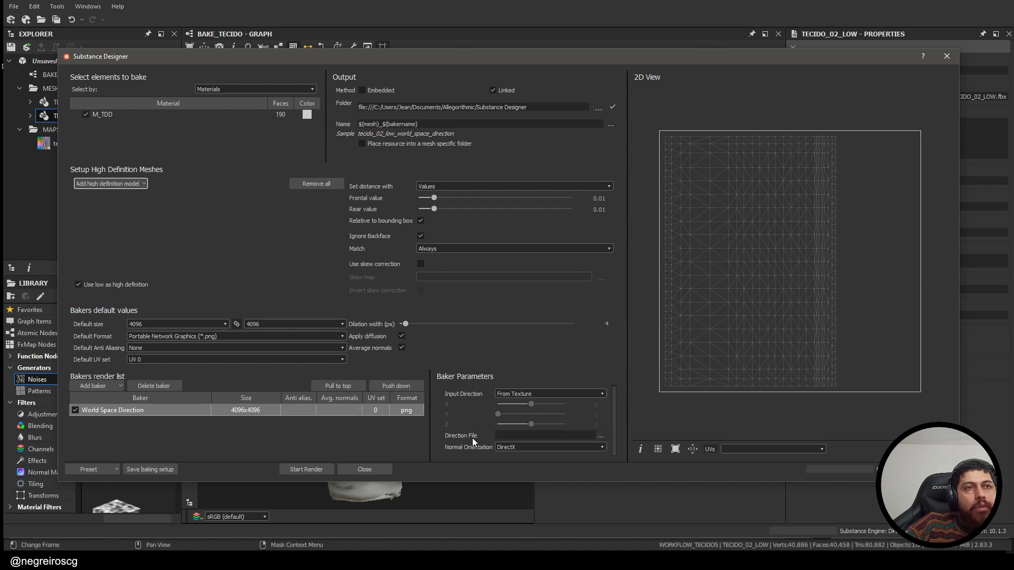
pyautogui.click(600, 436)
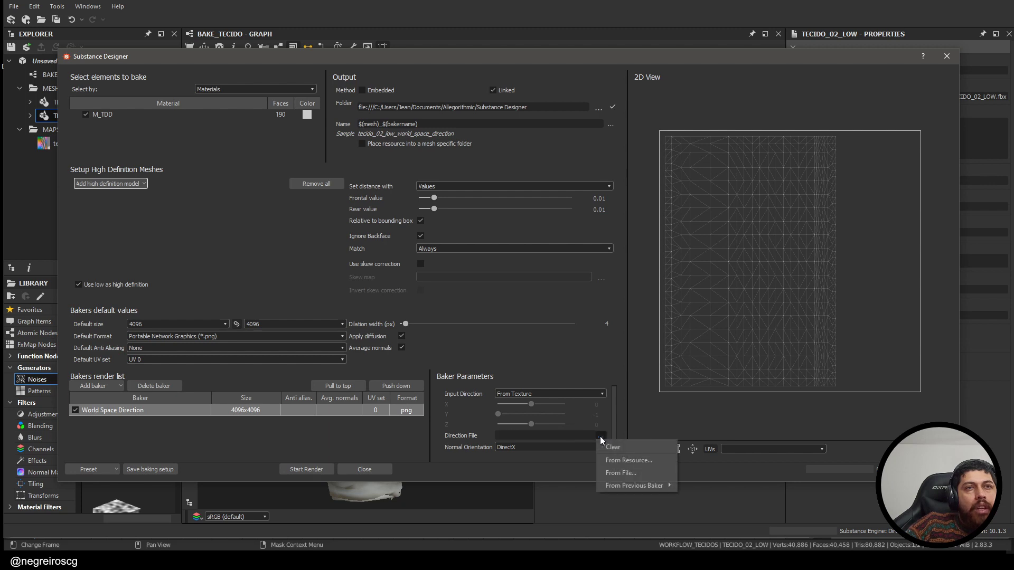
pyautogui.click(640, 468)
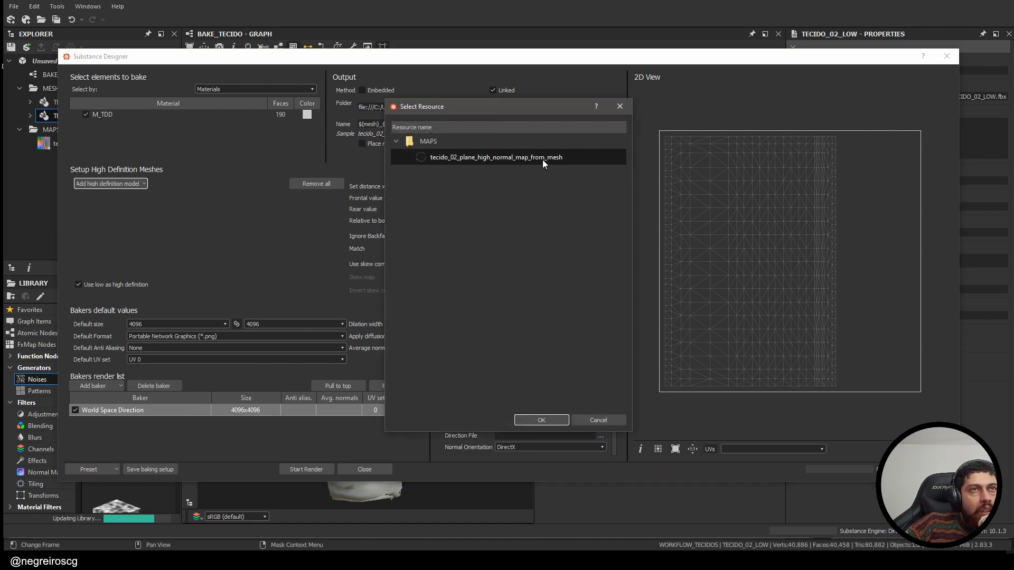
pyautogui.click(500, 157)
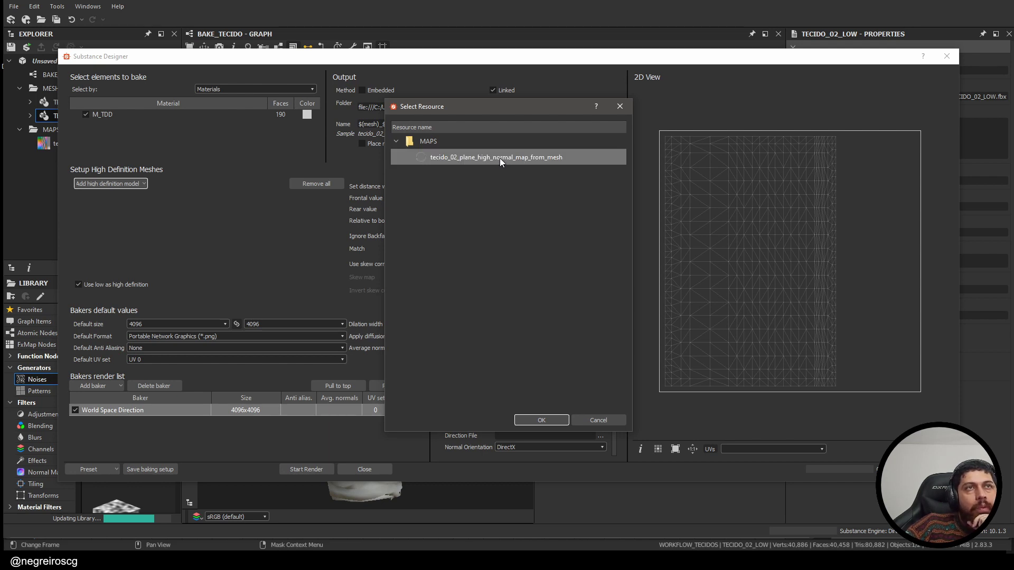
pyautogui.click(541, 421)
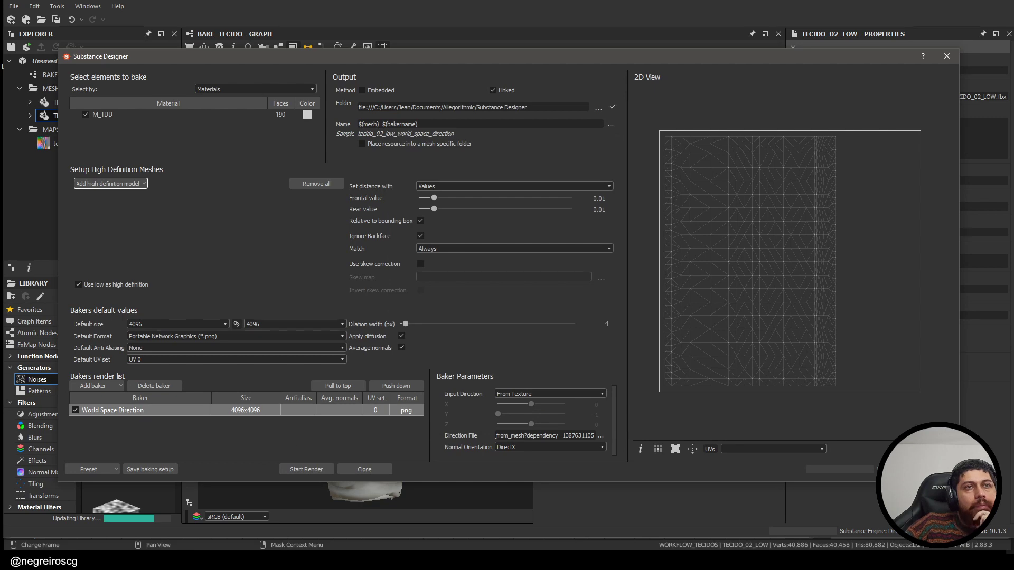
# Step: Set the bake output folder to BAKES\02\TUTORIAL inside the Teste-Tecido project folder
pyautogui.click(601, 107)
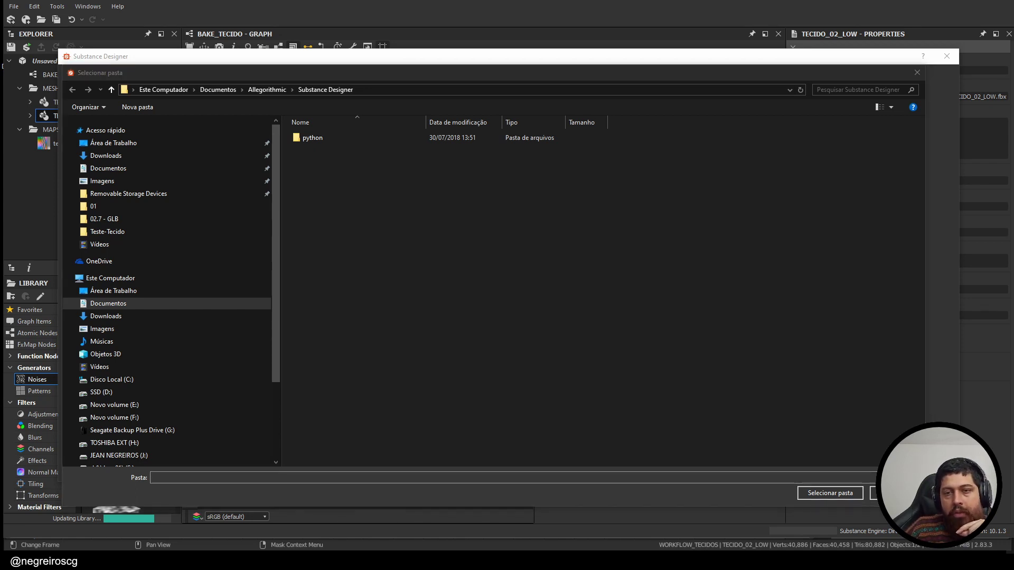
pyautogui.click(679, 167)
pyautogui.click(597, 87)
pyautogui.write('G:\\04-Video Aulas\\02-Youtube\\02.2-Tutoriais\\02.2.1-GoldTips\\Goldtips#002 - Workflow para Tecido\\02-3D\\Teste-Tecido\\BAKES\\02\\TUTORIAL')
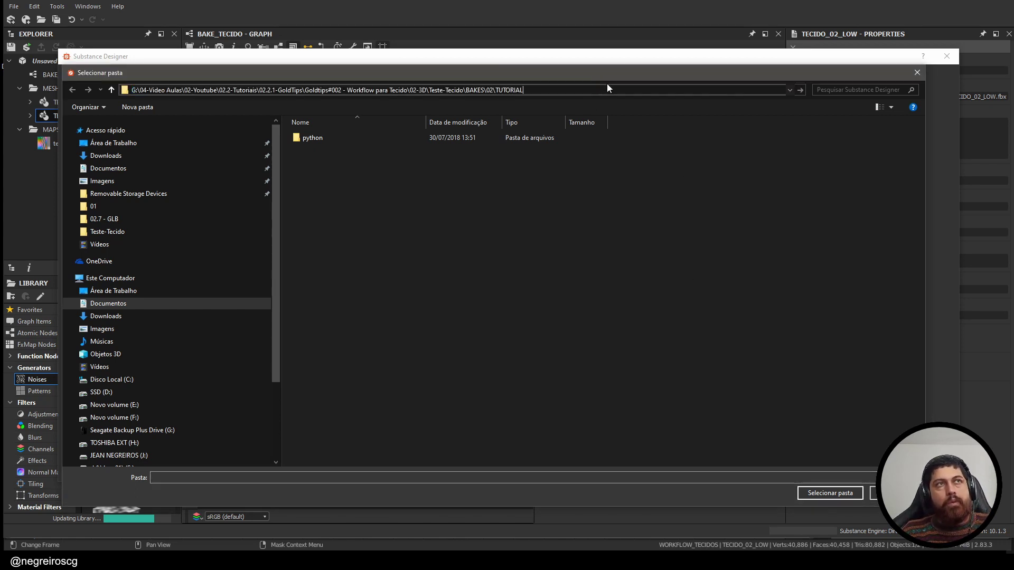
pyautogui.press('Return')
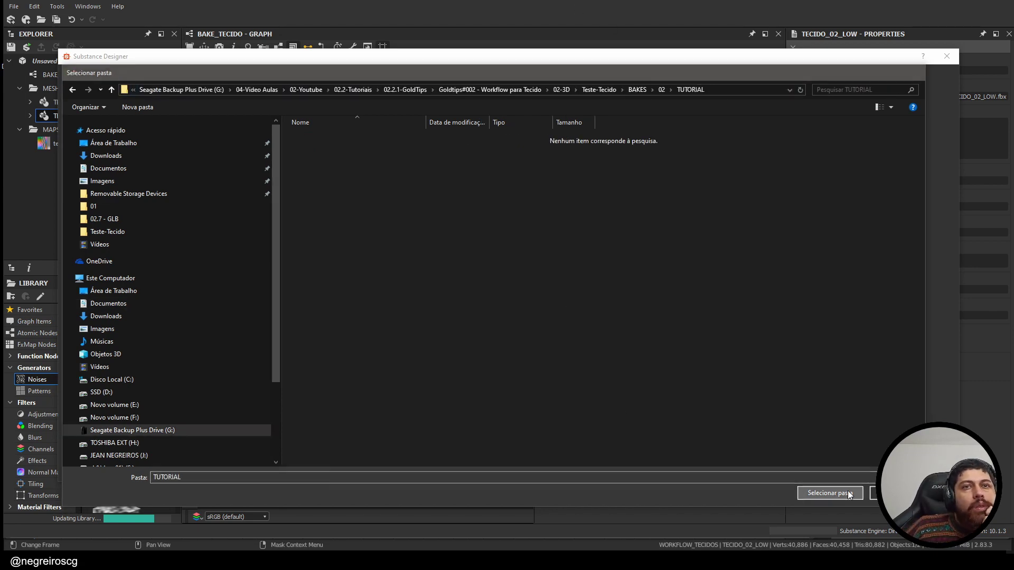
pyautogui.click(830, 493)
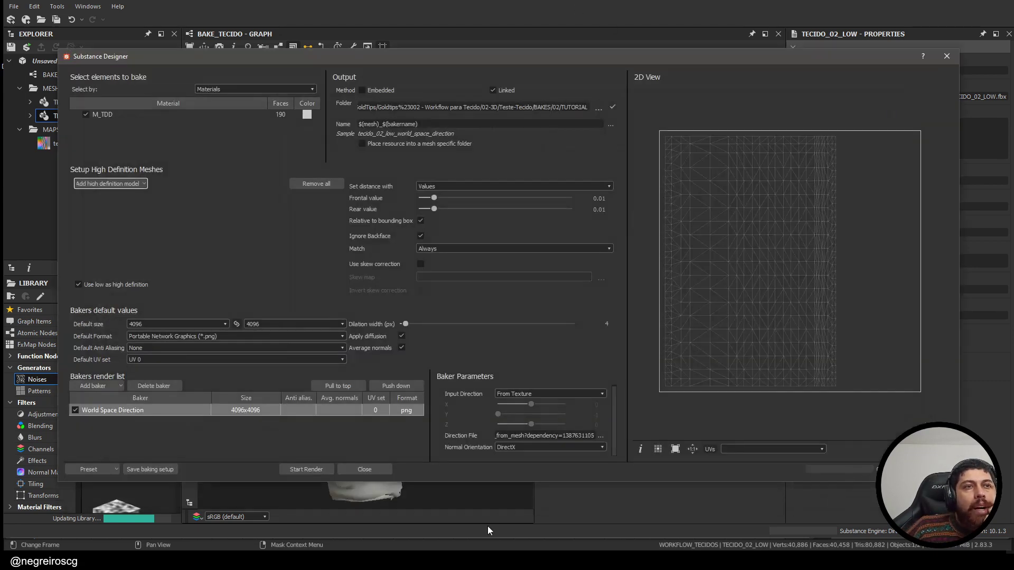
# Step: Render the World Space Direction bake for the low-poly cloth and close the baking window
pyautogui.click(302, 470)
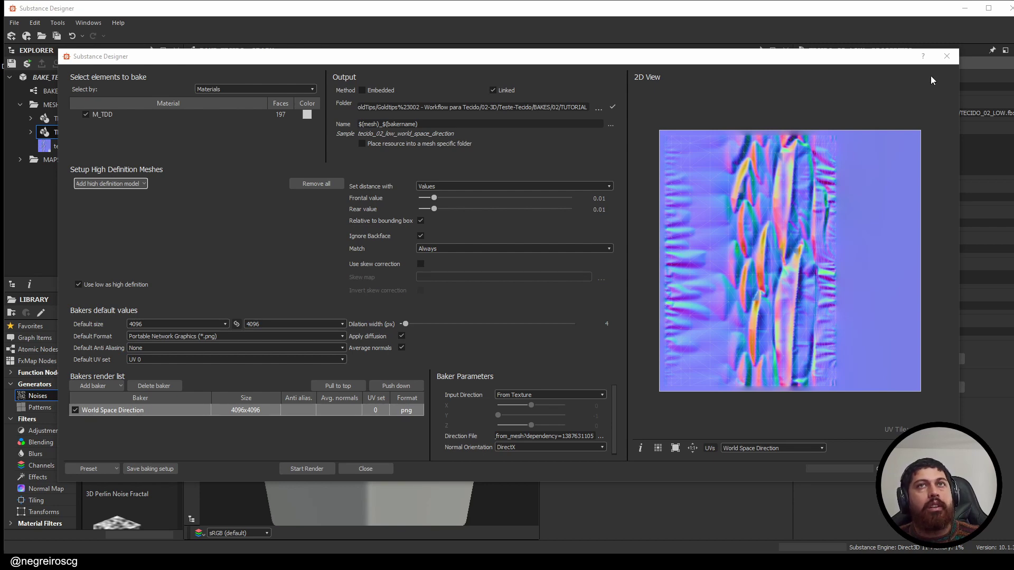
pyautogui.click(951, 61)
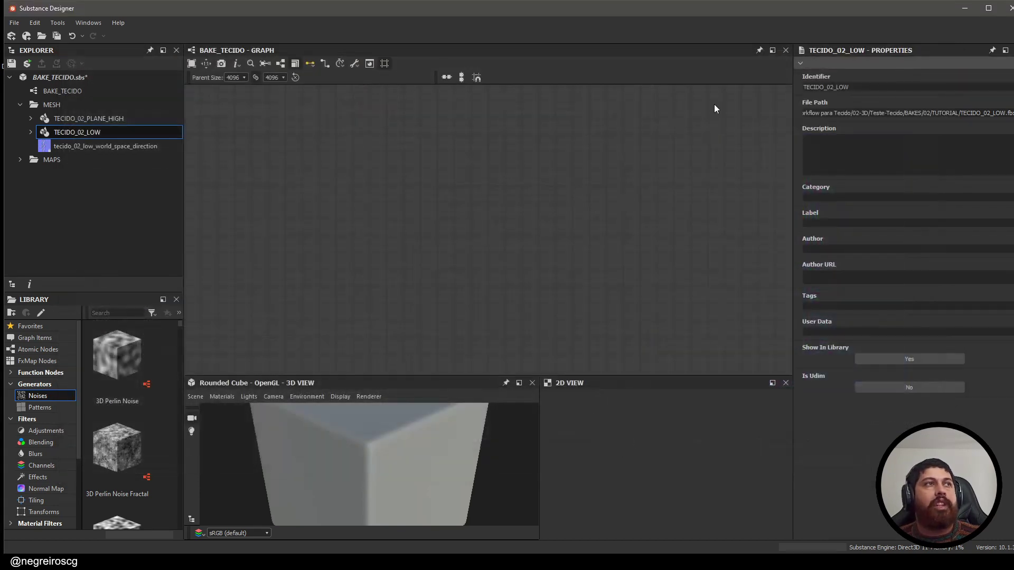
# Step: Place the baked tecido_02_low_world_space_direction map from the MESH folder into the BAKE_TECIDO graph as a Bitmap node
pyautogui.click(20, 160)
pyautogui.click(87, 146)
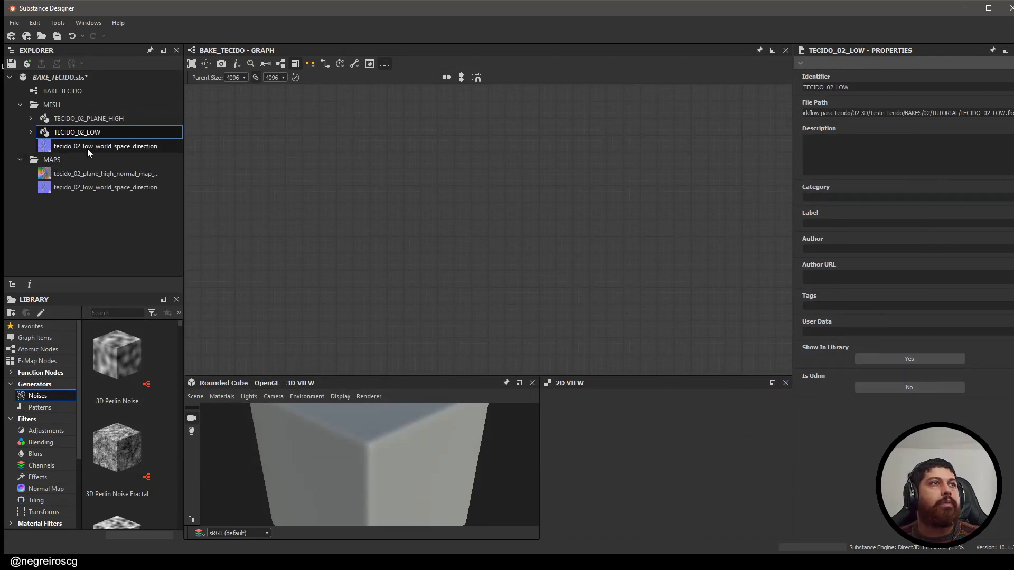
pyautogui.moveTo(55, 147); pyautogui.dragTo(360, 194)
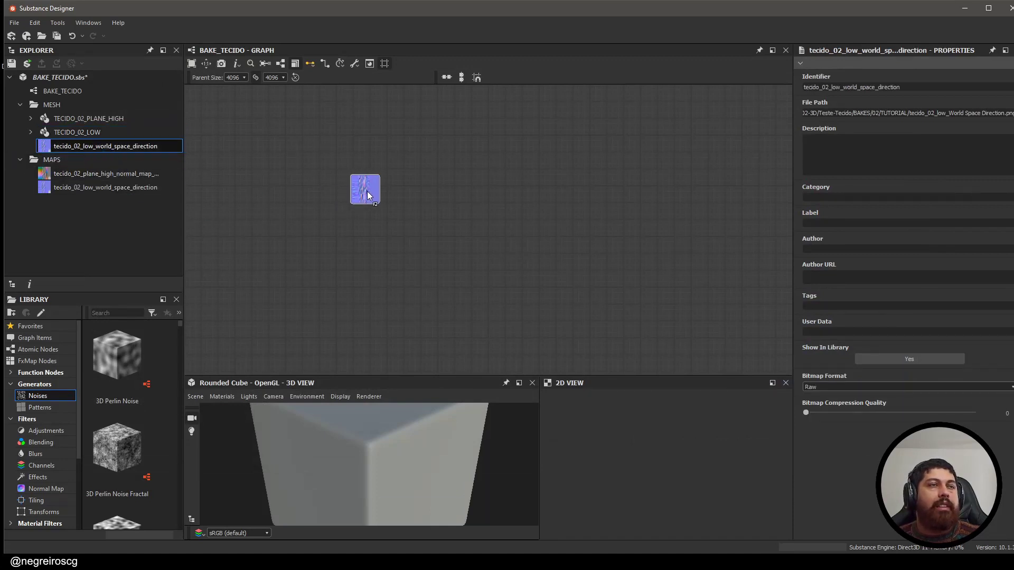
pyautogui.moveTo(438, 222); pyautogui.dragTo(439, 222)
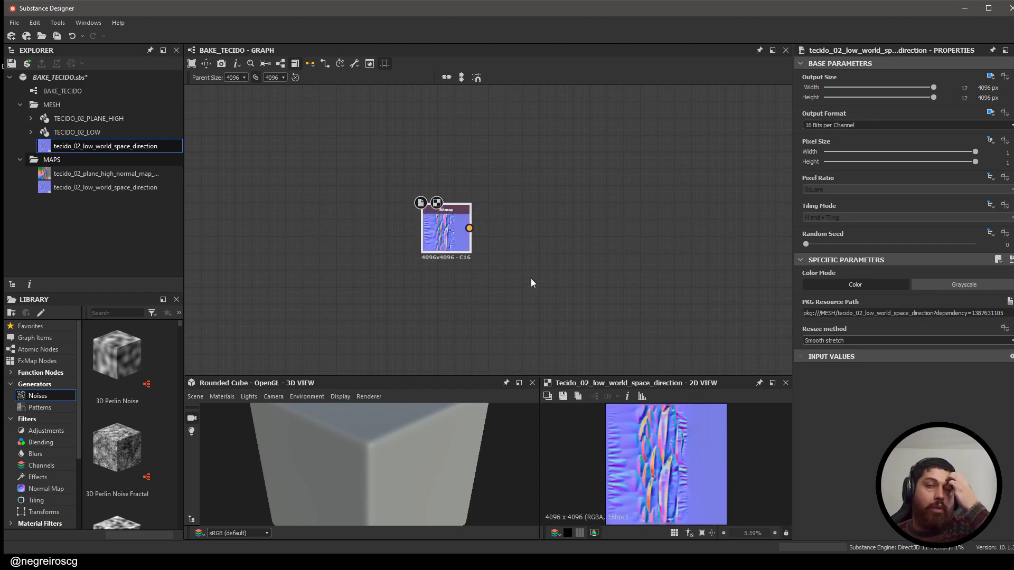
pyautogui.scroll(6, 687, 483)
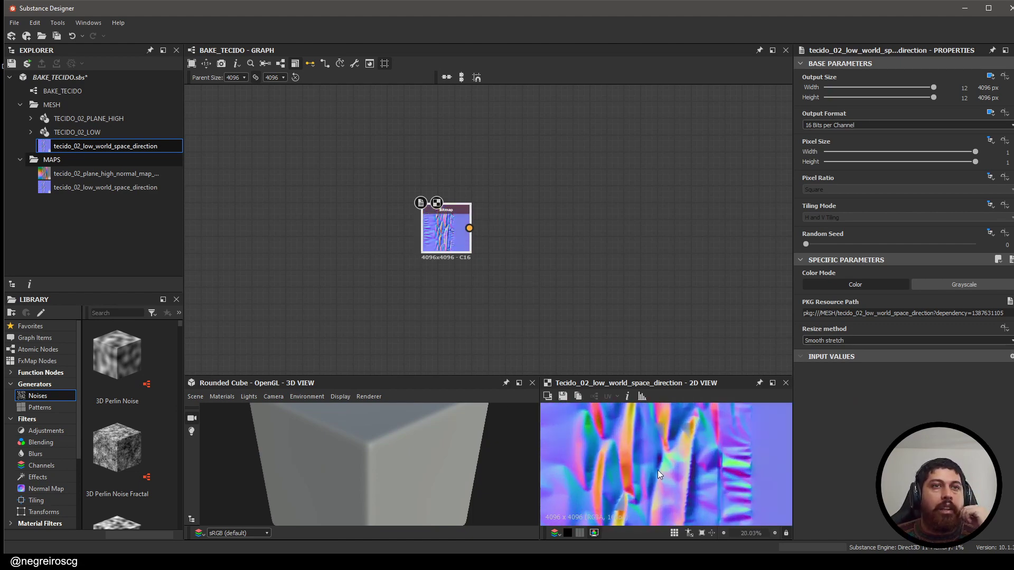
# Step: Switch the 3D view's preview mesh to Plane (hi-res)
pyautogui.click(196, 399)
pyautogui.click(219, 475)
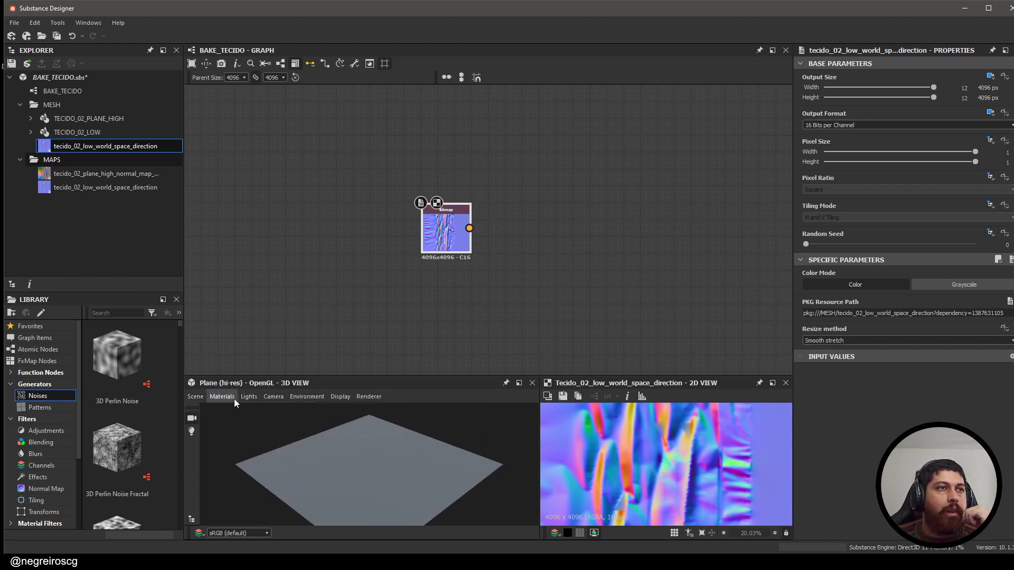
pyautogui.click(194, 398)
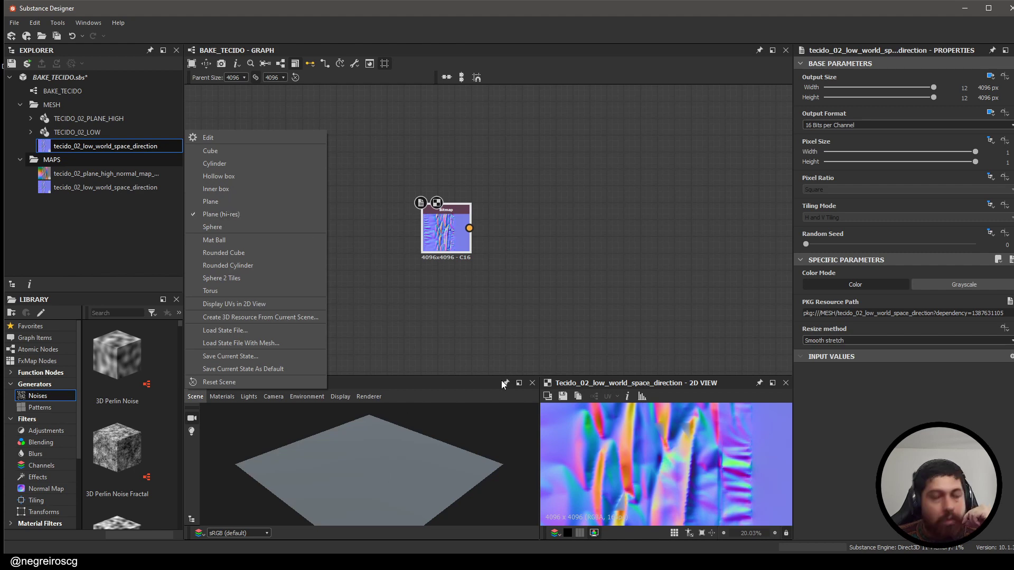
pyautogui.moveTo(601, 295); pyautogui.dragTo(601, 294, button='middle')
# Step: Add an Output node connected to the Bitmap node and move it well away from the bitmap
pyautogui.scroll(-7, 668, 497)
pyautogui.scroll(4, 669, 493)
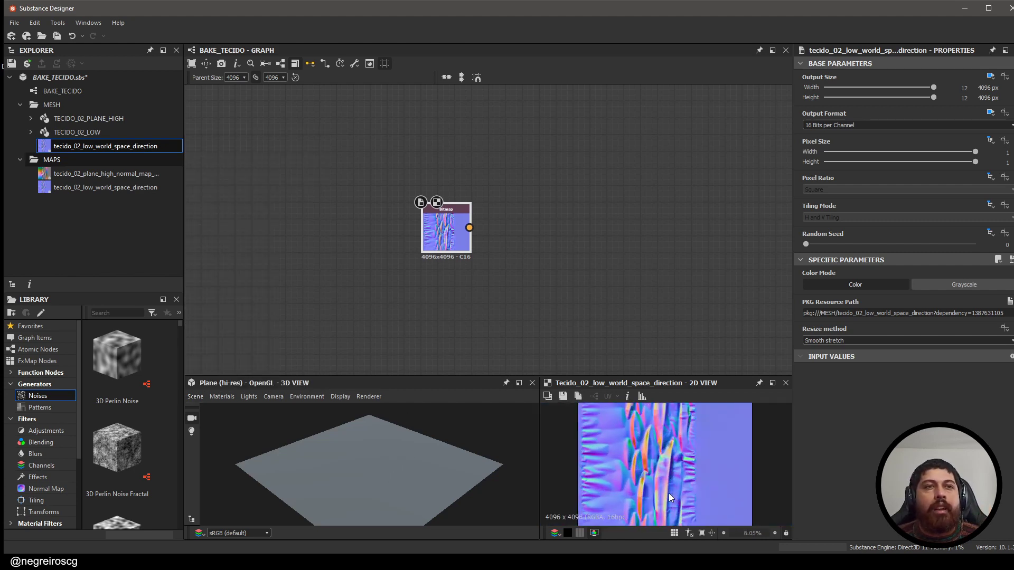
pyautogui.scroll(-3, 499, 205)
pyautogui.moveTo(500, 205); pyautogui.dragTo(390, 203, button='middle')
pyautogui.scroll(4, 380, 211)
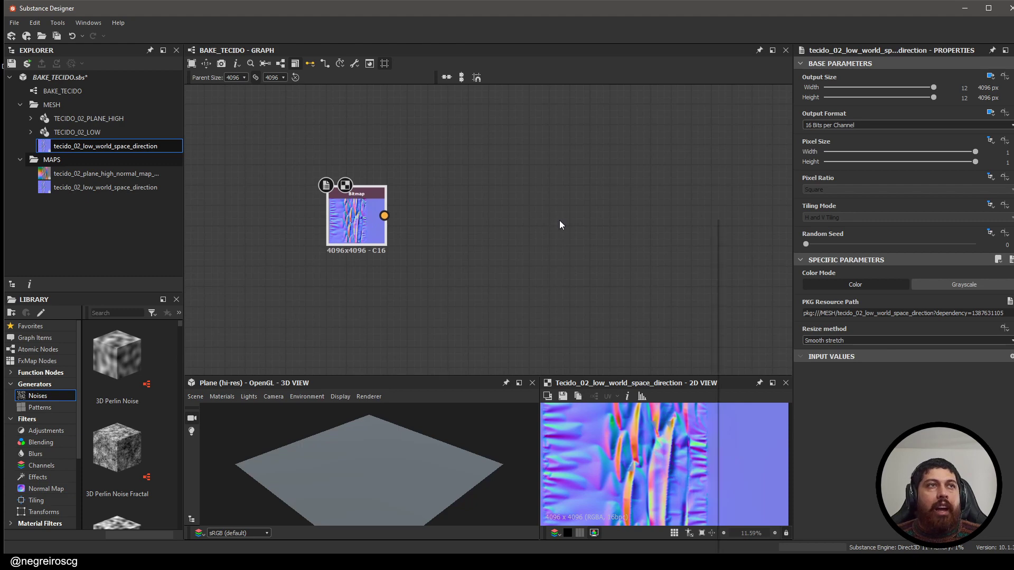
pyautogui.press('space')
pyautogui.write('out')
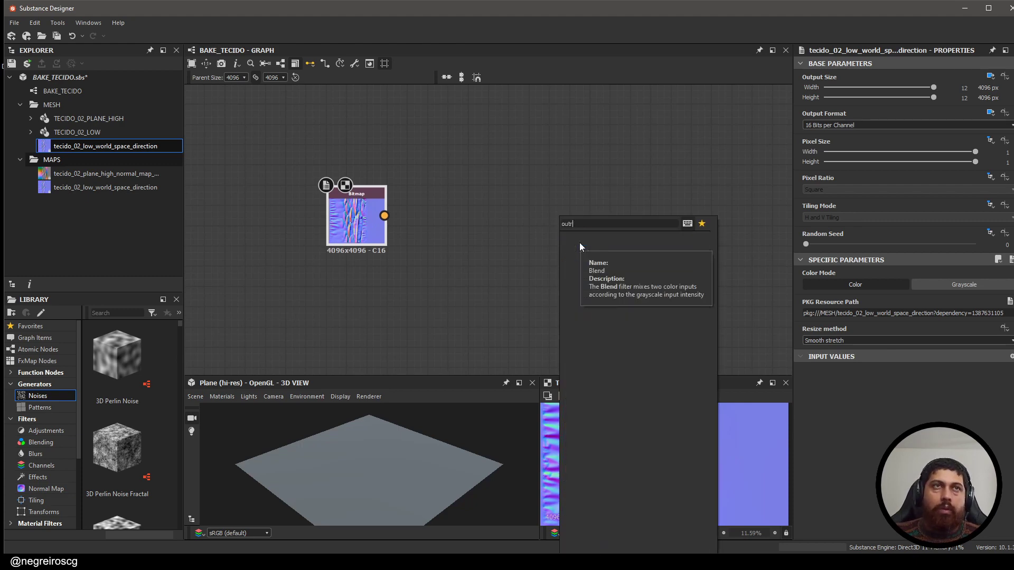
pyautogui.click(579, 243)
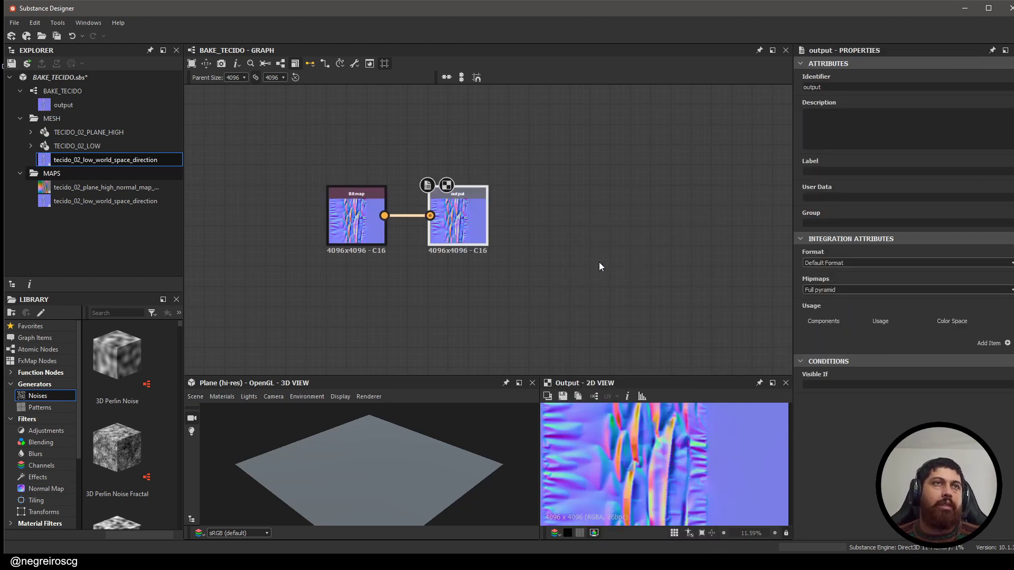
pyautogui.scroll(-3, 513, 241)
pyautogui.moveTo(501, 238); pyautogui.dragTo(713, 240)
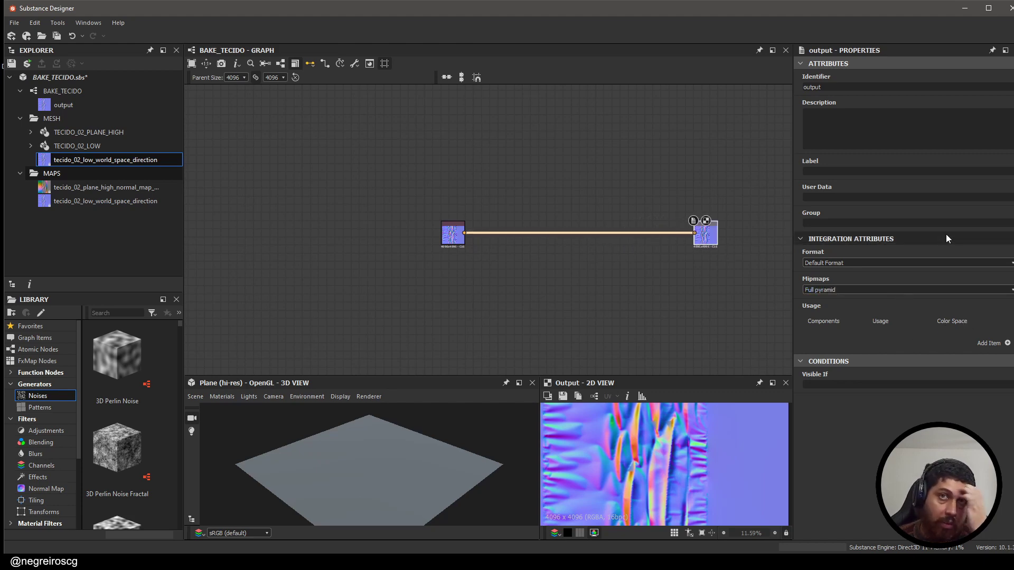
# Step: Add a usage item to the Output node and set its usage to normal
pyautogui.click(1007, 344)
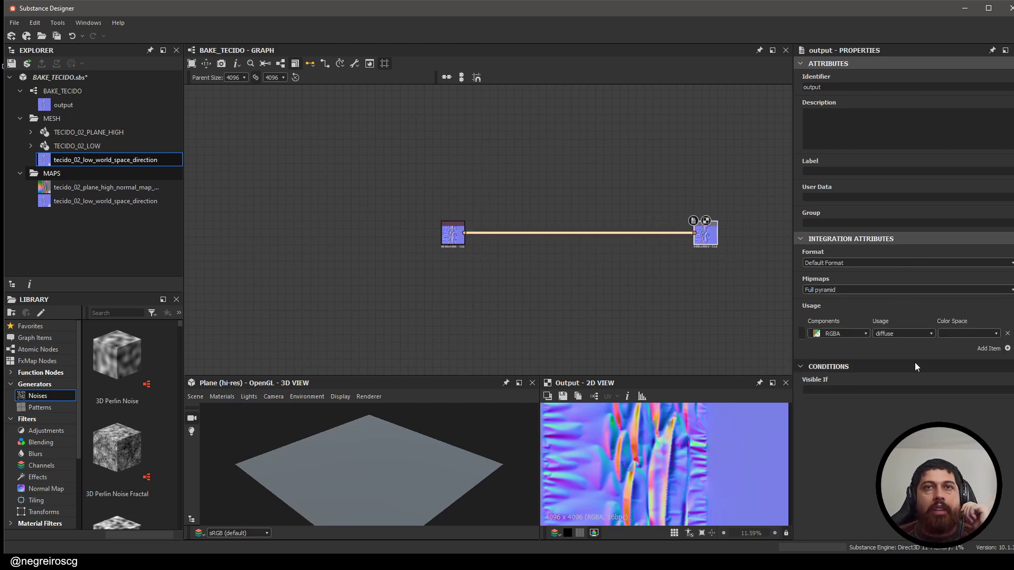
pyautogui.click(928, 334)
pyautogui.scroll(-1, 901, 362)
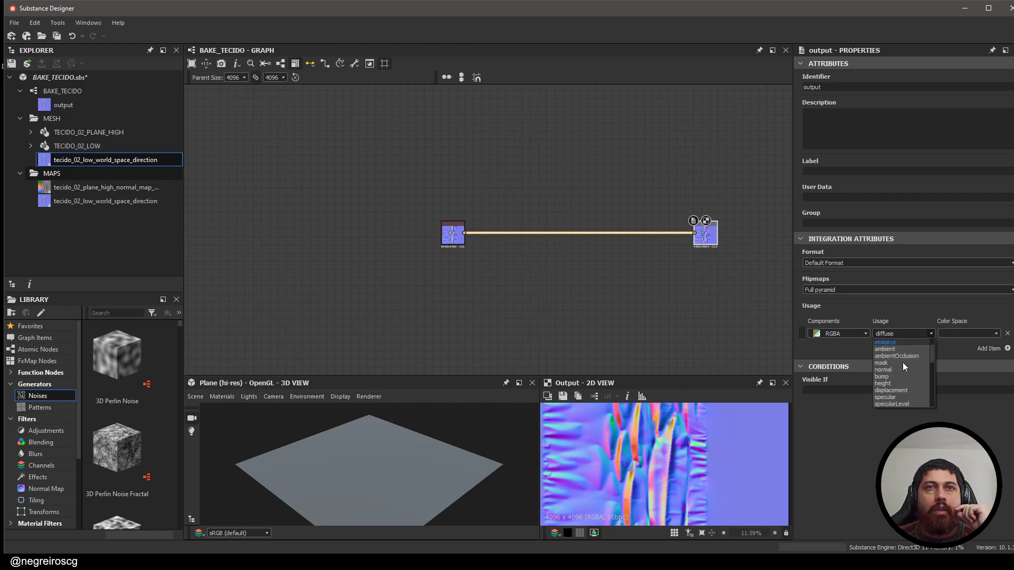
pyautogui.click(896, 370)
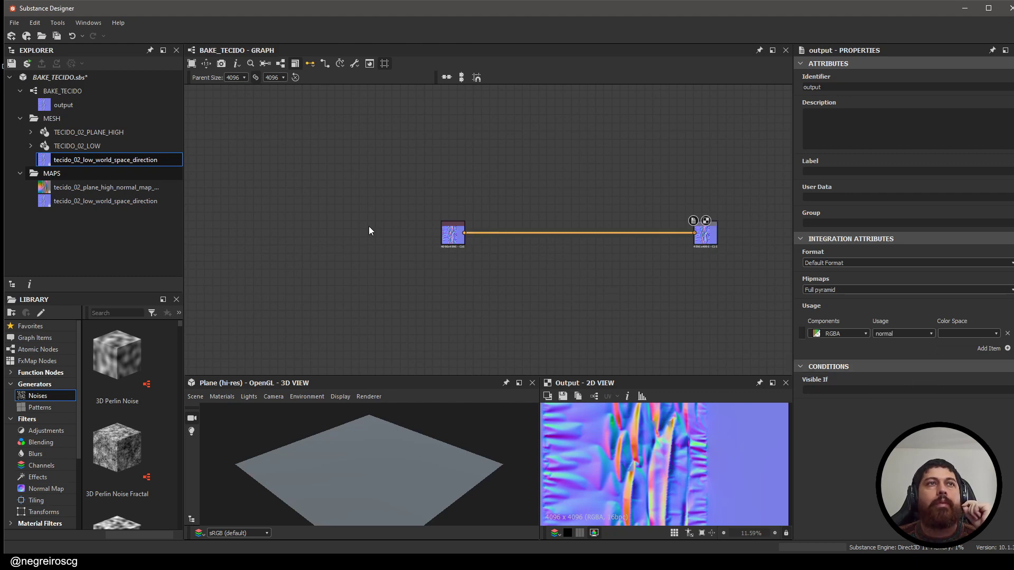
# Step: Add a Normal To Height HQ node fed by the Bitmap node and place it just below the bitmap
pyautogui.scroll(3, 372, 231)
pyautogui.moveTo(505, 243); pyautogui.dragTo(335, 241)
pyautogui.scroll(3, 333, 233)
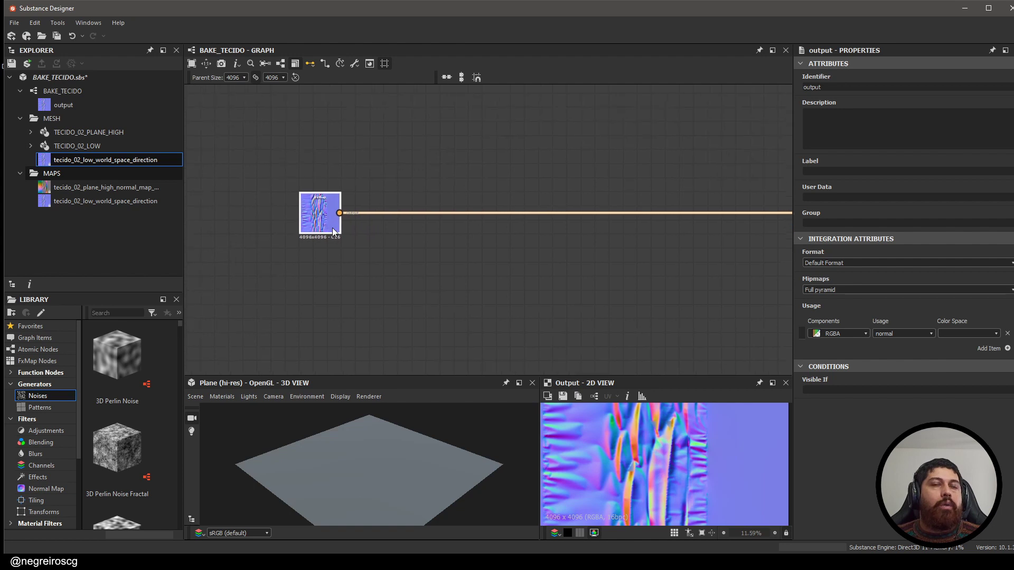
pyautogui.moveTo(415, 287); pyautogui.dragTo(405, 279, button='middle')
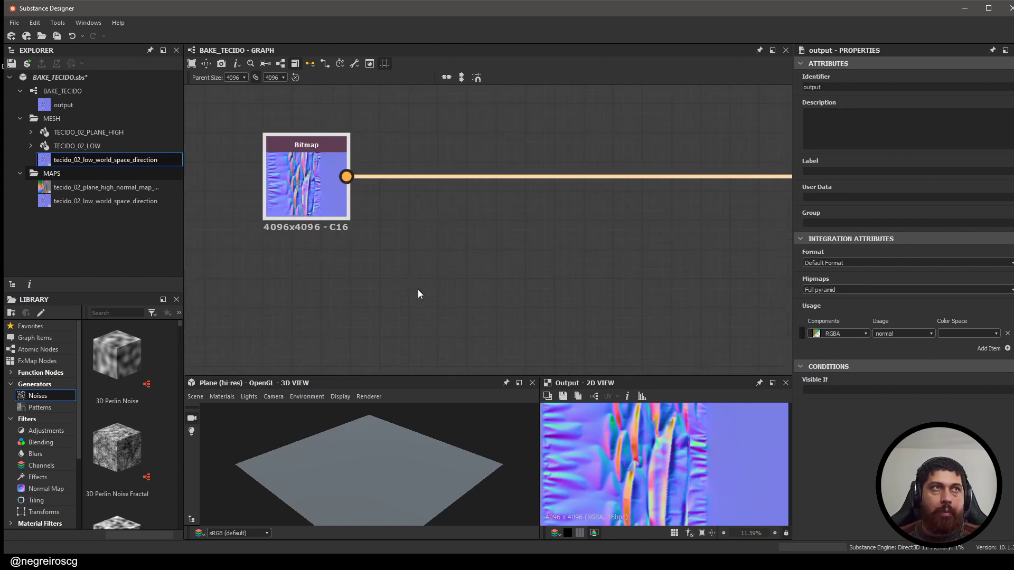
pyautogui.press('space')
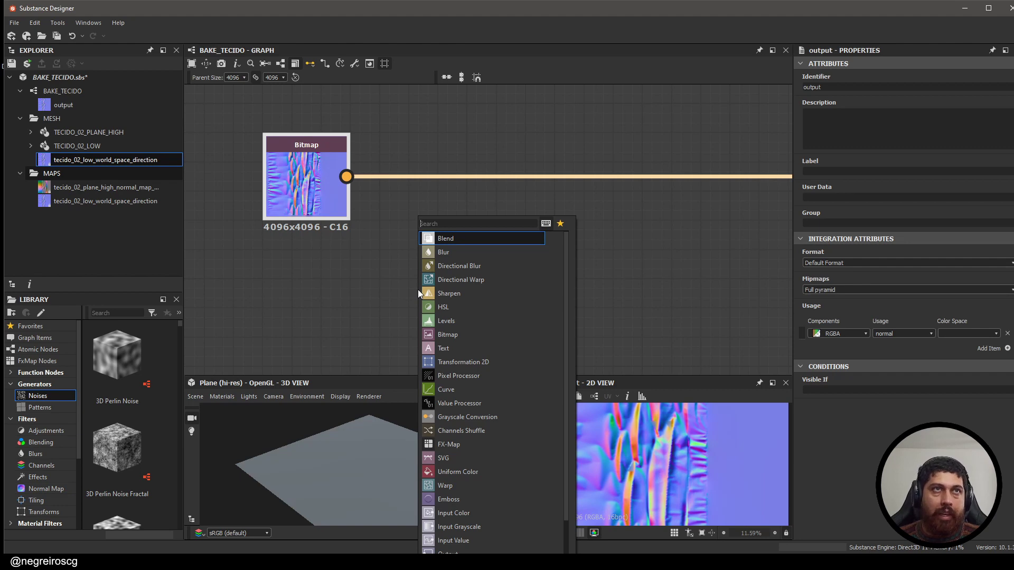
pyautogui.write('heigh')
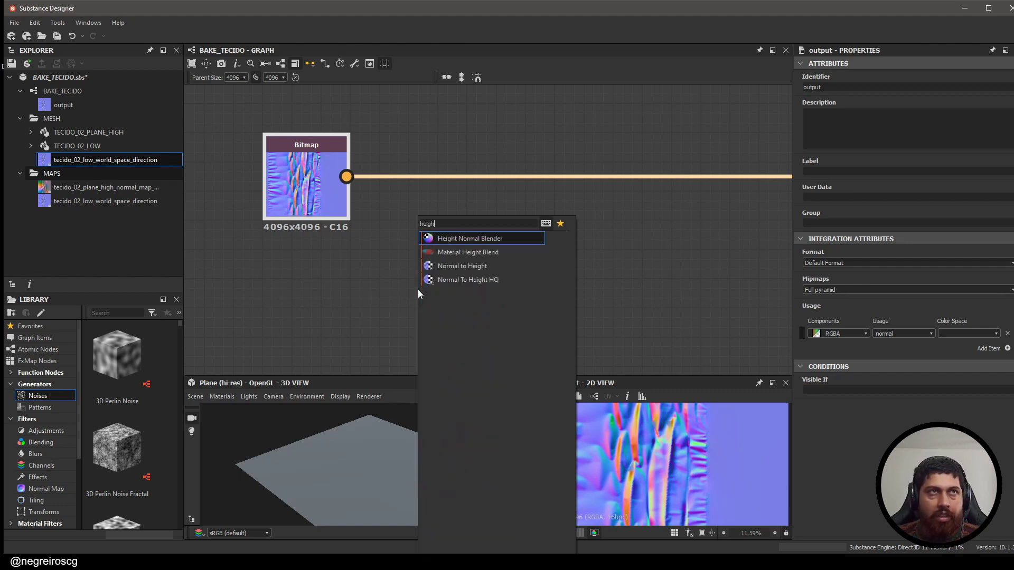
pyautogui.press('Down')
pyautogui.press('Down')
pyautogui.press('Down')
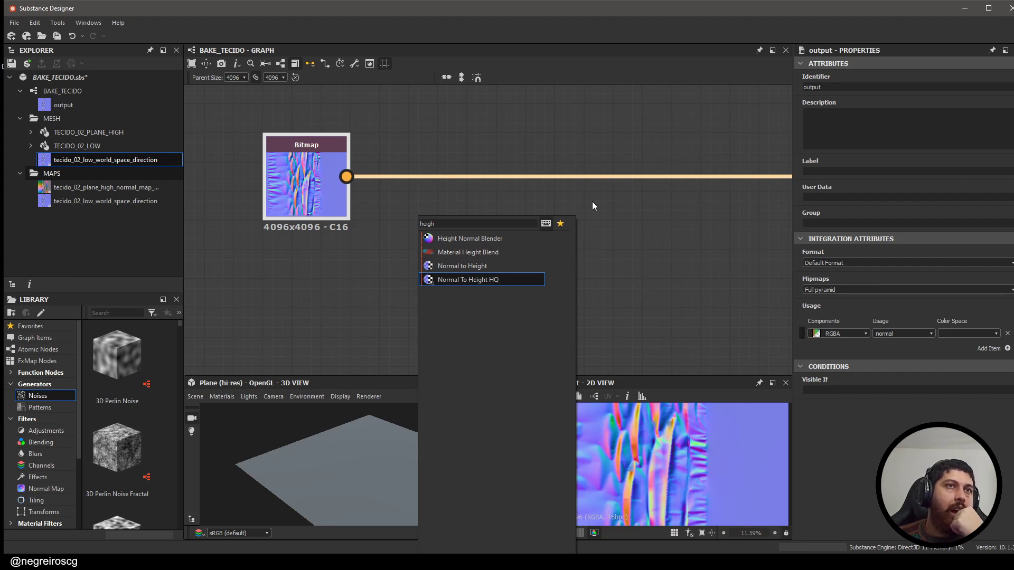
pyautogui.click(496, 285)
pyautogui.moveTo(420, 191); pyautogui.dragTo(450, 296)
pyautogui.scroll(-4, 356, 181)
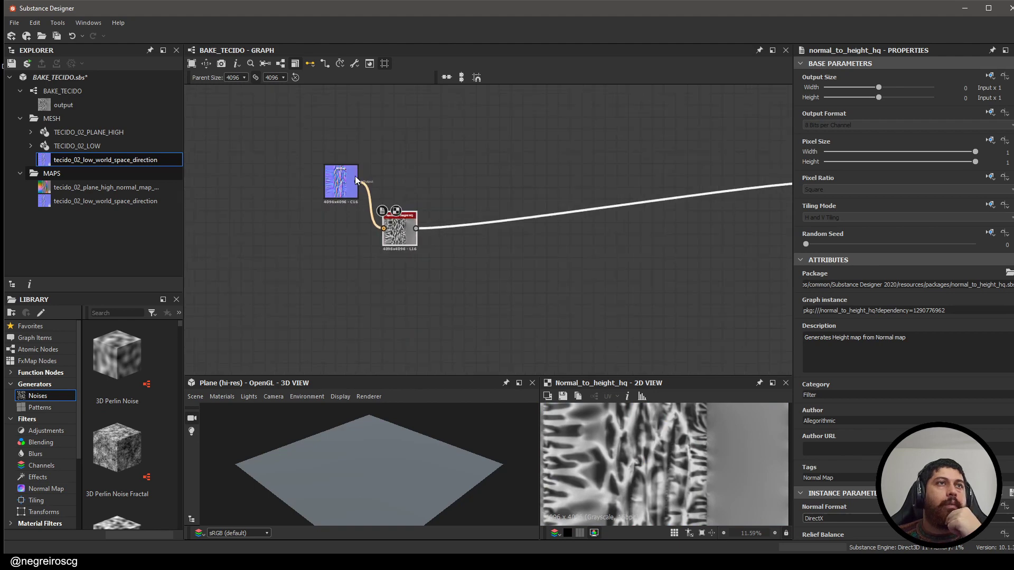
# Step: Reconnect the Bitmap node directly to the Output node, bypassing the Normal To Height HQ node
pyautogui.moveTo(357, 180); pyautogui.dragTo(669, 173)
pyautogui.scroll(-6, 536, 145)
pyautogui.scroll(5, 602, 152)
pyautogui.moveTo(468, 215); pyautogui.dragTo(588, 185, button='middle')
pyautogui.scroll(6, 410, 186)
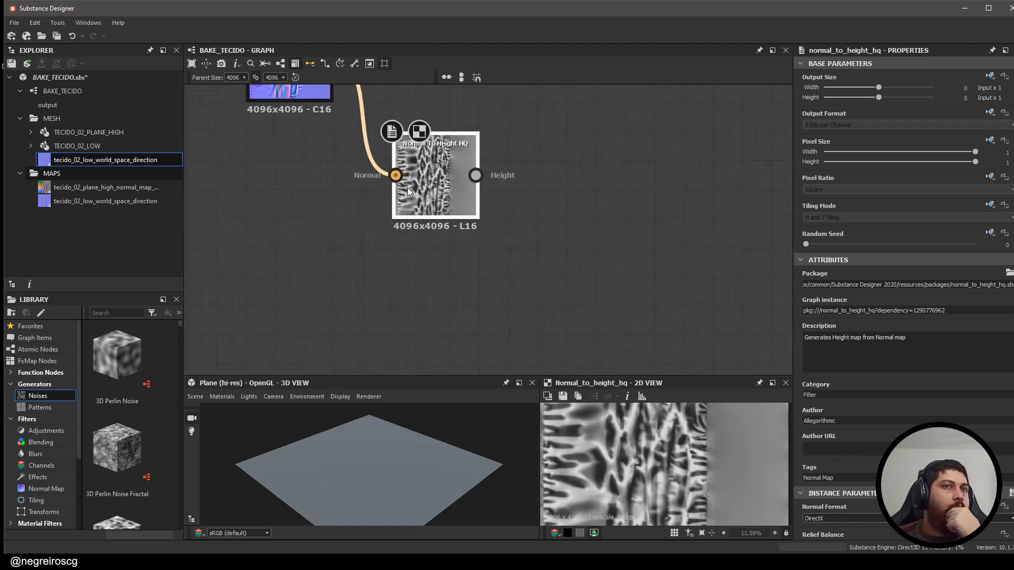
# Step: Set the Normal To Height HQ node's Relief Balance to 0.52 and Height Intensity to 0.69
pyautogui.scroll(3, 407, 188)
pyautogui.scroll(-3, 838, 495)
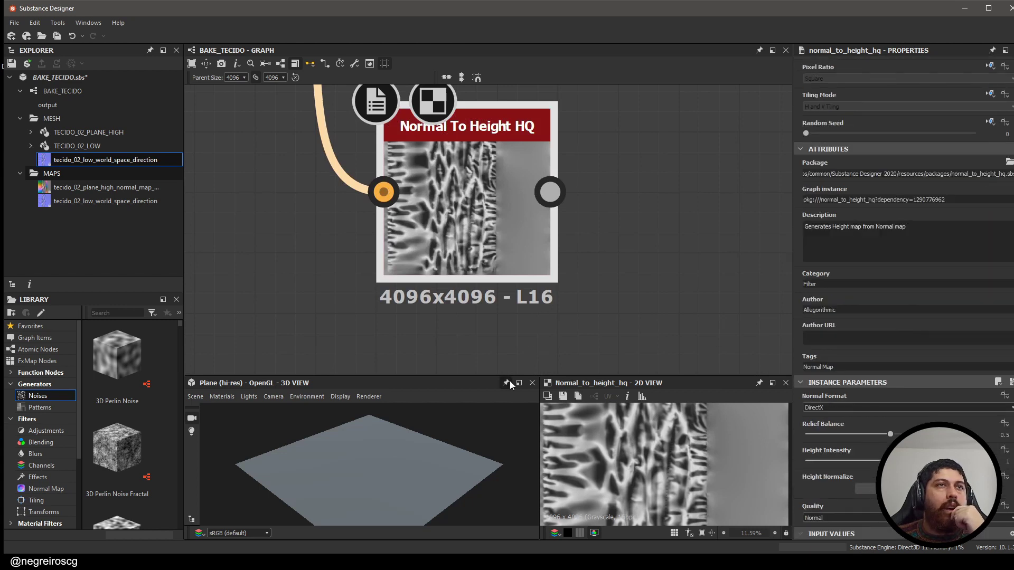
pyautogui.scroll(3, 666, 482)
pyautogui.moveTo(890, 434); pyautogui.dragTo(922, 461)
pyautogui.click(886, 461)
pyautogui.moveTo(868, 436); pyautogui.dragTo(893, 433)
pyautogui.scroll(-3, 659, 460)
pyautogui.scroll(-5, 527, 220)
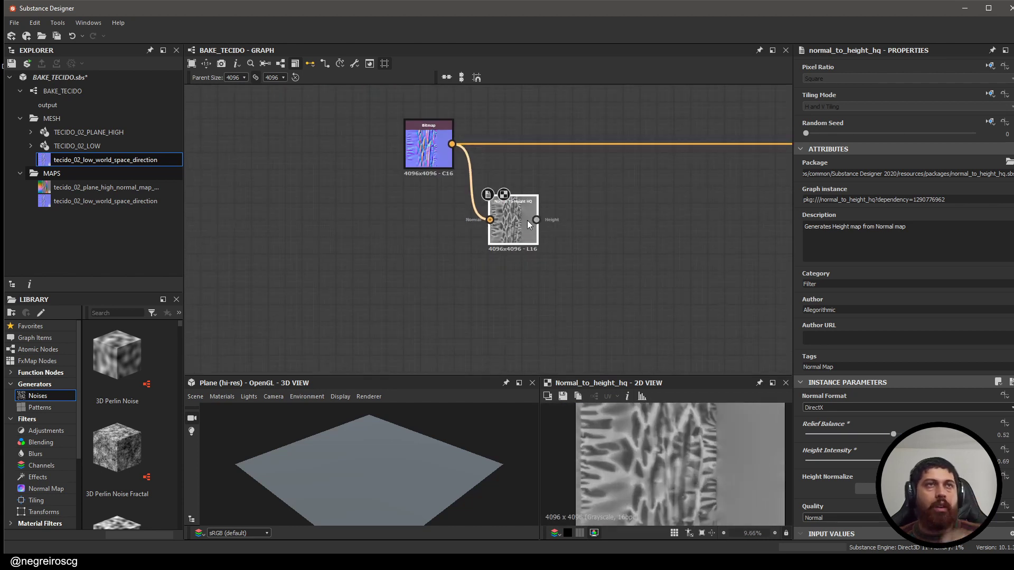
# Step: Move the Normal To Height HQ node farther below the line between the Bitmap and Output nodes
pyautogui.scroll(-3, 527, 221)
pyautogui.moveTo(527, 220); pyautogui.dragTo(357, 199, button='middle')
pyautogui.scroll(2, 356, 198)
pyautogui.moveTo(351, 203); pyautogui.dragTo(363, 246)
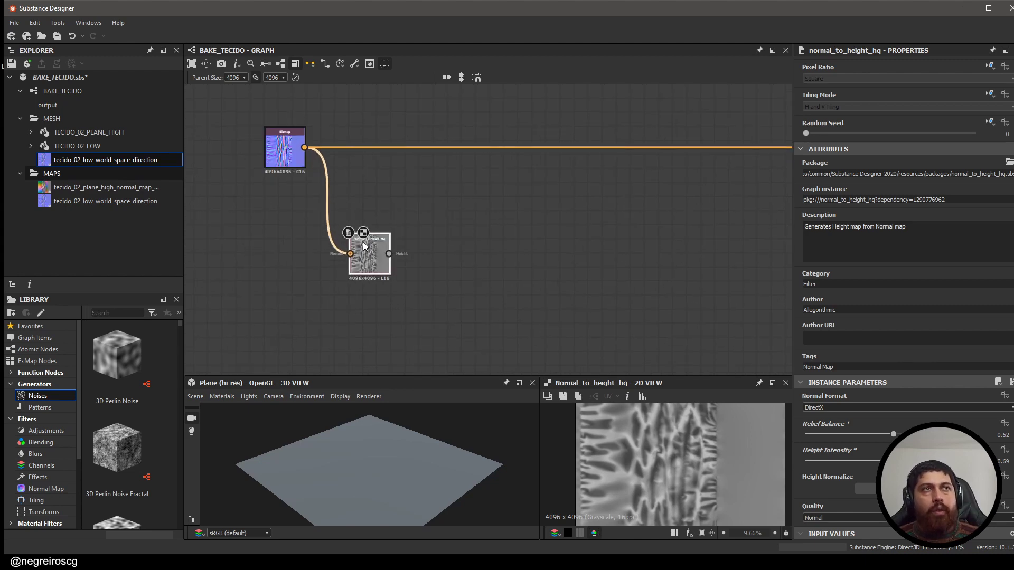
pyautogui.scroll(-5, 395, 247)
pyautogui.scroll(5, 591, 200)
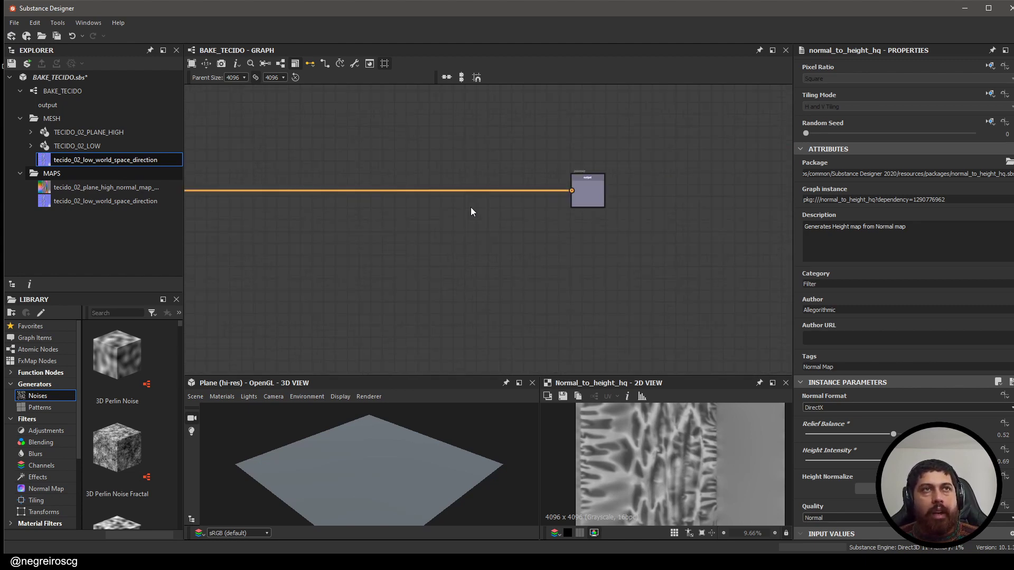
pyautogui.scroll(-1, 407, 235)
pyautogui.moveTo(406, 234); pyautogui.dragTo(552, 221, button='middle')
pyautogui.scroll(5, 375, 274)
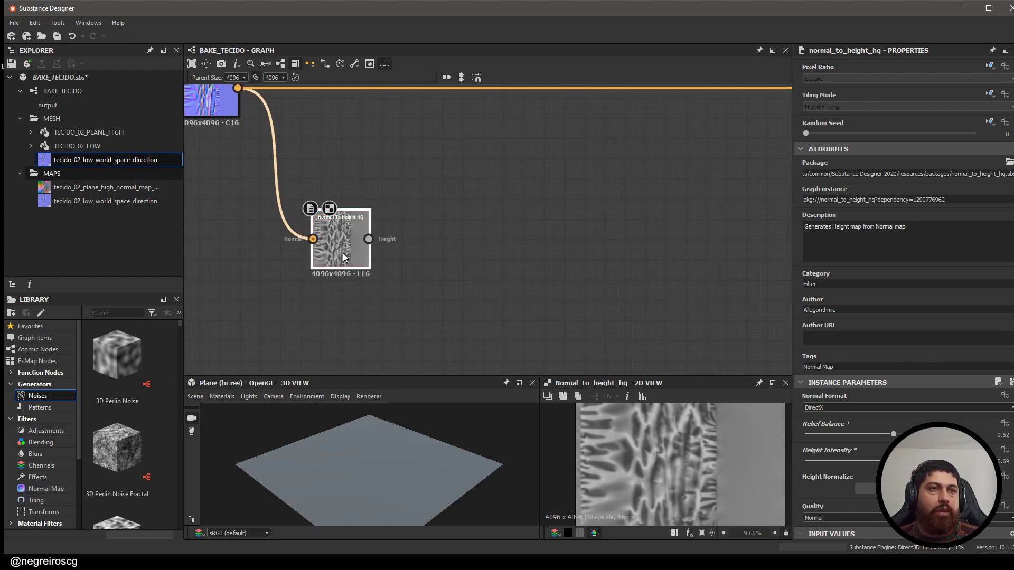
pyautogui.moveTo(343, 257); pyautogui.dragTo(354, 270)
pyautogui.scroll(-2, 425, 252)
pyautogui.moveTo(466, 257); pyautogui.dragTo(400, 244, button='middle')
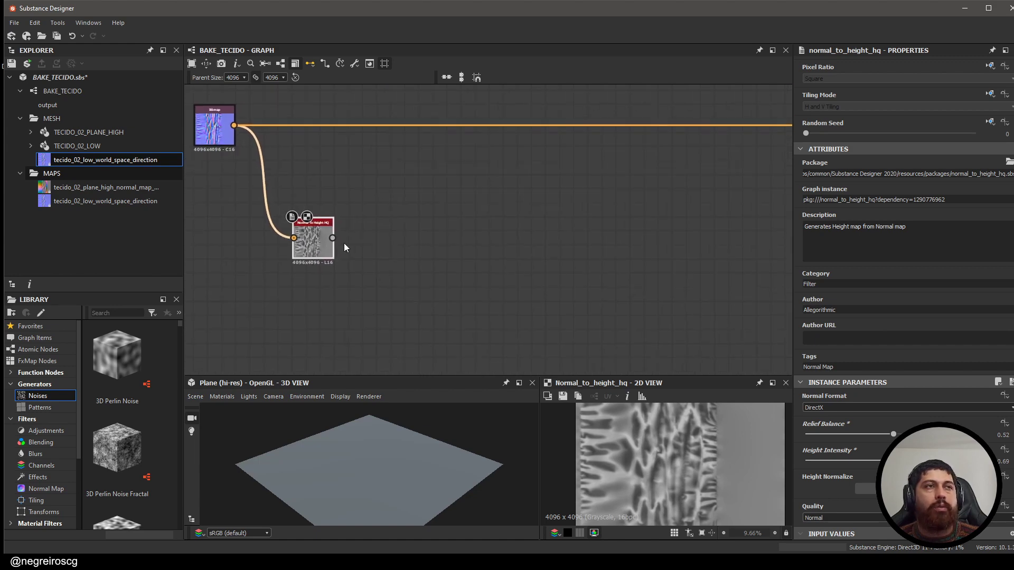
# Step: Add an Ambient Occlusion (HBAO) node and connect the Normal To Height HQ node's Height output to it
pyautogui.scroll(2, 370, 243)
pyautogui.press('space')
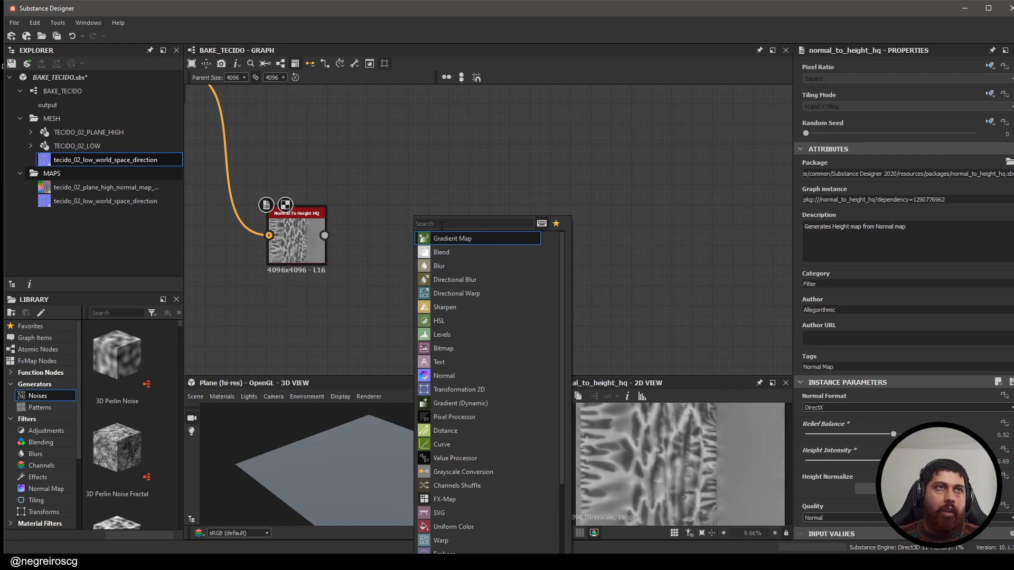
pyautogui.write('hbao')
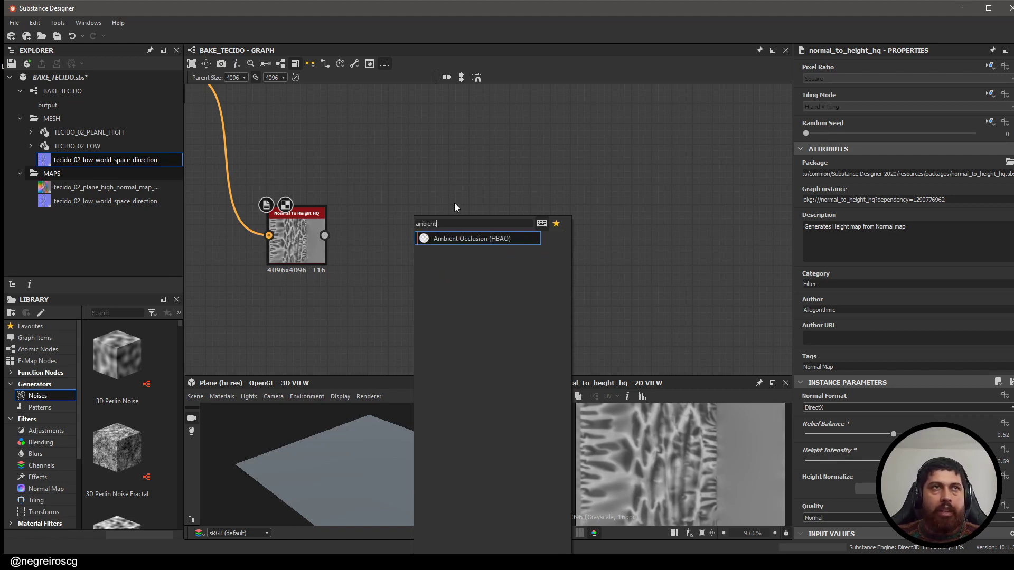
pyautogui.click(428, 235)
pyautogui.moveTo(325, 235); pyautogui.dragTo(459, 229)
pyautogui.scroll(-5, 412, 231)
pyautogui.scroll(4, 788, 466)
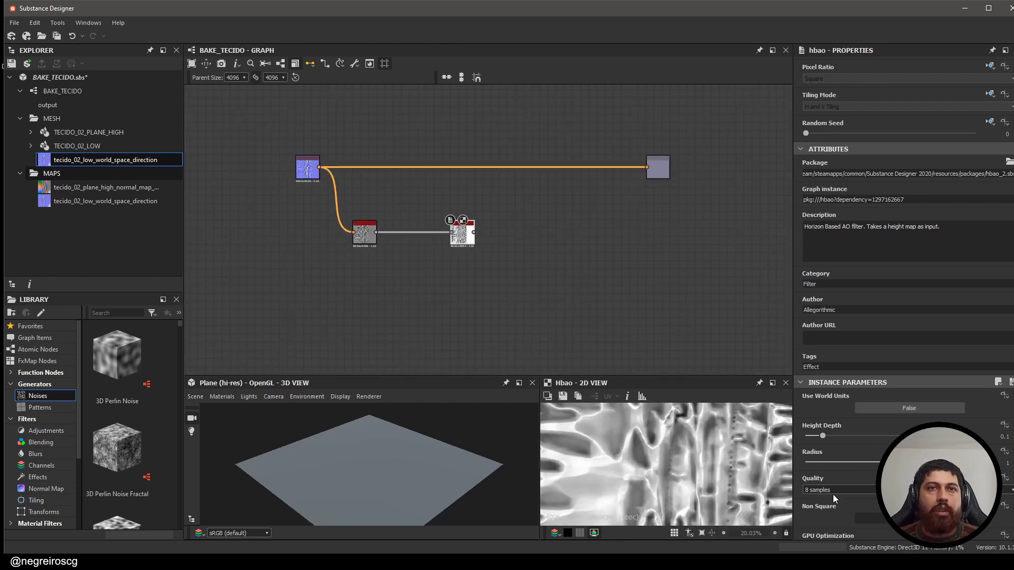
# Step: Set the HBAO node's Quality to 16 samples
pyautogui.scroll(-1, 829, 478)
pyautogui.click(834, 460)
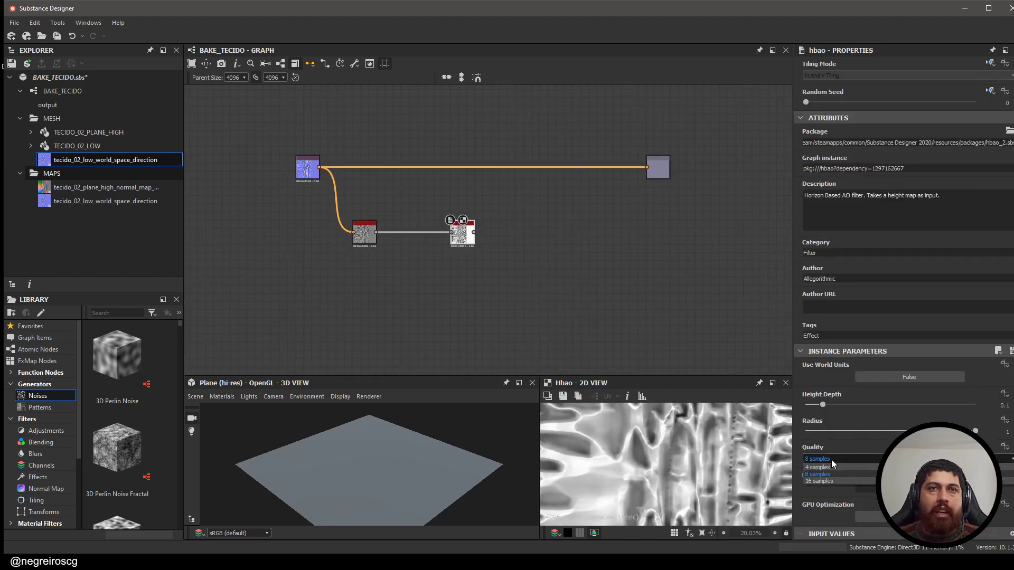
pyautogui.click(819, 481)
pyautogui.scroll(-4, 634, 446)
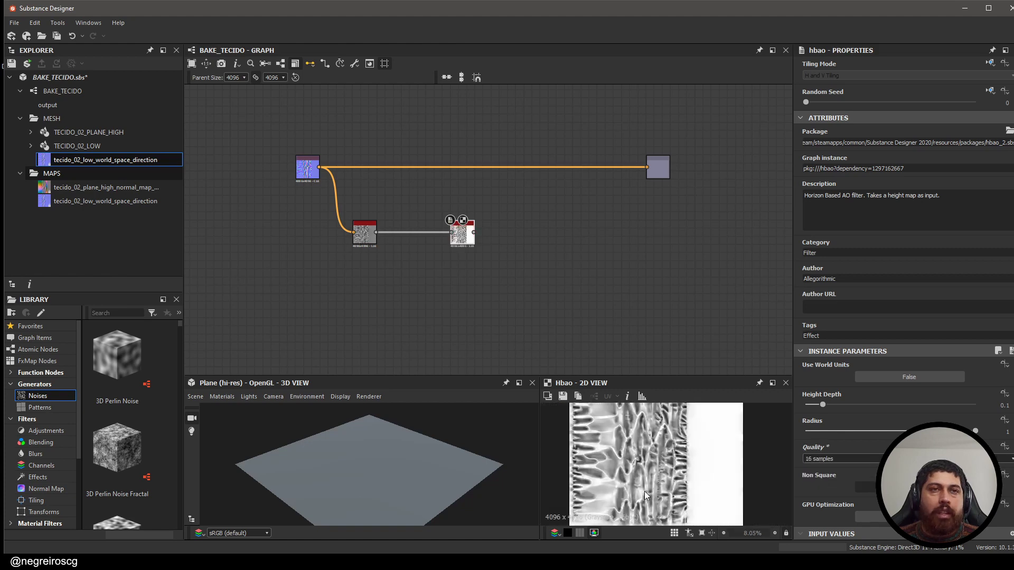
pyautogui.moveTo(644, 492); pyautogui.dragTo(651, 469, button='middle')
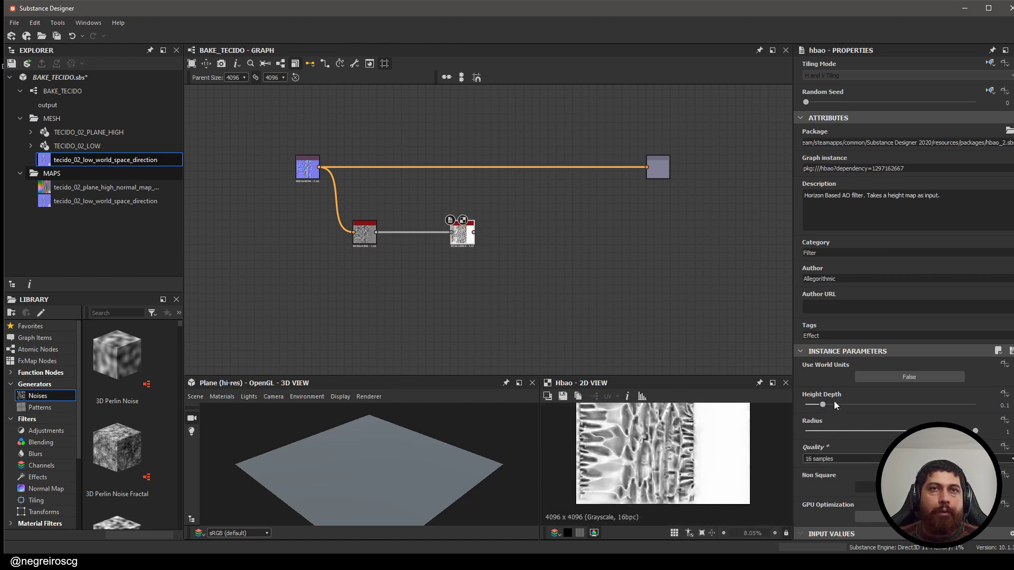
# Step: Set the HBAO node's Height Depth to 0.07 and Radius to 0.72
pyautogui.scroll(3, 596, 441)
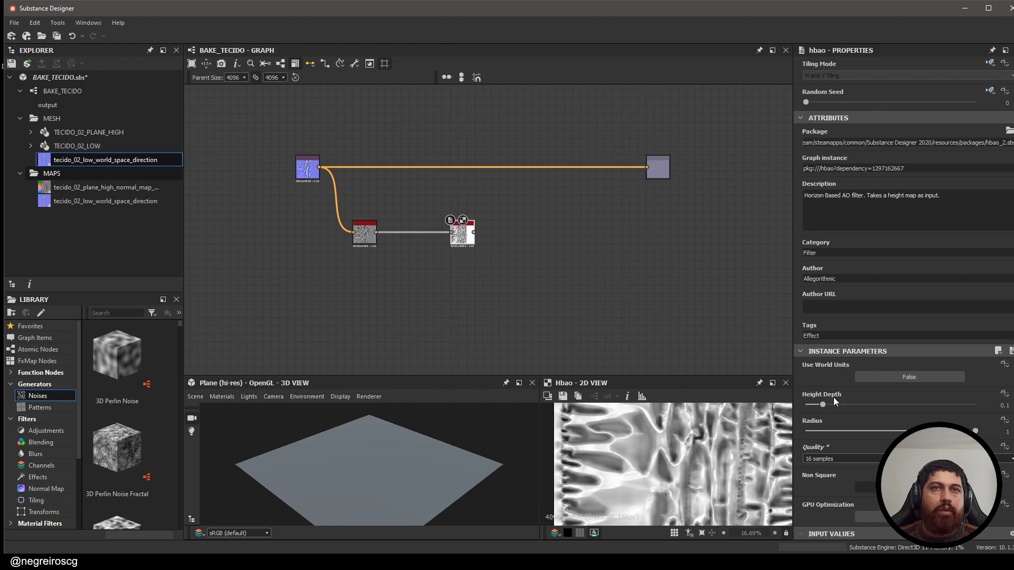
pyautogui.moveTo(822, 407); pyautogui.dragTo(817, 408)
pyautogui.moveTo(975, 432); pyautogui.dragTo(928, 432)
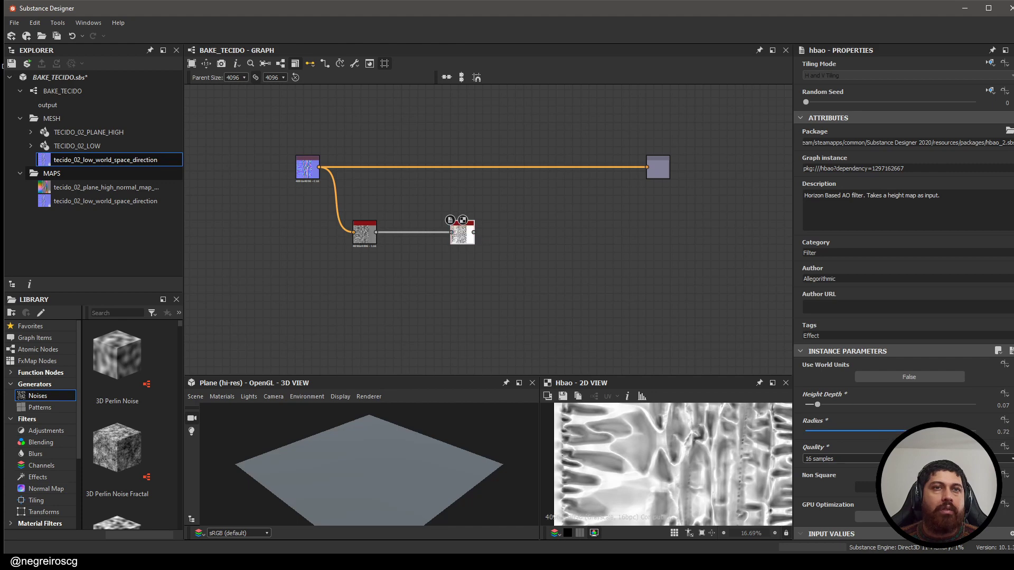
# Step: Set the HBAO node's Height Depth to 0.04 and inspect the ambient occlusion preview
pyautogui.moveTo(815, 404); pyautogui.dragTo(812, 404)
pyautogui.scroll(2, 658, 466)
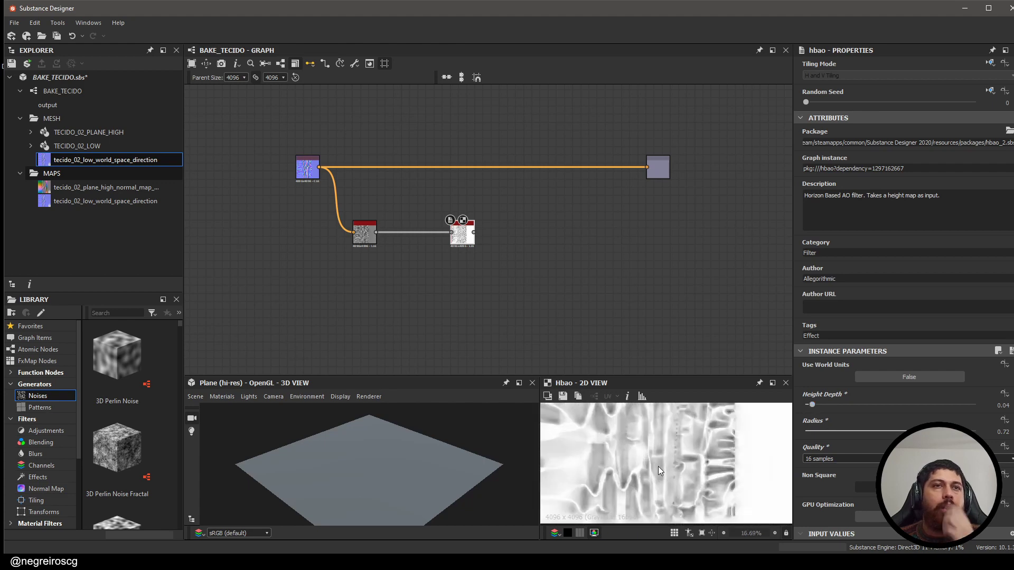
pyautogui.scroll(-5, 705, 474)
pyautogui.moveTo(706, 471); pyautogui.dragTo(708, 550, button='middle')
# Step: Add a second Output node and place it directly below the existing Output node
pyautogui.scroll(1, 464, 238)
pyautogui.scroll(2, 599, 230)
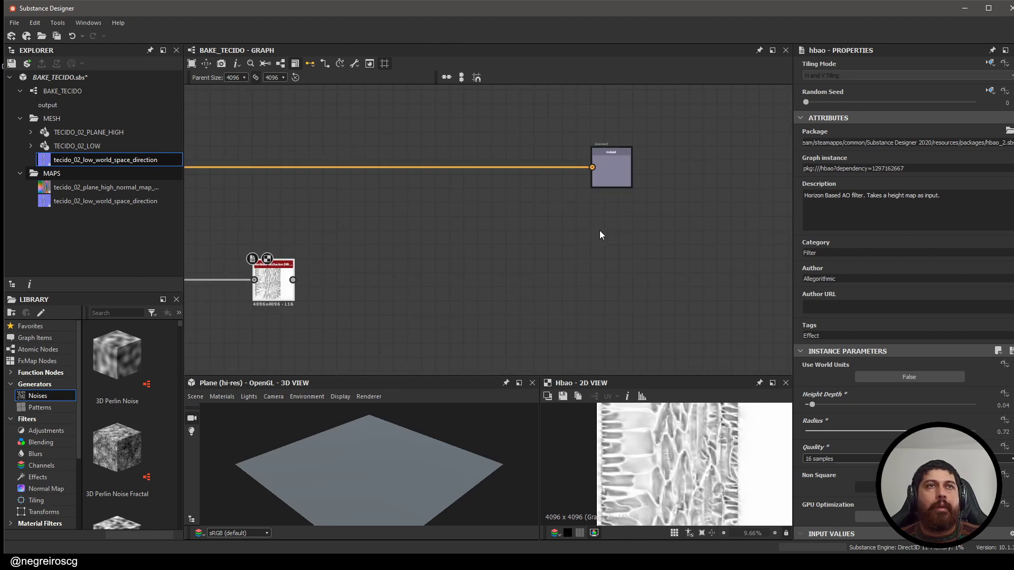
pyautogui.press('space')
pyautogui.write('output')
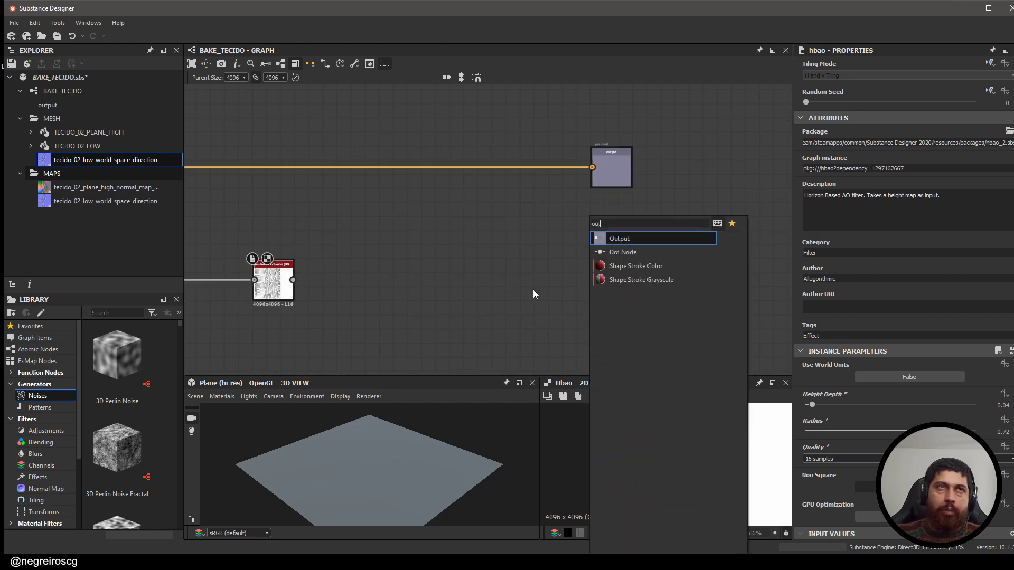
pyautogui.press('Return')
pyautogui.moveTo(580, 238); pyautogui.dragTo(608, 272)
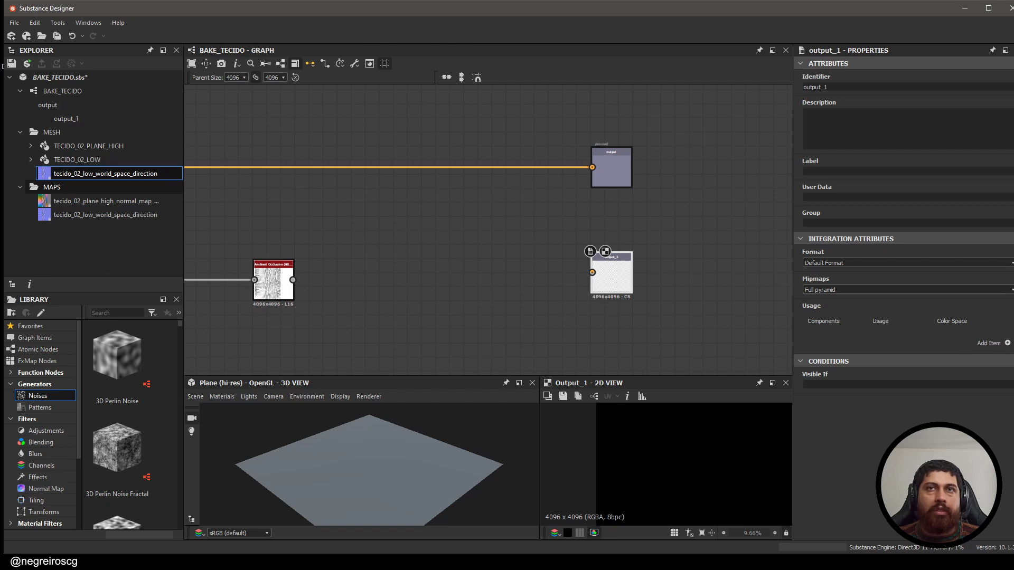
# Step: Give the new Output node an ambientOcclusion usage and connect the HBAO node's output to it
pyautogui.click(1007, 343)
pyautogui.click(927, 334)
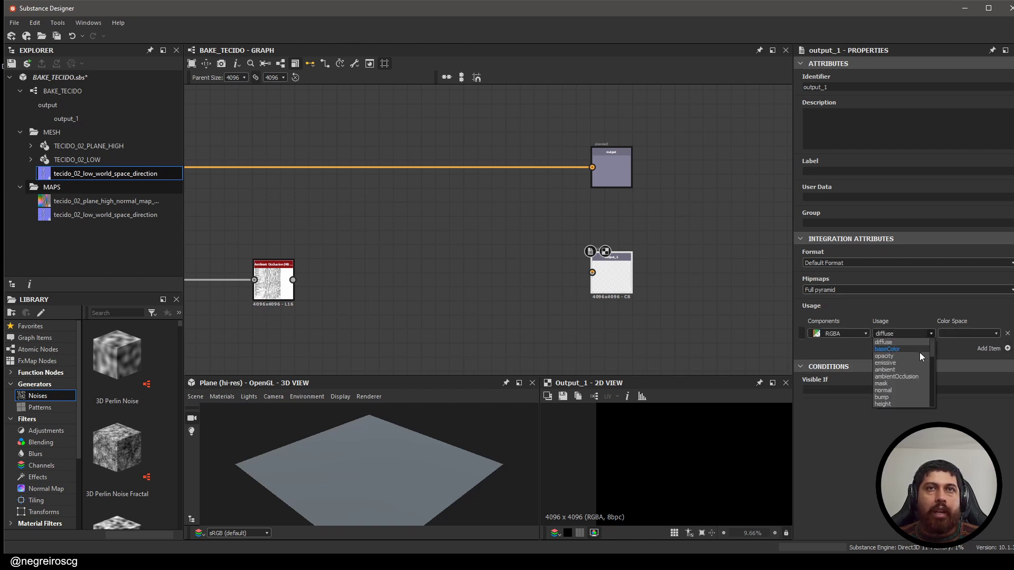
pyautogui.click(896, 377)
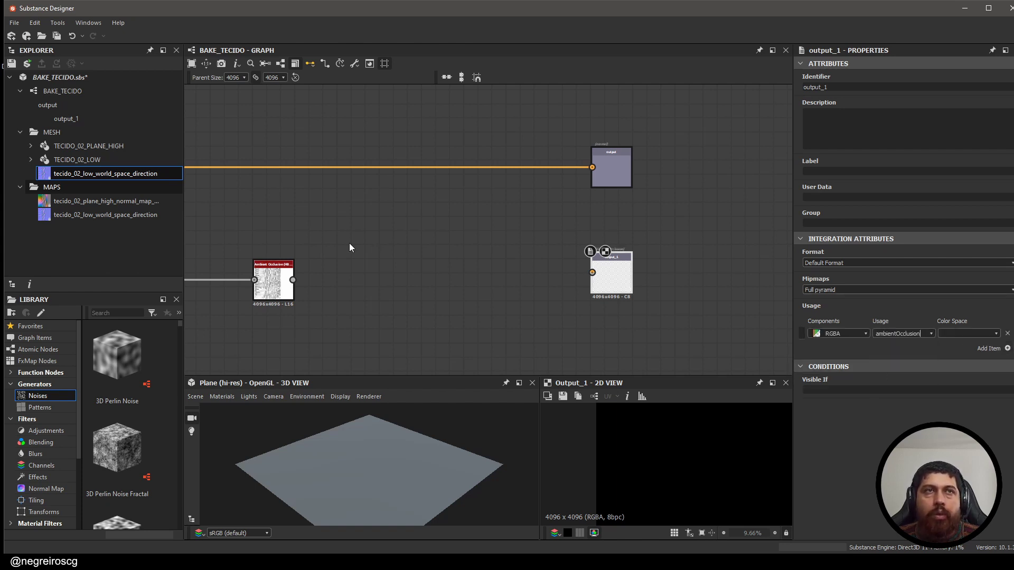
pyautogui.moveTo(292, 280); pyautogui.dragTo(593, 272)
pyautogui.scroll(-4, 607, 246)
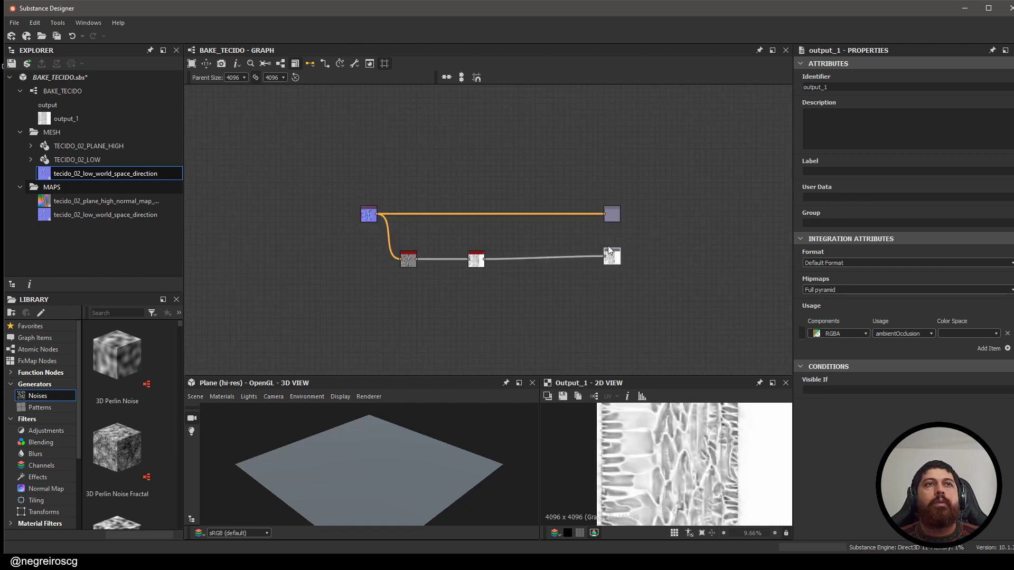
# Step: Add a Curvature Smooth node and connect the Bitmap node's output to its Normal input
pyautogui.scroll(2, 570, 248)
pyautogui.scroll(3, 405, 239)
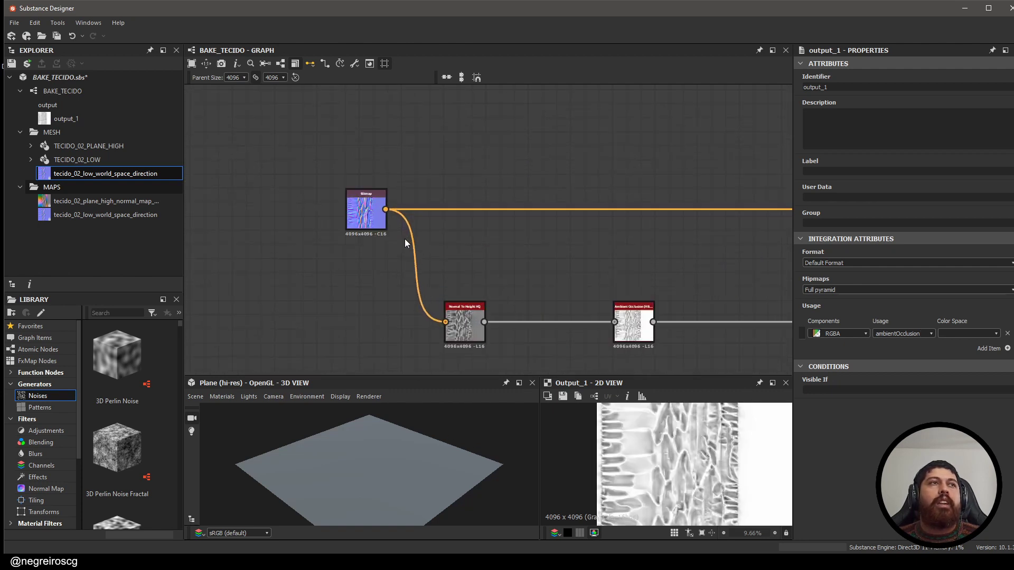
pyautogui.press('space')
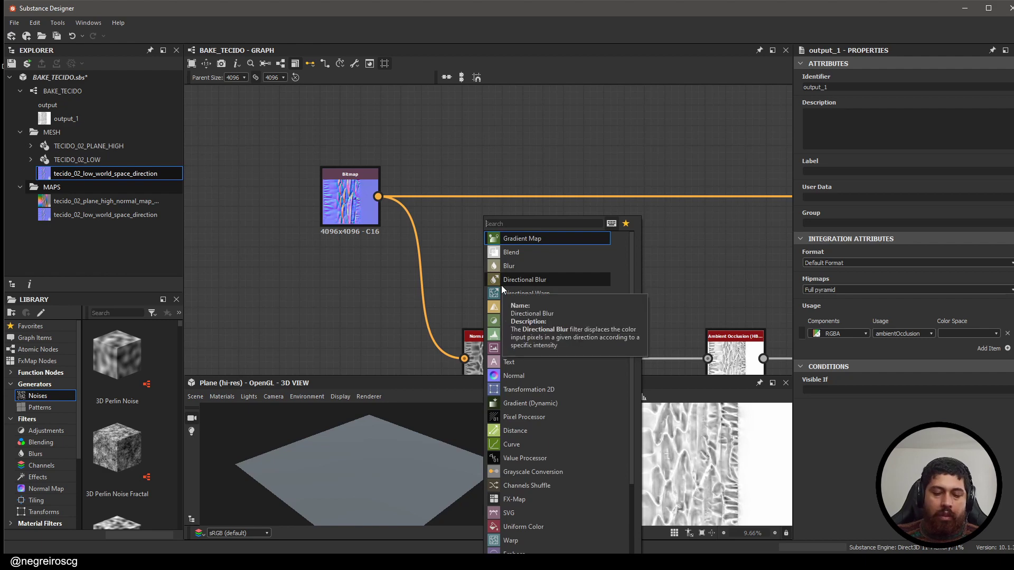
pyautogui.write('curv')
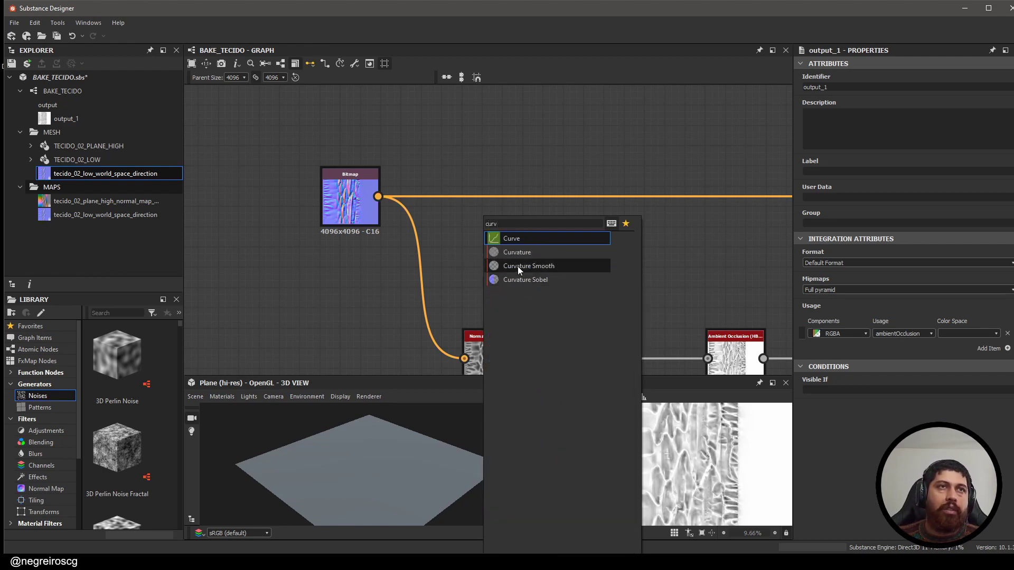
pyautogui.click(546, 267)
pyautogui.moveTo(379, 197); pyautogui.dragTo(465, 257)
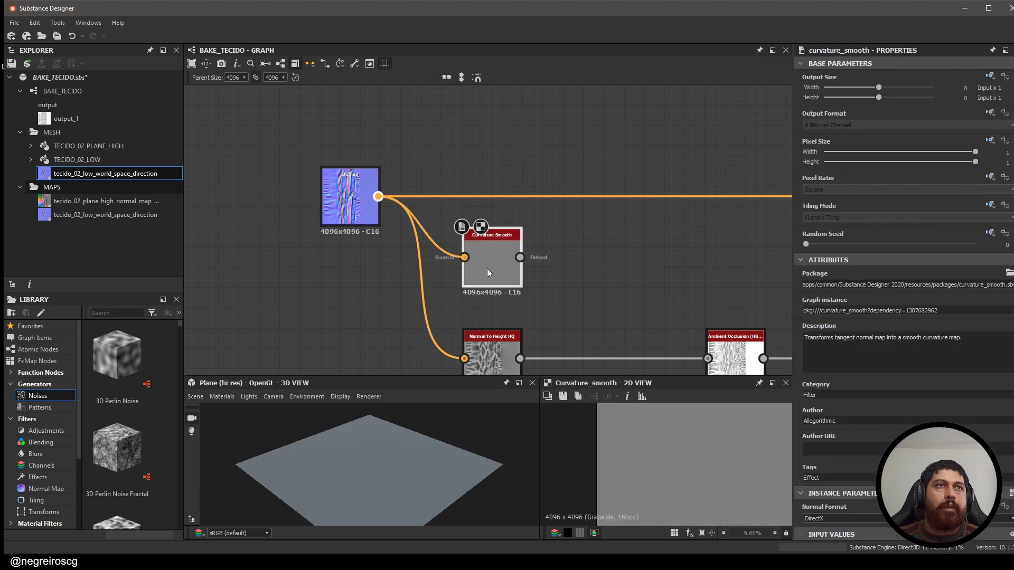
# Step: Move the Curvature Smooth node below the Ambient Occlusion (HBAO) node and inspect its curvature map up close
pyautogui.scroll(-4, 485, 273)
pyautogui.moveTo(485, 273); pyautogui.dragTo(411, 181, button='middle')
pyautogui.scroll(-2, 410, 180)
pyautogui.moveTo(411, 179); pyautogui.dragTo(492, 255)
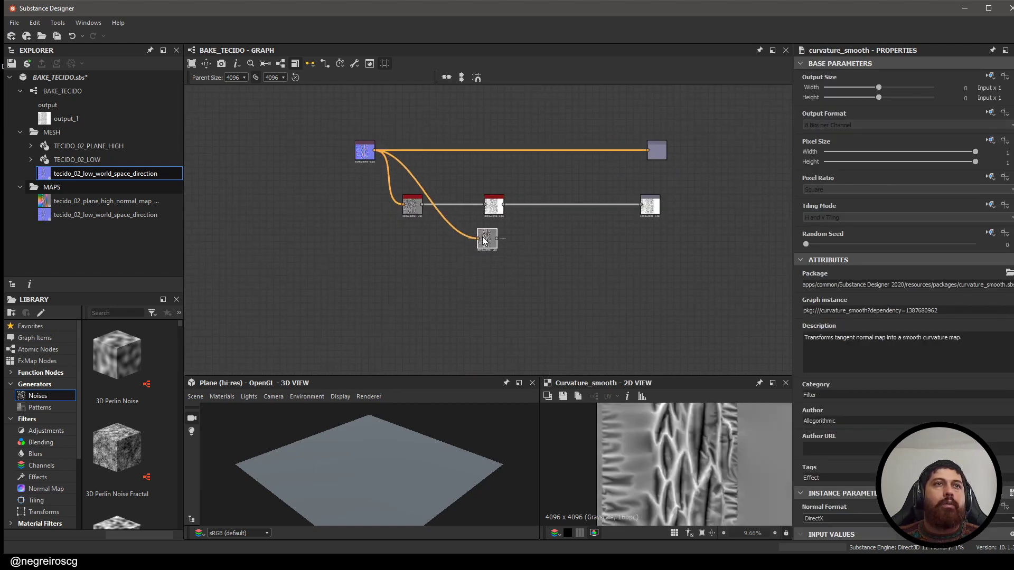
pyautogui.scroll(5, 688, 495)
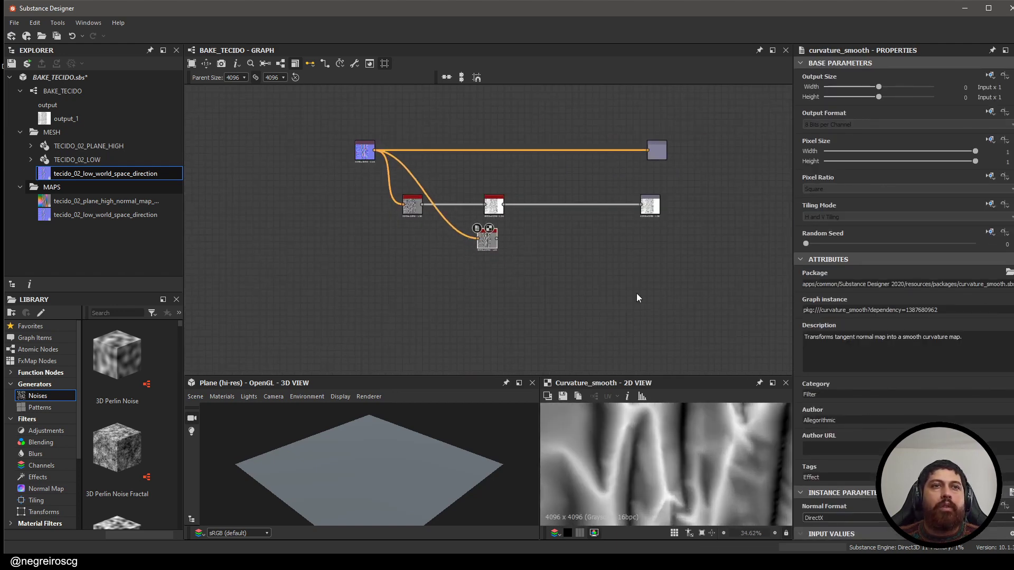
pyautogui.scroll(3, 502, 223)
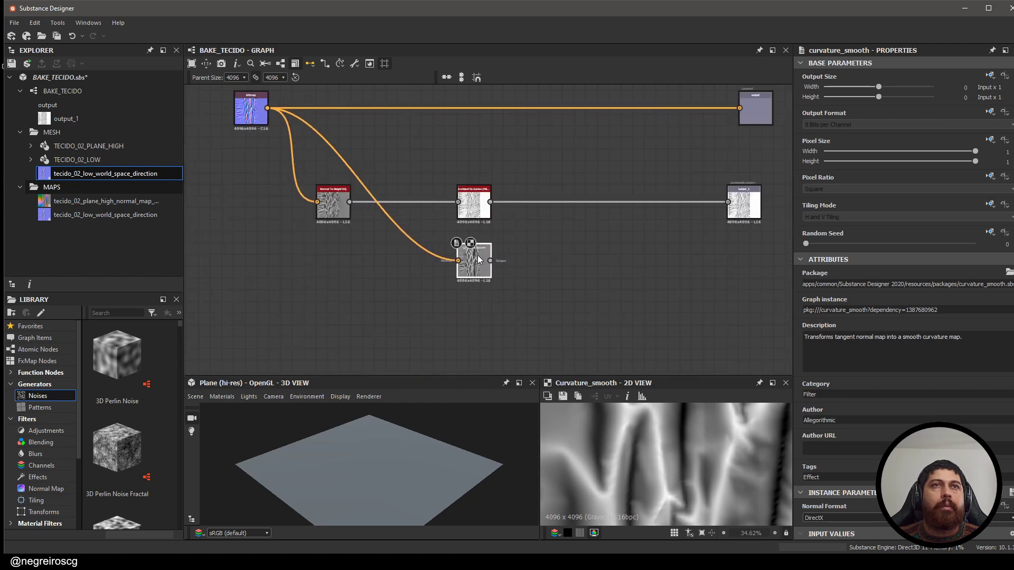
# Step: Add a third Output node and align it directly below the ambient occlusion output
pyautogui.scroll(-3, 478, 255)
pyautogui.scroll(2, 496, 253)
pyautogui.press('space')
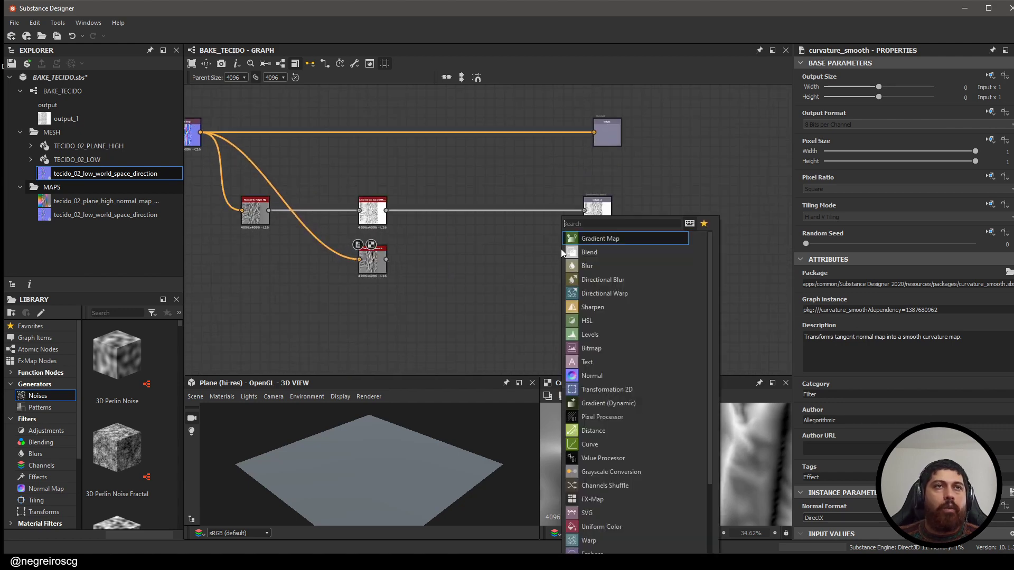
pyautogui.write('output')
pyautogui.press('Return')
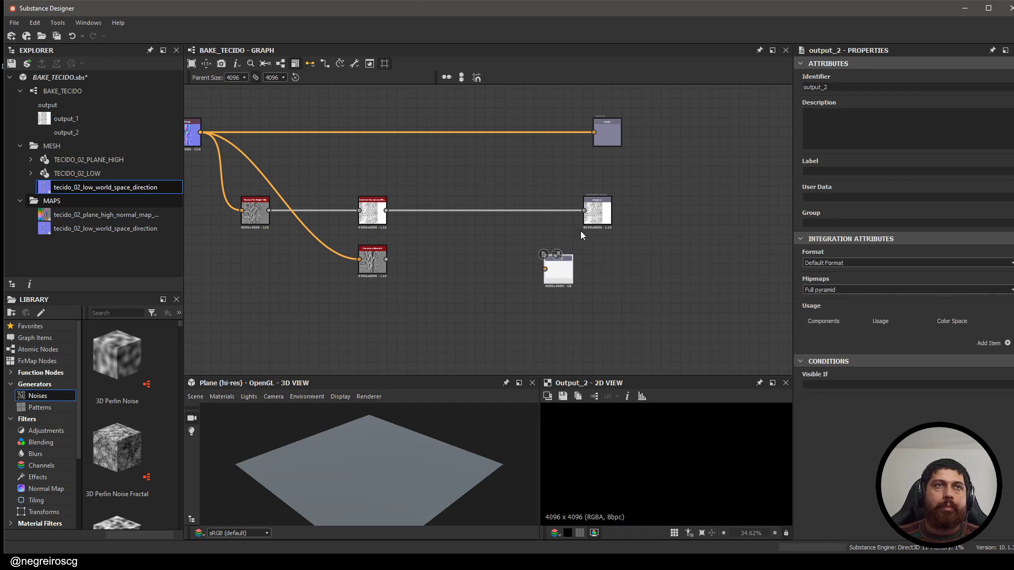
pyautogui.moveTo(584, 272); pyautogui.dragTo(607, 269)
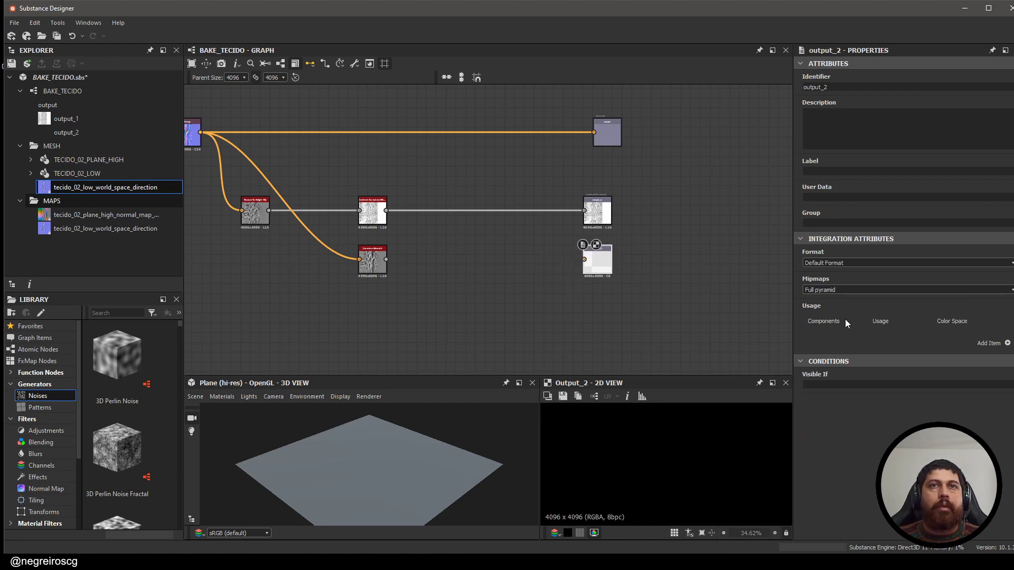
# Step: Give the third Output node a mask usage and connect the Curvature Smooth node's output to it
pyautogui.click(1007, 343)
pyautogui.click(929, 333)
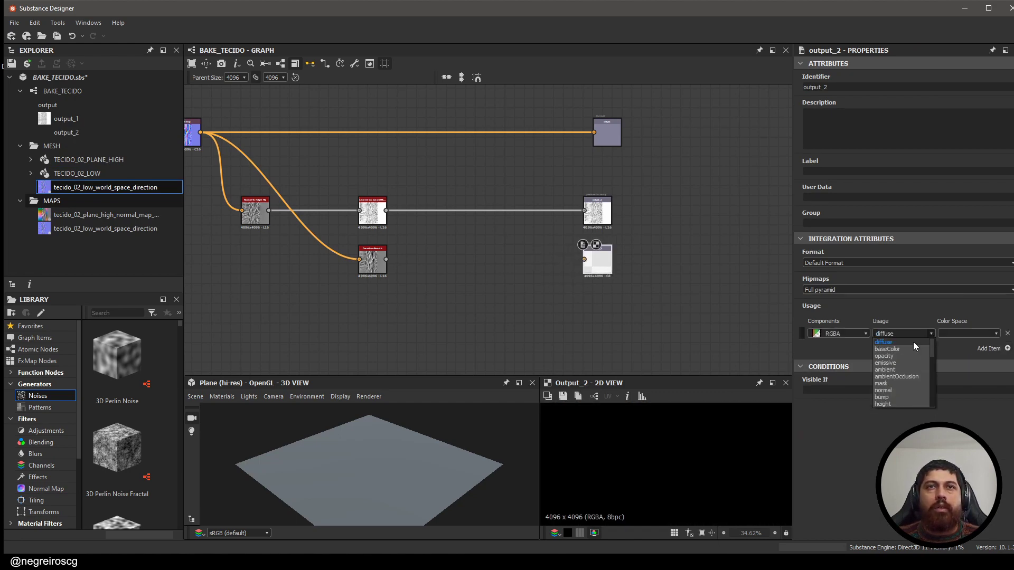
pyautogui.click(896, 385)
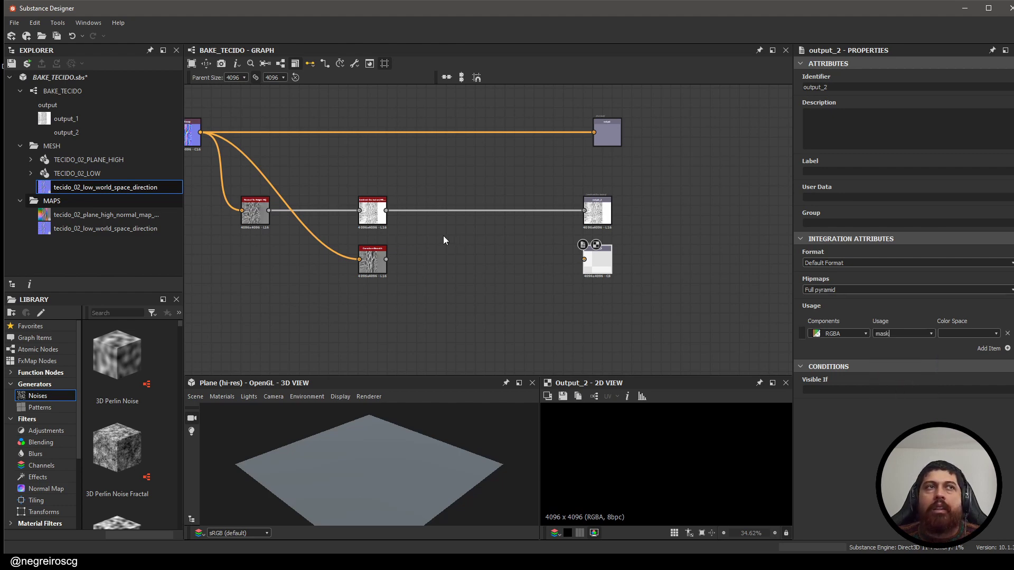
pyautogui.moveTo(386, 259); pyautogui.dragTo(584, 259)
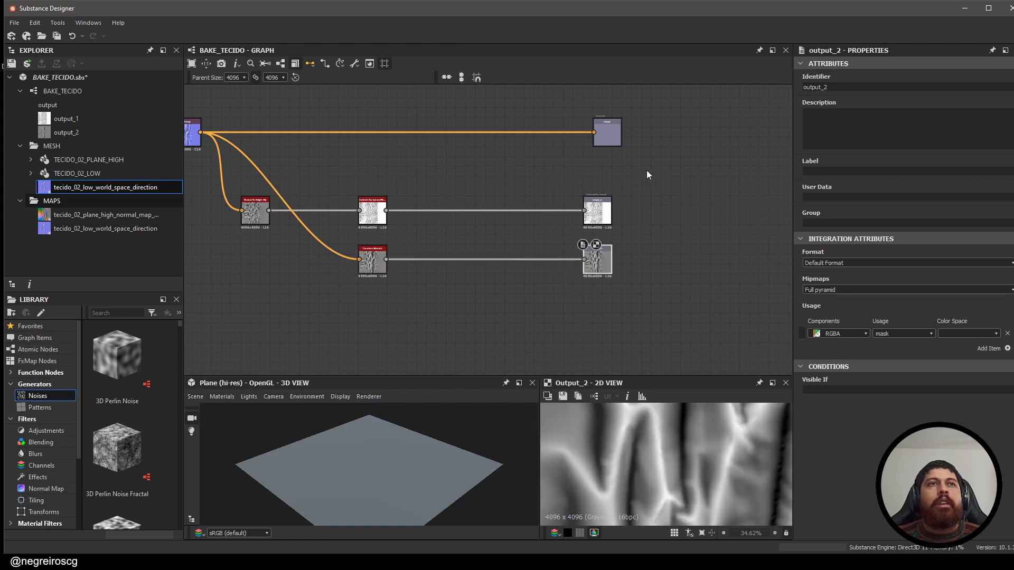
# Step: Align the topmost Output node with the other two outputs and set its identifier and label to normal
pyautogui.moveTo(610, 136)
pyautogui.mouseDown()
pyautogui.moveTo(590, 137)
pyautogui.moveTo(599, 137)
pyautogui.mouseUp()
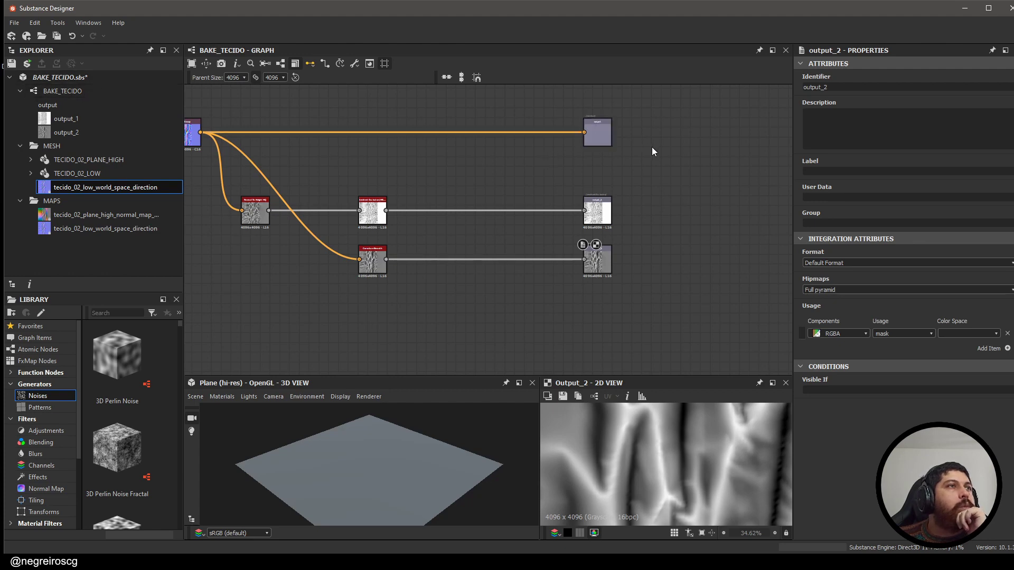
pyautogui.scroll(2, 612, 150)
pyautogui.click(594, 128)
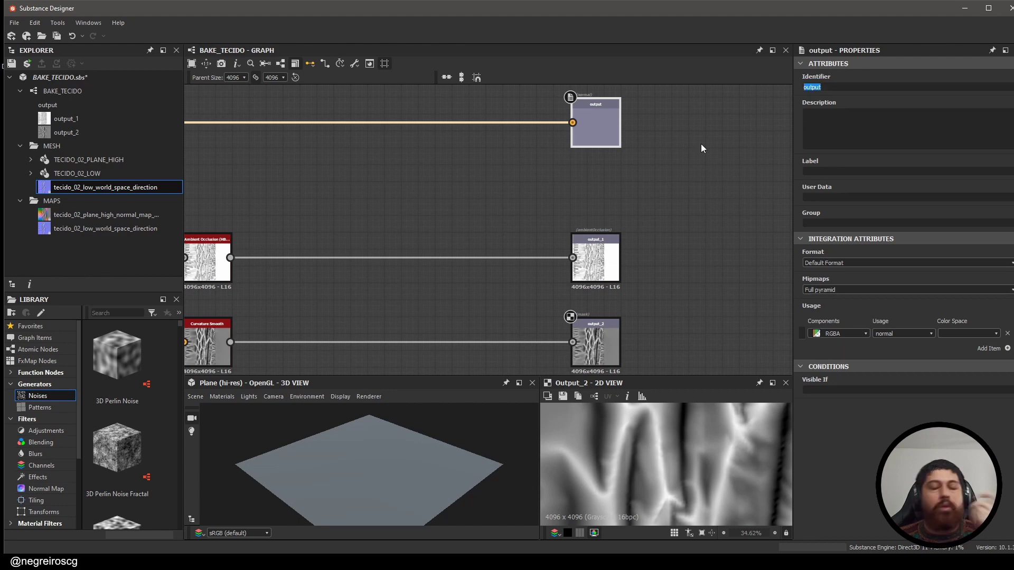
pyautogui.write('normal')
pyautogui.press('Tab')
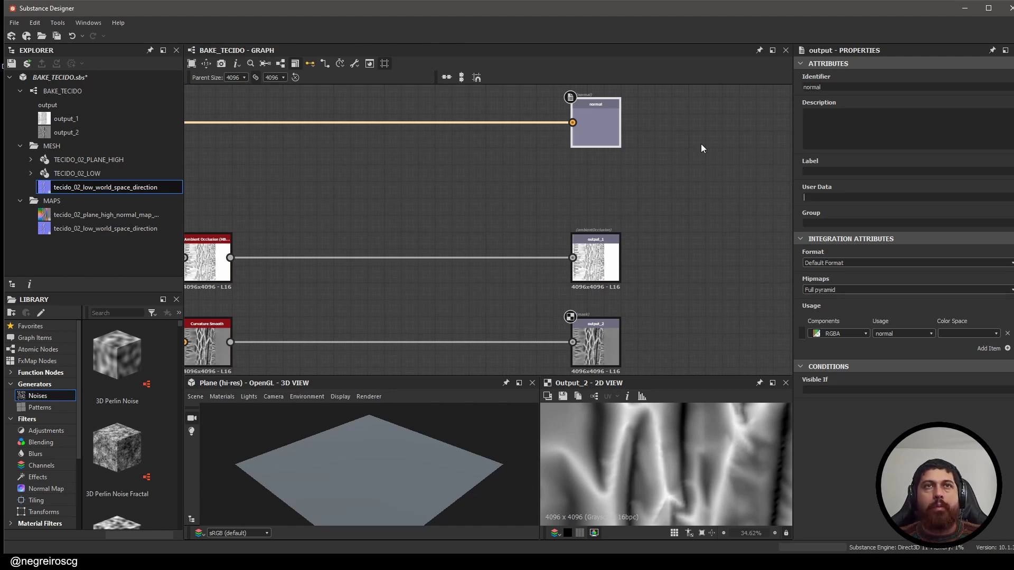
pyautogui.hotkey('shift', 'Tab')
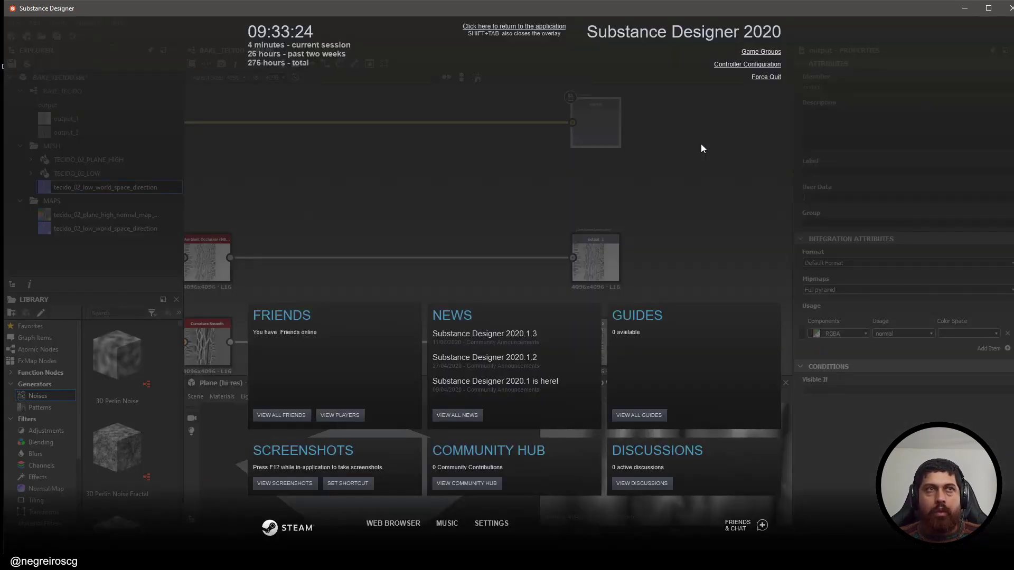
pyautogui.hotkey('shift', 'Tab')
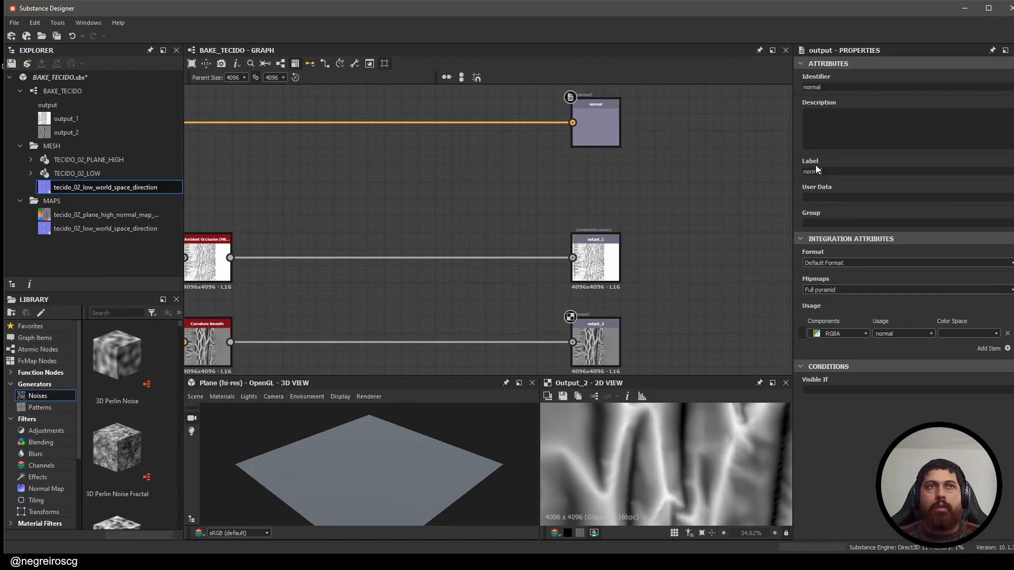
# Step: Set the identifier and label of the ambient occlusion output to occlusion
pyautogui.click(617, 275)
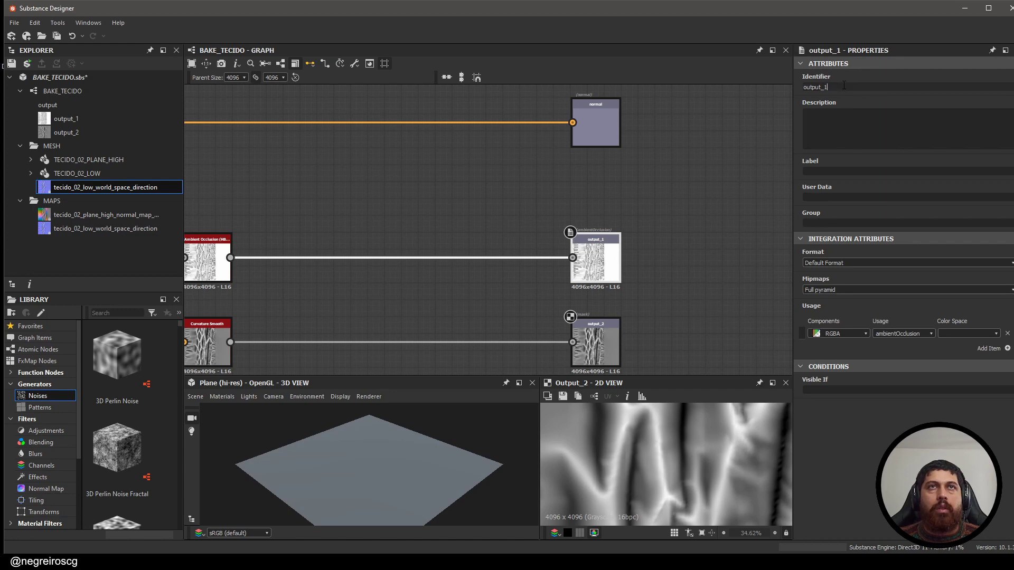
pyautogui.press('BackSpace')
pyautogui.press('BackSpace')
pyautogui.press('BackSpace')
pyautogui.press('BackSpace')
pyautogui.press('BackSpace')
pyautogui.press('BackSpace')
pyautogui.press('BackSpace')
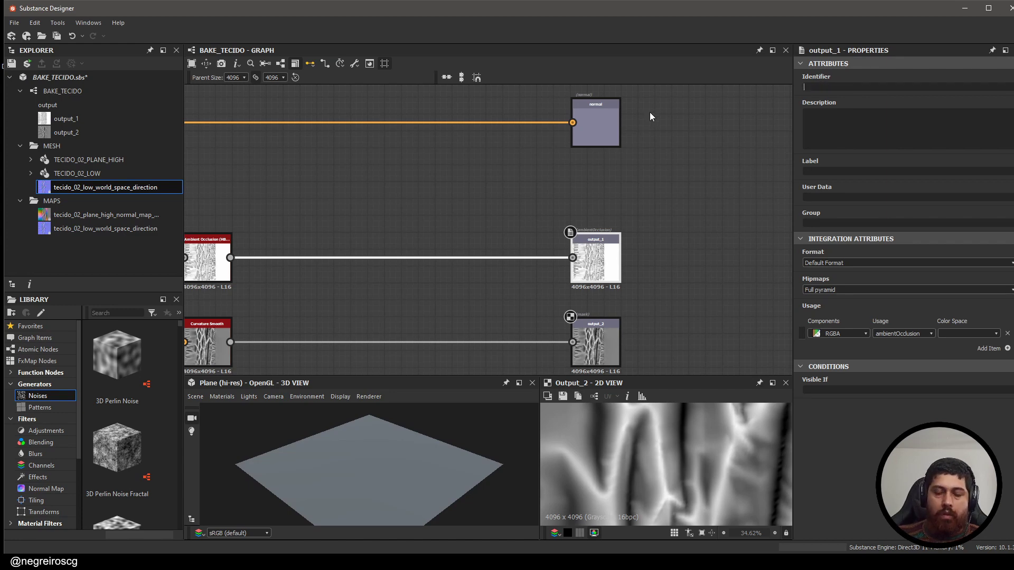
pyautogui.write('occlusion')
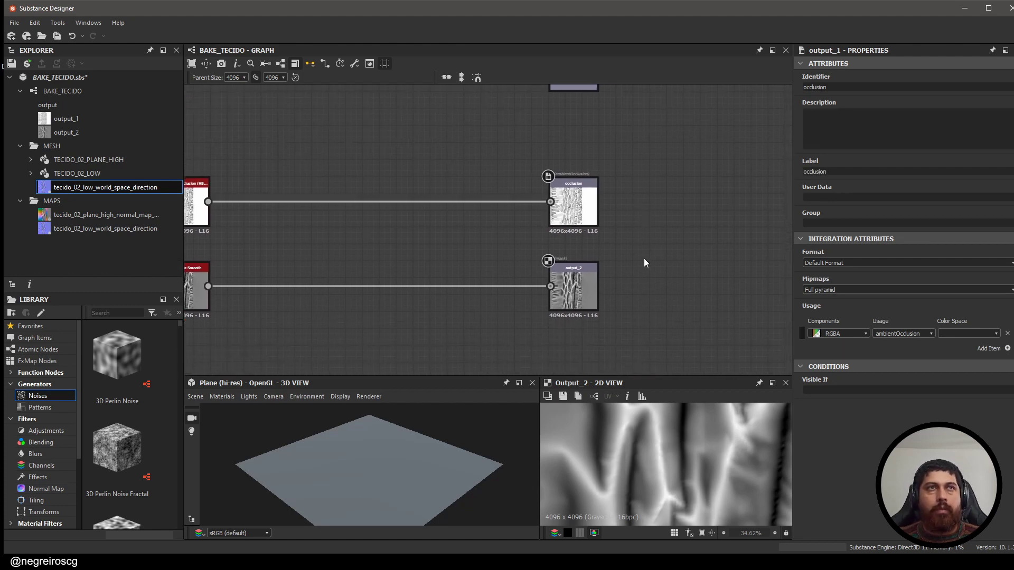
# Step: Set the identifier and label of the Output node fed by Curvature Smooth to curvature
pyautogui.click(592, 272)
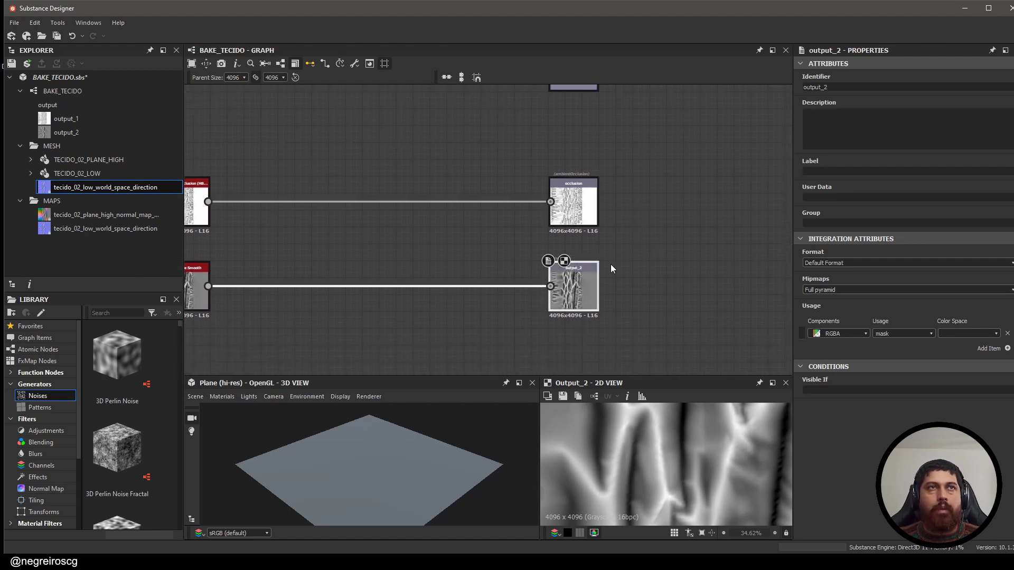
pyautogui.press('BackSpace')
pyautogui.press('BackSpace')
pyautogui.press('BackSpace')
pyautogui.press('BackSpace')
pyautogui.press('BackSpace')
pyautogui.press('BackSpace')
pyautogui.press('BackSpace')
pyautogui.press('BackSpace')
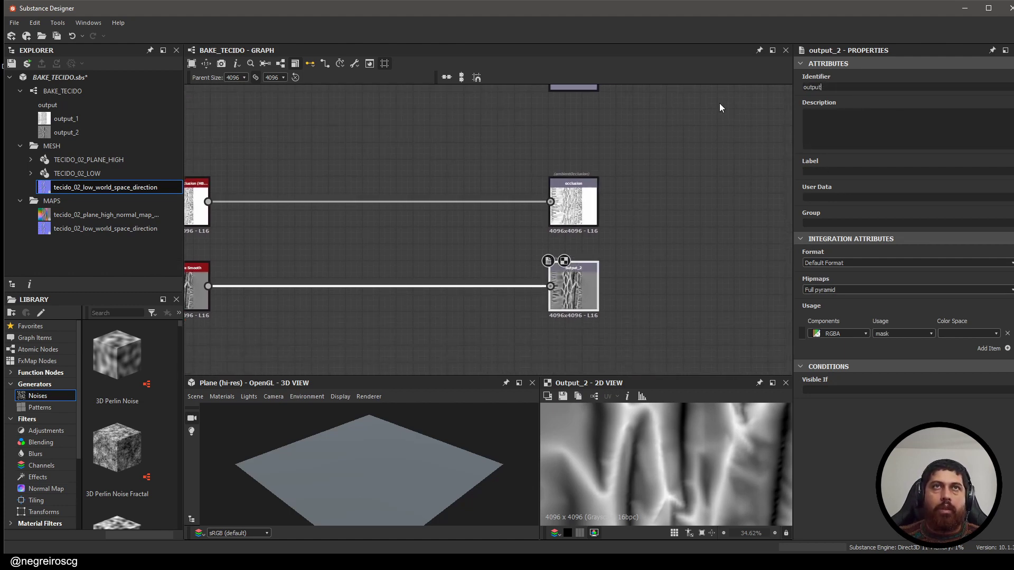
pyautogui.write('cur')
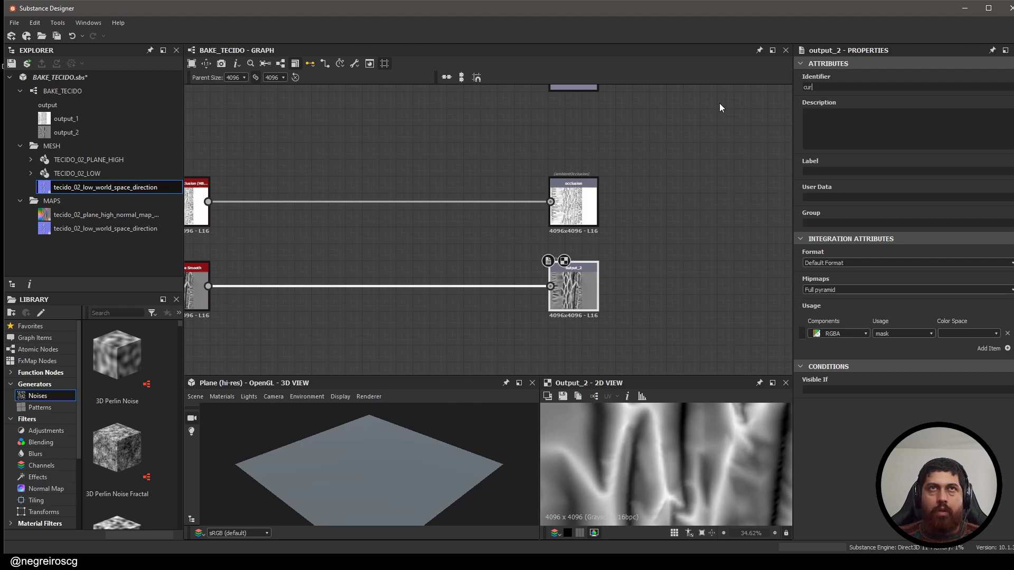
pyautogui.write('vature')
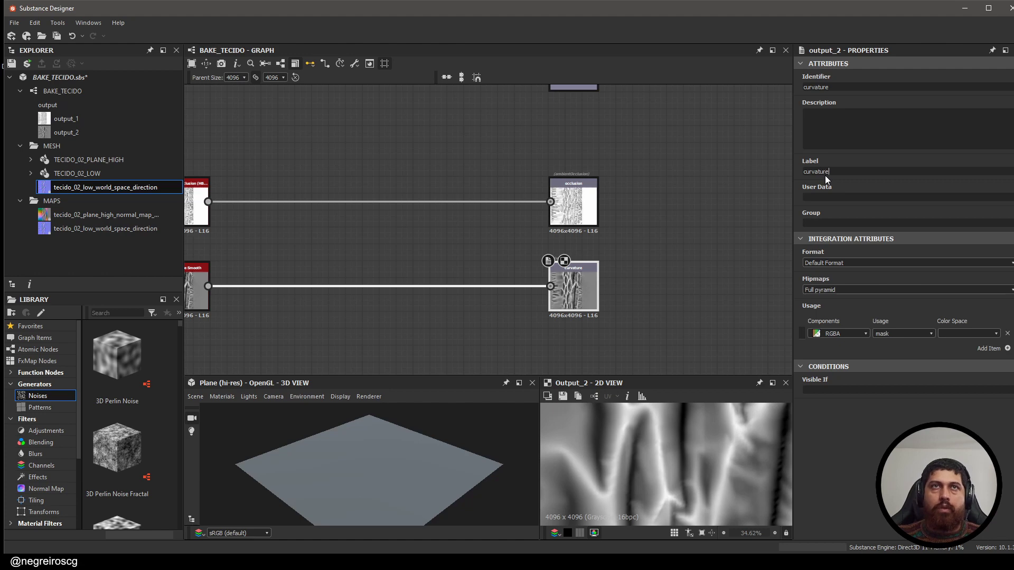
# Step: Open the BAKE_TECIDO graph from the package to show its properties
pyautogui.scroll(-5, 647, 223)
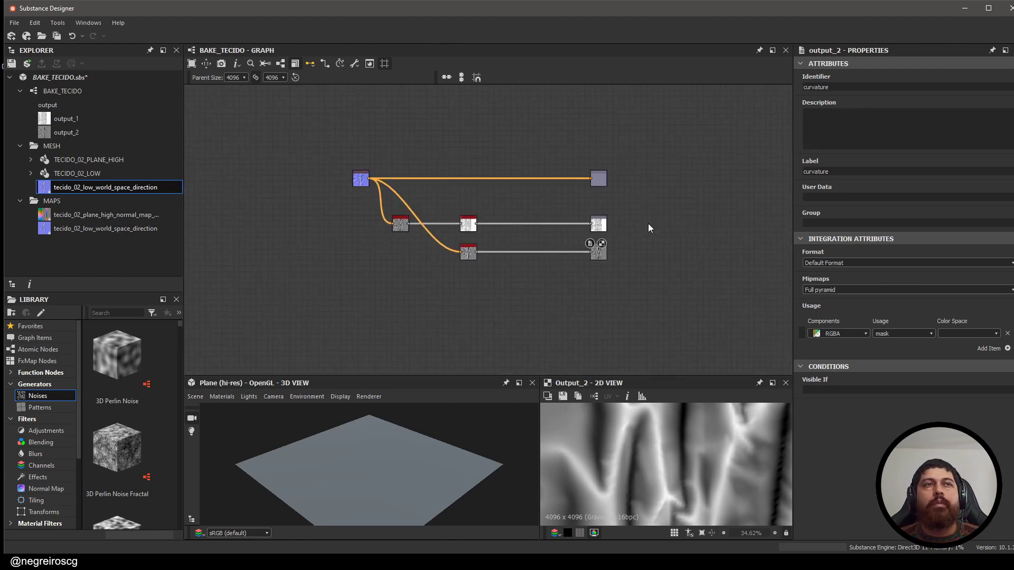
pyautogui.click(58, 92)
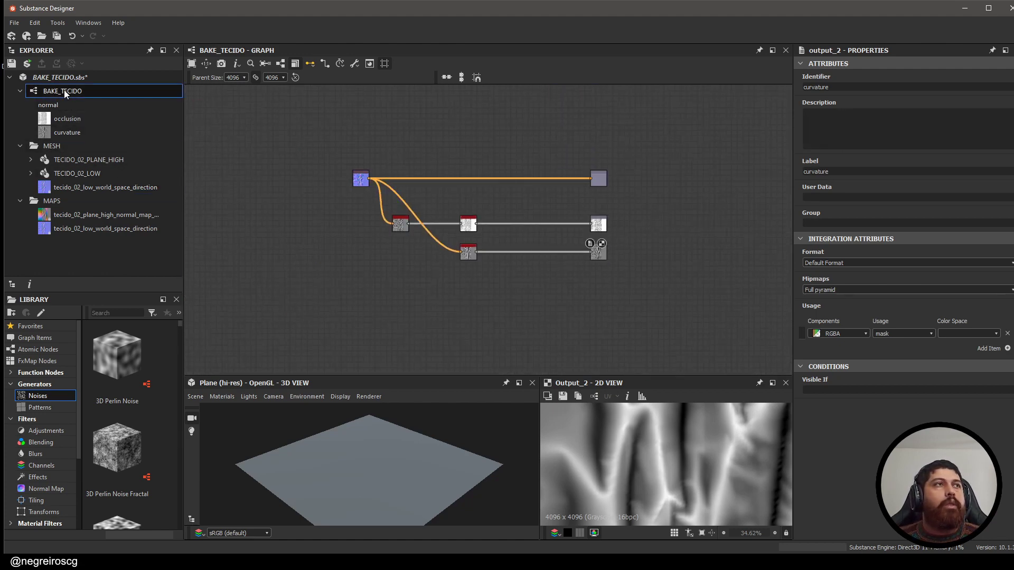
pyautogui.doubleClick(64, 92)
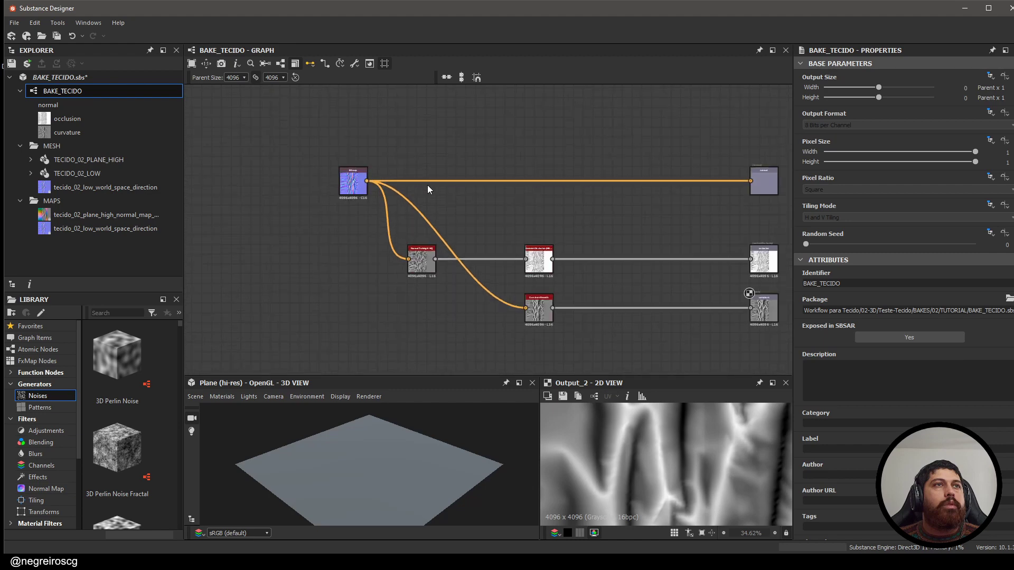
# Step: Export the BAKE_TECIDO graph's normal, occlusion and curvature outputs as Truevision Targa bitmaps into the TUTORIAL folder
pyautogui.click(762, 181)
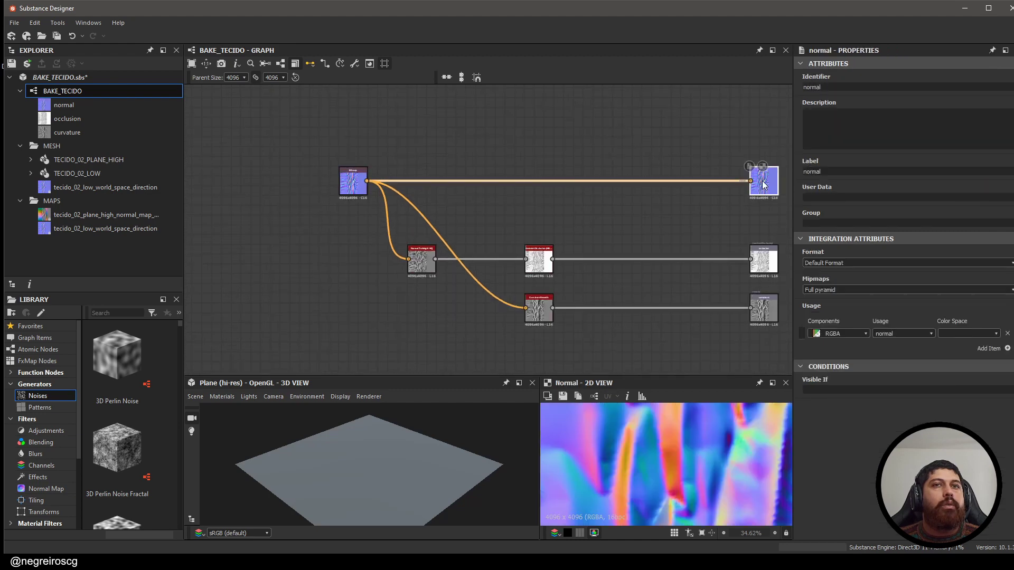
pyautogui.click(53, 93)
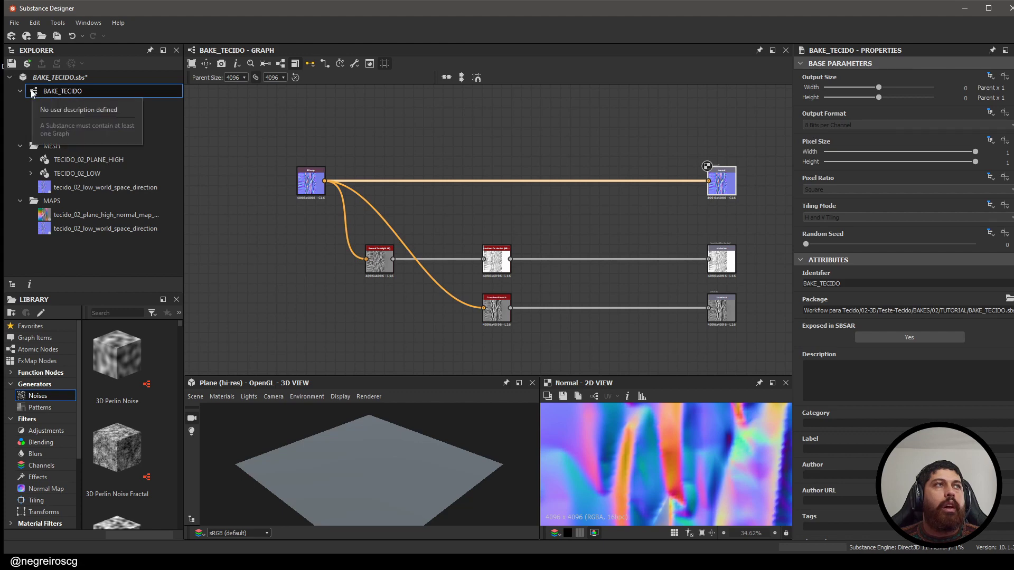
pyautogui.rightClick(57, 90)
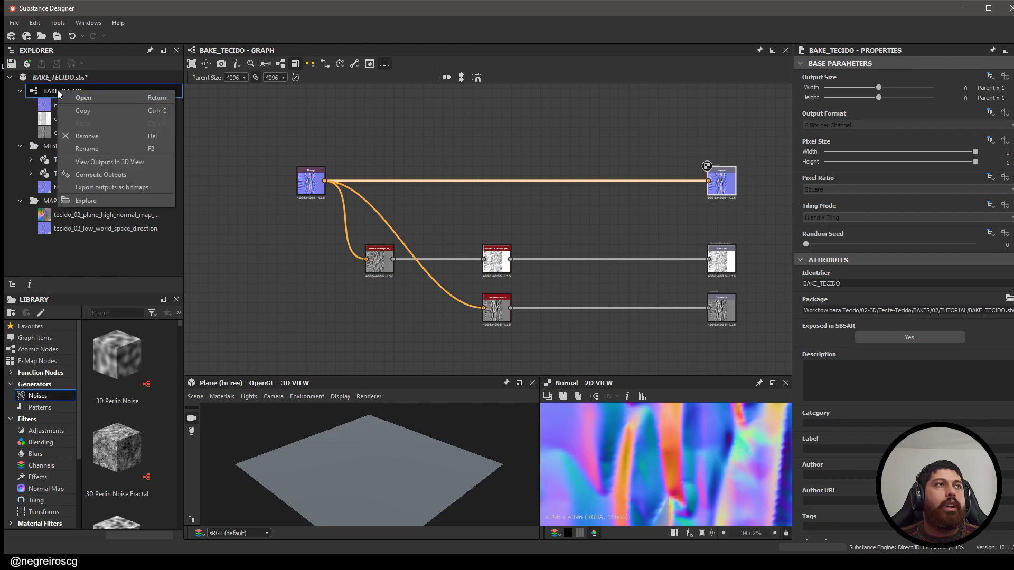
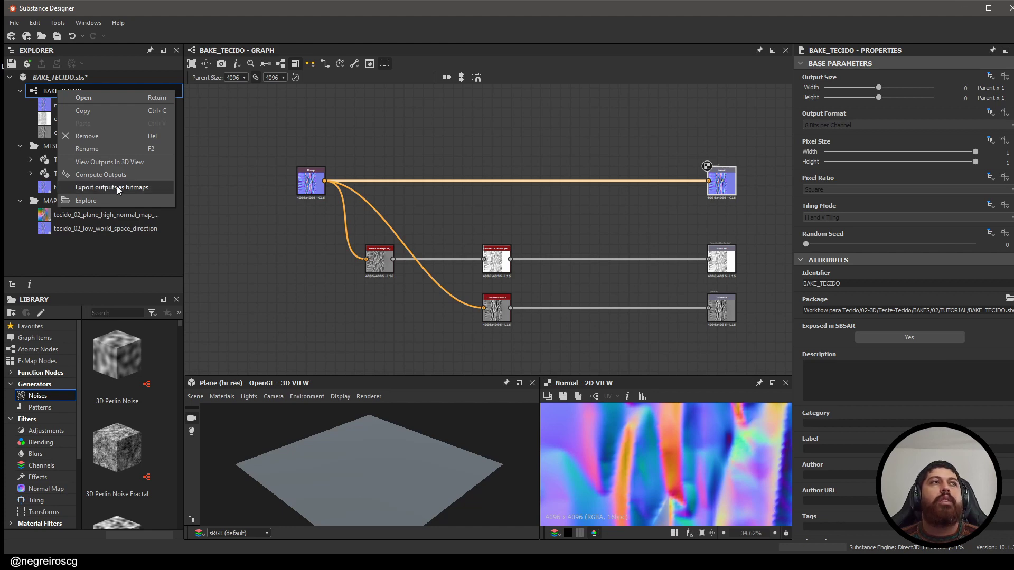
pyautogui.click(116, 187)
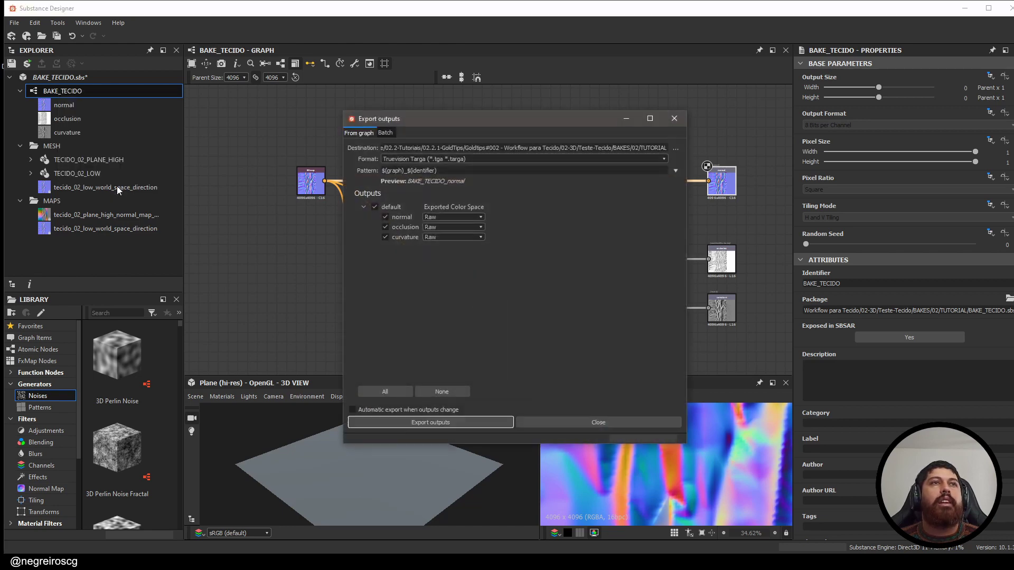
pyautogui.click(677, 147)
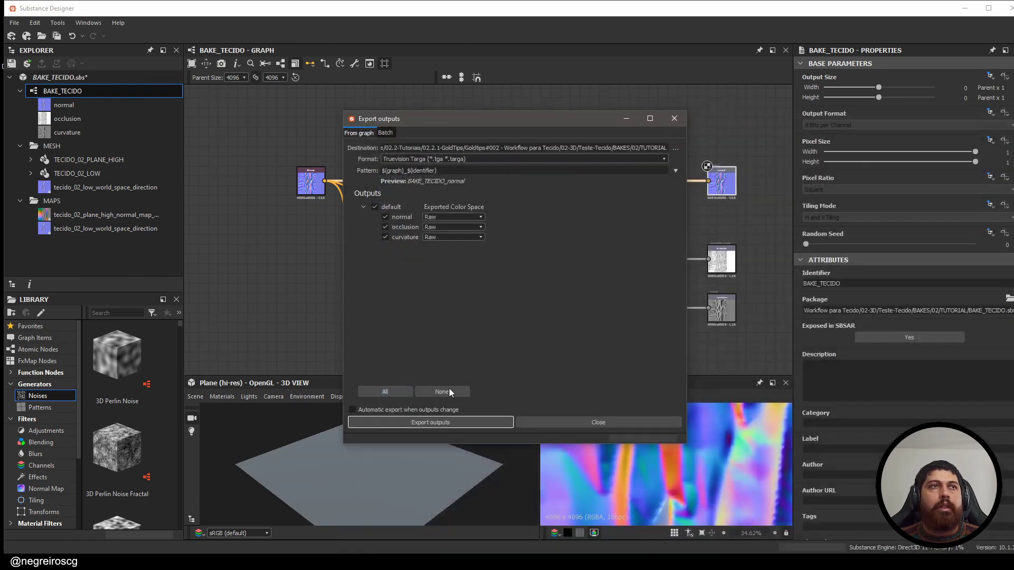
pyautogui.click(464, 421)
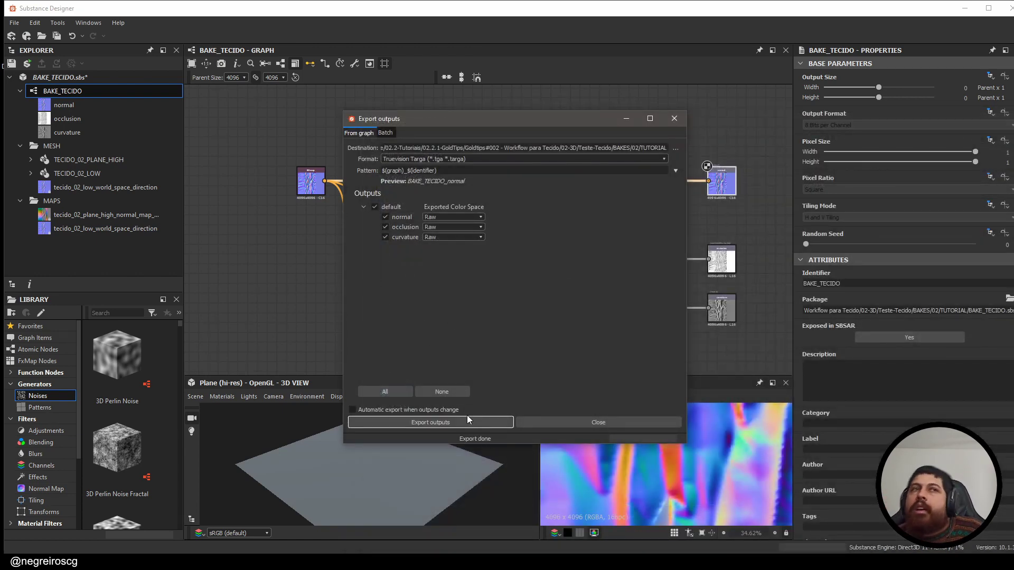
pyautogui.click(633, 420)
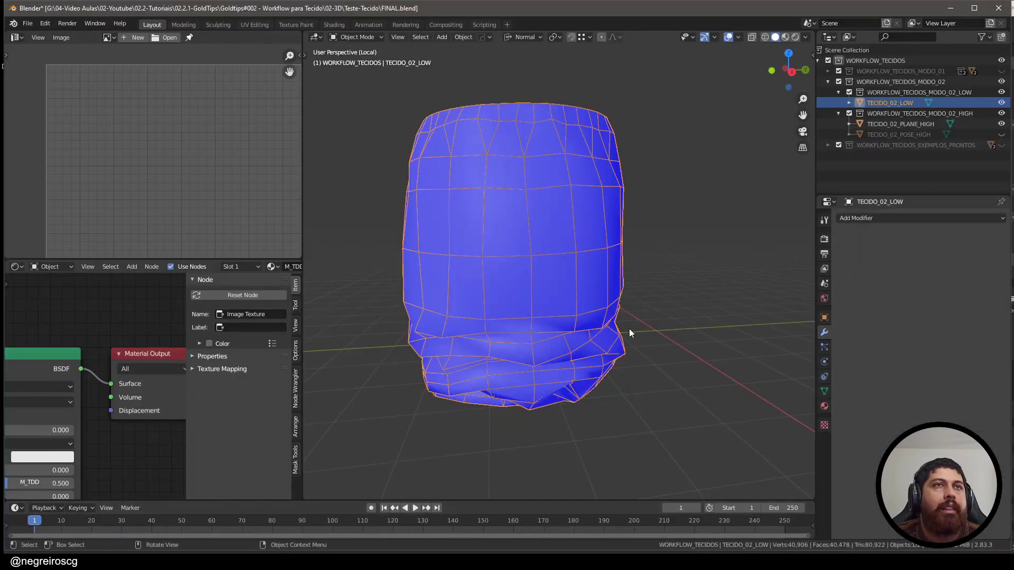
# Step: Switch to Blender, turn off the face orientation colouring and show TECIDO_02_LOW in Material Preview shading
pyautogui.click(508, 271)
pyautogui.hotkey('shift', 'f')
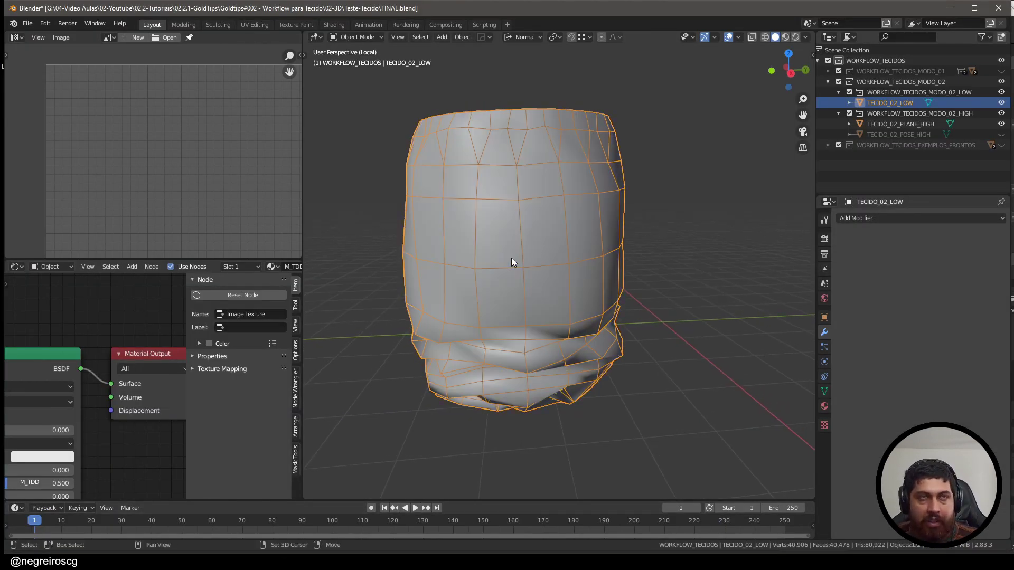
pyautogui.scroll(-2, 511, 257)
pyautogui.moveTo(511, 258)
pyautogui.mouseDown(button='middle')
pyautogui.moveTo(541, 231)
pyautogui.moveTo(523, 267)
pyautogui.mouseUp(button='middle')
pyautogui.press('z')
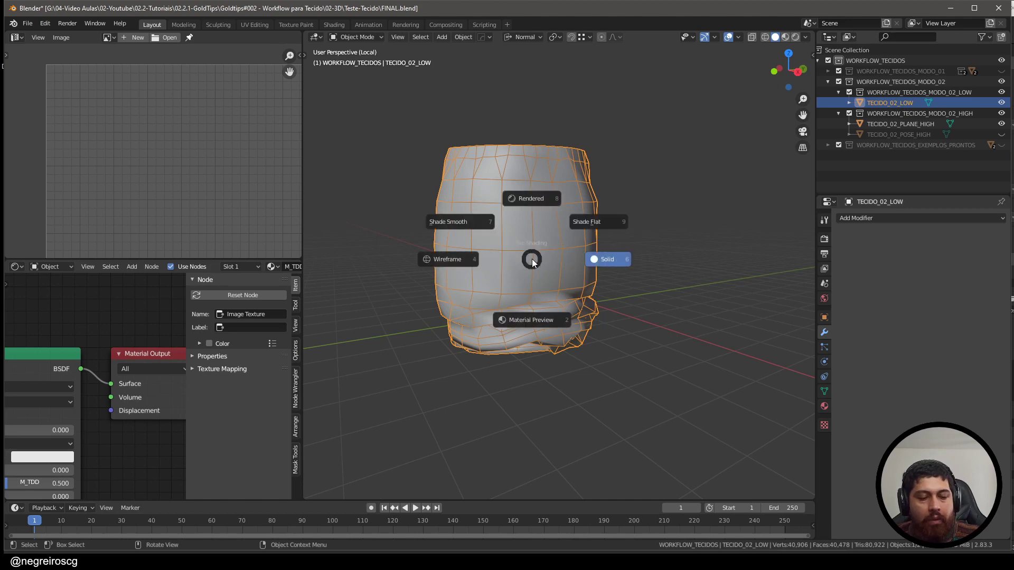
pyautogui.press('KP_2')
# Step: Replace the M_TDD material on TECIDO_02_LOW with a new material named M_TECIDO_002
pyautogui.click(823, 406)
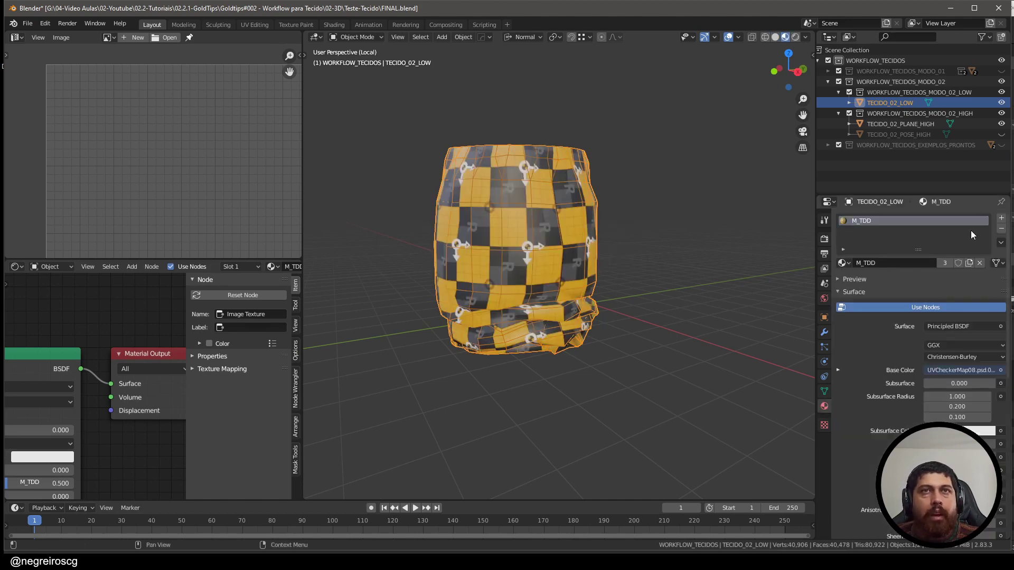
pyautogui.click(980, 263)
pyautogui.click(906, 263)
pyautogui.click(901, 266)
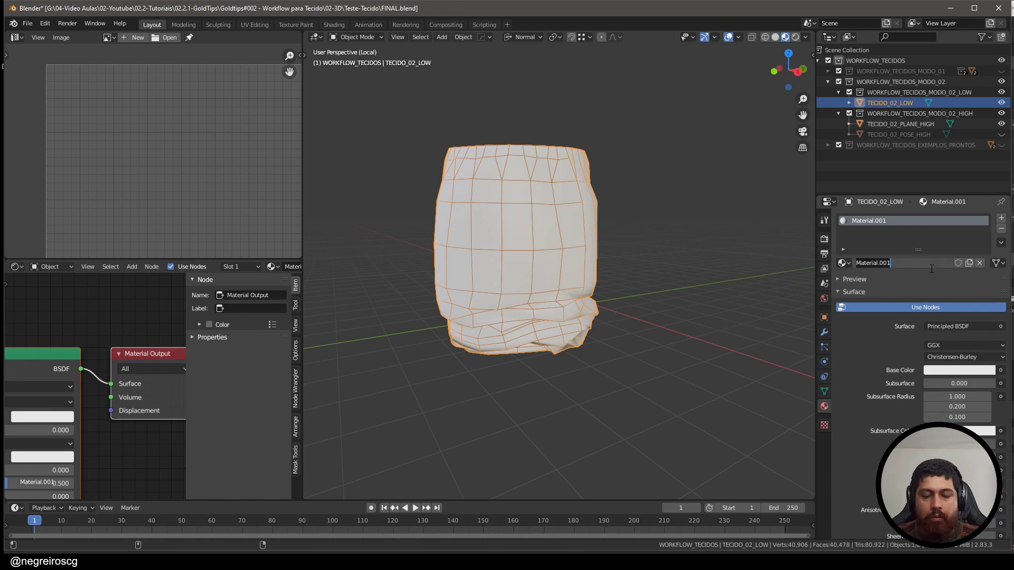
pyautogui.write('M_')
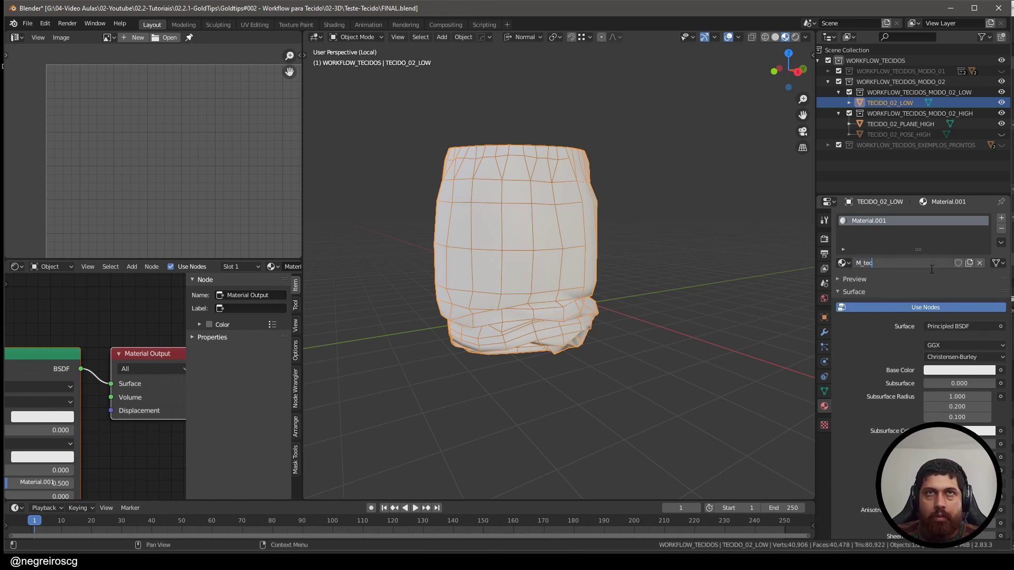
pyautogui.write('TECIDO_002')
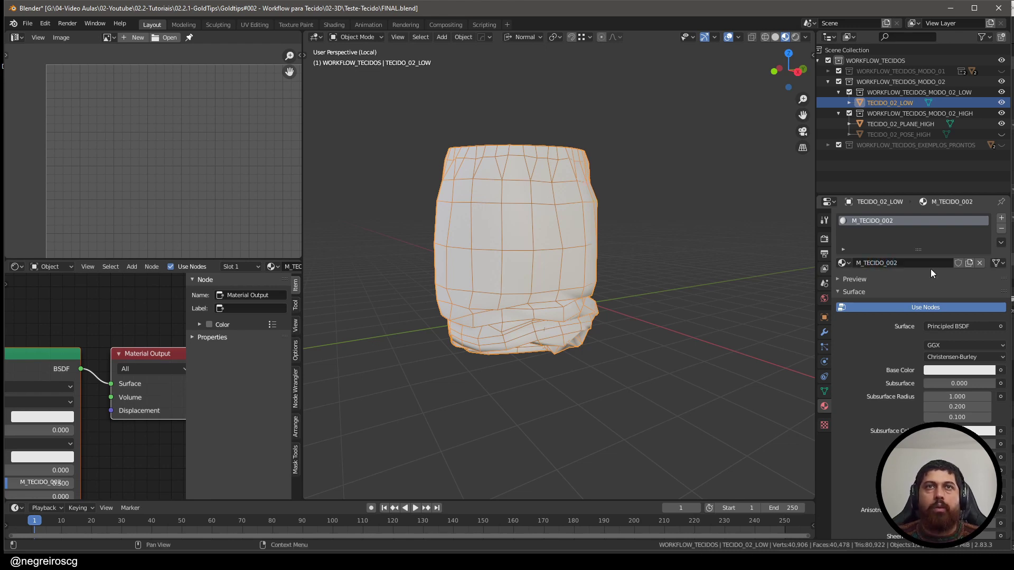
pyautogui.press('Return')
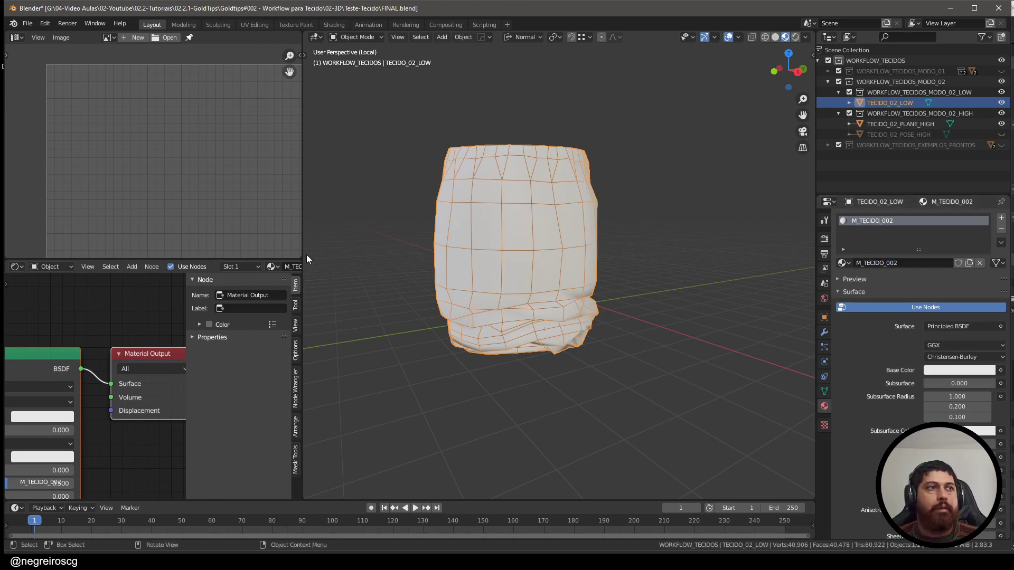
# Step: Hide the node editor's sidebar and maximize the editor with free space beside the Principled BSDF node
pyautogui.press('n')
pyautogui.scroll(-5, 111, 367)
pyautogui.moveTo(111, 367); pyautogui.dragTo(204, 346, button='middle')
pyautogui.hotkey('ctrl', 'space')
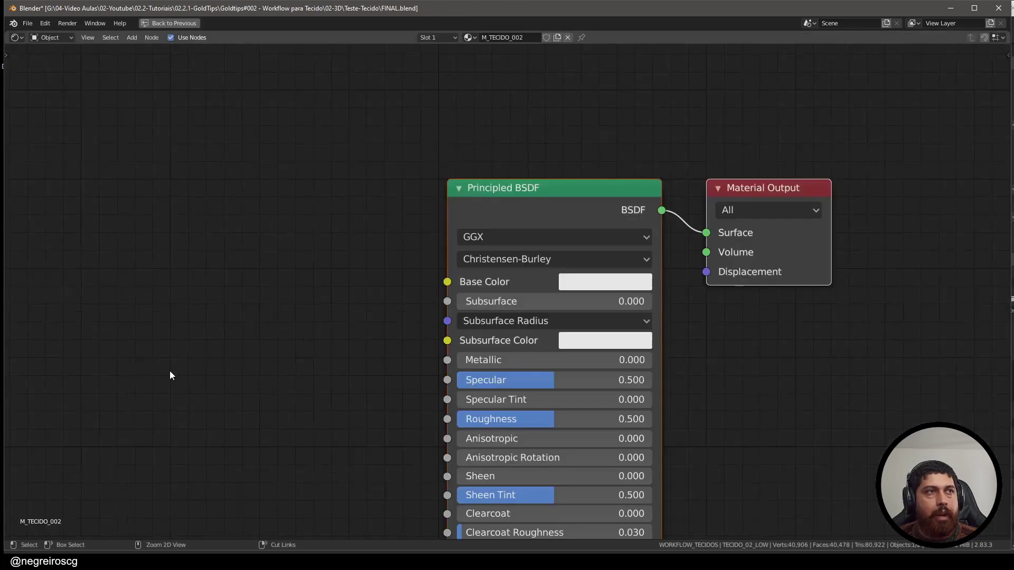
pyautogui.moveTo(253, 308); pyautogui.dragTo(200, 284, button='middle')
pyautogui.scroll(-4, 261, 290)
pyautogui.moveTo(454, 265)
pyautogui.mouseDown(button='middle')
pyautogui.moveTo(435, 280)
pyautogui.moveTo(535, 274)
pyautogui.mouseUp(button='middle')
# Step: Add an RGB node, darken its colour to a dark grey and place it well ahead of the Principled BSDF
pyautogui.hotkey('shift', 'a')
pyautogui.moveTo(265, 258)
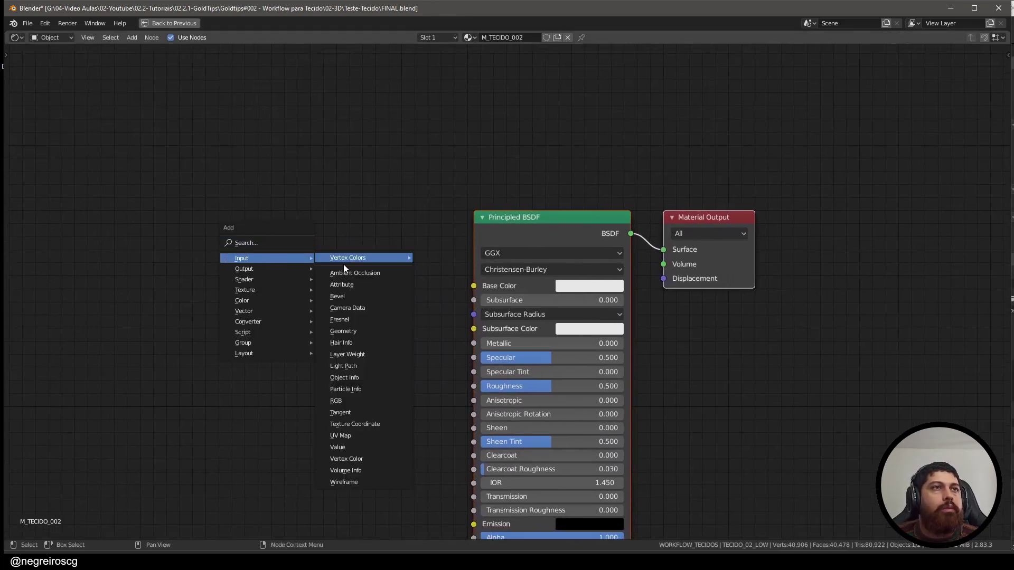
pyautogui.click(365, 401)
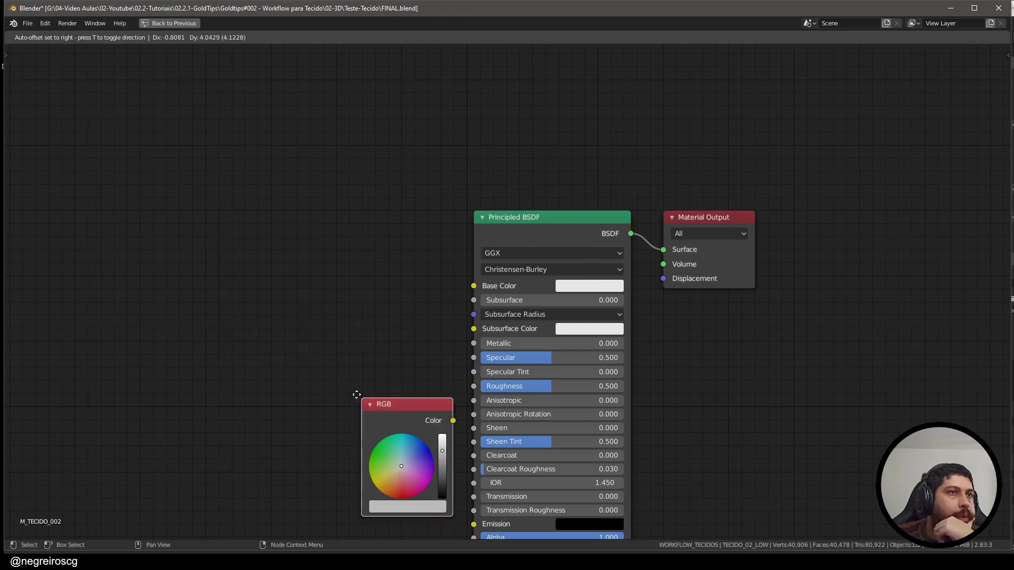
pyautogui.click(106, 219)
pyautogui.moveTo(138, 286); pyautogui.dragTo(342, 274, button='middle')
pyautogui.scroll(1, 342, 274)
pyautogui.keyDown('ctrl'); pyautogui.scroll(-5, 342, 274); pyautogui.keyUp('ctrl')
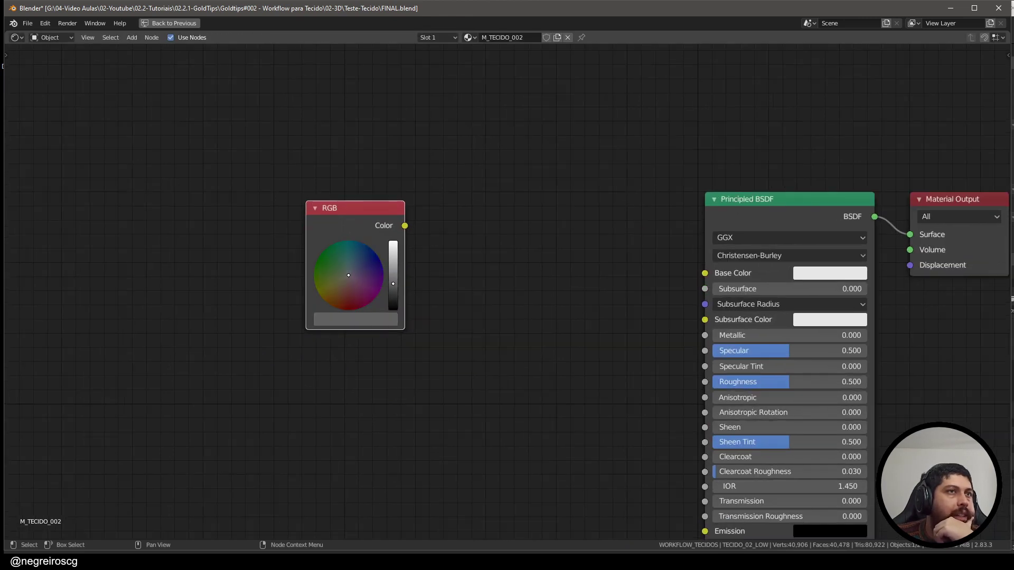
pyautogui.scroll(-1, 375, 228)
pyautogui.moveTo(343, 214); pyautogui.dragTo(236, 215)
pyautogui.moveTo(259, 224); pyautogui.dragTo(448, 247, button='middle')
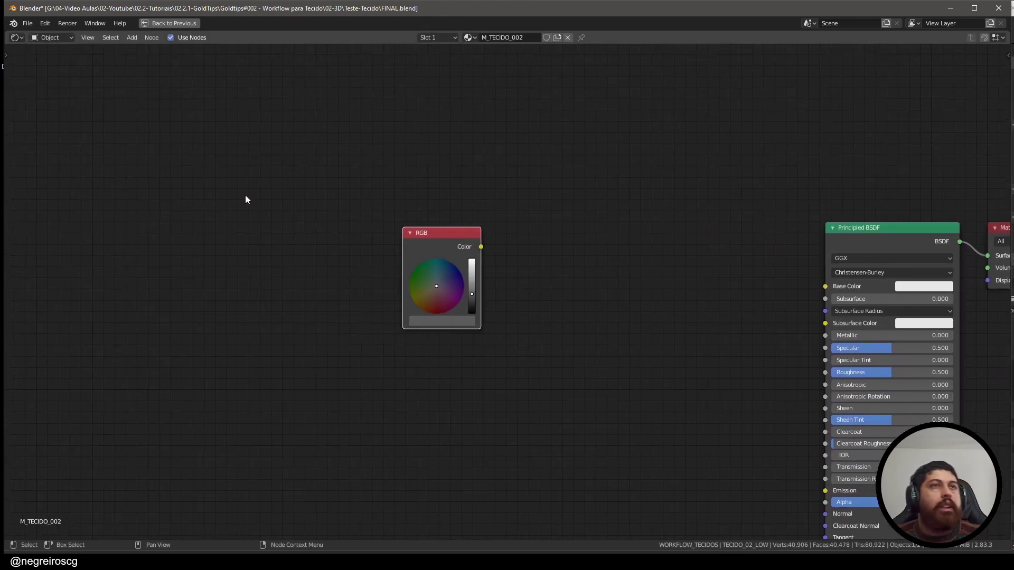
# Step: Add an Image Texture node and place it above and to the left of the RGB node
pyautogui.hotkey('shift', 'a')
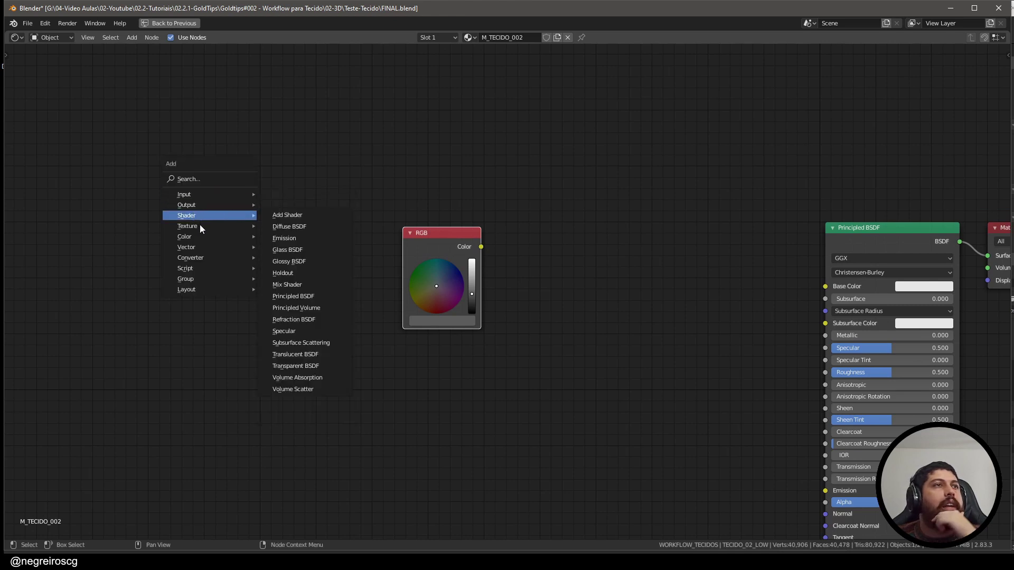
pyautogui.moveTo(237, 230)
pyautogui.click(296, 309)
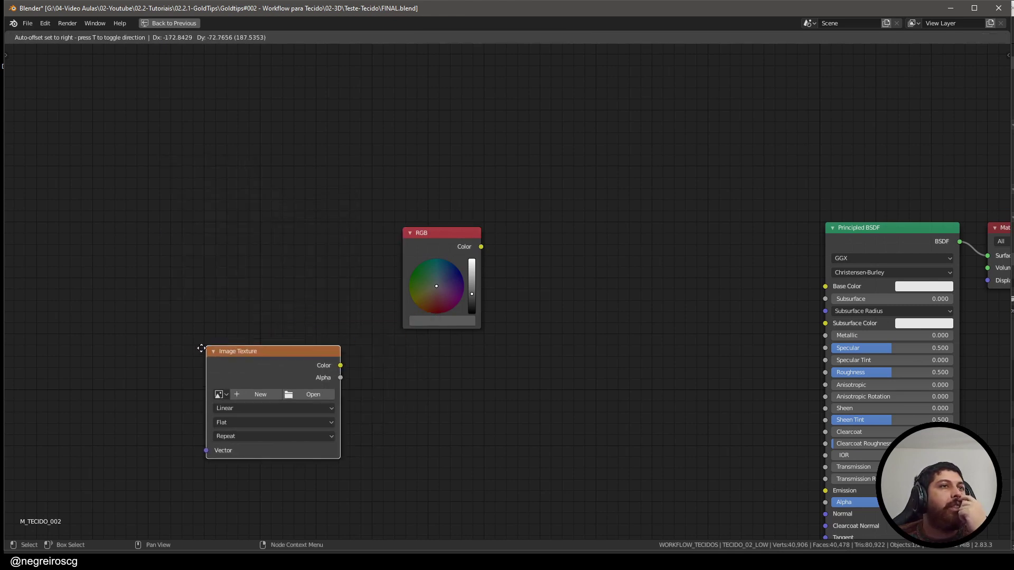
pyautogui.click(281, 401)
pyautogui.moveTo(285, 376); pyautogui.dragTo(273, 157)
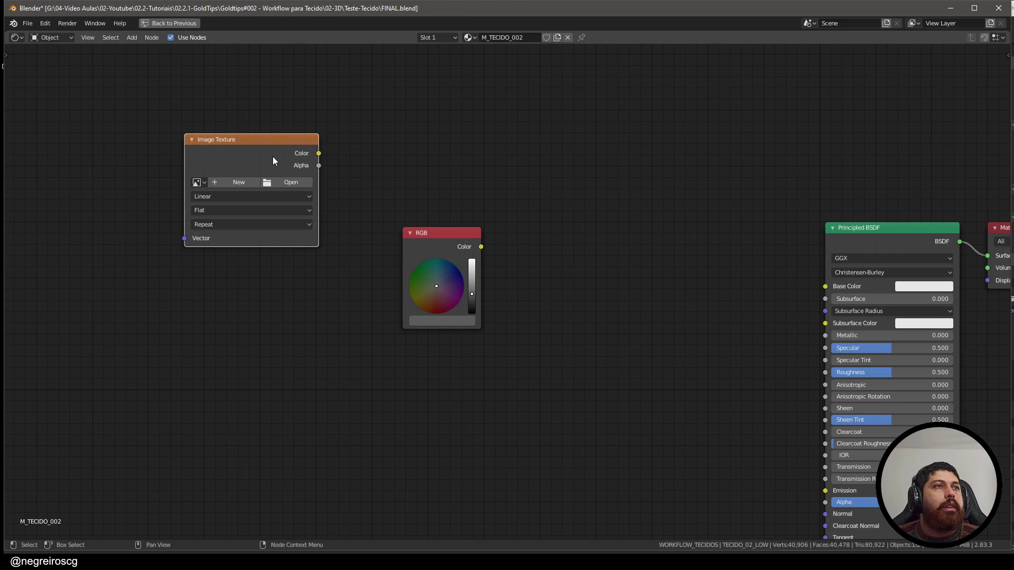
# Step: Load BAKE_TECIDO_curvature.tga from the TUTORIAL bakes folder into the Image Texture node and set its color space to Non-Color
pyautogui.click(288, 181)
pyautogui.click(600, 27)
pyautogui.hotkey('ctrl', 'v')
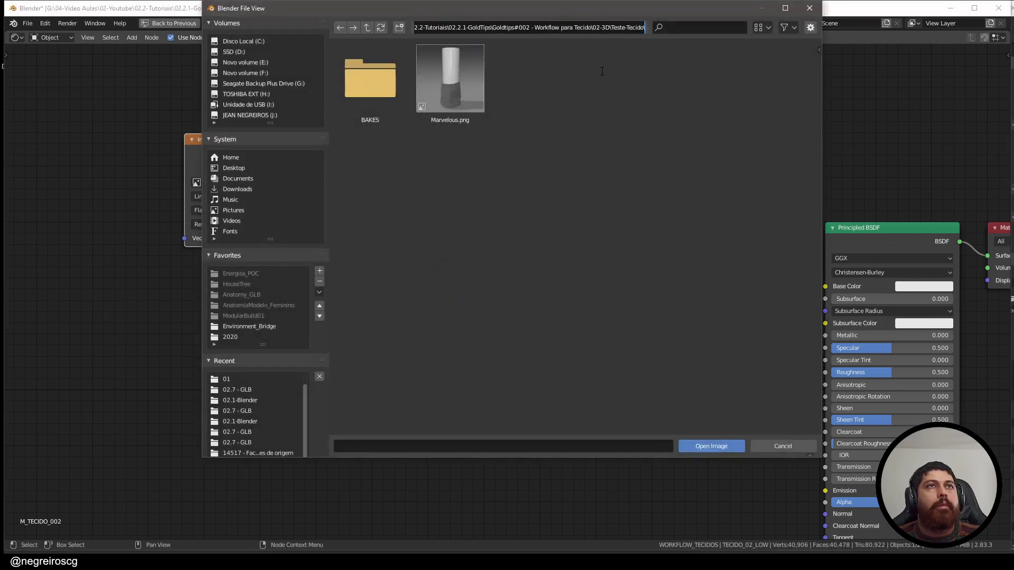
pyautogui.press('Return')
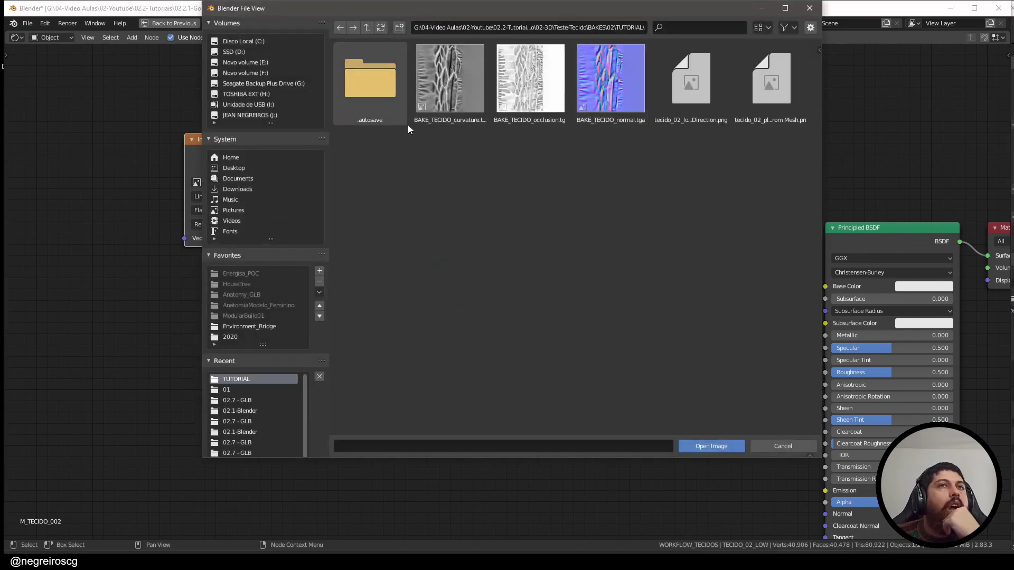
pyautogui.doubleClick(445, 85)
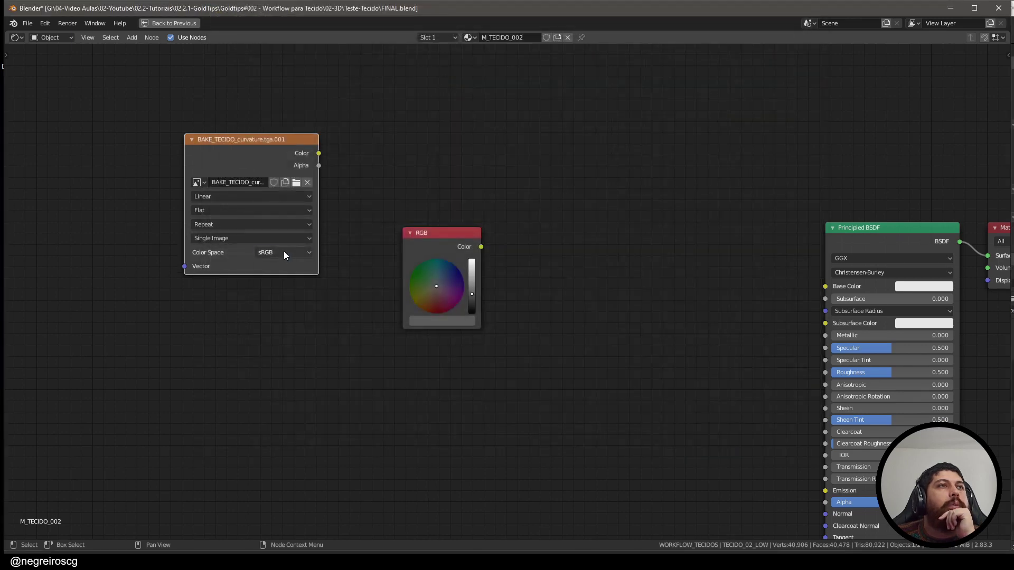
pyautogui.click(284, 252)
pyautogui.click(284, 302)
pyautogui.moveTo(239, 139); pyautogui.dragTo(223, 116)
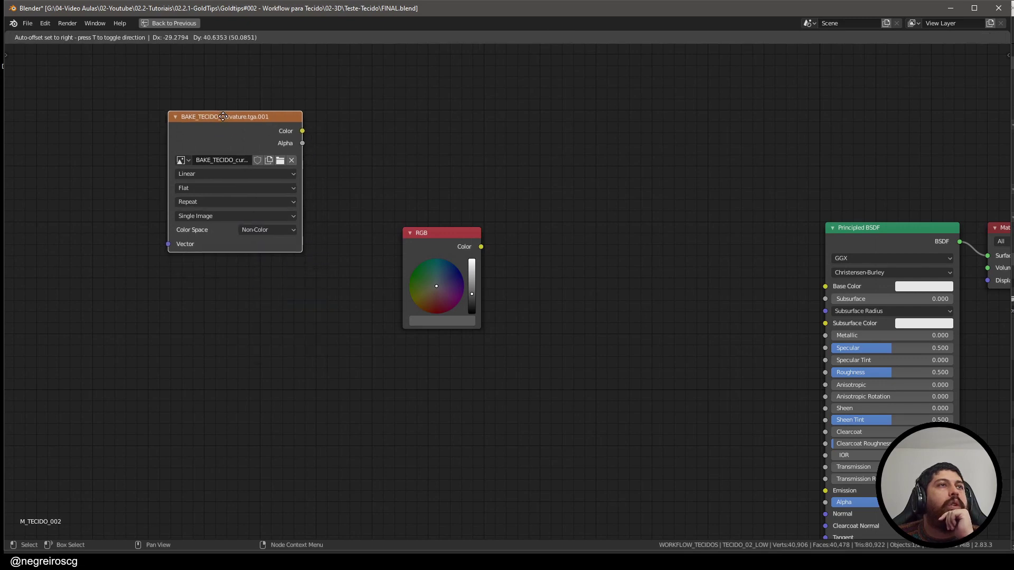
# Step: Duplicate the curvature texture node below the original, load BAKE_TECIDO_occlusion.tga into the copy and set its color space to Non-Color
pyautogui.hotkey('shift', 'd')
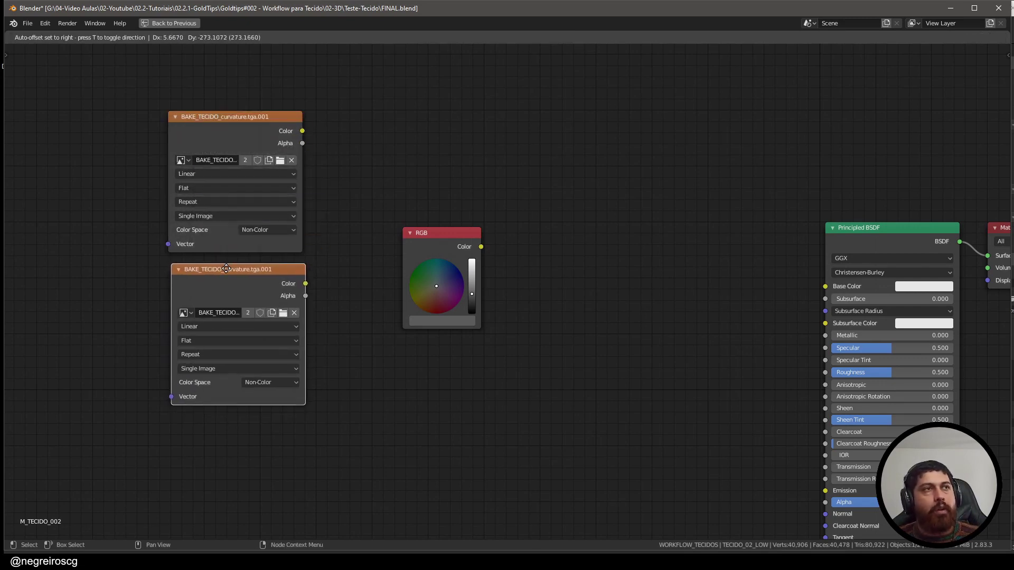
pyautogui.click(223, 271)
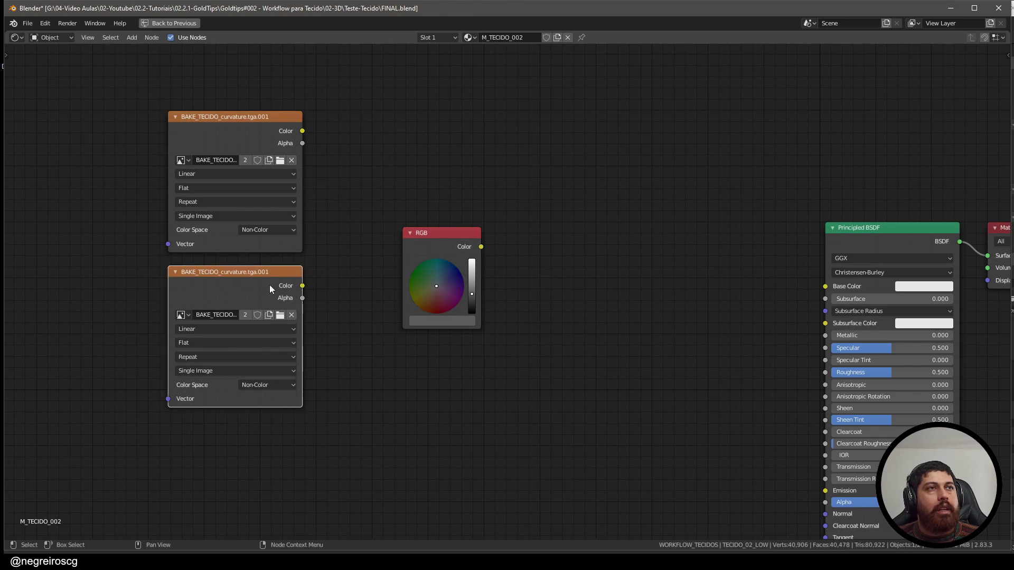
pyautogui.click(280, 315)
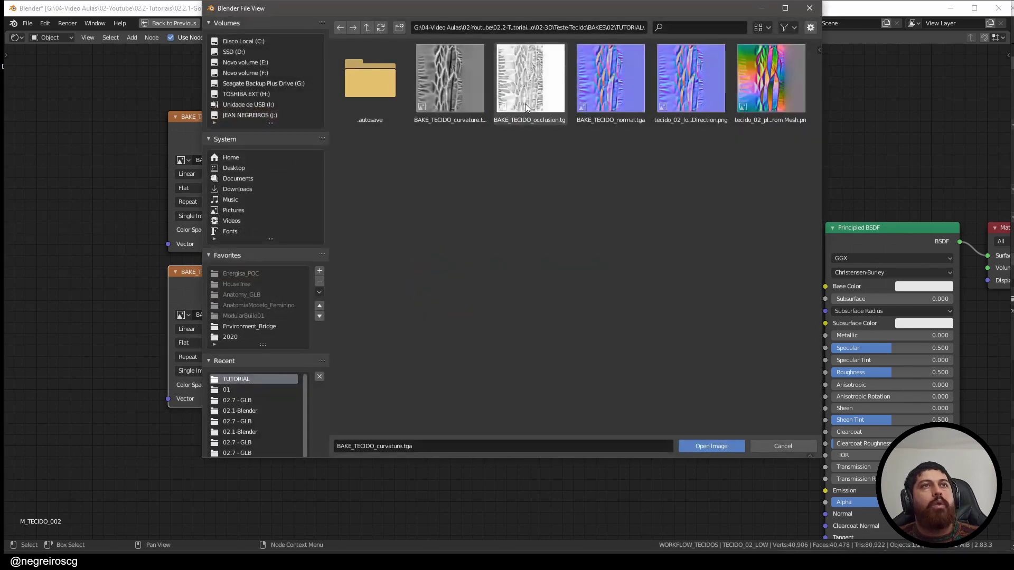
pyautogui.doubleClick(526, 108)
pyautogui.click(263, 385)
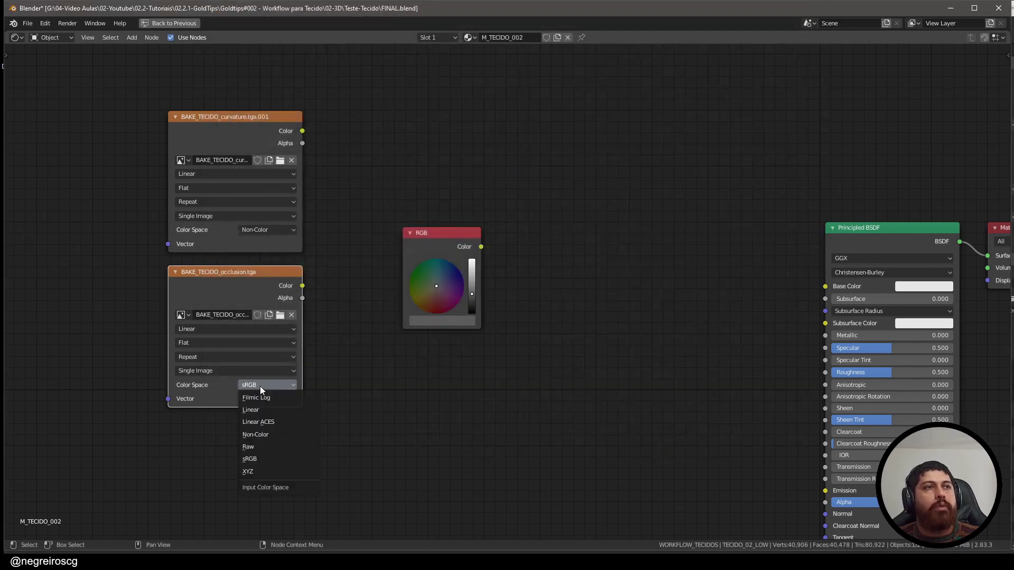
pyautogui.click(263, 437)
# Step: Duplicate the occlusion texture node below itself, load BAKE_TECIDO_normal.tga into the copy and set its color space to Non-Color
pyautogui.scroll(-1, 280, 364)
pyautogui.moveTo(264, 312); pyautogui.dragTo(295, 180, button='middle')
pyautogui.hotkey('shift', 'd')
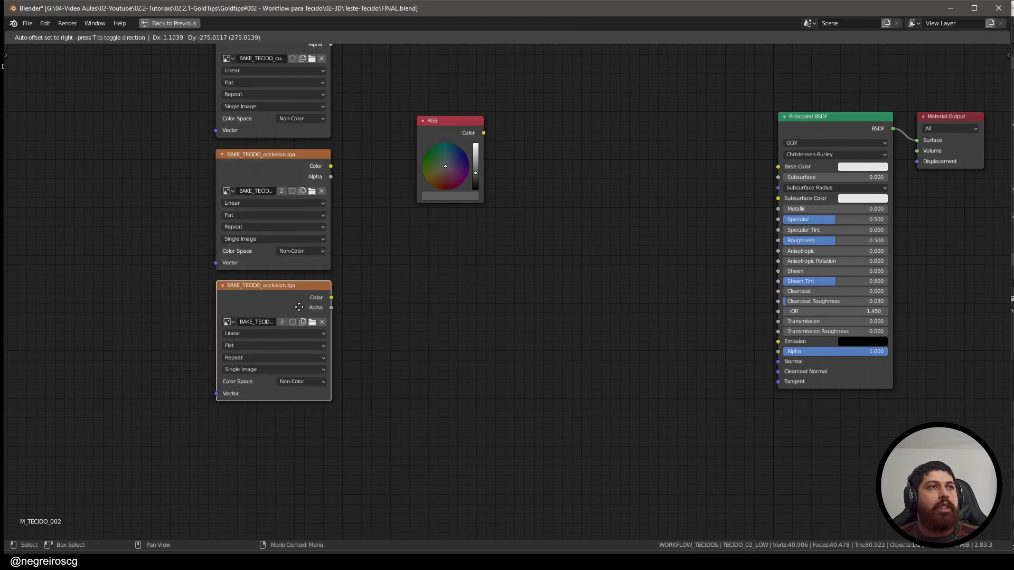
pyautogui.click(298, 307)
pyautogui.scroll(2, 303, 371)
pyautogui.click(312, 321)
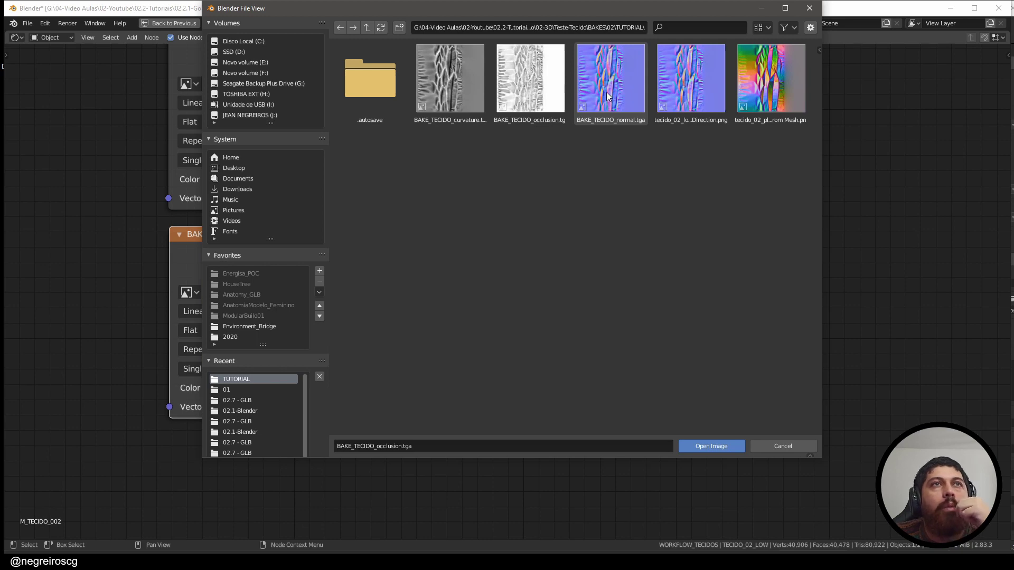
pyautogui.doubleClick(606, 92)
pyautogui.click(296, 388)
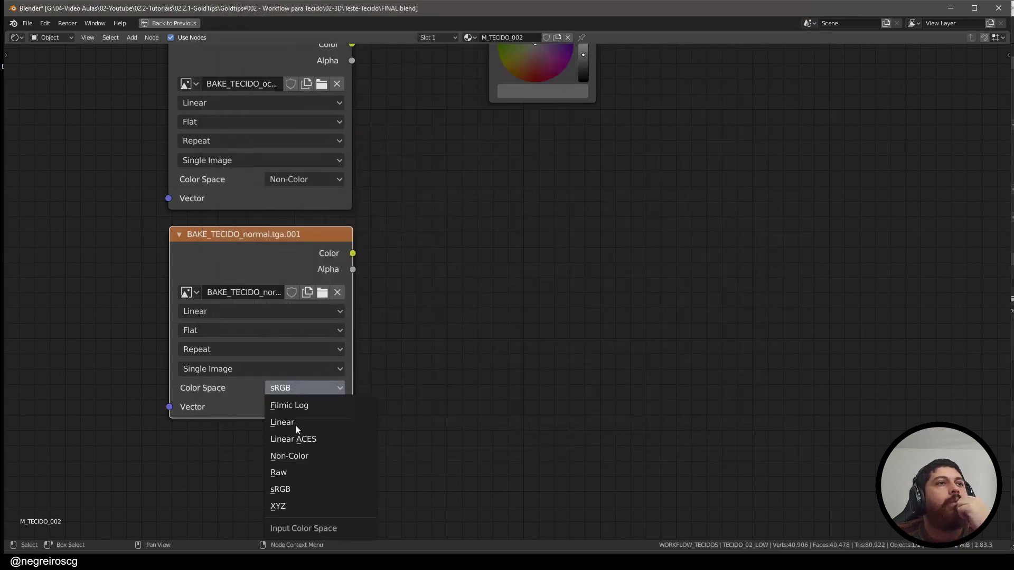
pyautogui.click(298, 458)
pyautogui.scroll(-5, 350, 325)
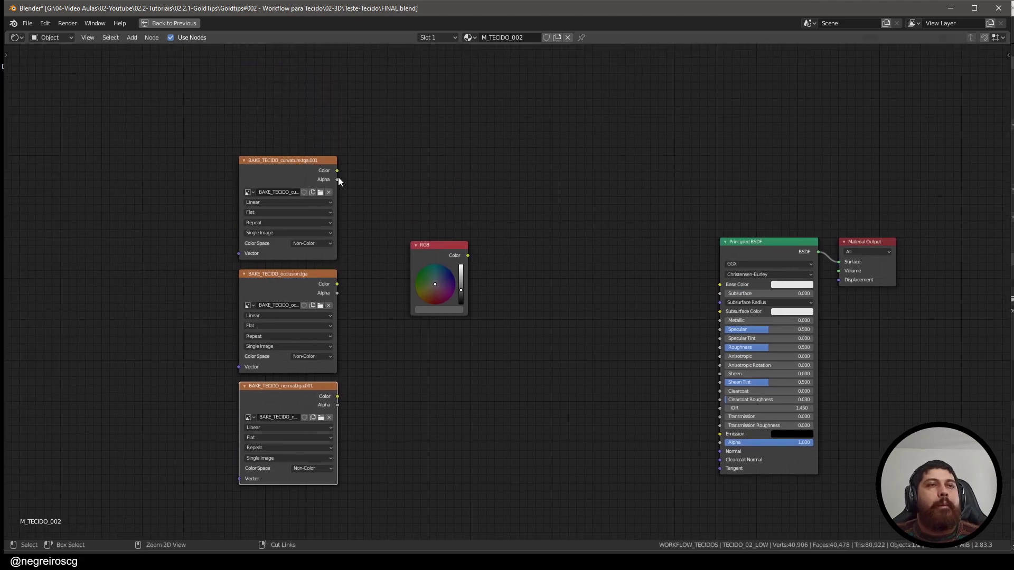
# Step: Connect the RGB node's Color output to the Base Color input of the Principled BSDF
pyautogui.hotkey('ctrl', 'space')
pyautogui.moveTo(389, 267); pyautogui.dragTo(387, 304, button='middle')
pyautogui.moveTo(177, 373); pyautogui.dragTo(83, 371, button='middle')
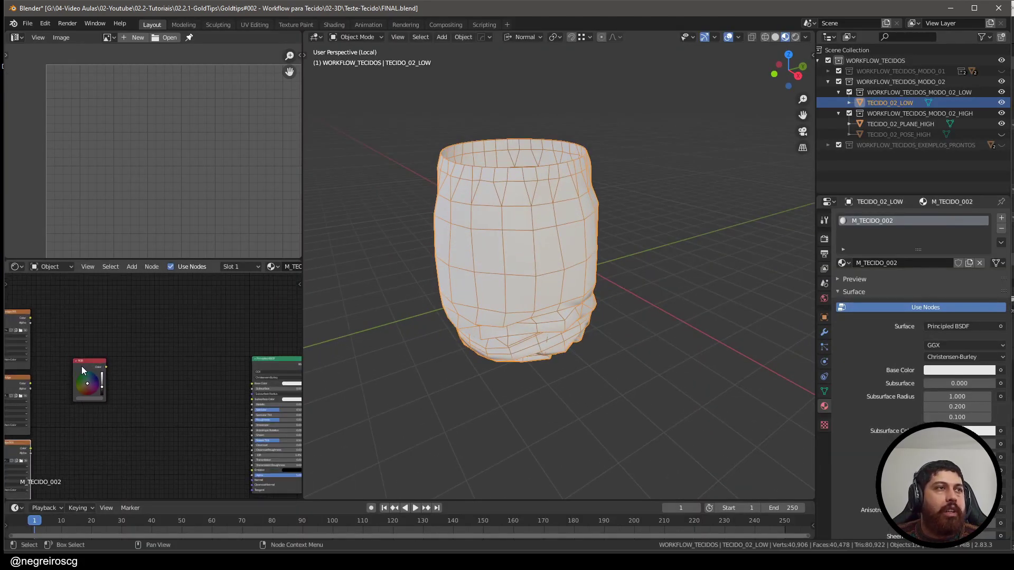
pyautogui.moveTo(82, 371); pyautogui.dragTo(113, 372)
pyautogui.scroll(9, 77, 372)
pyautogui.moveTo(165, 373); pyautogui.dragTo(148, 356, button='middle')
pyautogui.scroll(-3, 76, 366)
pyautogui.scroll(1, 148, 356)
pyautogui.moveTo(222, 362); pyautogui.dragTo(122, 332, button='middle')
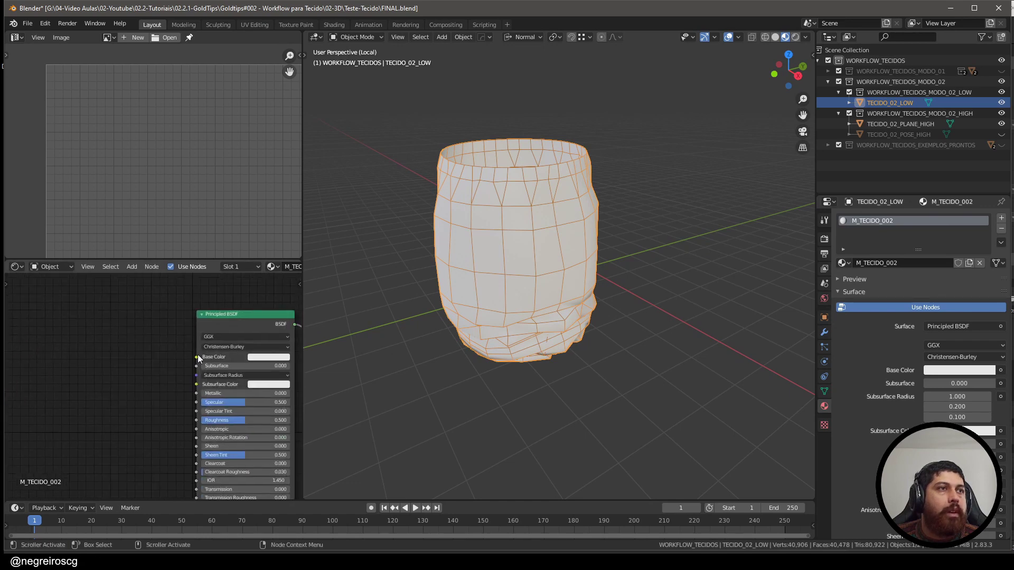
pyautogui.scroll(1, 199, 359)
pyautogui.scroll(-2, 199, 360)
pyautogui.moveTo(35, 330); pyautogui.dragTo(80, 326, button='middle')
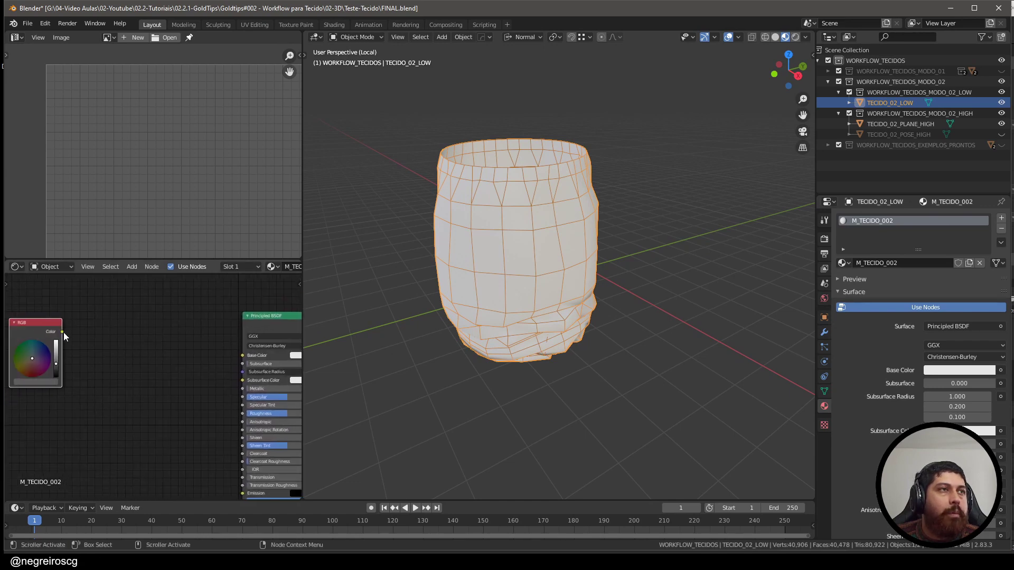
pyautogui.moveTo(62, 331); pyautogui.dragTo(242, 354)
# Step: Lower the Principled BSDF's Roughness to 0.195 and check the reflections on the cloth from another angle
pyautogui.moveTo(289, 415); pyautogui.dragTo(235, 407, button='middle')
pyautogui.scroll(2, 235, 407)
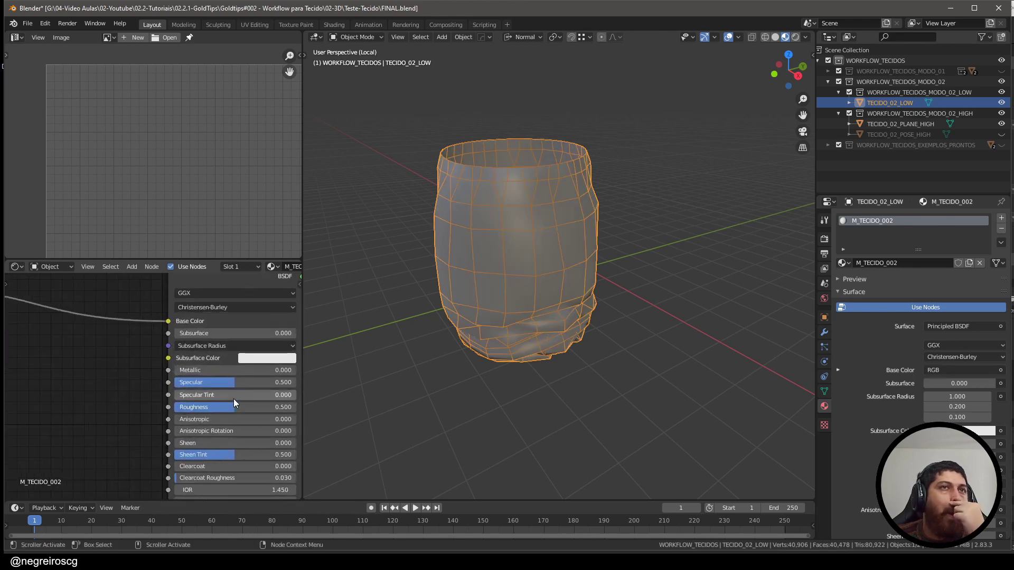
pyautogui.moveTo(232, 411); pyautogui.dragTo(195, 410)
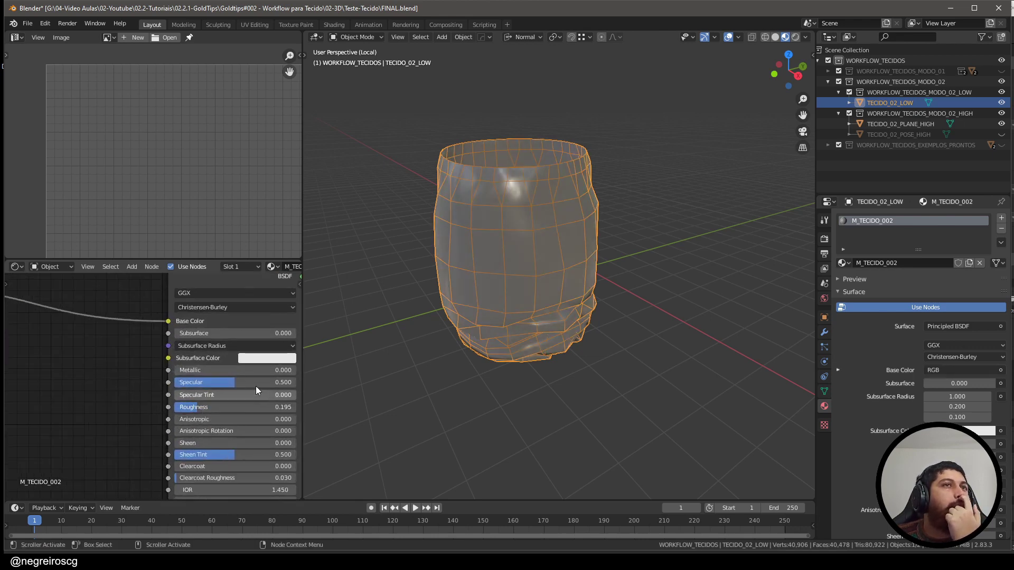
pyautogui.moveTo(491, 317); pyautogui.dragTo(623, 288, button='middle')
pyautogui.scroll(-3, 86, 404)
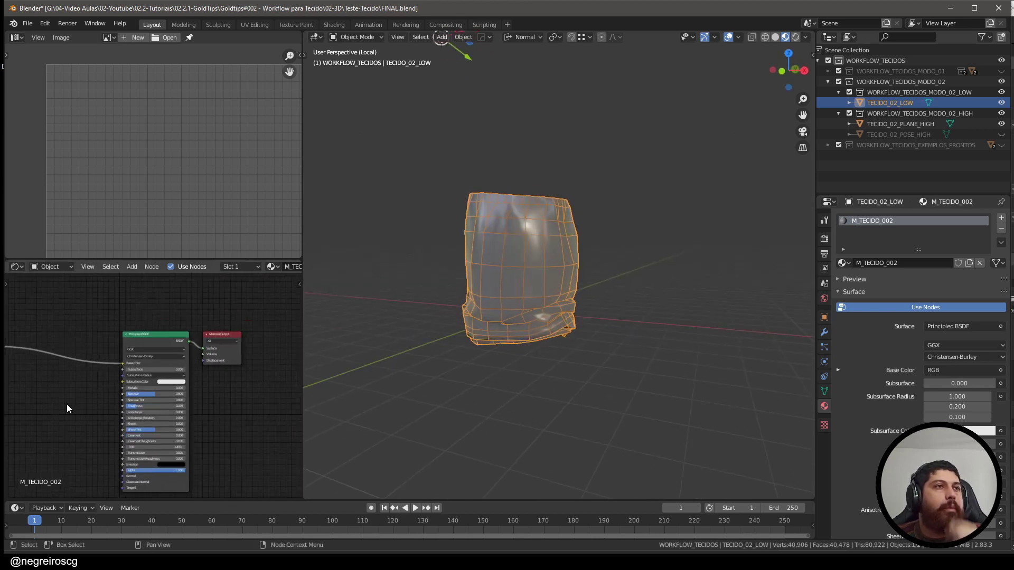
# Step: Preview the curvature texture directly on the cloth with the emission viewer and deselect the mesh to inspect it
pyautogui.moveTo(67, 404); pyautogui.dragTo(196, 334, button='middle')
pyautogui.scroll(2, 197, 340)
pyautogui.moveTo(172, 298); pyautogui.dragTo(140, 336, button='middle')
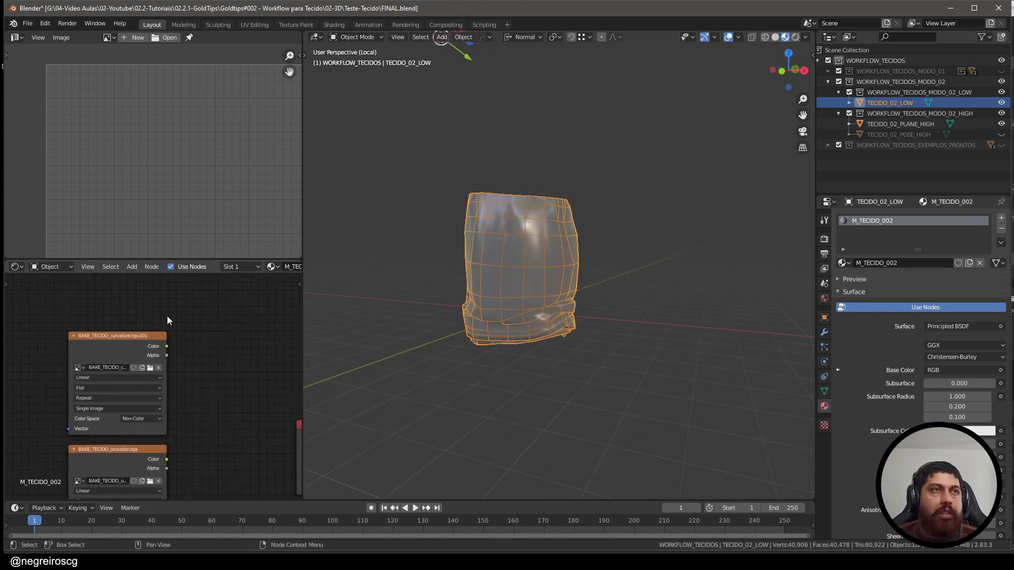
pyautogui.moveTo(210, 308); pyautogui.dragTo(226, 316, button='middle')
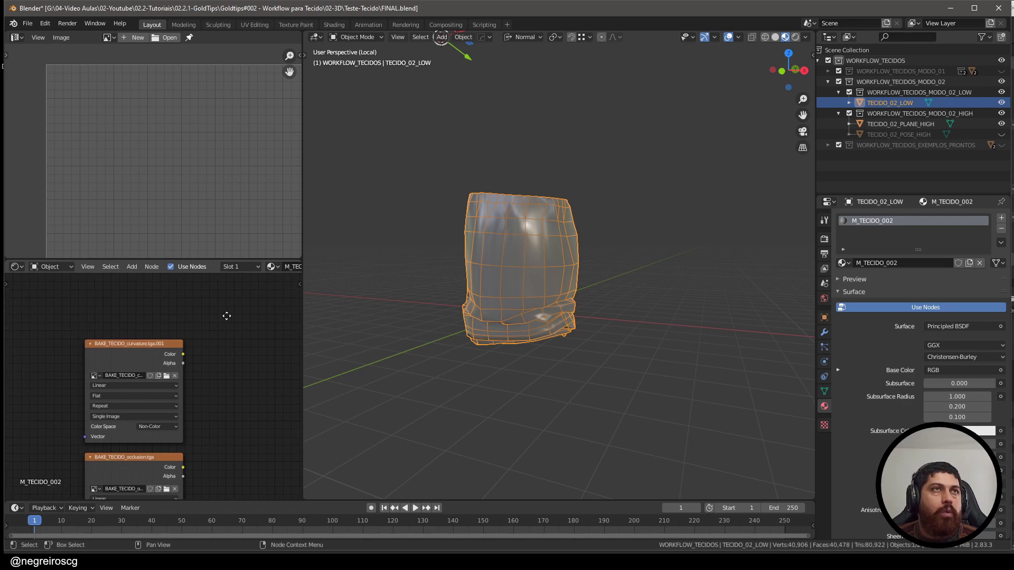
pyautogui.moveTo(163, 353); pyautogui.dragTo(171, 322, button='middle')
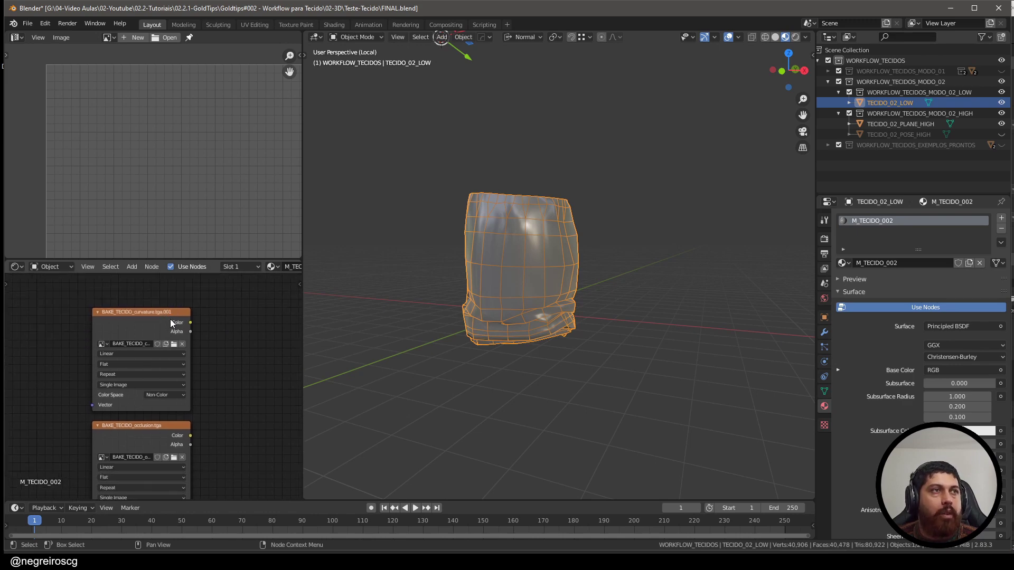
pyautogui.keyDown('ctrl'); pyautogui.keyDown('shift'); pyautogui.click(137, 312); pyautogui.keyUp('shift'); pyautogui.keyUp('ctrl')
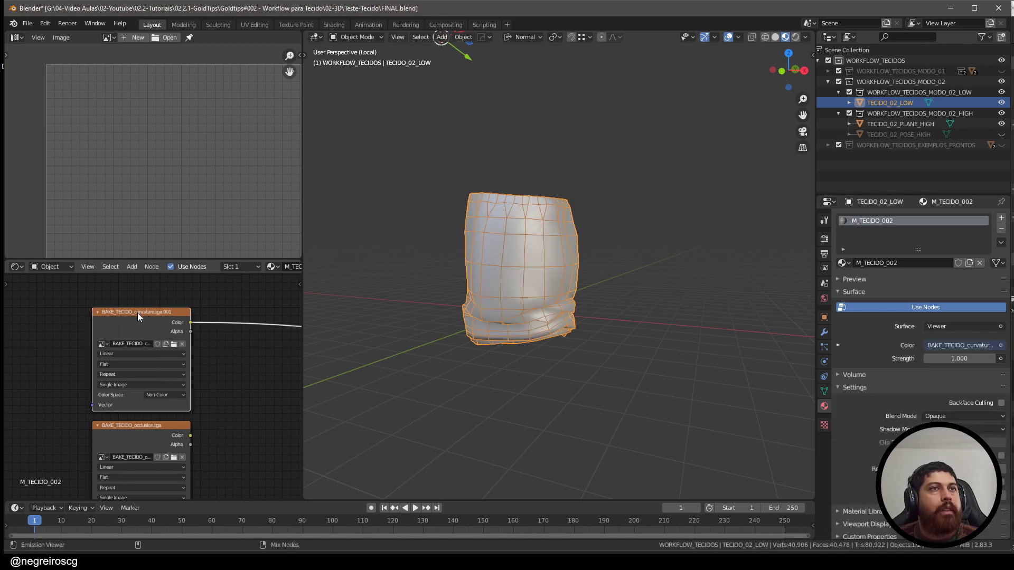
pyautogui.moveTo(350, 320); pyautogui.dragTo(556, 297, button='middle')
pyautogui.scroll(1, 556, 296)
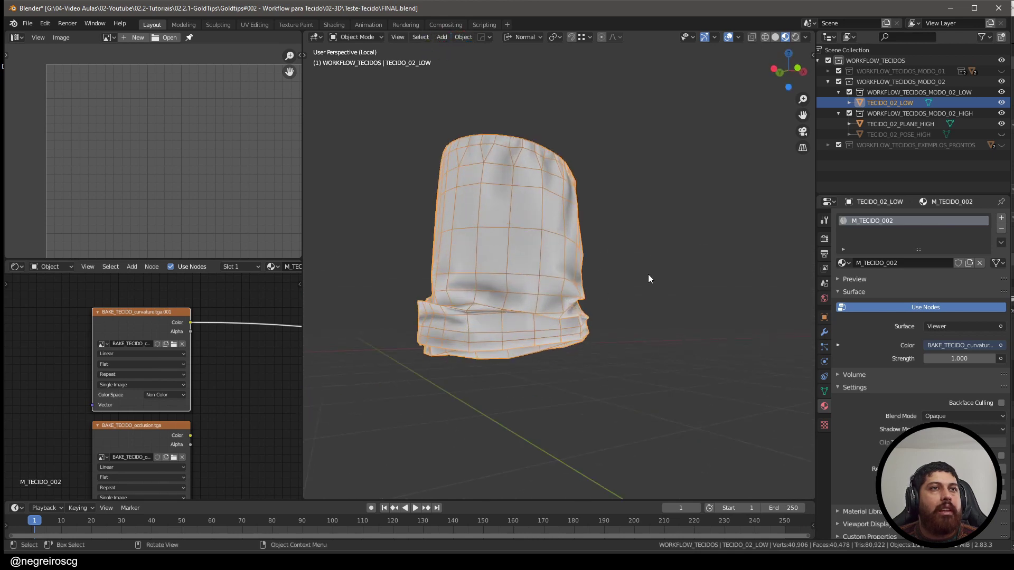
pyautogui.click(648, 274)
pyautogui.moveTo(648, 274); pyautogui.dragTo(589, 300, button='middle')
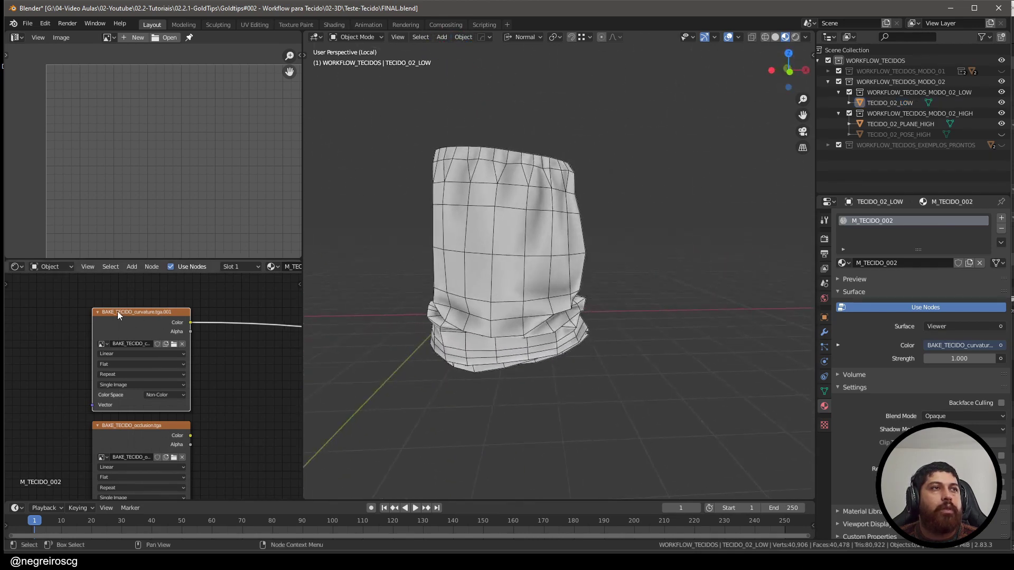
# Step: Preview the occlusion texture on the cloth with the emission viewer and inspect it from the underside
pyautogui.scroll(3, 132, 310)
pyautogui.scroll(1, 159, 322)
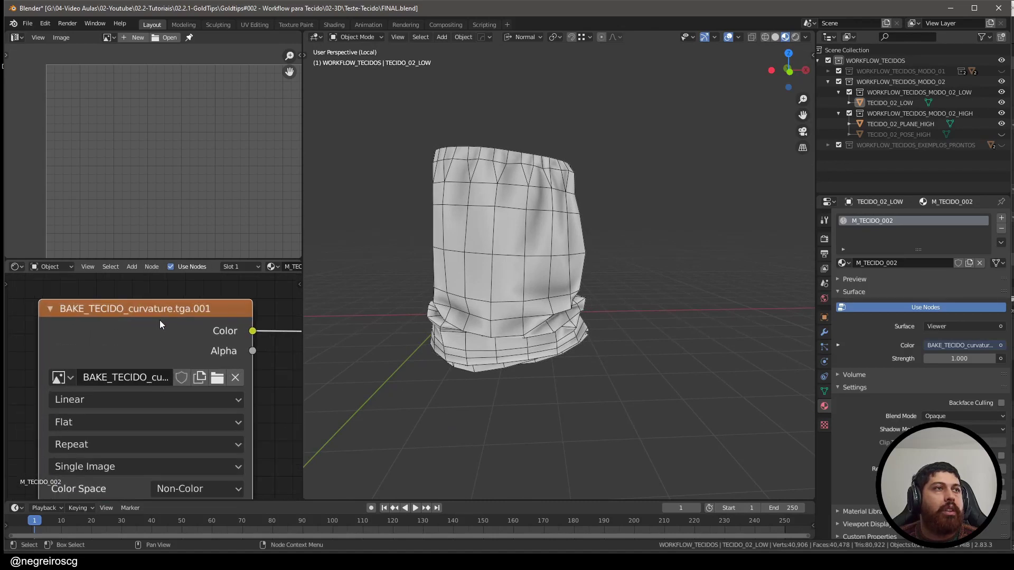
pyautogui.moveTo(188, 343); pyautogui.dragTo(186, 417, button='middle')
pyautogui.moveTo(185, 416); pyautogui.dragTo(172, 376, button='middle')
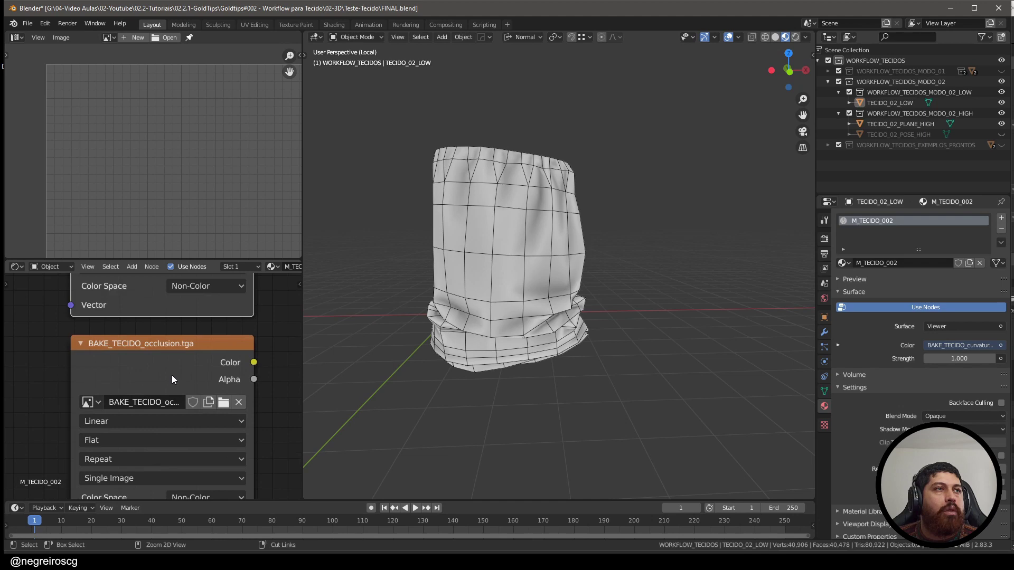
pyautogui.keyDown('ctrl'); pyautogui.keyDown('shift'); pyautogui.click(153, 350); pyautogui.keyUp('shift'); pyautogui.keyUp('ctrl')
pyautogui.moveTo(546, 299); pyautogui.dragTo(633, 278, button='middle')
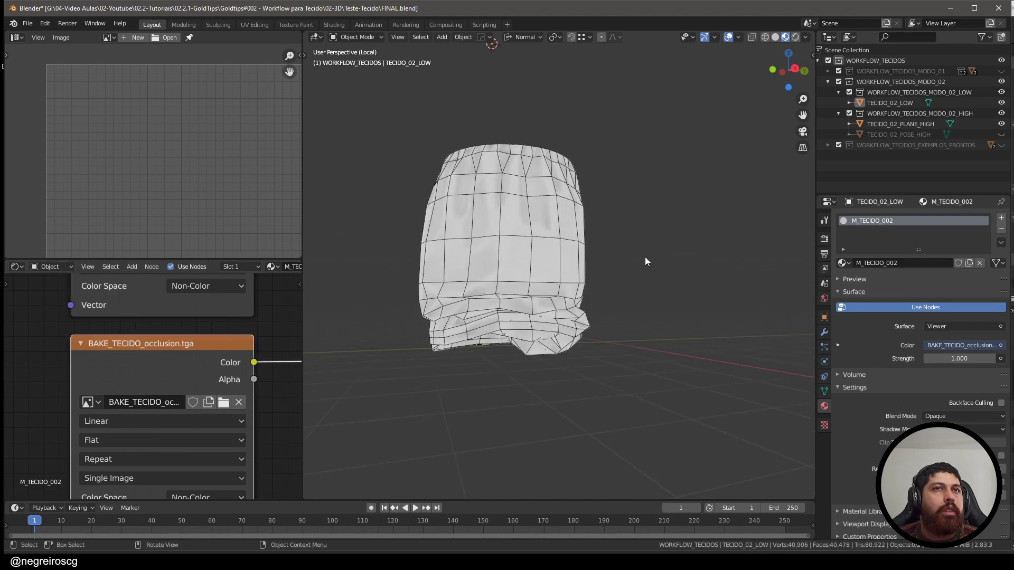
pyautogui.moveTo(520, 247); pyautogui.dragTo(469, 211, button='middle')
# Step: Preview the normal texture on the cloth with the emission viewer and inspect the folds
pyautogui.scroll(-4, 135, 371)
pyautogui.moveTo(198, 475); pyautogui.dragTo(146, 326, button='middle')
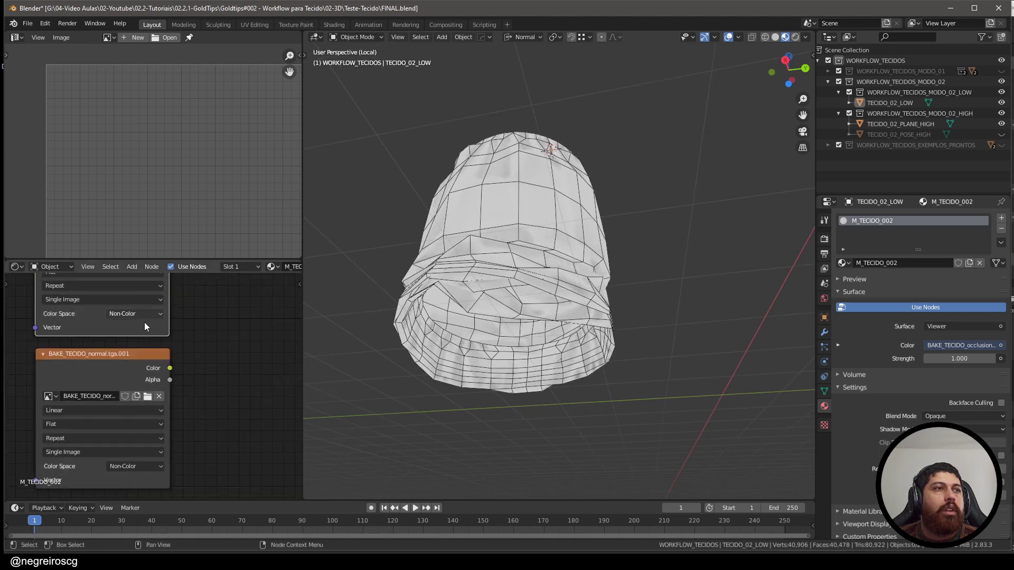
pyautogui.scroll(2, 146, 327)
pyautogui.moveTo(108, 376); pyautogui.dragTo(120, 329, button='middle')
pyautogui.keyDown('ctrl'); pyautogui.keyDown('shift'); pyautogui.click(121, 330); pyautogui.keyUp('shift'); pyautogui.keyUp('ctrl')
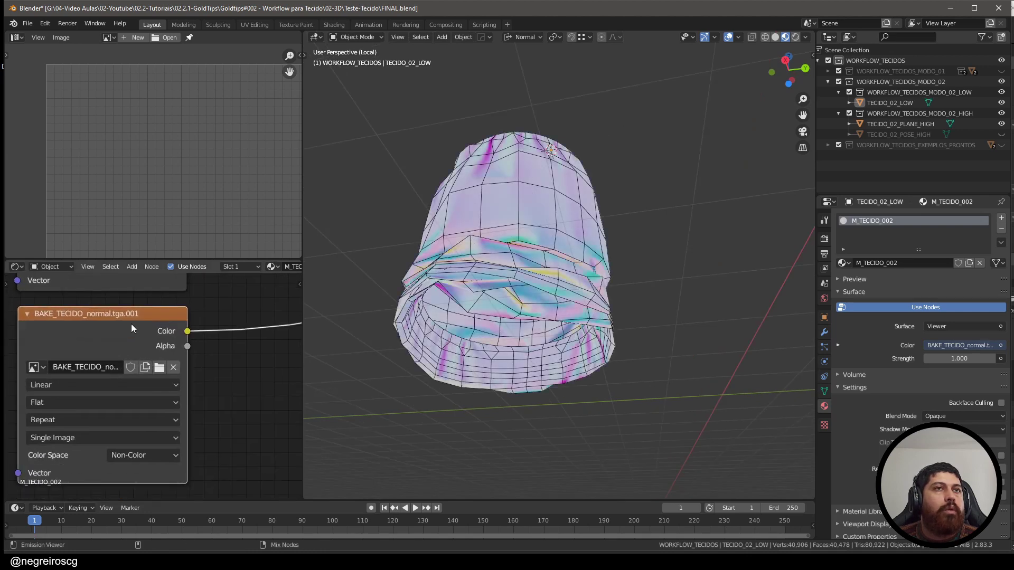
pyautogui.moveTo(538, 296); pyautogui.dragTo(613, 341, button='middle')
pyautogui.scroll(-6, 86, 389)
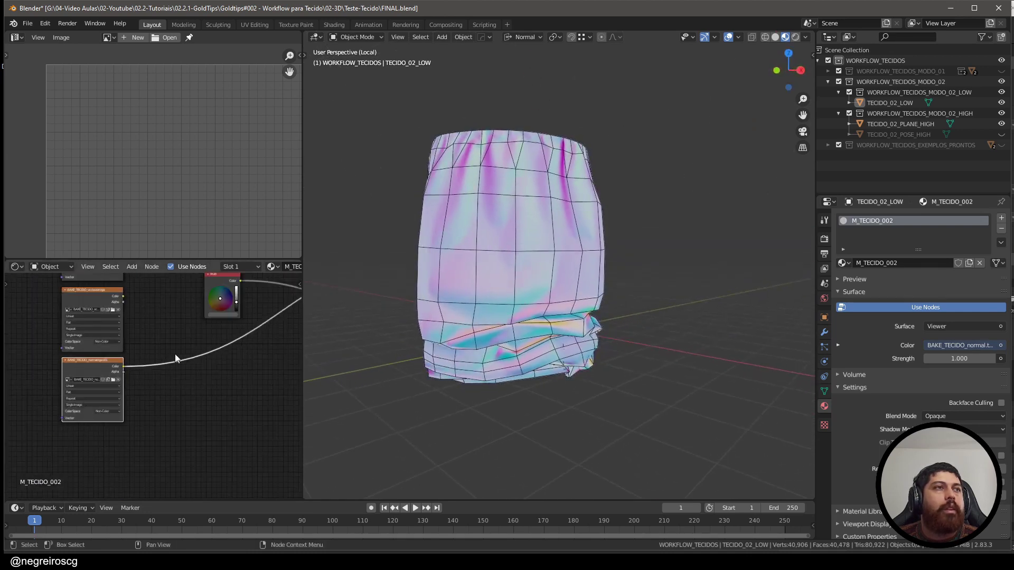
# Step: Switch the material preview back to the Principled BSDF and maximize the node editor
pyautogui.moveTo(175, 359); pyautogui.dragTo(12, 458, button='middle')
pyautogui.scroll(2, 153, 377)
pyautogui.moveTo(170, 389)
pyautogui.mouseDown(button='middle')
pyautogui.moveTo(124, 381)
pyautogui.moveTo(282, 383)
pyautogui.mouseUp(button='middle')
pyautogui.keyDown('ctrl'); pyautogui.keyDown('shift'); pyautogui.click(181, 375); pyautogui.keyUp('shift'); pyautogui.keyUp('ctrl')
pyautogui.scroll(-2, 181, 376)
pyautogui.moveTo(178, 371); pyautogui.dragTo(162, 369, button='middle')
pyautogui.hotkey('ctrl', 'space')
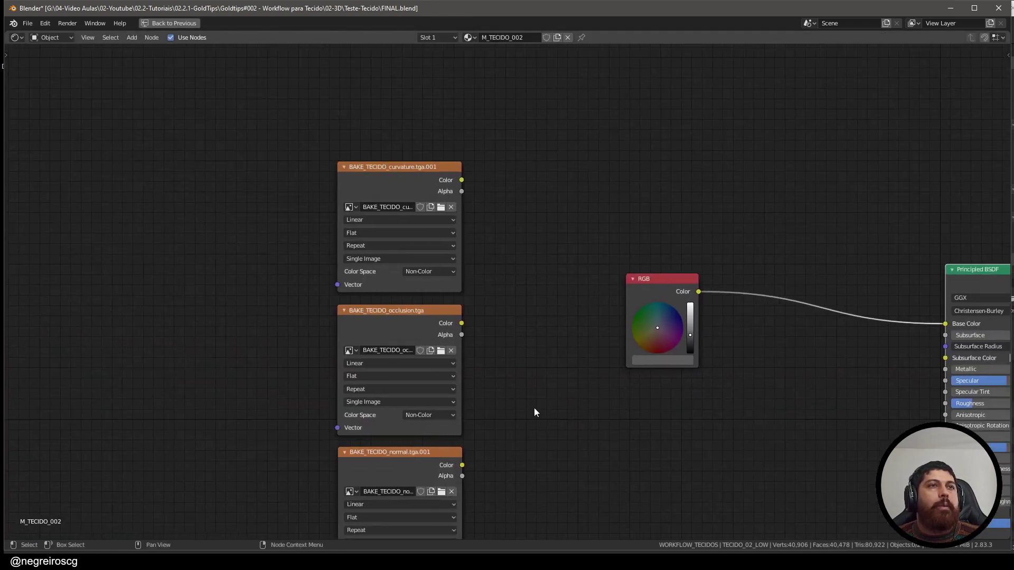
# Step: Move the texture and RGB nodes farther from the Principled BSDF and place the occlusion texture node above the RGB node
pyautogui.scroll(-2, 575, 295)
pyautogui.moveTo(681, 171); pyautogui.dragTo(373, 496)
pyautogui.moveTo(625, 301); pyautogui.dragTo(335, 317)
pyautogui.scroll(2, 141, 338)
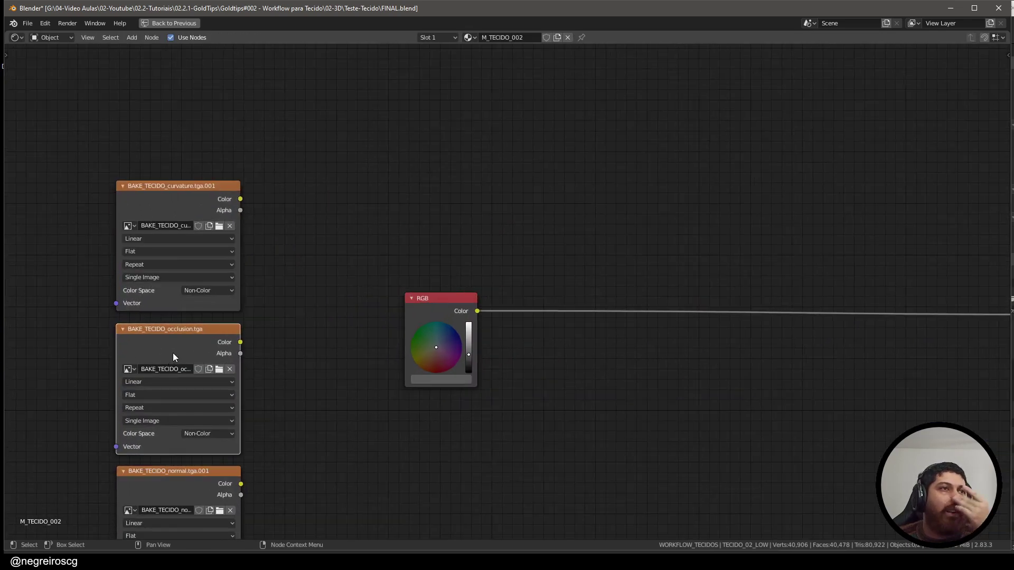
pyautogui.moveTo(173, 353); pyautogui.dragTo(414, 164)
pyautogui.scroll(1, 529, 229)
# Step: Insert a MixRGB node into the link between the RGB node and the Principled BSDF's Base Color
pyautogui.hotkey('shift', 'a')
pyautogui.moveTo(539, 214)
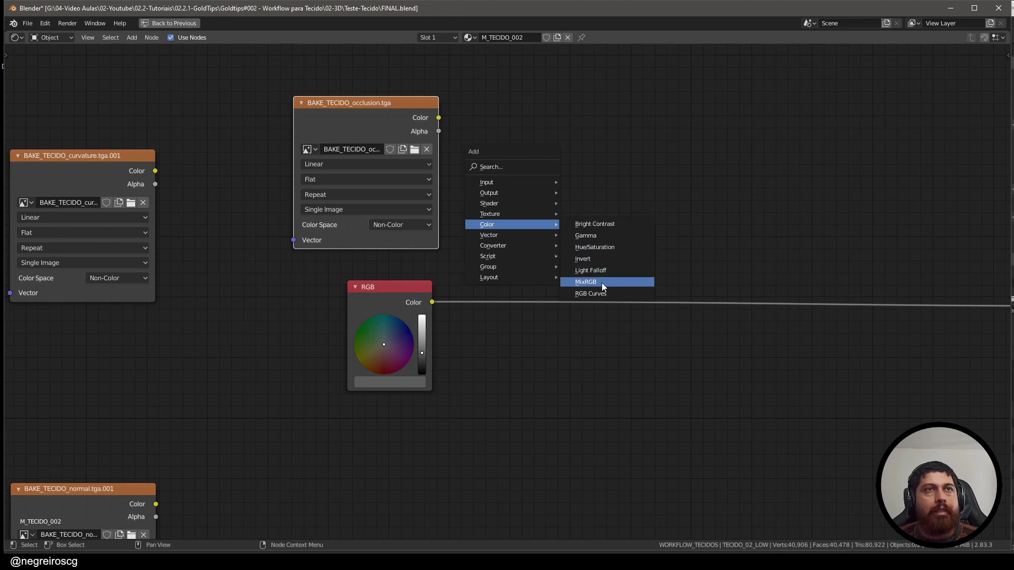
pyautogui.click(585, 282)
pyautogui.click(710, 269)
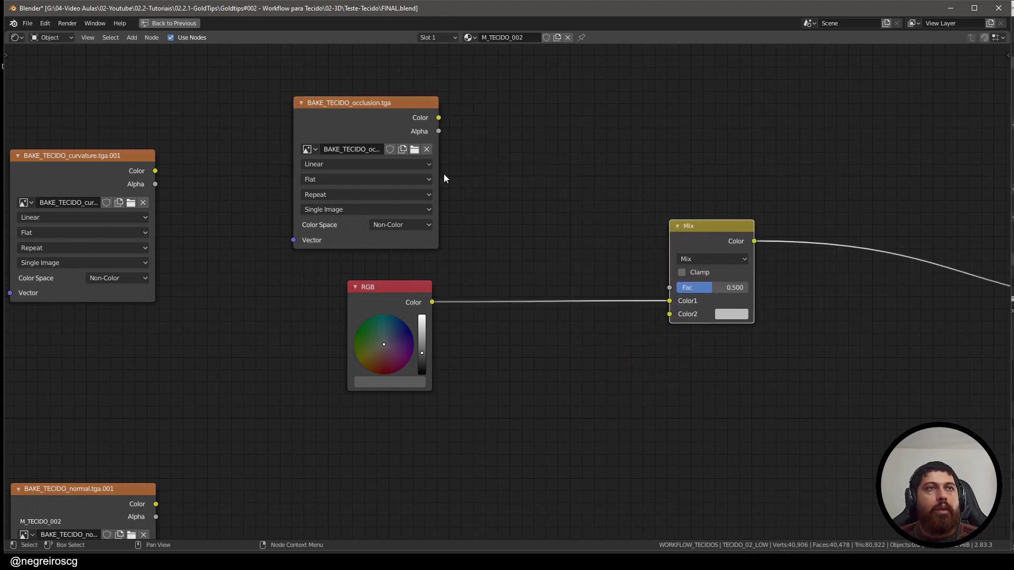
# Step: Connect the occlusion texture's Color to the Mix node's Color2 input and set the blend mode to Multiply
pyautogui.moveTo(438, 117); pyautogui.dragTo(670, 313)
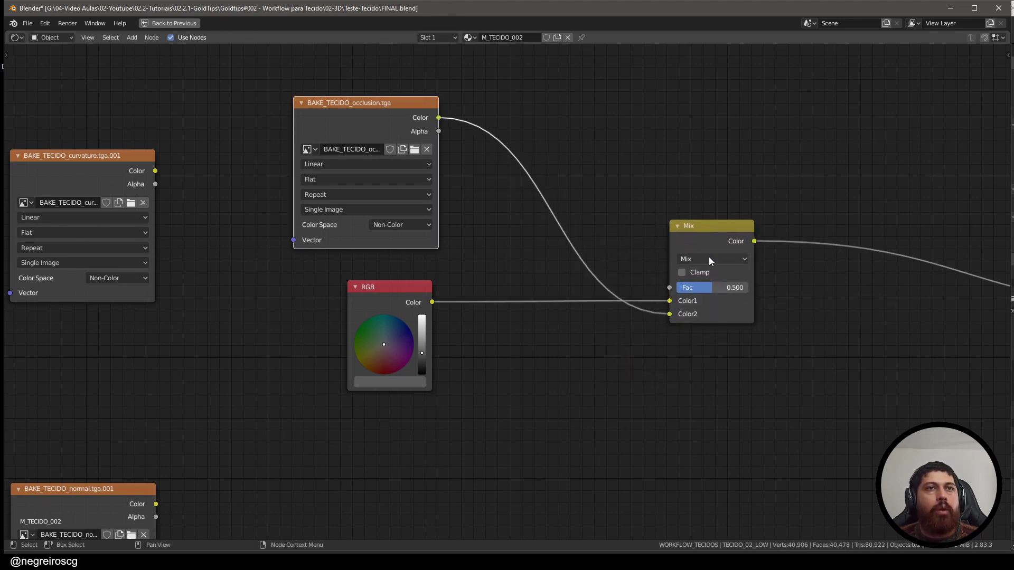
pyautogui.click(708, 258)
pyautogui.click(696, 307)
pyautogui.moveTo(460, 208); pyautogui.dragTo(581, 254, button='middle')
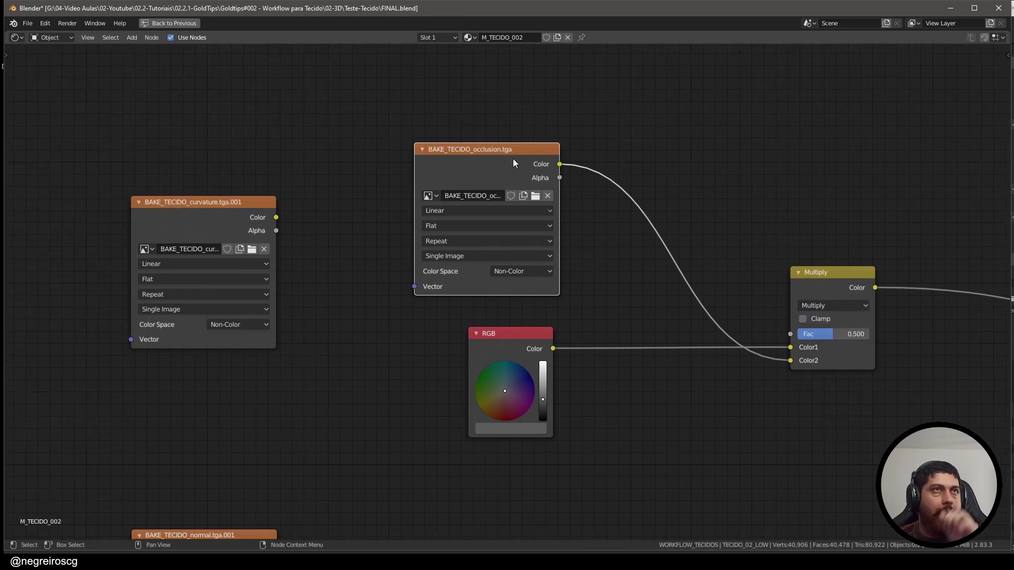
# Step: Raise the occlusion texture node to make room and insert a ColorRamp node between it and the Multiply node
pyautogui.moveTo(502, 153); pyautogui.dragTo(476, 107)
pyautogui.moveTo(611, 153); pyautogui.dragTo(575, 201, button='middle')
pyautogui.hotkey('shift', 'a')
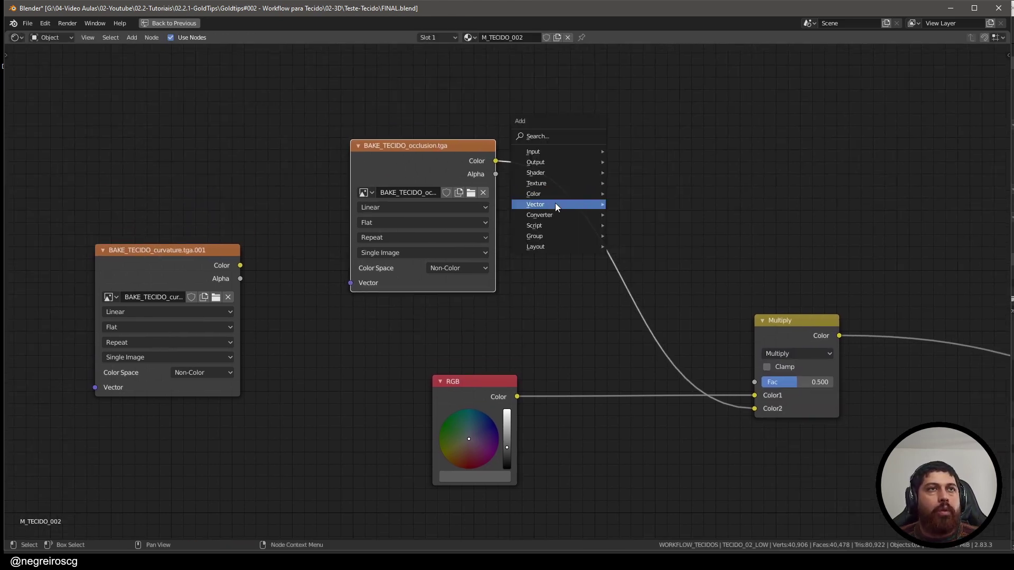
pyautogui.moveTo(552, 211)
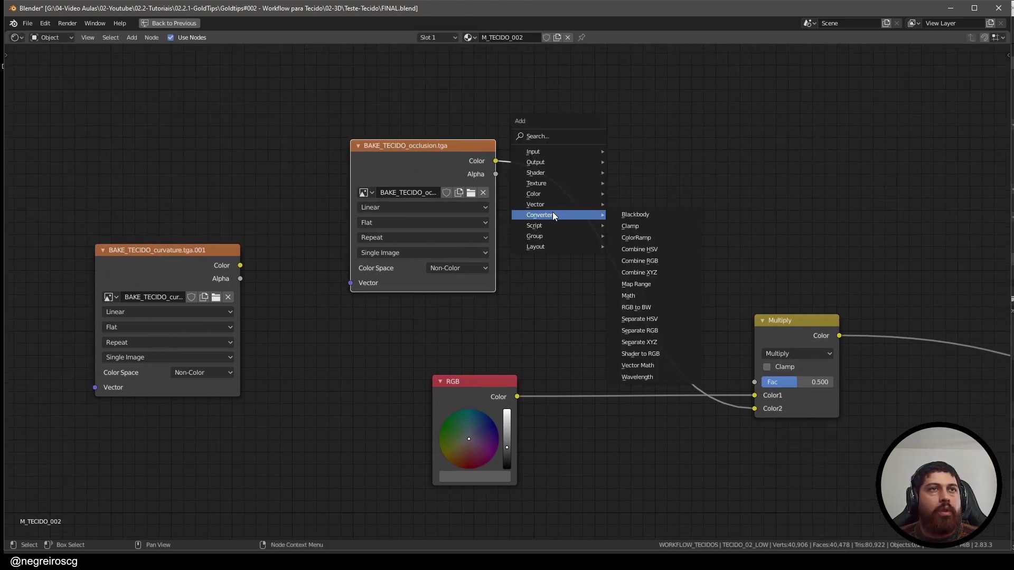
pyautogui.click(675, 237)
pyautogui.click(606, 194)
pyautogui.moveTo(606, 194); pyautogui.dragTo(549, 239, button='middle')
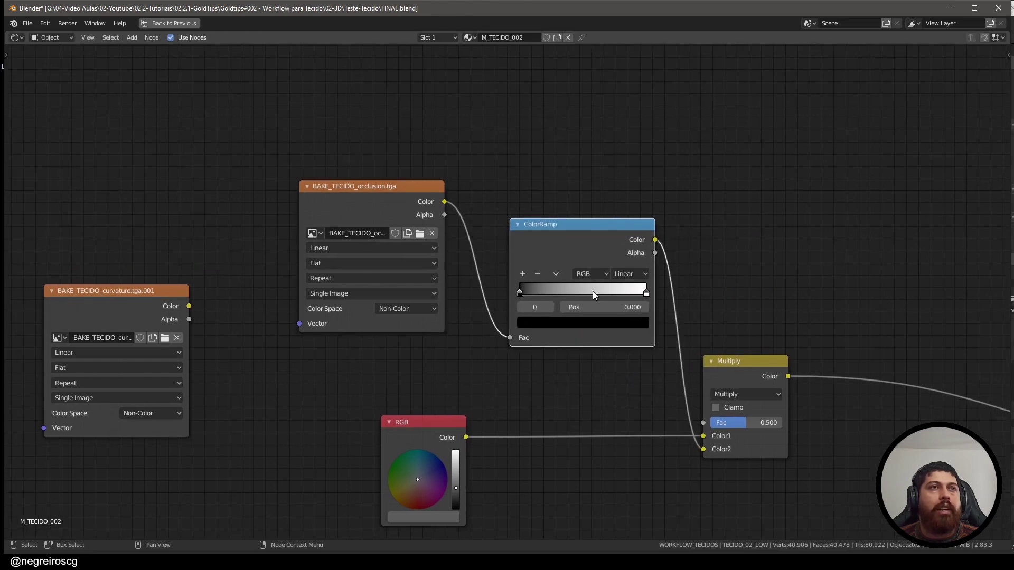
pyautogui.moveTo(593, 291); pyautogui.dragTo(573, 293, button='middle')
# Step: Restore the full workspace layout and set the Multiply node's Fac to 1.000
pyautogui.hotkey('ctrl', 'space')
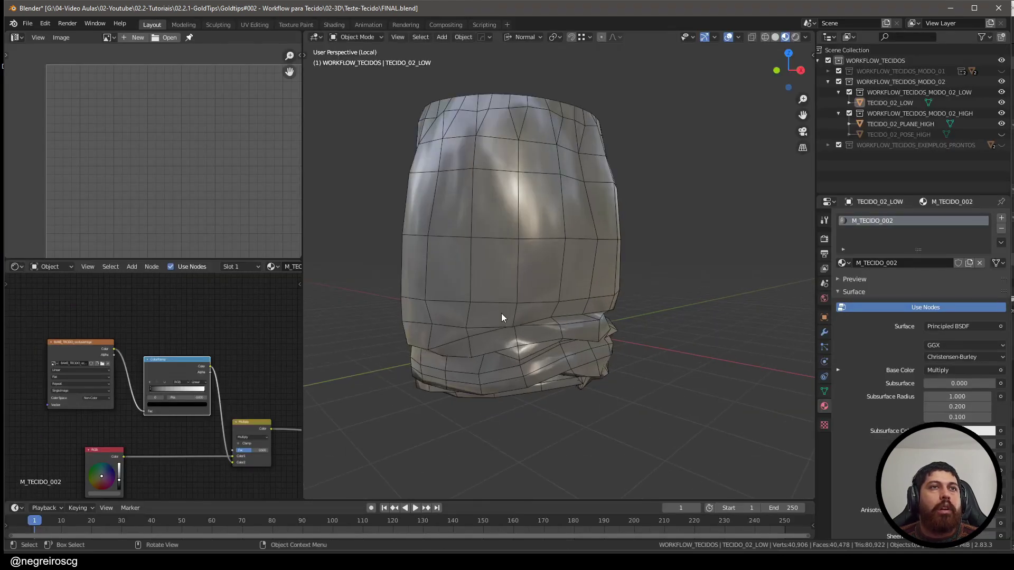
pyautogui.scroll(4, 212, 377)
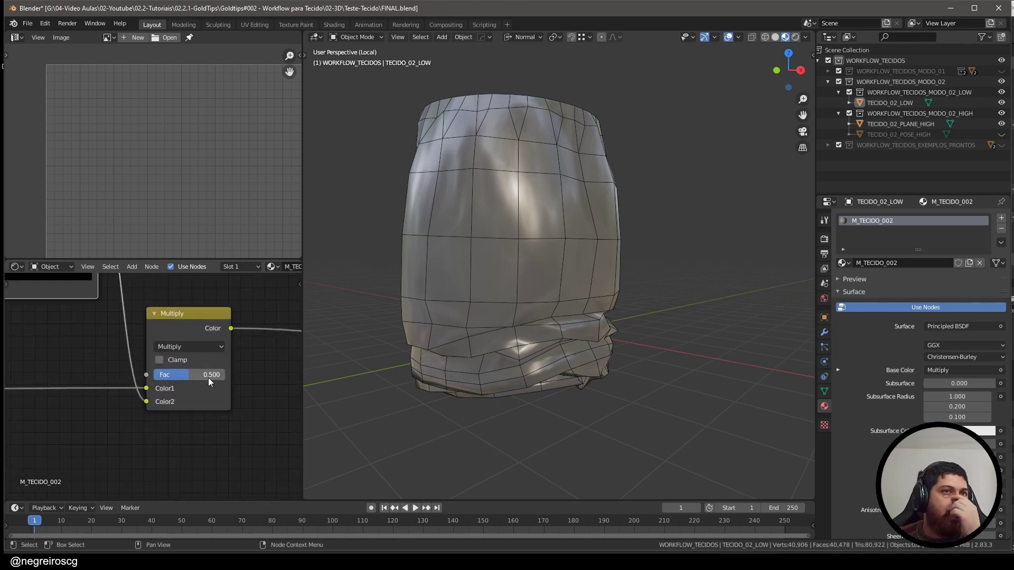
pyautogui.moveTo(499, 350); pyautogui.dragTo(518, 334, button='middle')
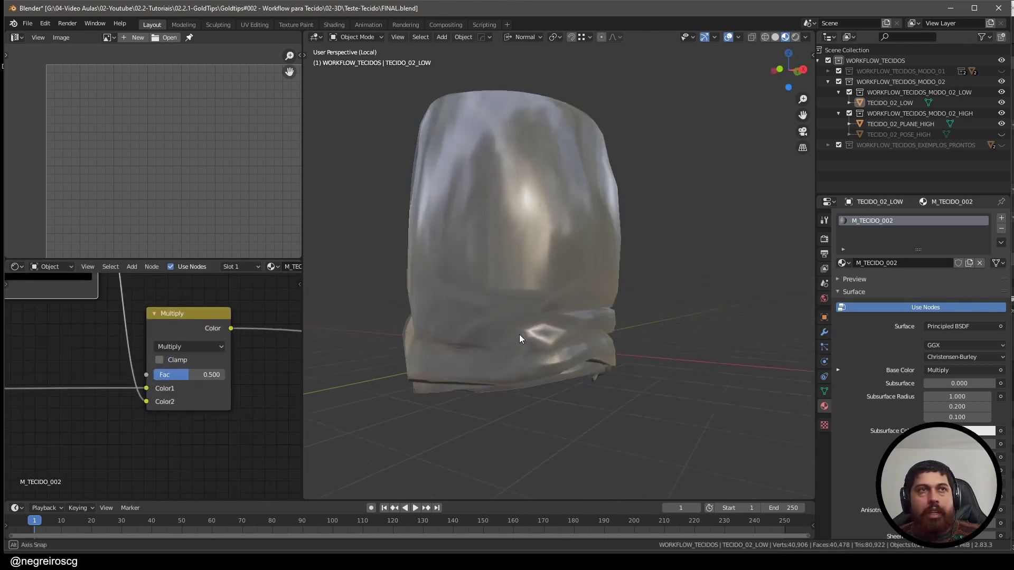
pyautogui.scroll(-3, 152, 389)
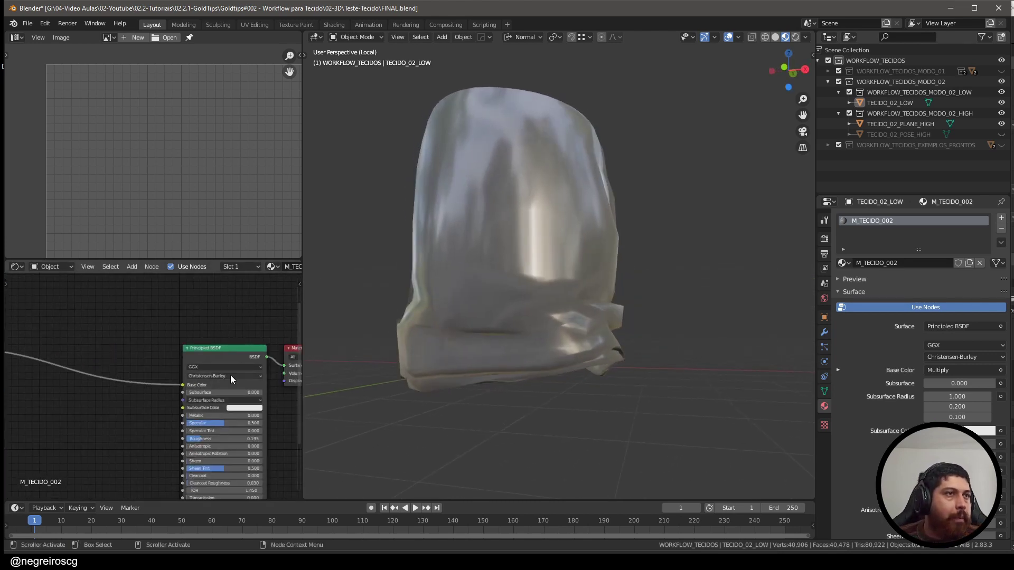
pyautogui.moveTo(152, 389); pyautogui.dragTo(2, 410, button='middle')
pyautogui.scroll(5, 185, 410)
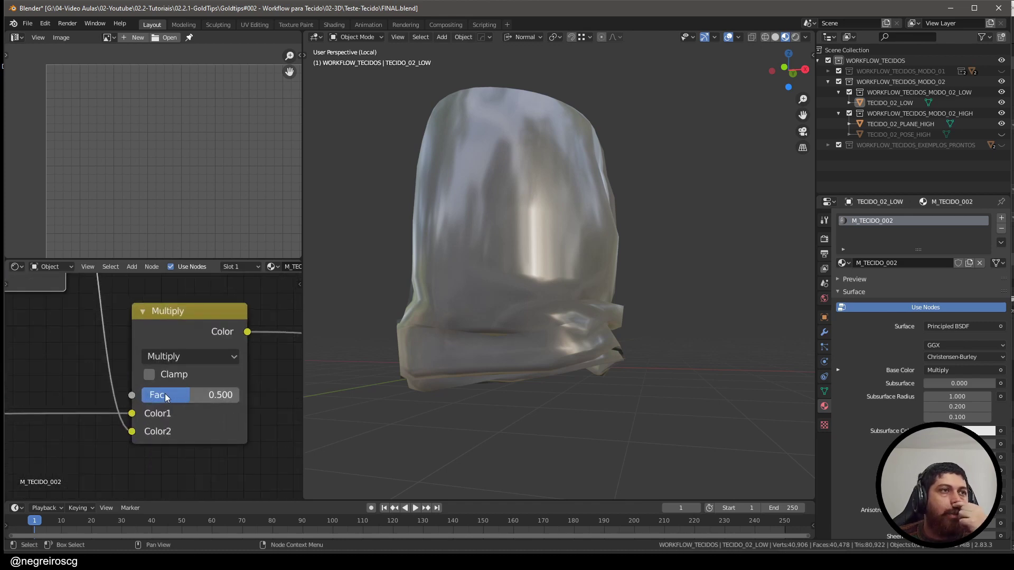
pyautogui.scroll(-2, 166, 398)
pyautogui.moveTo(166, 398); pyautogui.dragTo(191, 426, button='middle')
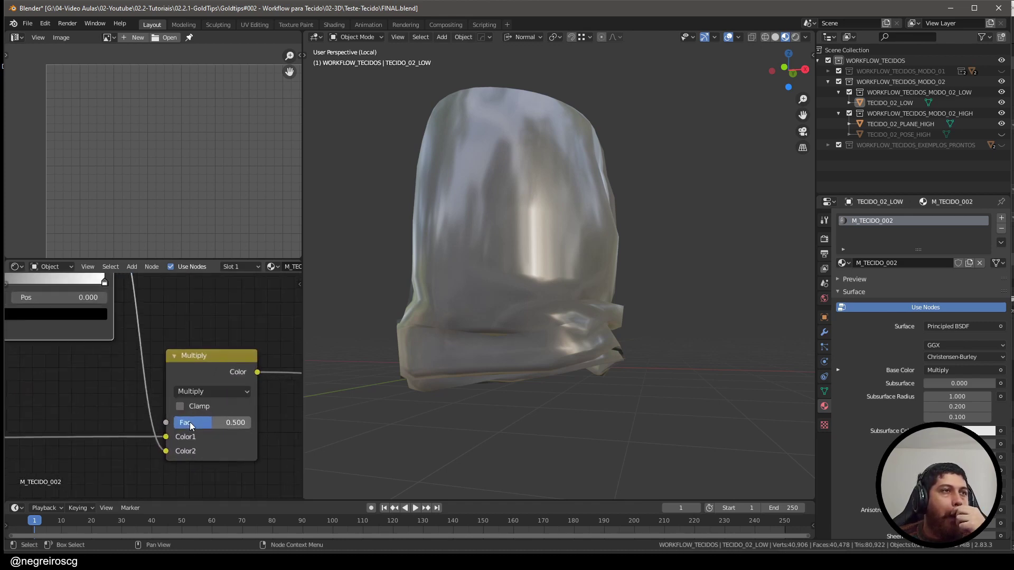
pyautogui.scroll(1, 191, 426)
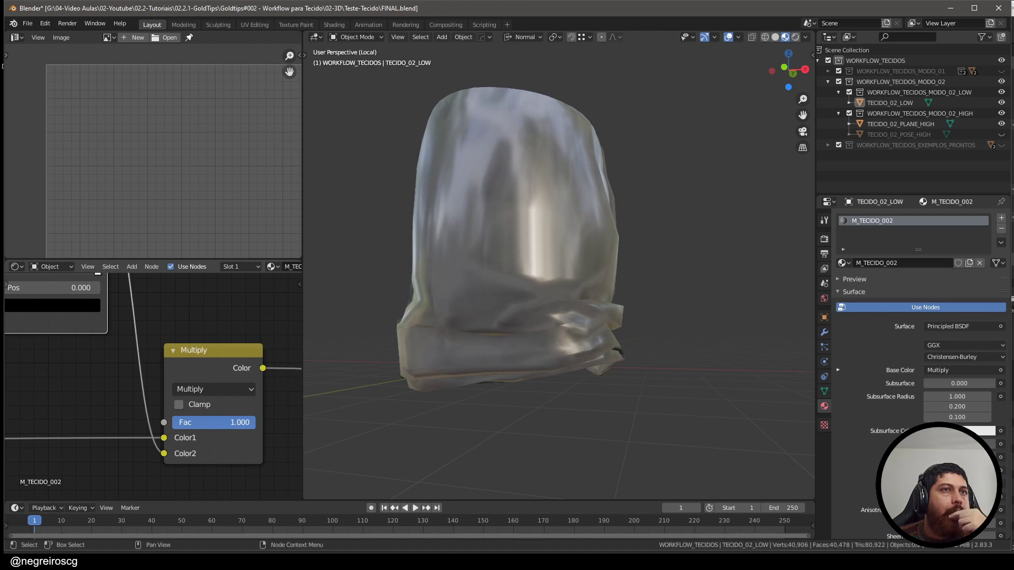
pyautogui.moveTo(192, 422)
pyautogui.mouseDown()
pyautogui.moveTo(179, 423)
pyautogui.moveTo(255, 423)
pyautogui.mouseUp()
pyautogui.moveTo(95, 334); pyautogui.dragTo(166, 417, button='middle')
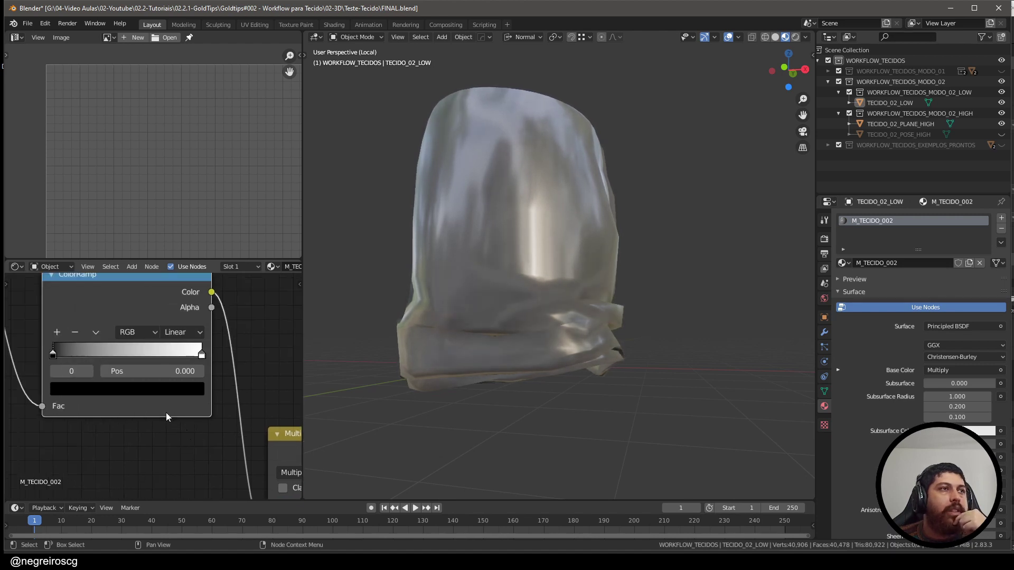
# Step: Move the ColorRamp's black stop to position 0.400, leaving the white stop at 1.000
pyautogui.moveTo(53, 354); pyautogui.dragTo(149, 364)
pyautogui.moveTo(491, 337); pyautogui.dragTo(530, 359, button='middle')
pyautogui.moveTo(146, 359); pyautogui.dragTo(114, 357)
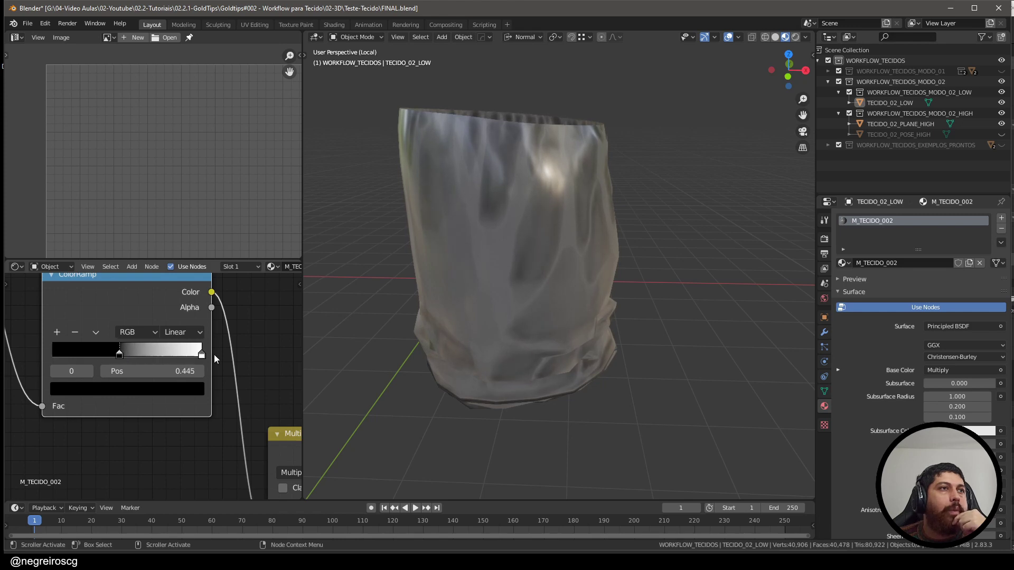
pyautogui.moveTo(202, 355); pyautogui.dragTo(196, 357)
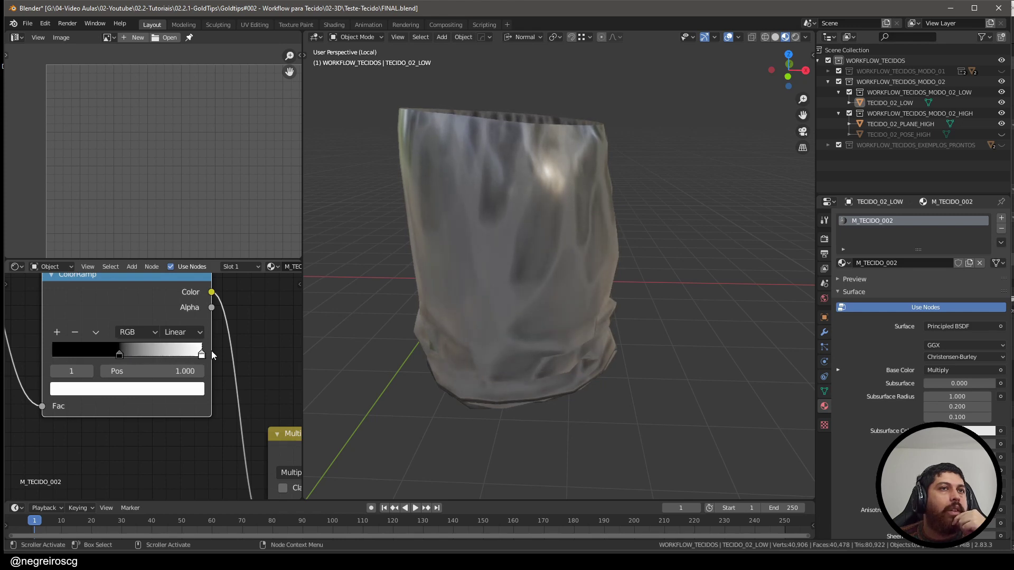
pyautogui.moveTo(121, 357); pyautogui.dragTo(113, 358)
# Step: Move the curvature texture node above the ColorRamp node in the enlarged node editor
pyautogui.scroll(-4, 131, 404)
pyautogui.scroll(-4, 131, 405)
pyautogui.moveTo(152, 417); pyautogui.dragTo(132, 401, button='middle')
pyautogui.scroll(2, 132, 401)
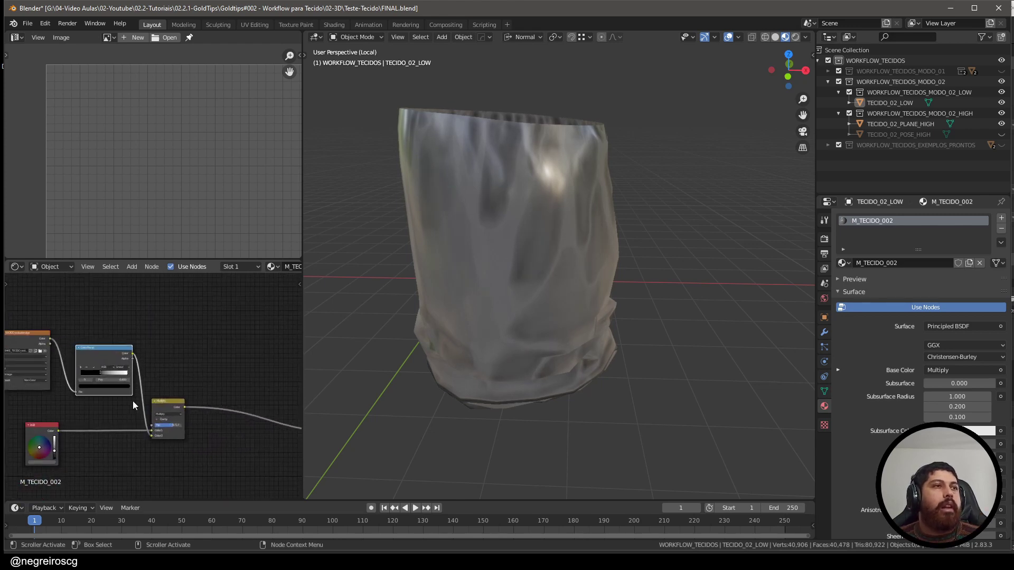
pyautogui.hotkey('ctrl', 'space')
pyautogui.scroll(-4, 129, 398)
pyautogui.moveTo(152, 337); pyautogui.dragTo(199, 328, button='middle')
pyautogui.scroll(2, 110, 360)
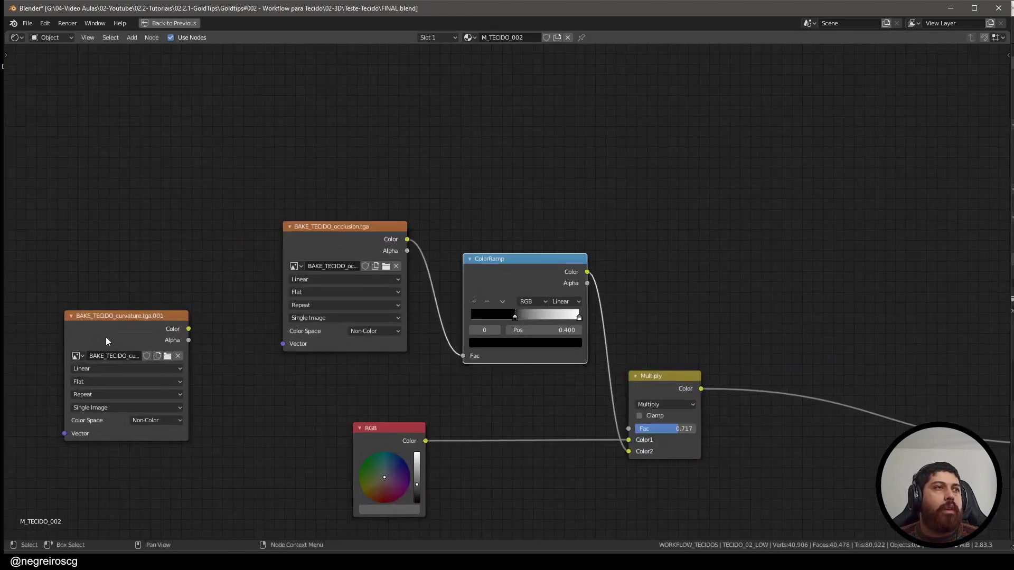
pyautogui.moveTo(106, 337); pyautogui.dragTo(513, 124)
# Step: Insert a MixRGB node into the link between the Multiply node and the Principled BSDF's Base Color
pyautogui.moveTo(751, 335); pyautogui.dragTo(476, 302, button='middle')
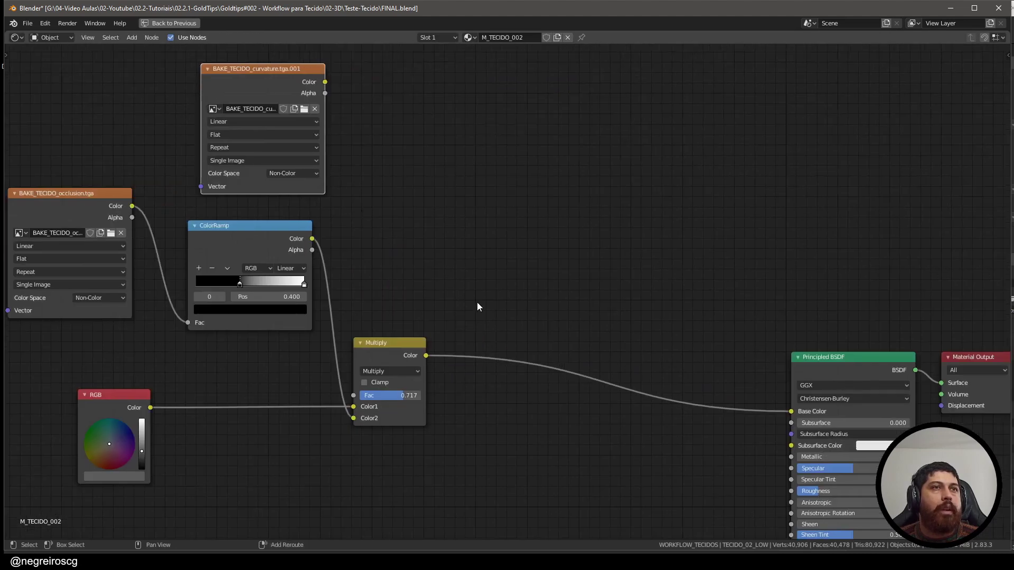
pyautogui.hotkey('shift', 'a')
pyautogui.moveTo(483, 265)
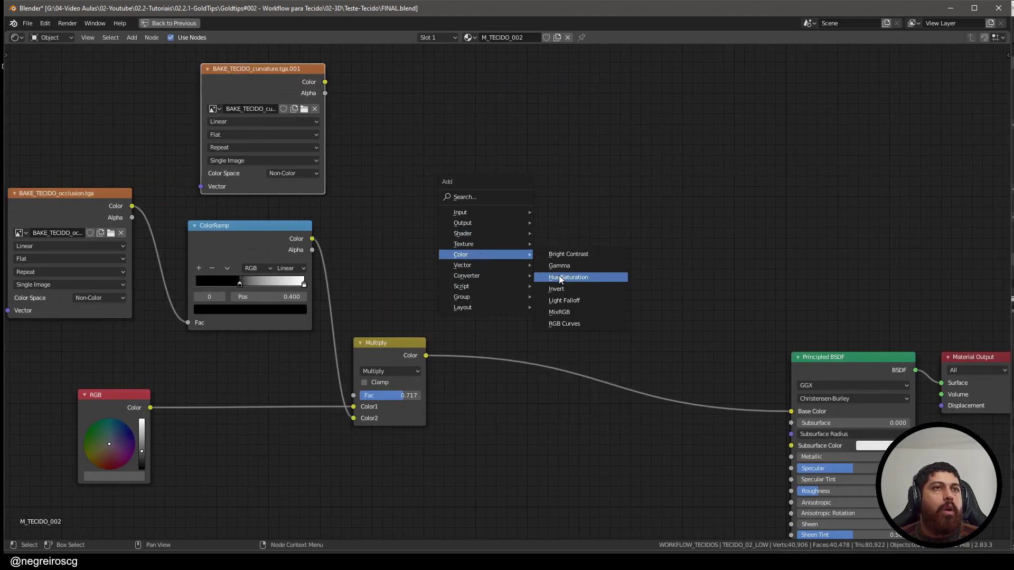
pyautogui.click(575, 312)
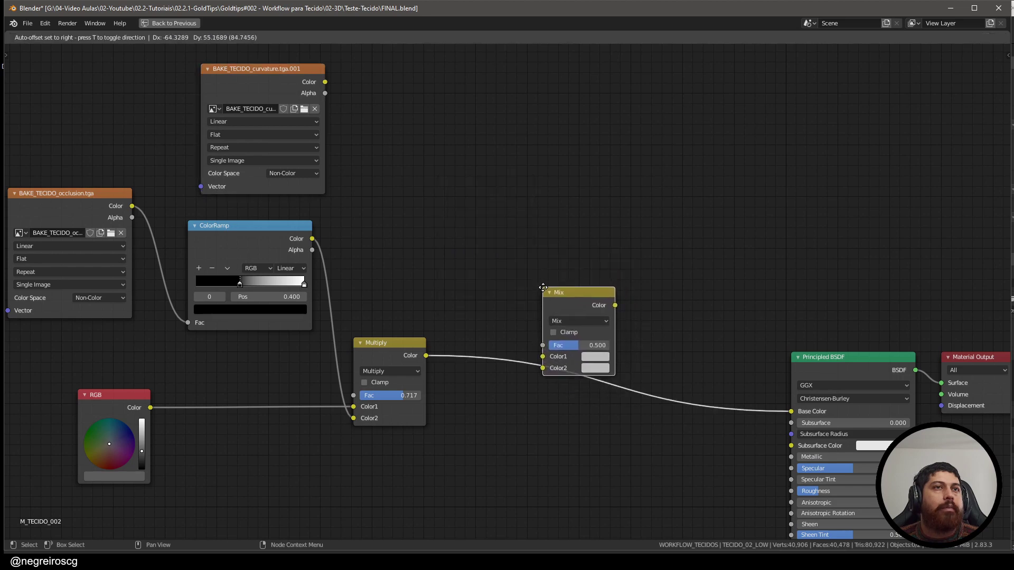
pyautogui.click(549, 302)
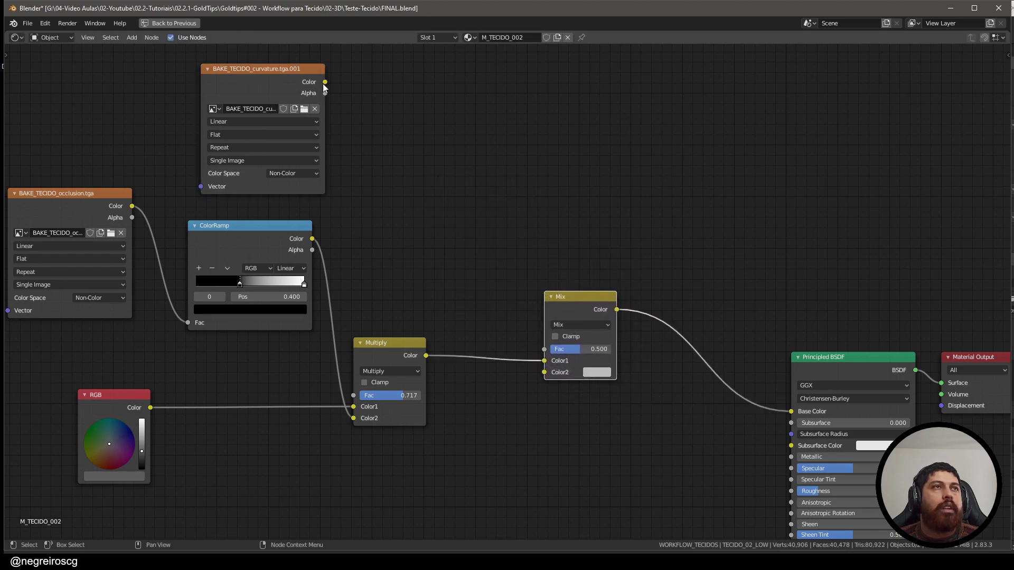
# Step: Connect the curvature texture's Color to the new Mix node's Color2 input and set the blend mode to Add
pyautogui.moveTo(324, 83); pyautogui.dragTo(545, 372)
pyautogui.scroll(2, 580, 332)
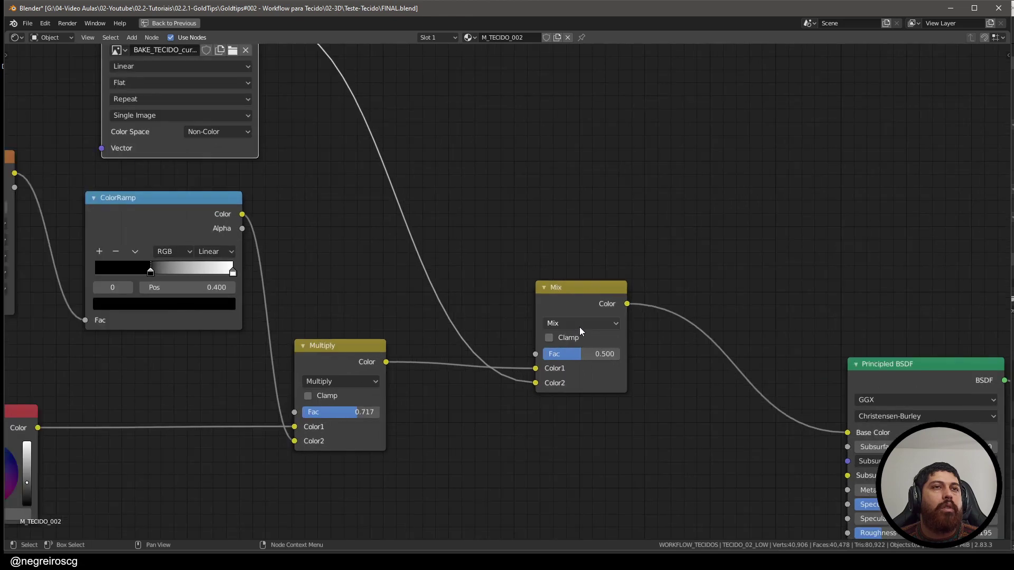
pyautogui.click(579, 324)
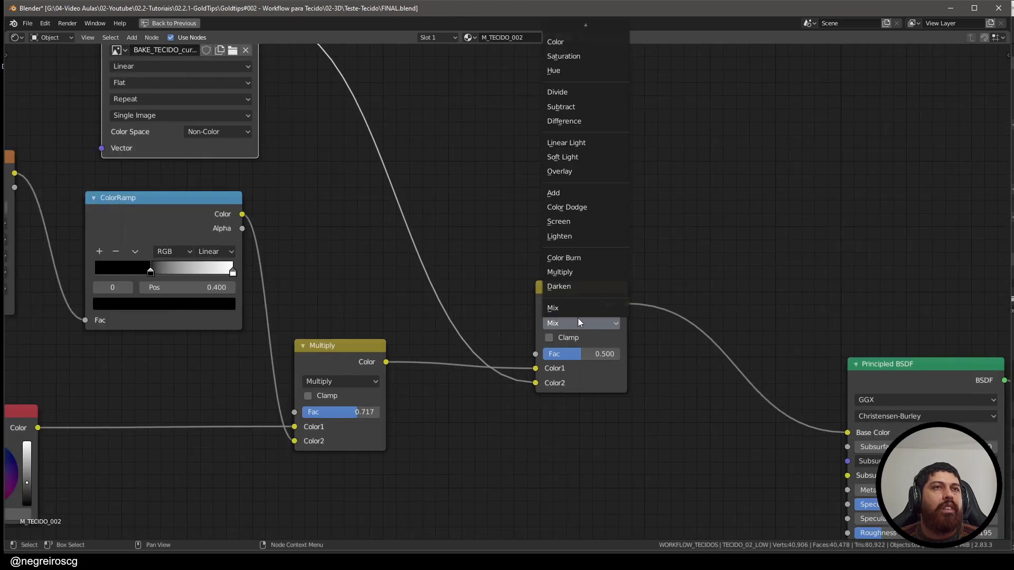
pyautogui.click(583, 192)
pyautogui.scroll(1, 583, 192)
pyautogui.hotkey('ctrl', 'space')
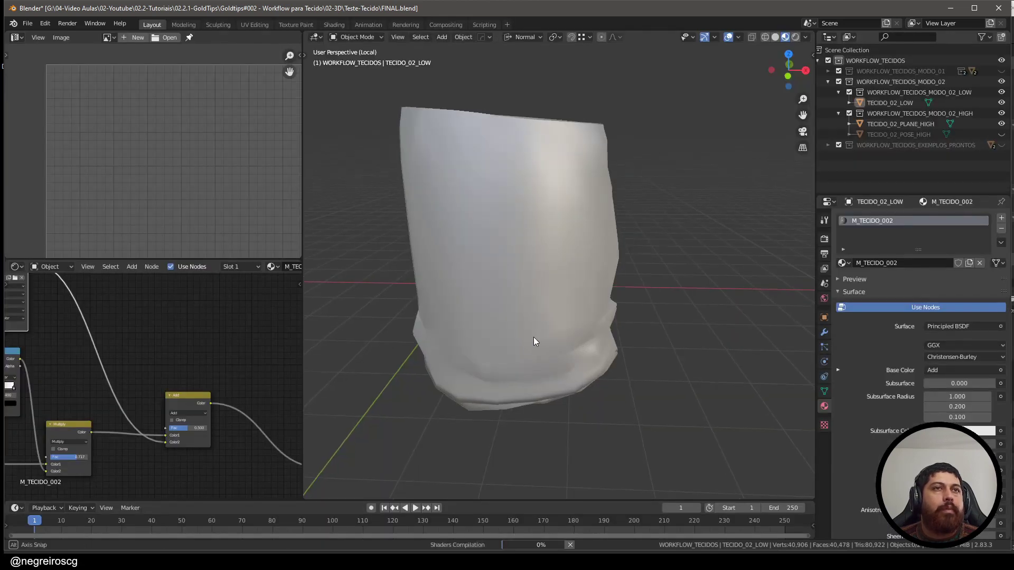
# Step: Try adjusting the Add node's Fac to test the curvature map's strength on the cloth
pyautogui.scroll(3, 189, 412)
pyautogui.scroll(1, 155, 400)
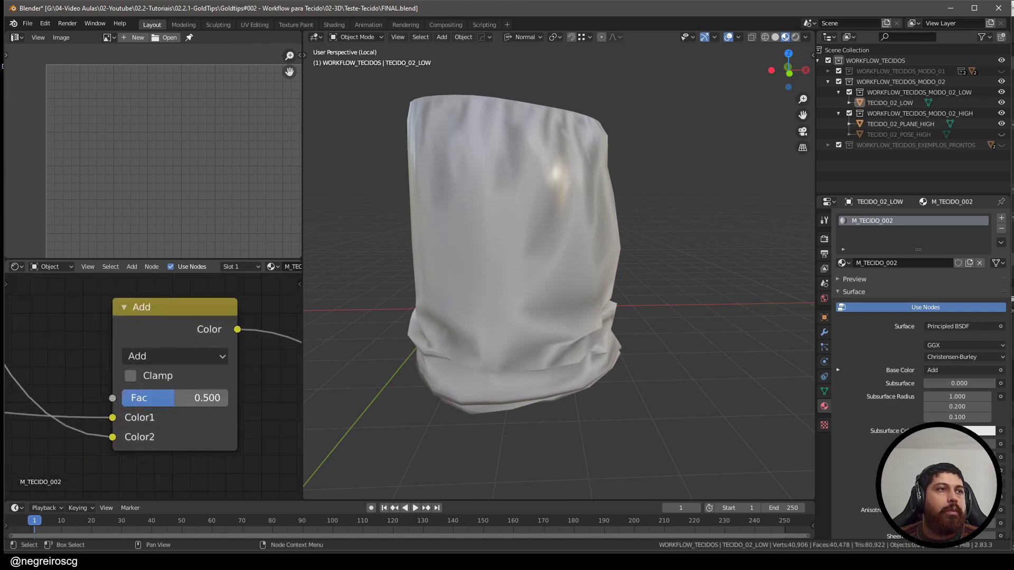
pyautogui.moveTo(154, 400)
pyautogui.mouseDown()
pyautogui.moveTo(128, 400)
pyautogui.moveTo(154, 399)
pyautogui.mouseUp()
# Step: Insert a Math node into the link between the curvature texture and the Add node's Color2 input
pyautogui.scroll(-4, 164, 393)
pyautogui.moveTo(135, 372); pyautogui.dragTo(207, 408, button='middle')
pyautogui.scroll(-3, 227, 468)
pyautogui.scroll(-3, 197, 439)
pyautogui.hotkey('ctrl', 'space')
pyautogui.scroll(-4, 606, 370)
pyautogui.moveTo(516, 183); pyautogui.dragTo(511, 231, button='middle')
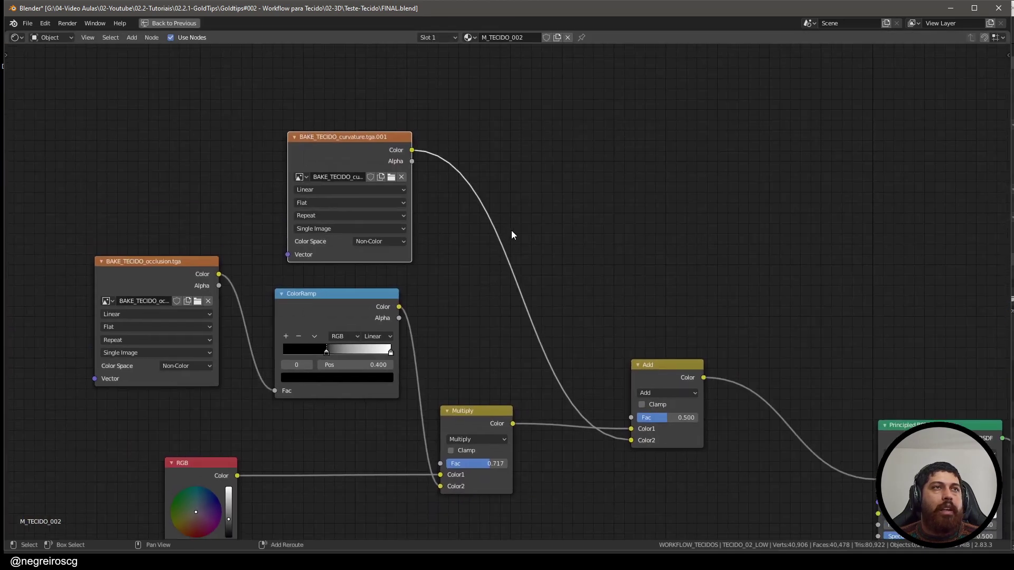
pyautogui.hotkey('shift', 'a')
pyautogui.moveTo(478, 243)
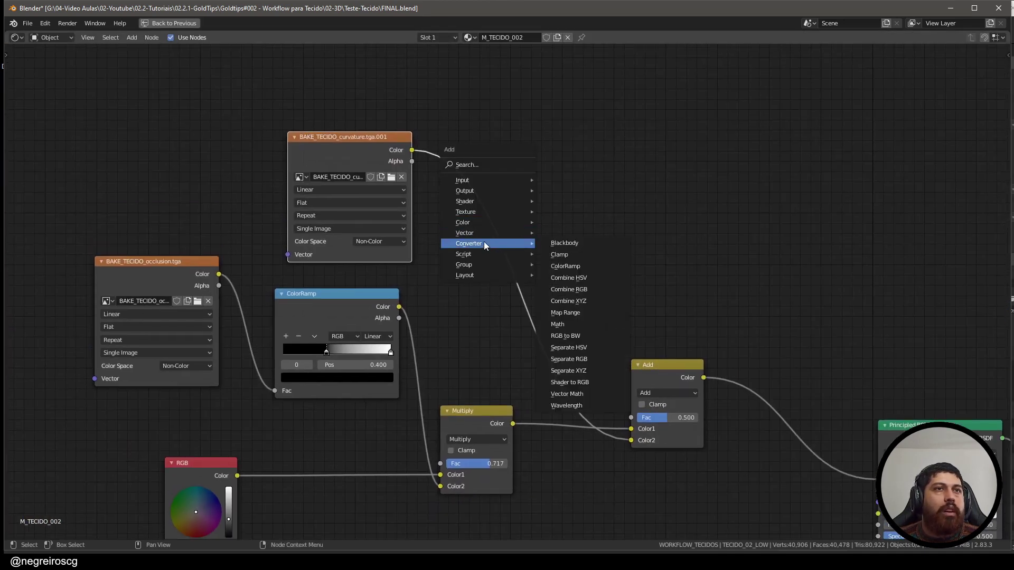
pyautogui.click(566, 325)
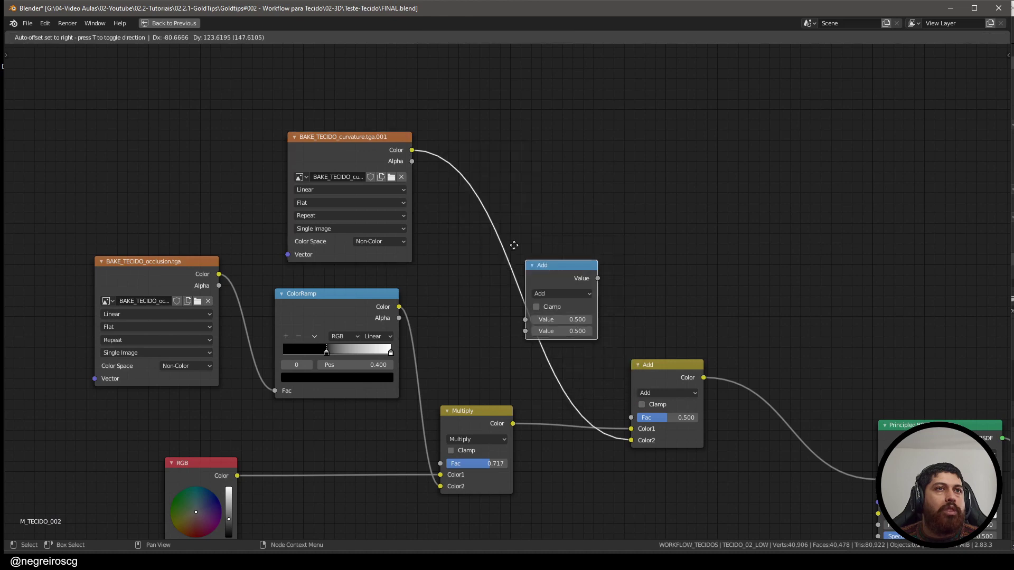
pyautogui.click(527, 243)
# Step: Set the Math node's operation to Power and its Exponent to 3.700
pyautogui.scroll(2, 528, 246)
pyautogui.click(528, 248)
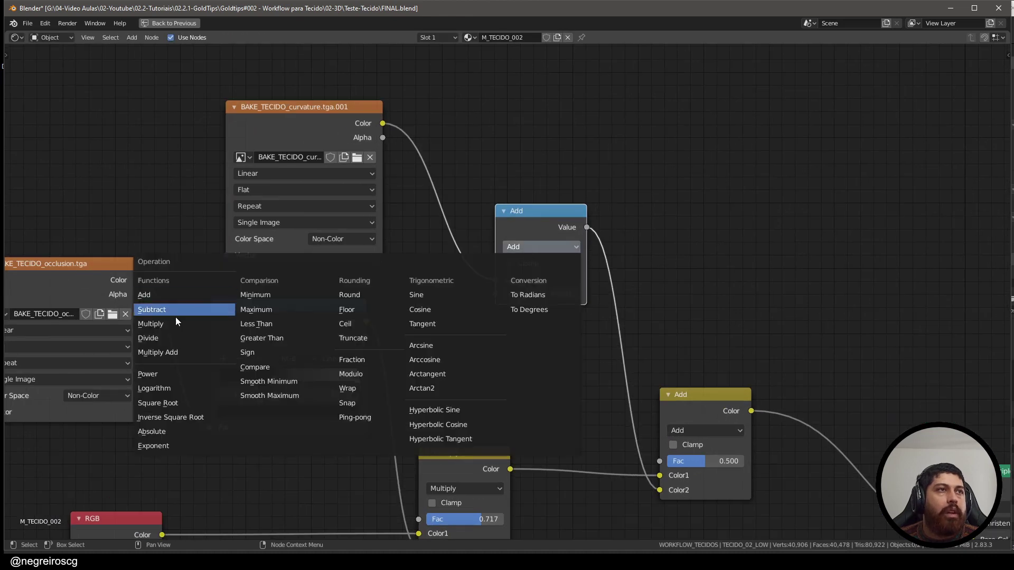
pyautogui.click(162, 374)
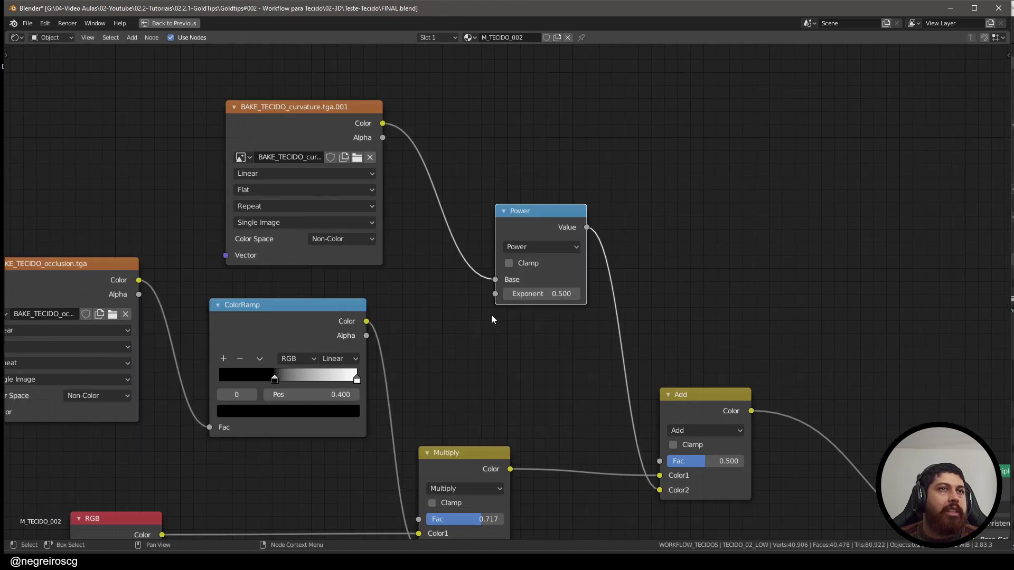
pyautogui.moveTo(528, 307); pyautogui.dragTo(561, 342, button='middle')
pyautogui.hotkey('ctrl', 'space')
pyautogui.scroll(4, 149, 406)
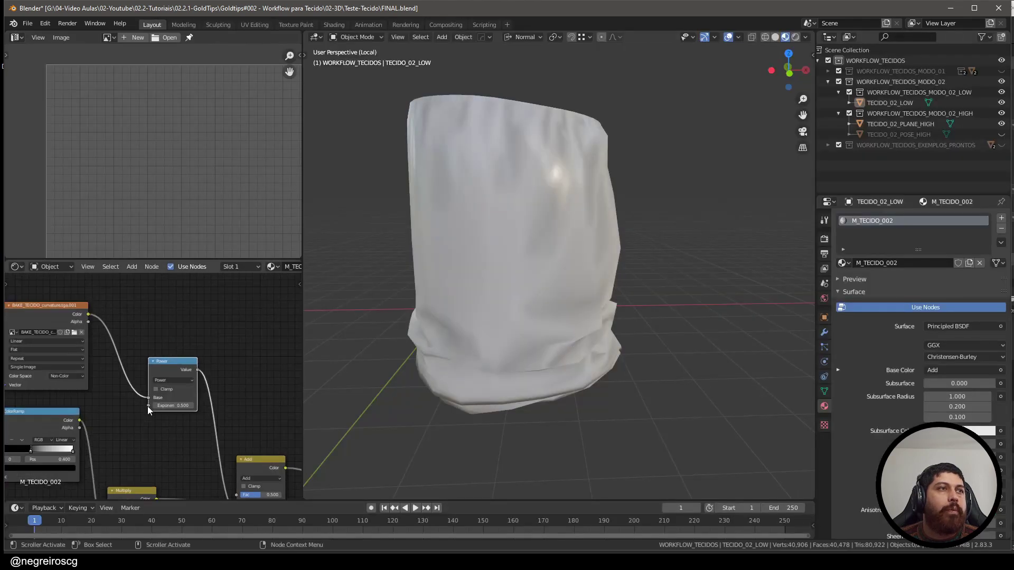
pyautogui.moveTo(151, 407); pyautogui.dragTo(69, 329, button='middle')
pyautogui.scroll(3, 76, 324)
pyautogui.moveTo(82, 325)
pyautogui.mouseDown()
pyautogui.moveTo(119, 325)
pyautogui.moveTo(105, 325)
pyautogui.mouseUp()
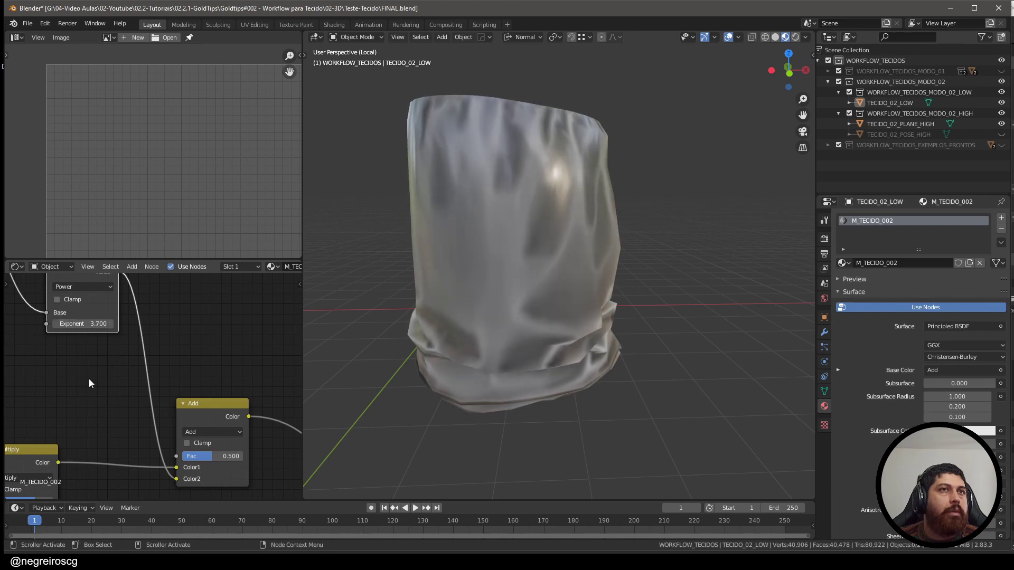
# Step: Set the Add mix node's Fac to 0.458
pyautogui.moveTo(185, 474); pyautogui.dragTo(162, 422, button='middle')
pyautogui.scroll(2, 187, 401)
pyautogui.moveTo(190, 404); pyautogui.dragTo(201, 405)
# Step: Move the normal texture node into the free area below the RGB node
pyautogui.scroll(-7, 77, 391)
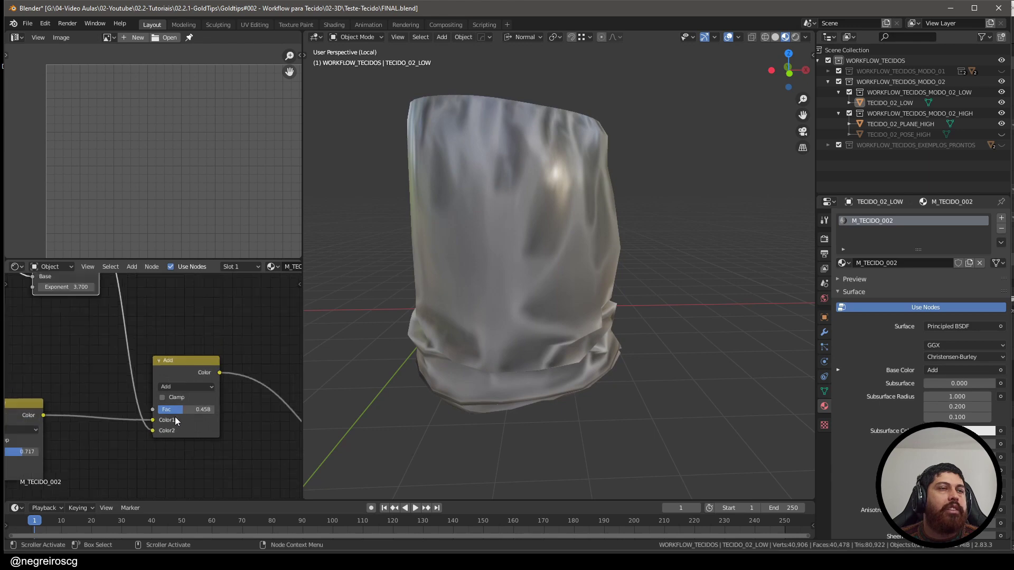
pyautogui.scroll(3, 75, 390)
pyautogui.moveTo(77, 392); pyautogui.dragTo(159, 397)
pyautogui.moveTo(160, 397); pyautogui.dragTo(89, 406, button='middle')
pyautogui.hotkey('ctrl', 'space')
# Step: Add a Normal Map node between the normal texture and the Principled BSDF
pyautogui.moveTo(517, 327); pyautogui.dragTo(367, 335, button='middle')
pyautogui.scroll(4, 367, 334)
pyautogui.hotkey('shift', 'a')
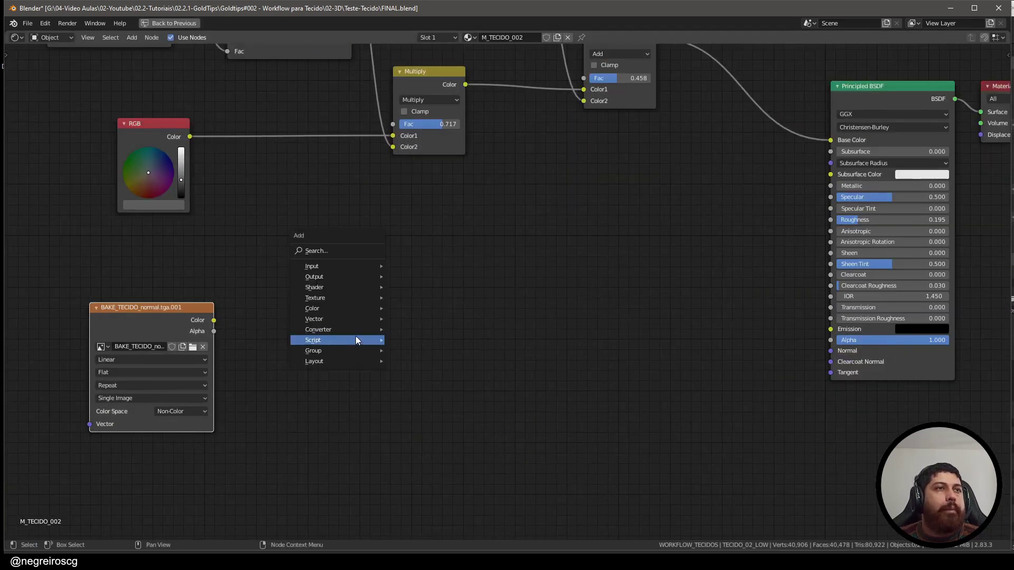
pyautogui.moveTo(327, 340)
pyautogui.moveTo(328, 317)
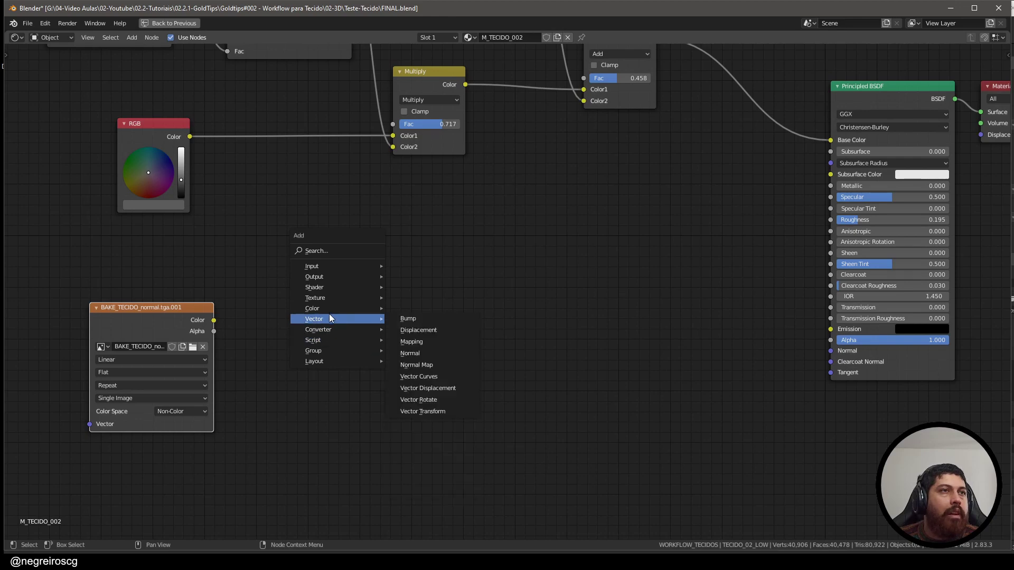
pyautogui.click(436, 365)
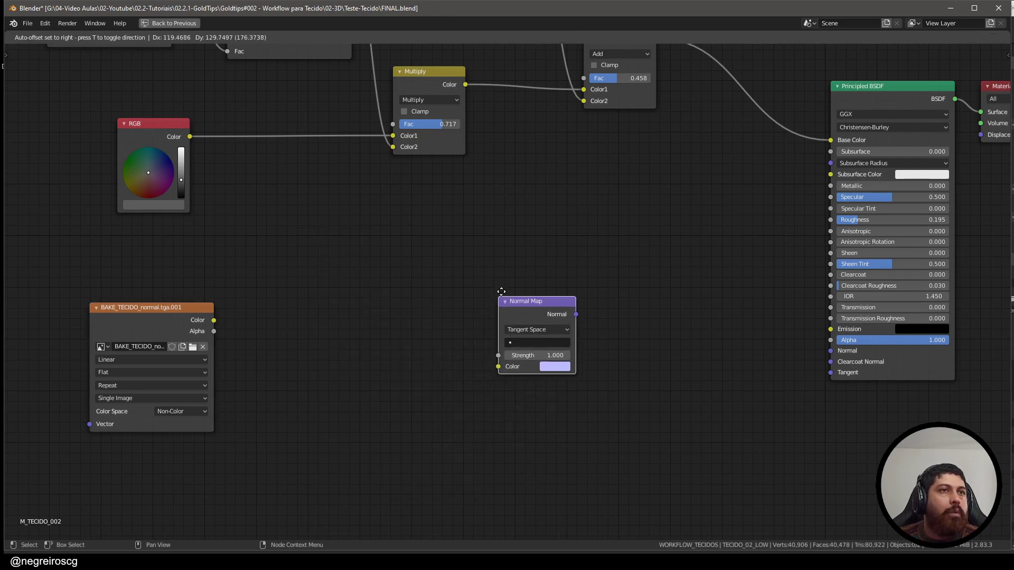
pyautogui.click(506, 283)
# Step: Move the normal texture node closer to the Normal Map node and keep the map's space as Tangent Space
pyautogui.scroll(3, 145, 366)
pyautogui.moveTo(149, 418); pyautogui.dragTo(330, 388)
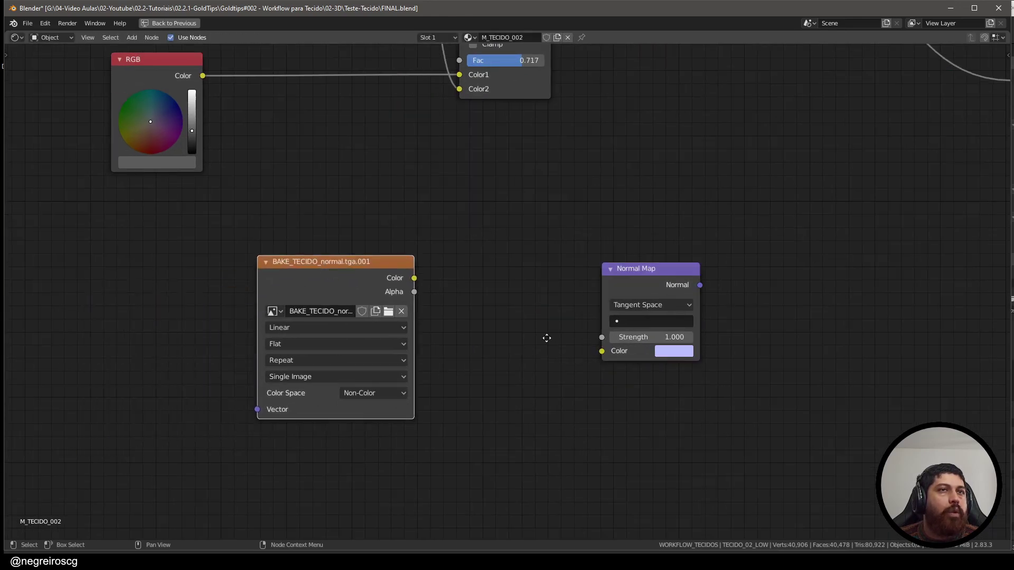
pyautogui.moveTo(546, 336); pyautogui.dragTo(382, 343, button='middle')
pyautogui.scroll(-1, 382, 343)
pyautogui.scroll(2, 437, 327)
pyautogui.click(437, 326)
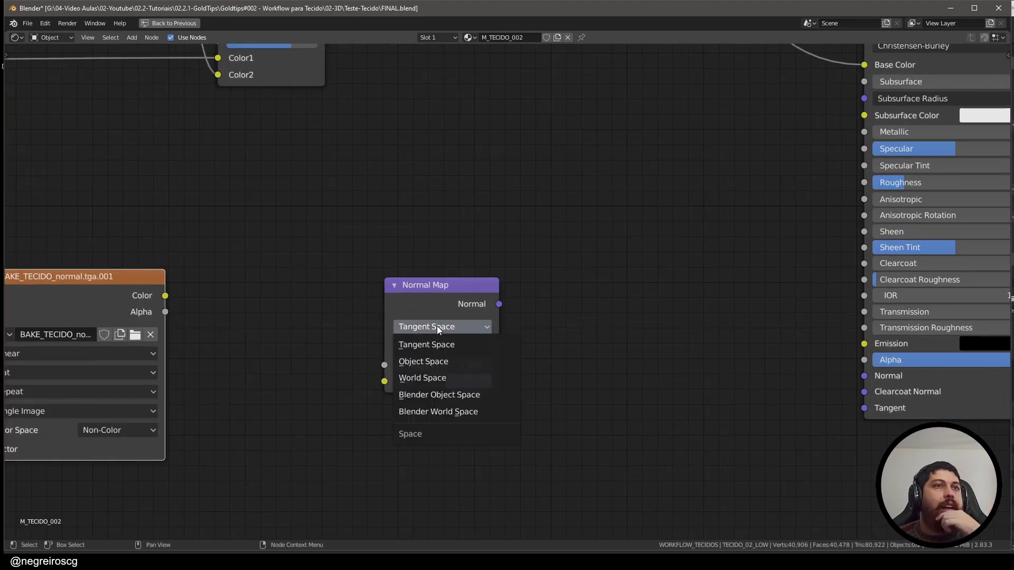
pyautogui.click(437, 327)
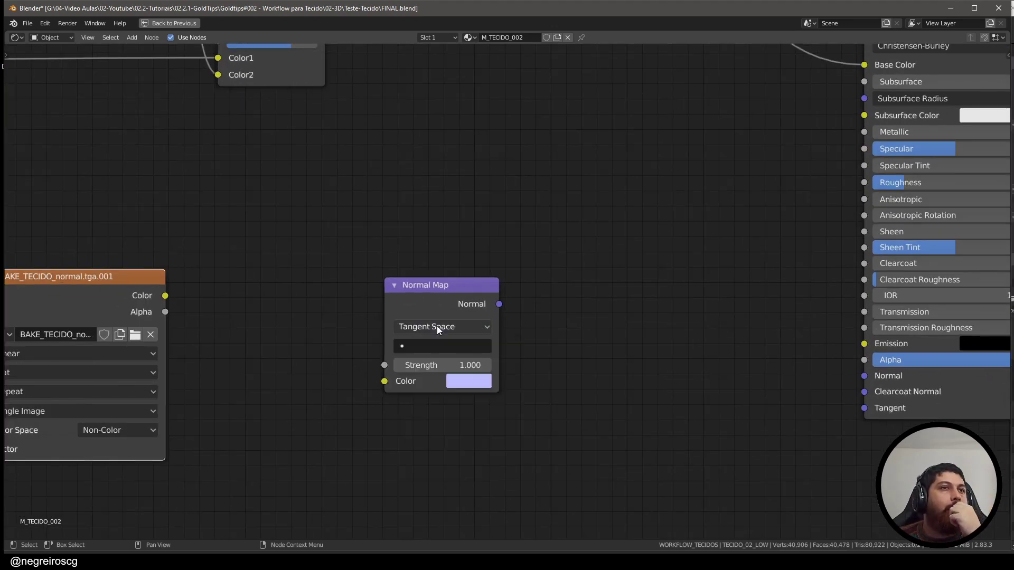
# Step: Connect the normal texture's Color to the Normal Map's Color, and the Normal Map's output to the Principled BSDF's Normal
pyautogui.scroll(-4, 330, 310)
pyautogui.moveTo(330, 310); pyautogui.dragTo(364, 299, button='middle')
pyautogui.moveTo(247, 338); pyautogui.dragTo(226, 326)
pyautogui.moveTo(227, 291); pyautogui.dragTo(400, 353)
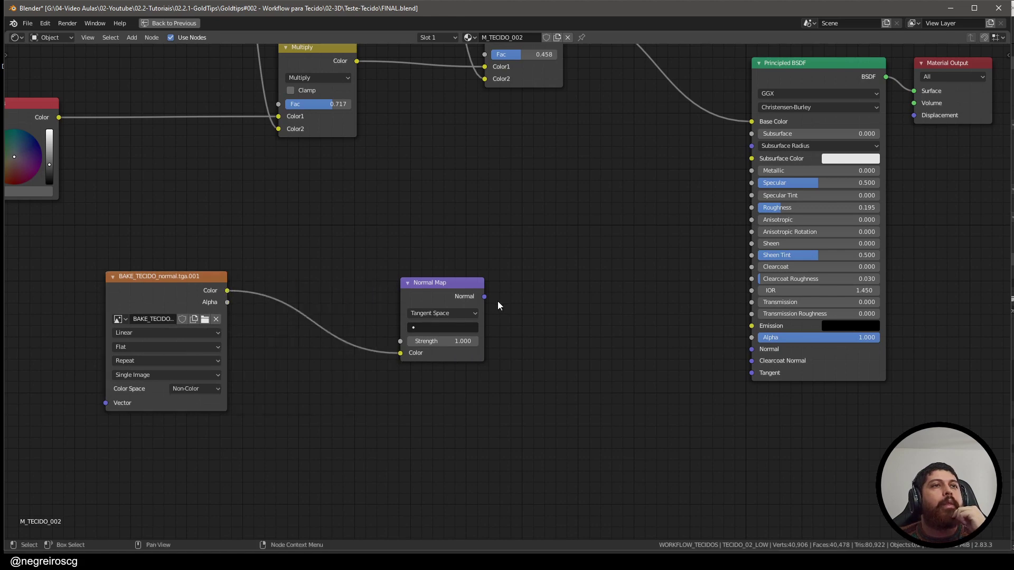
pyautogui.moveTo(484, 296); pyautogui.dragTo(757, 349)
pyautogui.moveTo(727, 340); pyautogui.dragTo(709, 362, button='middle')
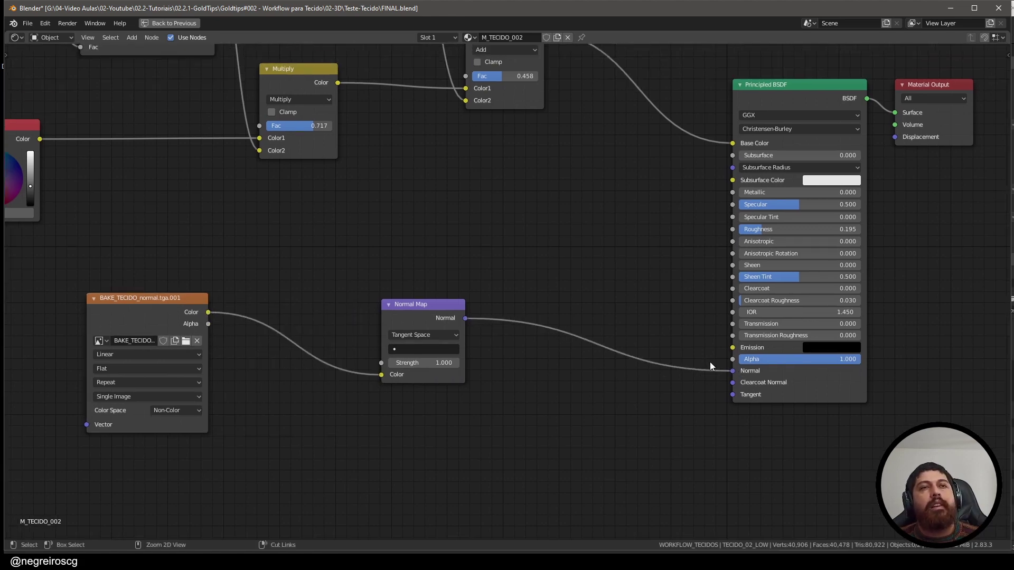
pyautogui.hotkey('ctrl', 'space')
pyautogui.moveTo(545, 309); pyautogui.dragTo(586, 345, button='middle')
# Step: Move the normal texture node away from the Normal Map node to make room between them
pyautogui.hotkey('ctrl', 'space')
pyautogui.moveTo(200, 450); pyautogui.dragTo(436, 388, button='middle')
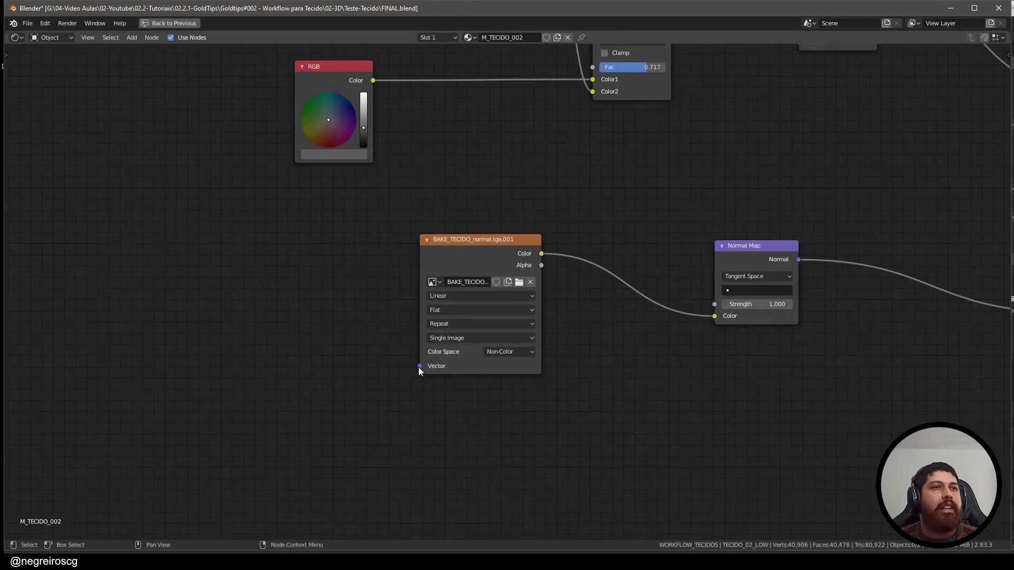
pyautogui.scroll(2, 429, 358)
pyautogui.scroll(-4, 496, 288)
pyautogui.moveTo(473, 241); pyautogui.dragTo(263, 288)
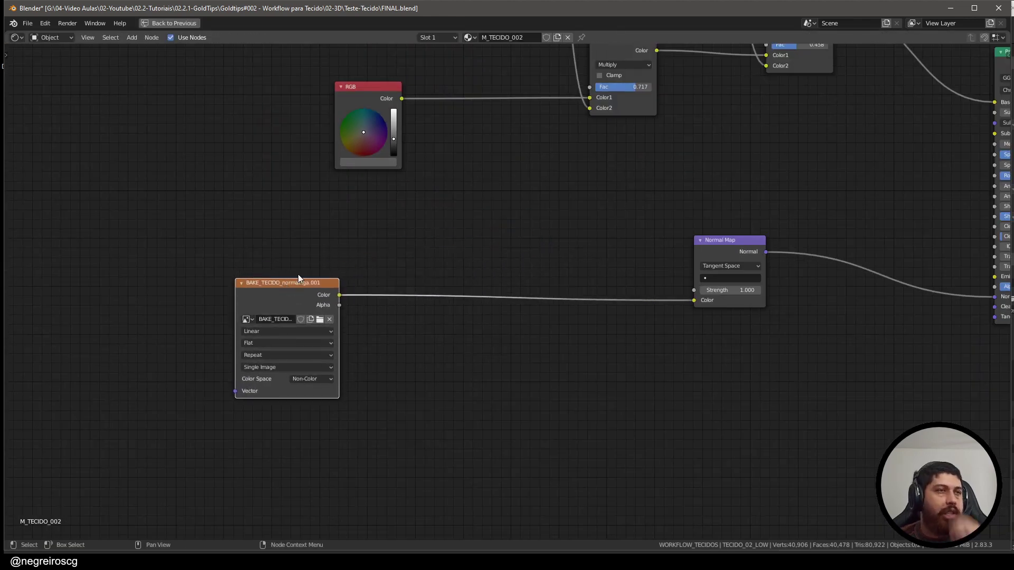
pyautogui.scroll(1, 298, 274)
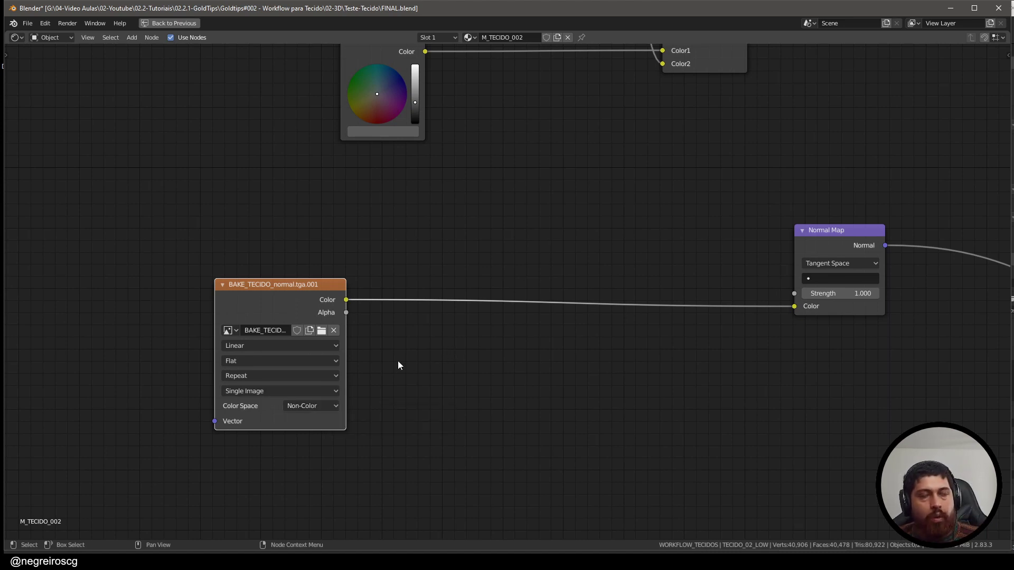
# Step: Insert a Separate RGB node into the link between the normal texture and the Normal Map's Color
pyautogui.hotkey('shift', 'a')
pyautogui.moveTo(392, 343)
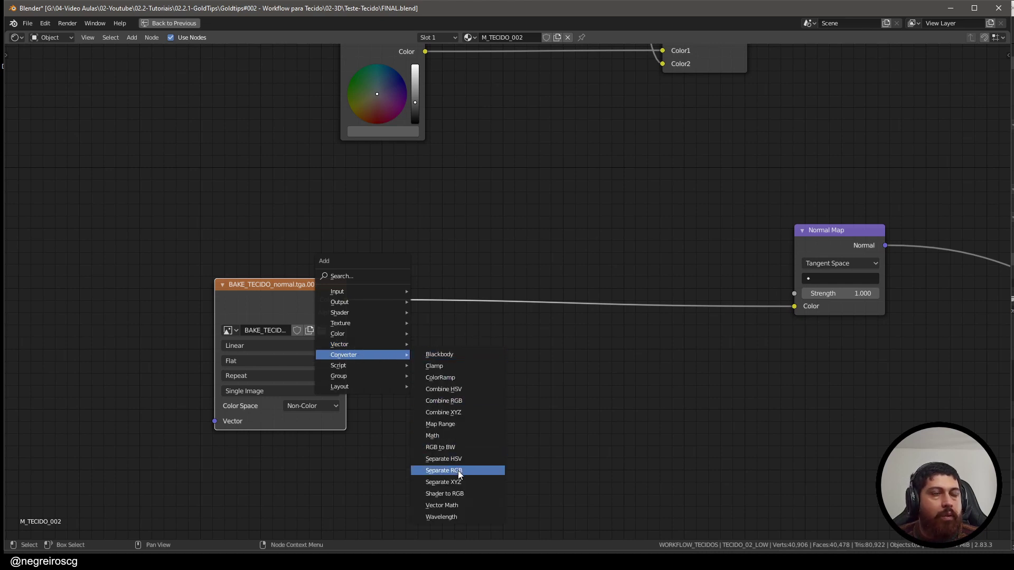
pyautogui.click(459, 470)
pyautogui.click(443, 302)
pyautogui.moveTo(442, 302); pyautogui.dragTo(339, 326, button='middle')
pyautogui.scroll(1, 422, 342)
pyautogui.hotkey('shift', 'a')
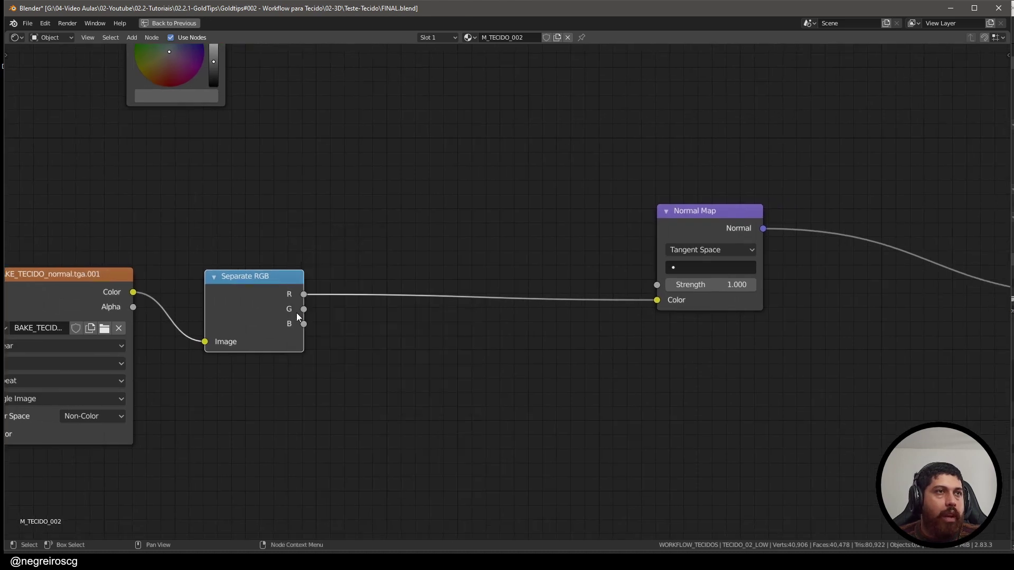
pyautogui.press('F3')
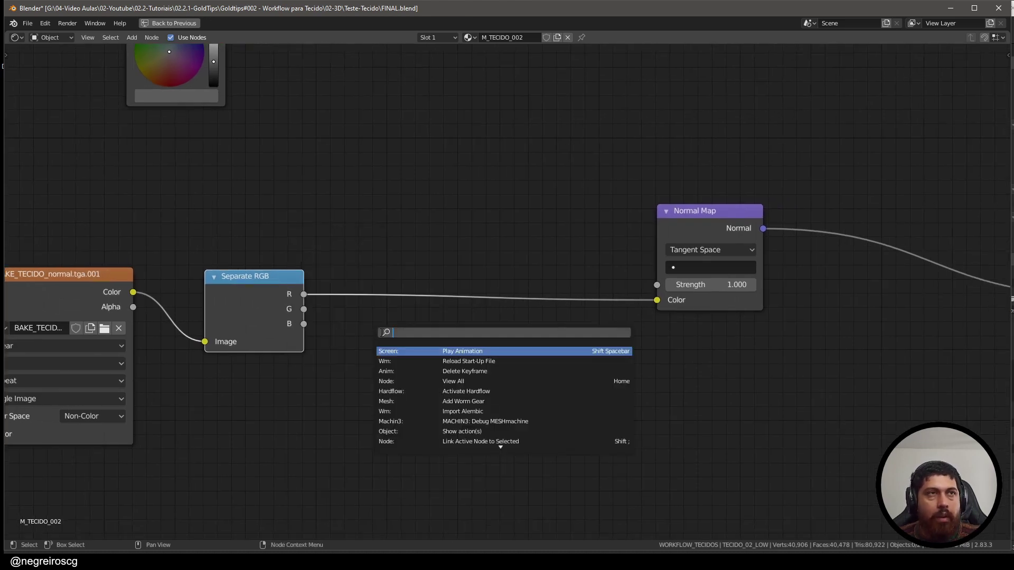
pyautogui.write('invert')
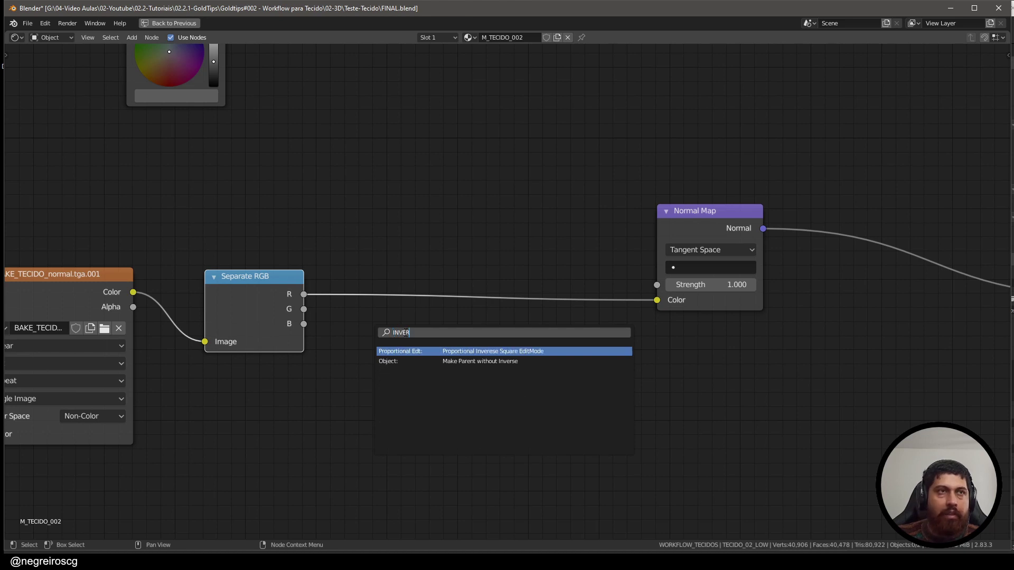
pyautogui.press('Escape')
# Step: Add an Invert node below the Separate RGB link and connect the Separate RGB's G output to the Invert's Color
pyautogui.hotkey('shift', 'a')
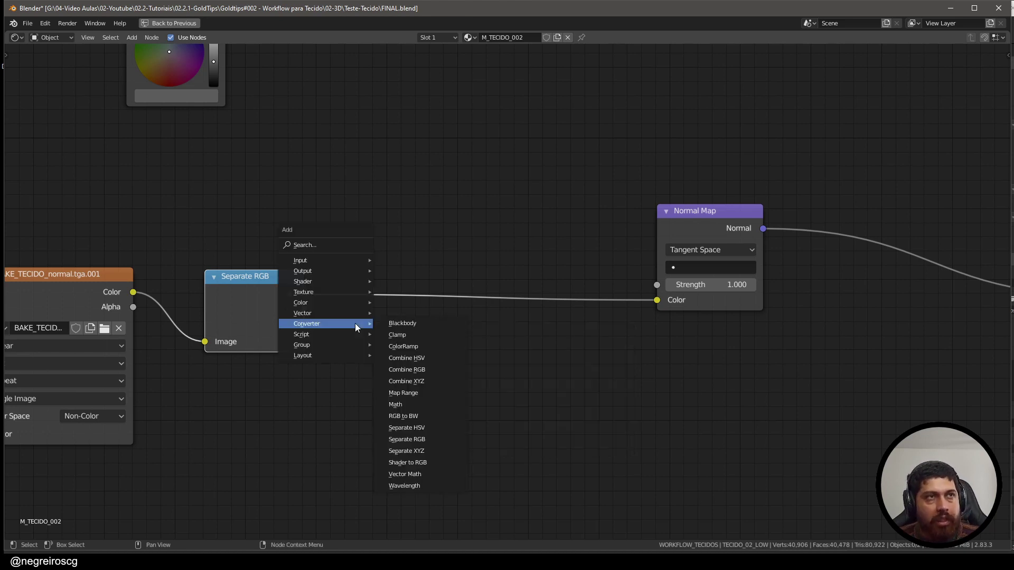
pyautogui.click(318, 248)
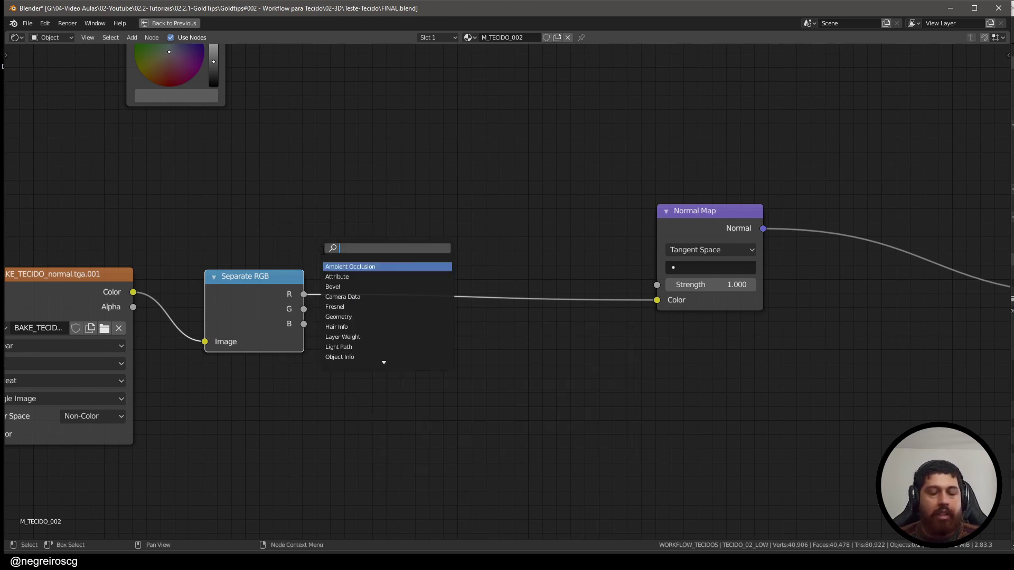
pyautogui.write('INVERT')
pyautogui.press('Return')
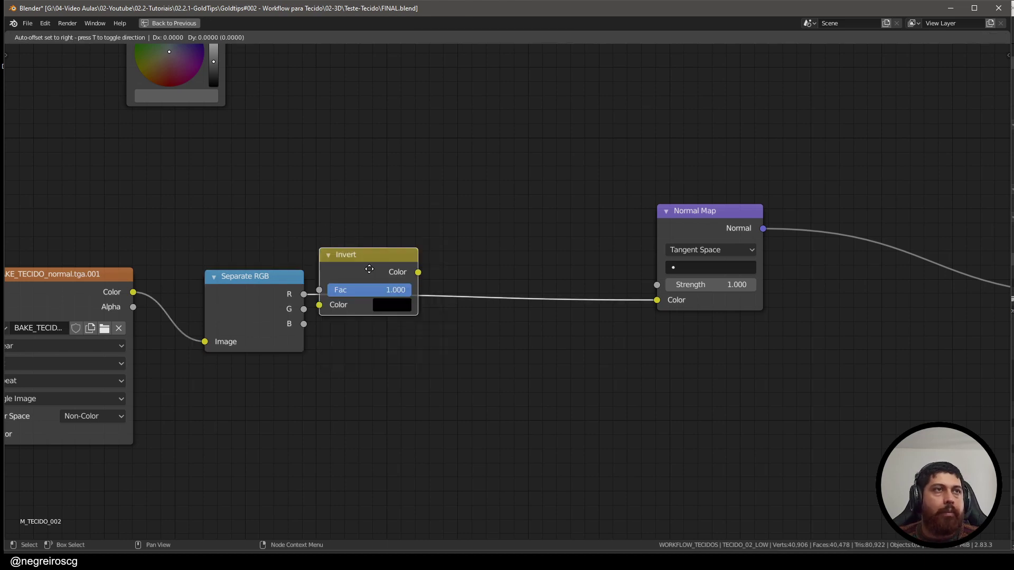
pyautogui.click(385, 350)
pyautogui.moveTo(304, 309); pyautogui.dragTo(335, 381)
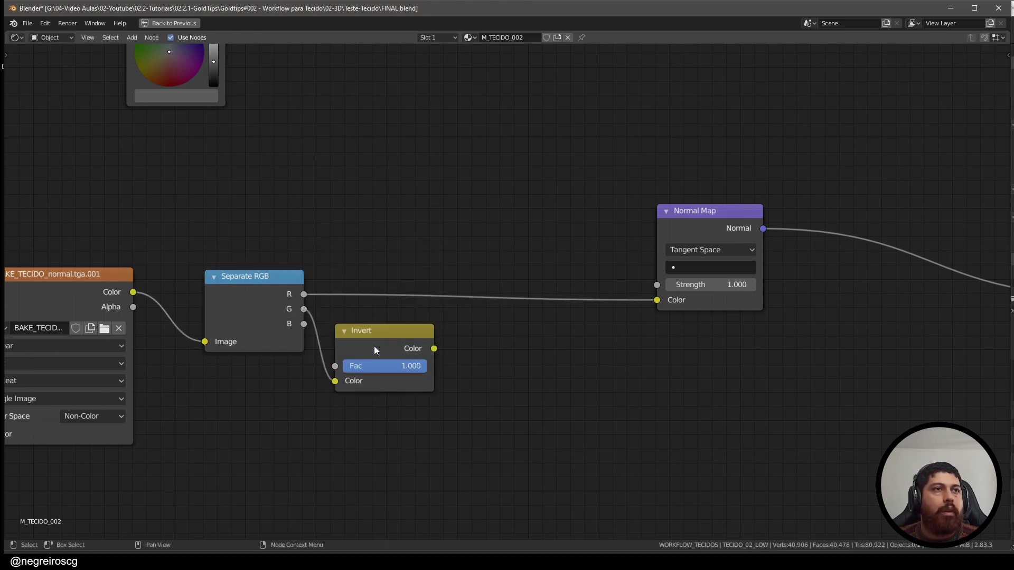
# Step: Insert a Combine RGB node before the Normal Map, feeding the inverted channel into G and the Separate RGB's B into B
pyautogui.moveTo(470, 314); pyautogui.dragTo(444, 318, button='middle')
pyautogui.hotkey('shift', 'a')
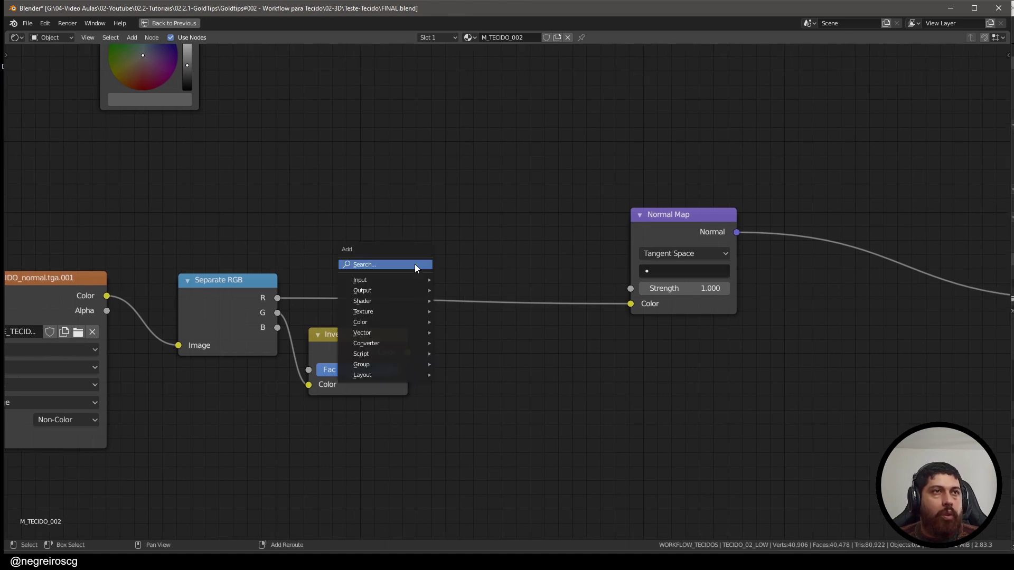
pyautogui.moveTo(382, 336)
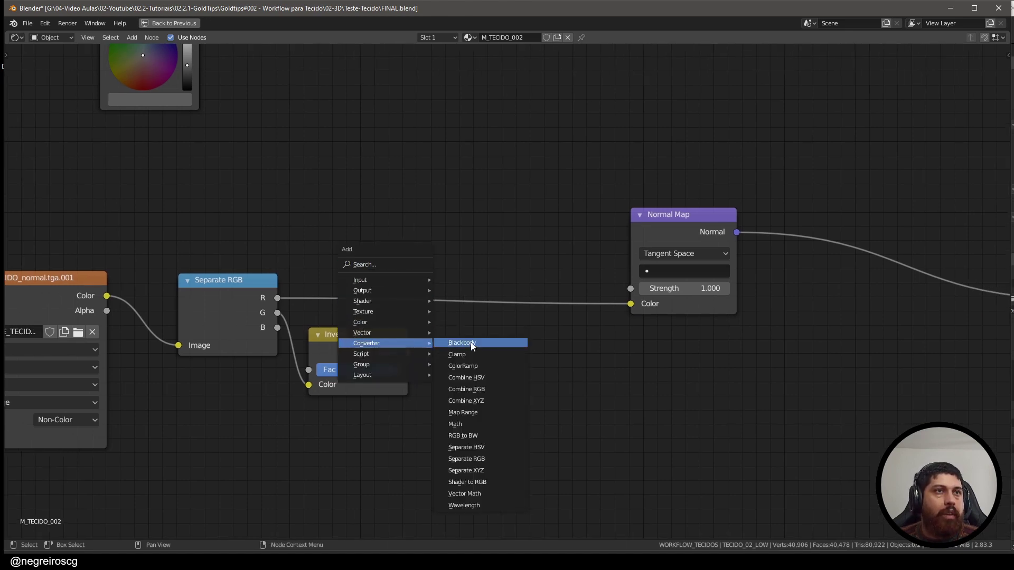
pyautogui.click(483, 395)
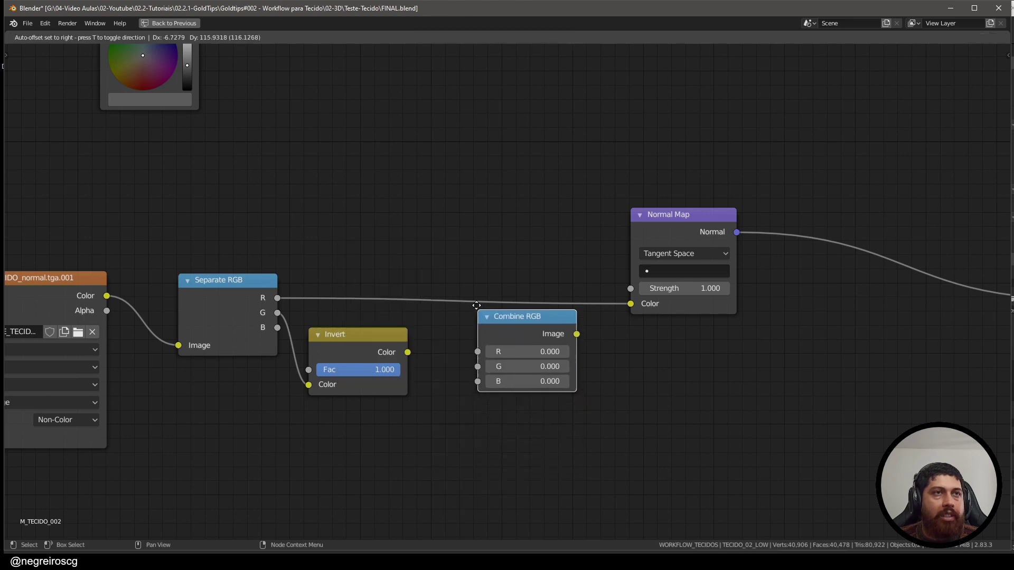
pyautogui.moveTo(407, 352); pyautogui.dragTo(475, 319)
pyautogui.moveTo(279, 328); pyautogui.dragTo(483, 332)
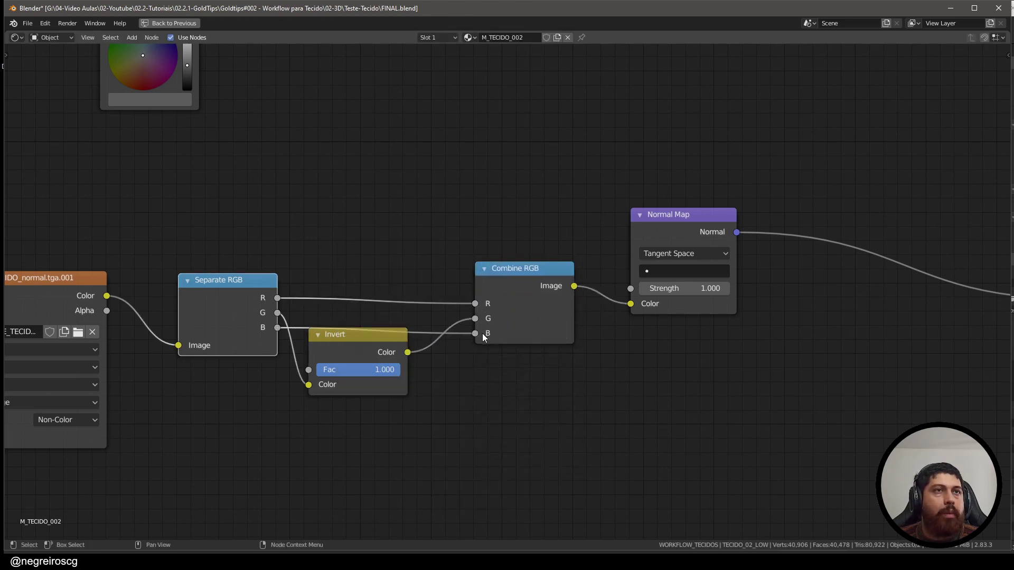
# Step: Restore the full editor layout and set the Principled BSDF's Specular to 0.064 and Roughness to 0.459
pyautogui.hotkey('ctrl', 'space')
pyautogui.moveTo(527, 323); pyautogui.dragTo(623, 328, button='middle')
pyautogui.moveTo(259, 413); pyautogui.dragTo(157, 426, button='middle')
pyautogui.moveTo(285, 346); pyautogui.dragTo(135, 384, button='middle')
pyautogui.scroll(8, 134, 383)
pyautogui.scroll(2, 135, 387)
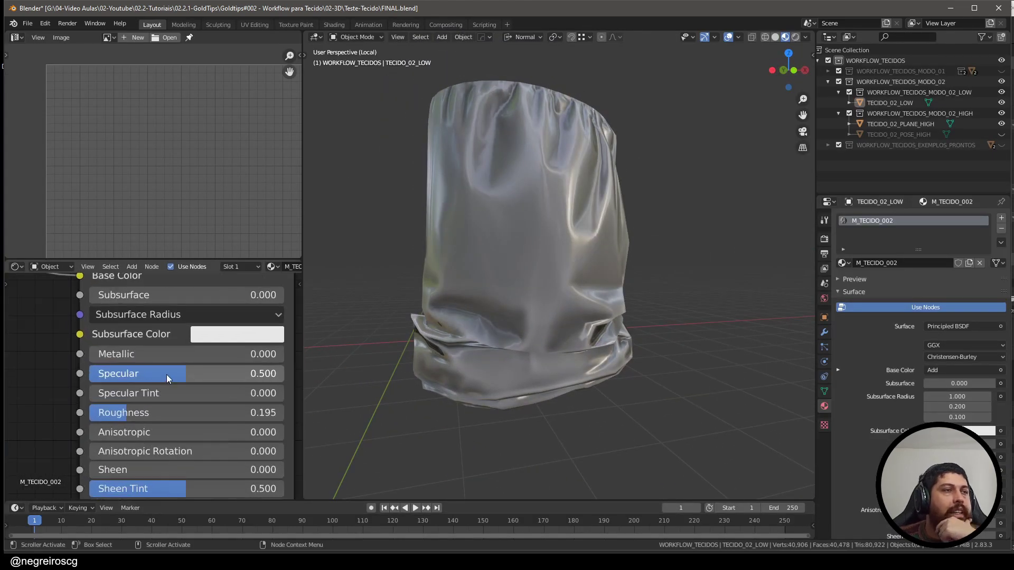
pyautogui.moveTo(167, 376); pyautogui.dragTo(171, 407)
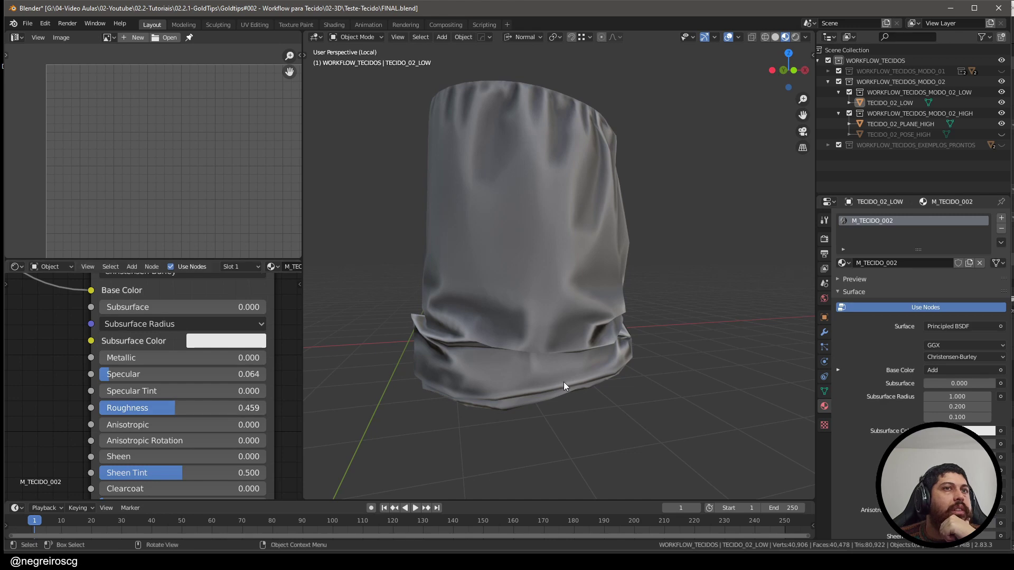
# Step: Select the low-poly cloth and add a Subdivision Surface modifier to it
pyautogui.moveTo(563, 382); pyautogui.dragTo(569, 316, button='middle')
pyautogui.click(553, 318)
pyautogui.click(824, 331)
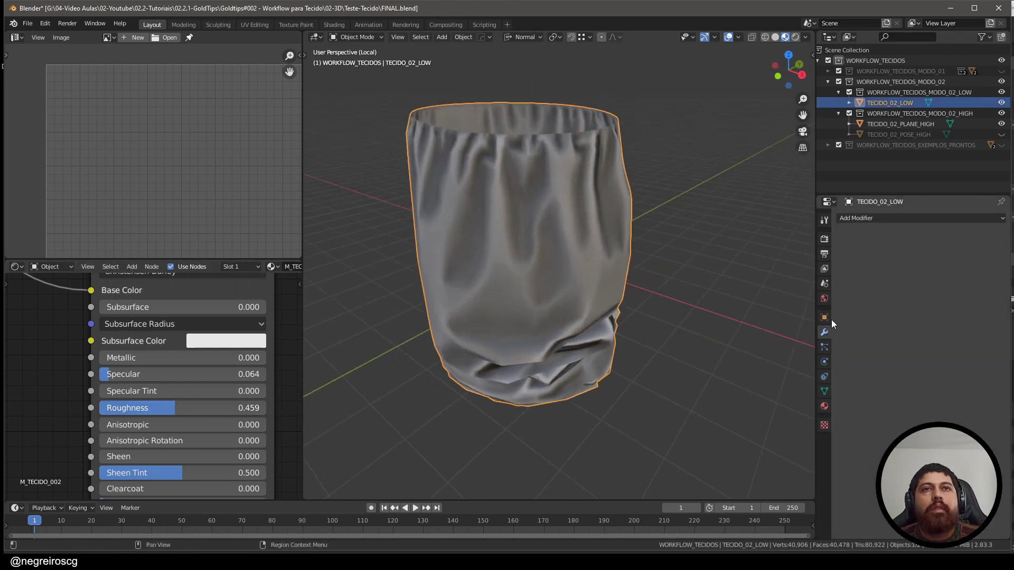
pyautogui.click(866, 218)
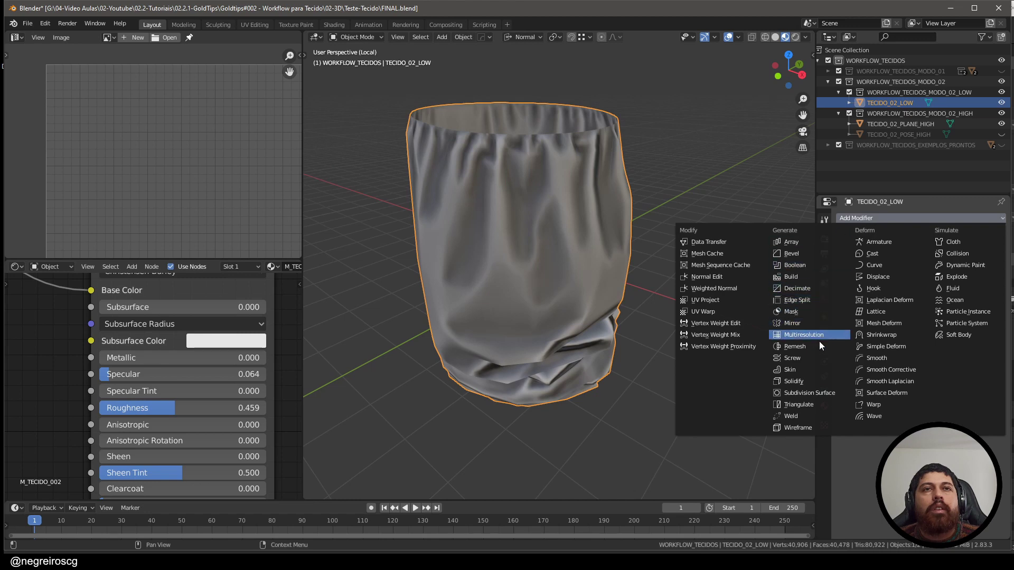
pyautogui.click(823, 392)
# Step: Disable Optimal Display for the cloth's Subdivision modifier and turn off the modifier's viewport display
pyautogui.moveTo(628, 350); pyautogui.dragTo(599, 285, button='middle')
pyautogui.click(929, 323)
pyautogui.click(686, 277)
pyautogui.click(923, 257)
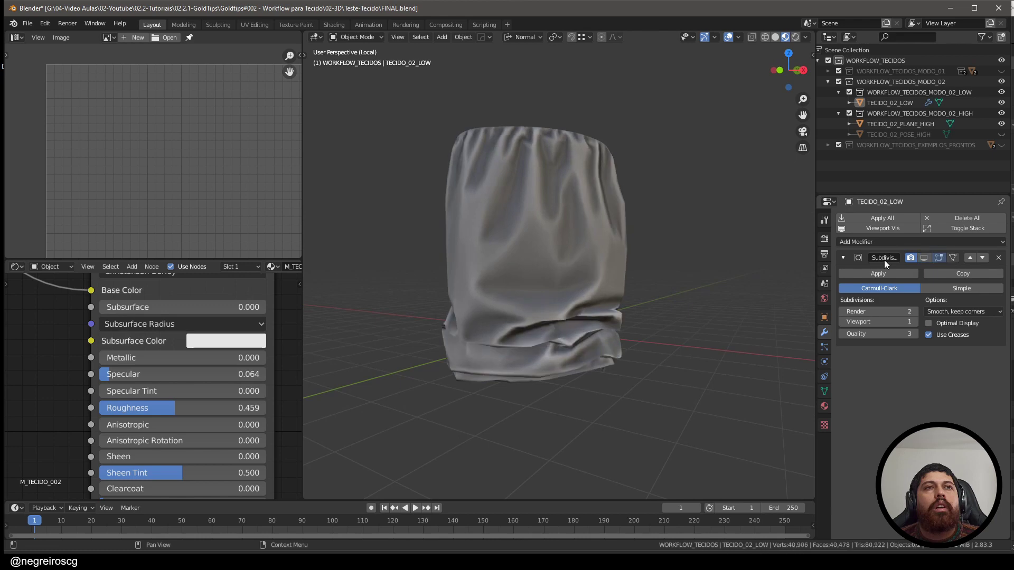
# Step: Set the low-poly cloth's origin to its geometry, using the Median Center
pyautogui.scroll(2, 574, 330)
pyautogui.scroll(-3, 575, 320)
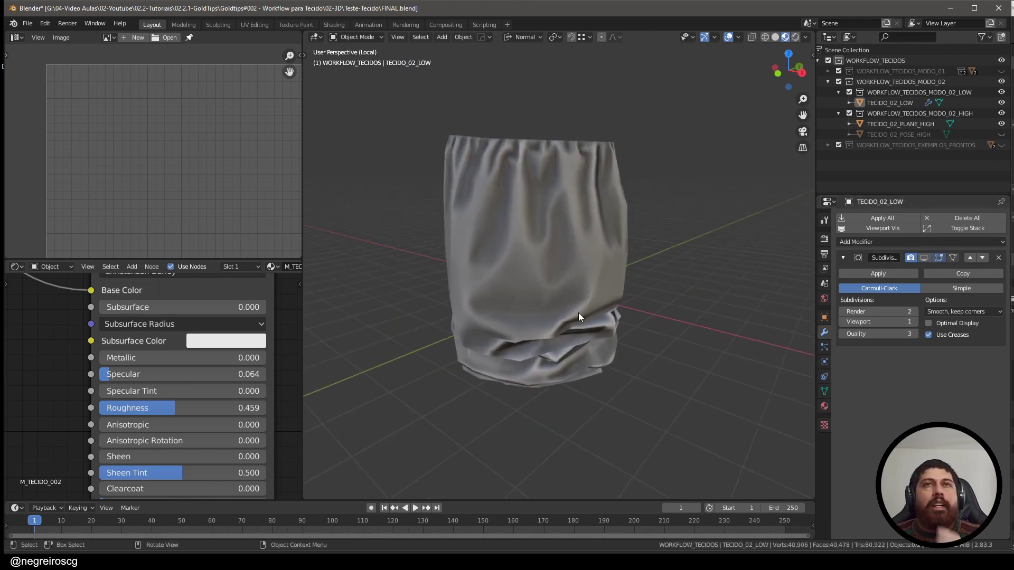
pyautogui.moveTo(578, 313); pyautogui.dragTo(533, 245, button='middle')
pyautogui.click(546, 268)
pyautogui.hotkey('ctrl', 'alt', 'shift', 'c')
pyautogui.click(558, 253)
pyautogui.hotkey('ctrl', 'alt', 'shift', 'c')
pyautogui.click(558, 309)
pyautogui.scroll(3, 534, 308)
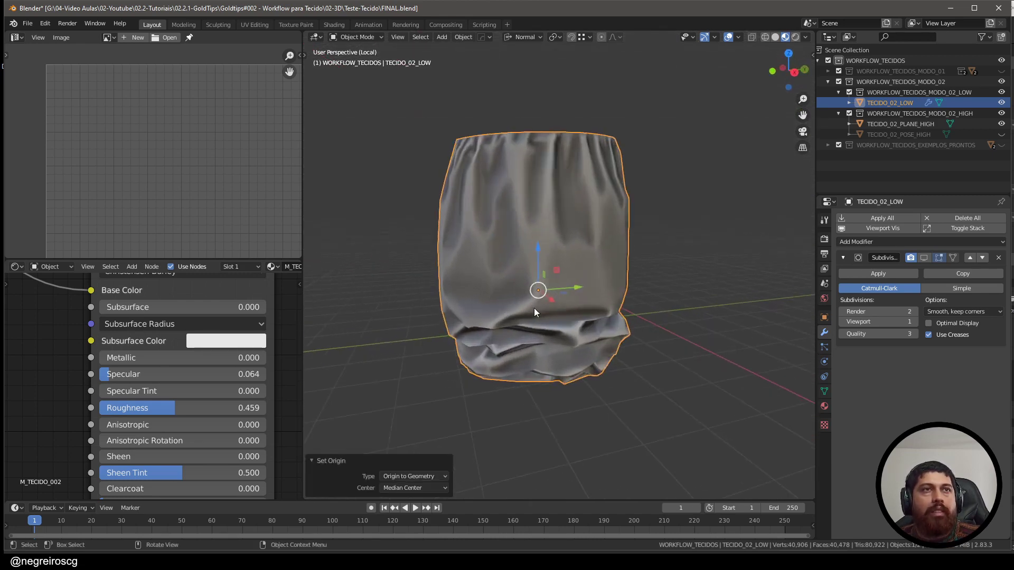
# Step: Deselect the cloth and turn on the wireframe overlay in the 3D view
pyautogui.click(677, 375)
pyautogui.moveTo(678, 375); pyautogui.dragTo(646, 321, button='middle')
pyautogui.hotkey('shift', 'alt', 'w')
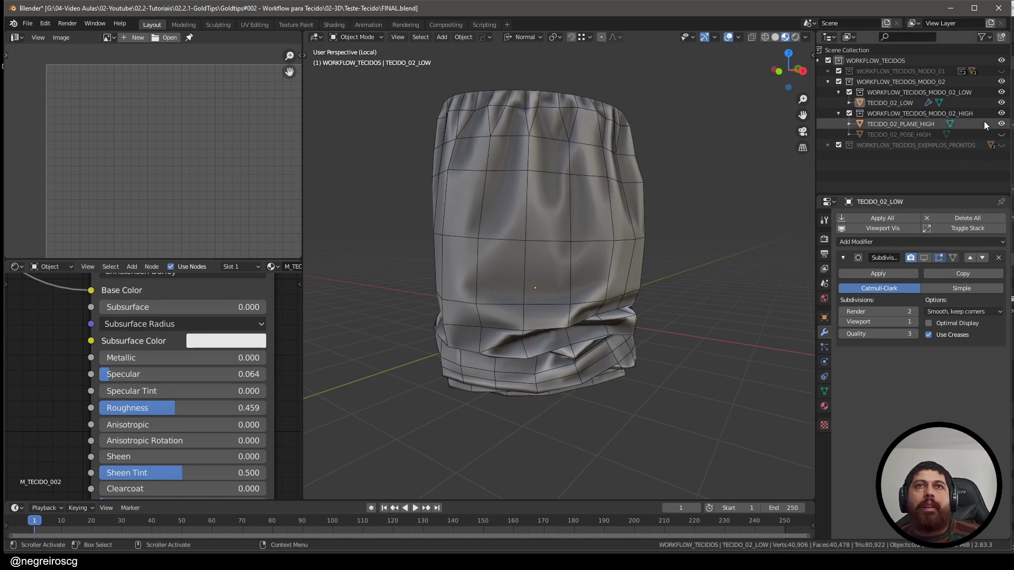
pyautogui.click(1002, 71)
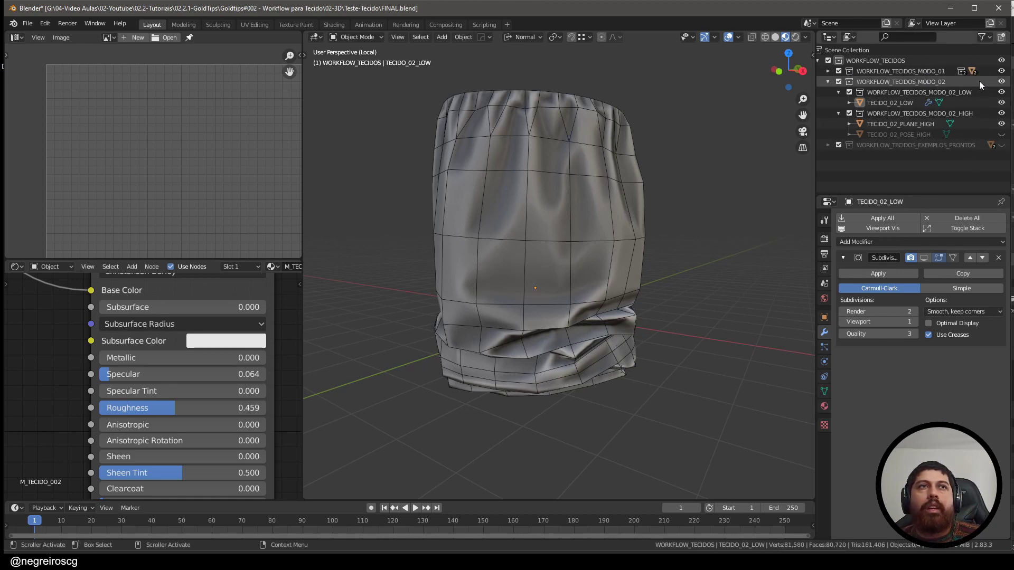
pyautogui.click(1002, 71)
pyautogui.click(1002, 136)
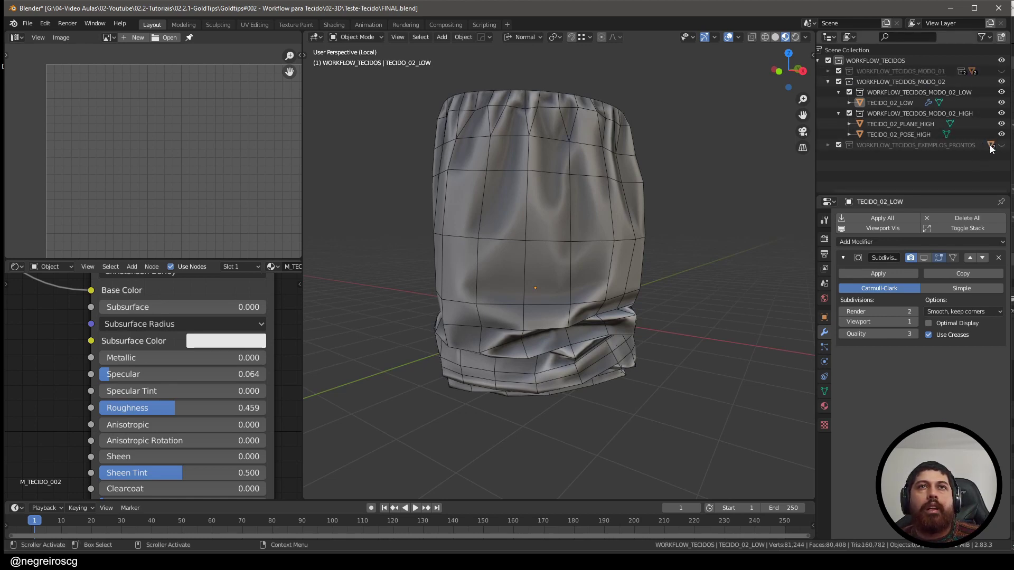
pyautogui.click(1001, 135)
# Step: Make the WORKFLOW_TECIDOS_EXEMPLOS_PRONTOS collection visible and exit the local view
pyautogui.click(1002, 146)
pyautogui.scroll(-8, 639, 301)
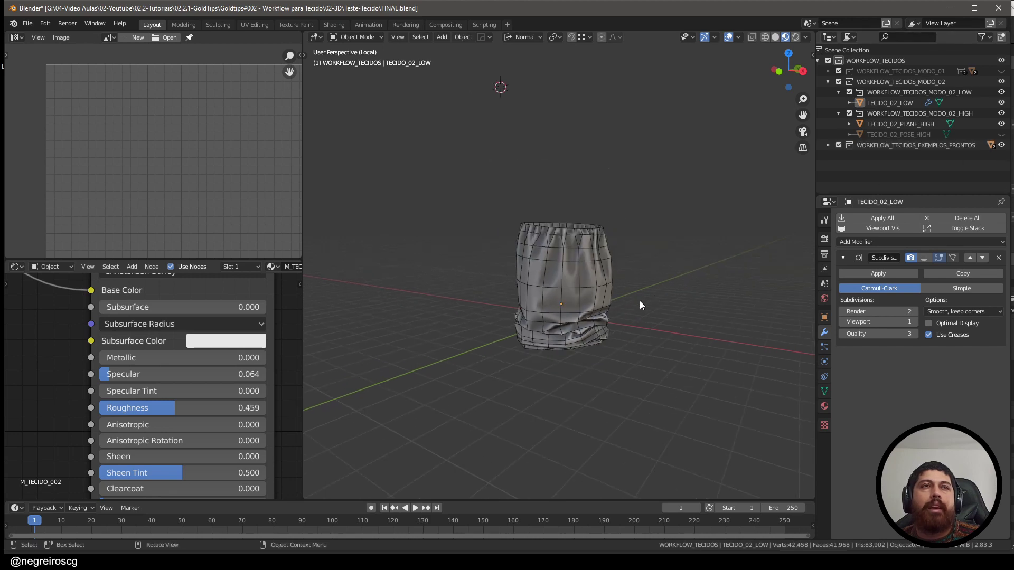
pyautogui.moveTo(639, 300); pyautogui.dragTo(604, 324, button='middle')
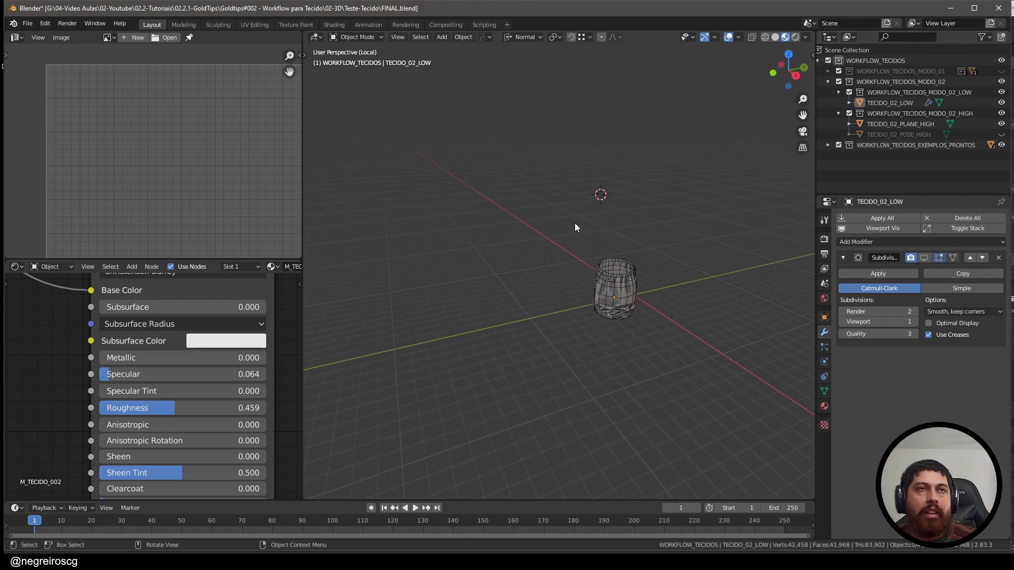
pyautogui.press('KP_Divide')
pyautogui.scroll(-15, 612, 270)
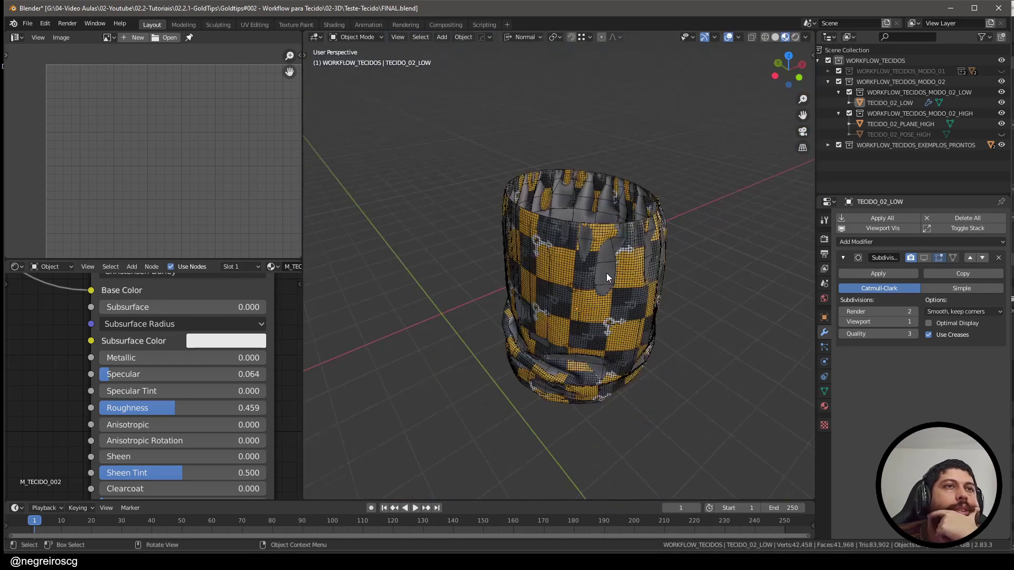
pyautogui.moveTo(613, 271); pyautogui.dragTo(678, 290, button='middle')
pyautogui.scroll(6, 697, 294)
pyautogui.scroll(-4, 710, 299)
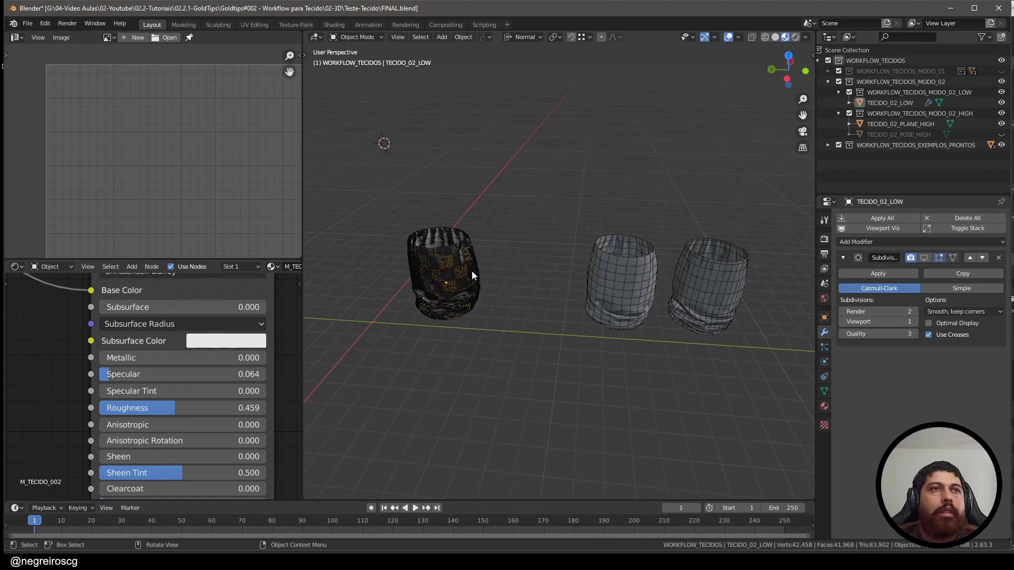
# Step: Move TECIDO_02_PLANE_HIGH about 6.7 m along the Y axis, away from the low-poly cloth
pyautogui.scroll(4, 470, 271)
pyautogui.click(448, 288)
pyautogui.press('g')
pyautogui.press('y')
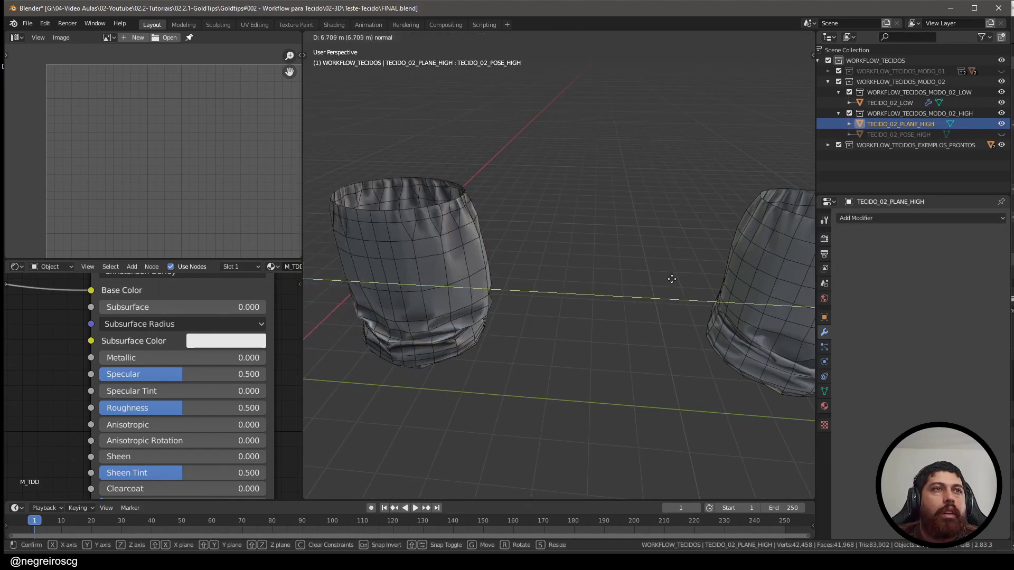
pyautogui.click(670, 278)
# Step: Move TECIDO_02_LOW about -5 m along the Y axis to stand beside the finished example cloths
pyautogui.click(447, 271)
pyautogui.scroll(-3, 448, 270)
pyautogui.press('g')
pyautogui.press('y')
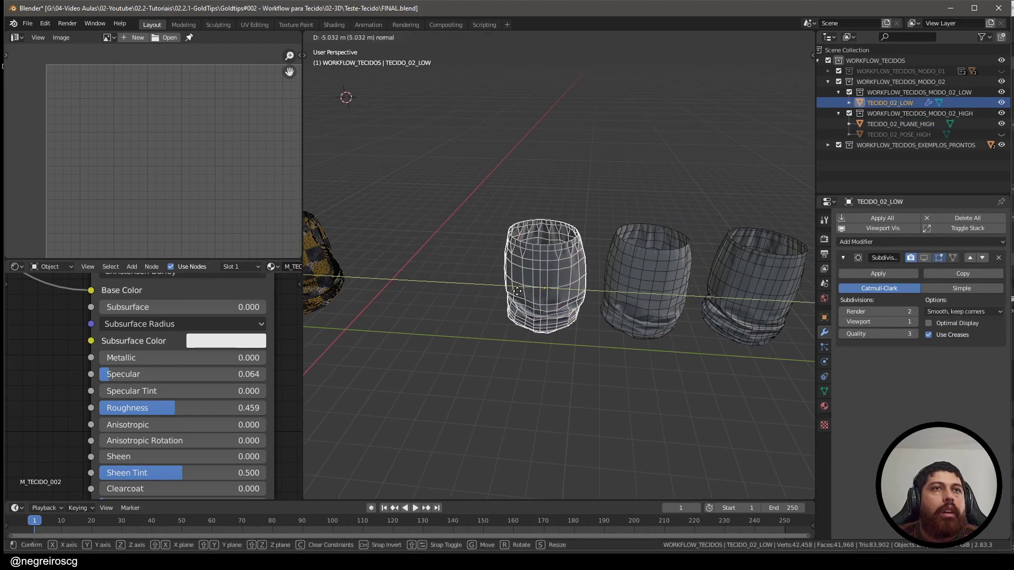
pyautogui.click(522, 288)
# Step: Compare the folds and shading of TECIDO_02_LOW with the neighbouring example cloth from several angles
pyautogui.moveTo(523, 288); pyautogui.dragTo(546, 272, button='middle')
pyautogui.scroll(2, 433, 306)
pyautogui.click(433, 307)
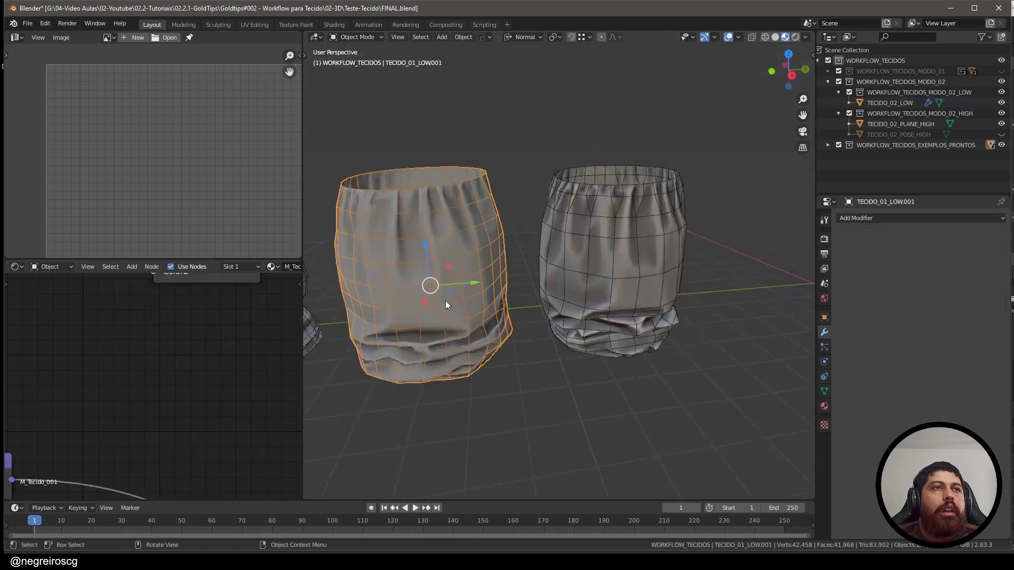
pyautogui.scroll(2, 632, 286)
pyautogui.click(623, 295)
pyautogui.moveTo(623, 295); pyautogui.dragTo(609, 421, button='middle')
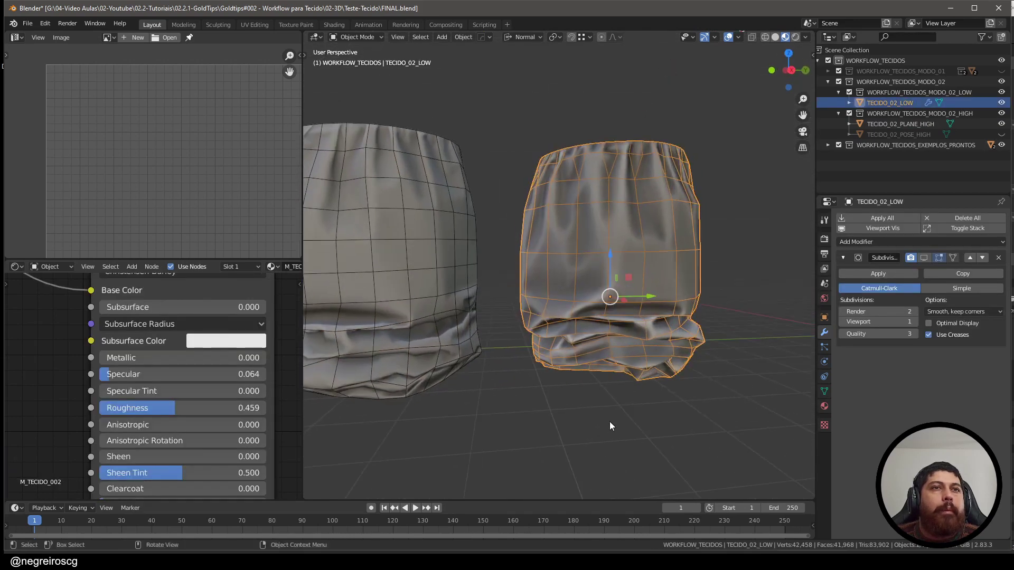
pyautogui.click(609, 421)
pyautogui.click(629, 309)
pyautogui.scroll(-2, 180, 387)
pyautogui.scroll(-5, 180, 388)
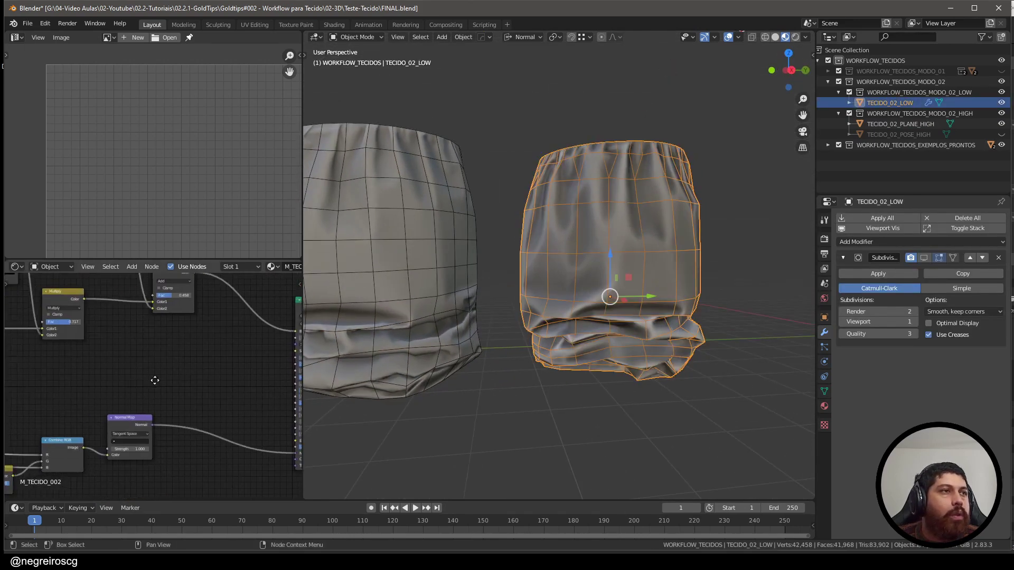
pyautogui.scroll(1, 708, 320)
pyautogui.moveTo(701, 322); pyautogui.dragTo(575, 374, button='middle')
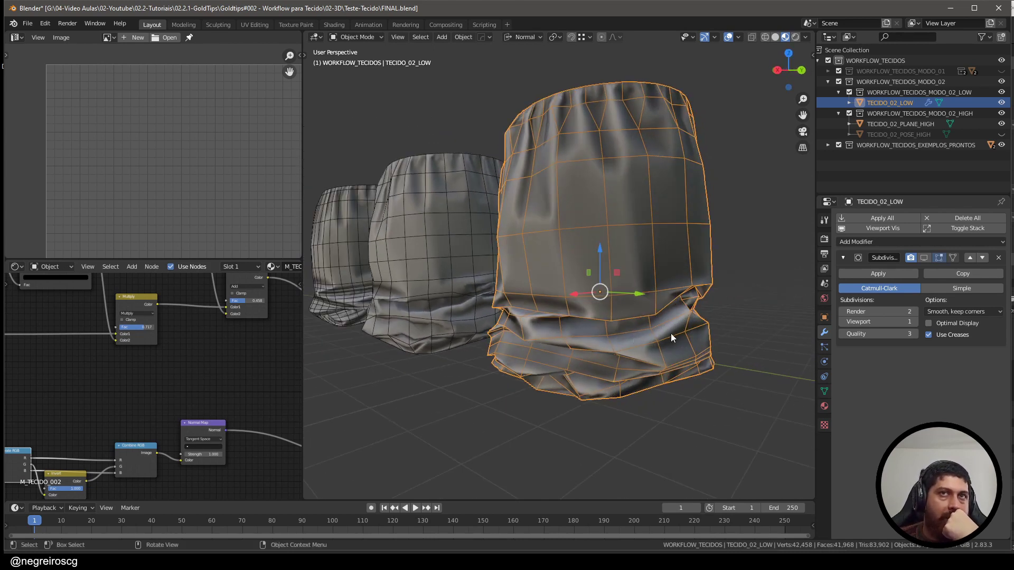
pyautogui.moveTo(671, 333)
pyautogui.mouseDown(button='middle')
pyautogui.moveTo(708, 347)
pyautogui.moveTo(654, 324)
pyautogui.moveTo(660, 330)
pyautogui.mouseUp(button='middle')
pyautogui.click(750, 404)
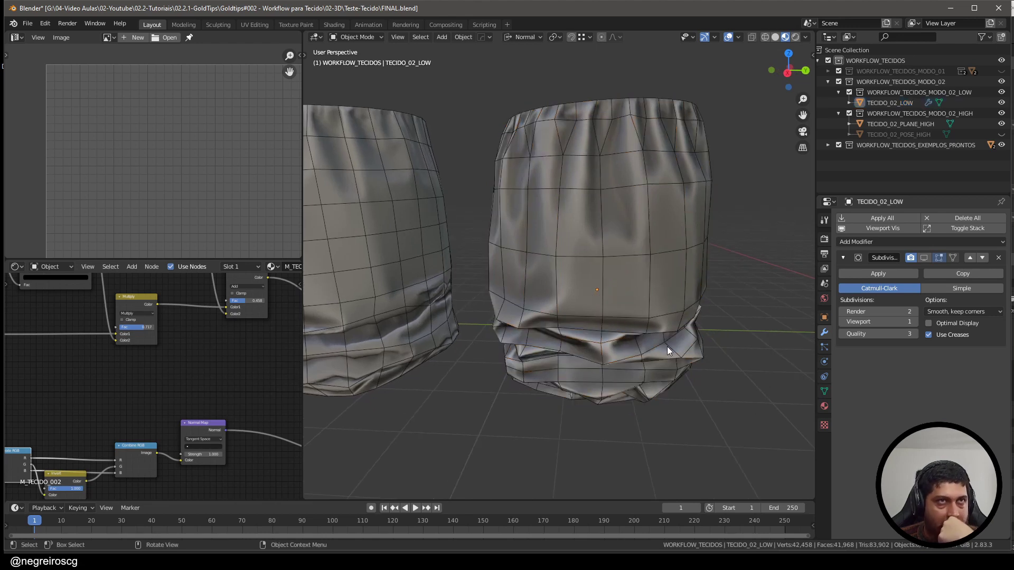
# Step: Turn the Subdivision modifier's viewport display back on for TECIDO_02_LOW and deselect the cloth
pyautogui.click(667, 346)
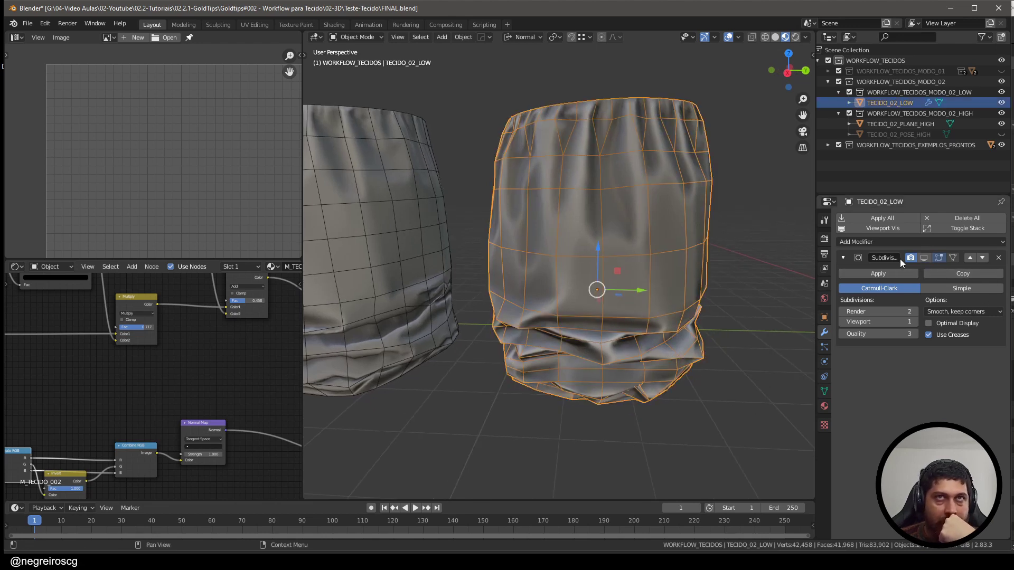
pyautogui.click(924, 257)
pyautogui.click(740, 322)
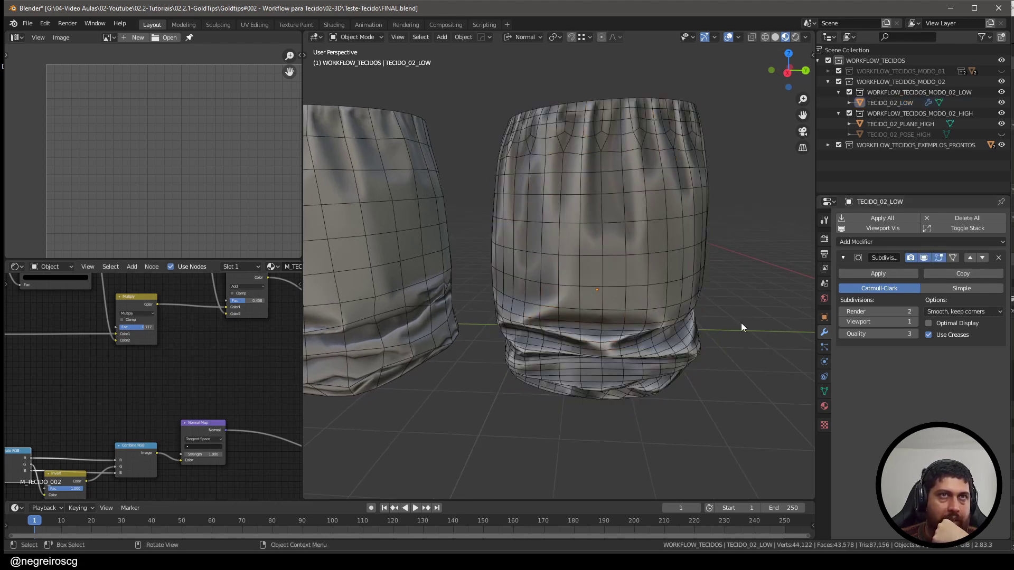
pyautogui.moveTo(741, 322); pyautogui.dragTo(701, 304, button='middle')
# Step: Set the factor of the material's Multiply node to 0.408
pyautogui.scroll(-5, 226, 401)
pyautogui.moveTo(182, 402); pyautogui.dragTo(142, 412, button='middle')
pyautogui.scroll(4, 224, 344)
pyautogui.scroll(3, 185, 374)
pyautogui.moveTo(122, 412); pyautogui.dragTo(105, 413)
pyautogui.moveTo(191, 387); pyautogui.dragTo(86, 405, button='middle')
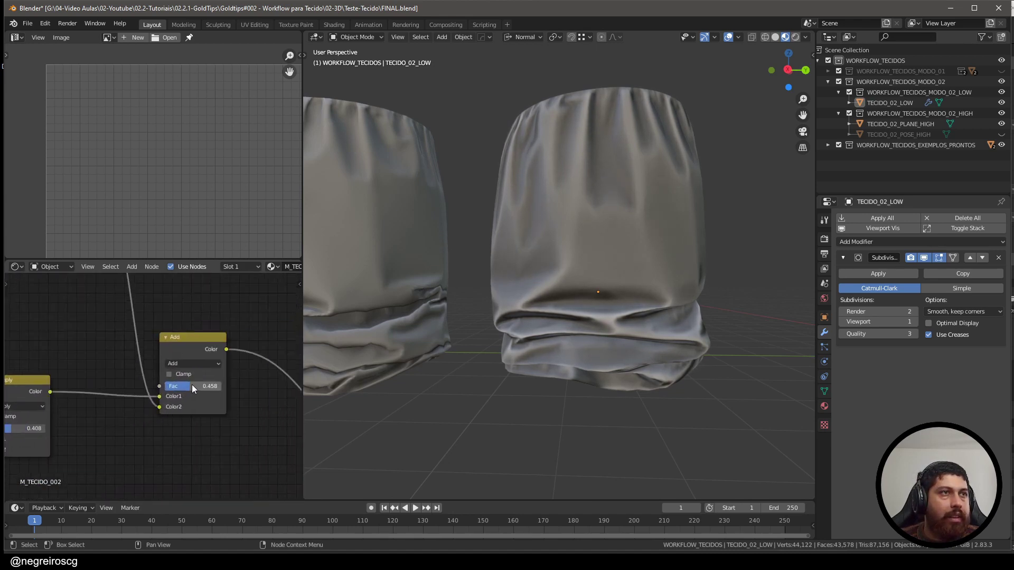
# Step: Set the factor of the Add node in TECIDO_02_LOW's material to 0.367
pyautogui.moveTo(191, 386)
pyautogui.mouseDown()
pyautogui.moveTo(178, 386)
pyautogui.moveTo(188, 386)
pyautogui.mouseUp()
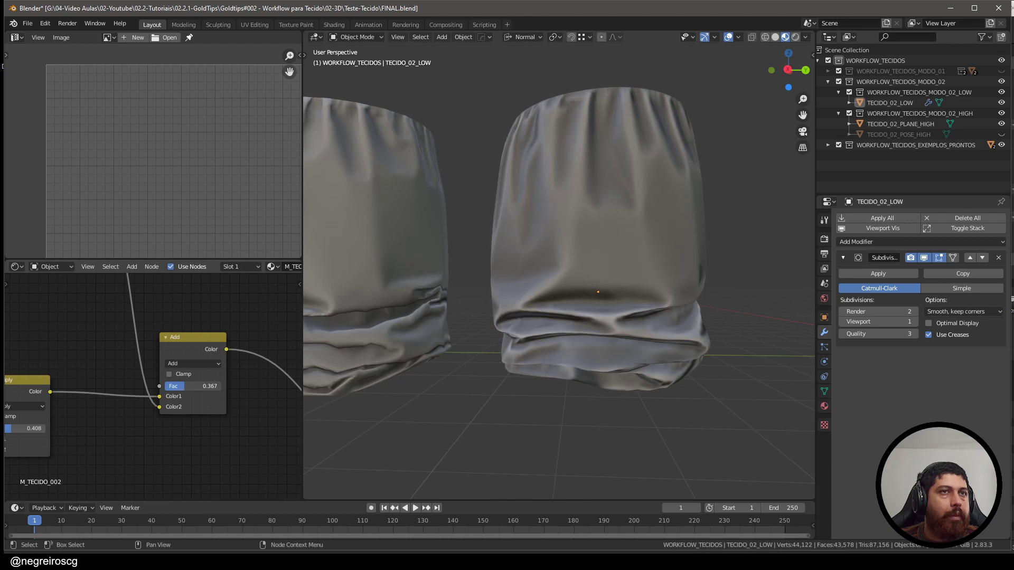
pyautogui.moveTo(687, 338)
pyautogui.mouseDown(button='middle')
pyautogui.moveTo(678, 344)
pyautogui.moveTo(628, 283)
pyautogui.moveTo(593, 297)
pyautogui.moveTo(619, 359)
pyautogui.moveTo(654, 360)
pyautogui.mouseUp(button='middle')
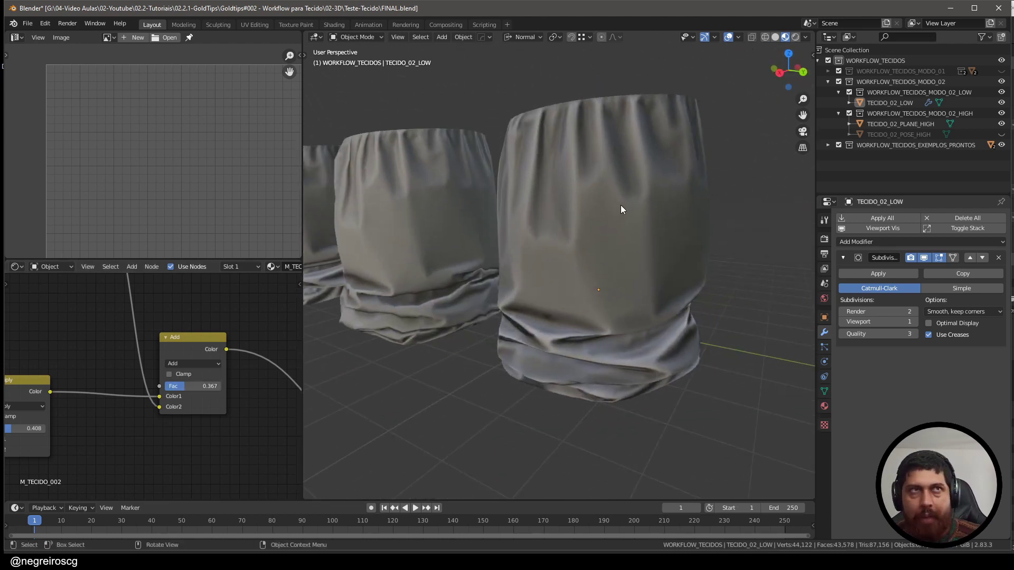
pyautogui.scroll(-3, 639, 216)
# Step: Compare the folds and shading of TECIDO_02_LOW with the neighbouring example cloth TECIDO_01_LOW.001, selecting each and viewing them from several angles
pyautogui.click(617, 292)
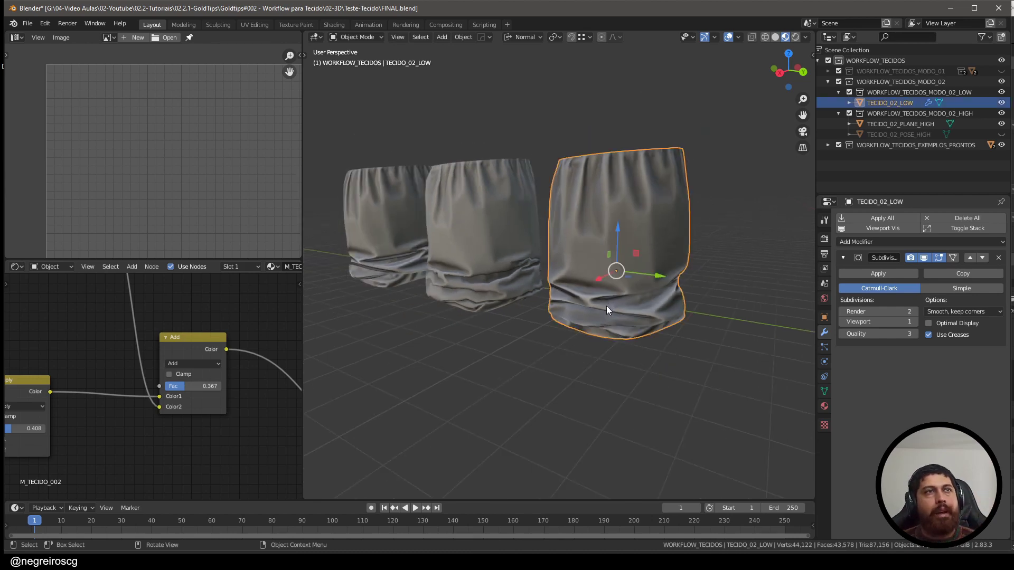
pyautogui.scroll(2, 606, 306)
pyautogui.click(600, 379)
pyautogui.moveTo(600, 379); pyautogui.dragTo(544, 309, button='middle')
pyautogui.click(456, 280)
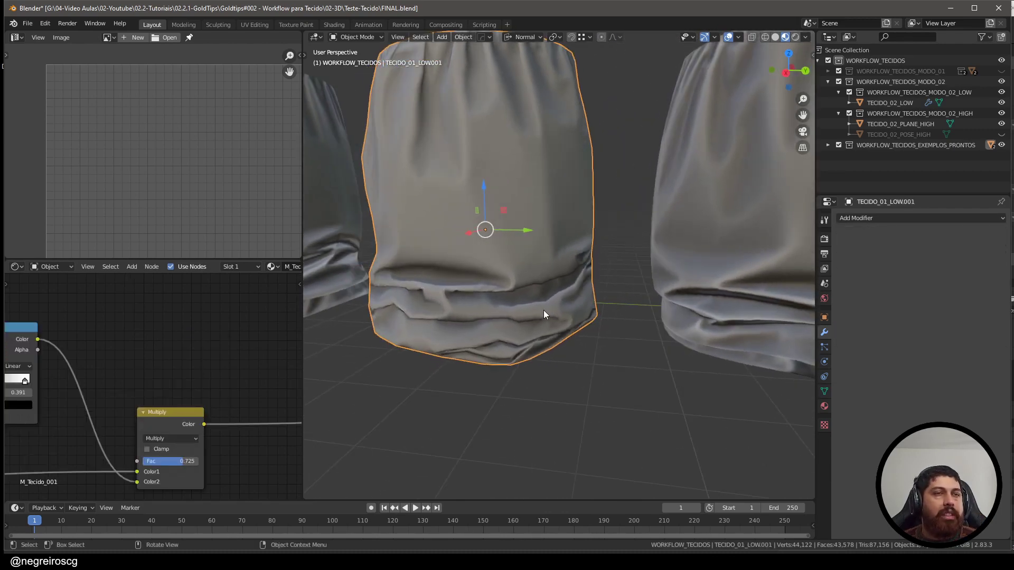
pyautogui.moveTo(447, 299); pyautogui.dragTo(619, 278, button='middle')
pyautogui.click(619, 278)
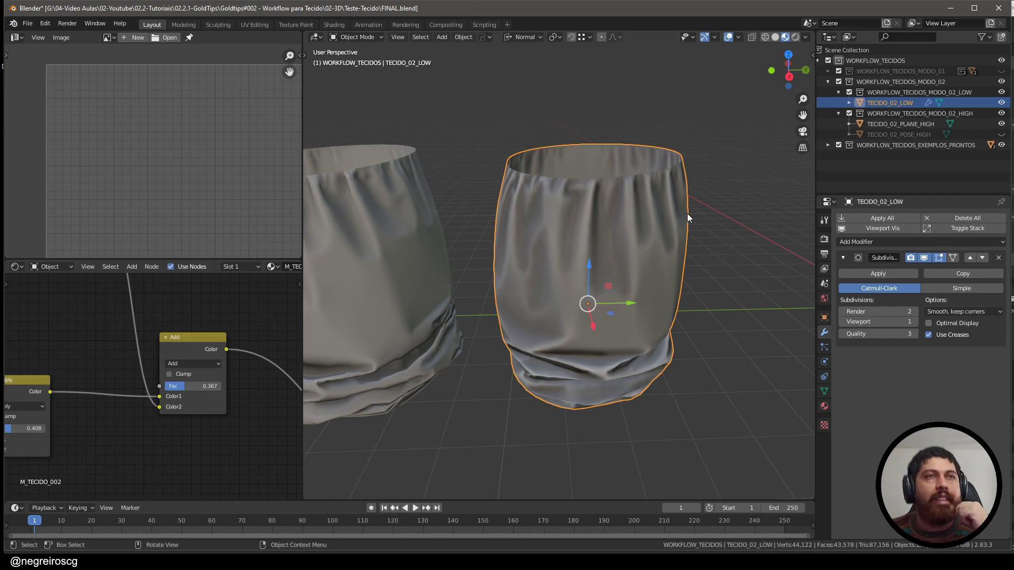
pyautogui.moveTo(683, 249); pyautogui.dragTo(661, 269, button='middle')
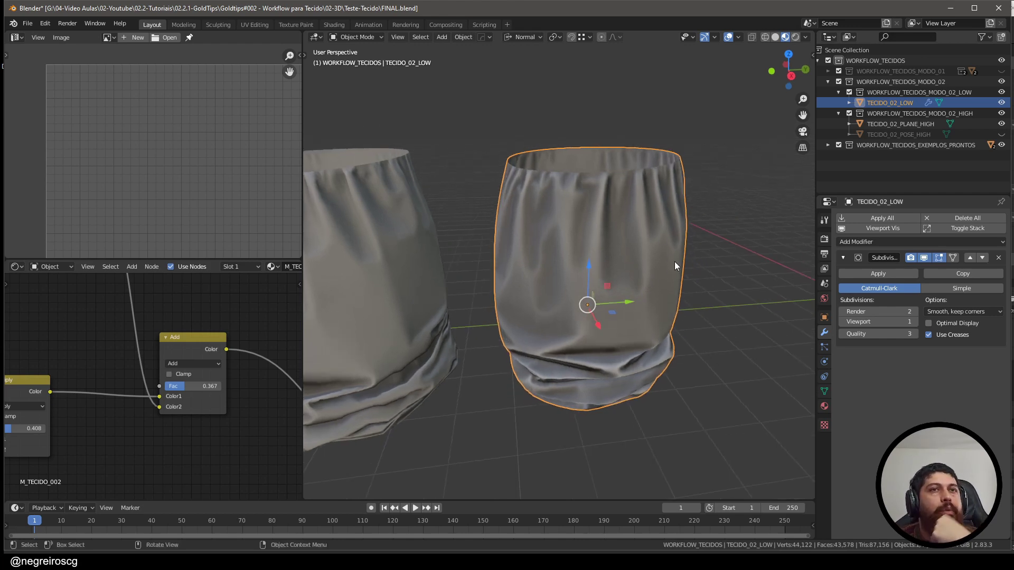
pyautogui.moveTo(632, 274)
pyautogui.mouseDown(button='middle')
pyautogui.moveTo(612, 279)
pyautogui.moveTo(522, 240)
pyautogui.moveTo(518, 206)
pyautogui.moveTo(584, 197)
pyautogui.moveTo(623, 254)
pyautogui.moveTo(617, 275)
pyautogui.mouseUp(button='middle')
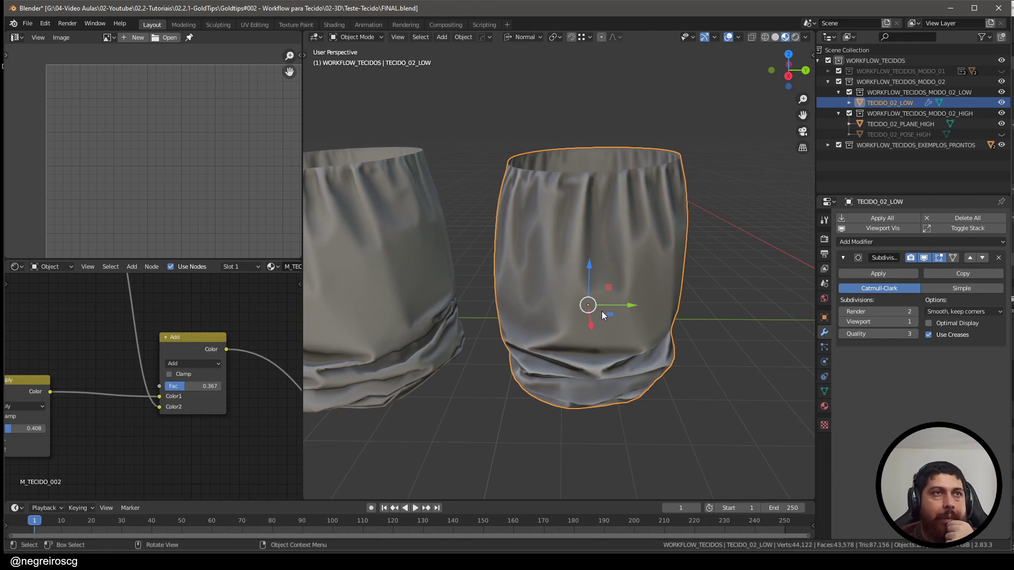
pyautogui.moveTo(591, 268); pyautogui.dragTo(630, 224, button='middle')
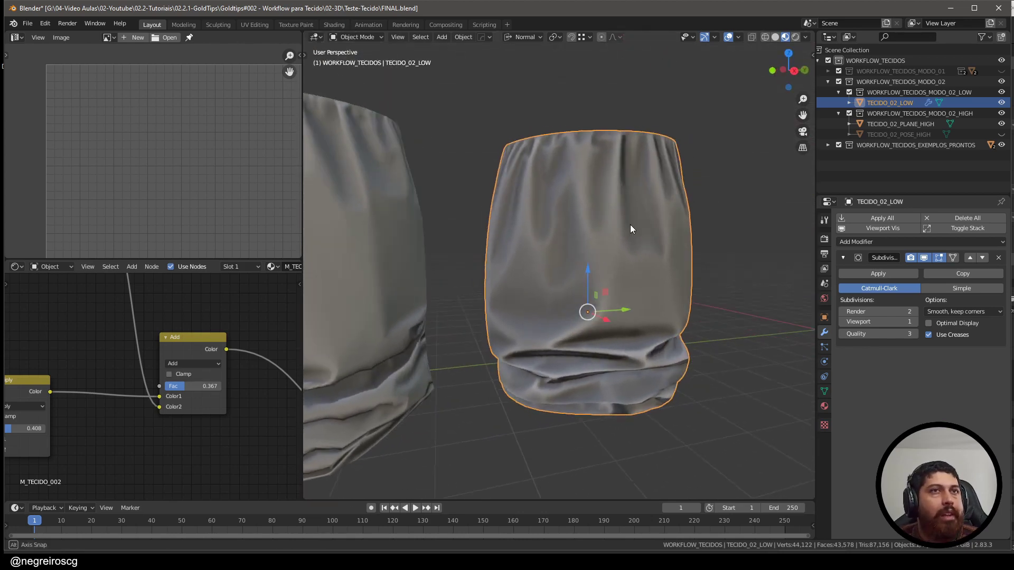